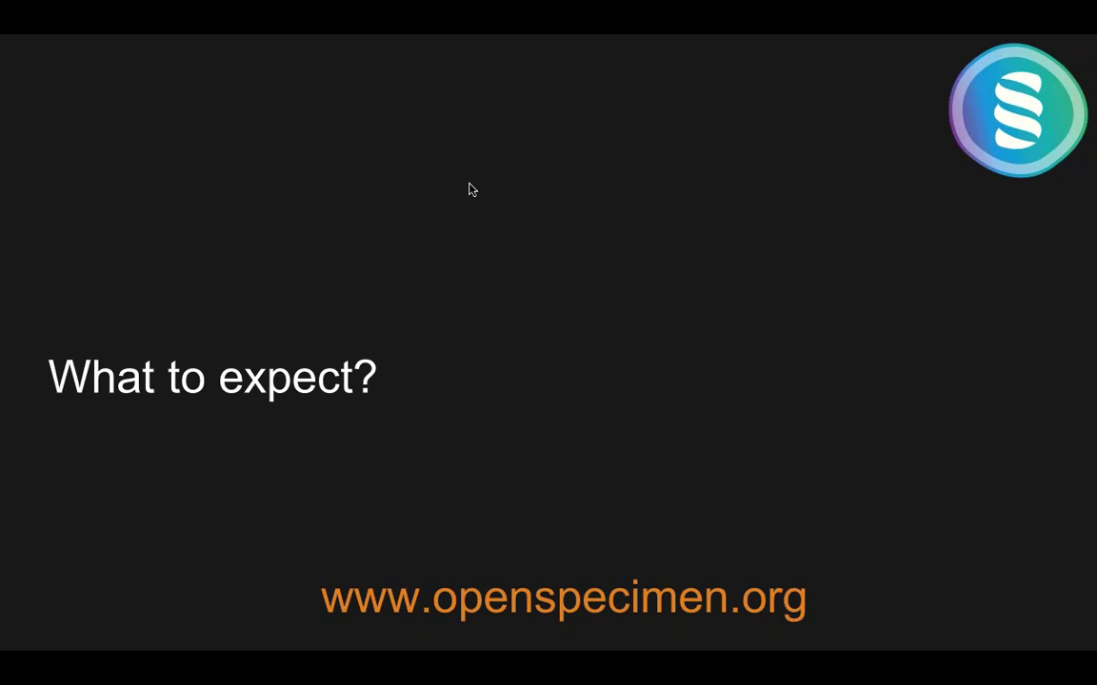
Step: Switch to Safari and examine the demo study dashboard's specimen counts and charts, down to Smoking History
key("super+Tab")
key("super+Tab")
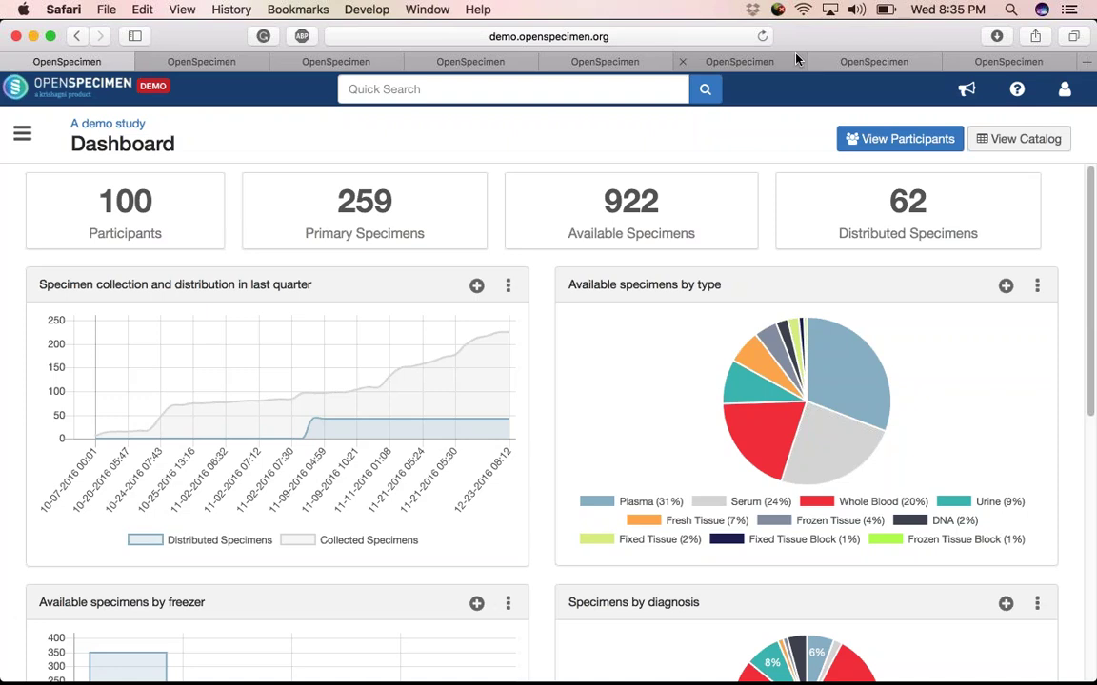
scroll(716, 376, "down", 3)
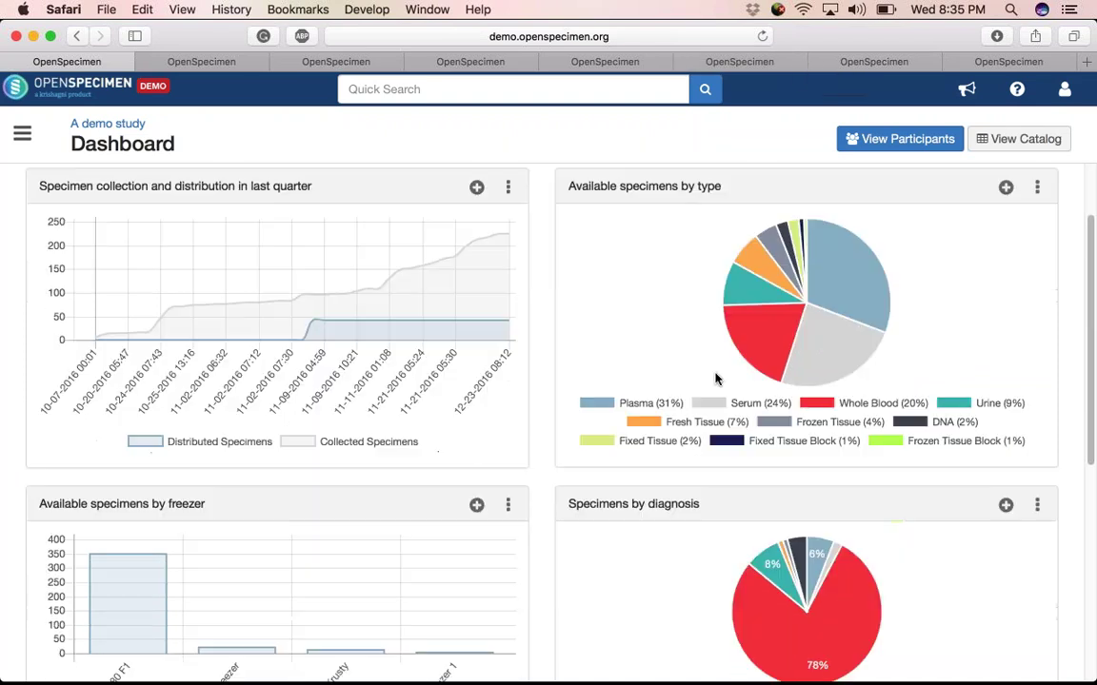
scroll(716, 378, "down", 1)
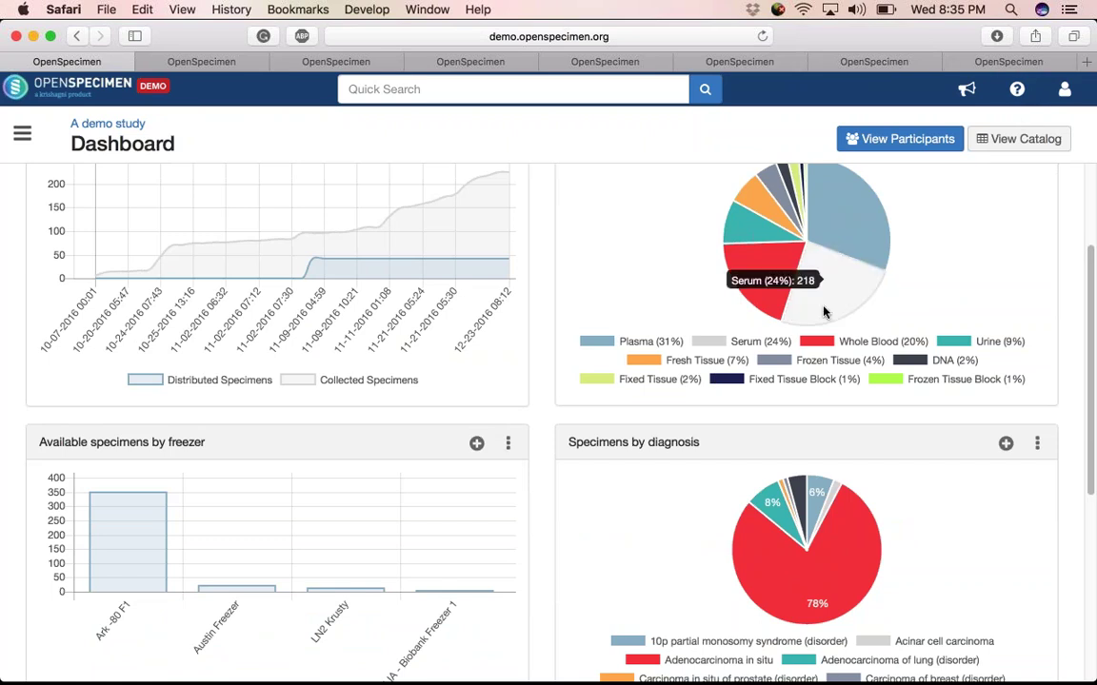
scroll(804, 286, "down", 3)
scroll(824, 312, "down", 5)
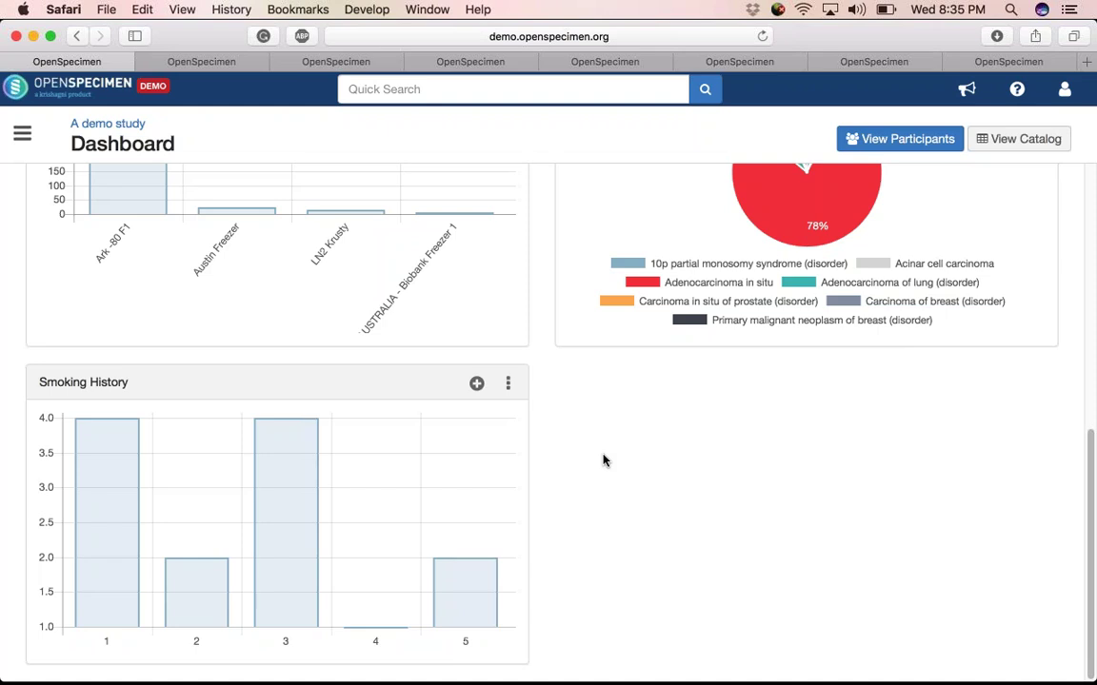
scroll(602, 461, "up", 10)
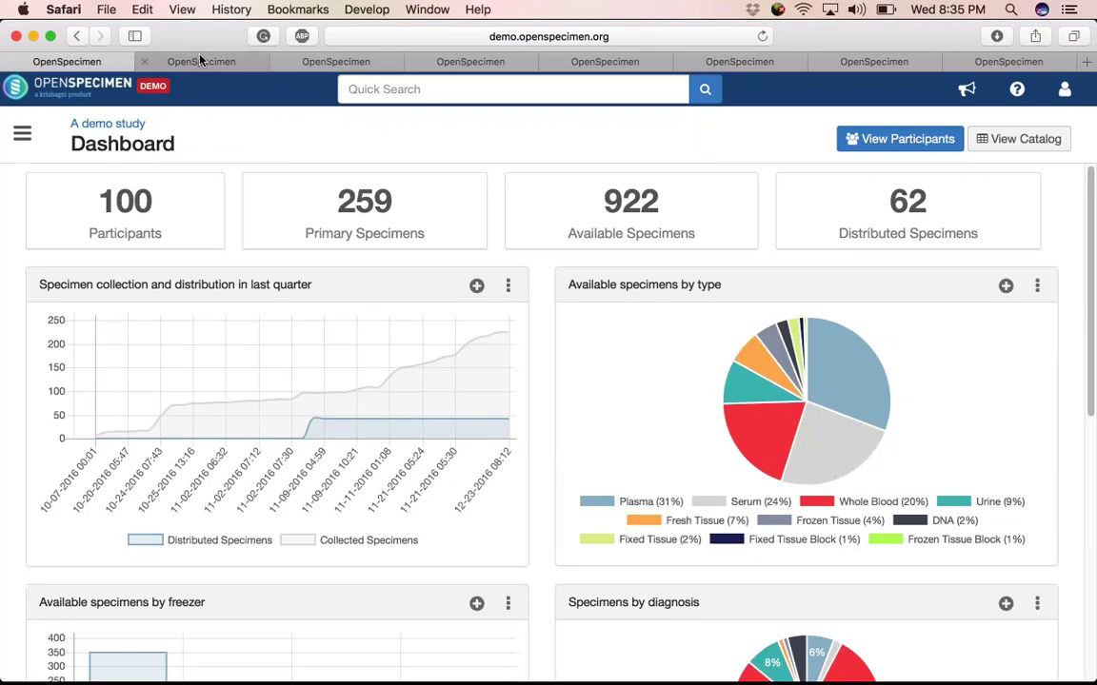
Step: Examine the Specimen Catalog dashboard and the specimen lists of UMass Aurora and Breast surgery collections
left_click(200, 61)
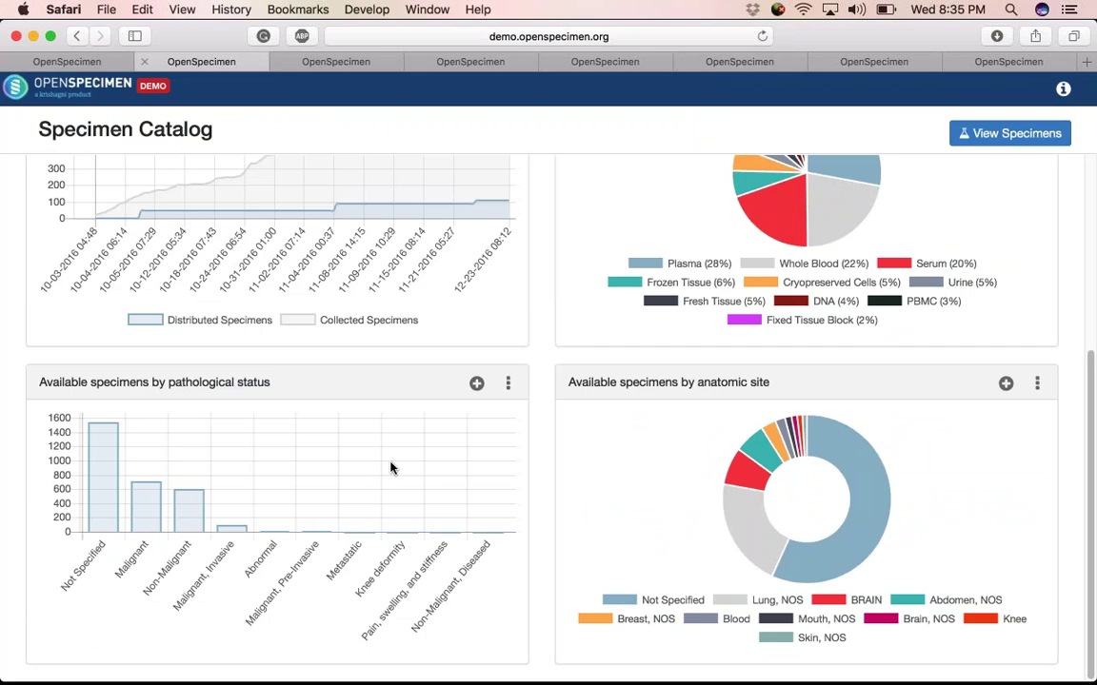
scroll(390, 467, "up", 5)
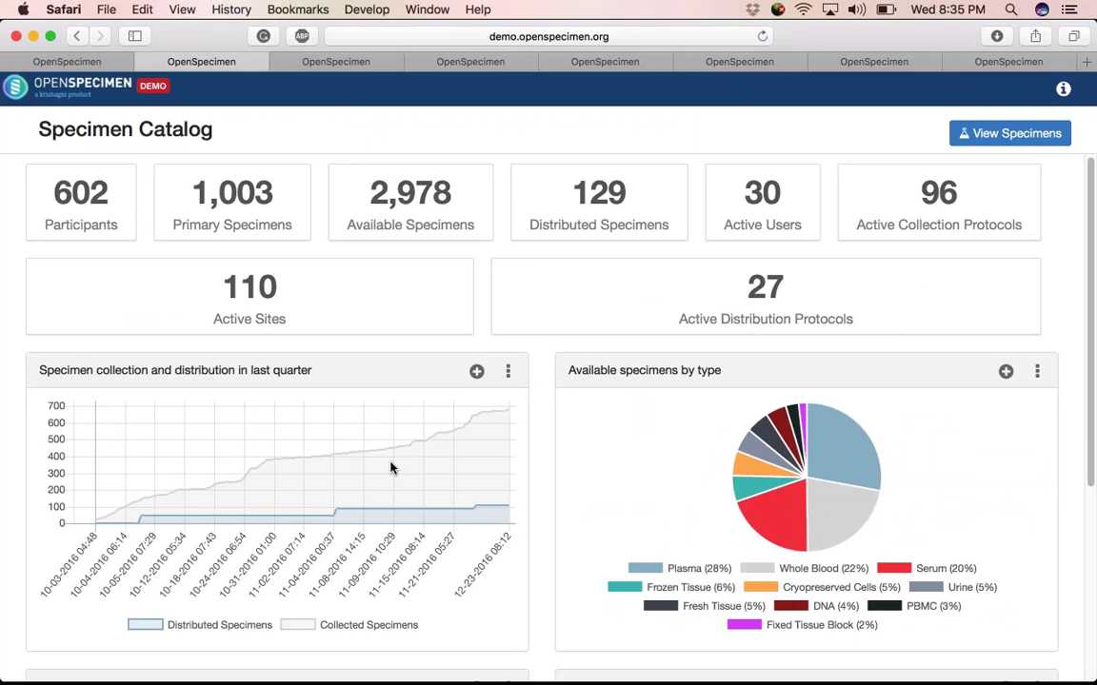
left_click(329, 62)
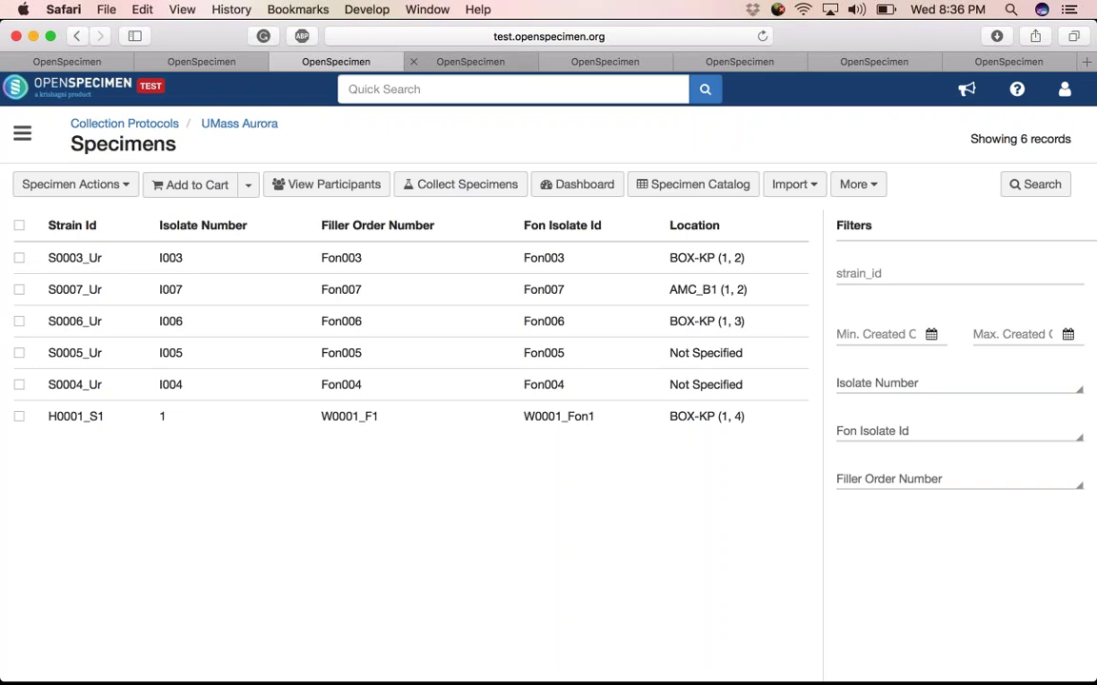
left_click(470, 60)
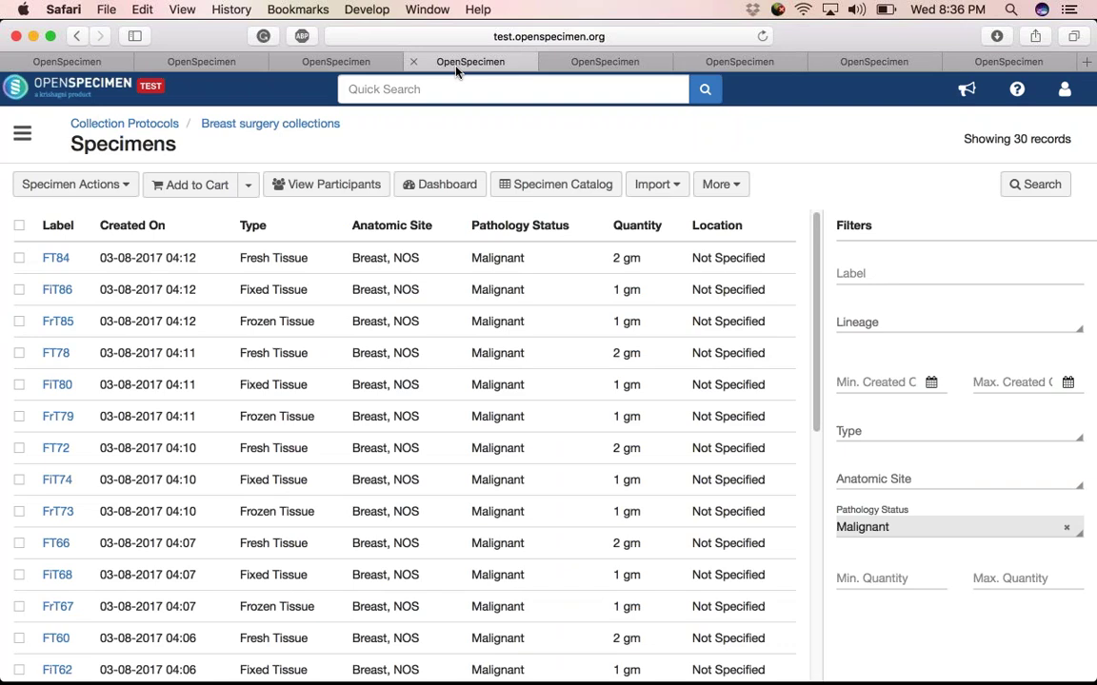
Step: Examine the specimen collection forms for the Surgery visit, UMass Aurora and Diabetes in Cats - SLU
left_click(600, 63)
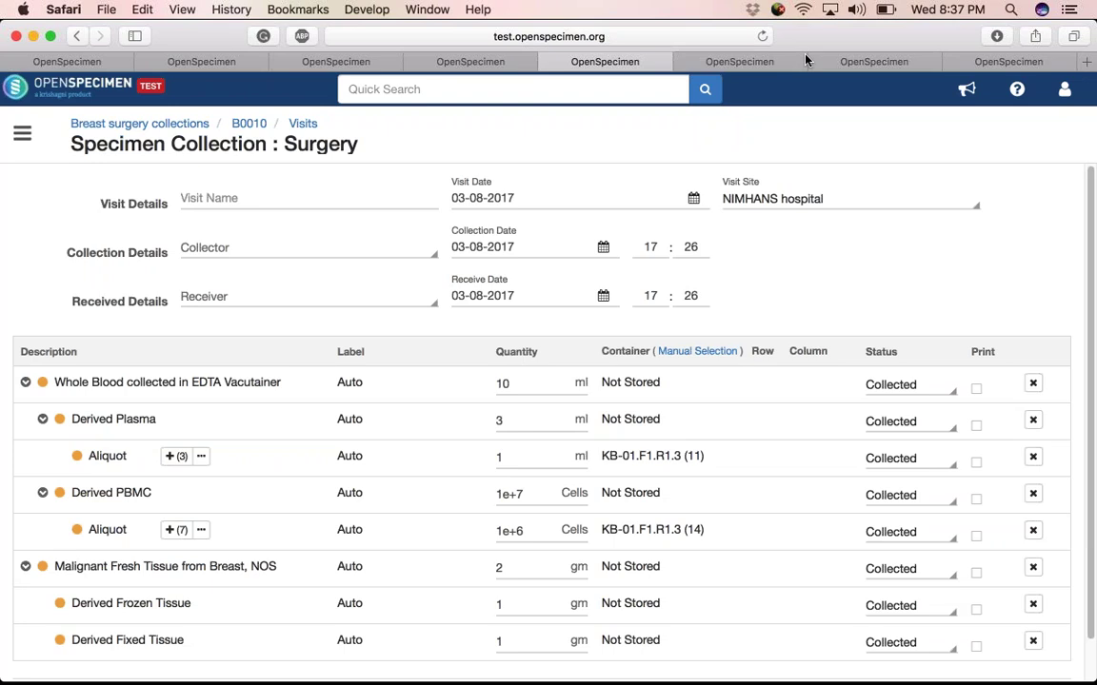
left_click(767, 63)
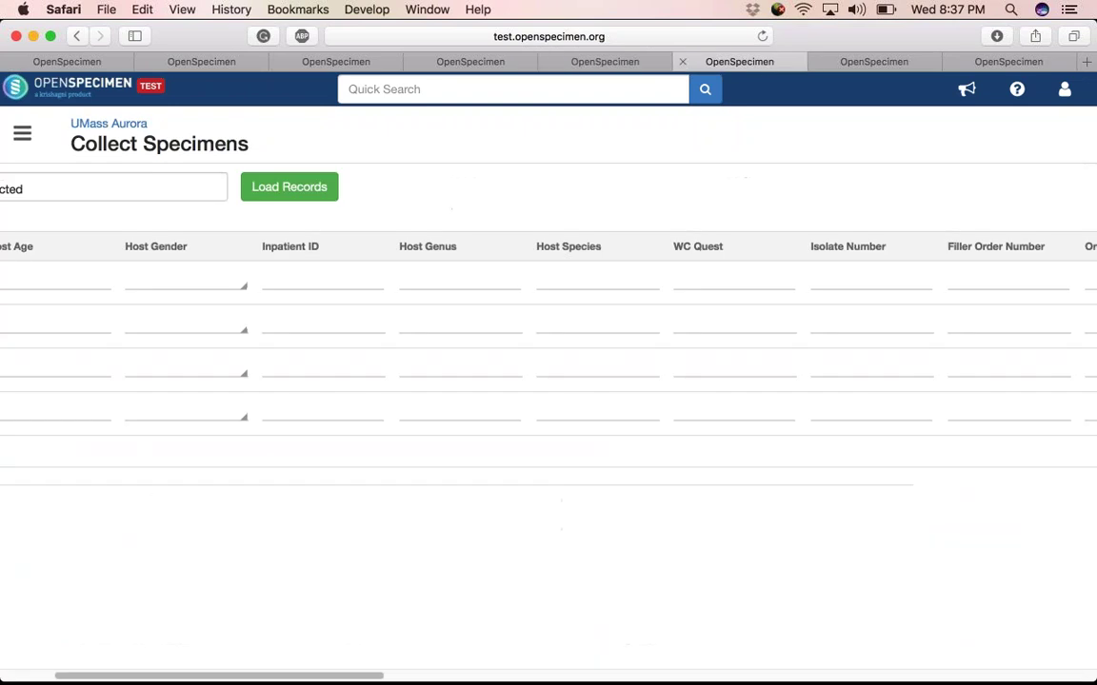
scroll(549, 333, "left", 5)
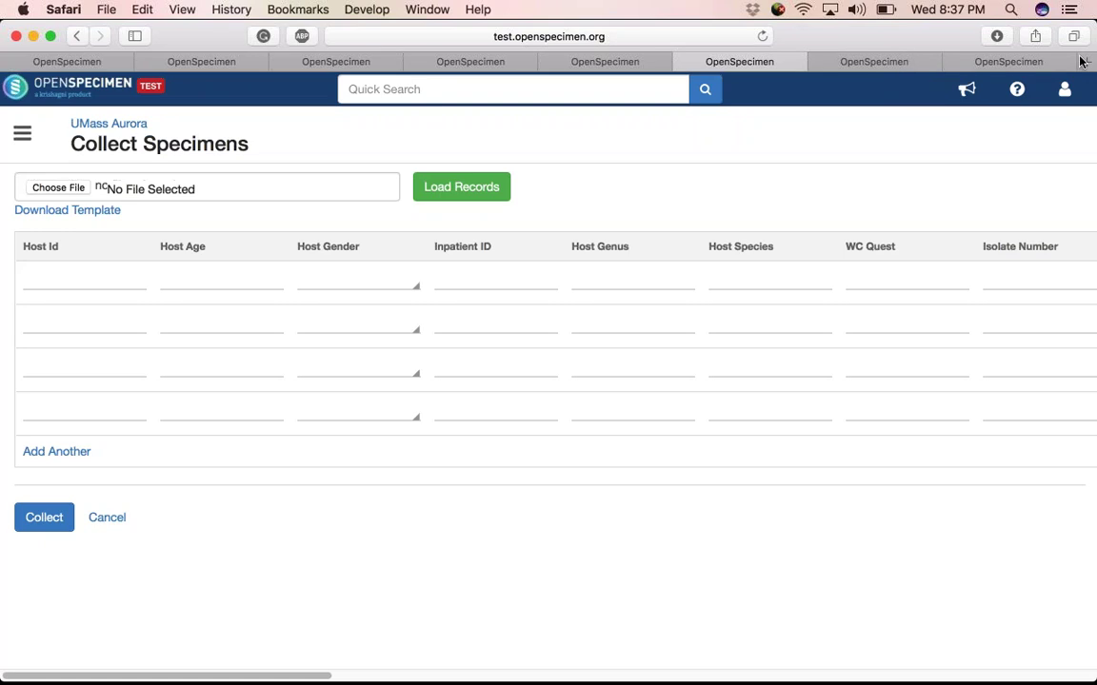
left_click(1038, 65)
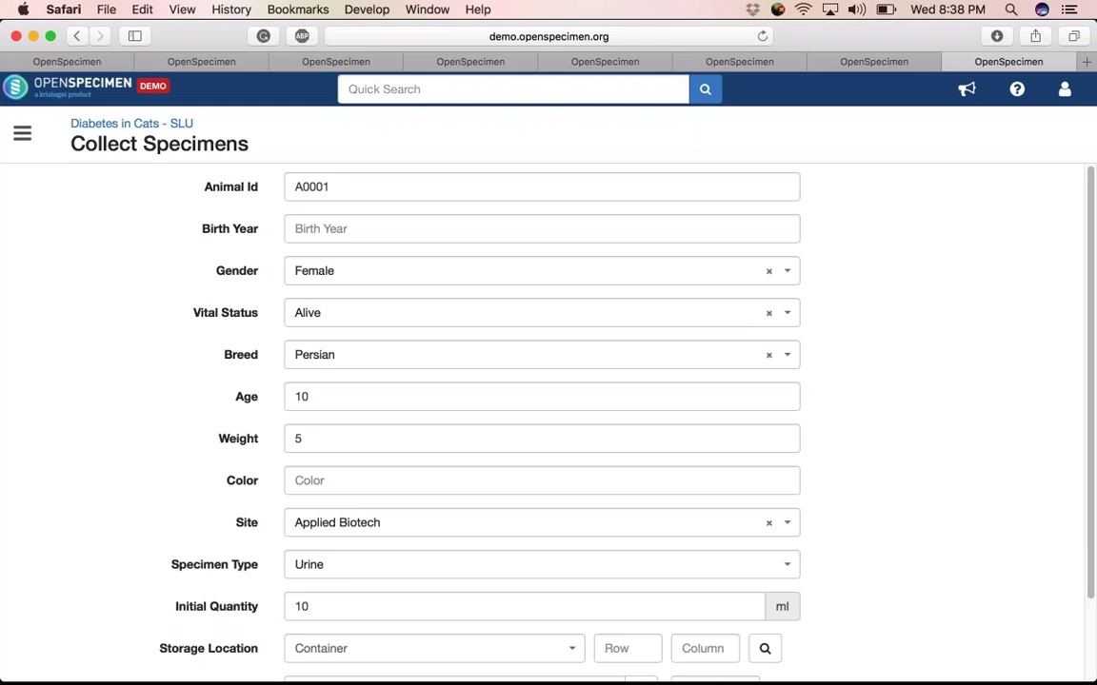
Step: Switch back to the presentation and advance to the next slide
key("super+Tab")
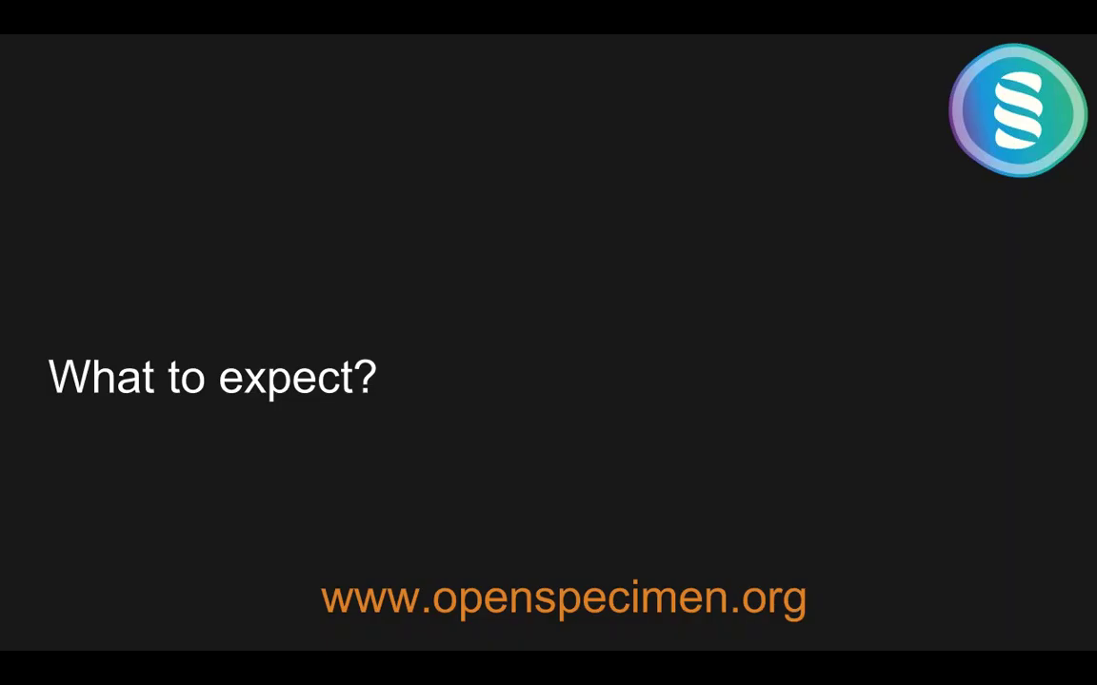
key("Right")
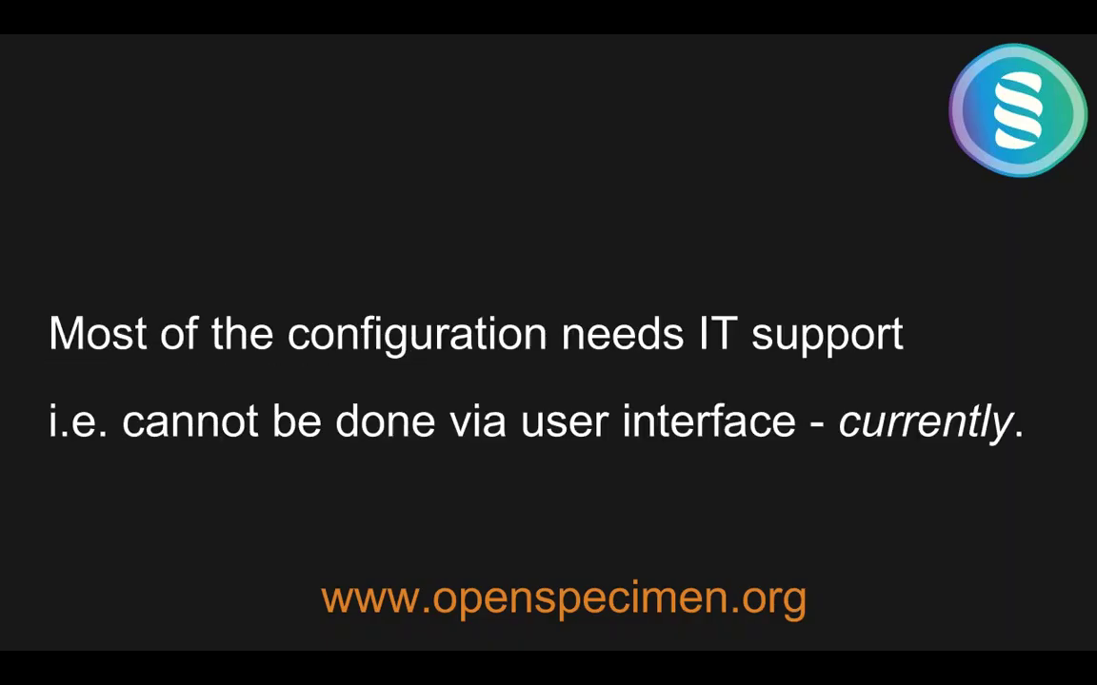
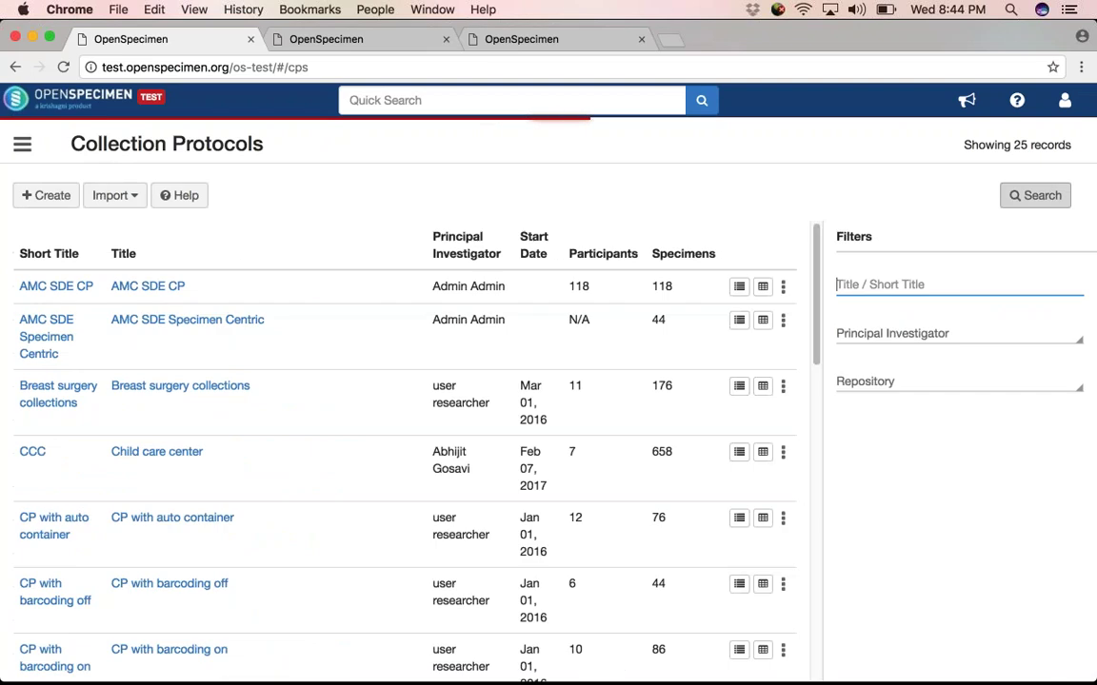
Step: Filter the collection protocols by the title "stra" and view the Strain Biobank participants with their search filters
type("stra")
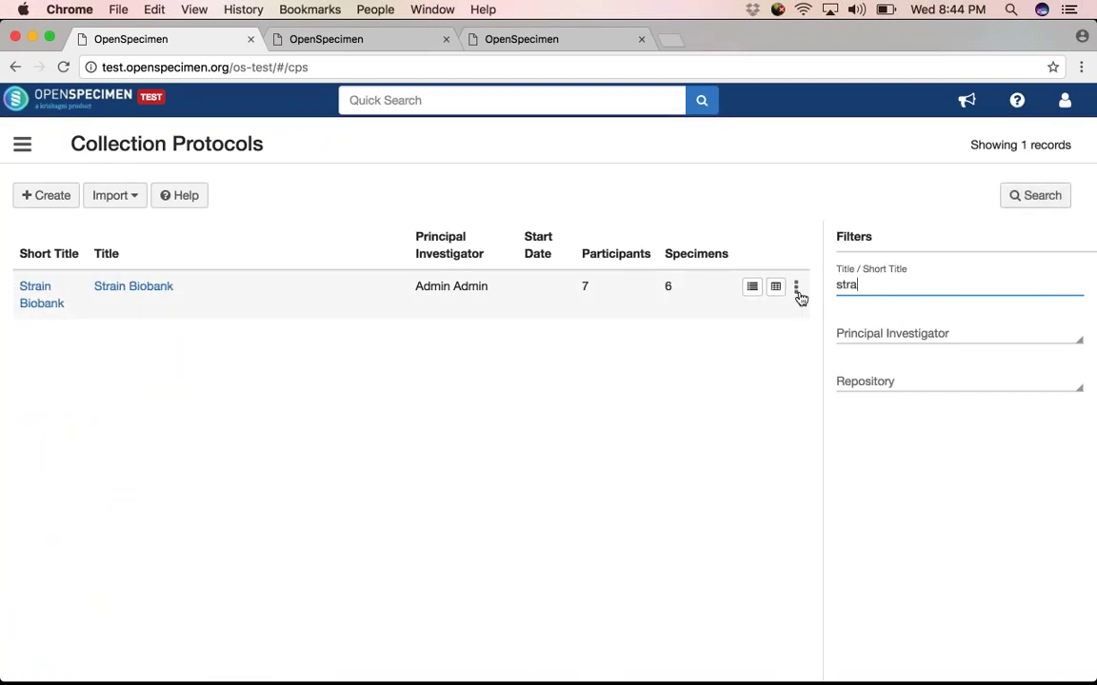
left_click(798, 295)
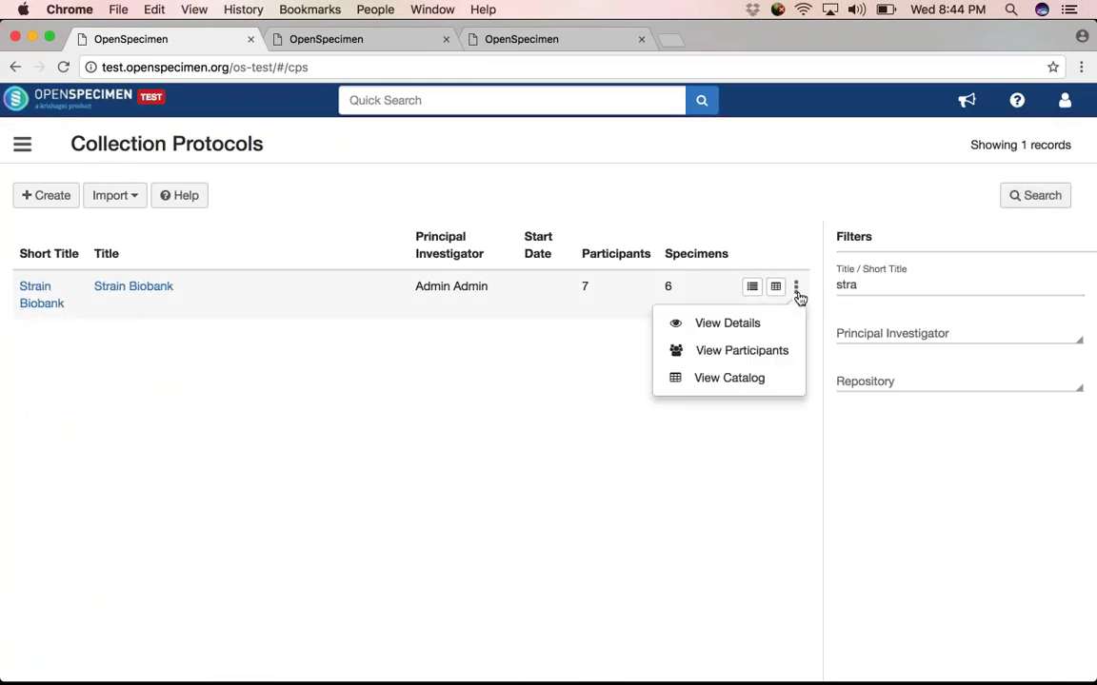
left_click(769, 354)
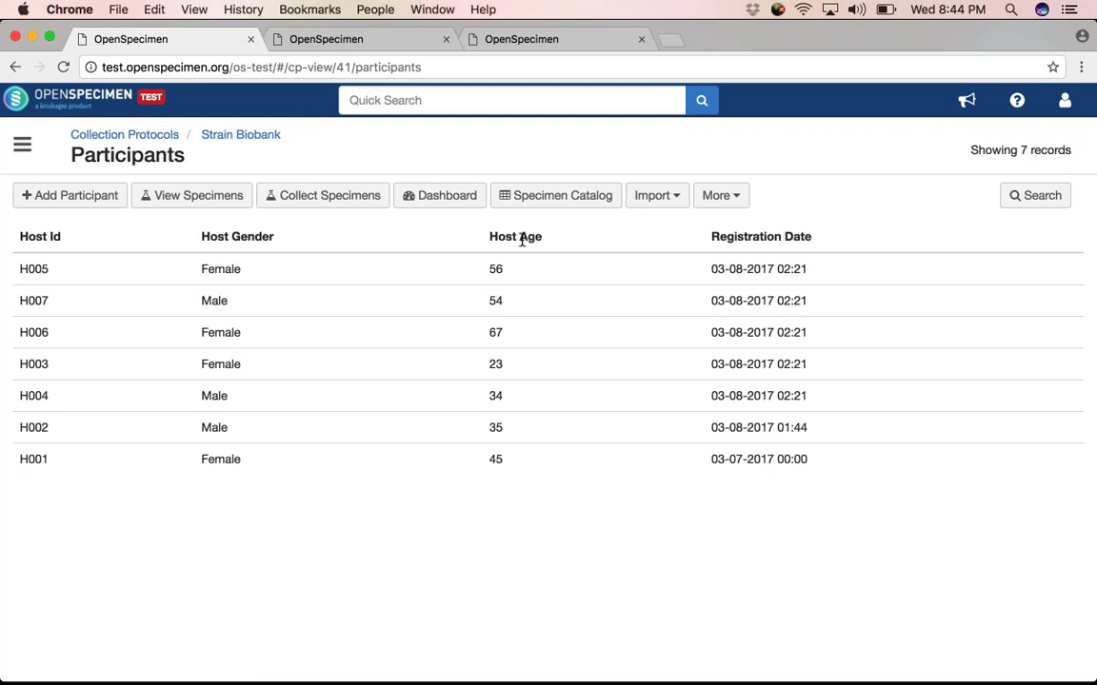
left_click(1037, 196)
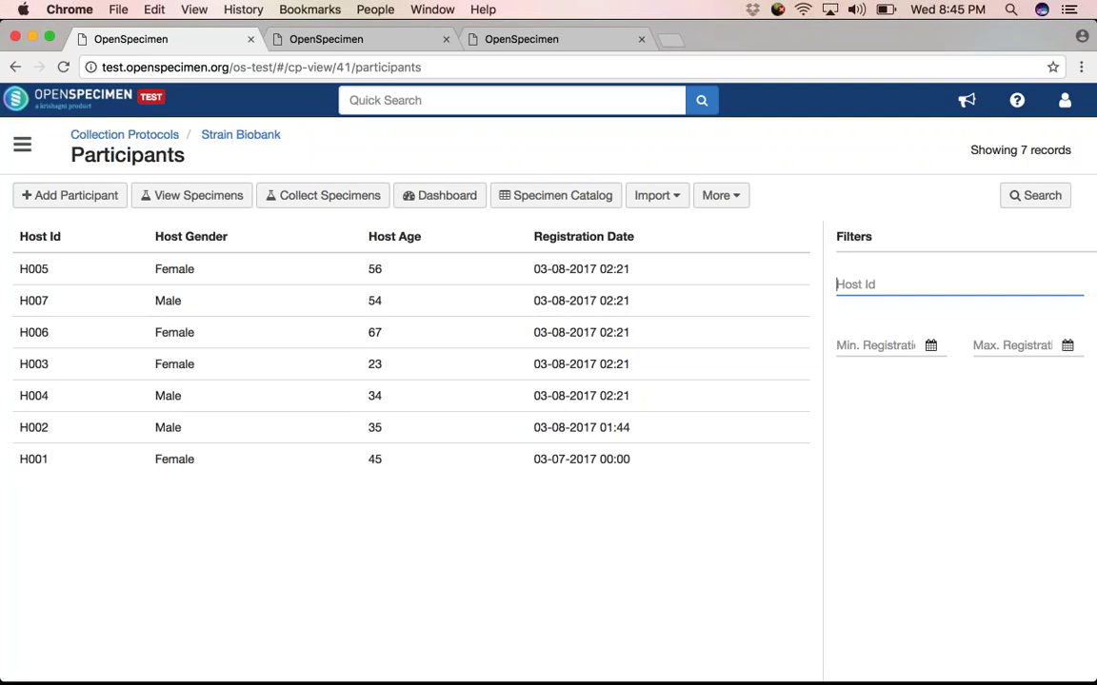
Step: Start collecting multiple specimens for Strain Biobank and add two more blank rows to the collection table
left_click(305, 209)
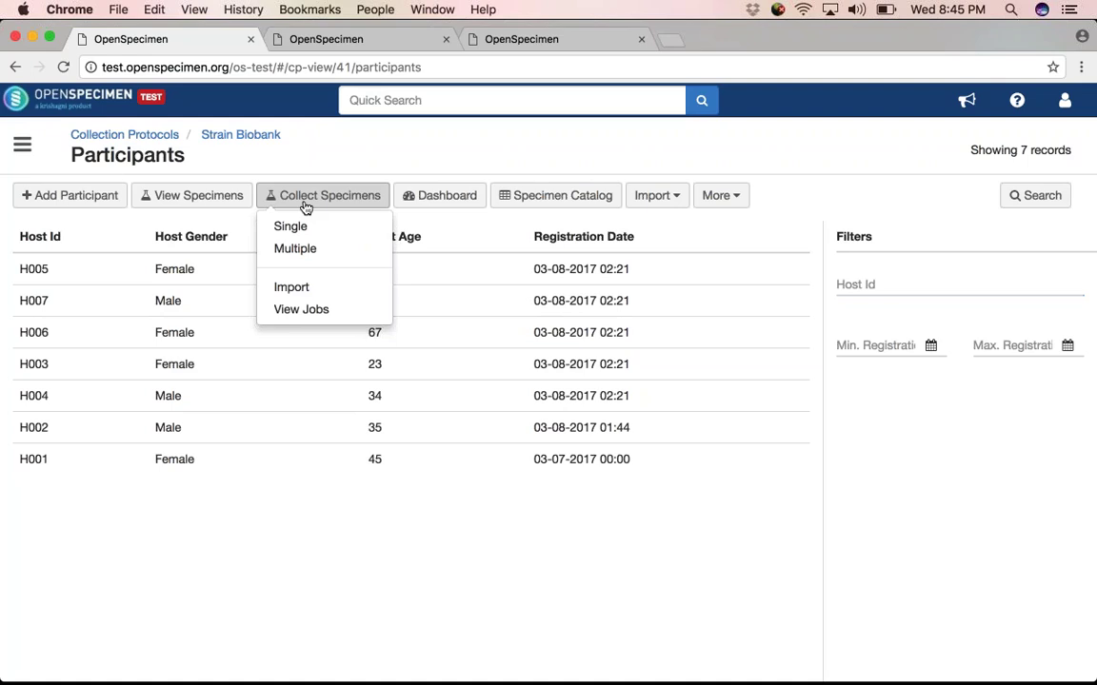
left_click(303, 258)
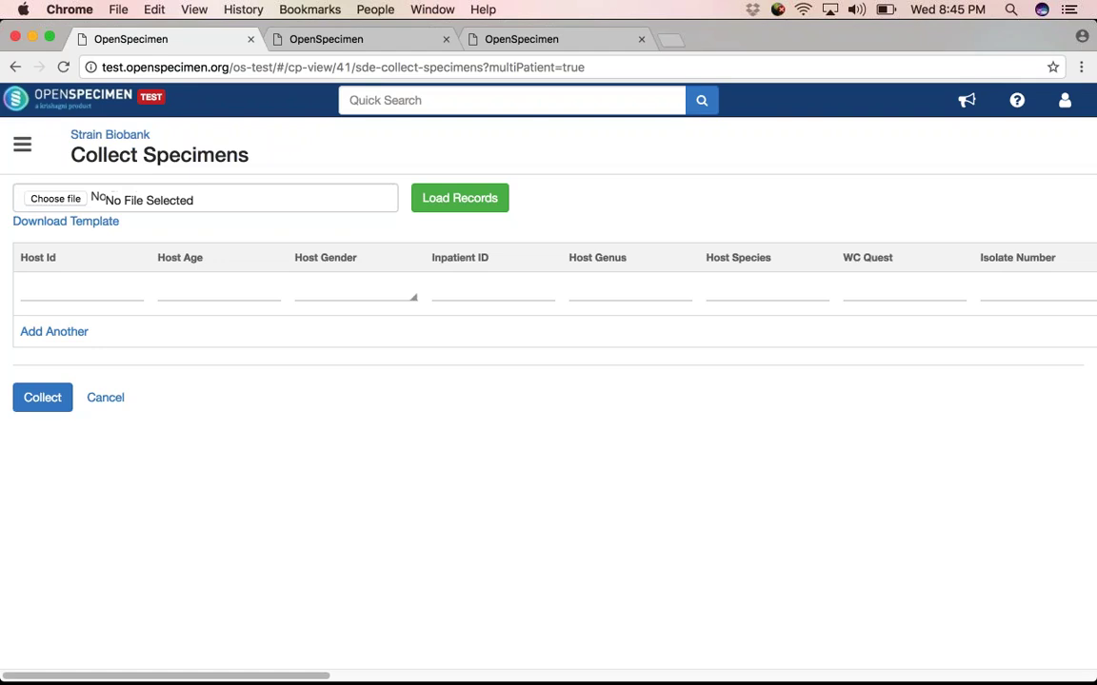
left_click(63, 334)
left_click(55, 377)
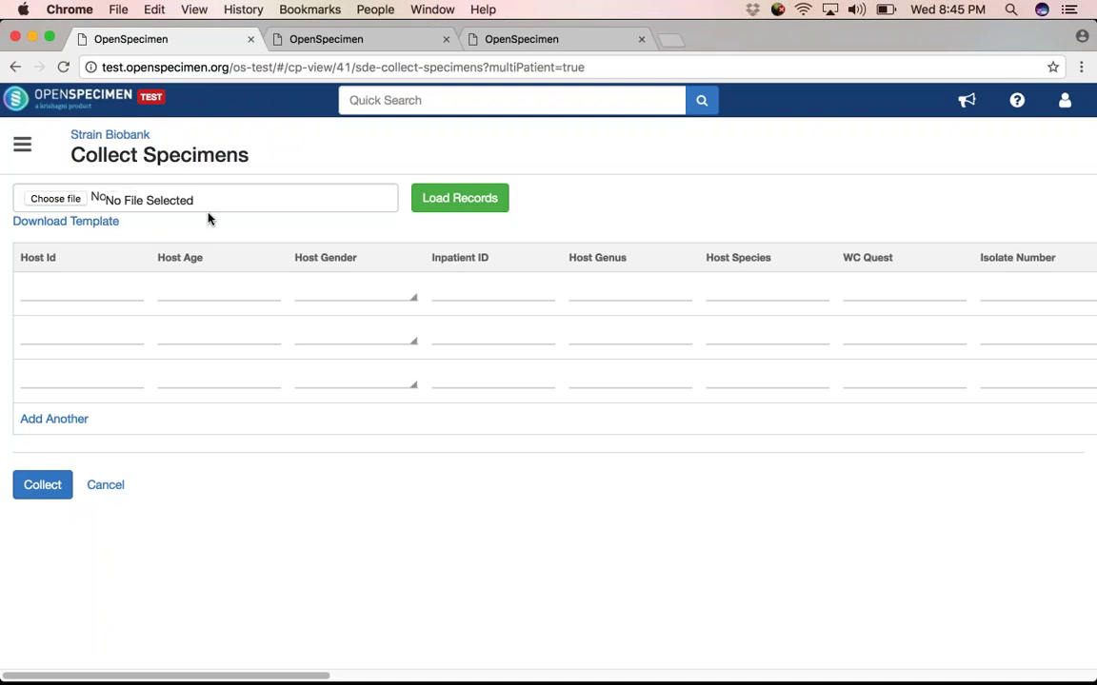
Step: Switch to Finder and open UMass Aurora_samples-2.csv from the Webinar folder on the Desktop to view its sample rows
key("super+Tab")
key("super+Tab")
key("super+Tab")
key("super+Tab")
key("super+Tab")
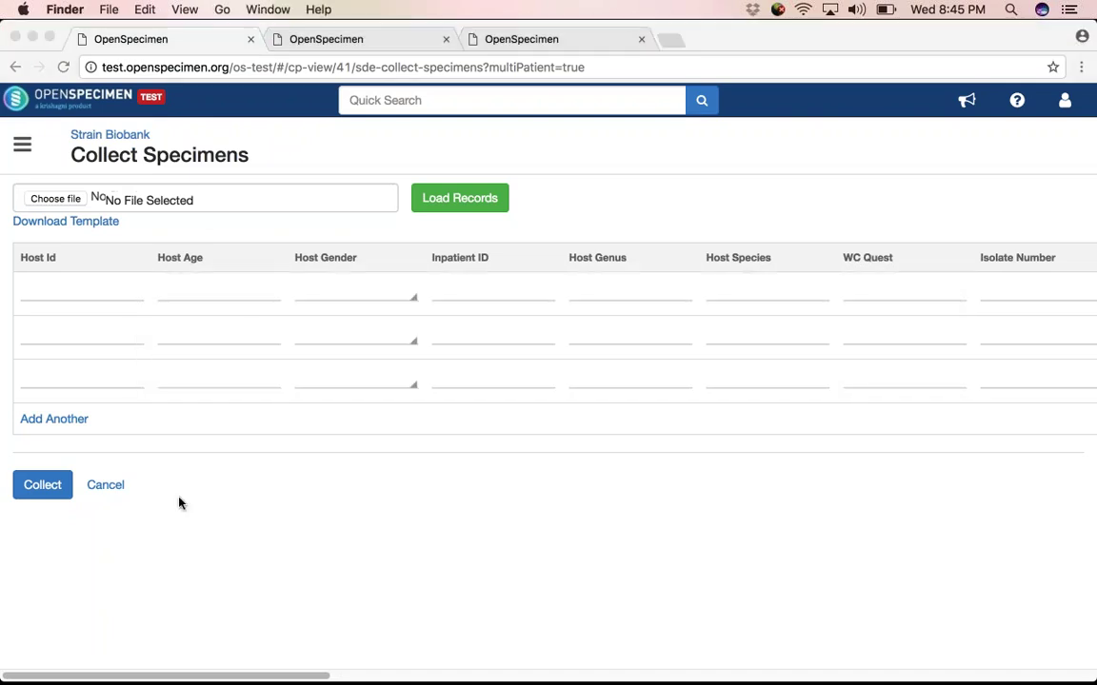
left_click(152, 657)
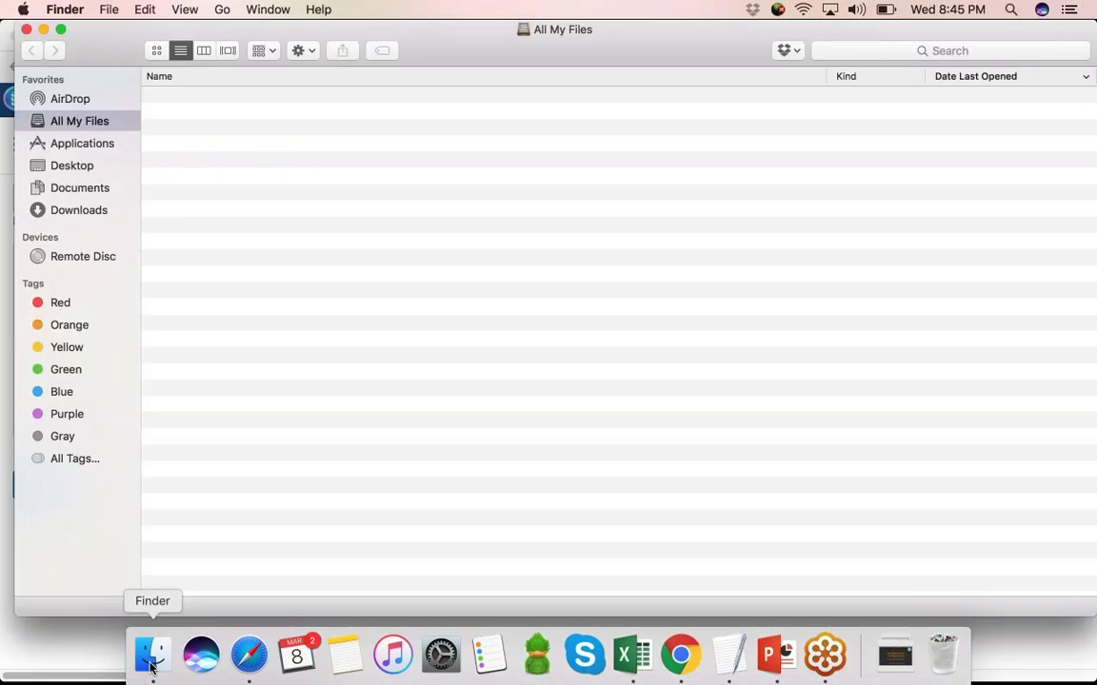
left_click(68, 168)
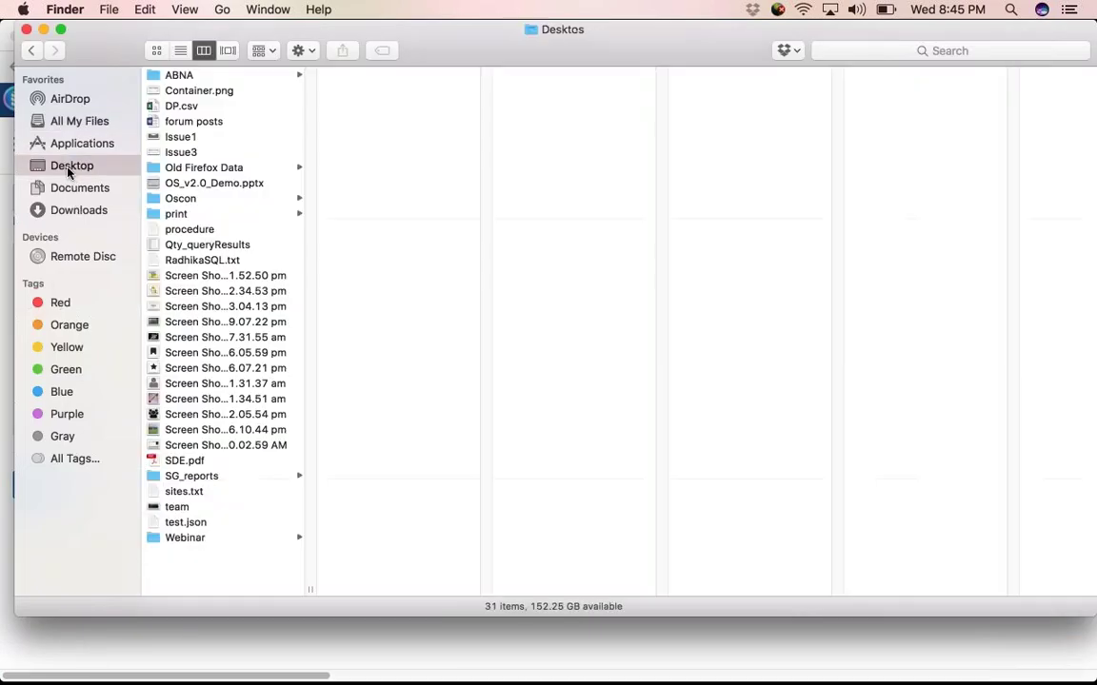
left_click(191, 537)
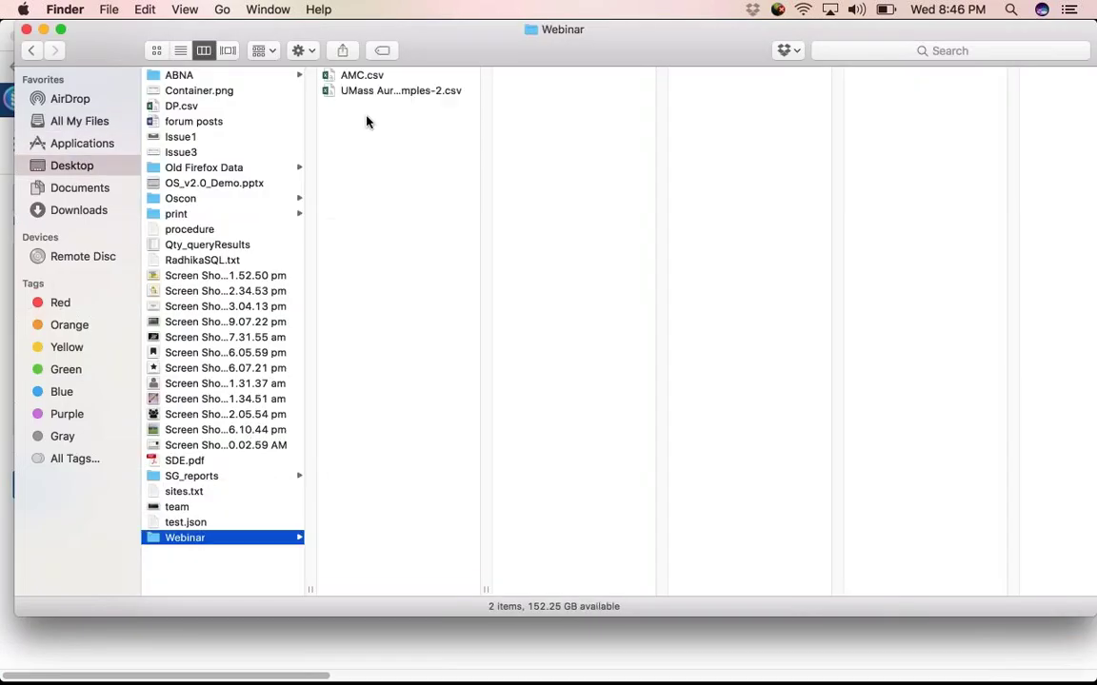
double_click(371, 90)
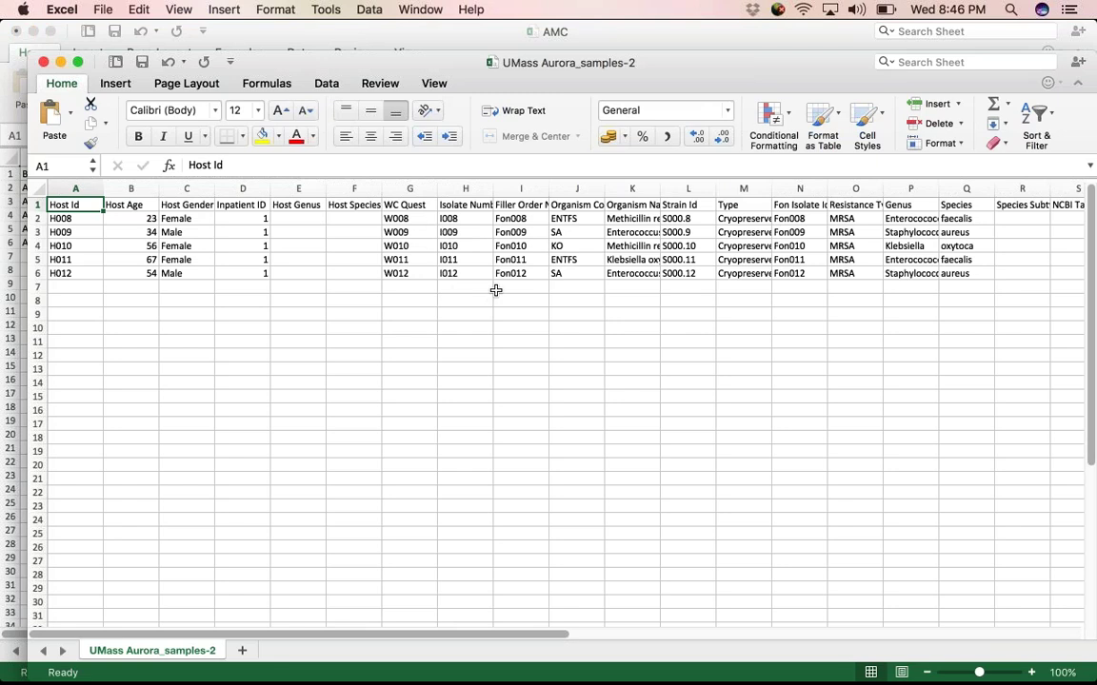
Step: Switch back to Chrome, select UMass Aurora_samples-2.csv for Strain Biobank and load its records into the specimen collection table
key("super+Tab")
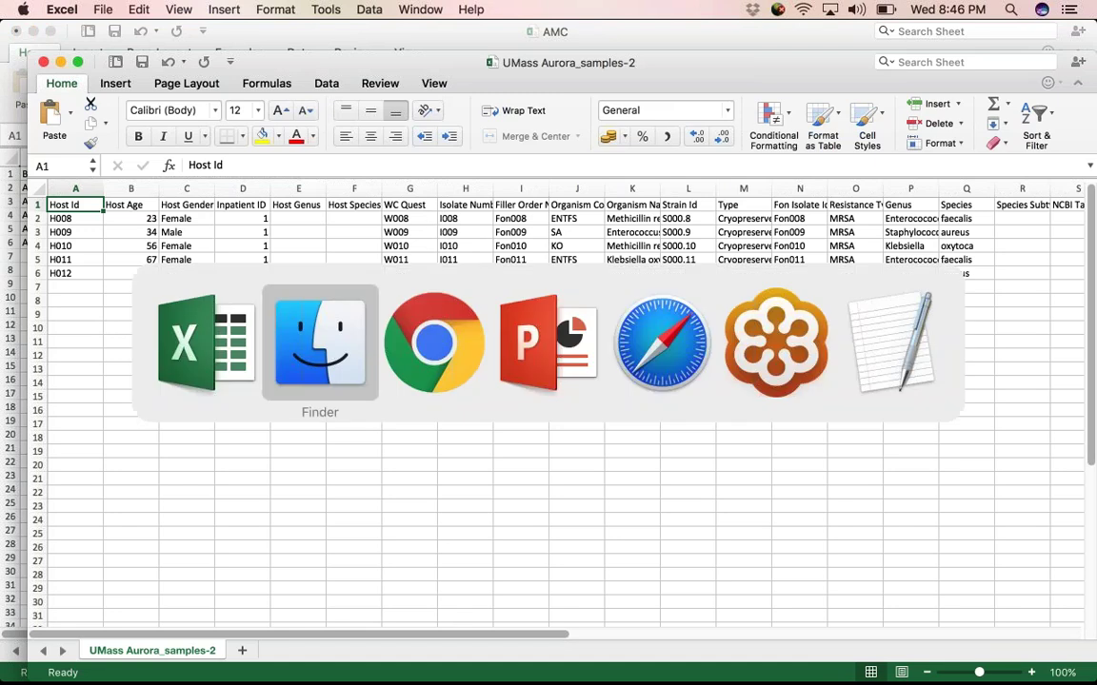
key("super+Tab")
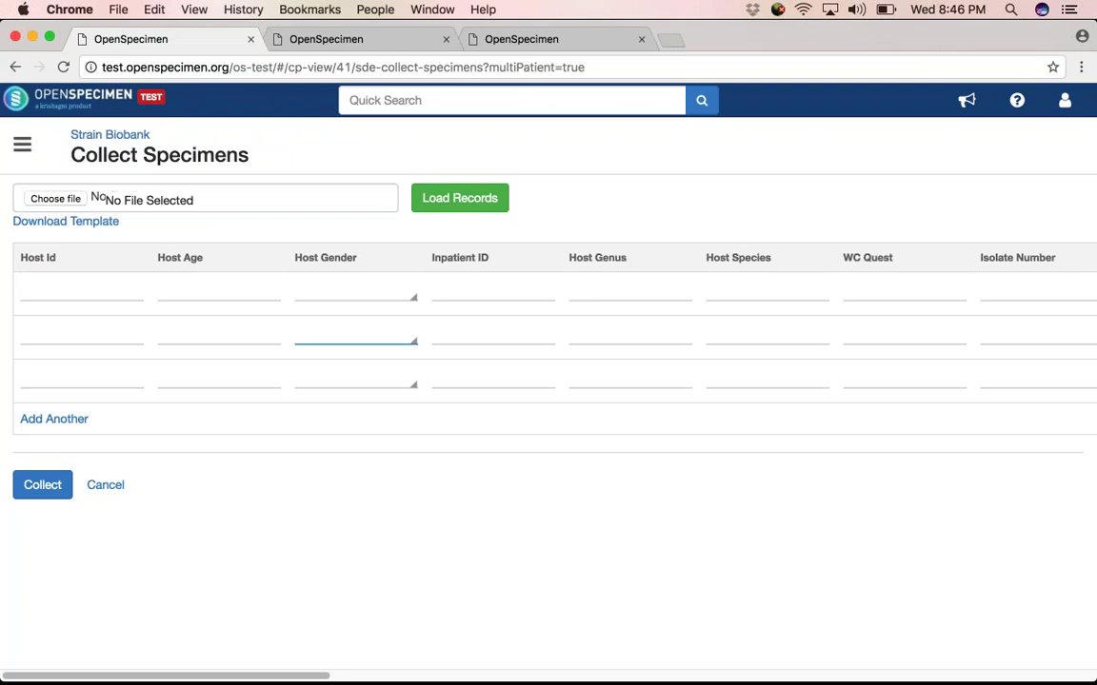
left_click(54, 198)
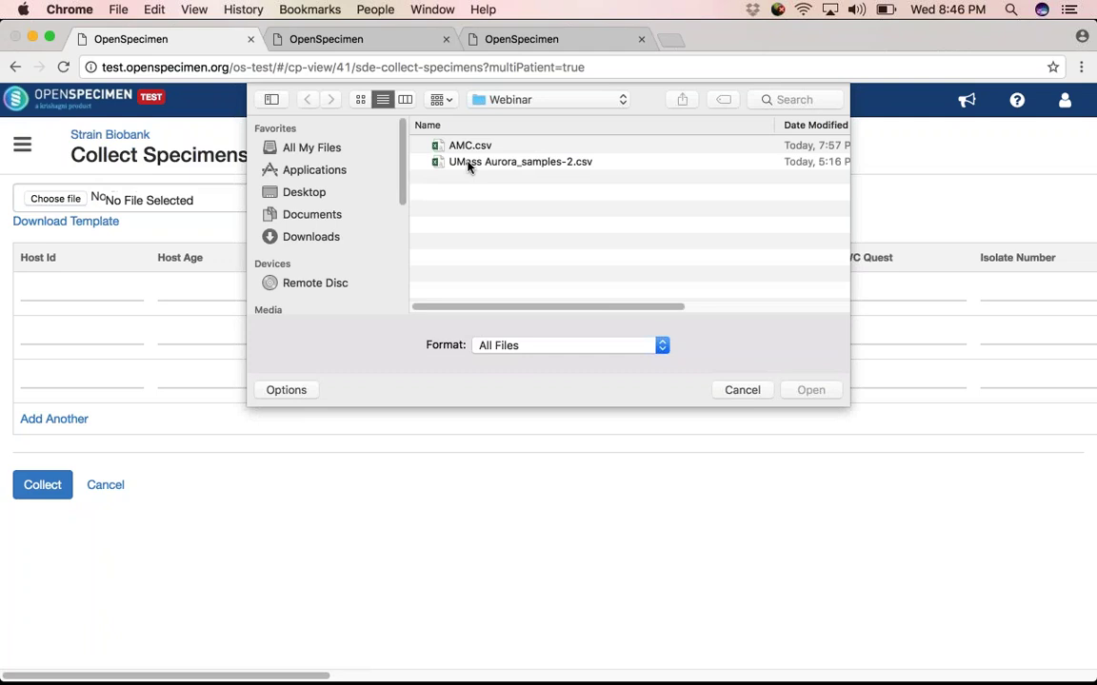
double_click(467, 166)
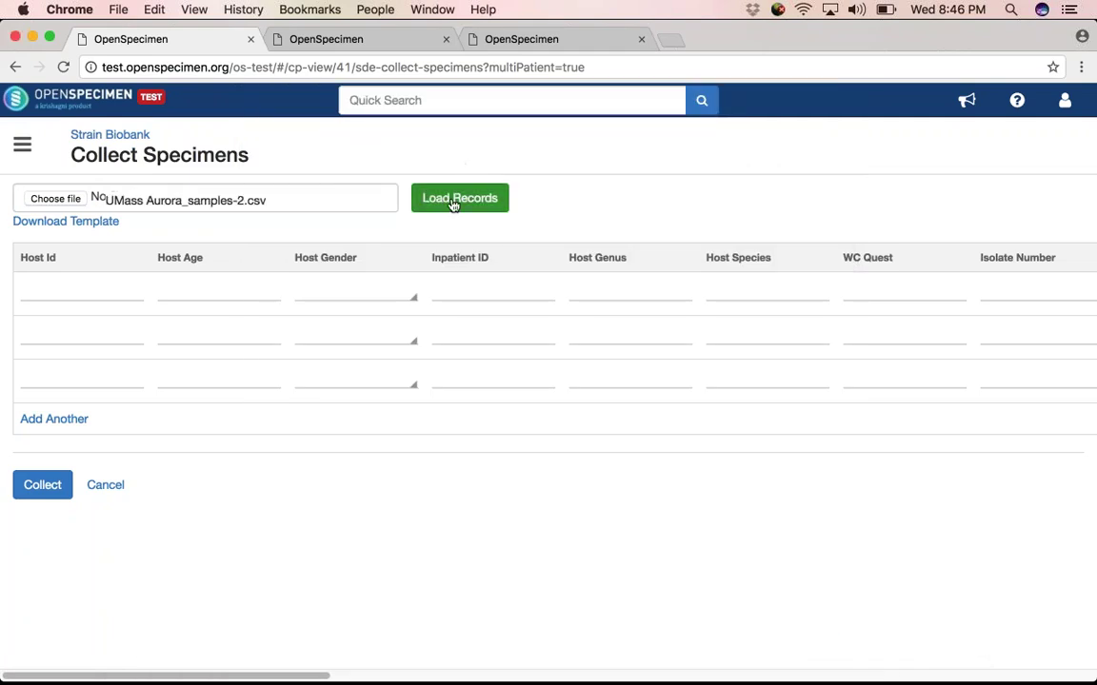
left_click(450, 202)
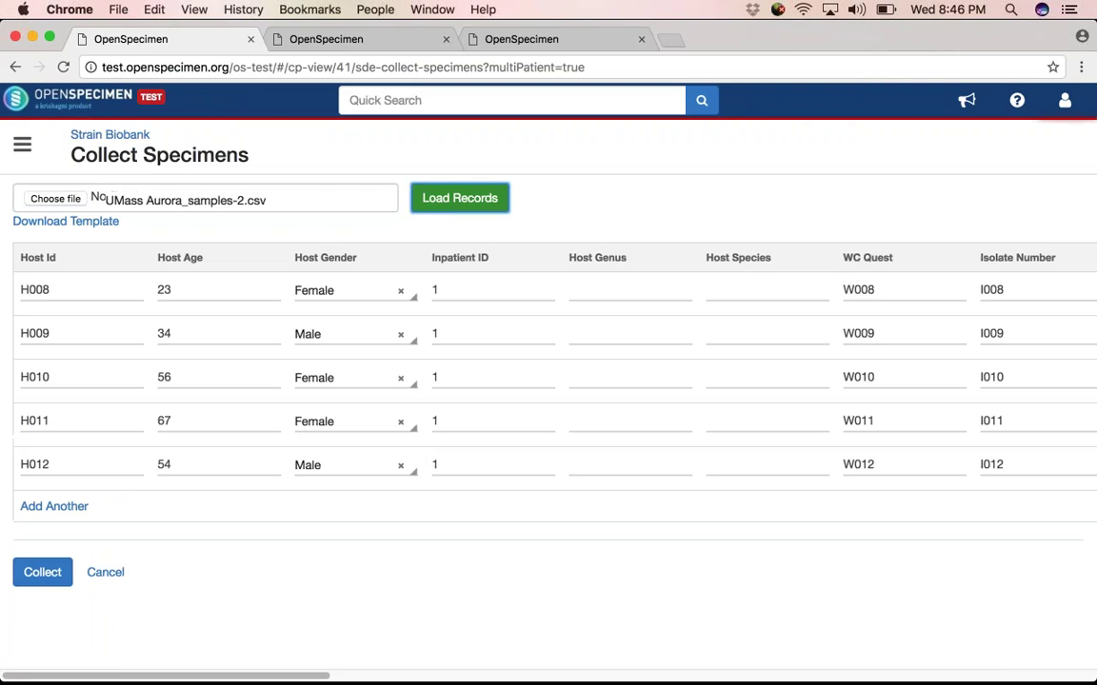
scroll(568, 568, "right", 15)
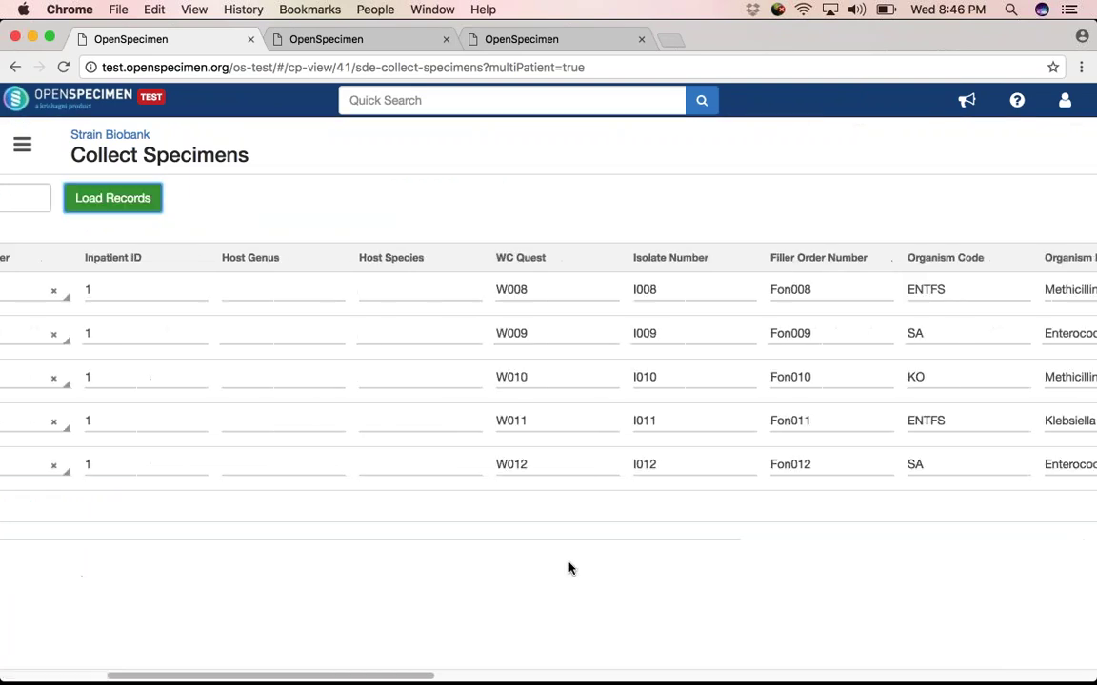
scroll(568, 568, "right", 10)
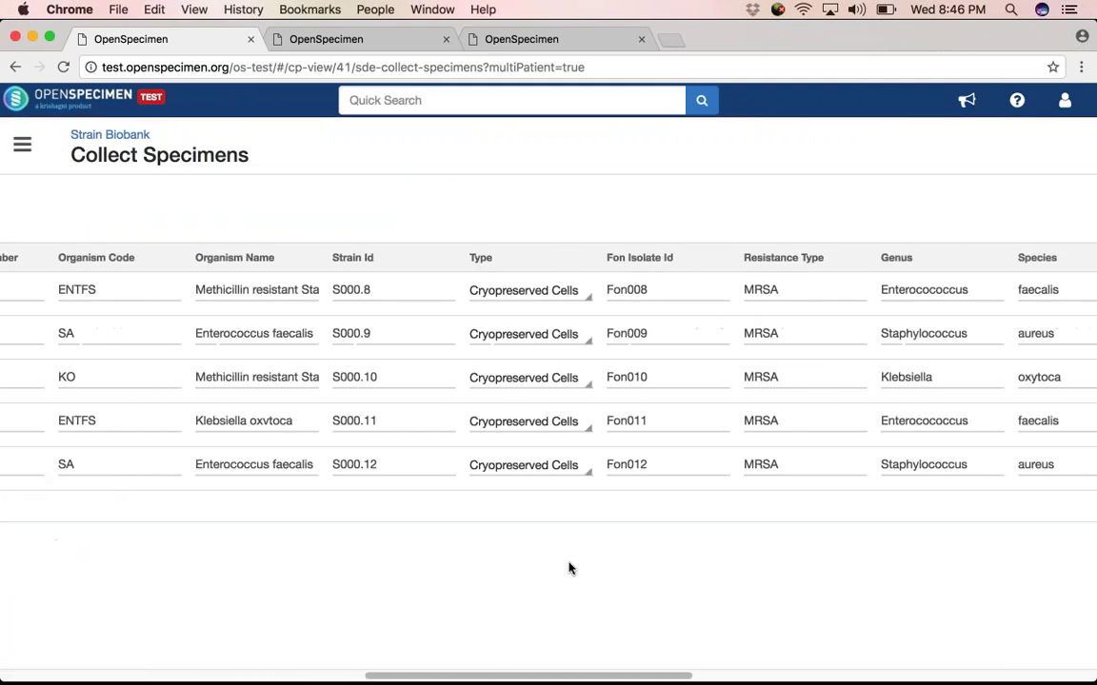
Step: Collect the loaded Strain Biobank records and open specimen S000.8 from the protocol's specimen list
scroll(569, 569, "left", 20)
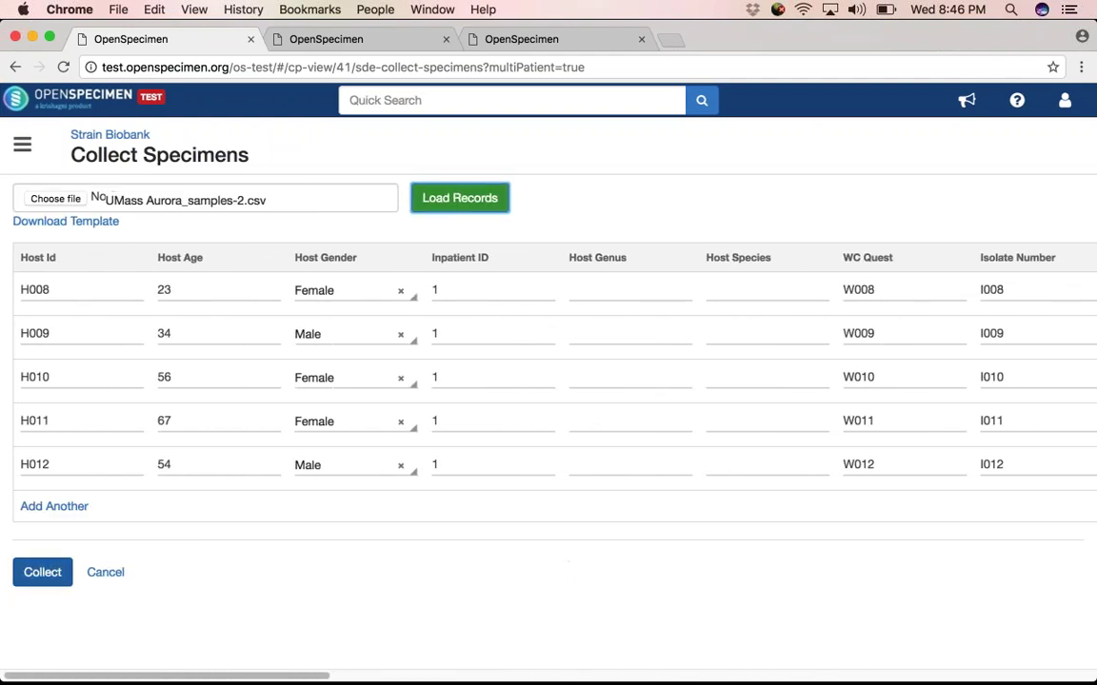
left_click(38, 574)
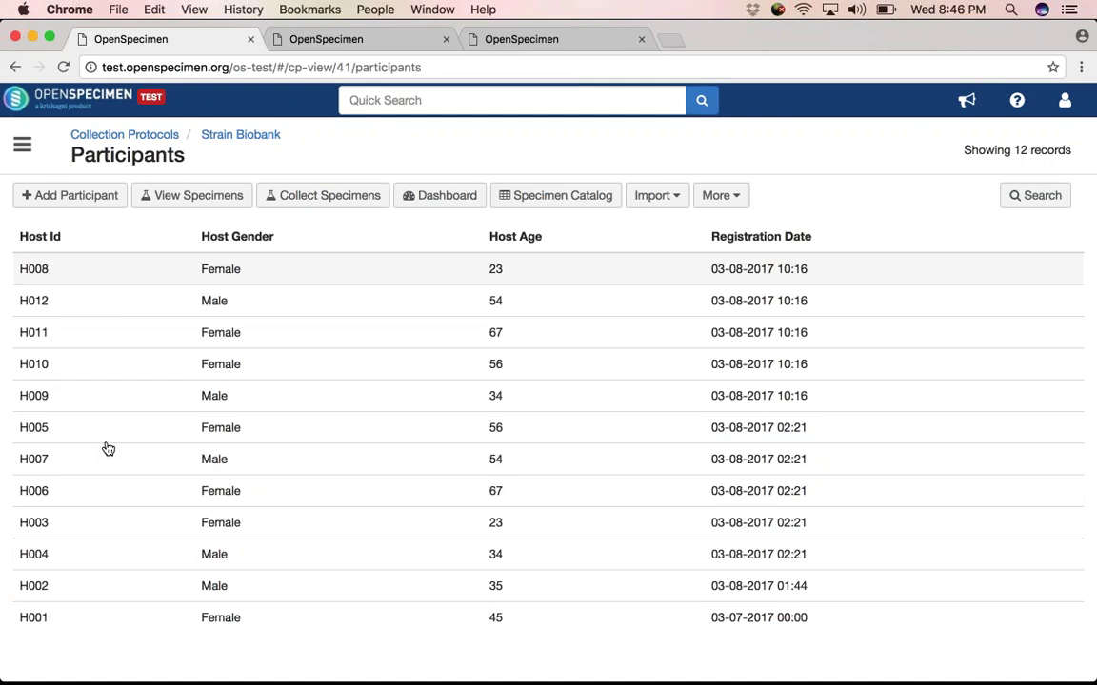
left_click(181, 204)
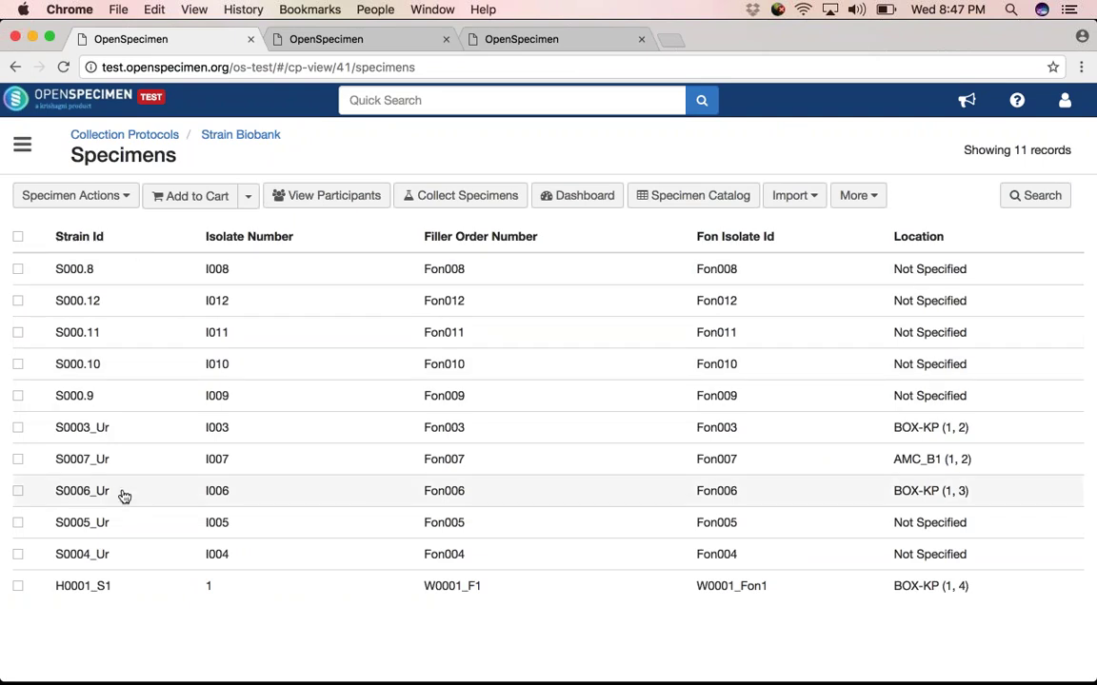
left_click(84, 271)
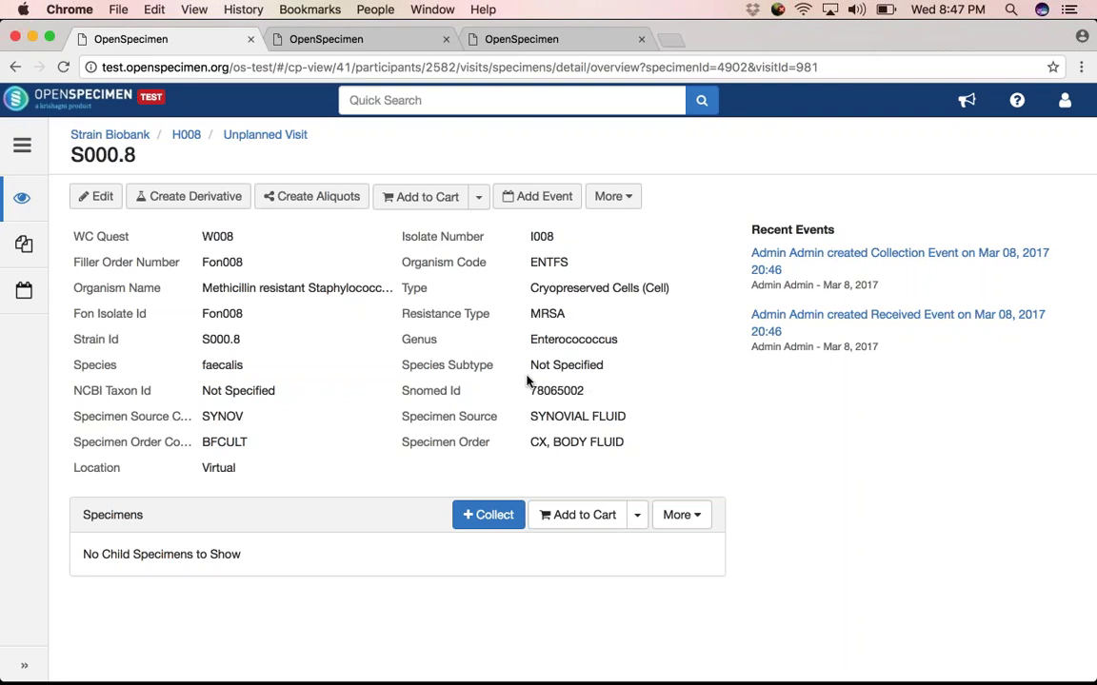
key("super+Tab")
key("super+Tab")
key("super+Tab")
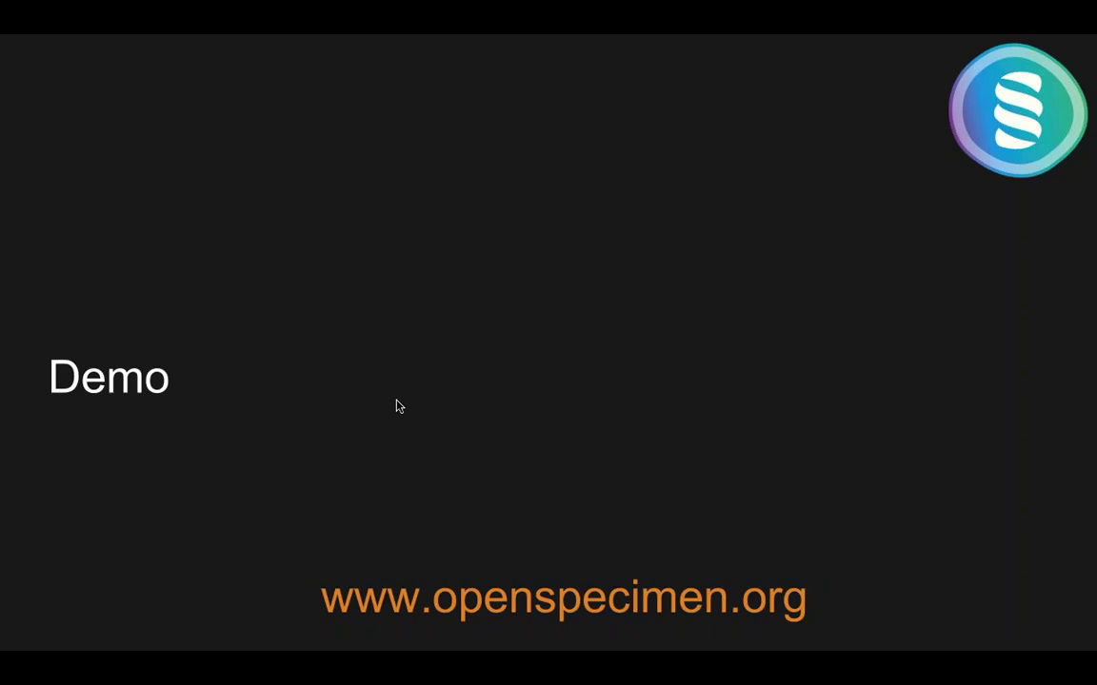
key("super+Tab")
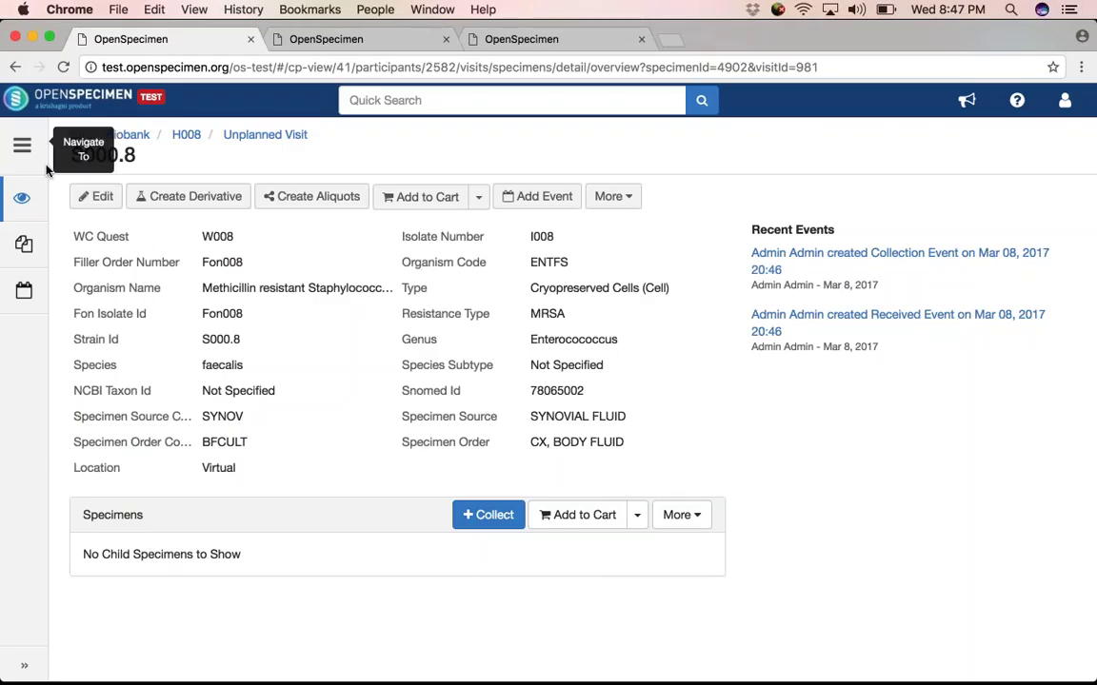
Step: Filter the forms by the name "Mic" and open the Microbiome Specimen Extension form to view its fields
left_click(22, 146)
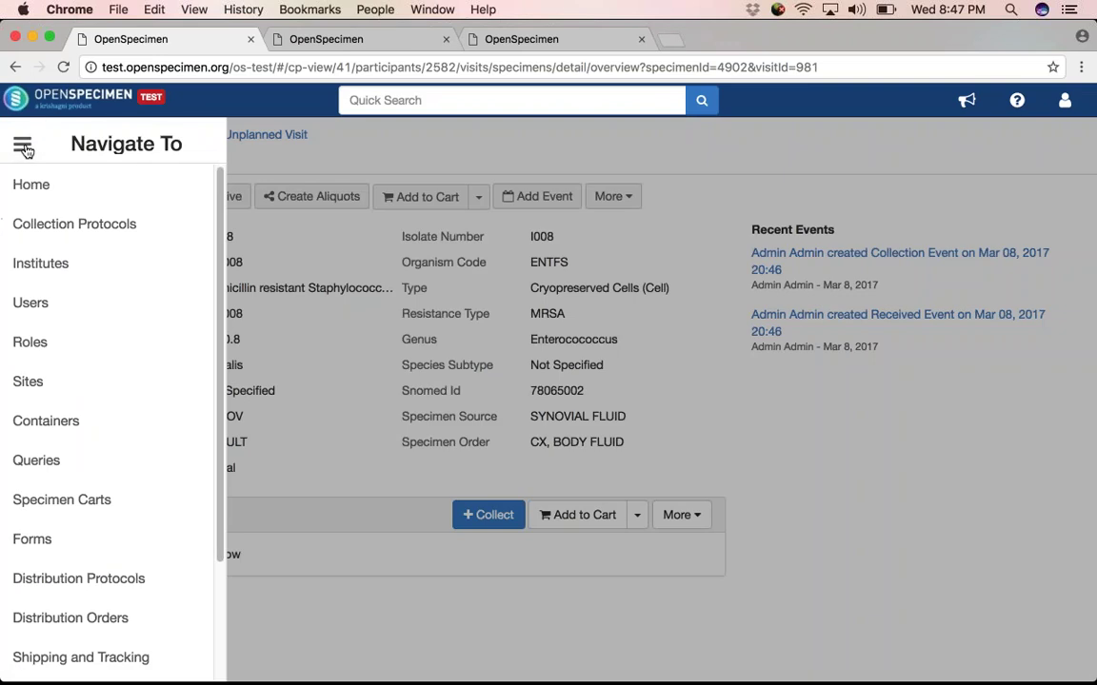
left_click(81, 545)
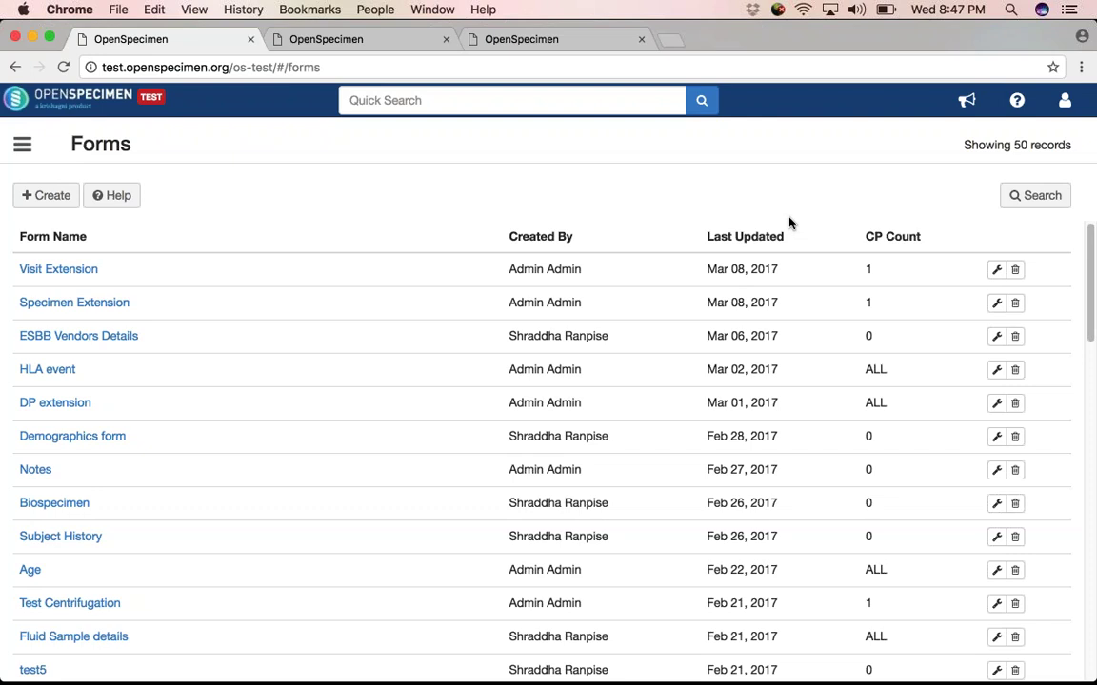
left_click(1044, 197)
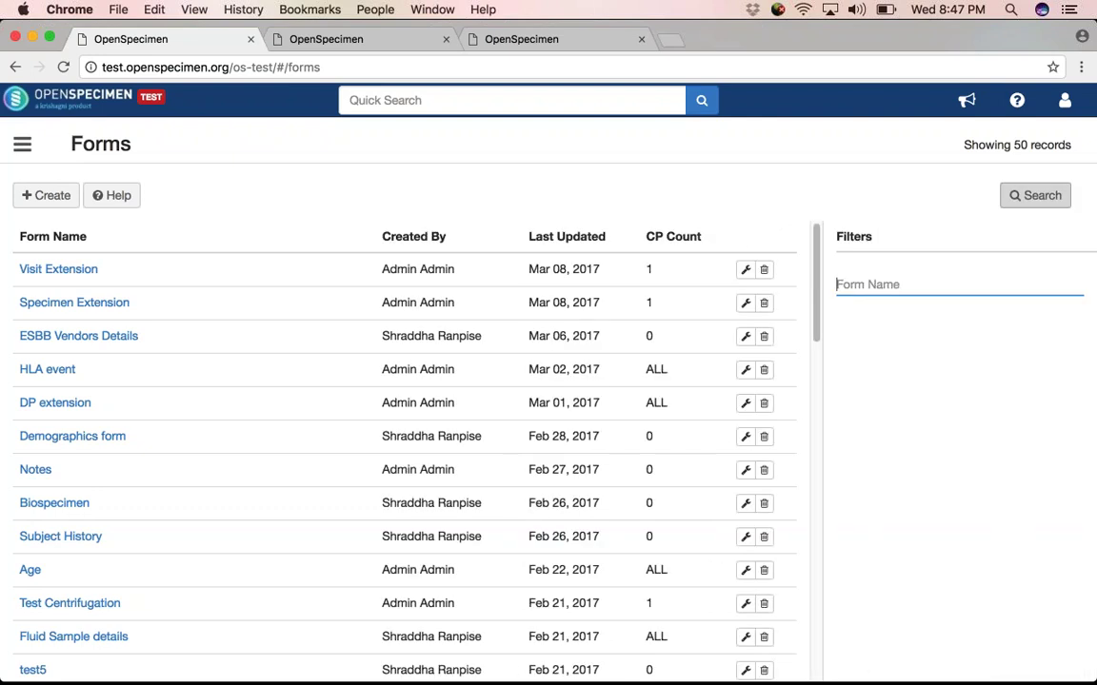
type("Mic")
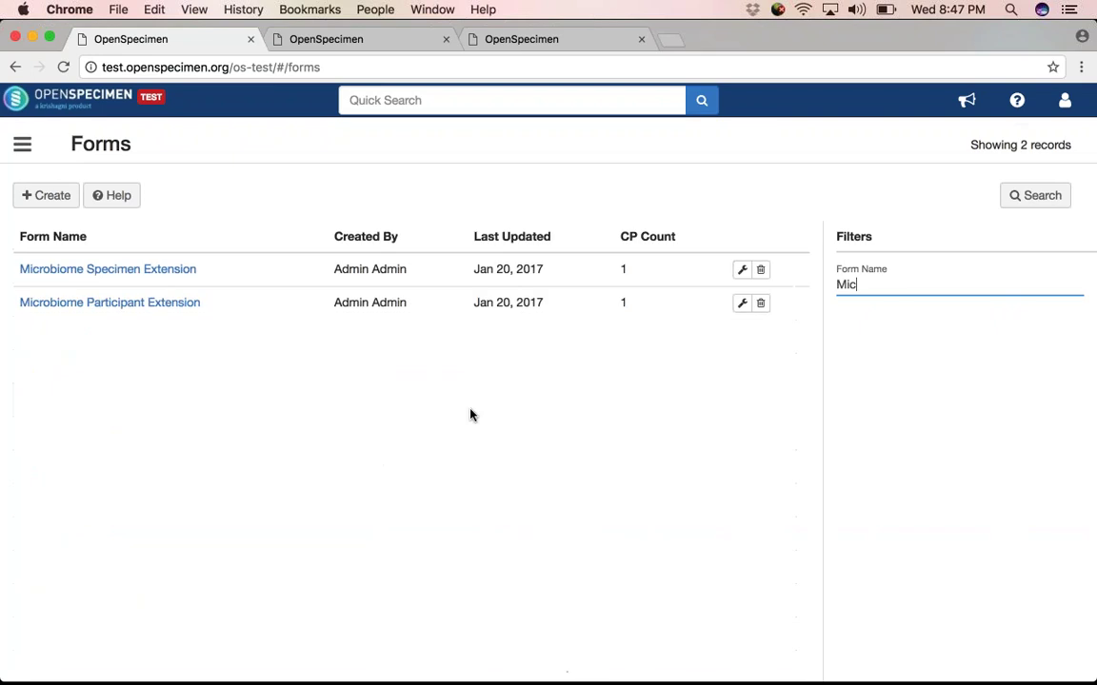
left_click(111, 273)
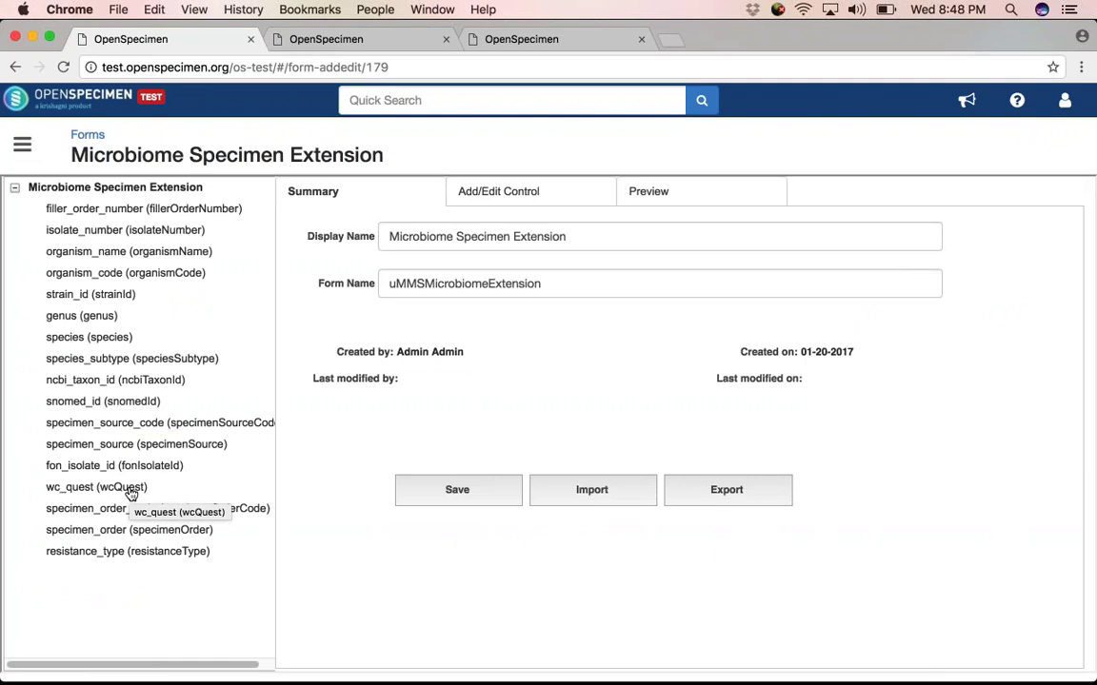
Step: Switch to the PowerPoint slideshow and advance past the Durrer Medical Center slide to the "Specimen centric" slide
key("super+Tab")
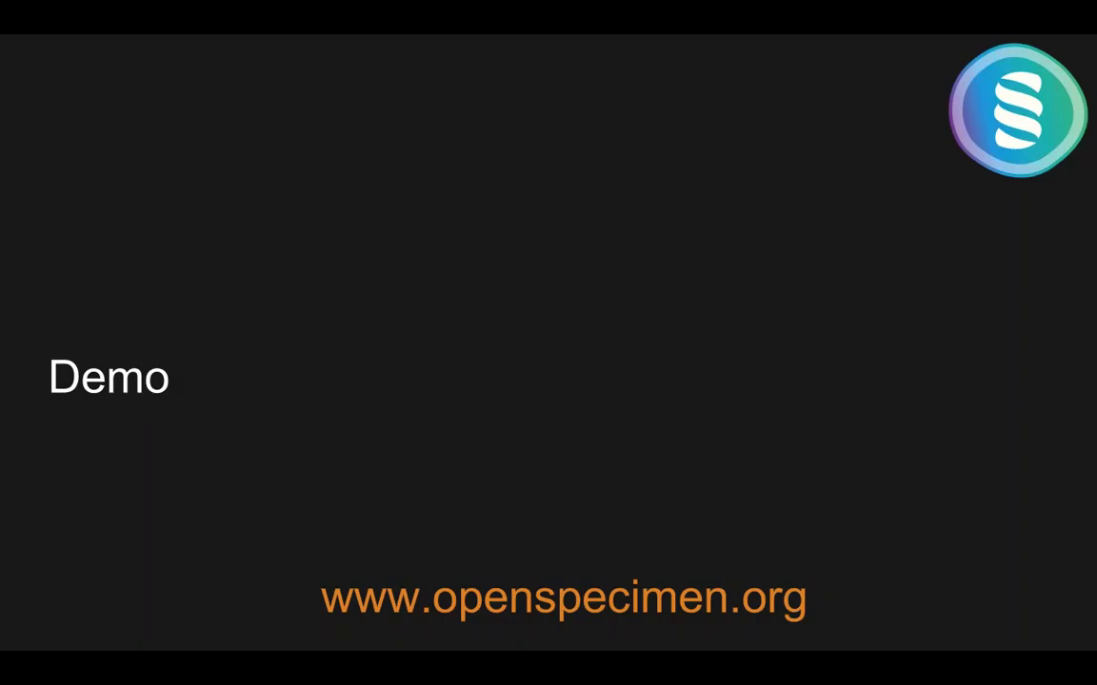
left_click(168, 460)
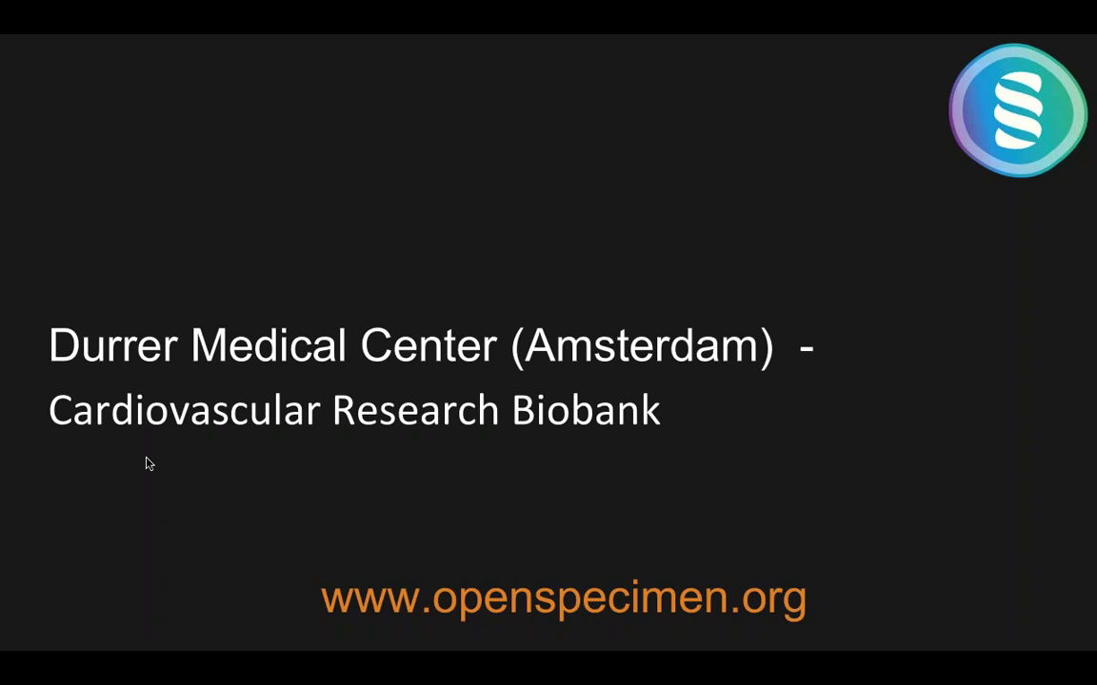
left_click(149, 464)
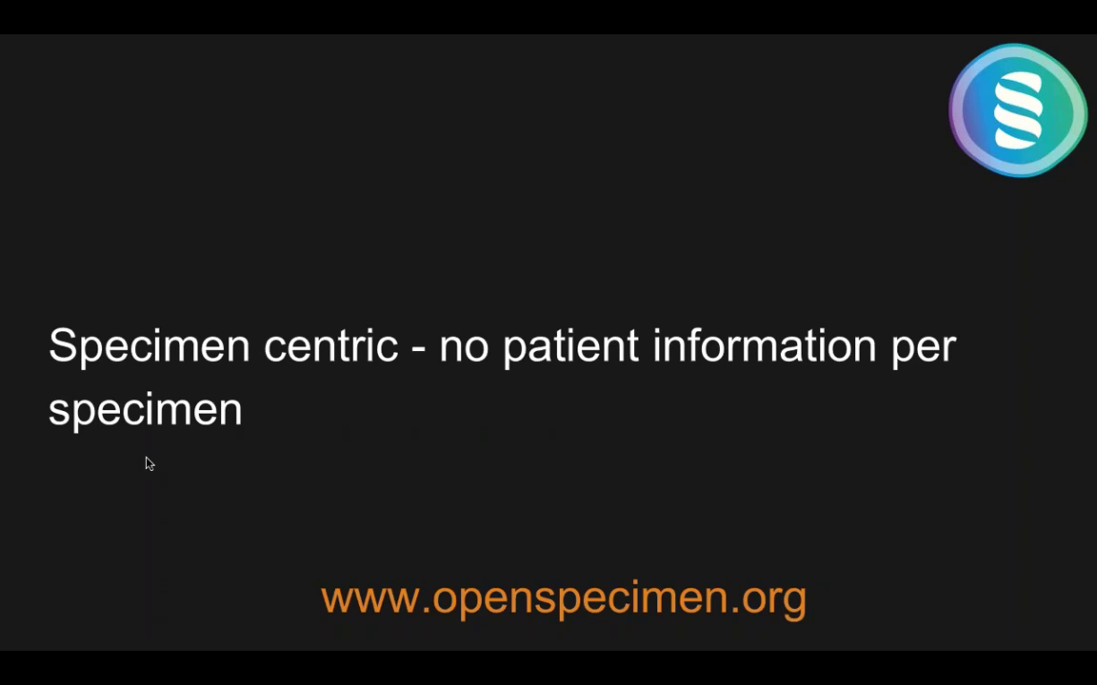
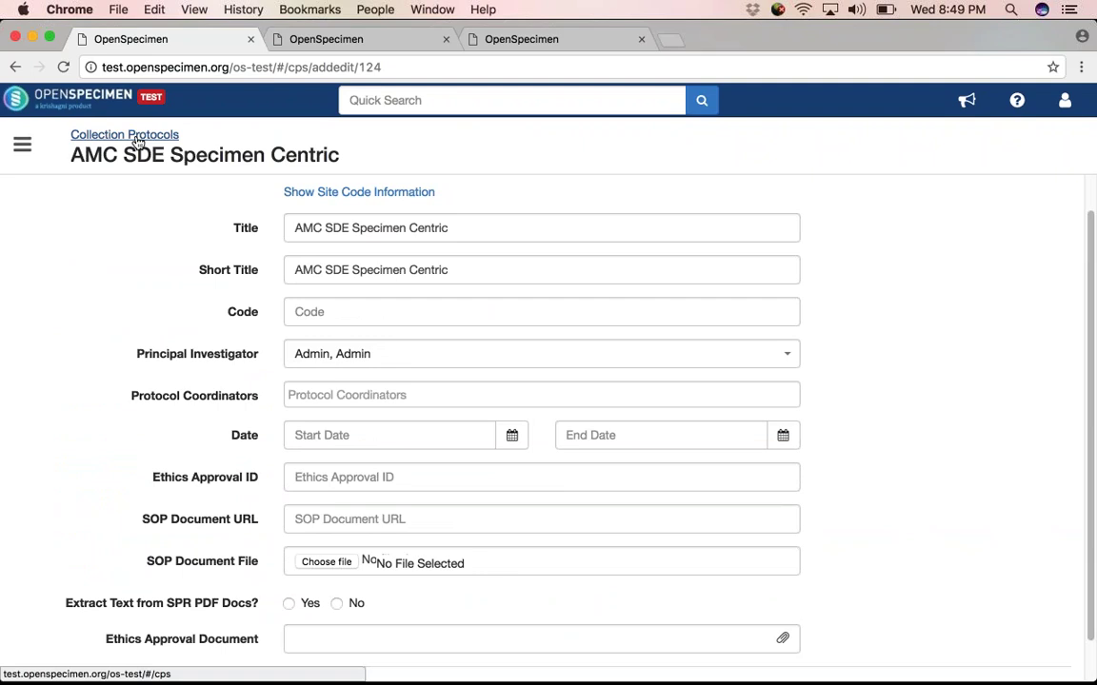
Step: Return to the collection protocols list and view the actions available for AMC SDE CP
left_click(138, 141)
left_click(669, 283)
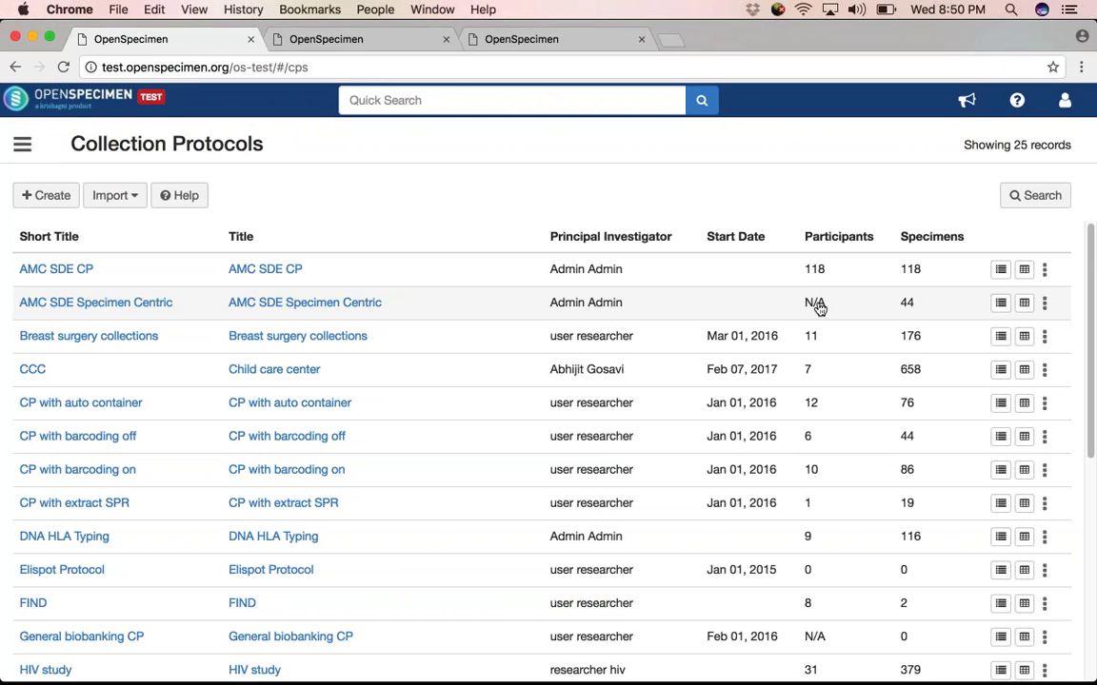
left_click(1046, 271)
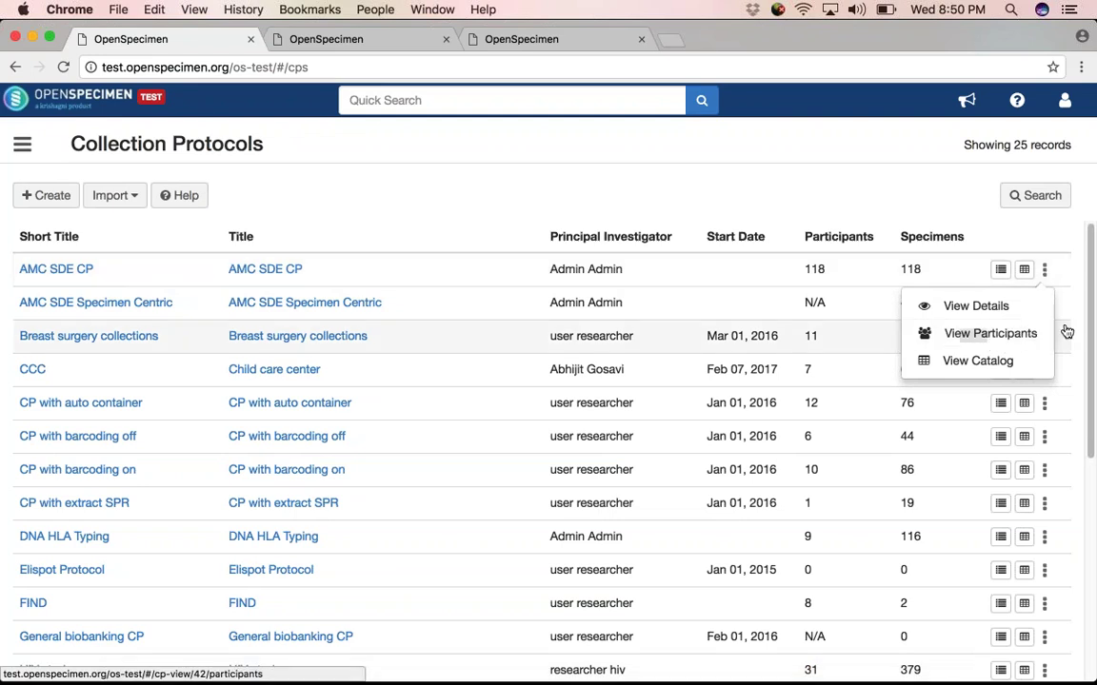
left_click(1019, 241)
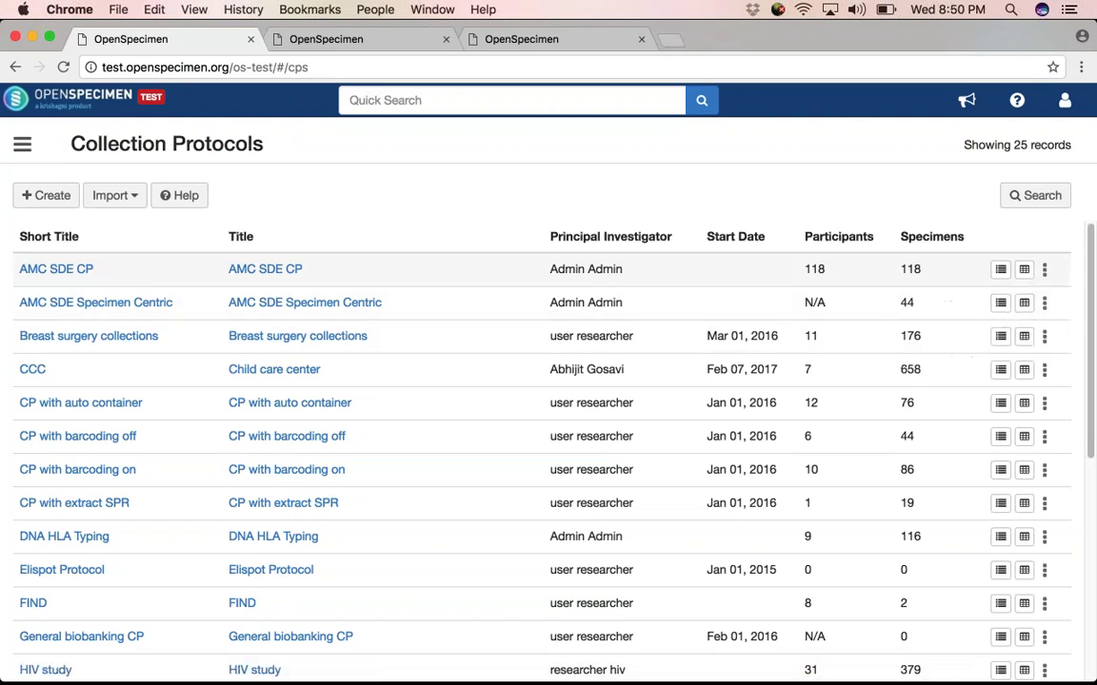
Step: Show the specimens of AMC SDE Specimen Centric and view the details of specimen AMC9004
left_click(1044, 302)
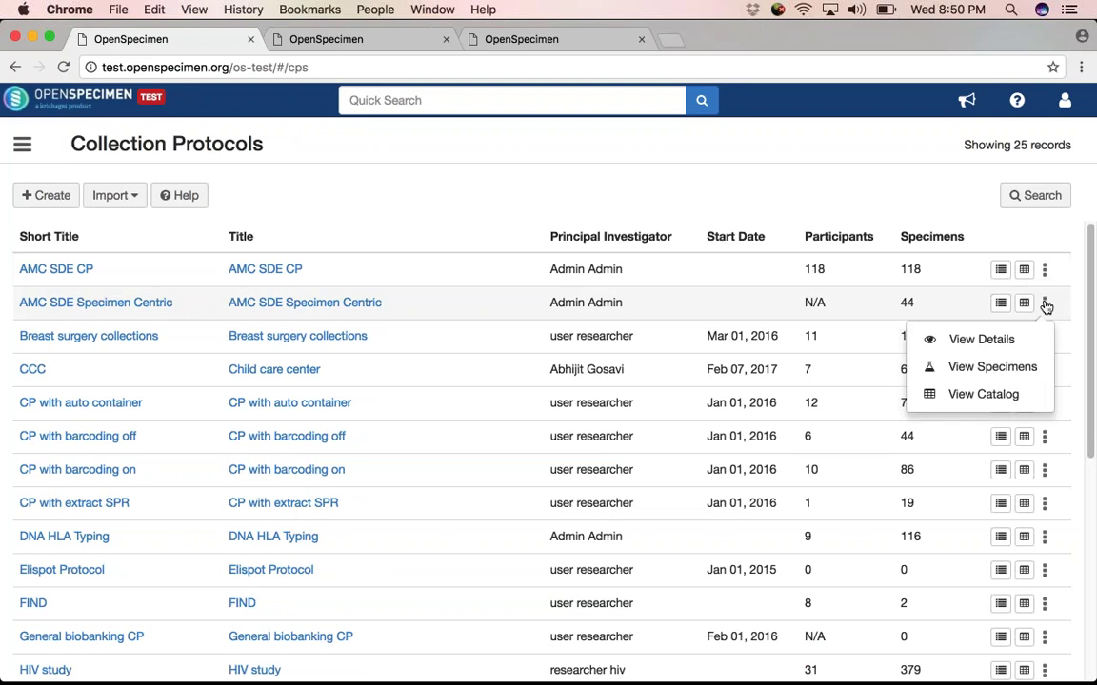
left_click(1011, 369)
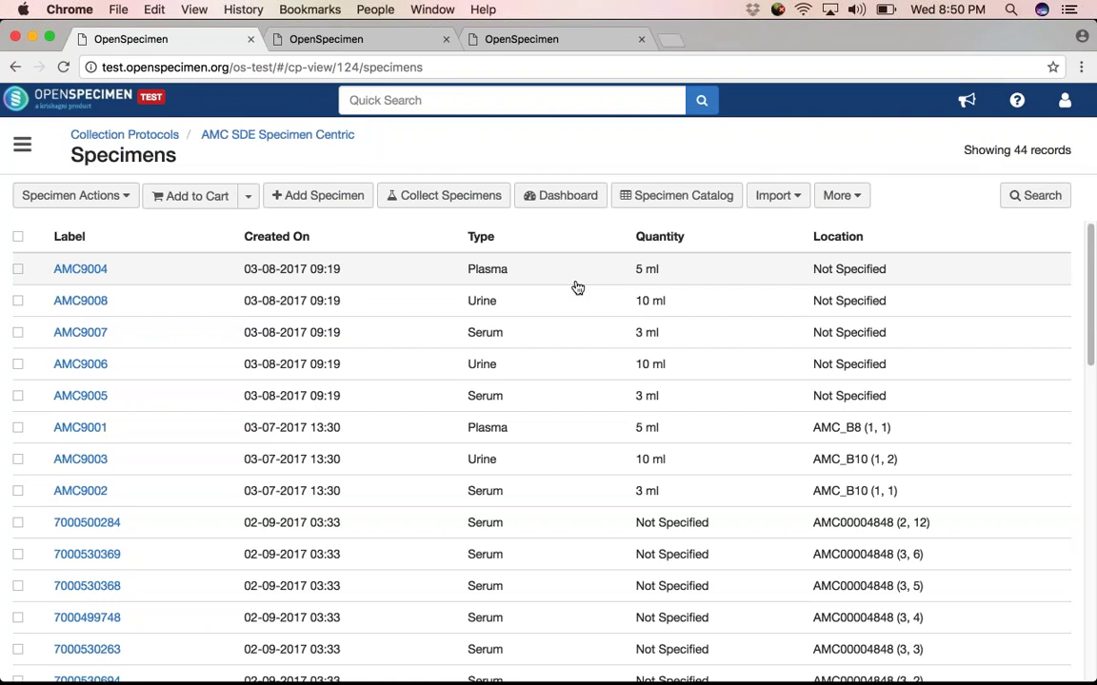
left_click(72, 270)
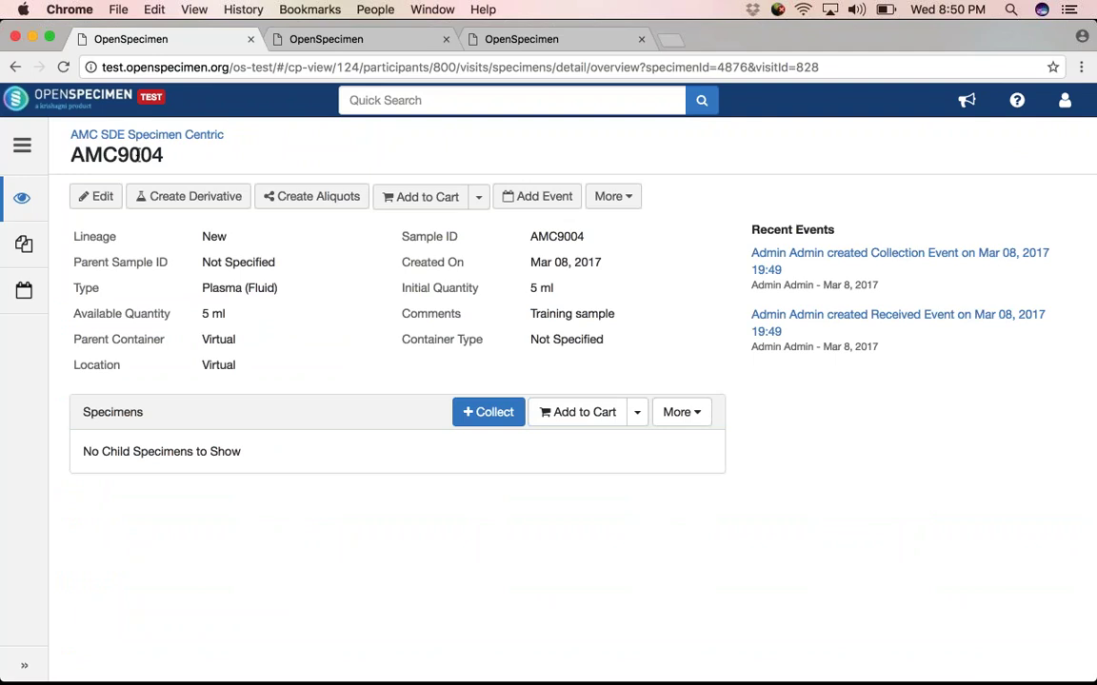
Step: Return to the AMC SDE Specimen Centric specimens and start a bulk specimen import
left_click(181, 135)
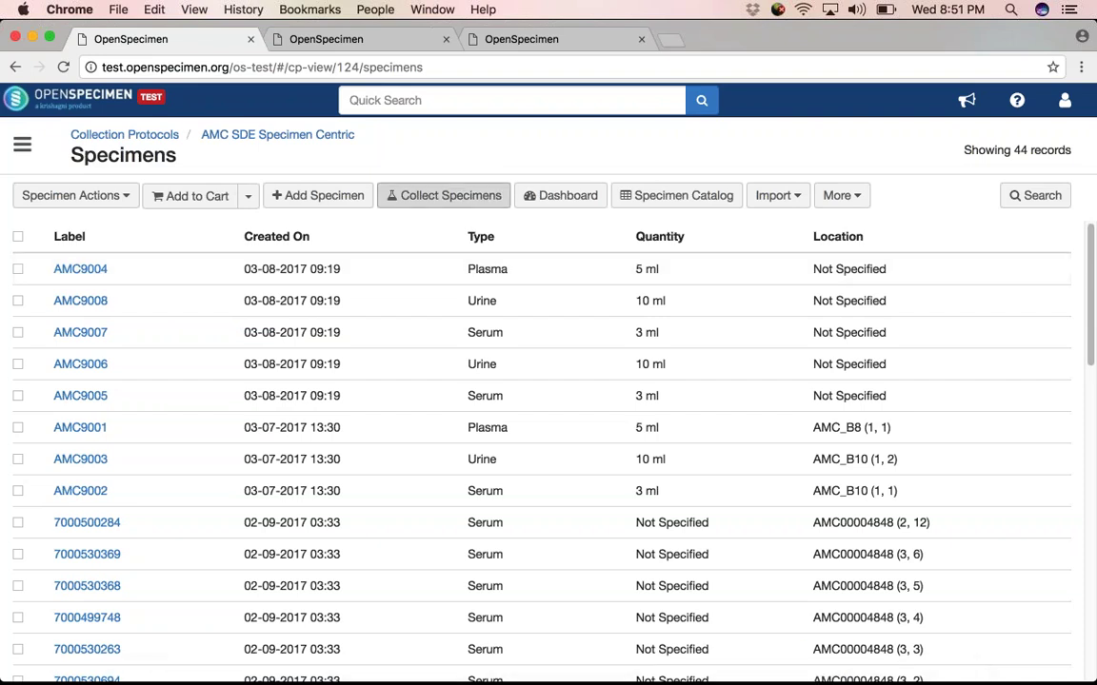
left_click(442, 195)
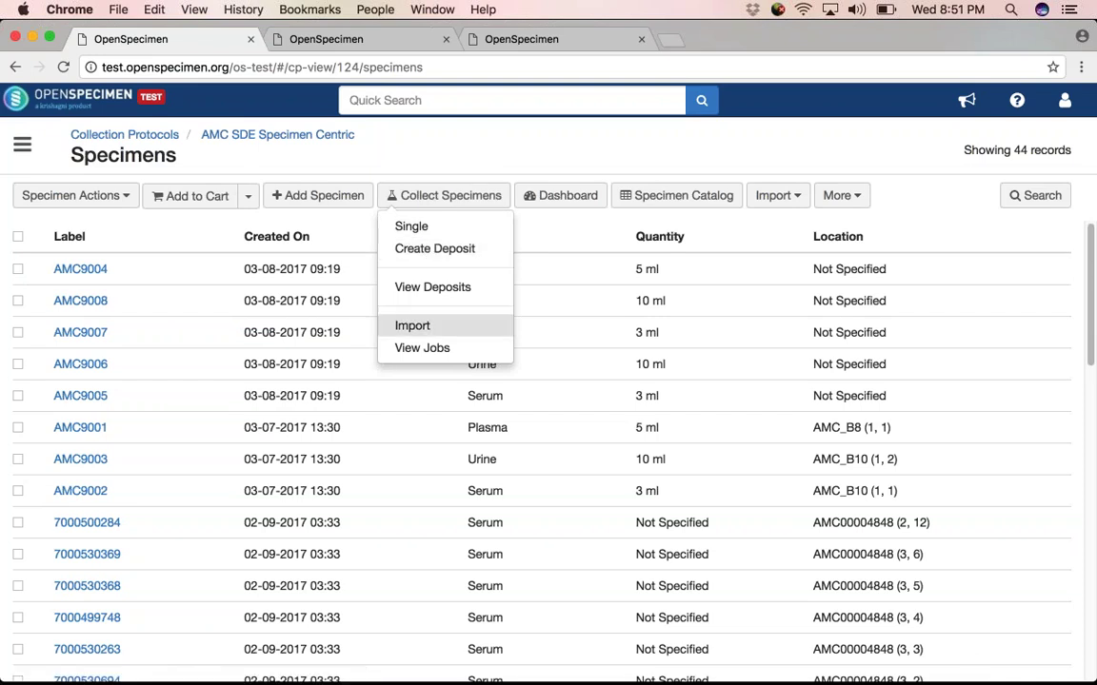
left_click(412, 326)
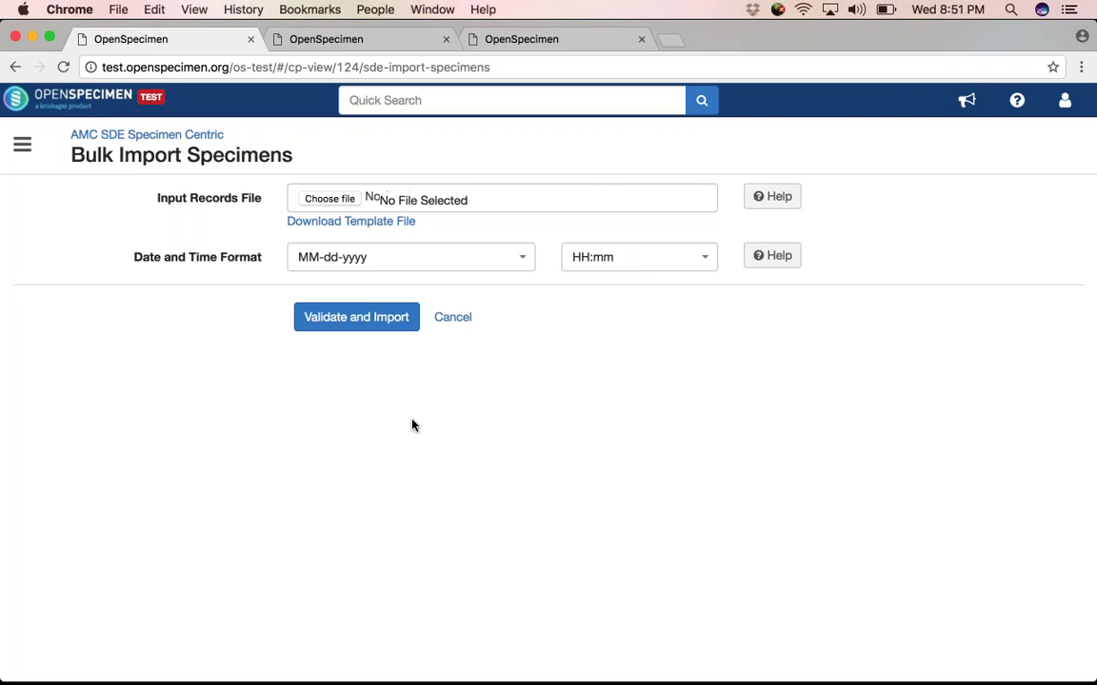
Step: Switch to Finder, open AMC.csv from the Webinar folder in Excel, and close the UMass Aurora_samples-2 workbook
key("super+Tab")
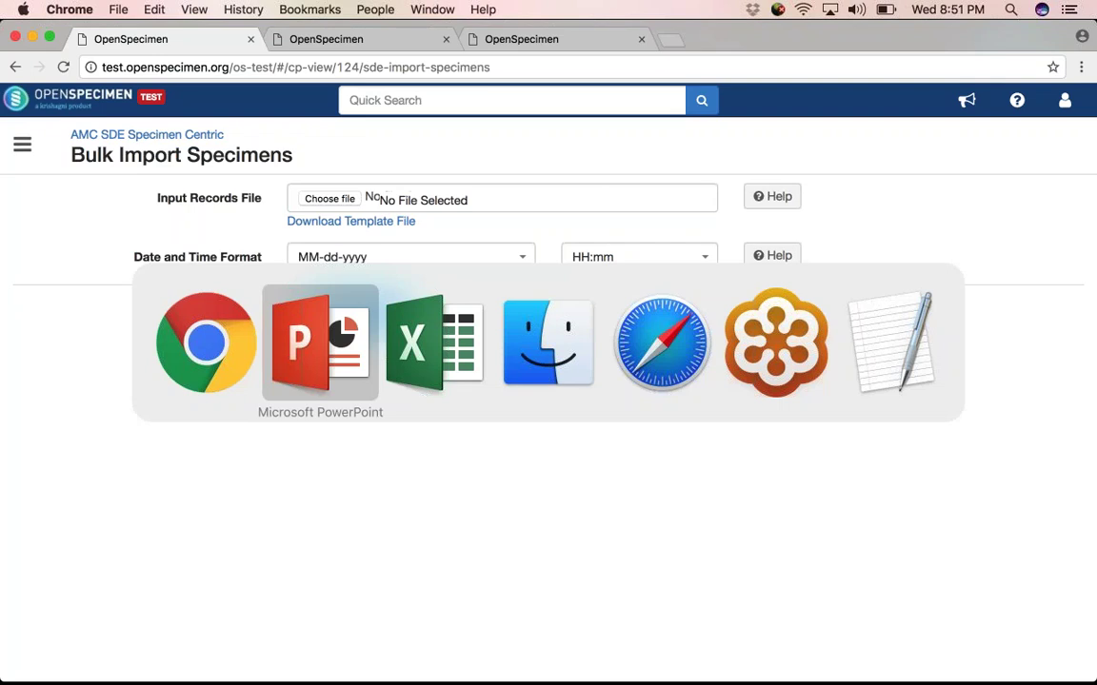
key("super+Tab")
key("super+Tab")
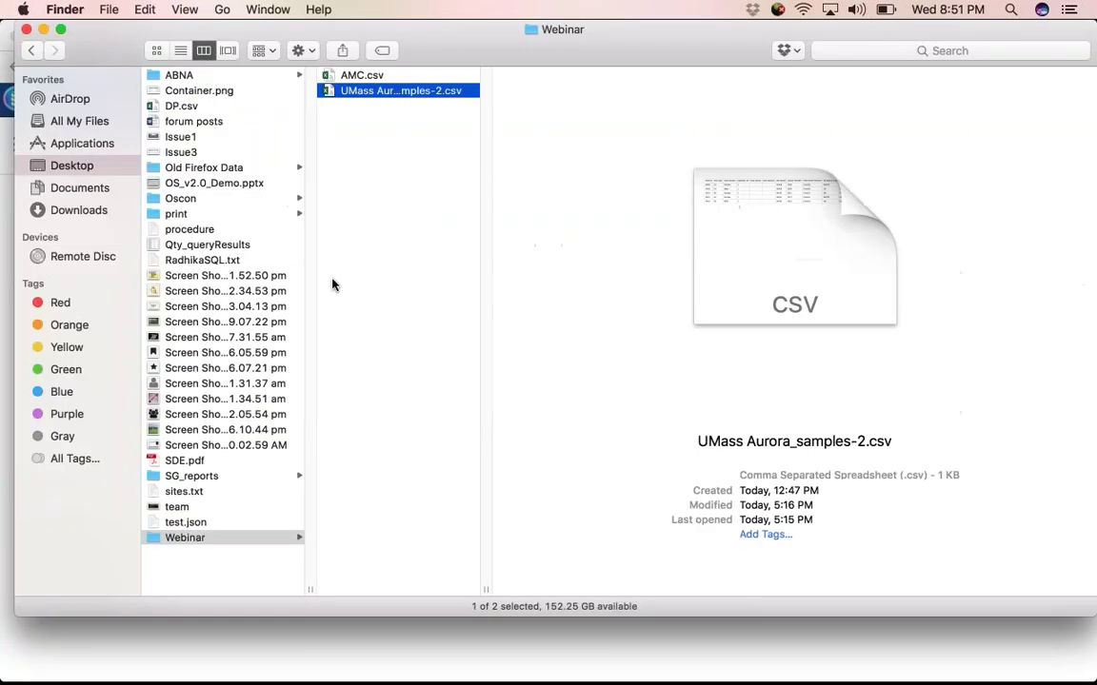
double_click(349, 79)
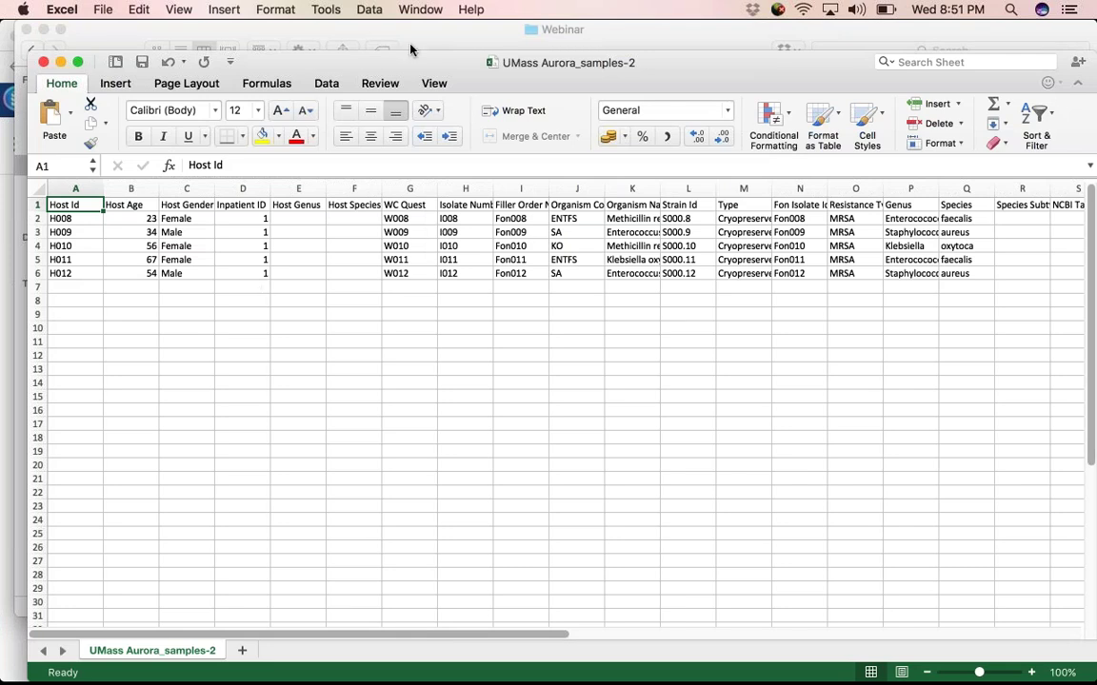
left_click(43, 61)
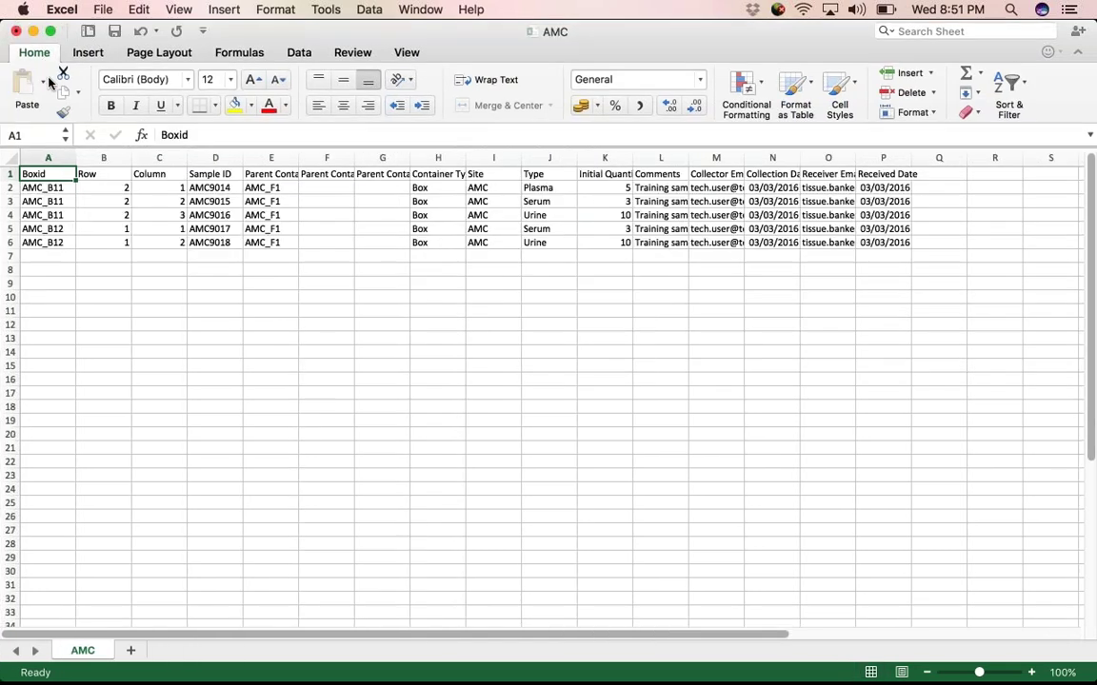
Step: Examine the columns of the first record in the AMC sheet, from Boxid through Received Date
left_click(107, 257)
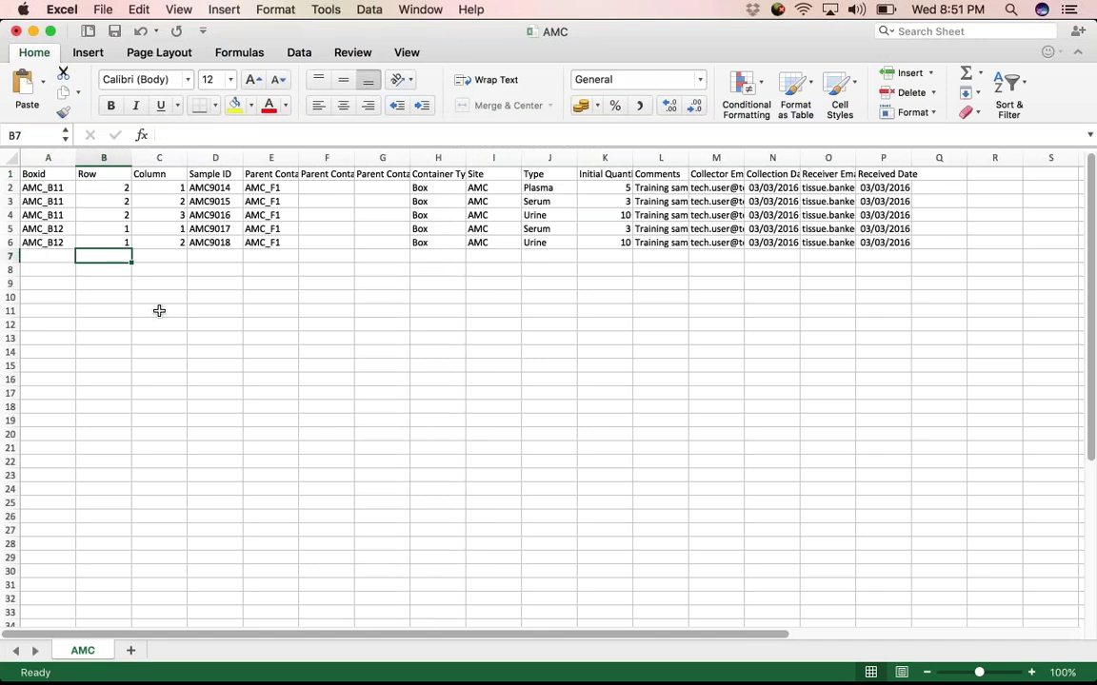
left_click(45, 178)
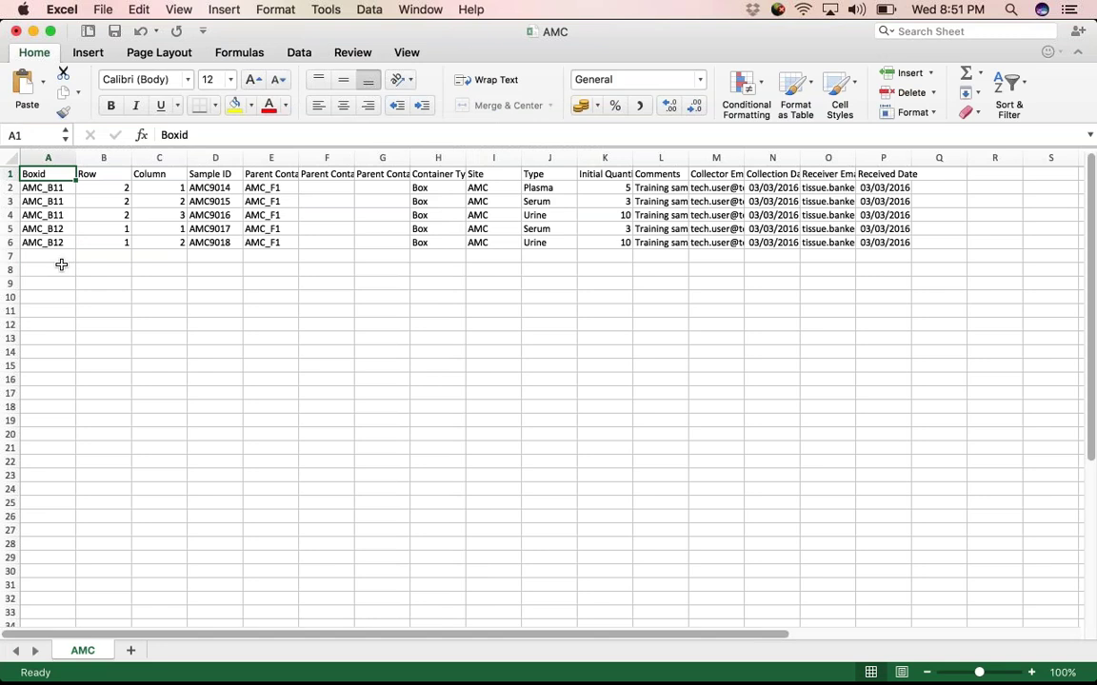
key("Down")
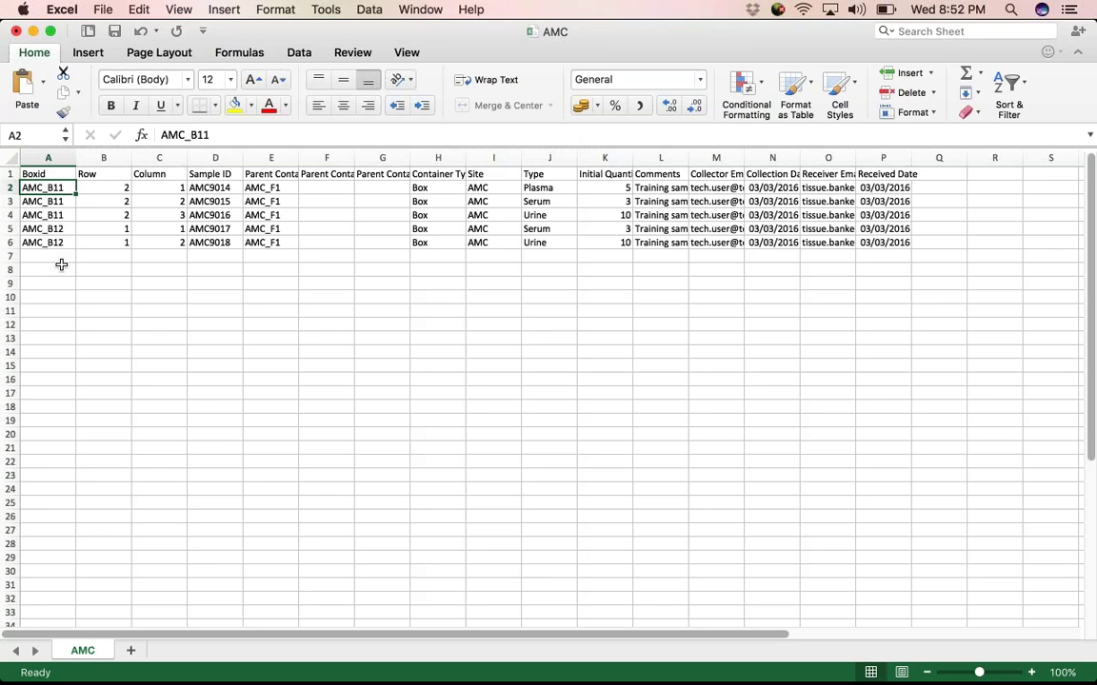
key("Right")
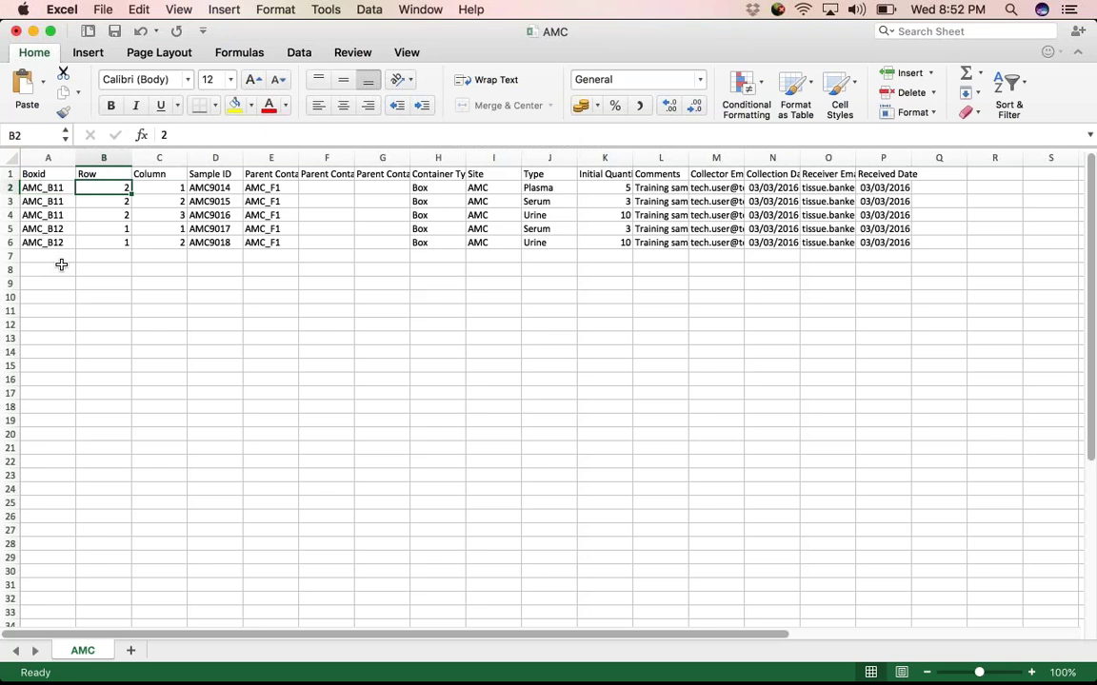
key("Right")
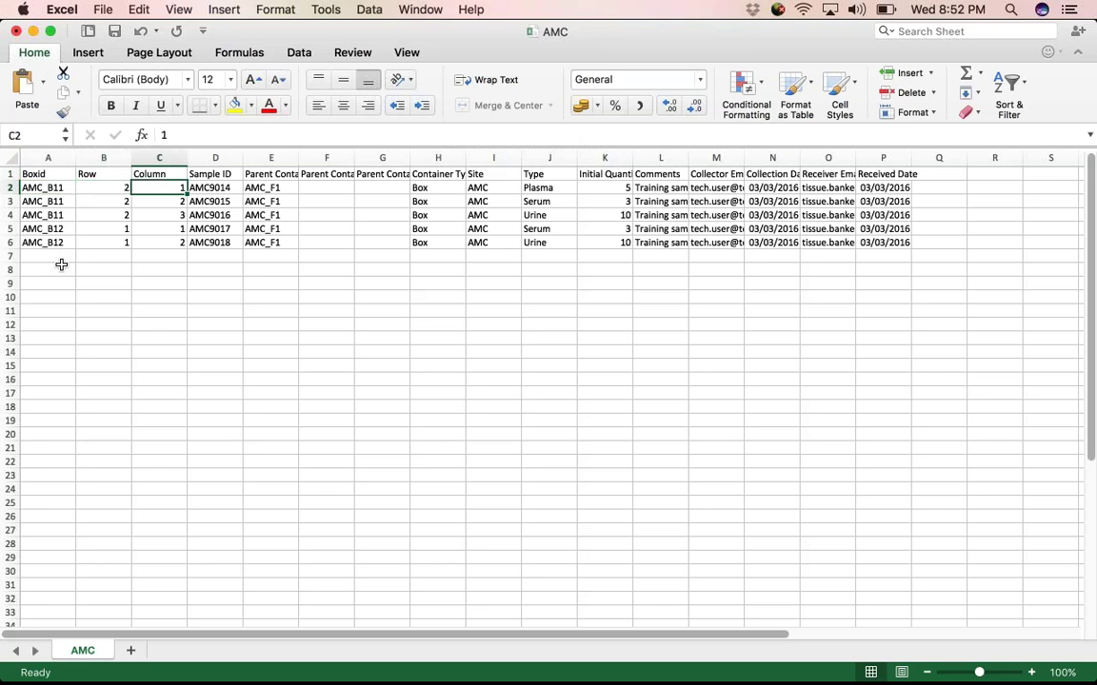
key("Left")
key("Right")
key("Right")
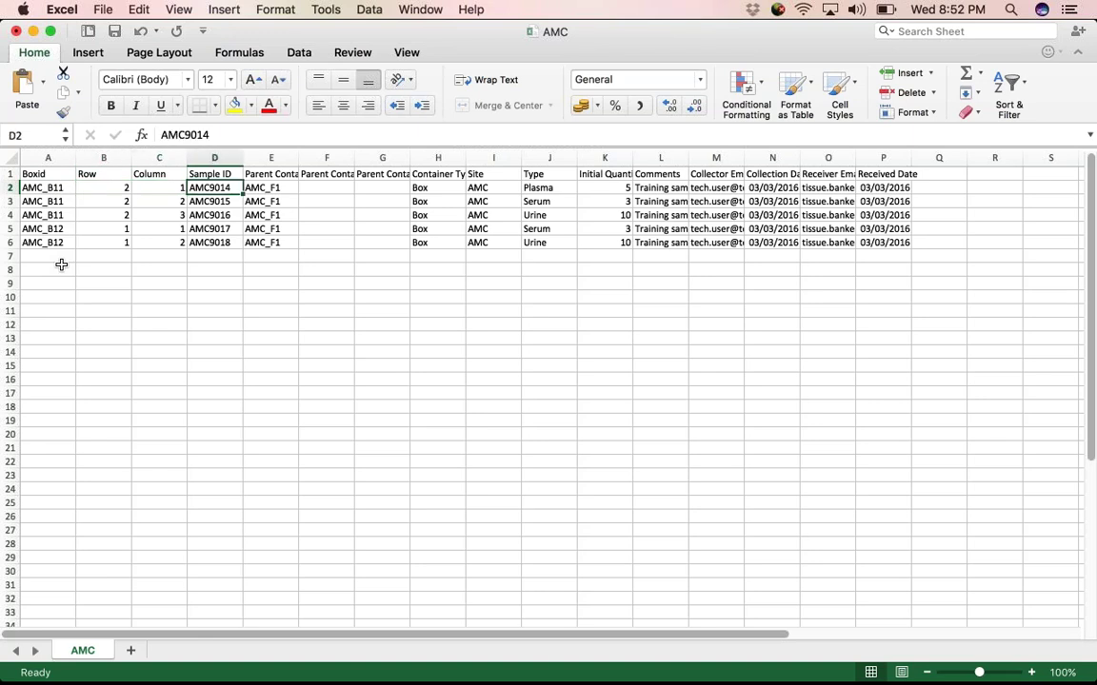
key("Right")
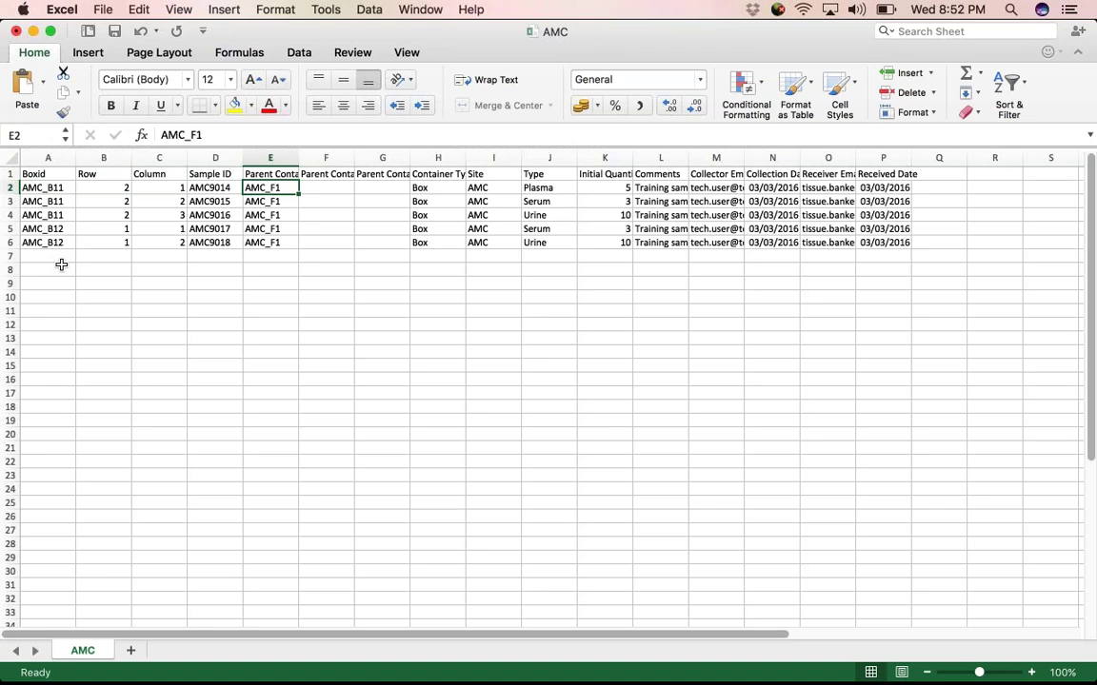
key("Right")
key("Right")
key("Right")
key("Right")
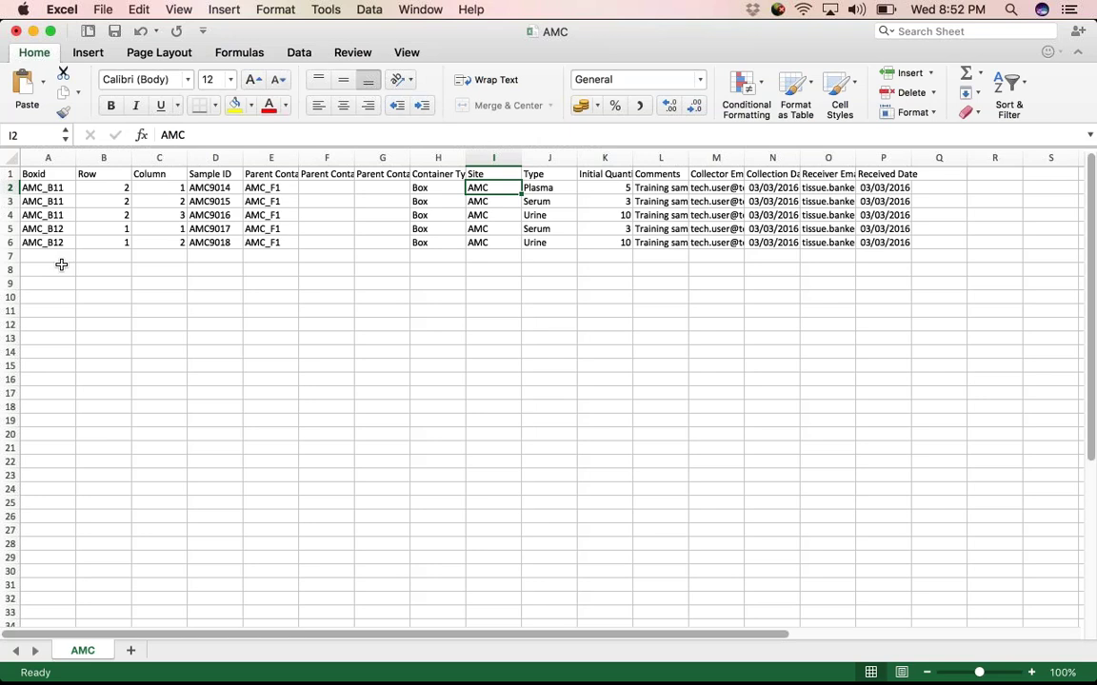
key("Right")
key("Right")
key("Right")
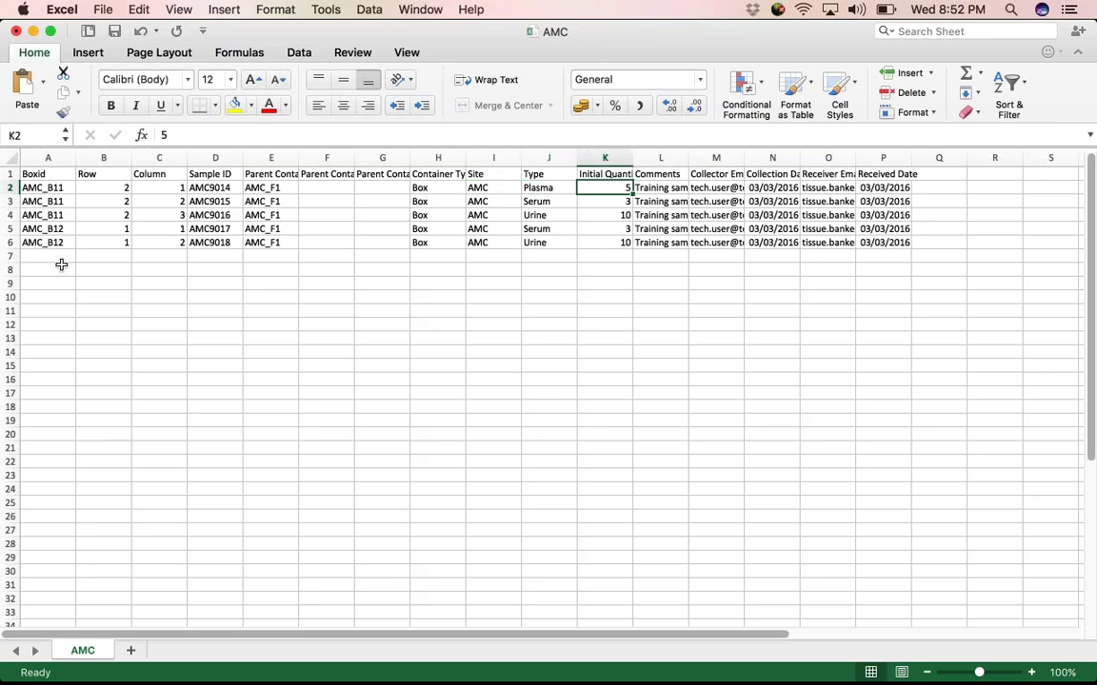
key("Right")
key("Right")
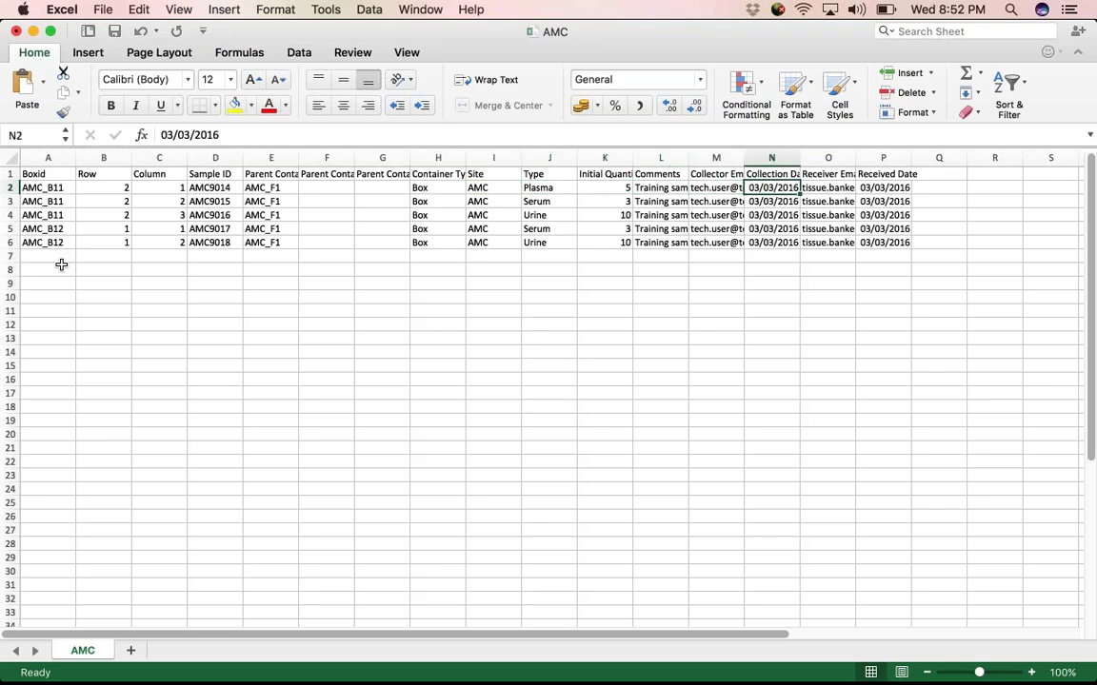
key("Right")
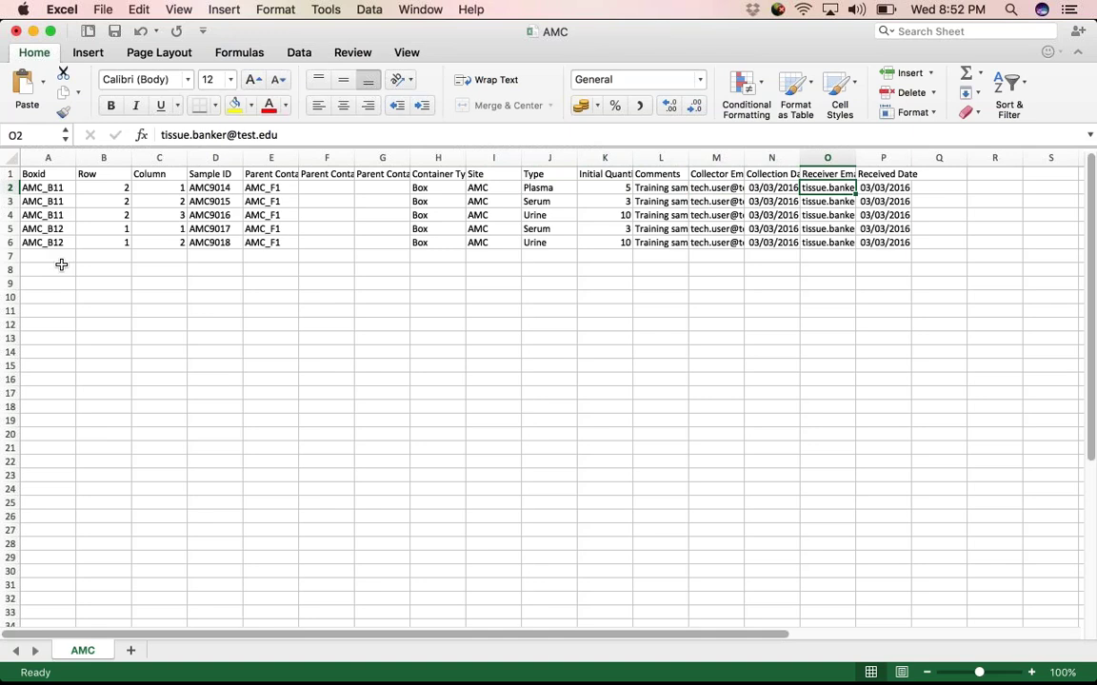
key("Right")
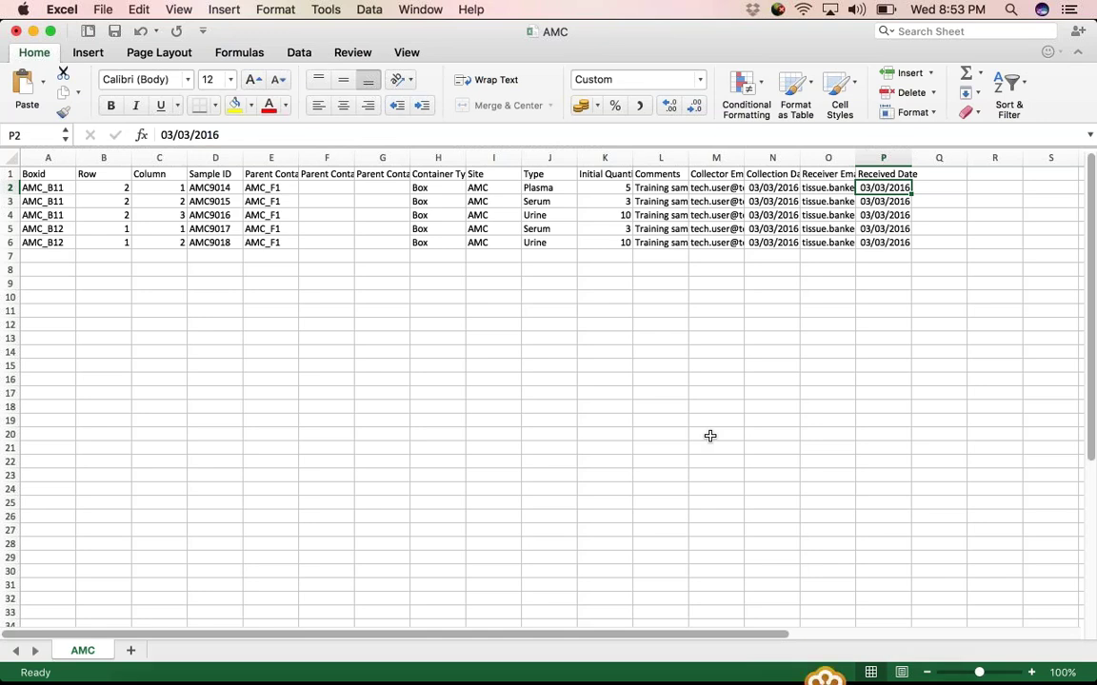
Step: Switch to Chrome and view the location map of container AMC_F1
key("super+Tab")
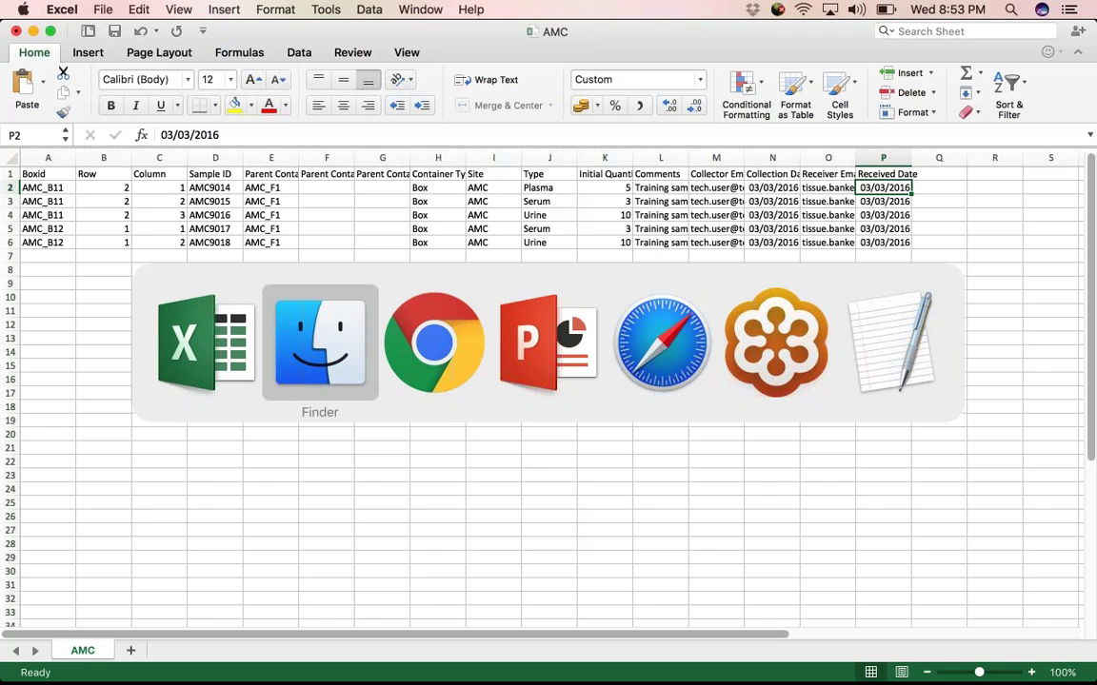
key("super+Tab")
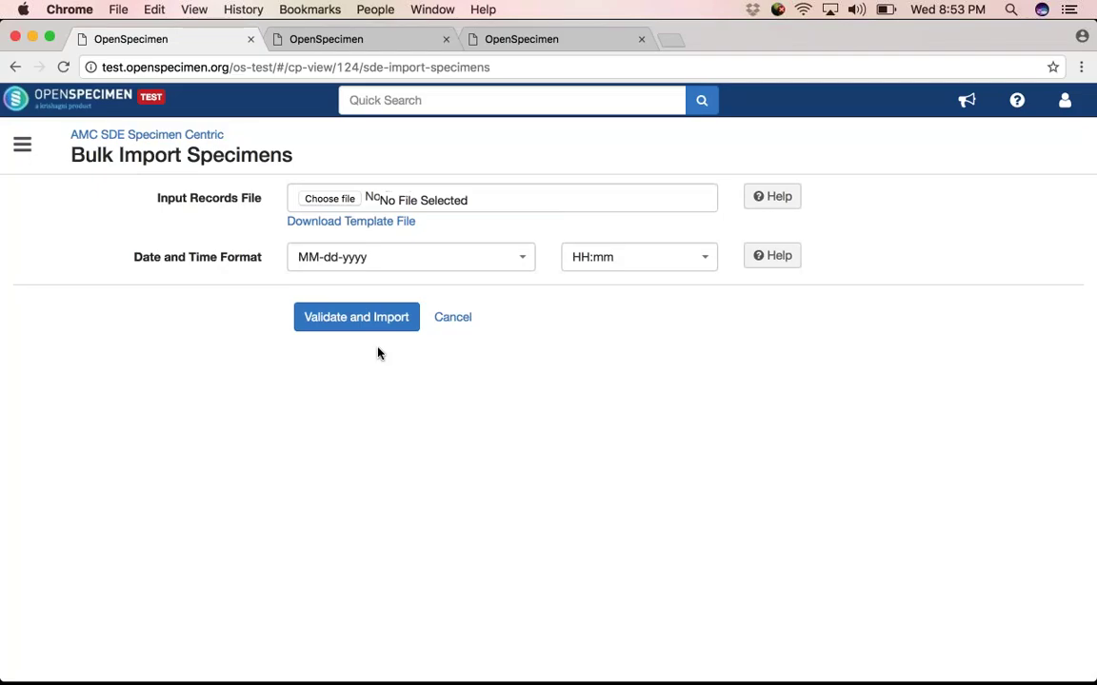
left_click(305, 40)
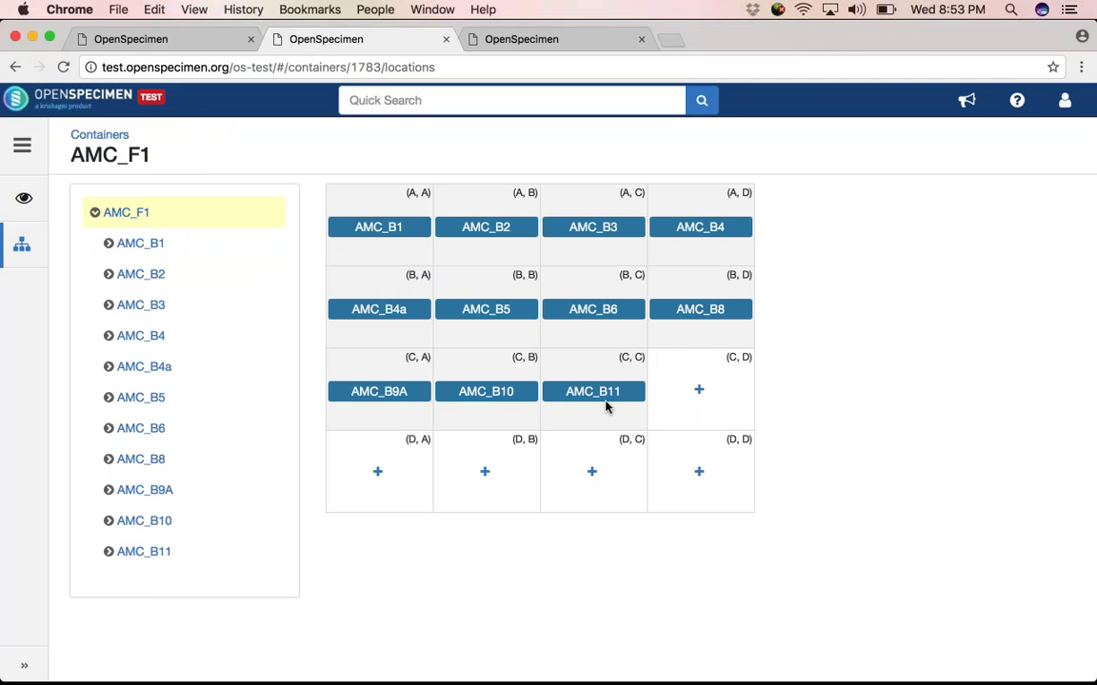
Step: Switch between Excel and Chrome to compare the Boxid values AMC_B11 and AMC_B12 with the boxes in container AMC_F1
key("super+Tab")
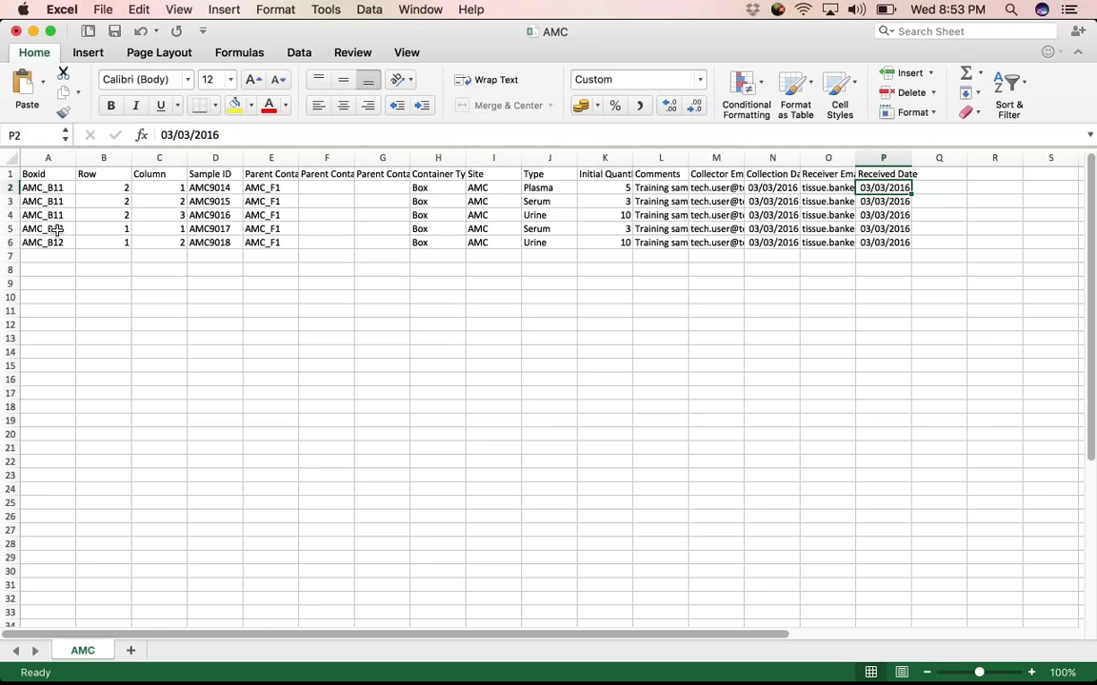
left_click(52, 189)
left_click(53, 229)
left_click(57, 242)
key("super+Tab")
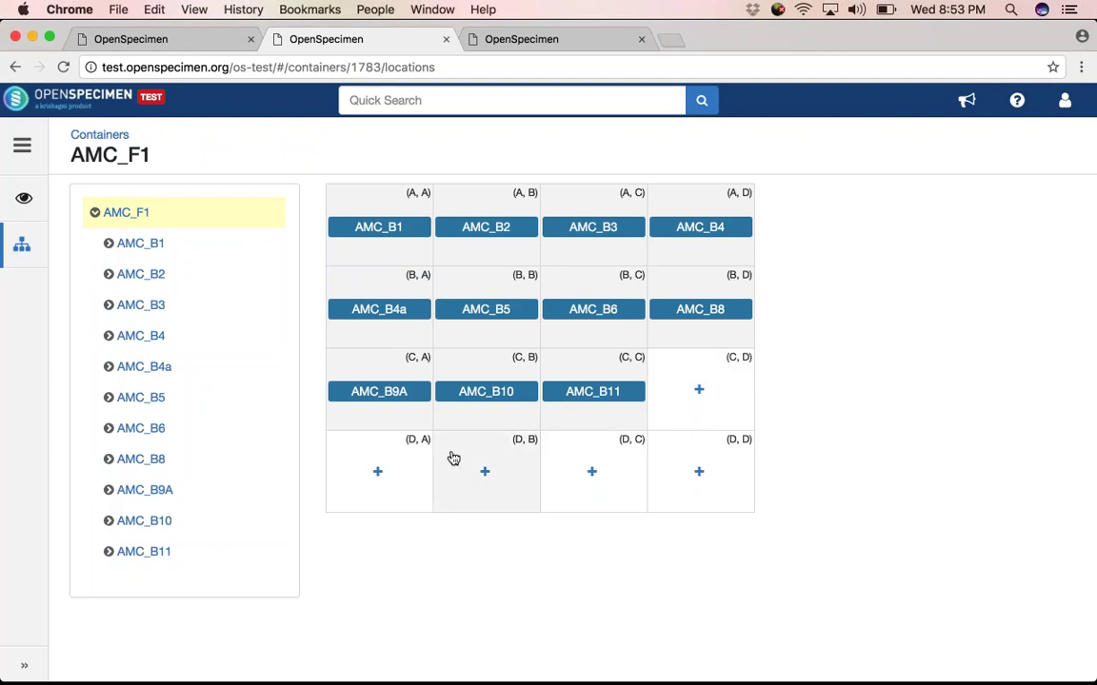
key("super+Tab")
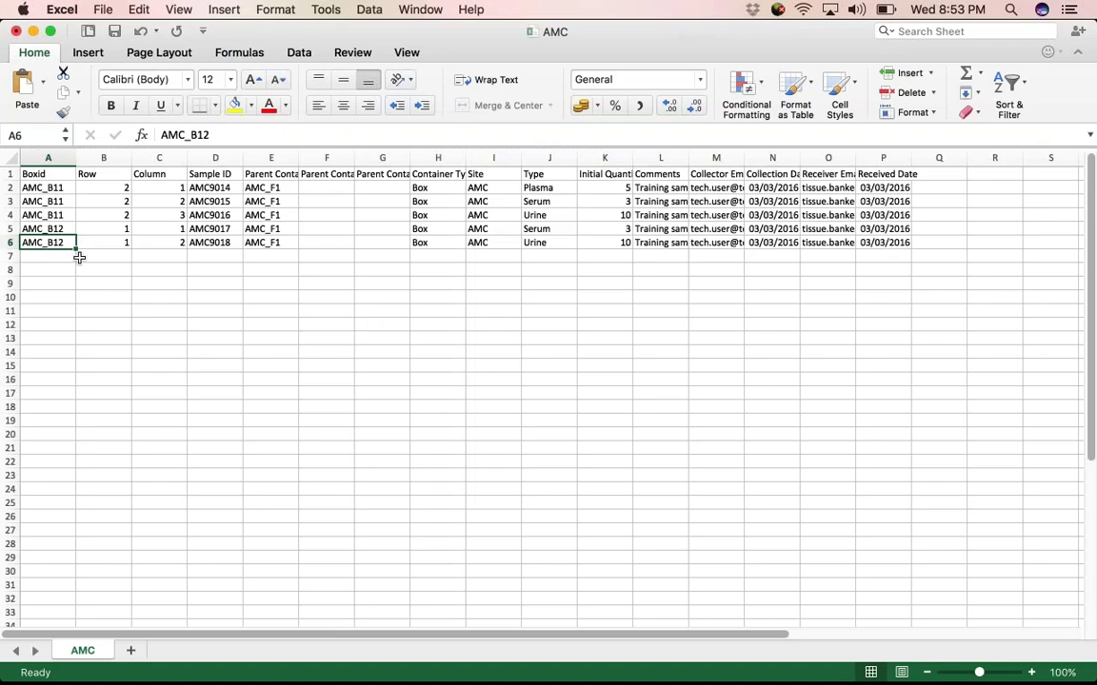
key("Up")
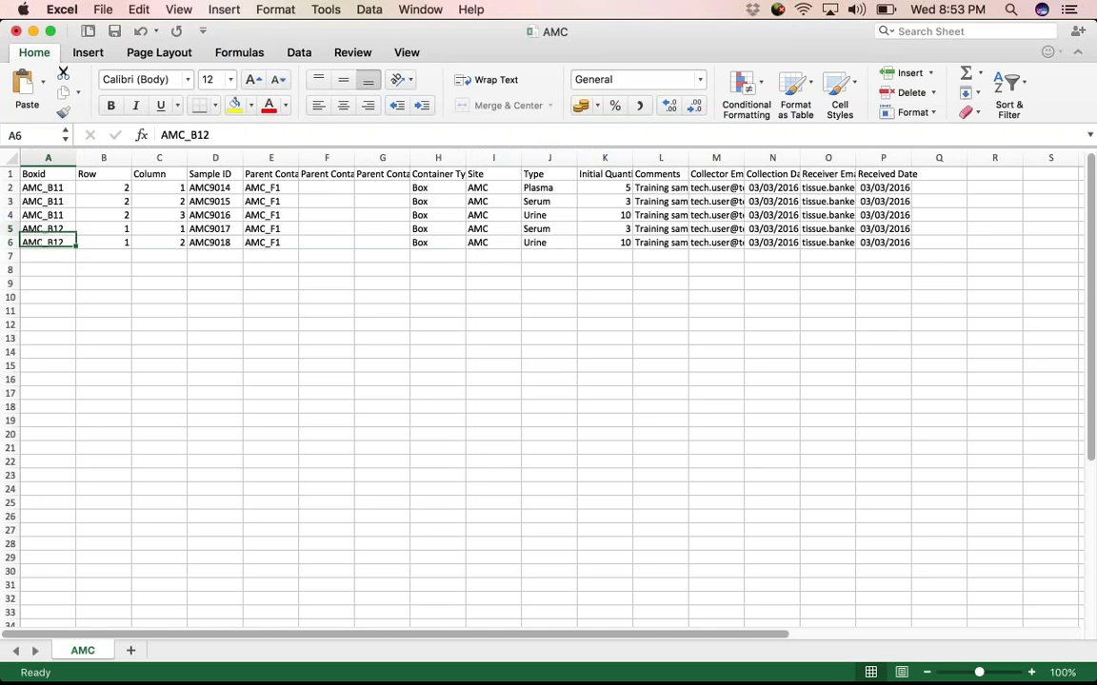
Step: Switch to Chrome, return to the AMC SDE Specimen Centric specimens, and start a bulk specimen import
key("super+Tab")
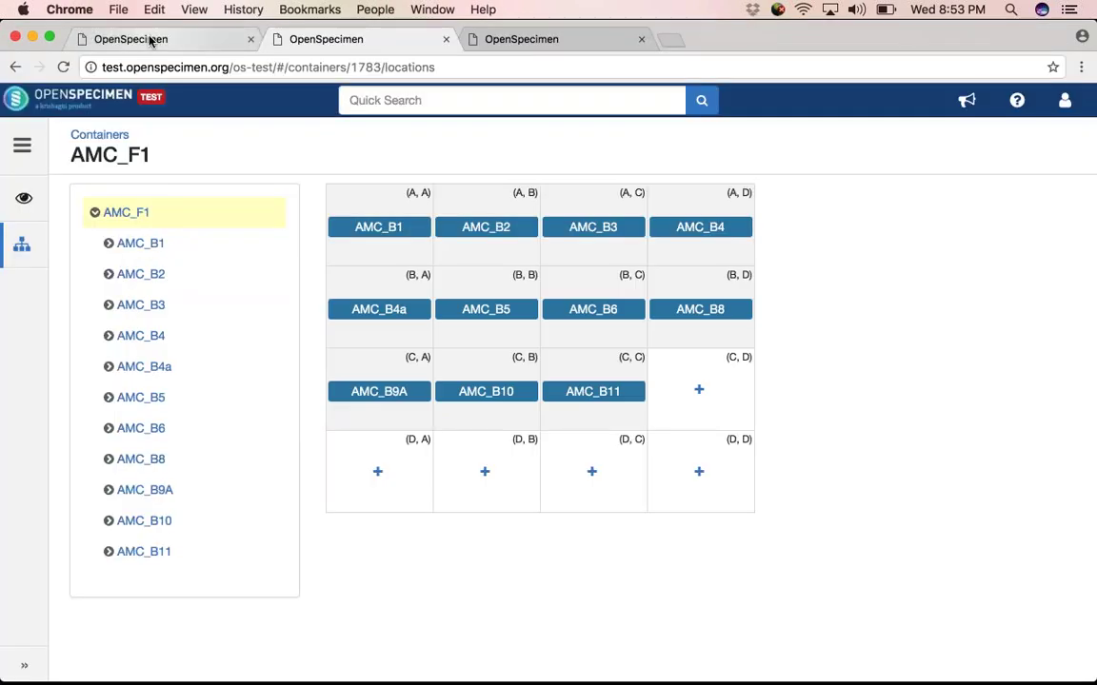
left_click(150, 40)
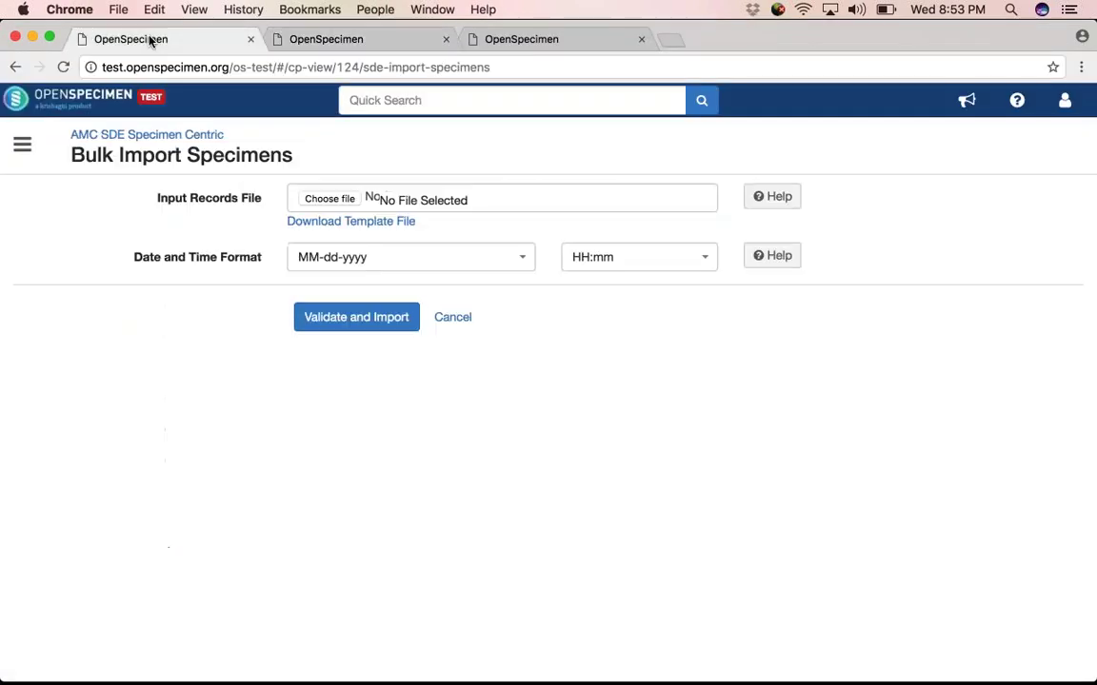
left_click(147, 135)
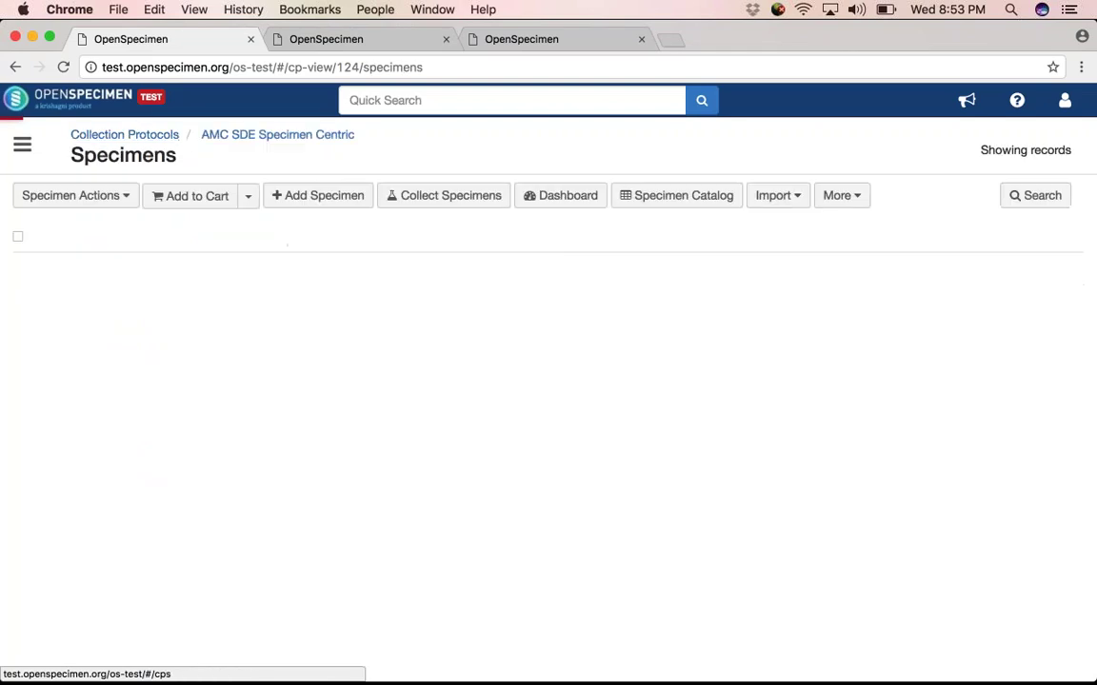
left_click(409, 190)
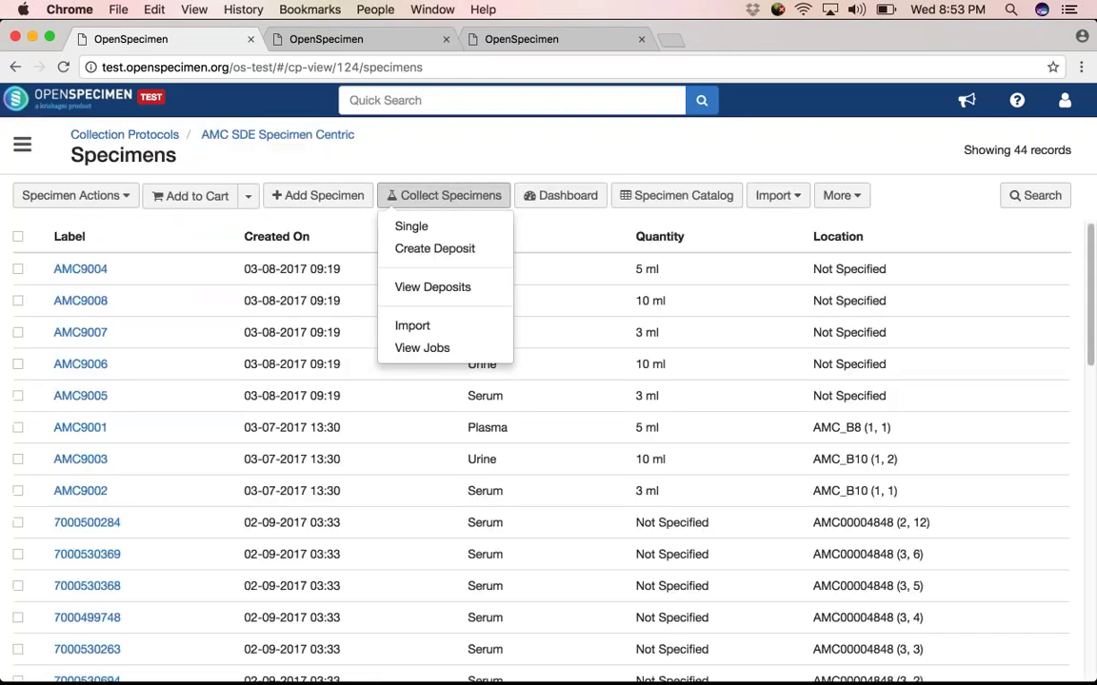
left_click(412, 325)
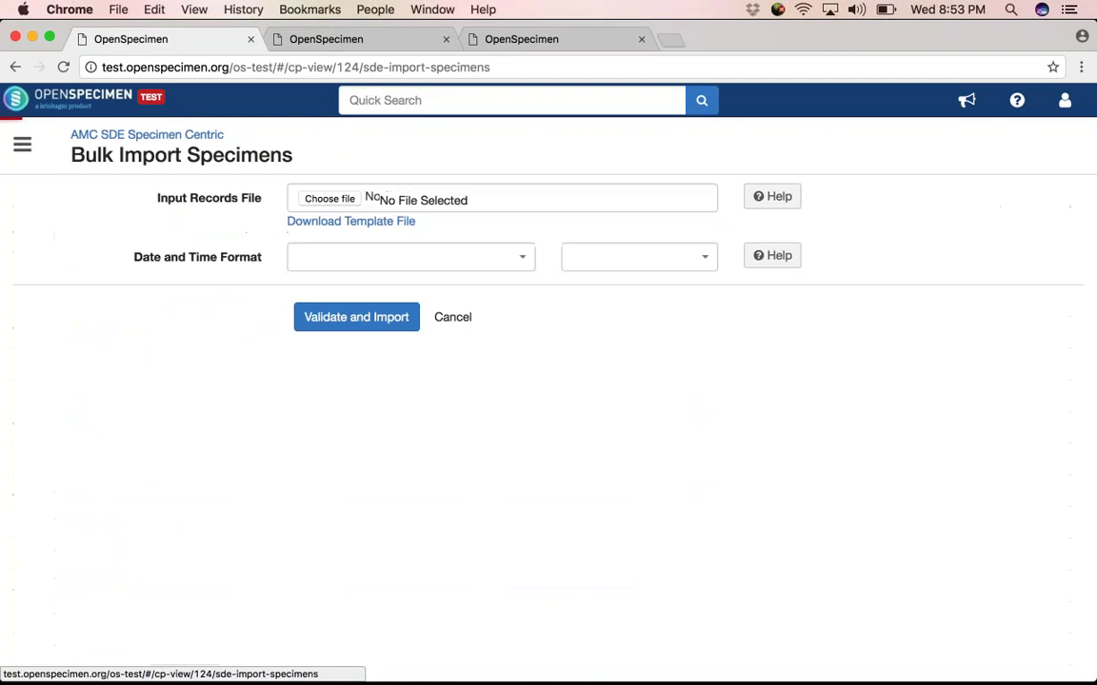
Step: Choose AMC.csv as the input records file and set the date format to MM/dd/yyyy
left_click(333, 201)
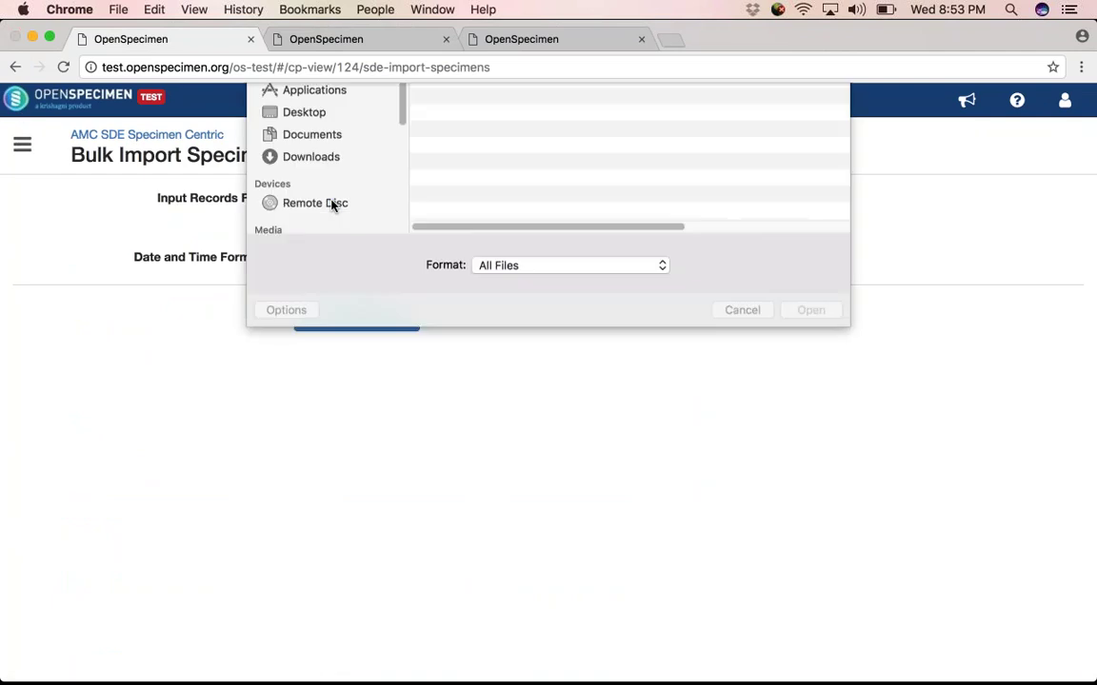
double_click(455, 148)
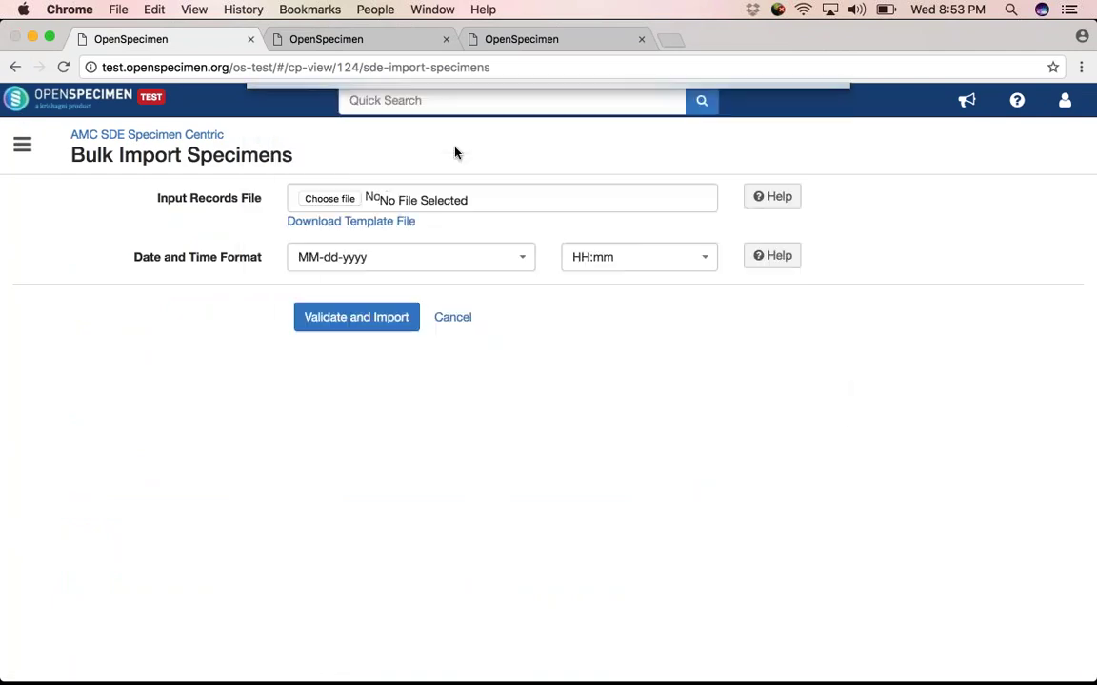
left_click(388, 263)
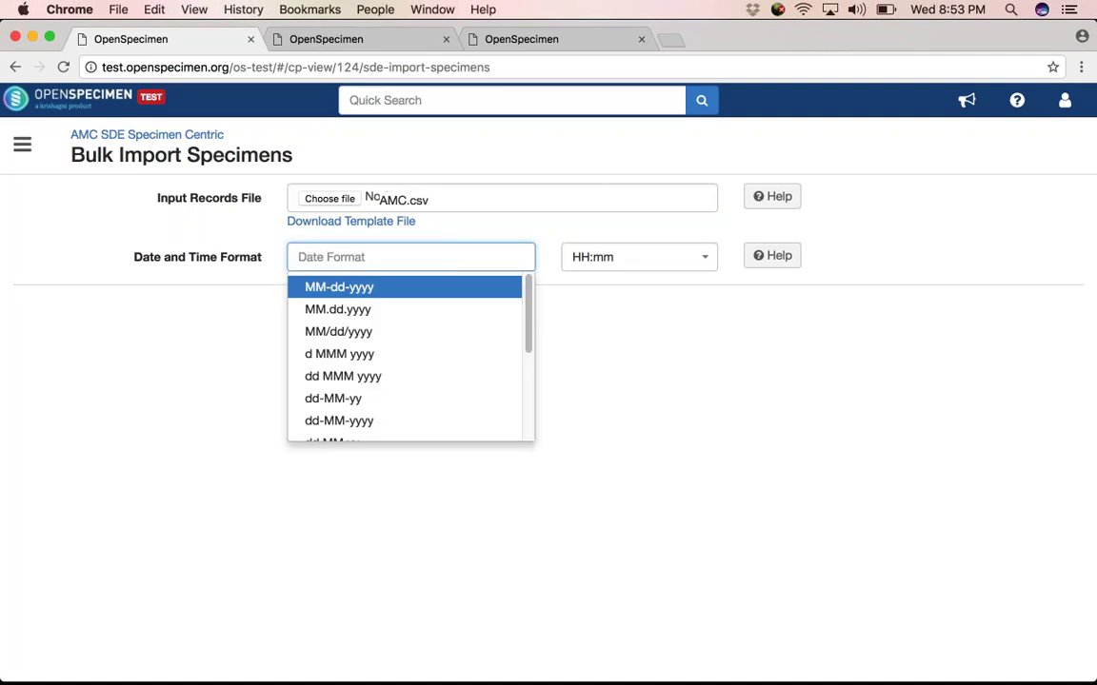
left_click(377, 333)
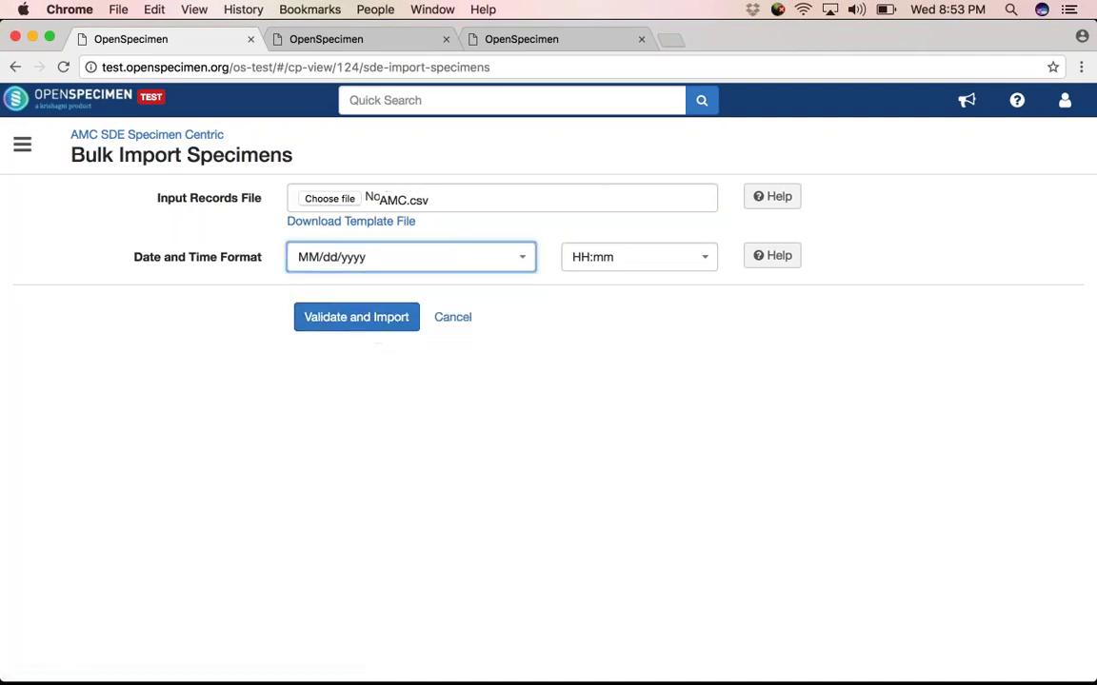
Step: Switch to Excel to check the date format of the first Collection Date, and return to Chrome
key("super+Tab")
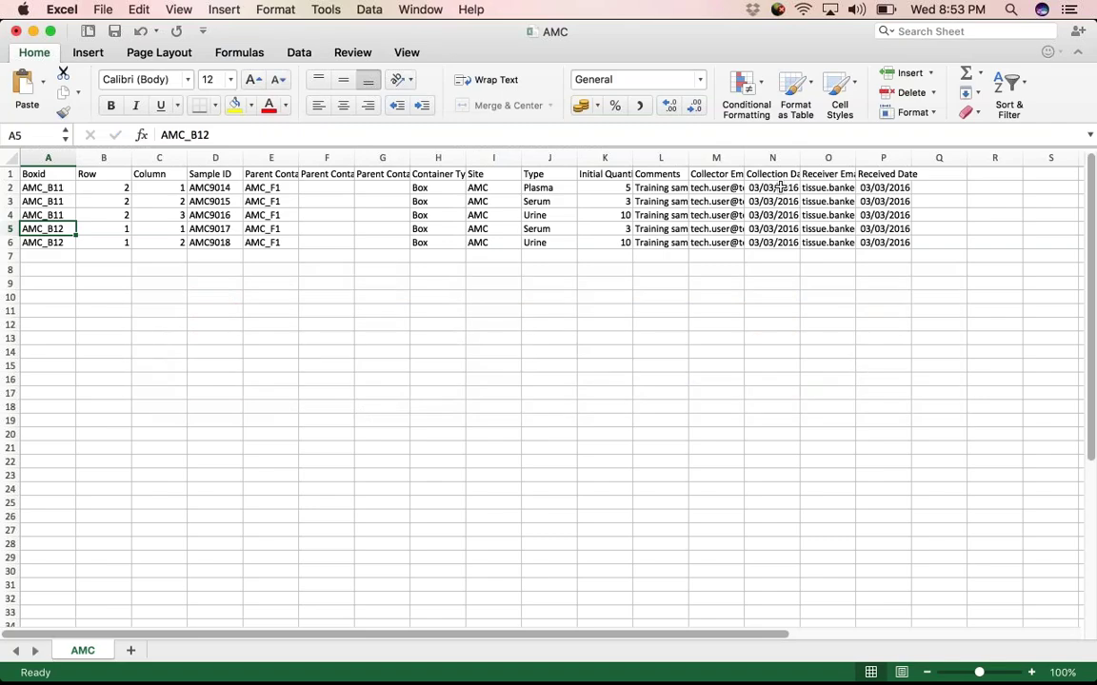
left_click(780, 187)
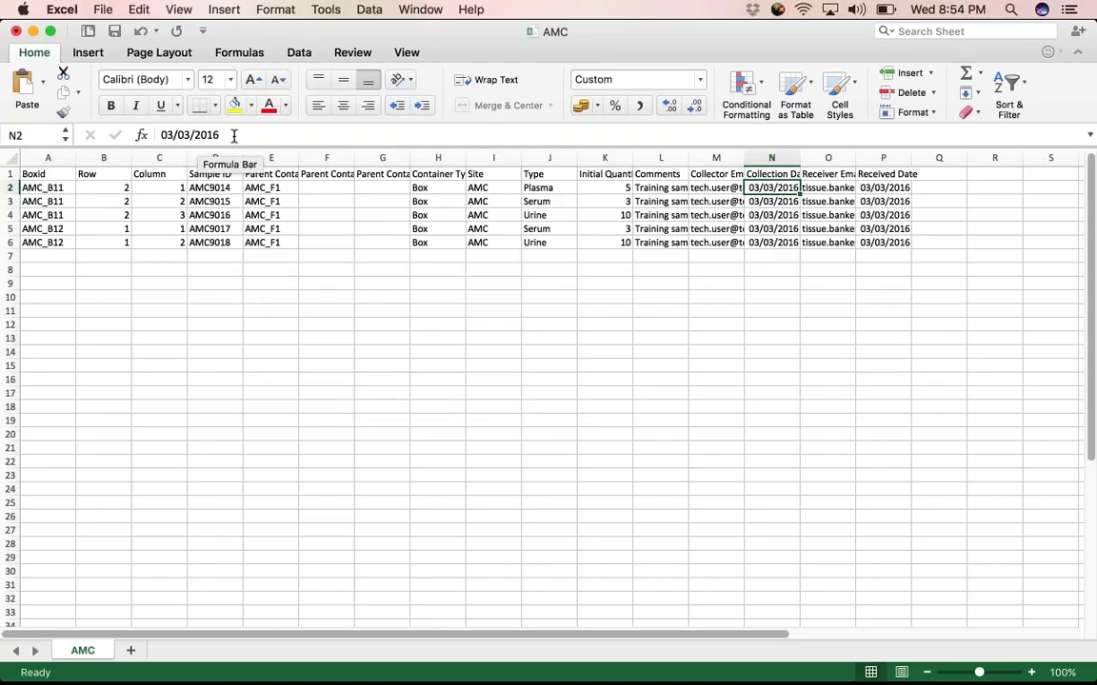
key("super+Tab")
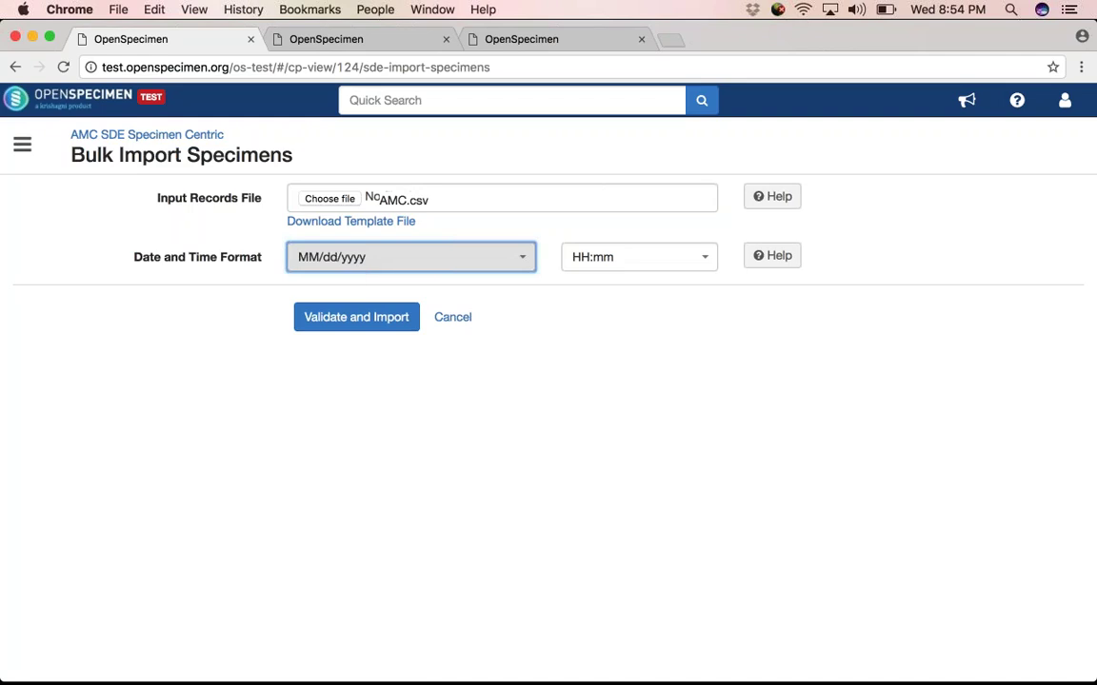
Step: Validate and import the AMC.csv records, and view the list of specimen import jobs
left_click(378, 329)
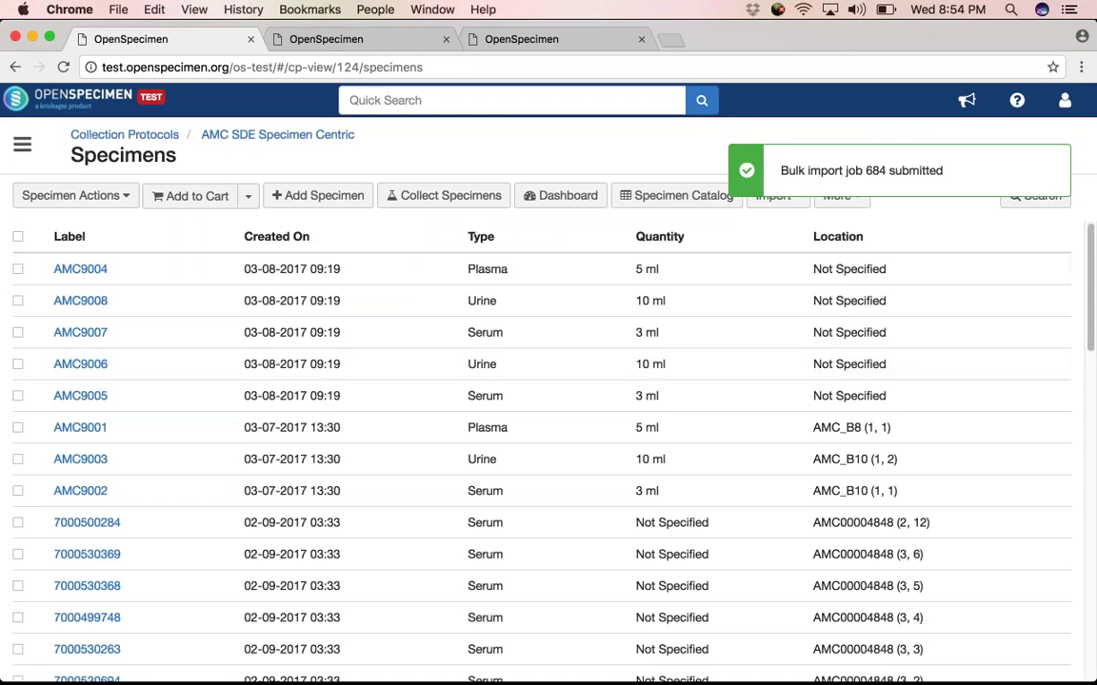
left_click(474, 207)
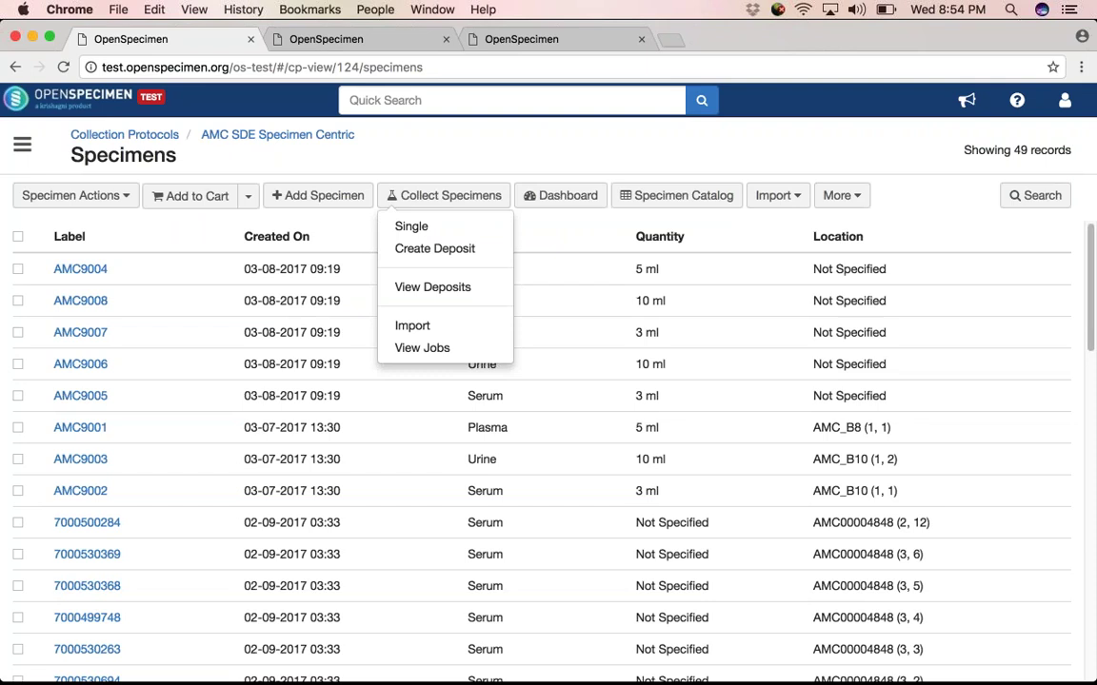
left_click(458, 349)
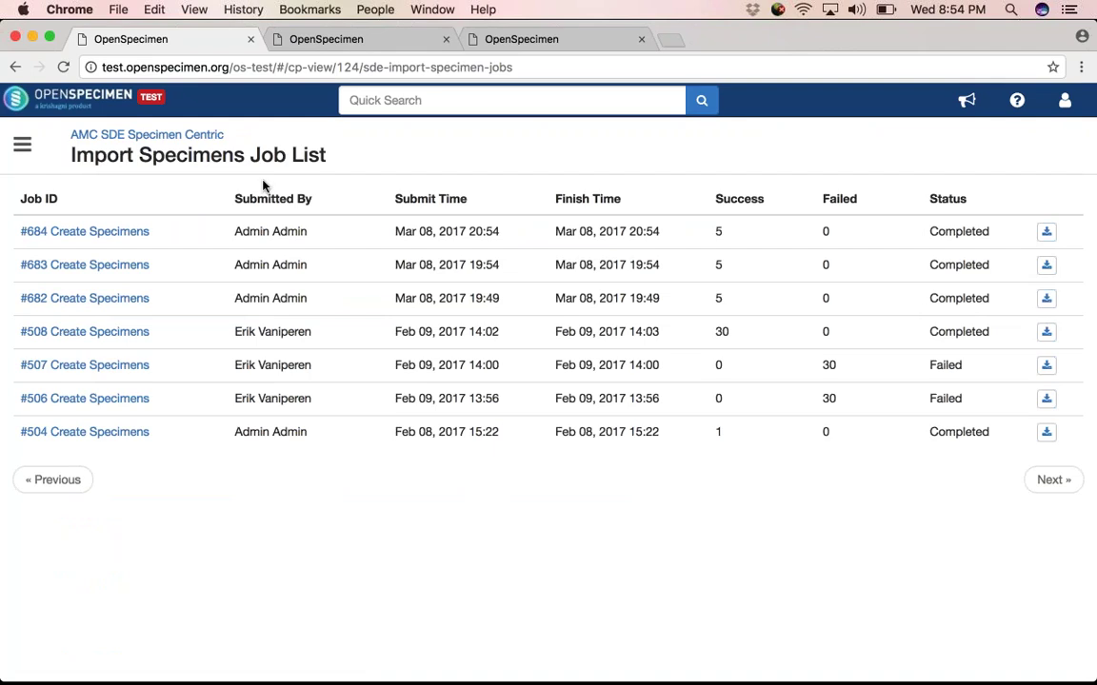
Step: Return to the specimens list, copy the first Sample ID, AMC9014, from the AMC sheet in Excel, and filter the specimens in Chrome by that label
left_click(15, 66)
key("super+Tab")
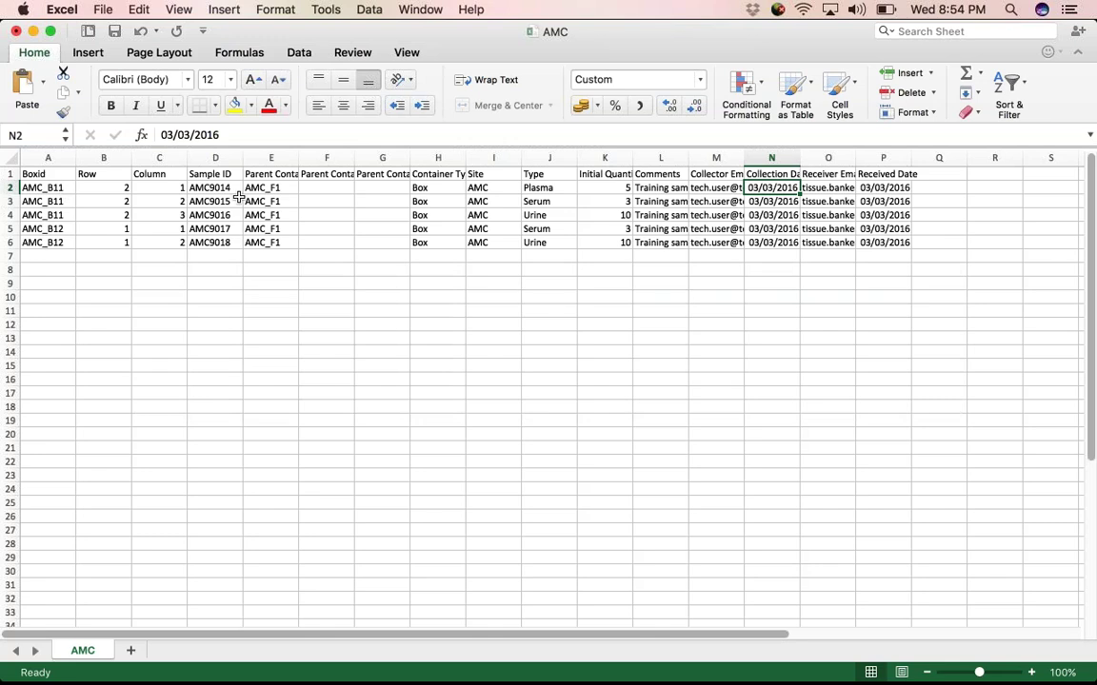
left_click(211, 186)
left_click_drag(209, 133, 160, 133)
key("ctrl+c")
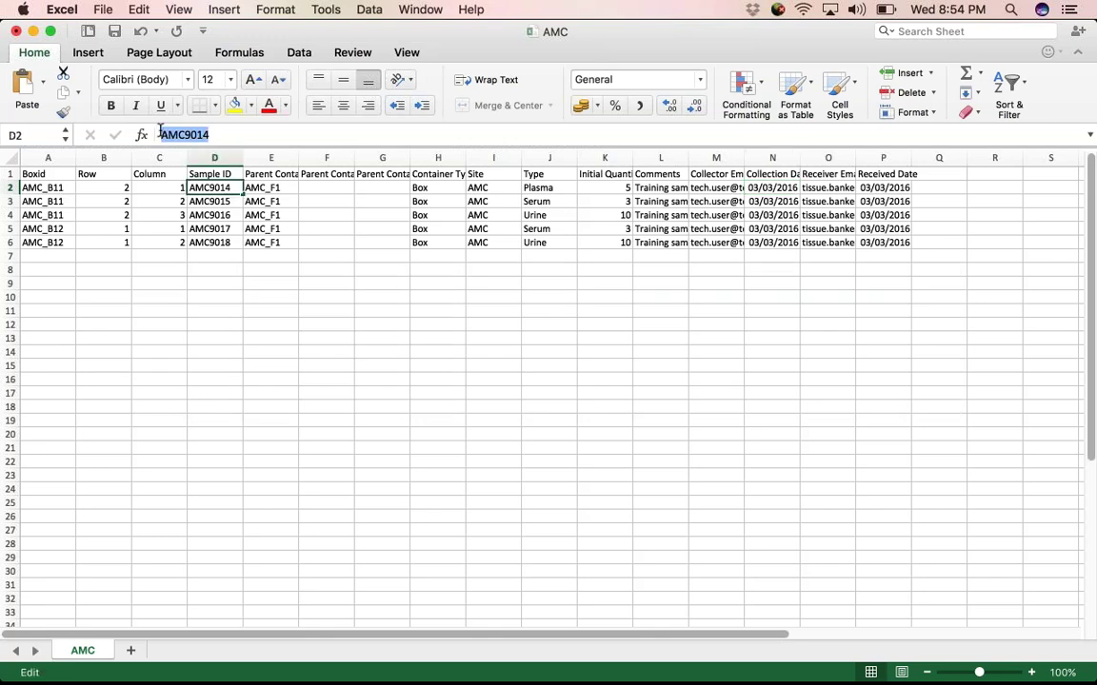
key("super+Tab")
left_click(1040, 195)
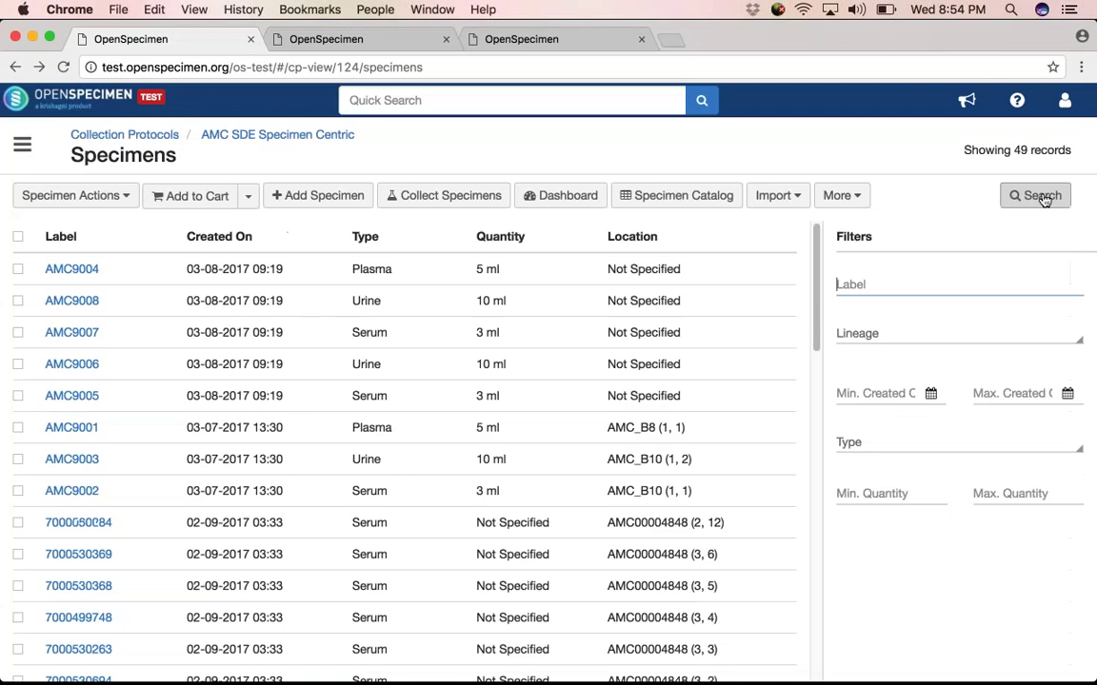
key("ctrl+v")
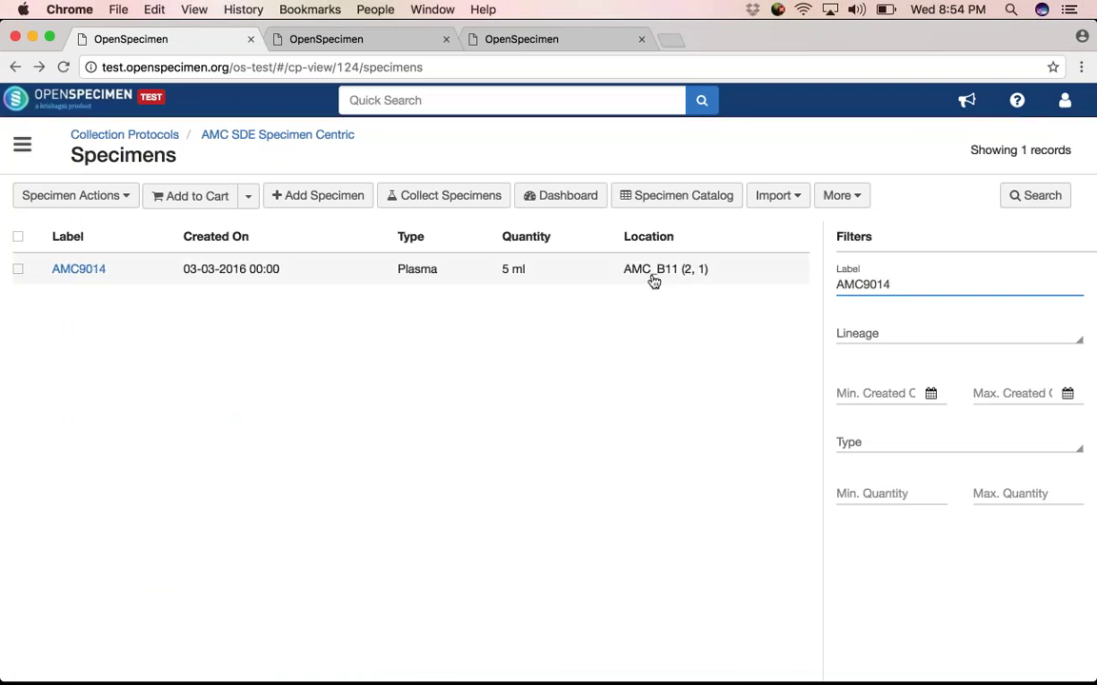
Step: Reload the AMC_F1 container locations and open the map of box AMC_B12
left_click(369, 42)
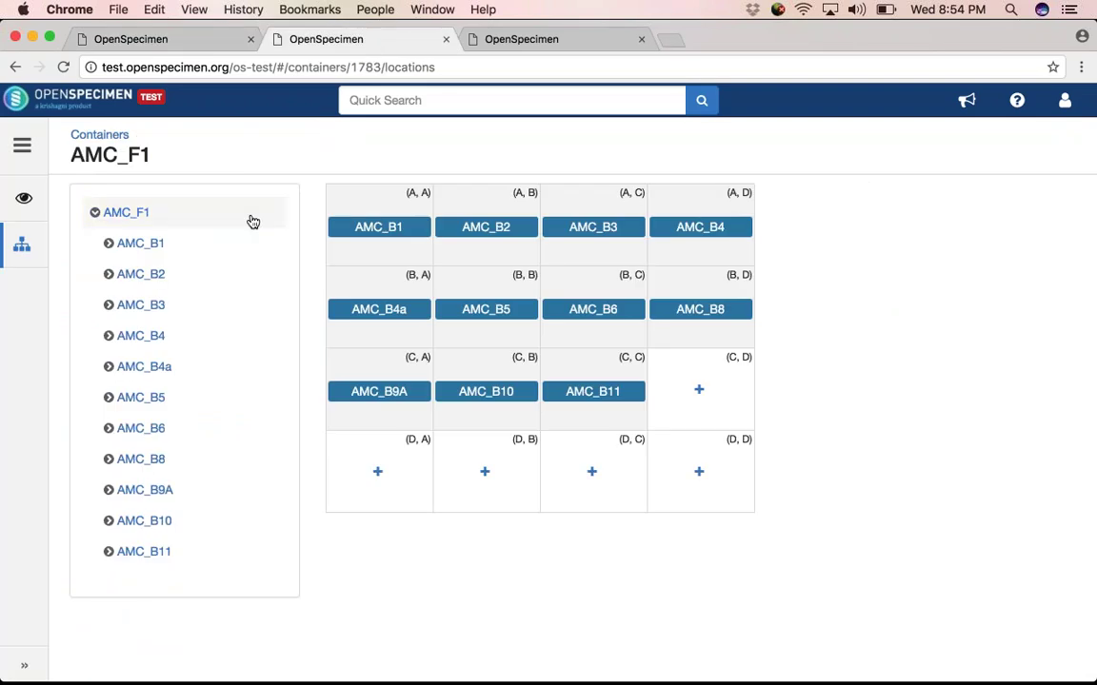
left_click(219, 209)
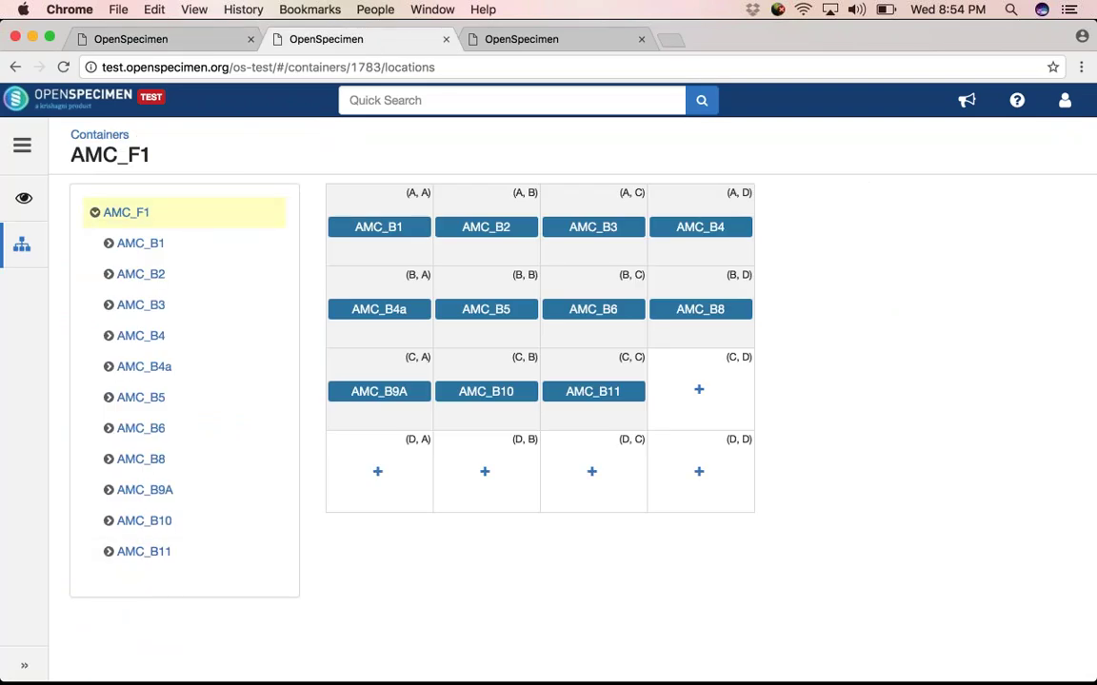
key("super+l")
key("Return")
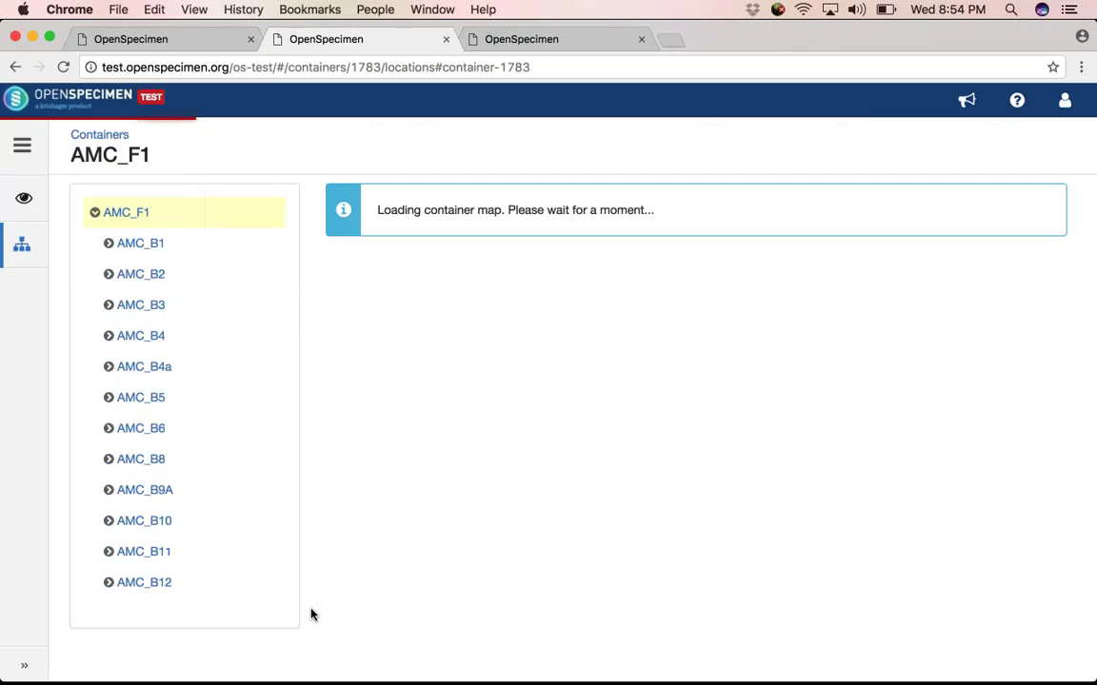
left_click(158, 585)
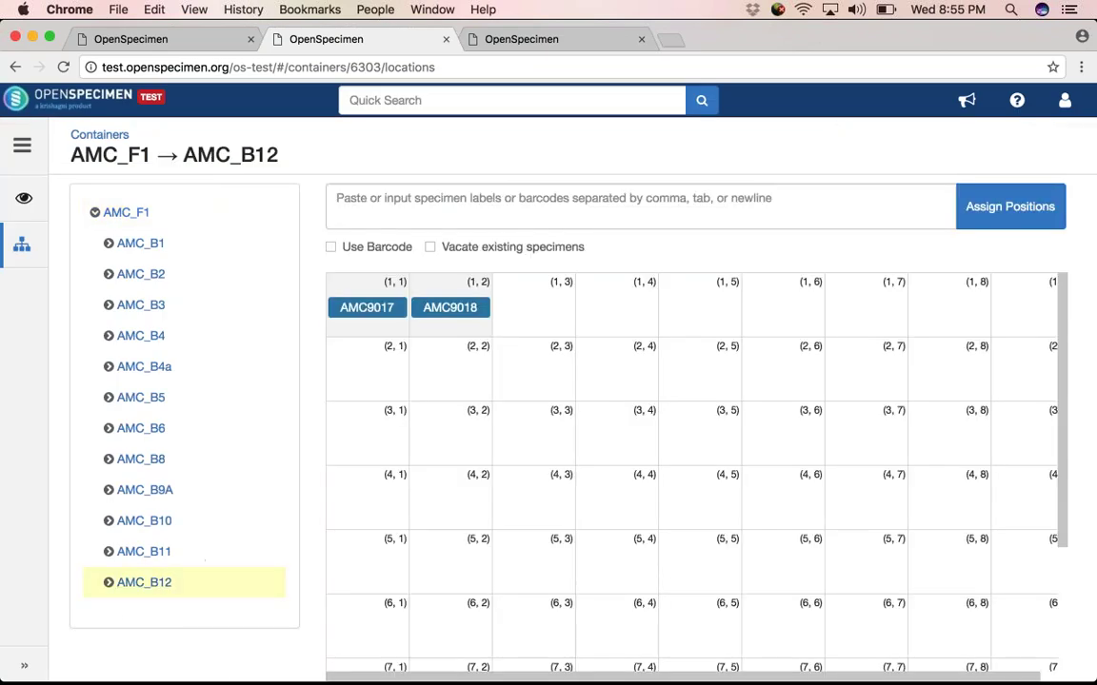
Step: Switch to Excel to check the Boxid of sample AMC9017, and return to Chrome
key("super+Tab")
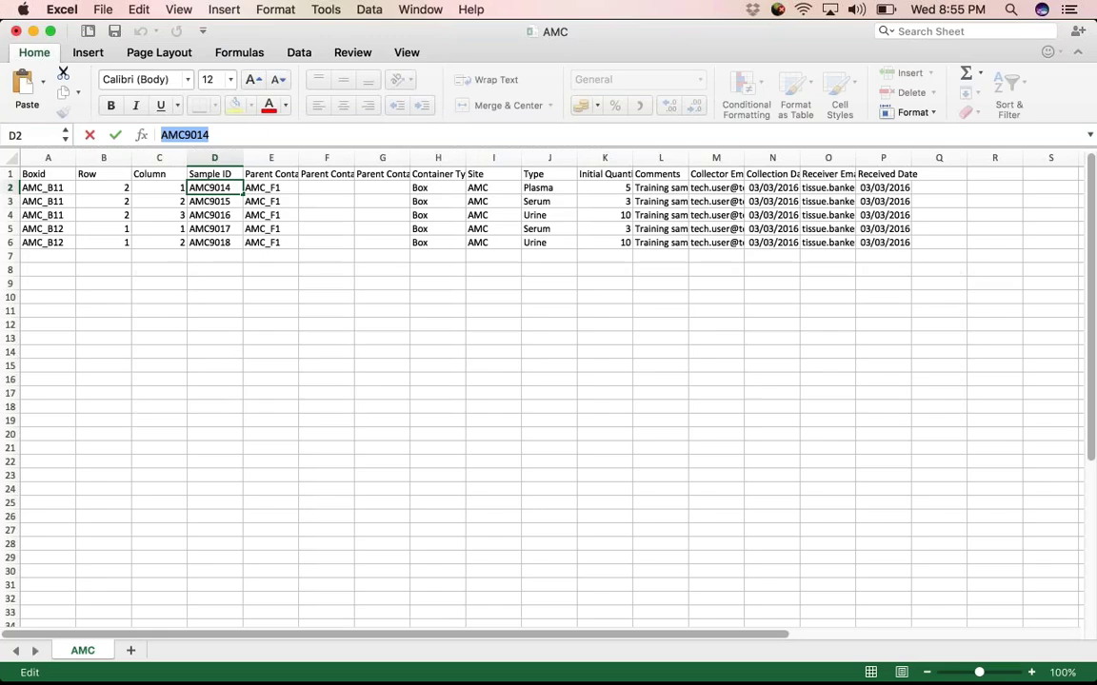
left_click(48, 227)
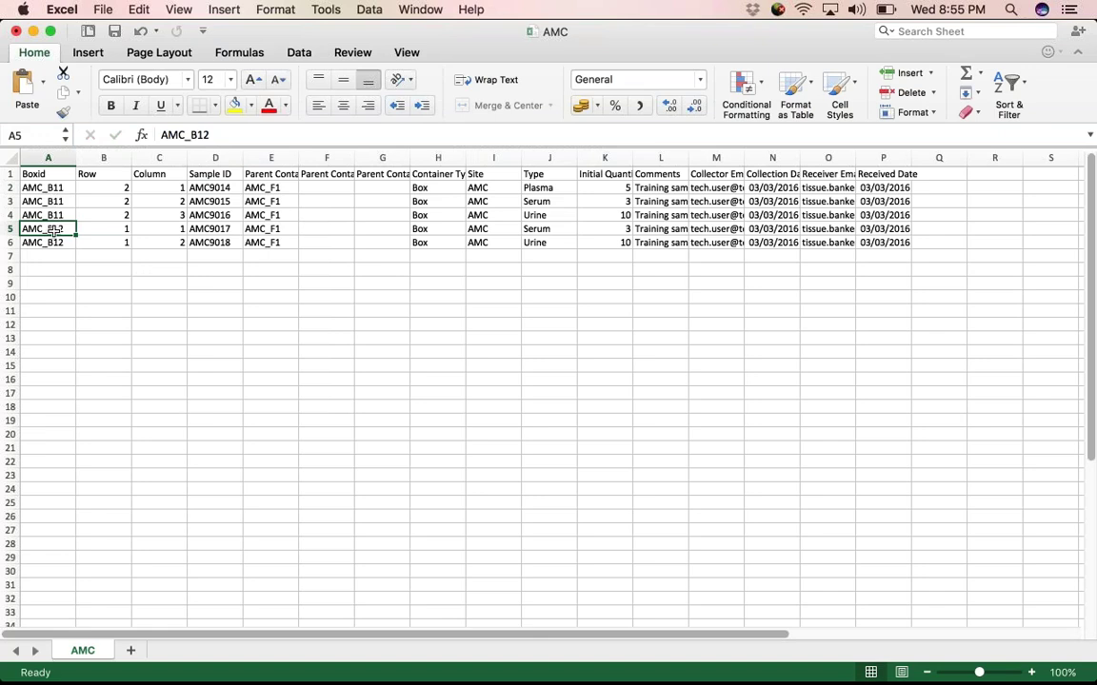
key("super+Tab")
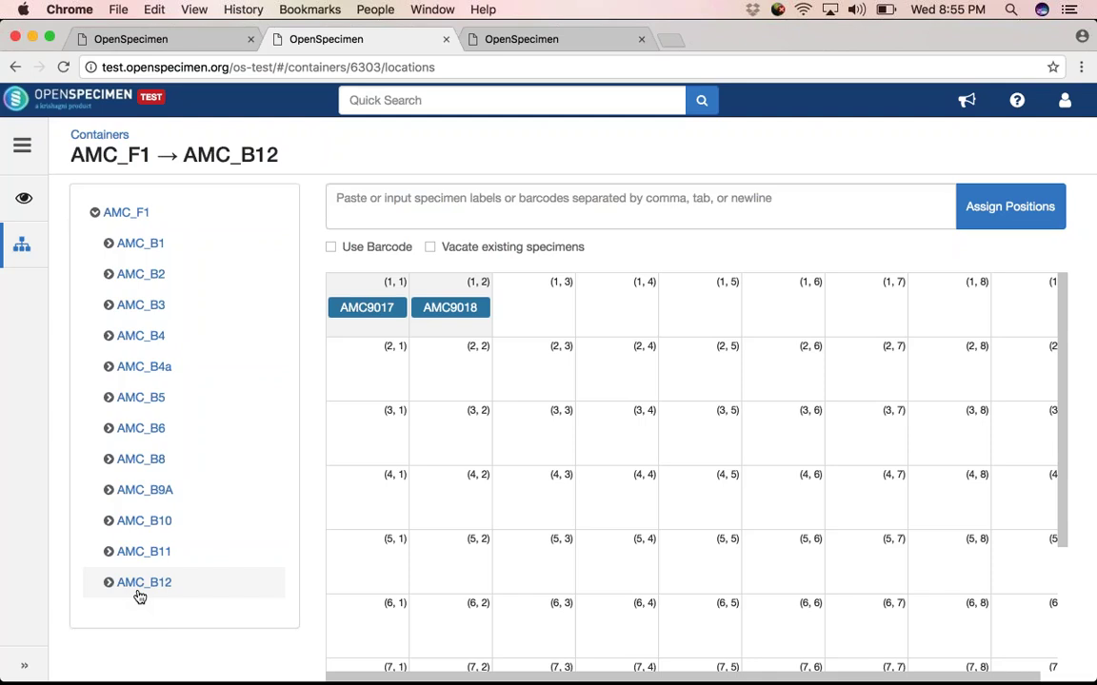
key("super+Tab")
key("super+Tab")
key("super+Tab")
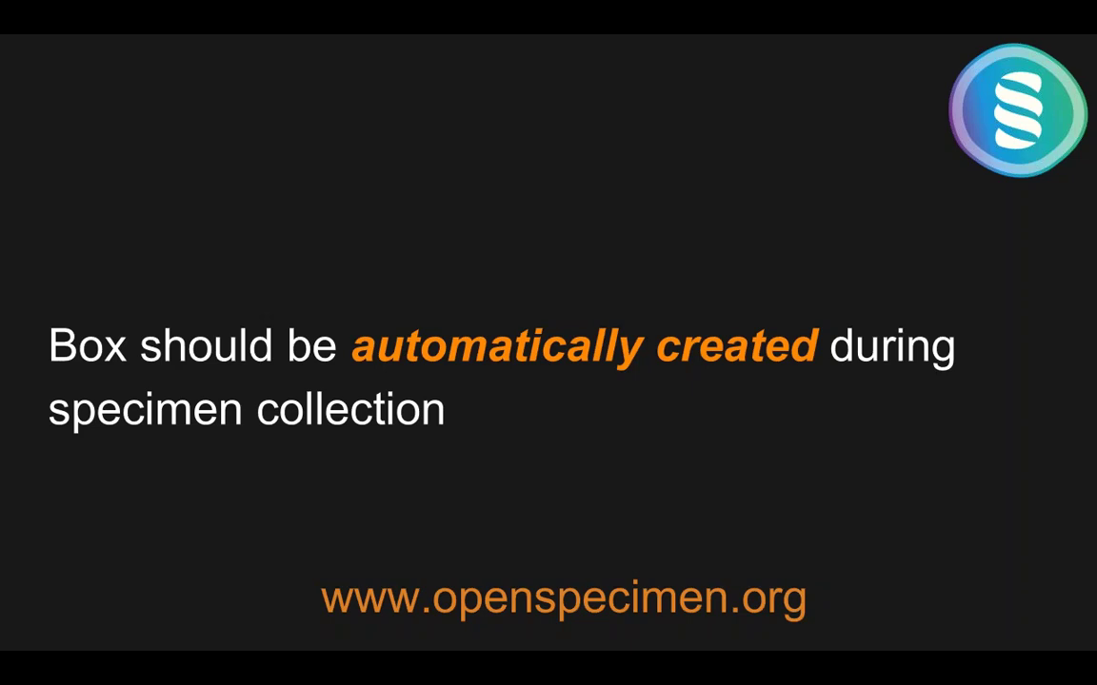
key("Right")
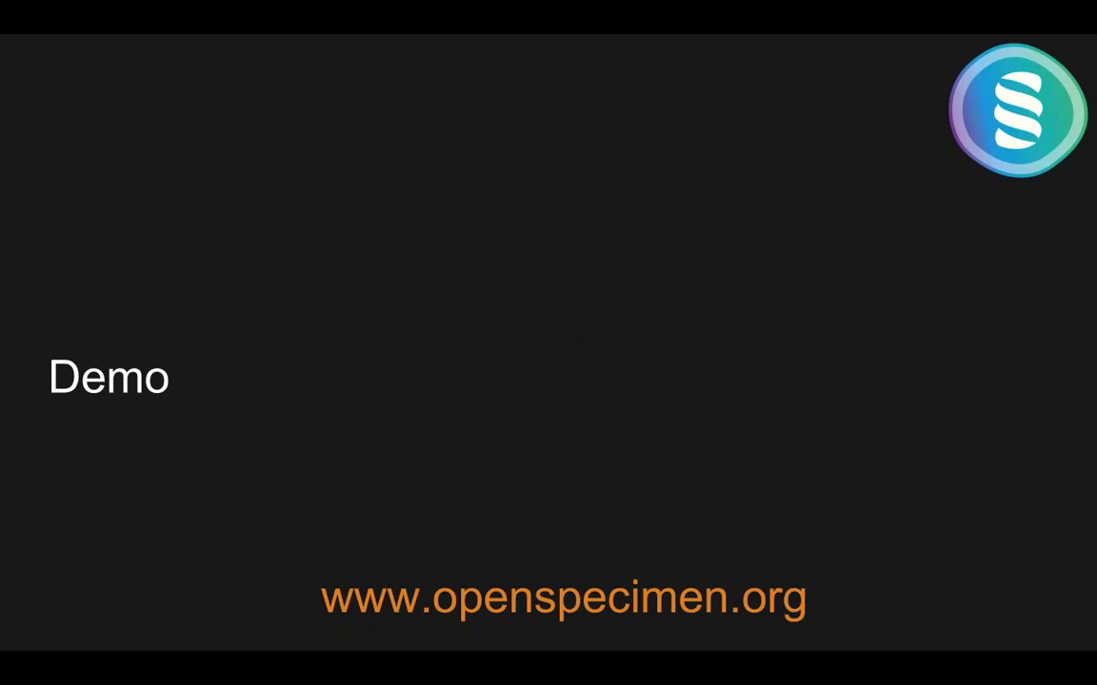
key("Right")
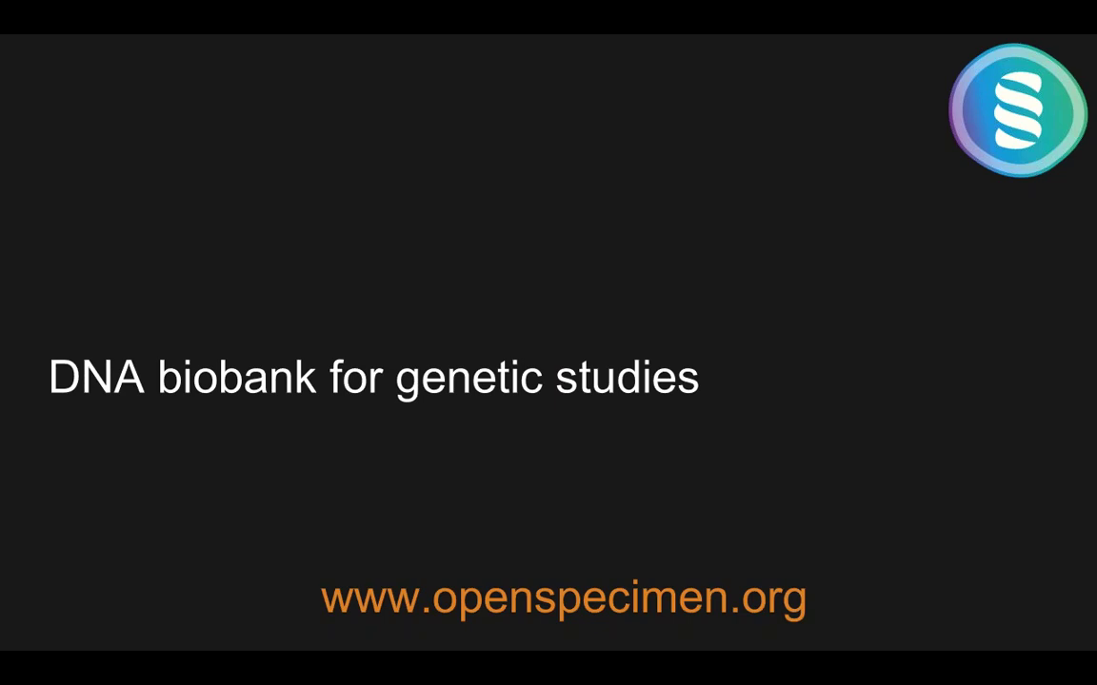
key("Right")
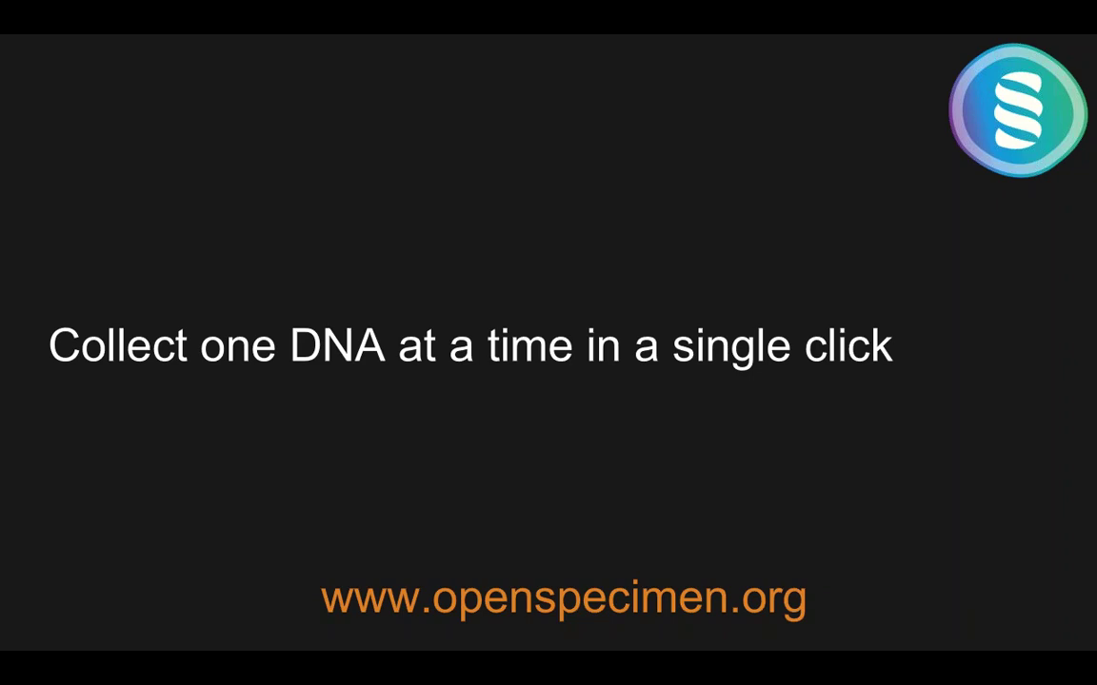
Step: Switch to Chrome, filter the collection protocols by the title kmc, and open the participants of KMC SDE
key("super+Tab")
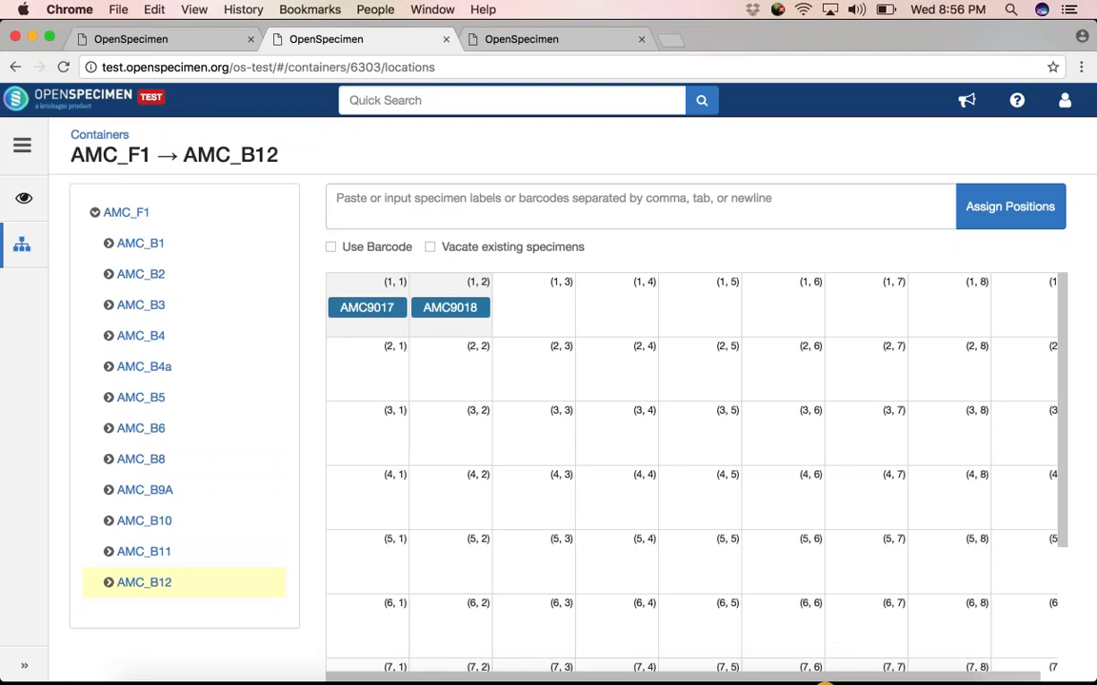
left_click(21, 149)
left_click(43, 230)
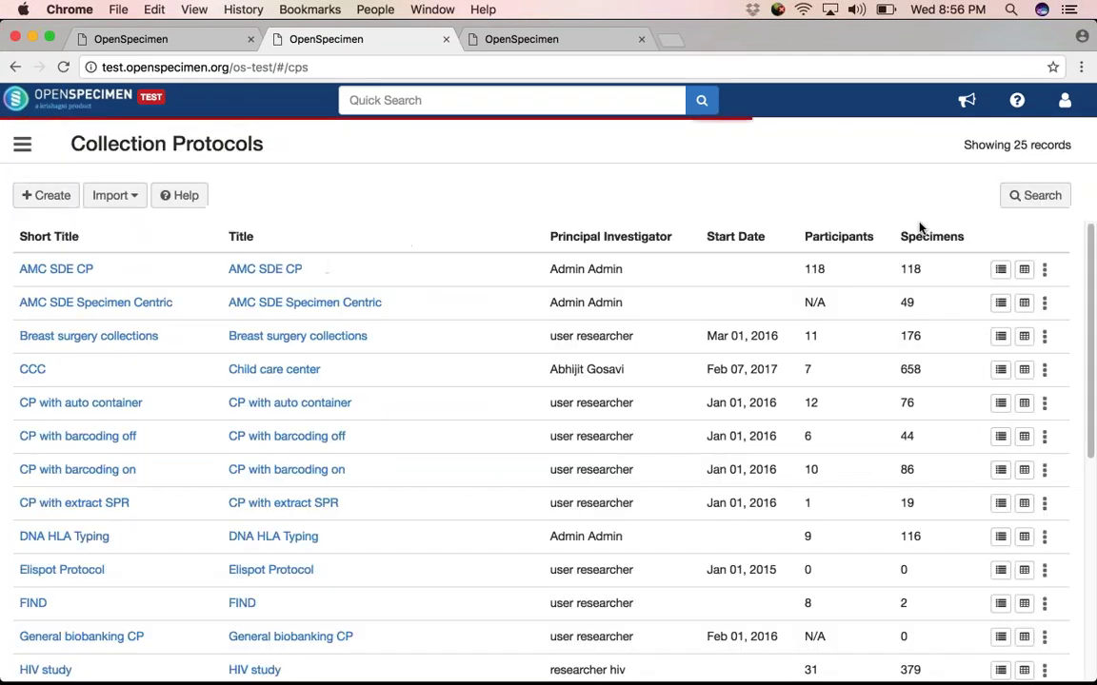
left_click(1019, 195)
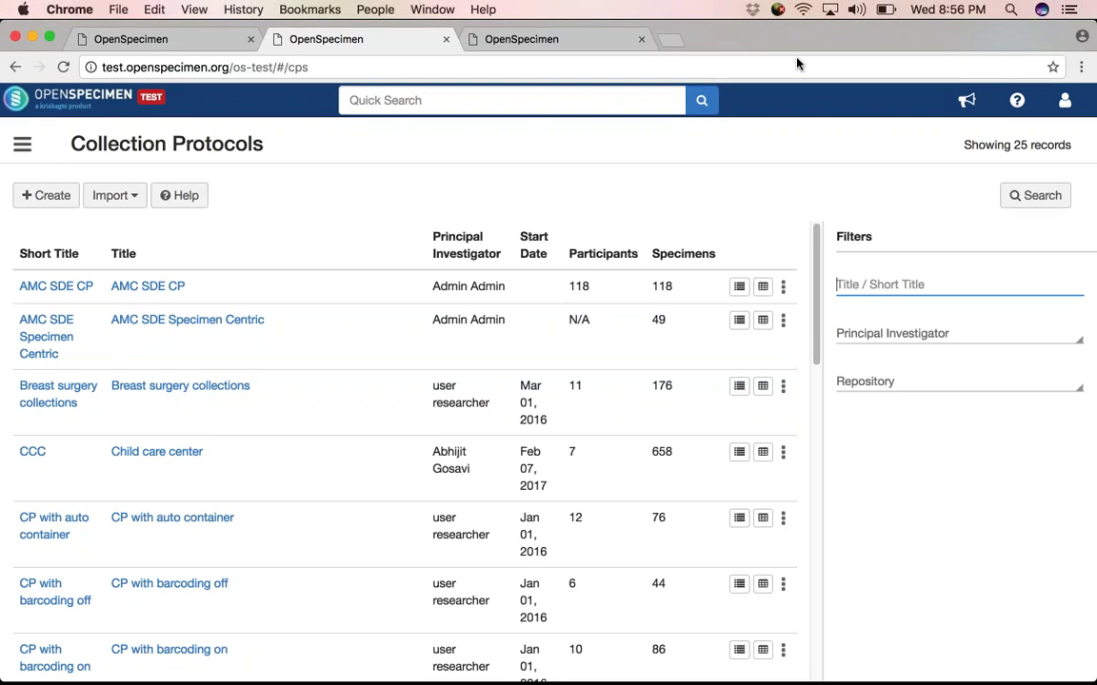
type("kmc")
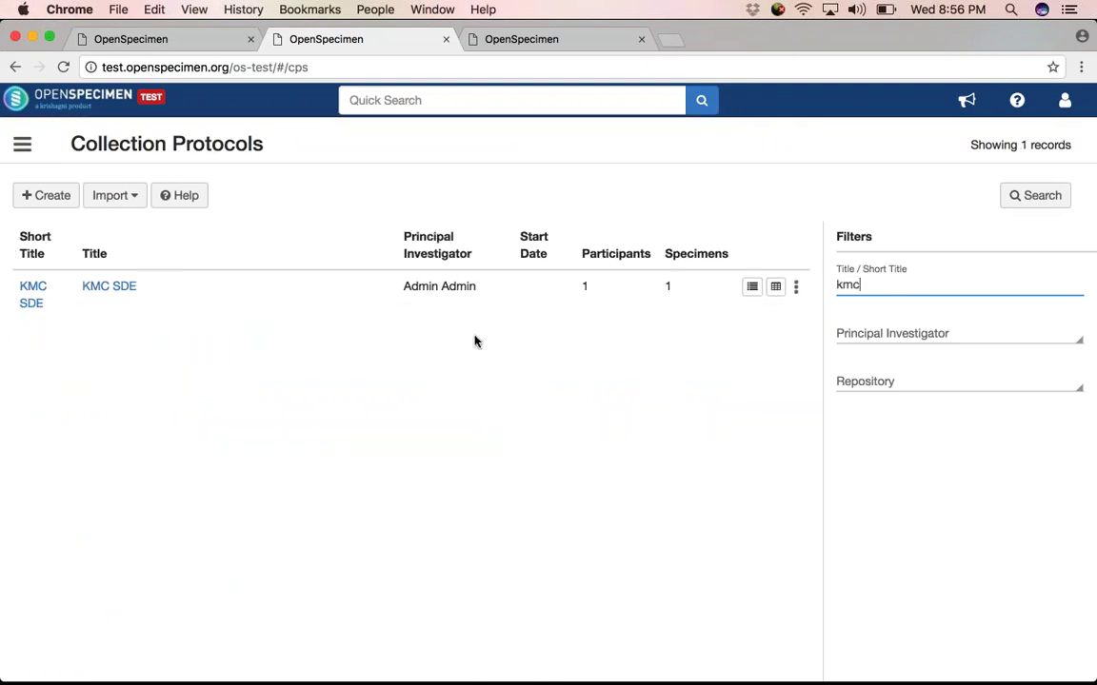
left_click(795, 291)
left_click(754, 352)
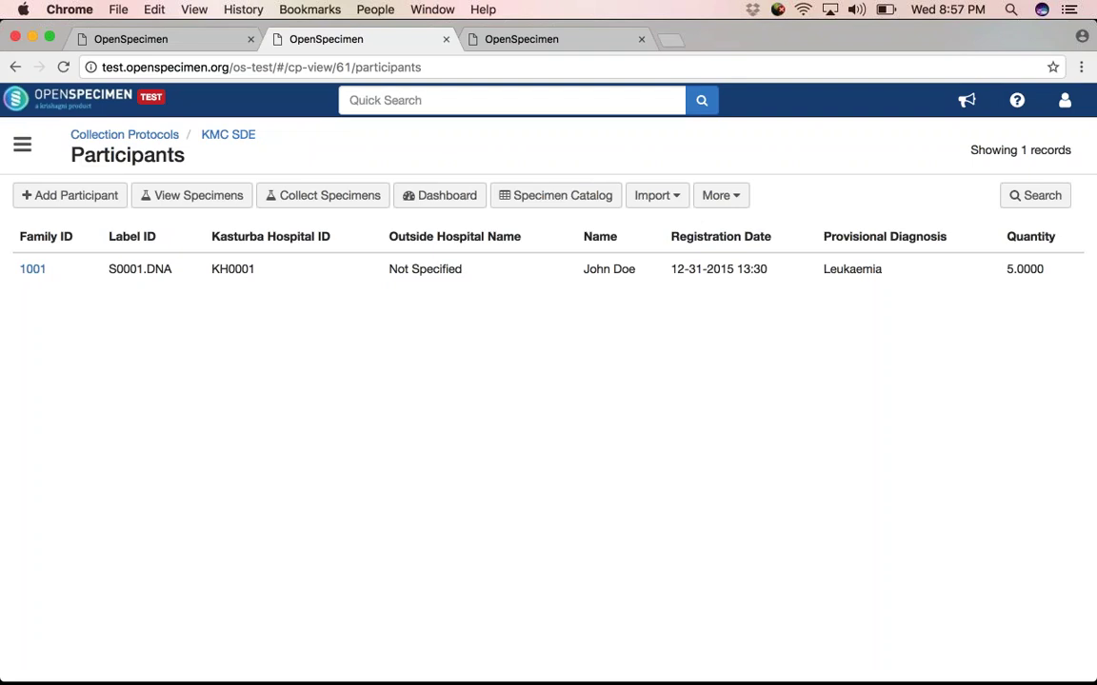
Step: Open the single specimen collection form for KMC SDE and review its fields from Family ID to A260/A280
left_click(343, 197)
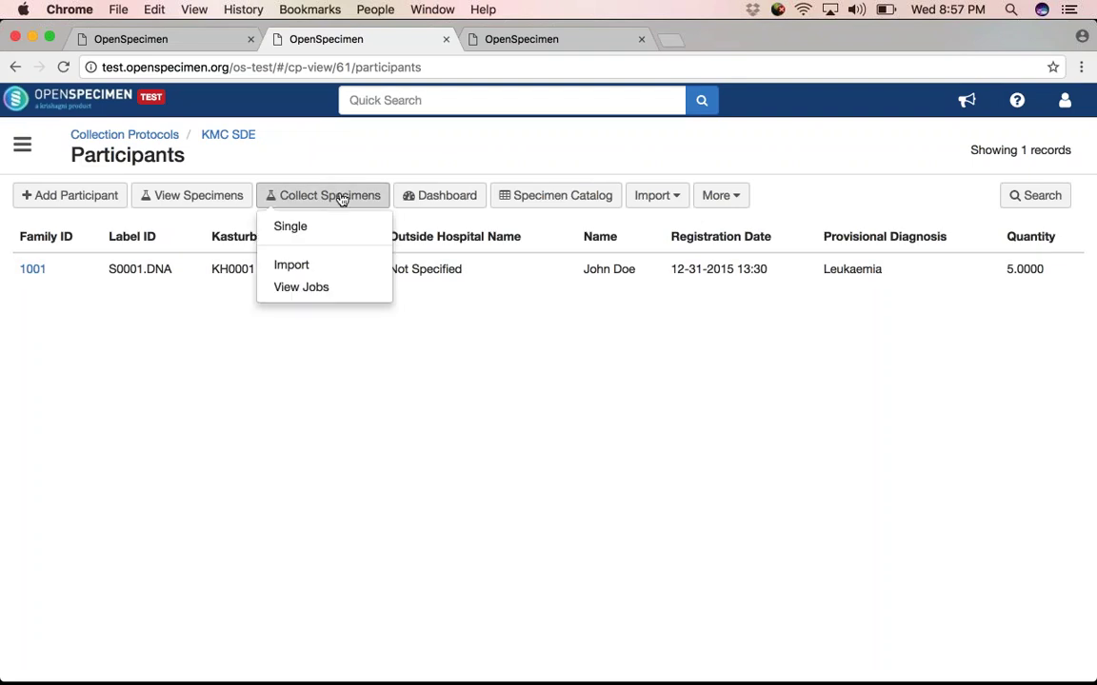
left_click(297, 231)
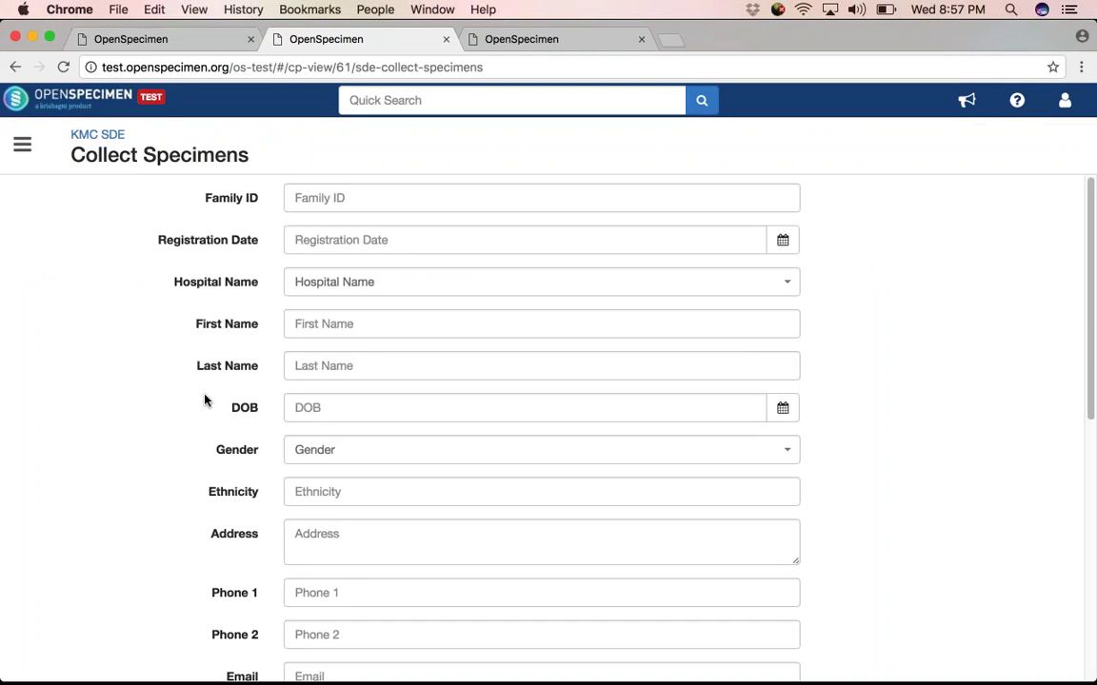
scroll(203, 398, "down", 3)
scroll(204, 399, "down", 5)
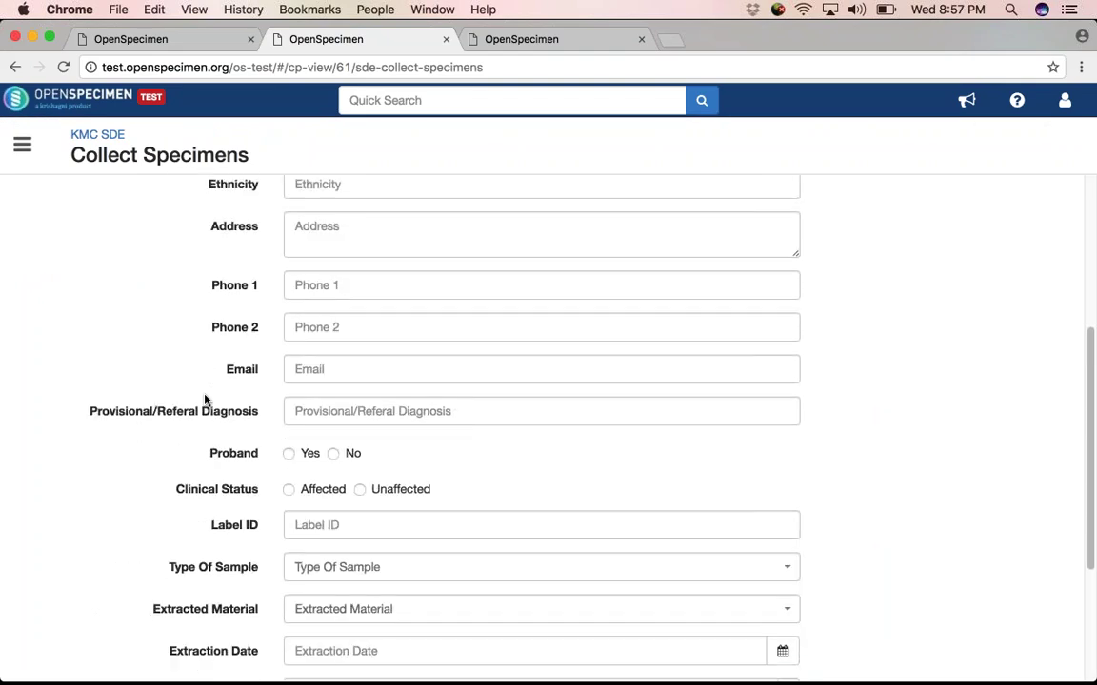
scroll(204, 399, "up", 8)
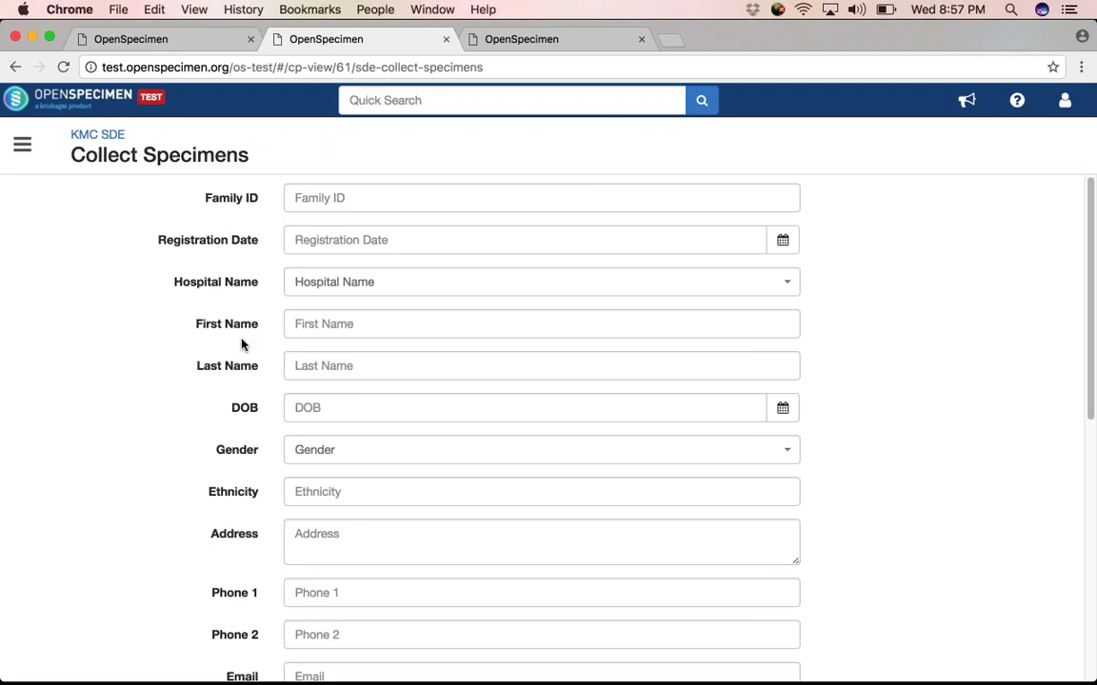
scroll(240, 344, "down", 3)
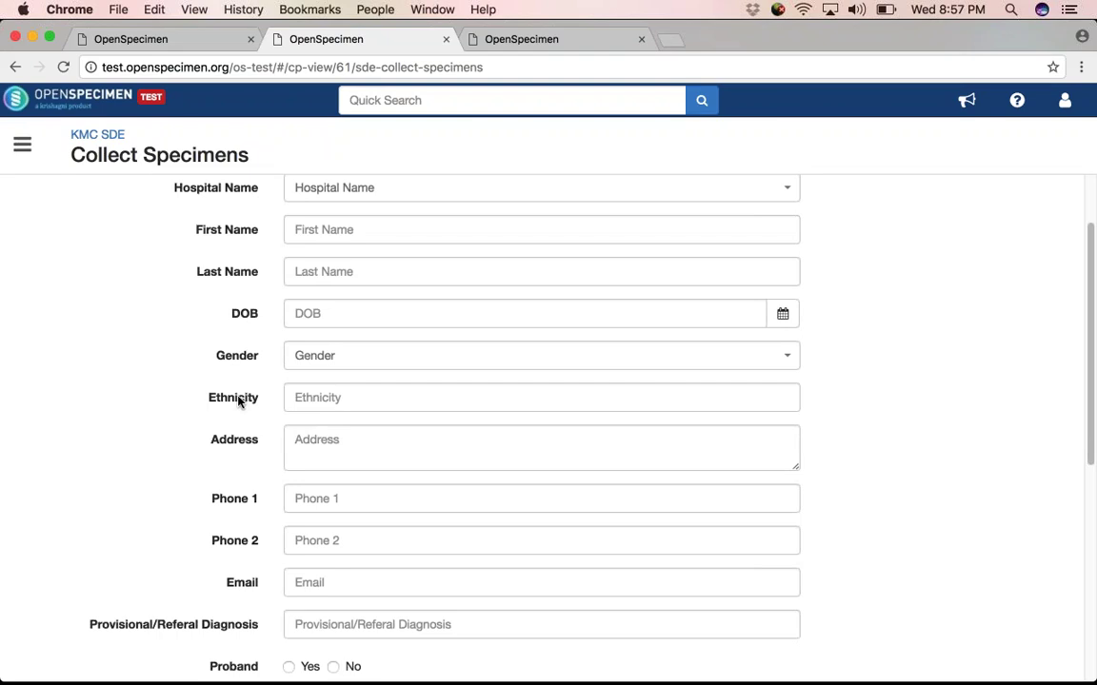
scroll(238, 399, "up", 3)
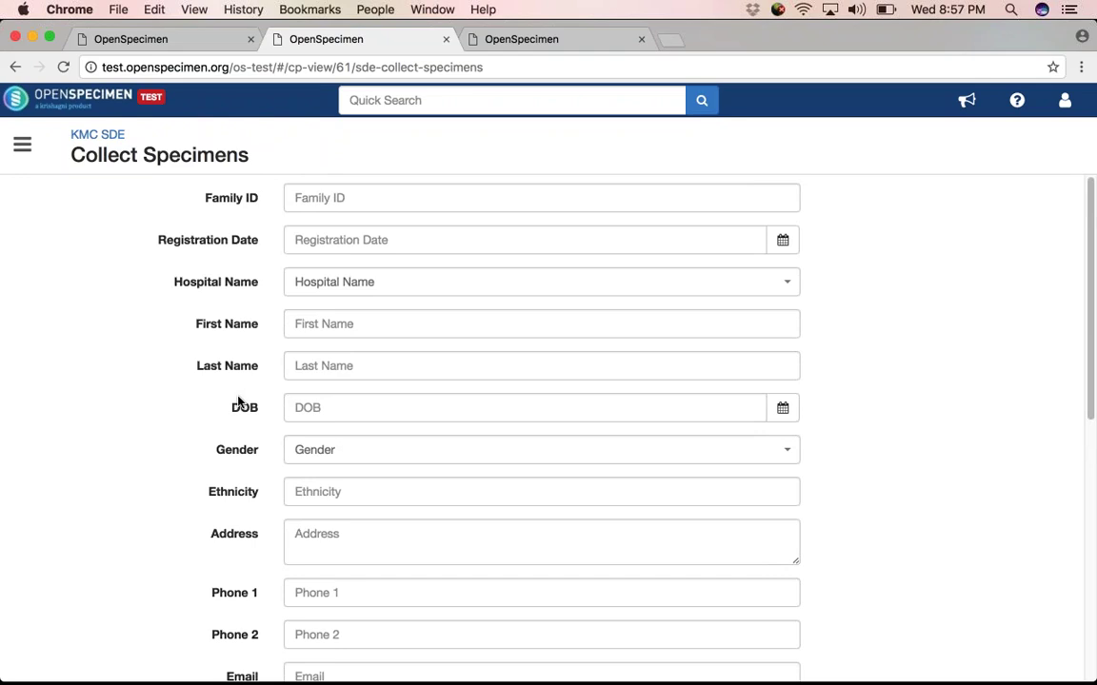
scroll(238, 401, "down", 15)
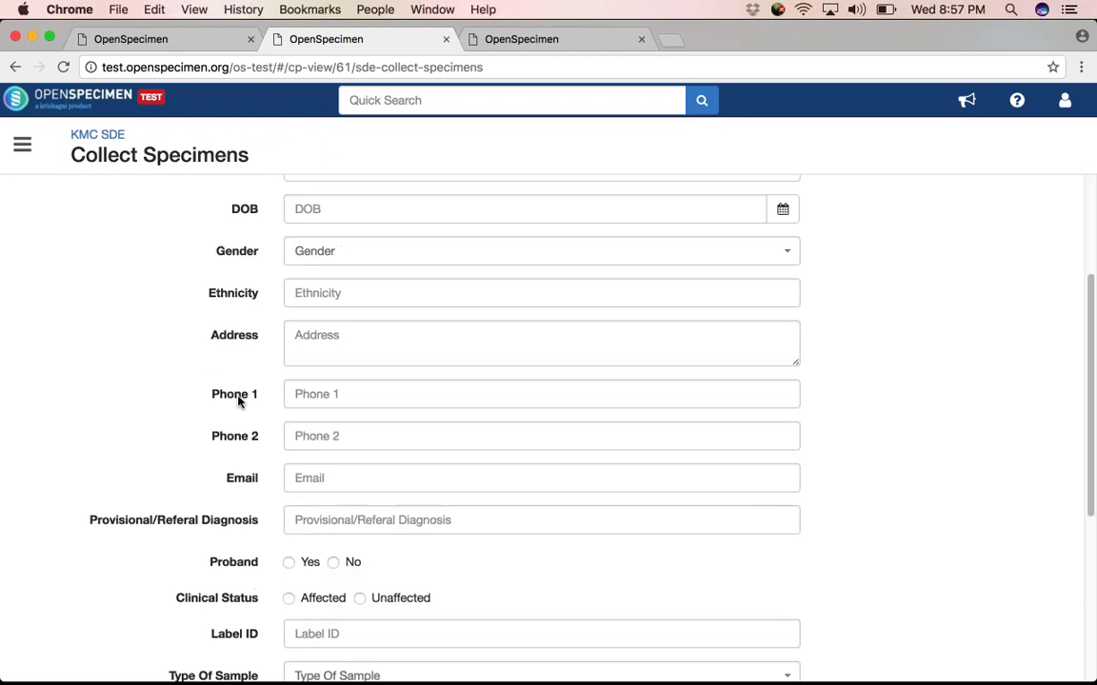
scroll(238, 402, "down", 2)
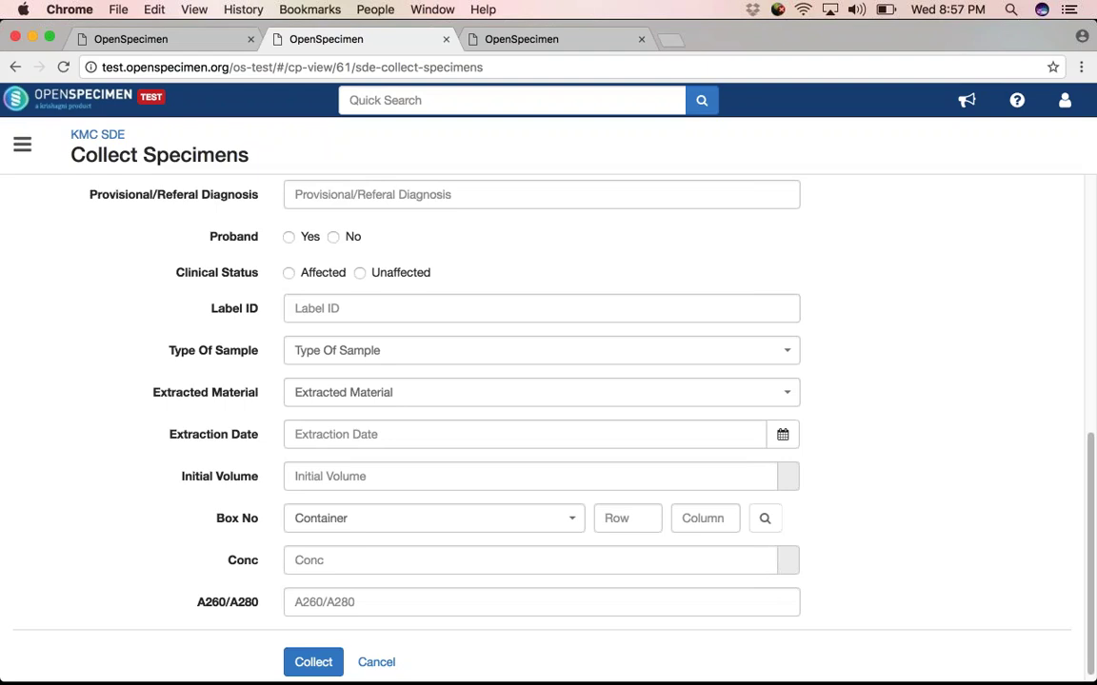
scroll(542, 428, "up", 10)
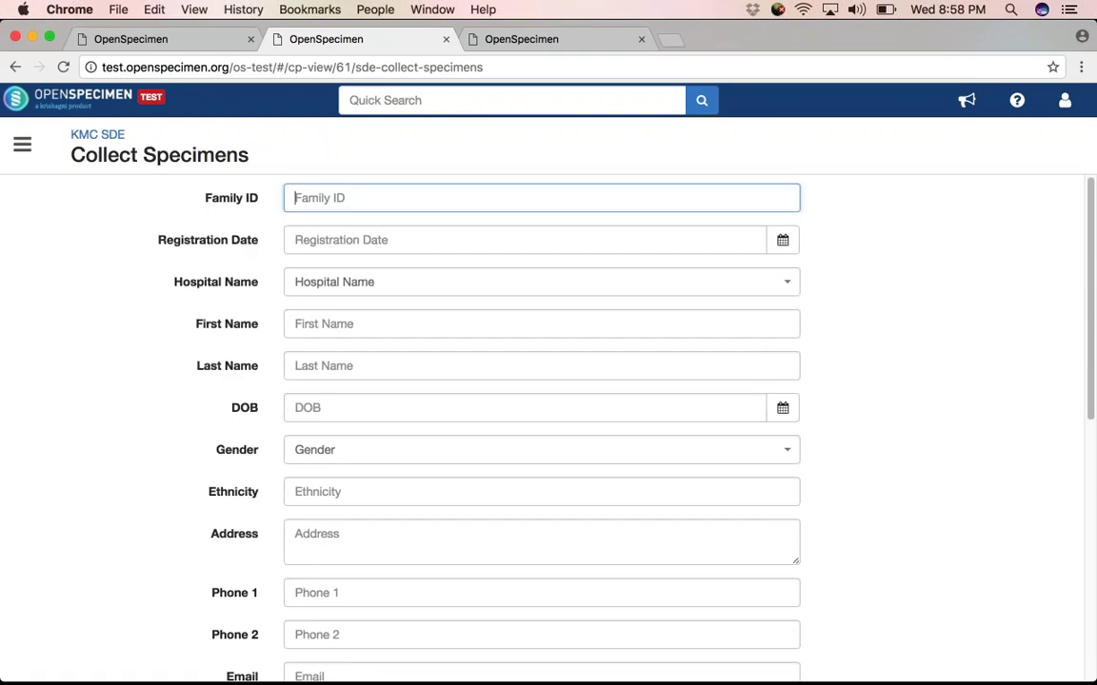
Step: Enter the participant's family ID in numeric form and set the registration date to 01-01-2016
type("F0009")
key("super+a")
key("Left")
key("shift+Right")
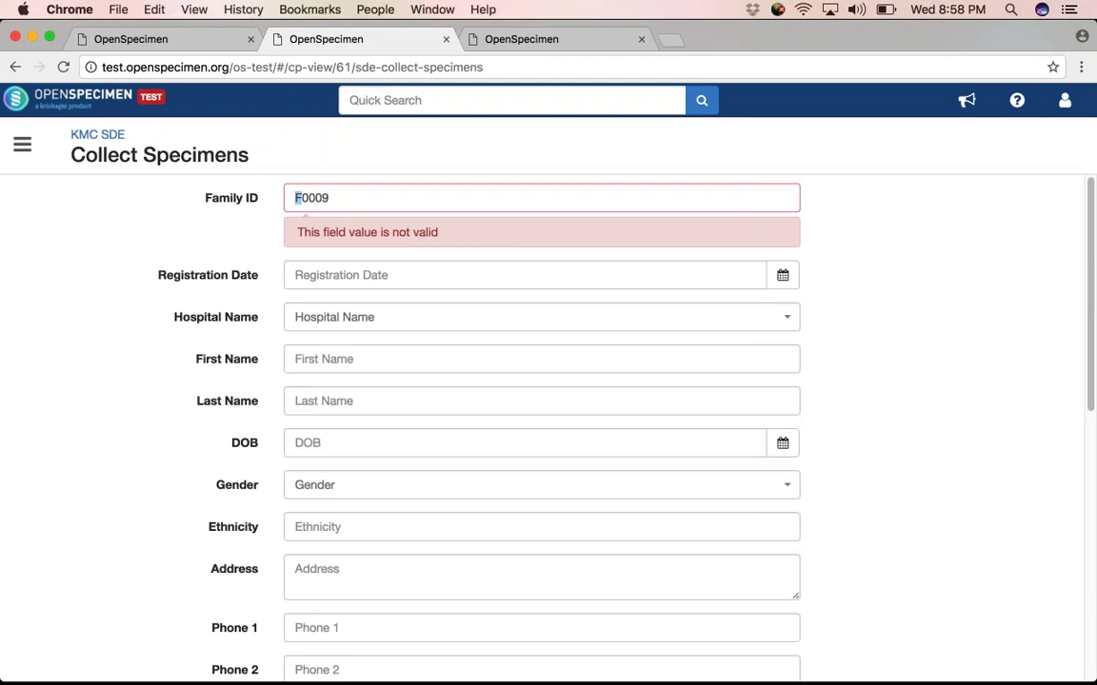
type("7")
left_click(524, 240)
type("01-01-2016")
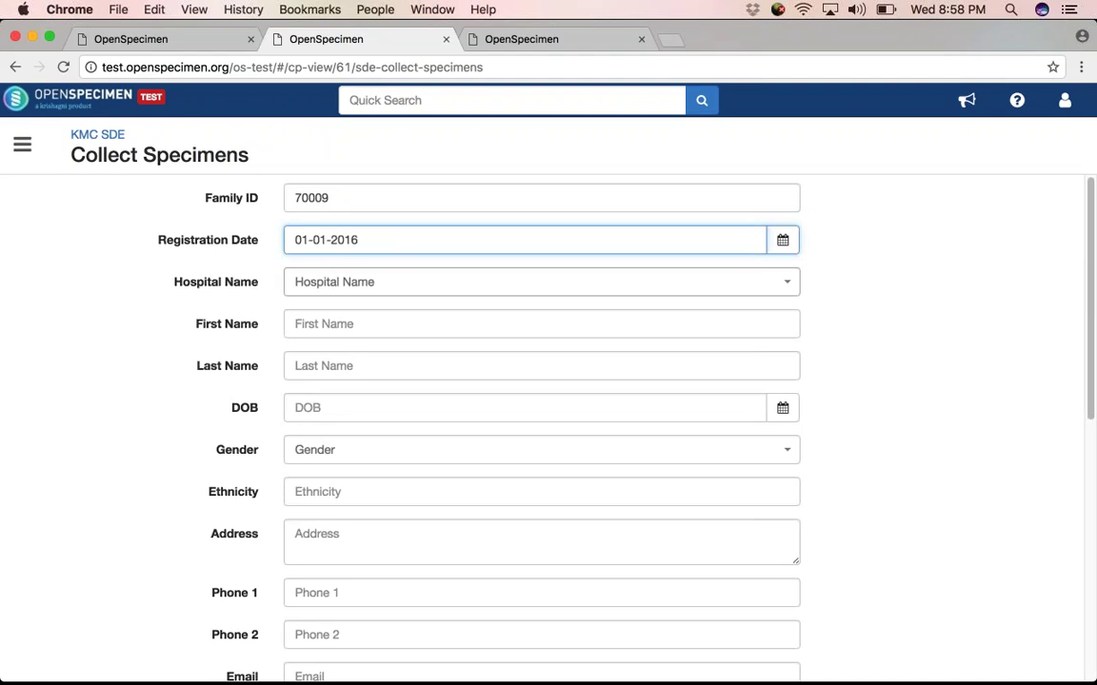
Step: Enter the participant's first name and last name in their separate fields
left_click(541, 323)
type("Mary Thomas")
key("BackSpace")
key("BackSpace")
key("BackSpace")
key("BackSpace")
key("BackSpace")
key("BackSpace")
key("BackSpace")
key("Tab")
type("Thomas")
Step: Enter the participant's date of birth and set the gender to Female
left_click(360, 407)
type("01-0")
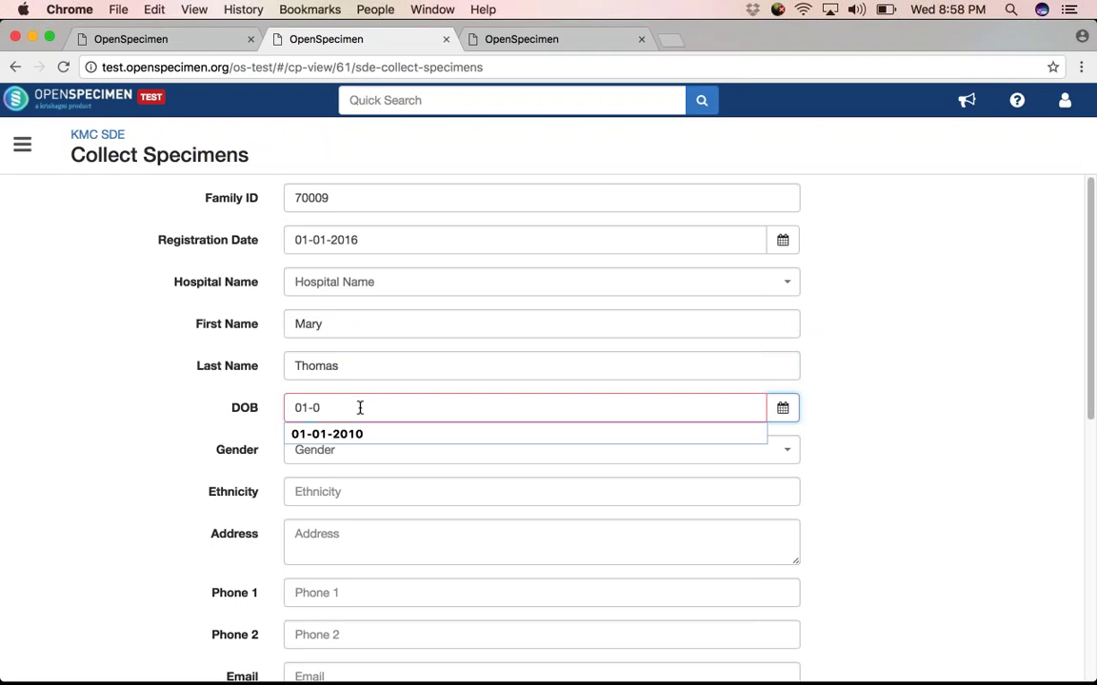
type("1-1999")
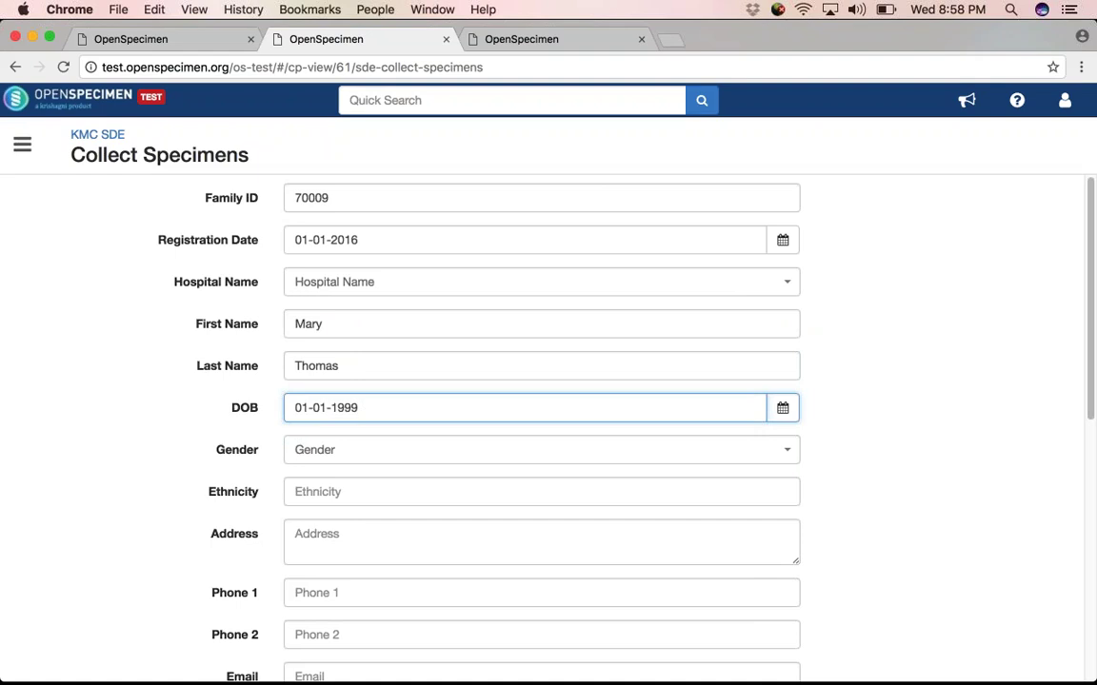
left_click(362, 455)
left_click(340, 480)
left_click(337, 493)
scroll(326, 531, "down", 2)
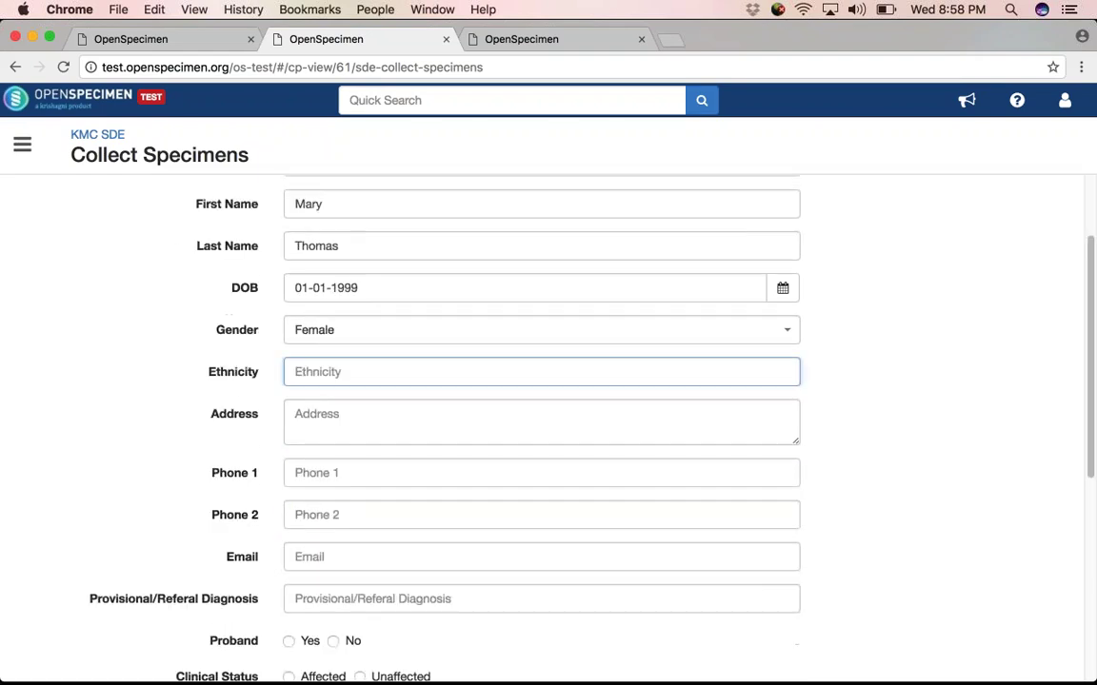
scroll(541, 429, "down", 2)
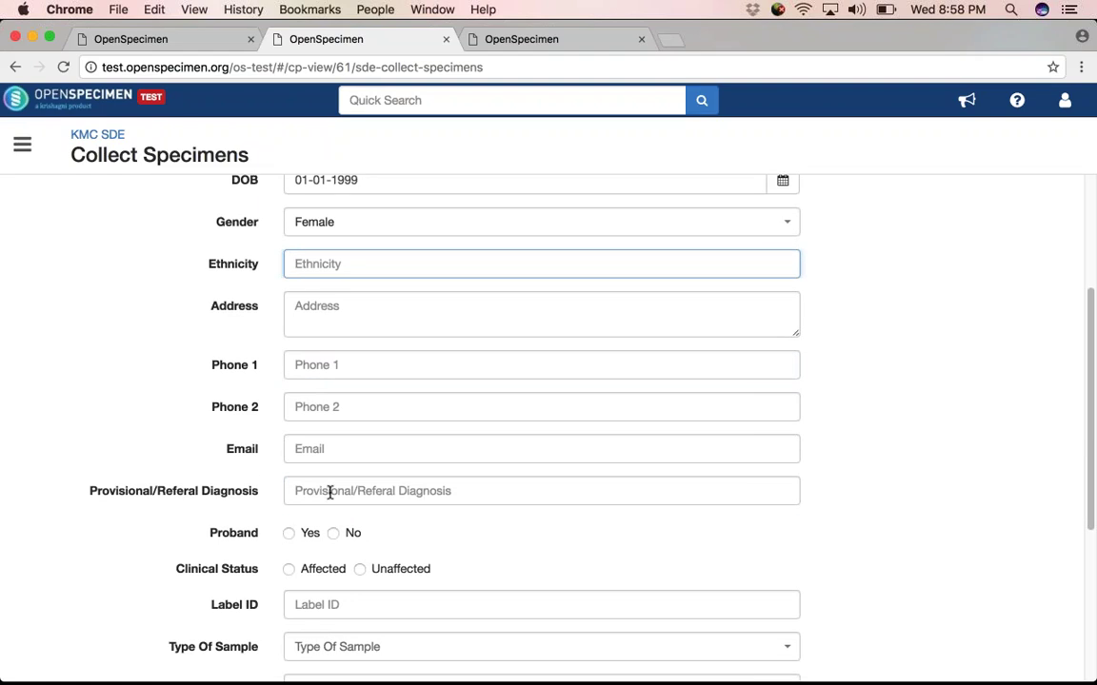
Step: Set the type of sample to Acoustic nerve and enter DNA_09999 as the label ID
scroll(541, 428, "down", 2)
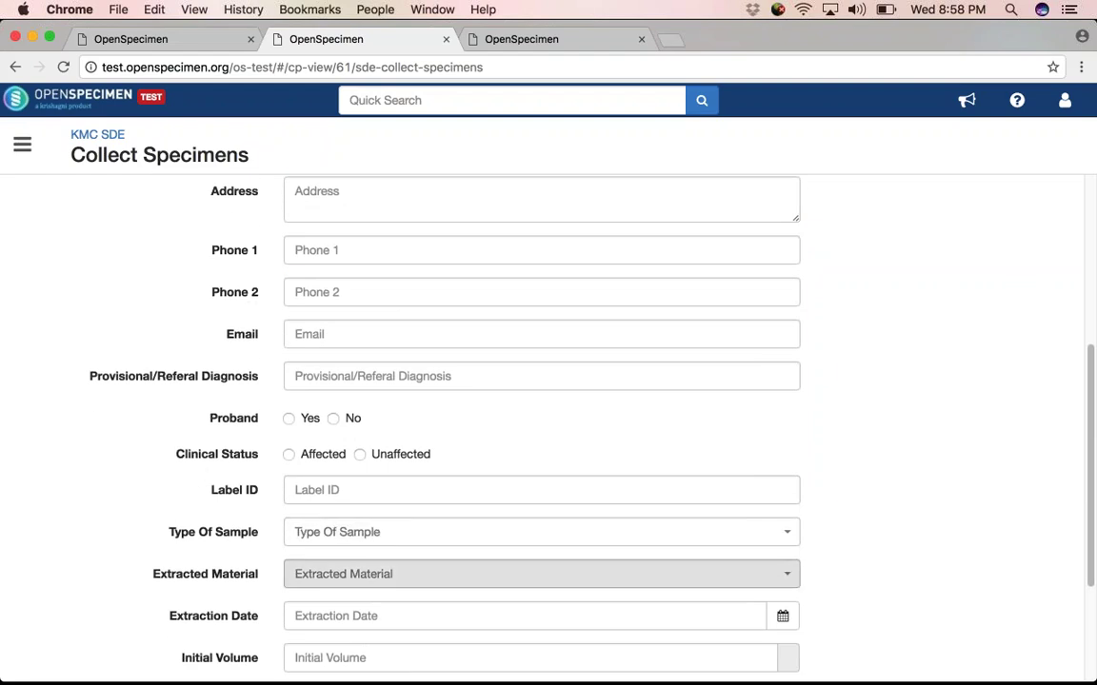
left_click(541, 574)
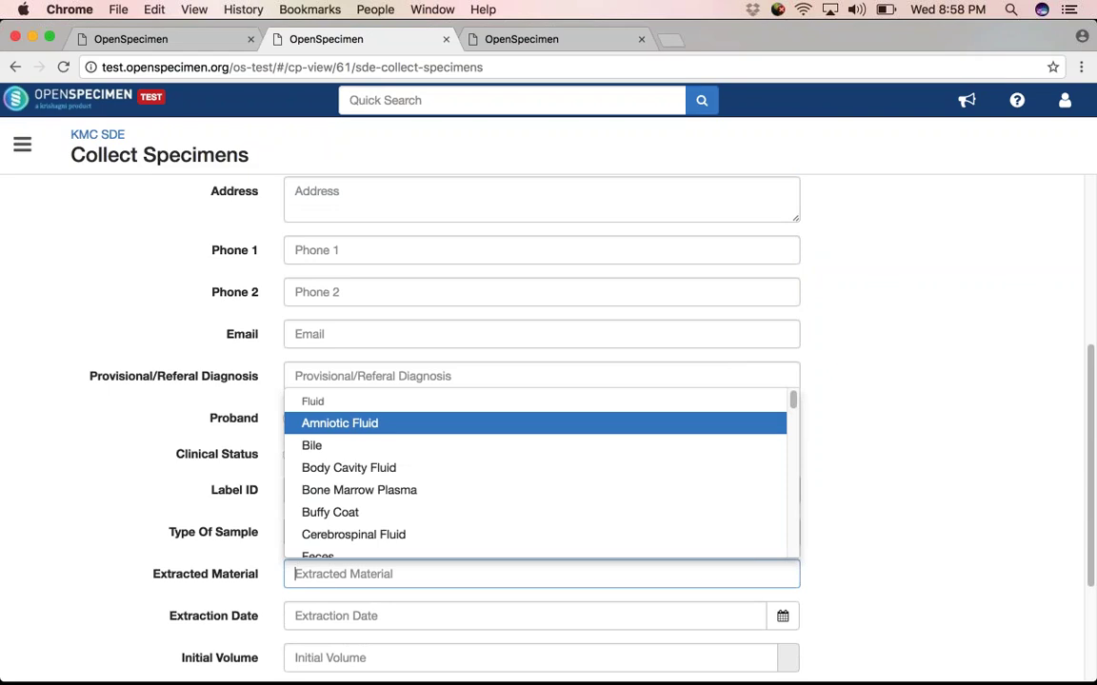
left_click(239, 557)
left_click(340, 531)
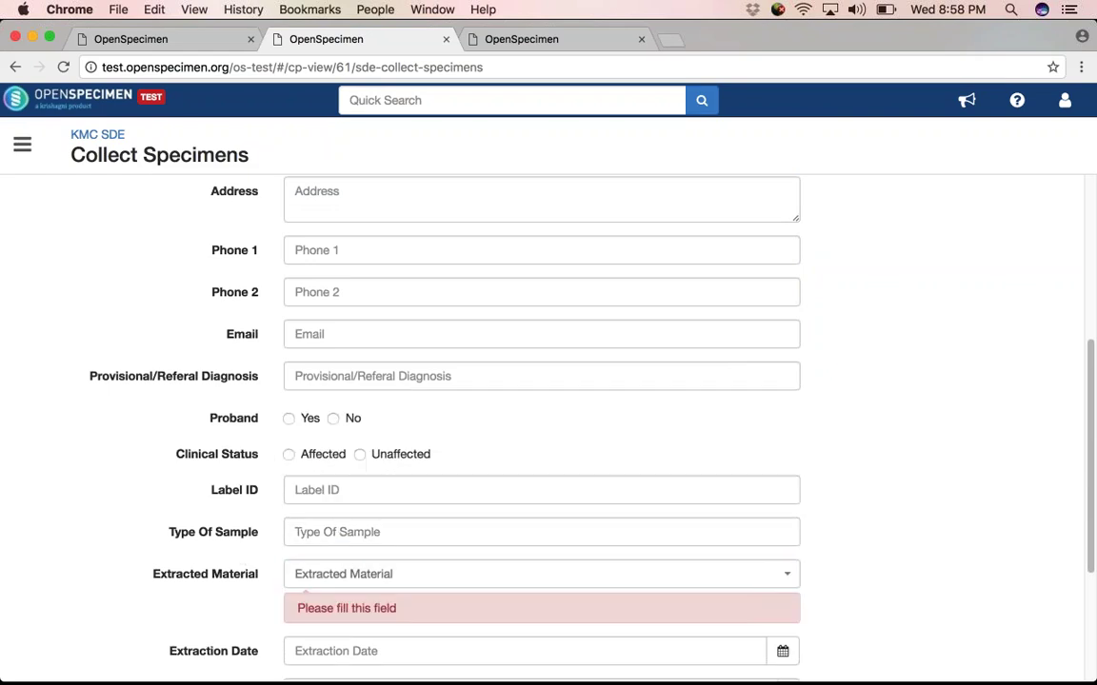
left_click(348, 431)
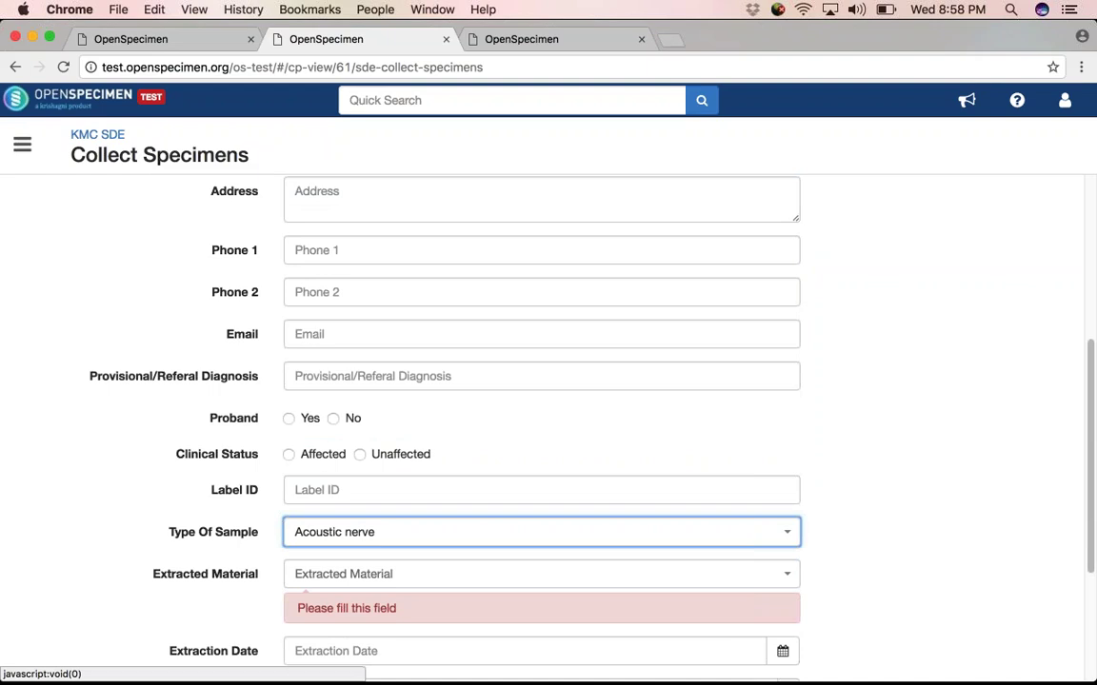
left_click(330, 488)
type("DNA_19999")
Step: Search the extracted material options for dna and choose DNA
scroll(329, 488, "down", 5)
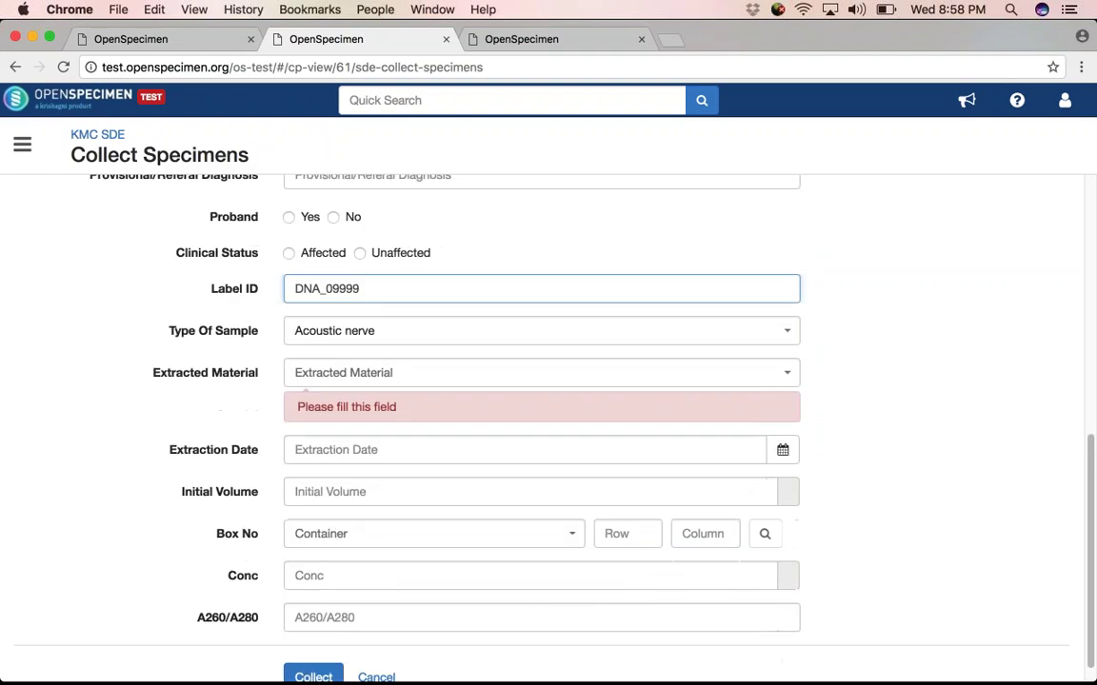
key("Tab")
key("Down")
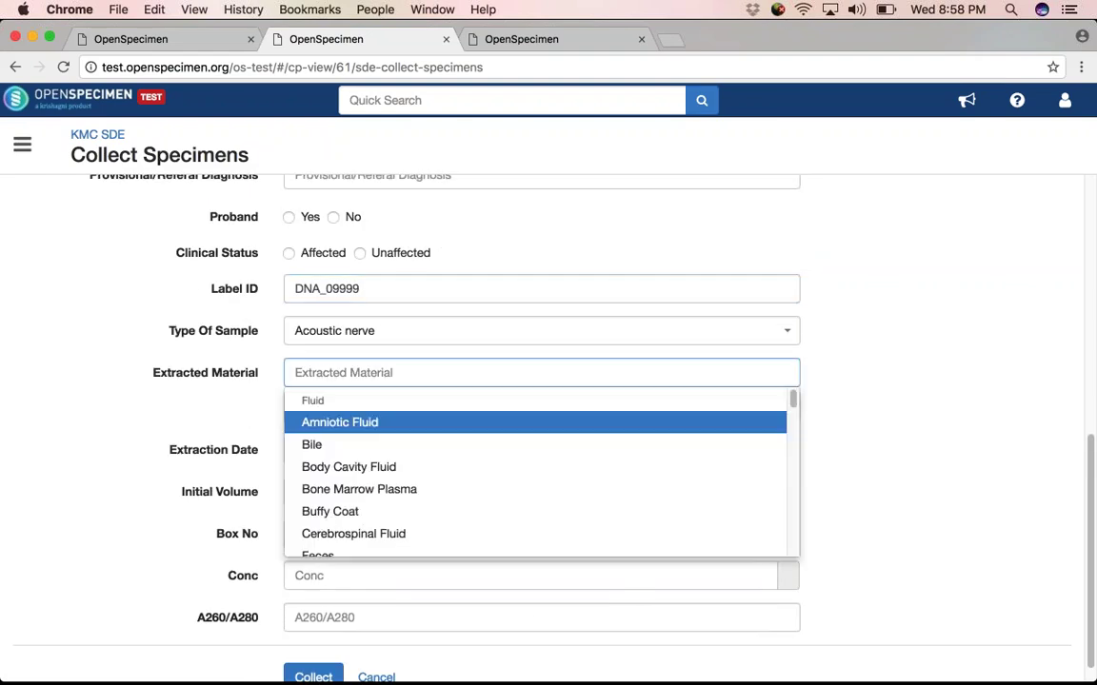
type("dna")
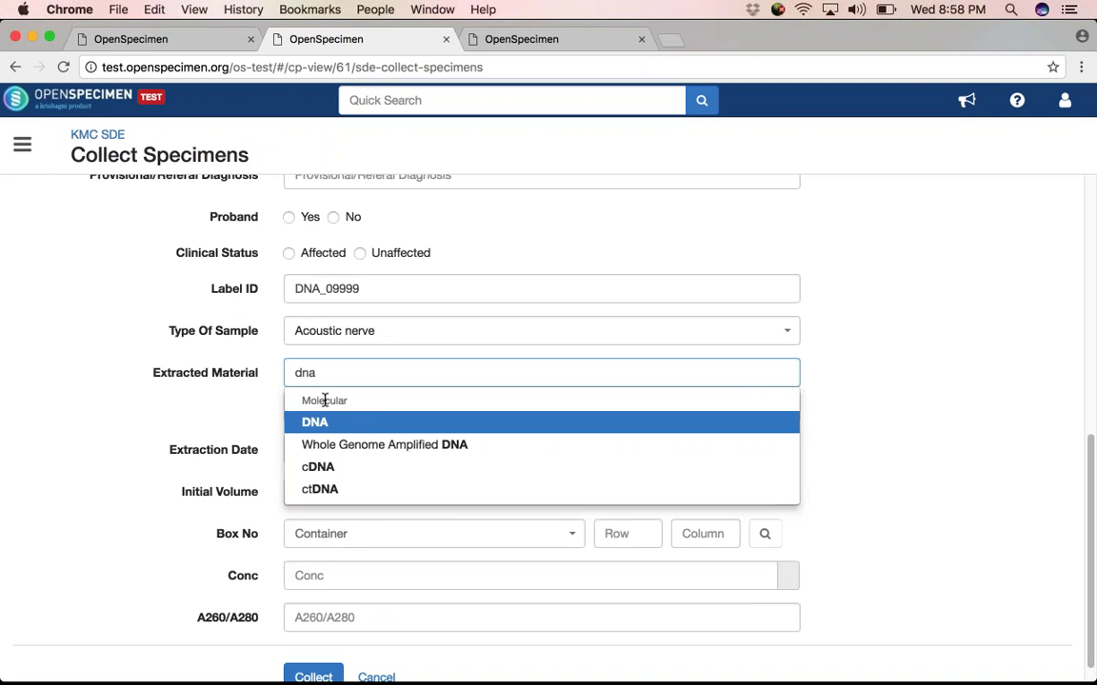
left_click(324, 421)
Step: Set the extraction date to 01-01-2016 and the initial volume to 5 µg
left_click(323, 428)
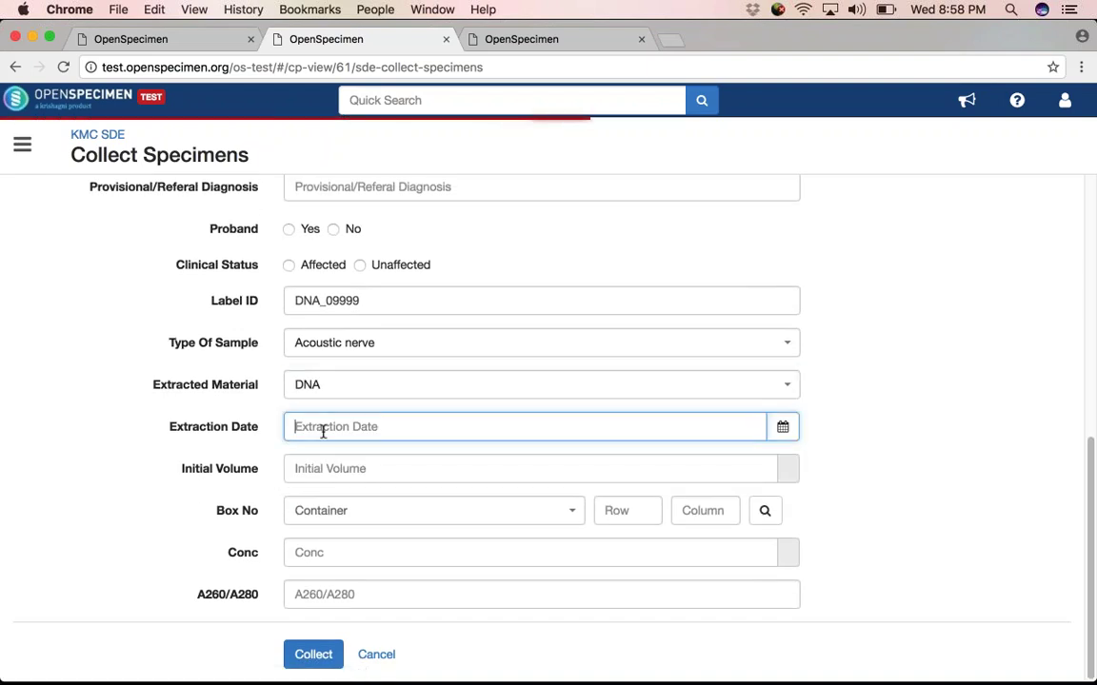
type("01-01-2016")
key("Tab")
type("1-0")
key("BackSpace")
key("BackSpace")
type("5")
Step: Choose BOX-KP as the storage container for the specimen, leaving its position empty
key("Tab")
key("space")
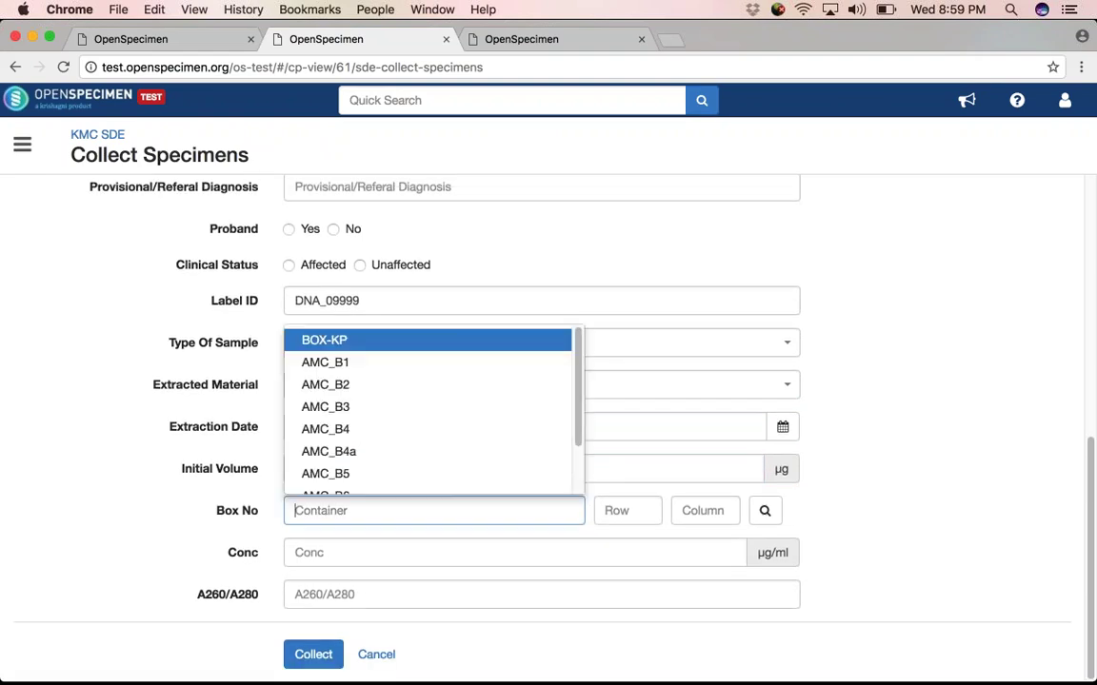
left_click(357, 342)
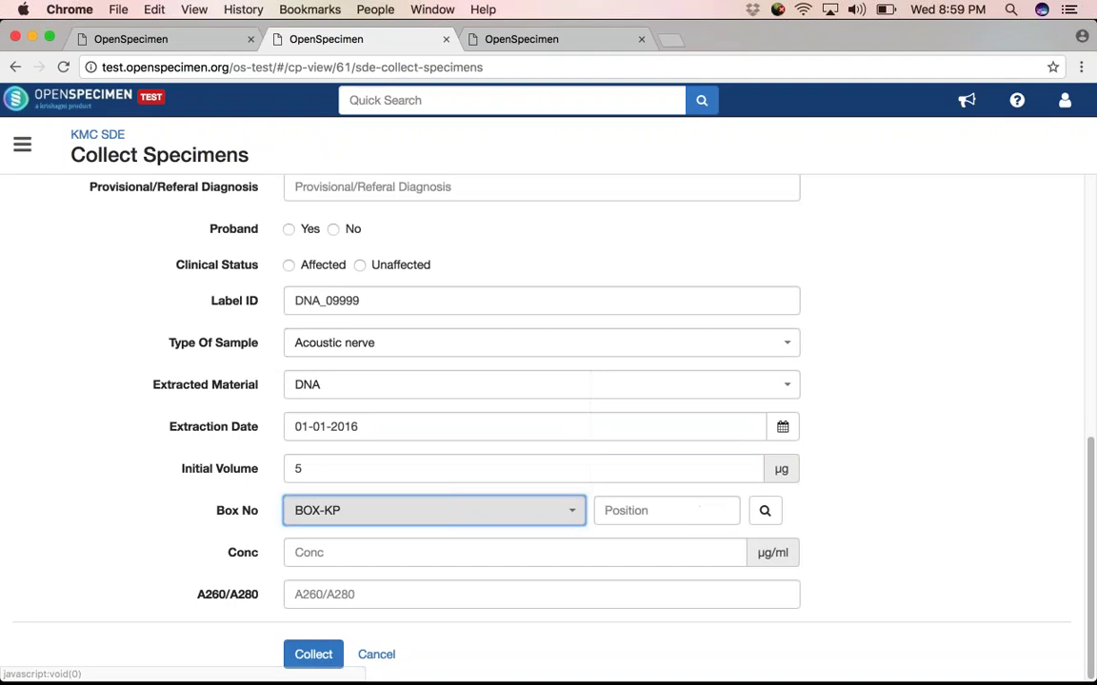
Step: Set the concentration to 0.5 µg/ml and A260/A280 to 0.2, and try to submit the collection form
left_click(332, 559)
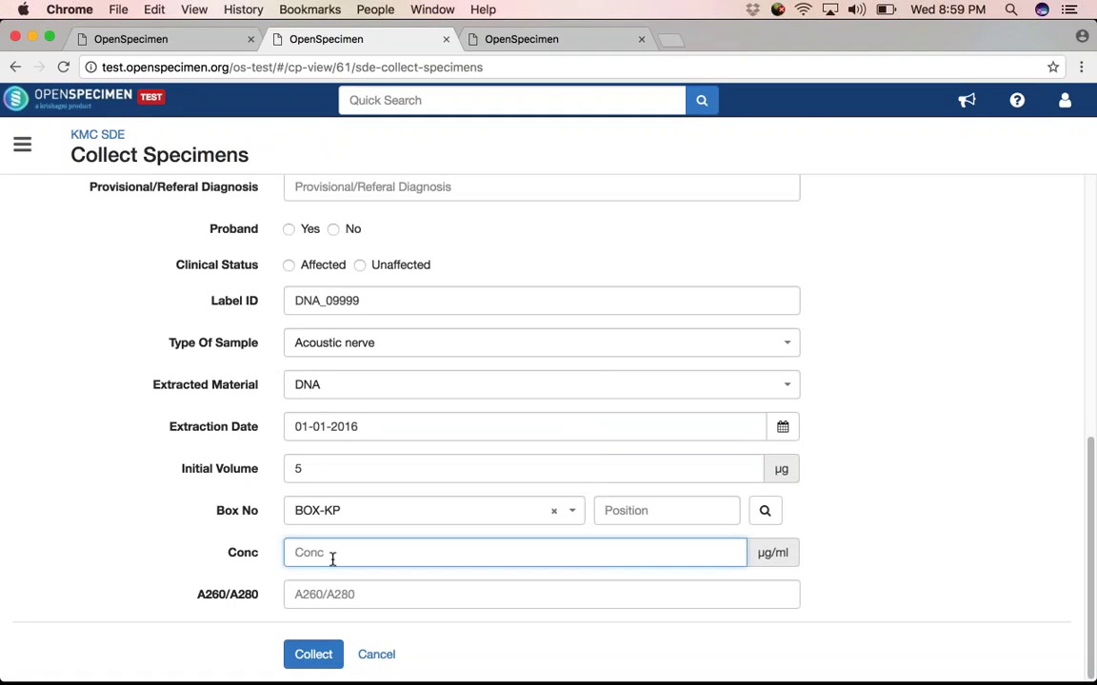
type(".5")
type("5")
key("BackSpace")
type("0")
key("Tab")
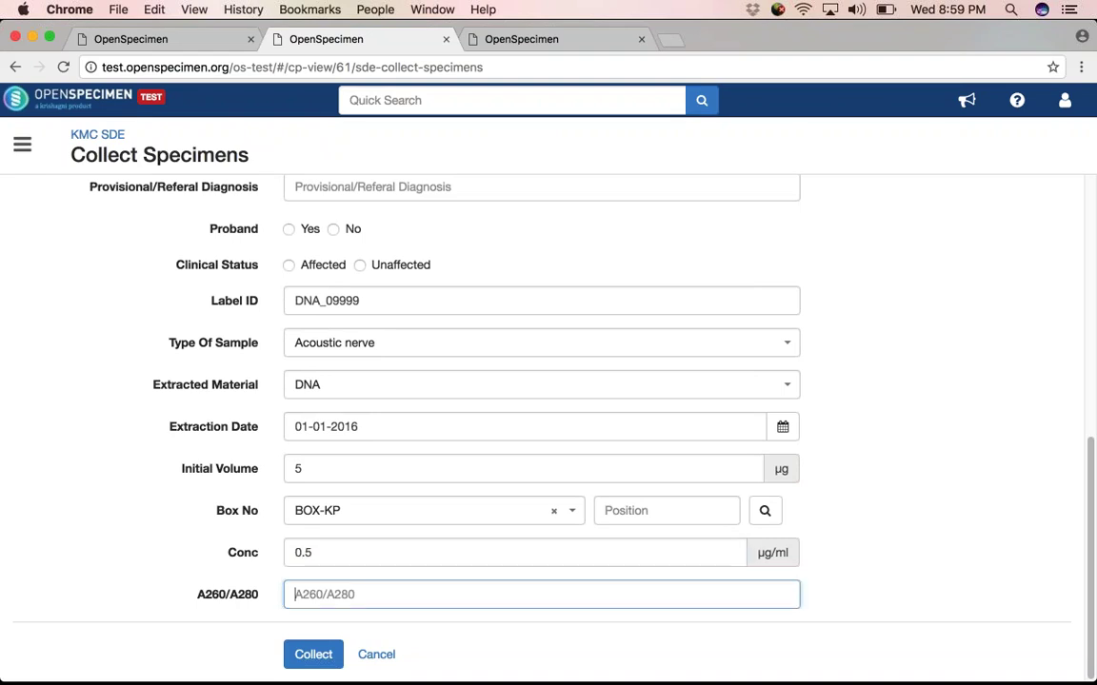
type("0.2")
left_click(314, 653)
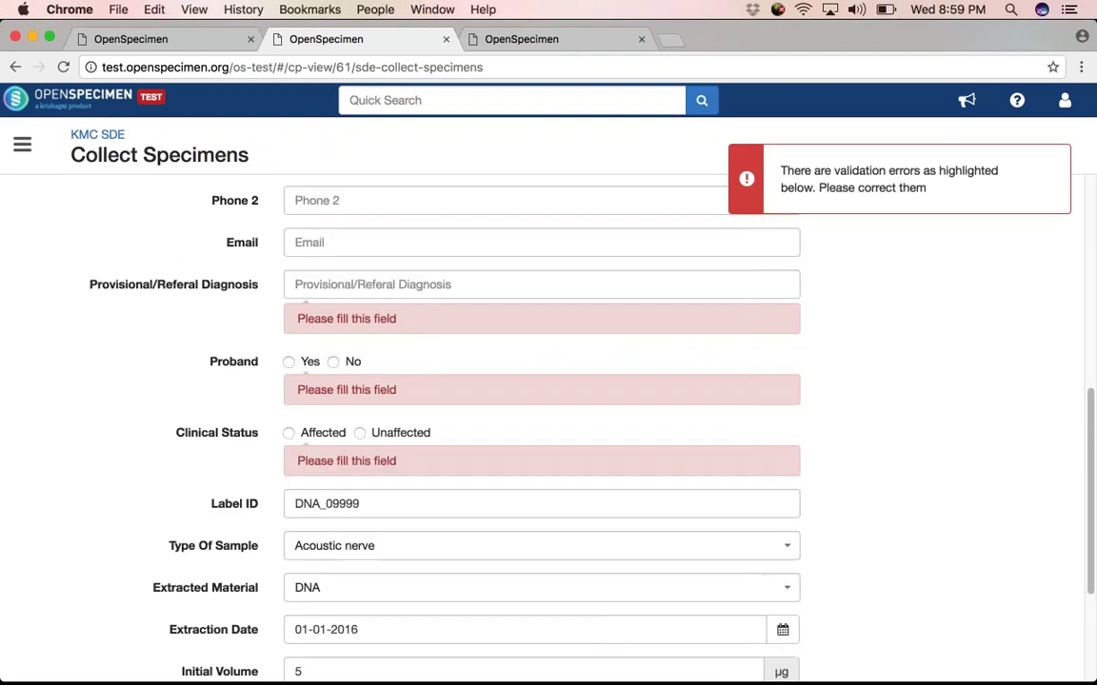
Step: Enter Leukemia as the provisional diagnosis, set Proband to Yes and Clinical Status to Affected, and try submitting again
type("Leukema")
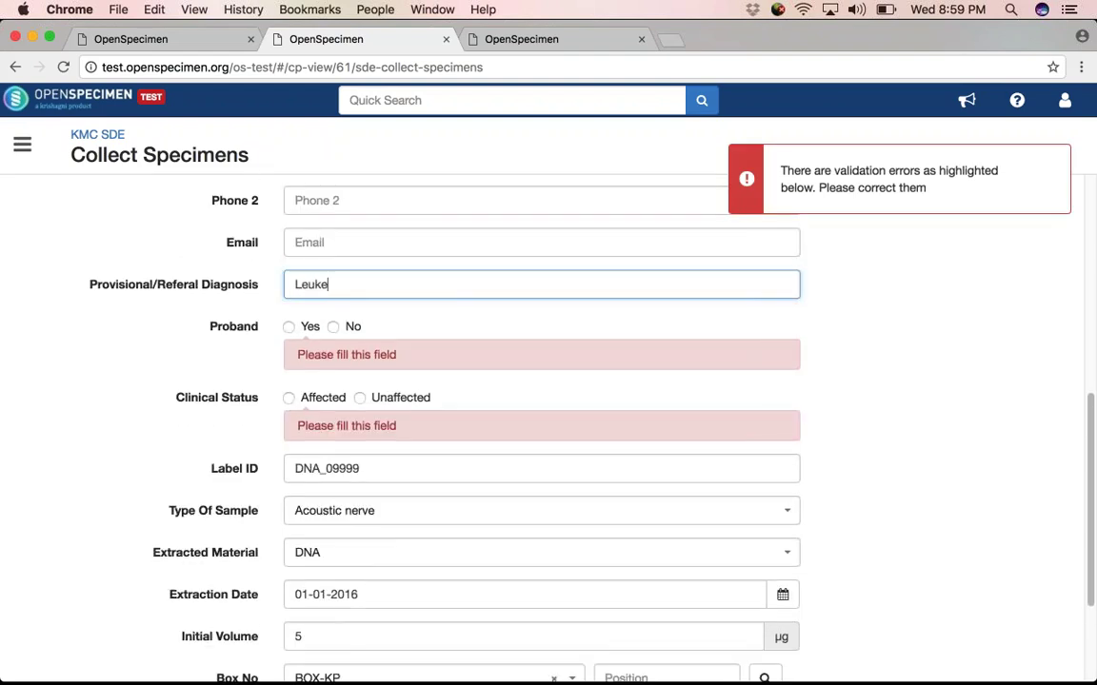
key("BackSpace")
type("ia")
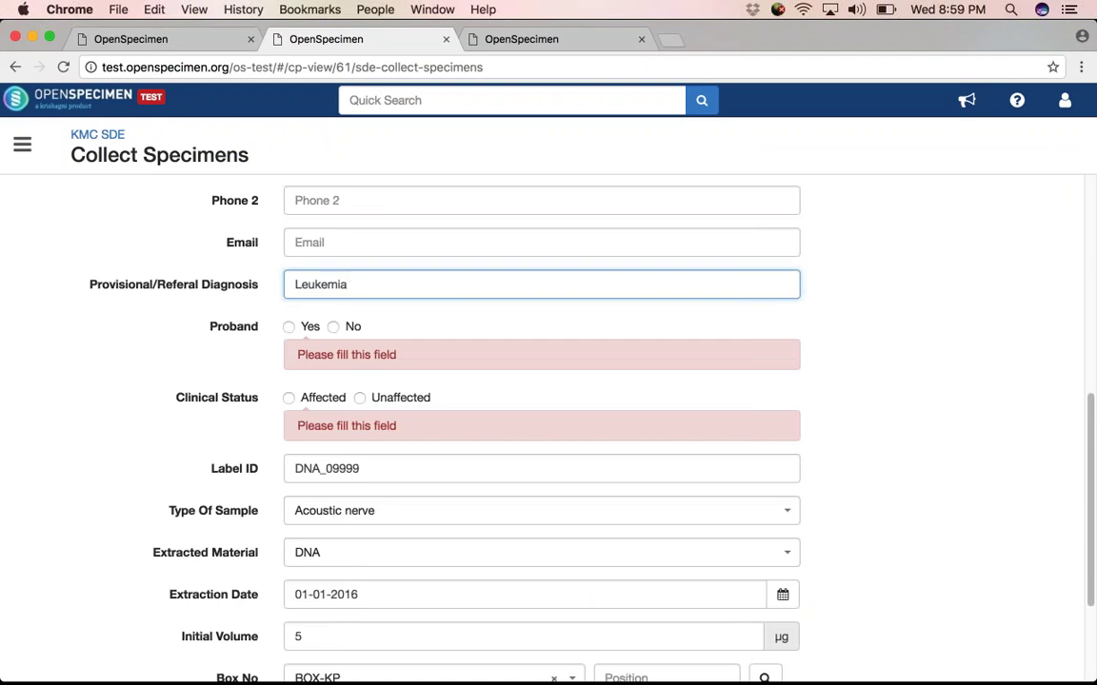
left_click(289, 328)
left_click(289, 363)
scroll(295, 429, "down", 3)
left_click(312, 655)
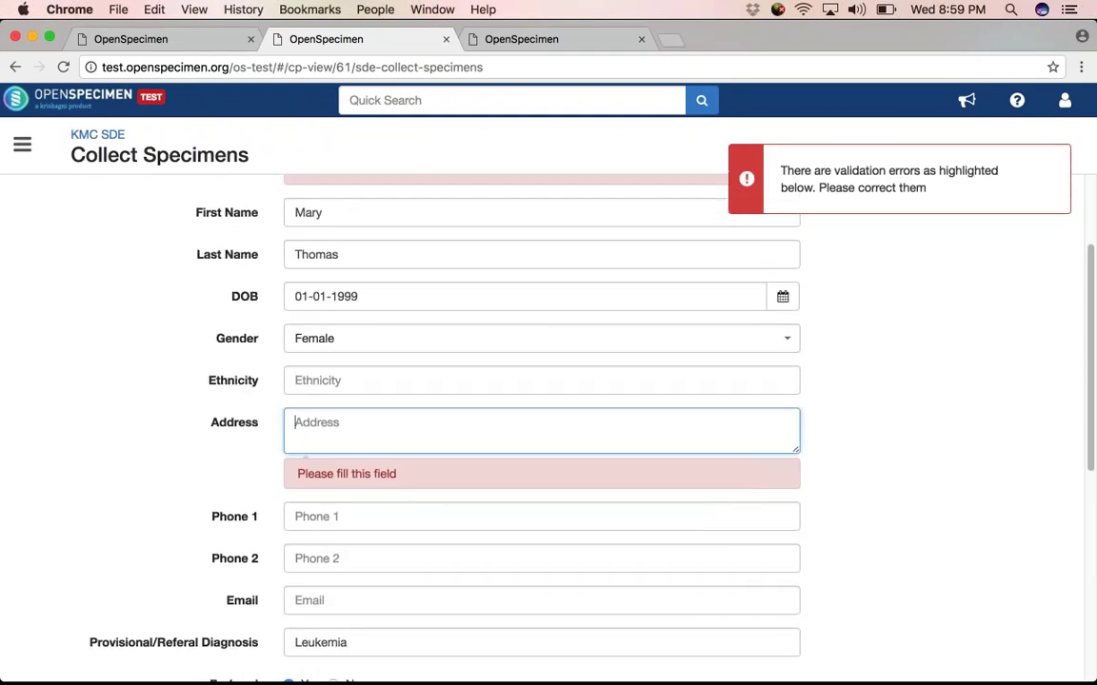
Step: Fill in the participant's address and choose Kasturba Hospital as the hospital name
type("Pune")
scroll(377, 430, "up", 3)
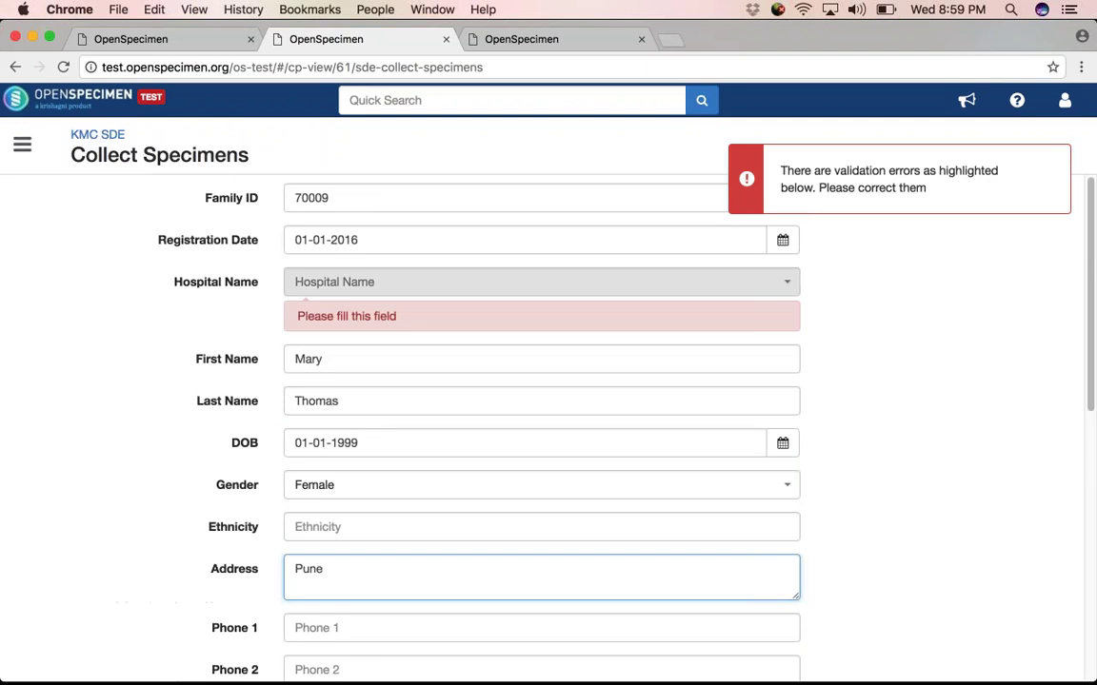
left_click(326, 282)
left_click(318, 313)
left_click(318, 335)
Step: Enter the participant's Kasturba Hospital ID and submit the form to collect the specimen
type("K9999")
scroll(320, 336, "down", 6)
left_click(313, 654)
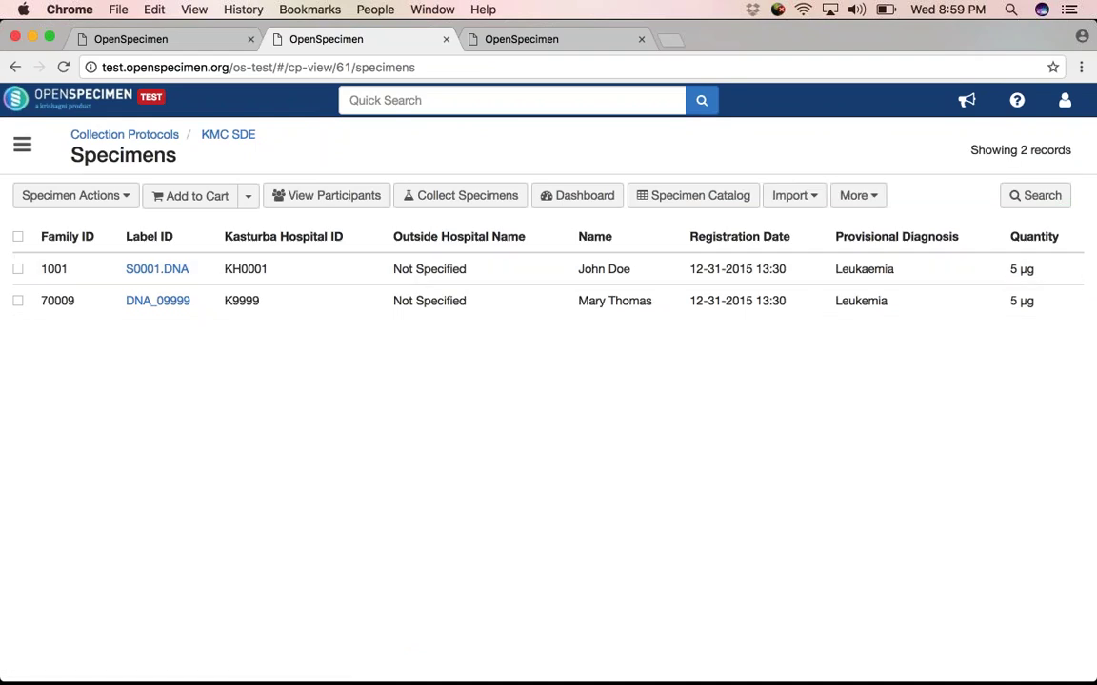
Step: Review the details of specimen S0001.DNA, its participant's overview and the specimens of the unplanned visit
left_click(152, 272)
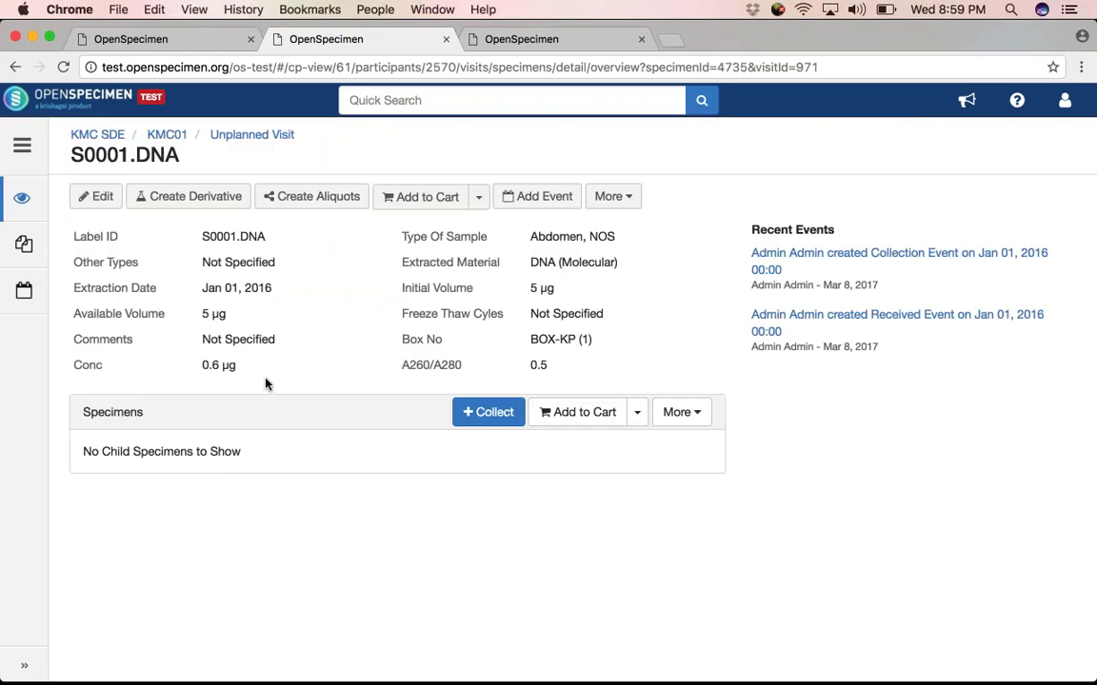
left_click(168, 136)
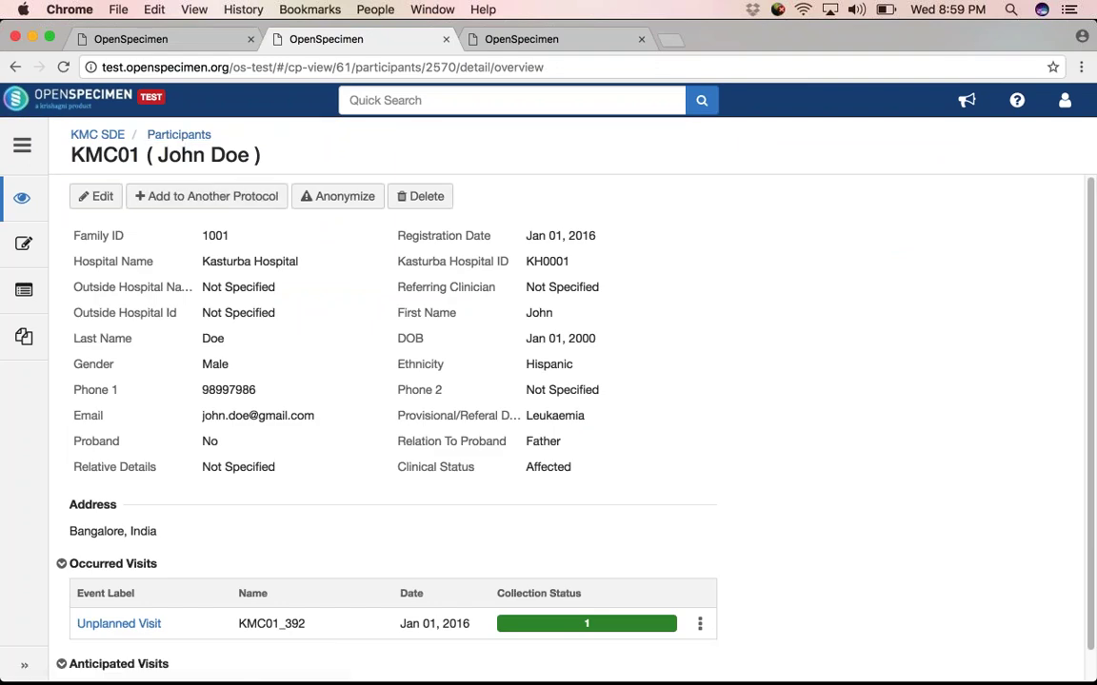
scroll(238, 433, "down", 1)
left_click(119, 592)
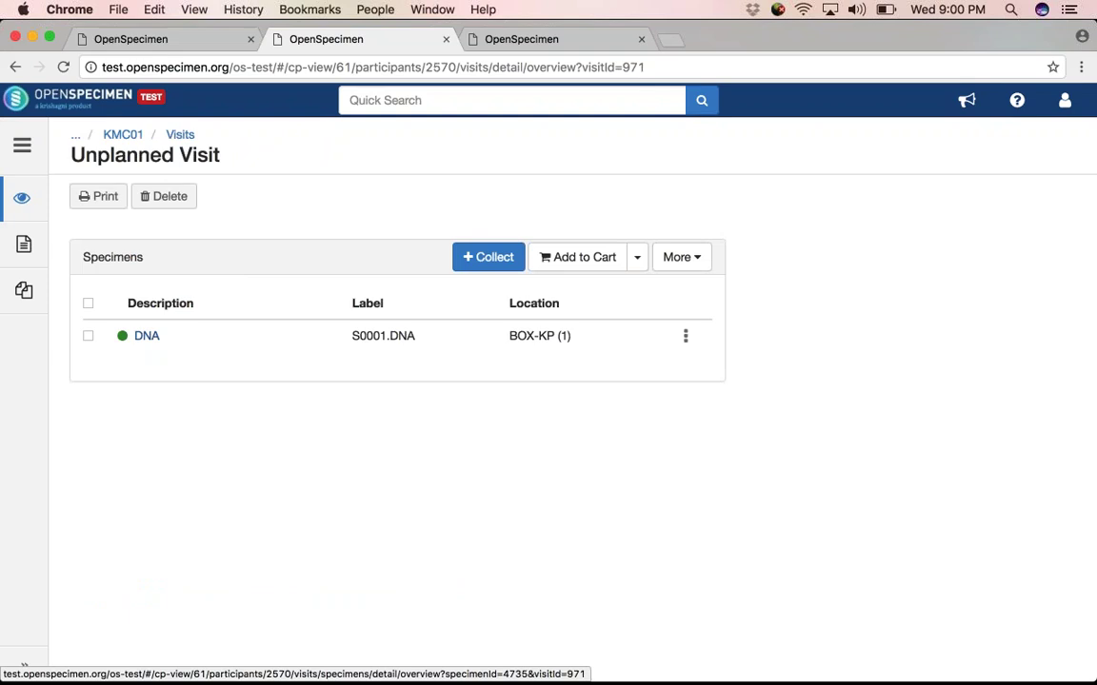
key("super+Tab")
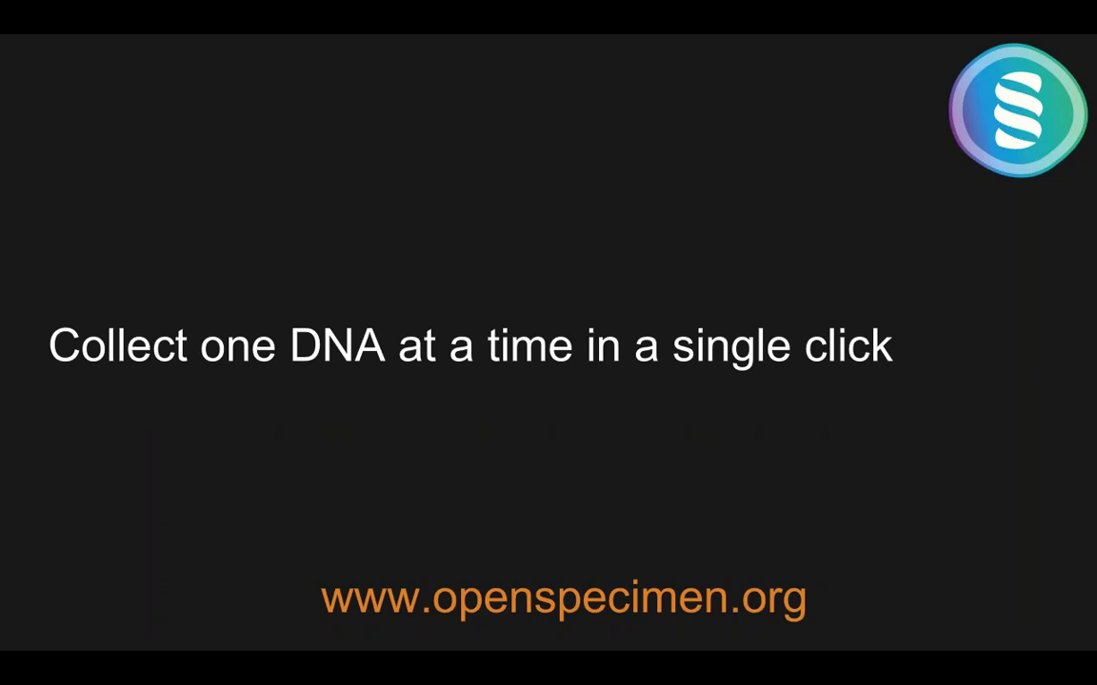
key("Right")
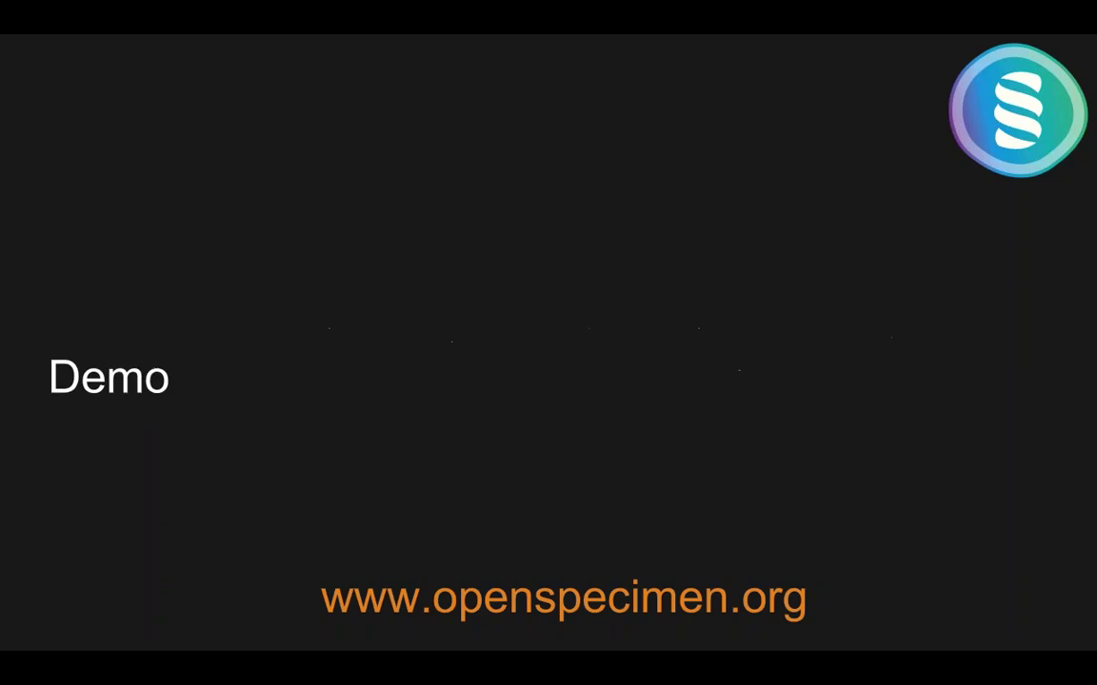
key("Right")
key("super+Tab")
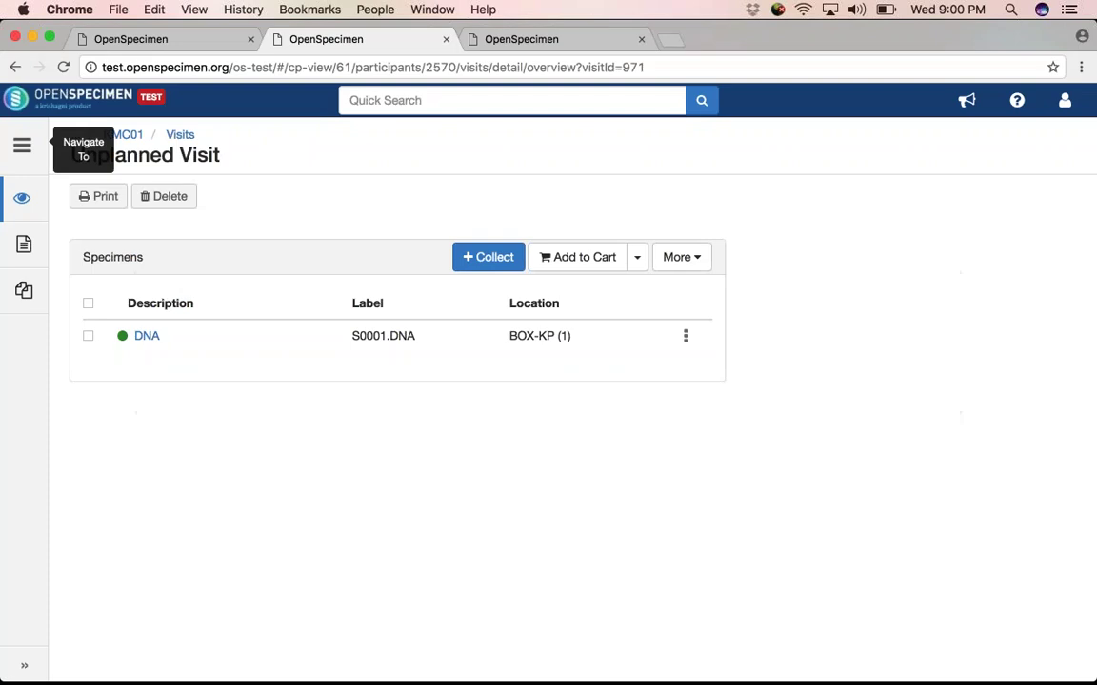
Step: Return to the collection protocols and open the participants list of Breast surgery collections
left_click(22, 144)
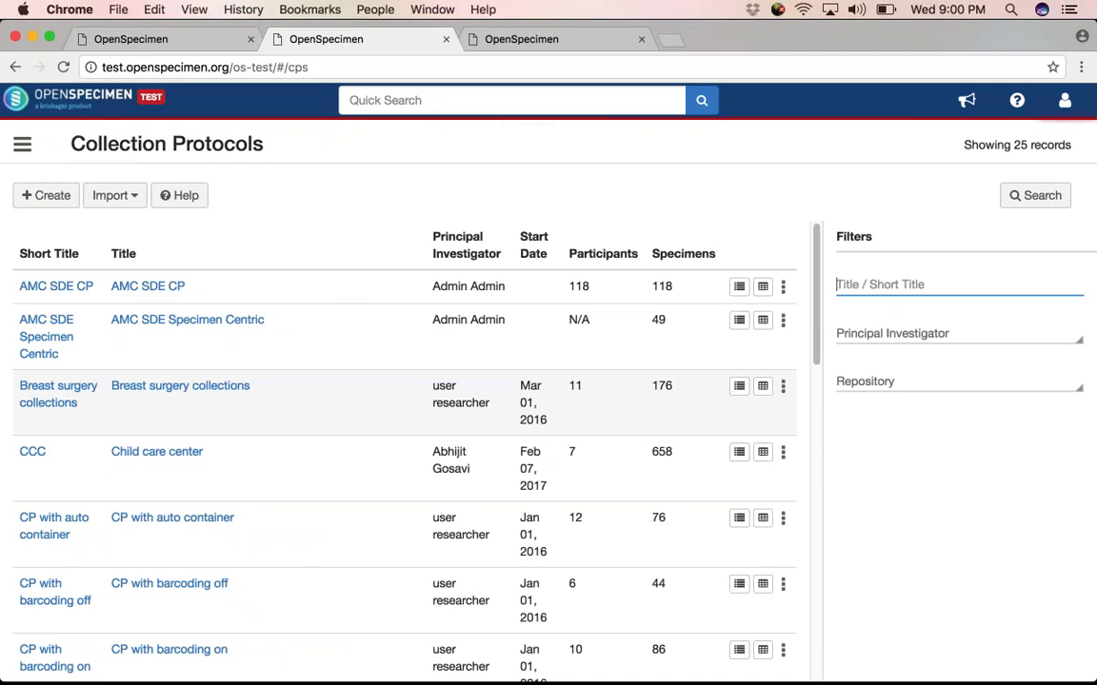
left_click(782, 388)
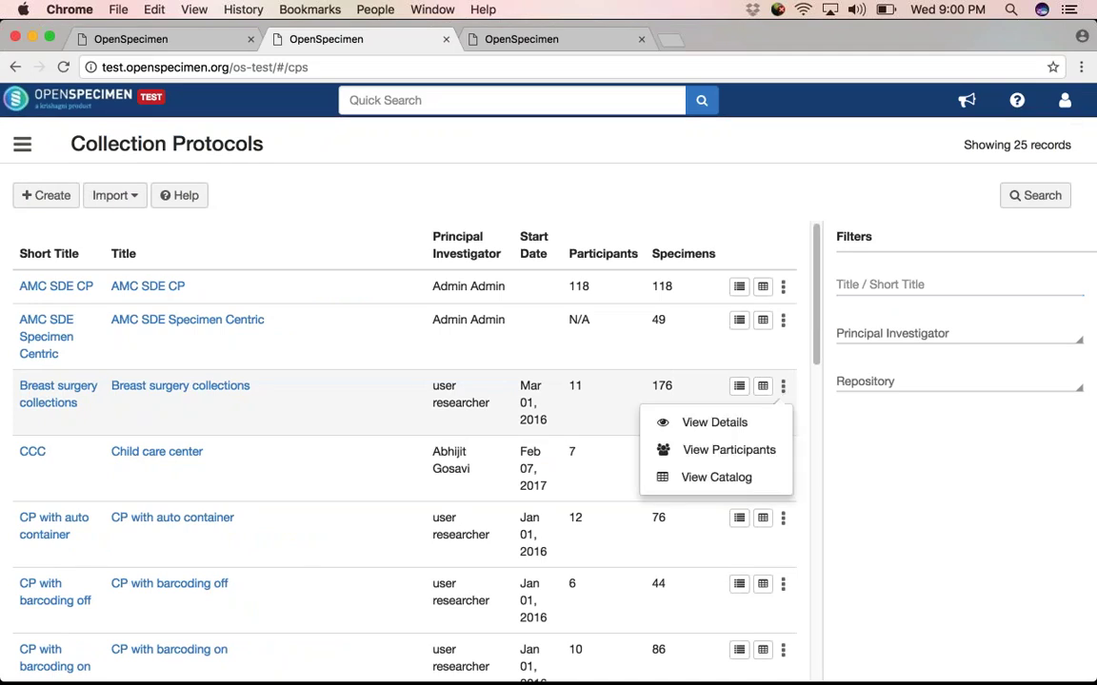
left_click(762, 452)
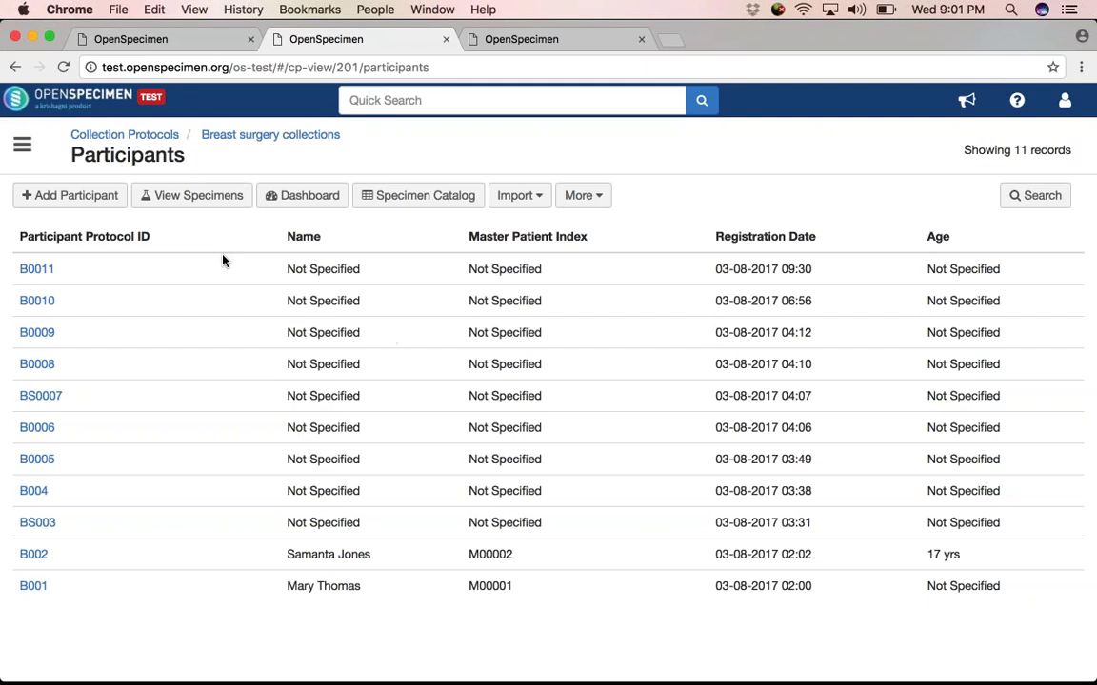
Step: Register a new participant in Breast surgery collections by entering the PPID and keeping the default gender and registration date
left_click(91, 198)
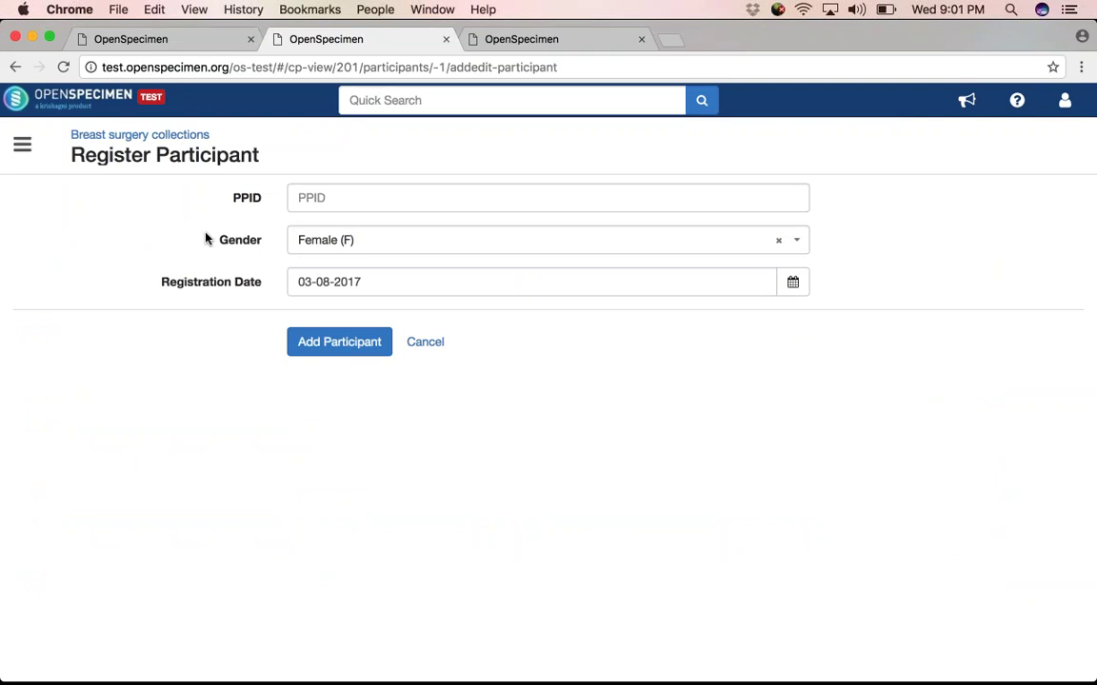
key("Tab")
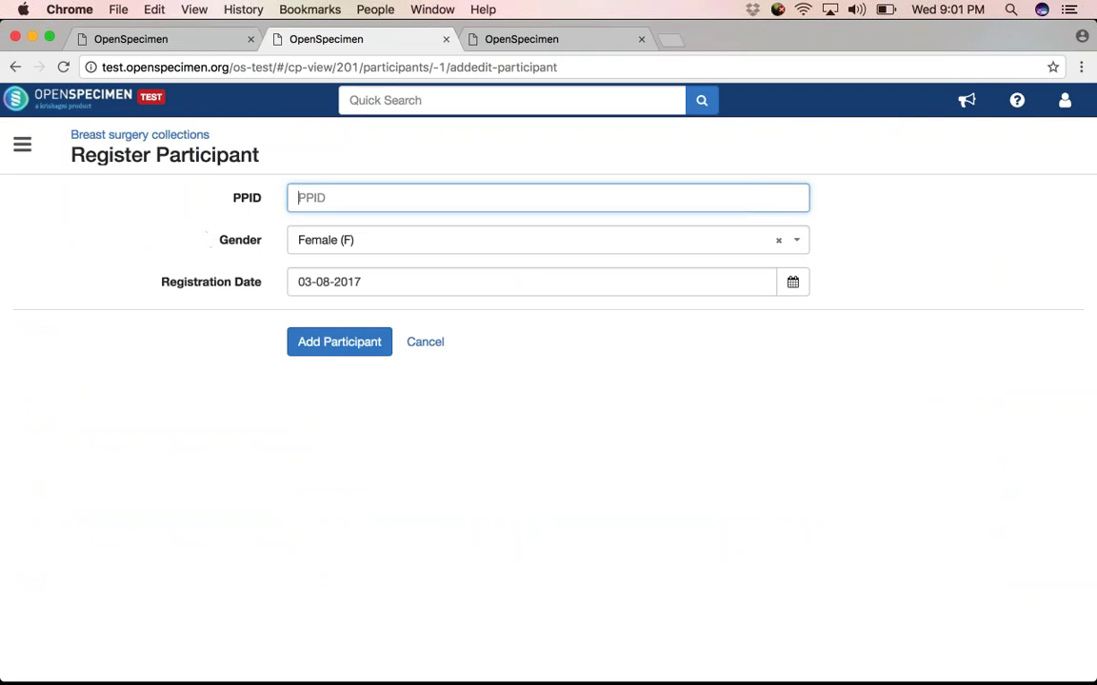
type("B9999")
left_click(356, 347)
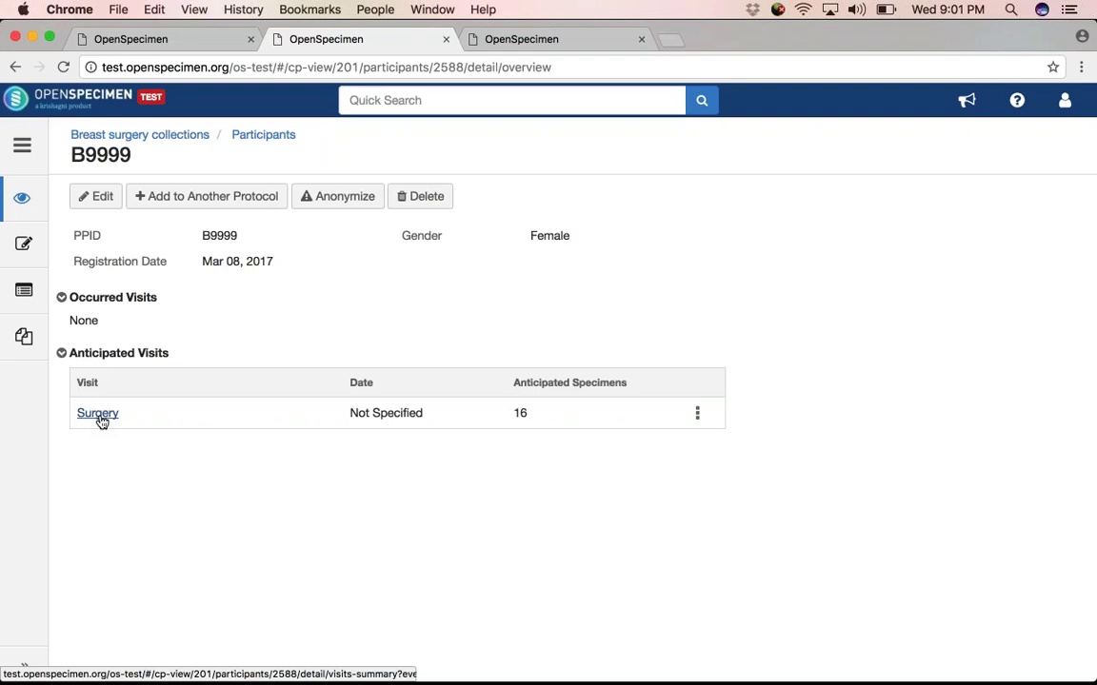
Step: Select all anticipated specimens of the participant's Surgery visit, open them for collection and review the collection form
left_click(99, 414)
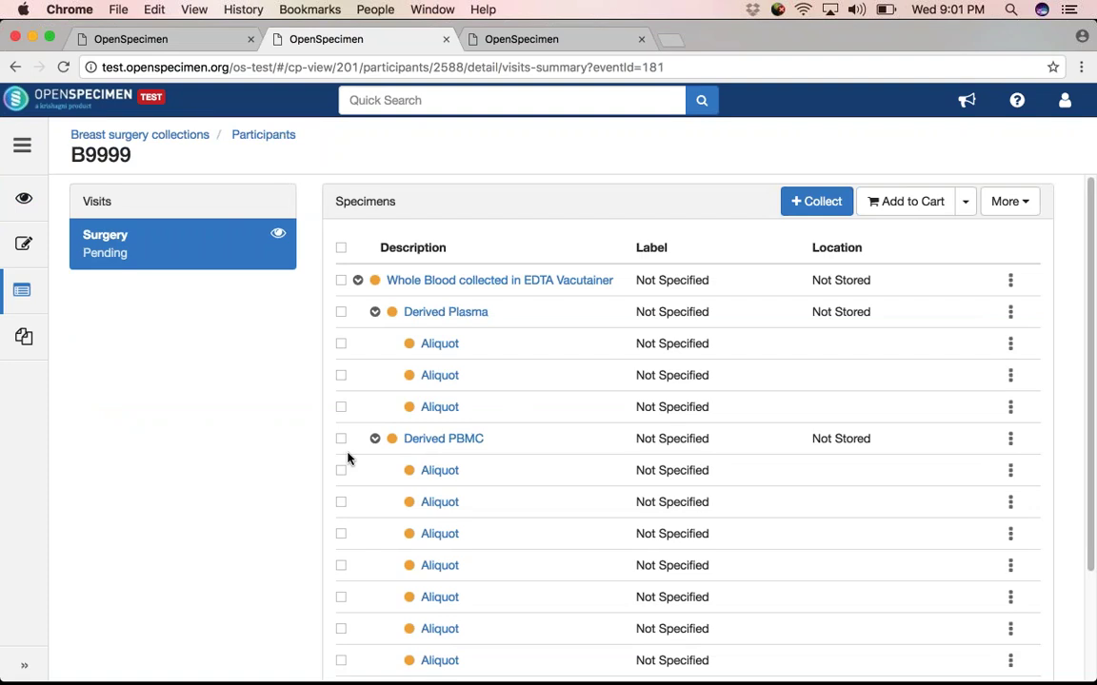
left_click(341, 247)
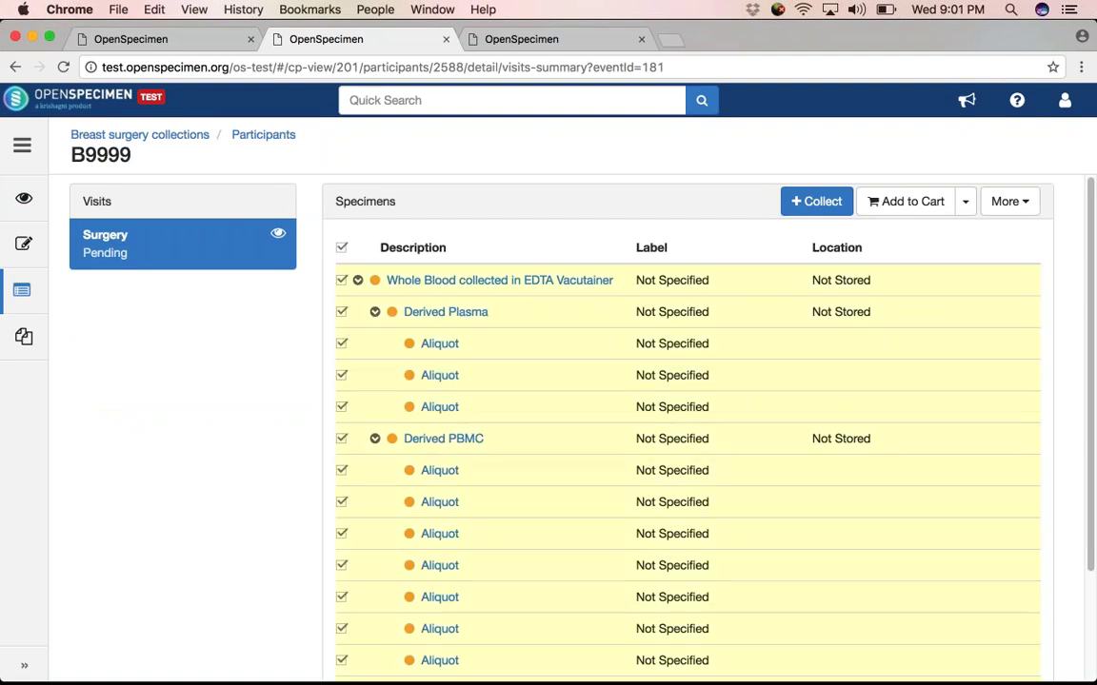
left_click(811, 203)
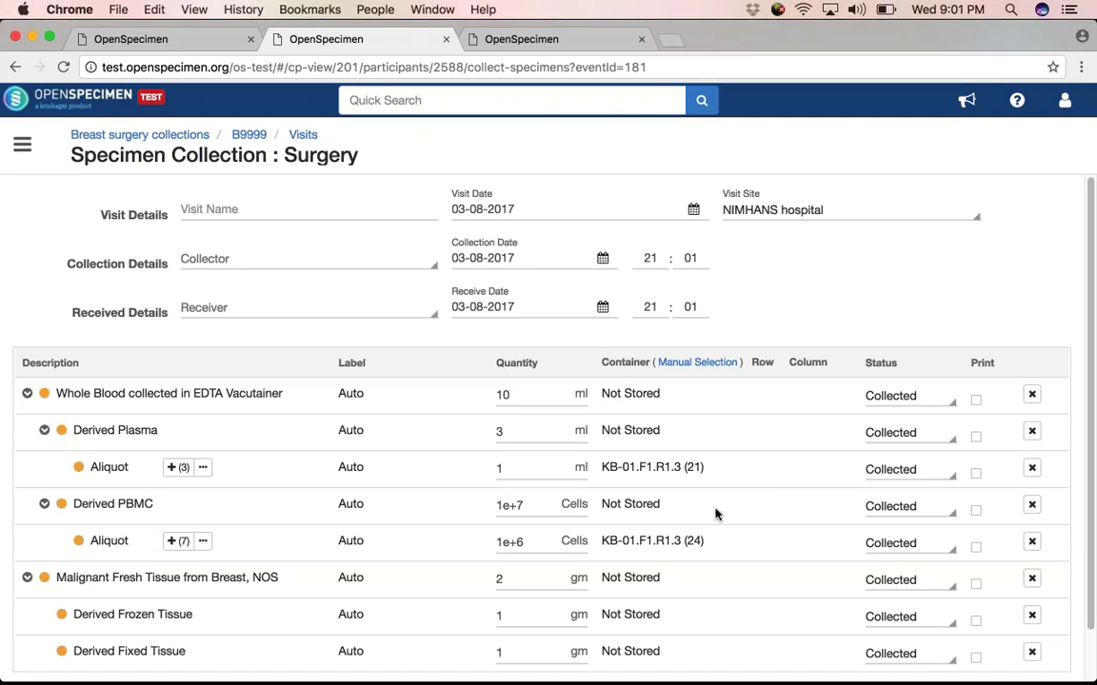
scroll(716, 511, "down", 2)
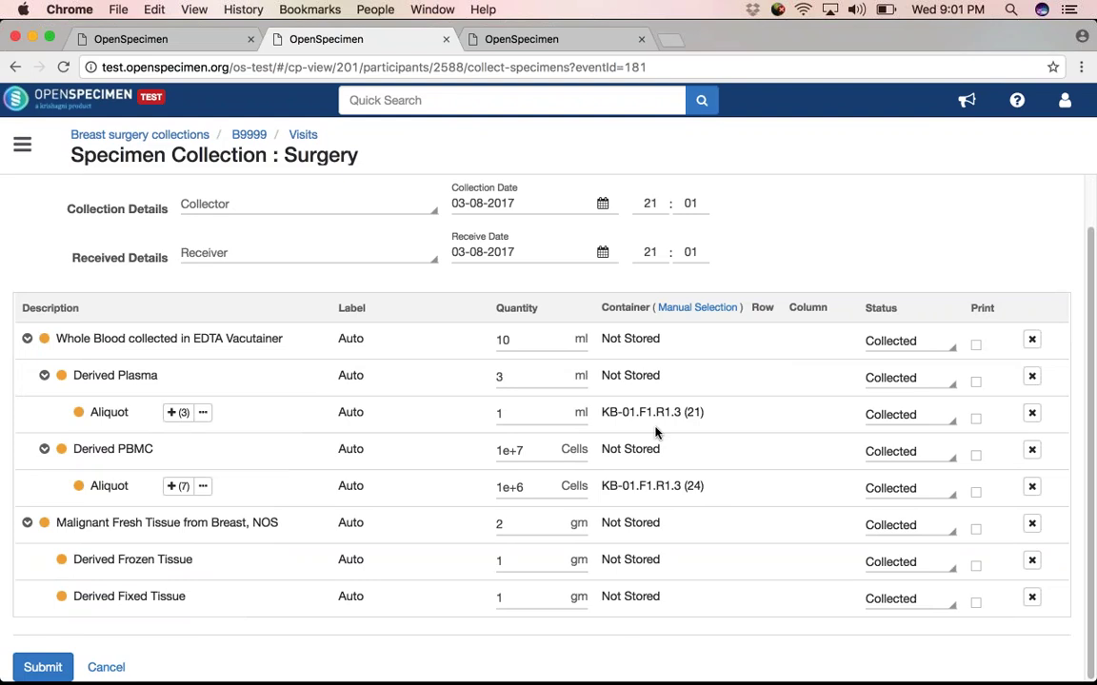
scroll(655, 433, "up", 2)
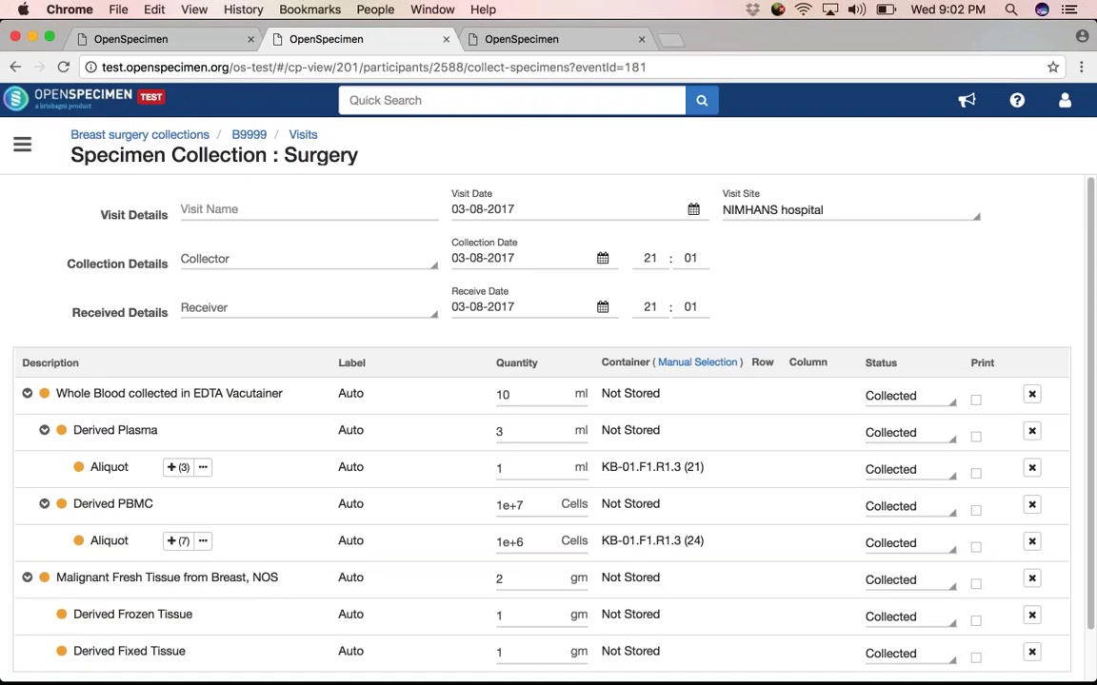
Step: Submit the Surgery specimen collection form and review the event tables for plasma aliquots, PBMC aliquots, and frozen and fixed tissue derivatives
scroll(548, 400, "down", 2)
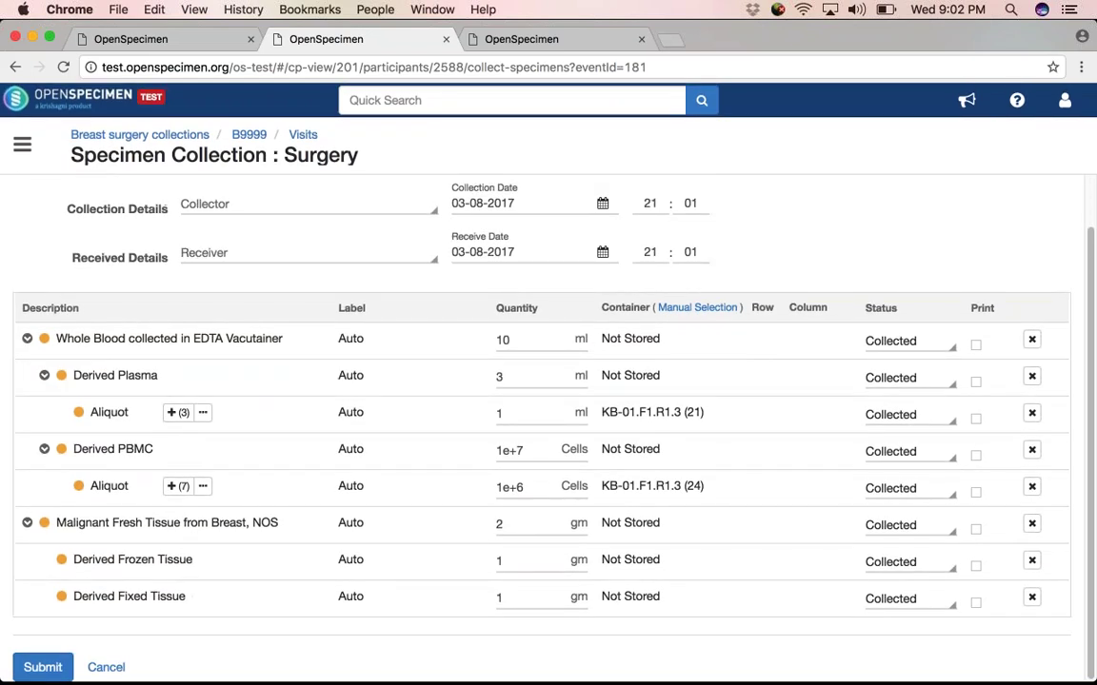
left_click(40, 666)
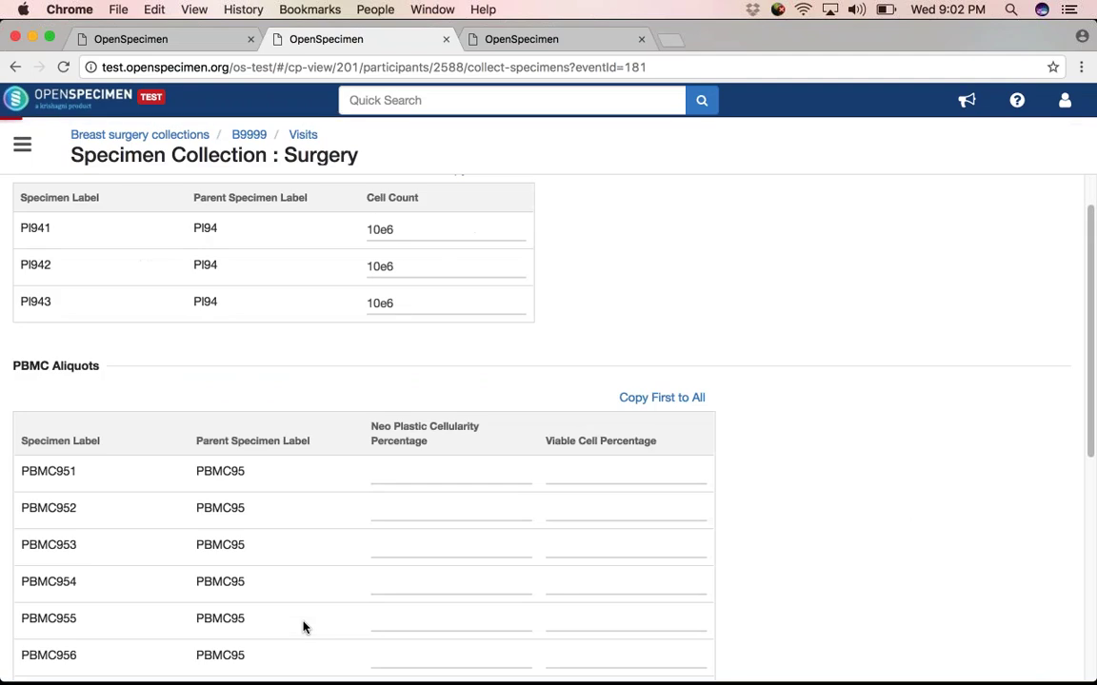
scroll(303, 626, "up", 2)
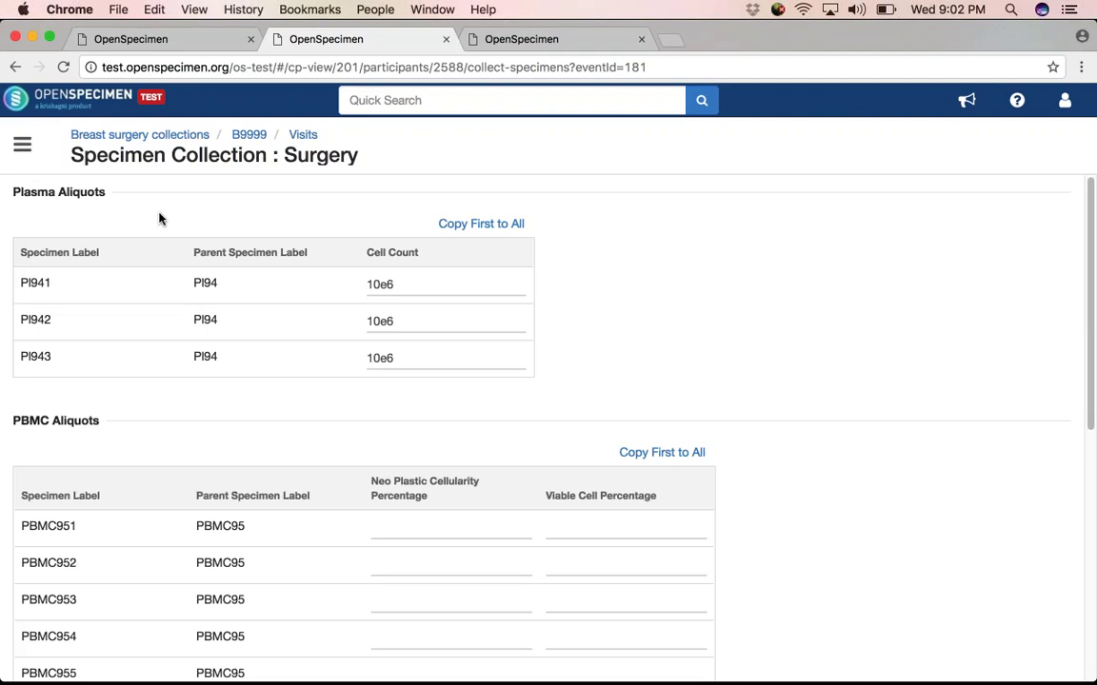
scroll(159, 218, "down", 4)
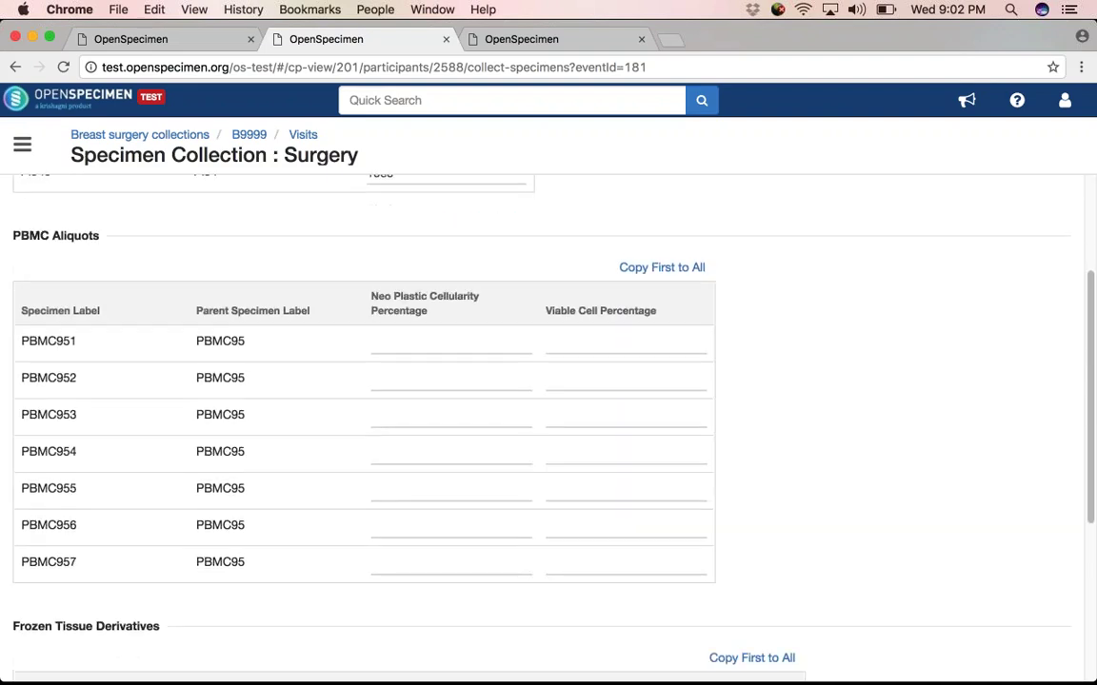
scroll(167, 465, "down", 4)
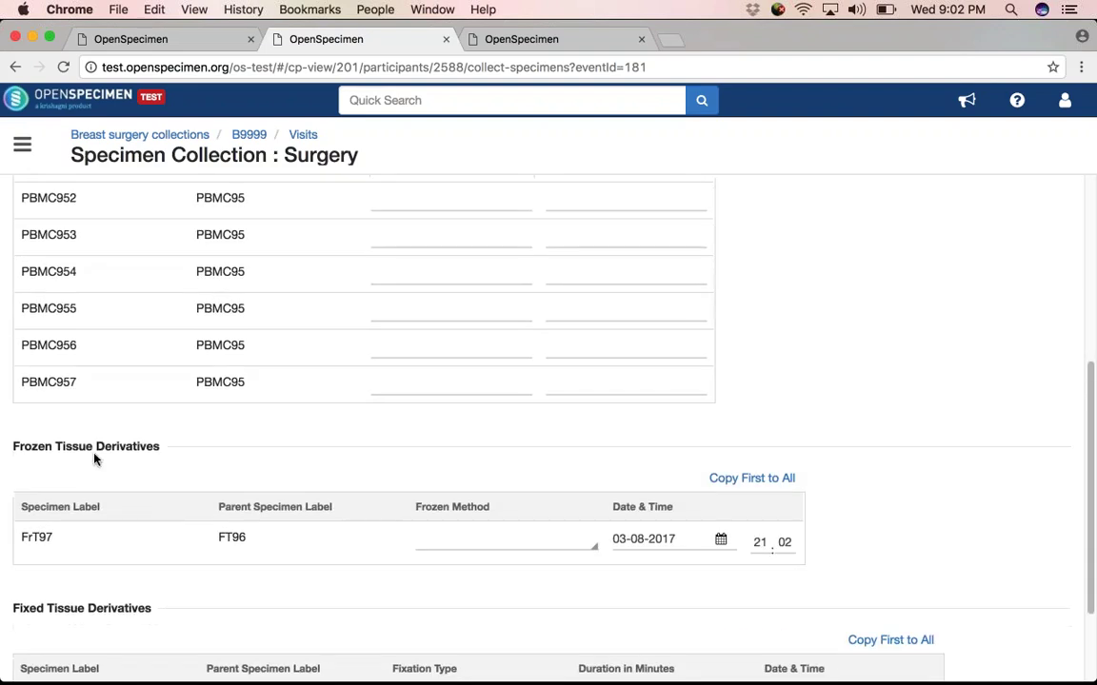
scroll(163, 514, "down", 3)
scroll(164, 514, "up", 9)
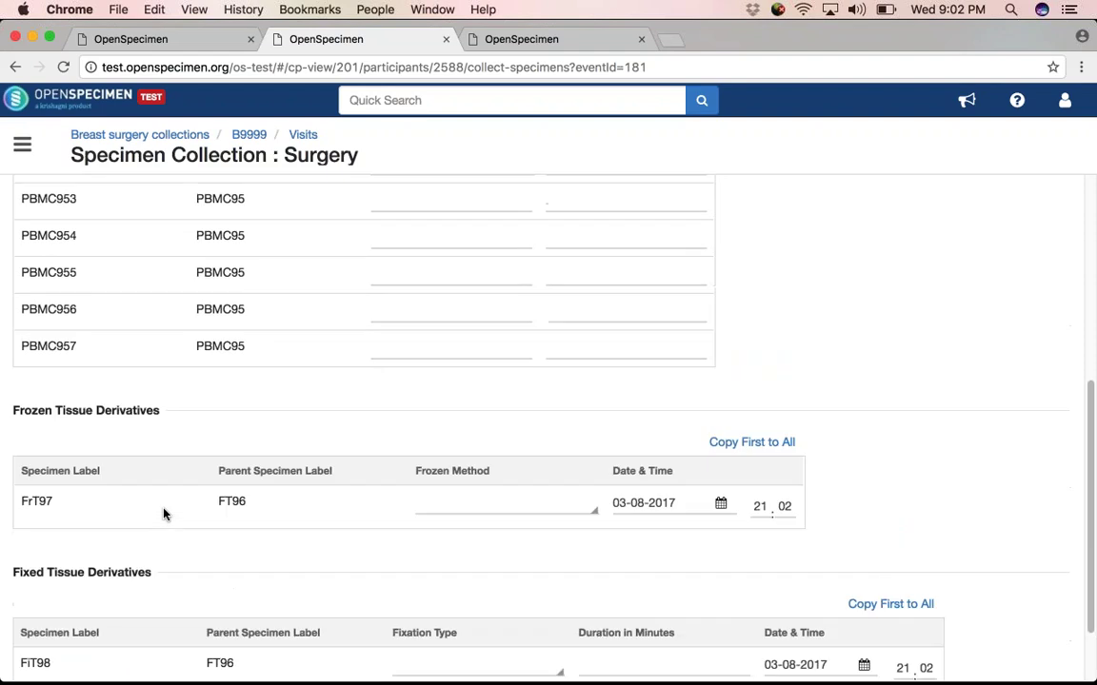
scroll(164, 514, "up", 2)
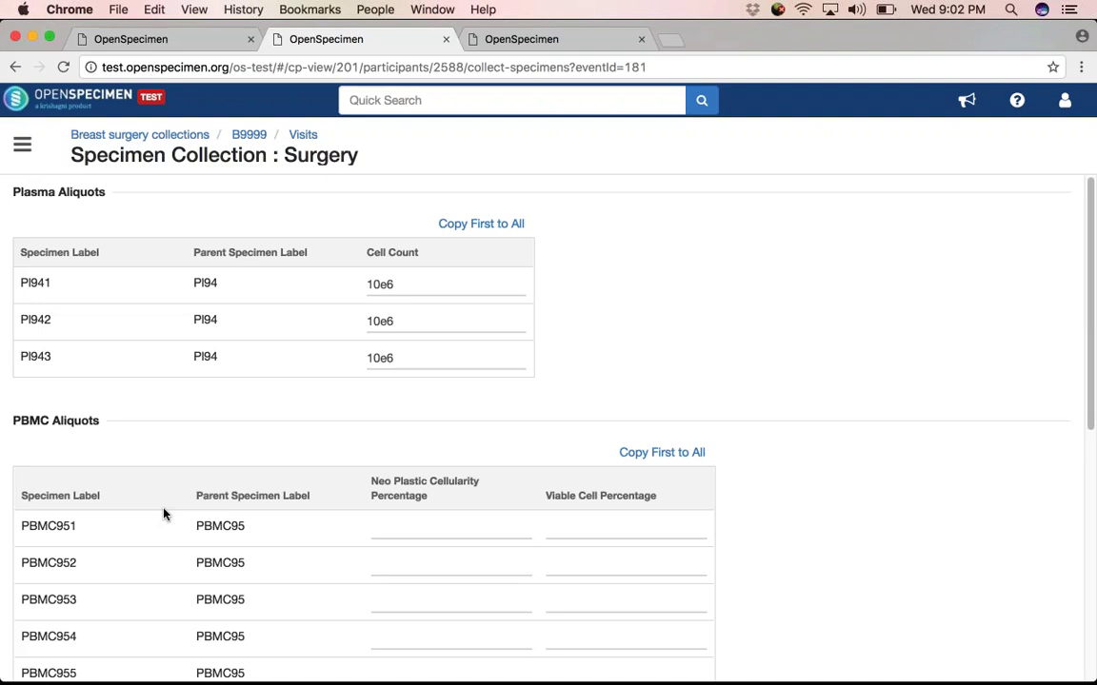
Step: Set PBMC951's neoplastic cellularity to 67 and viable cell percentage to 98, and copy both values to all PBMC aliquots
scroll(164, 514, "down", 3)
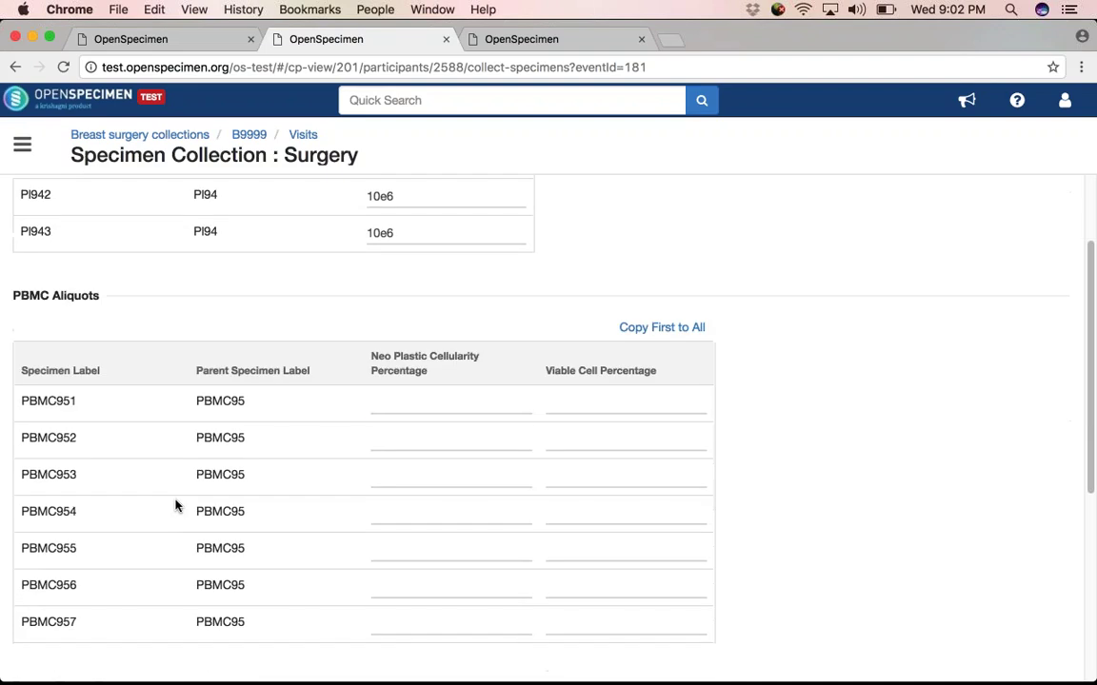
key("Tab")
type("67")
key("Tab")
type("98")
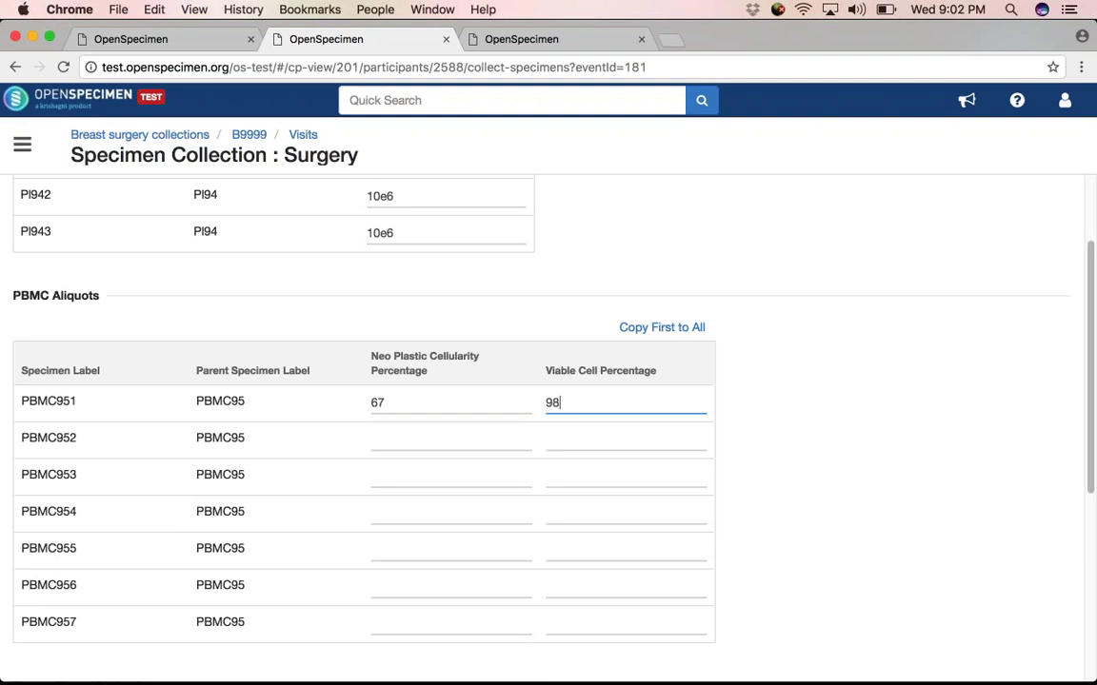
left_click(649, 328)
Step: Set the frozen tissue's method to Cryobath and the fixed tissue's fixation to Methanol for 15 minutes, and submit the event data
scroll(650, 328, "down", 3)
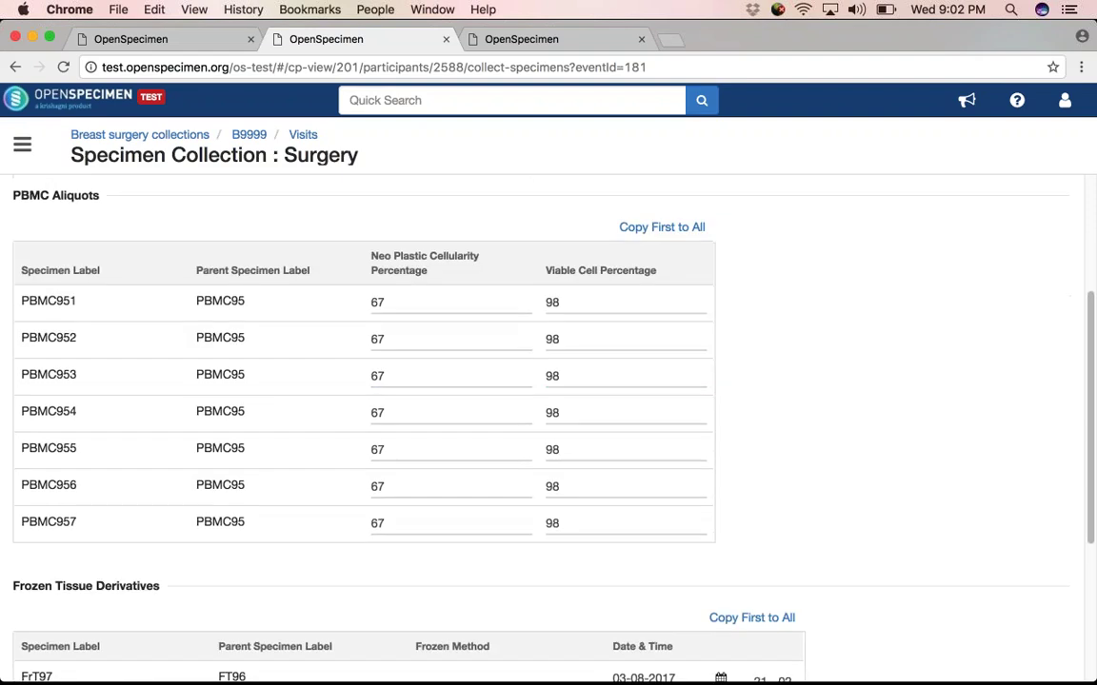
scroll(455, 421, "down", 8)
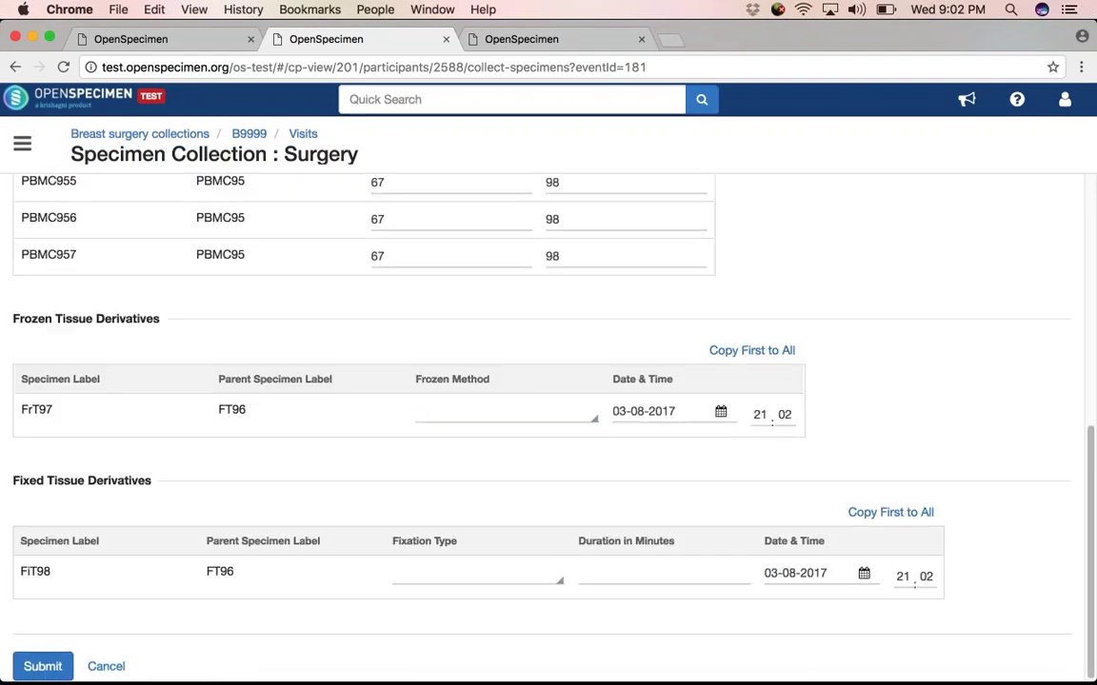
left_click(455, 419)
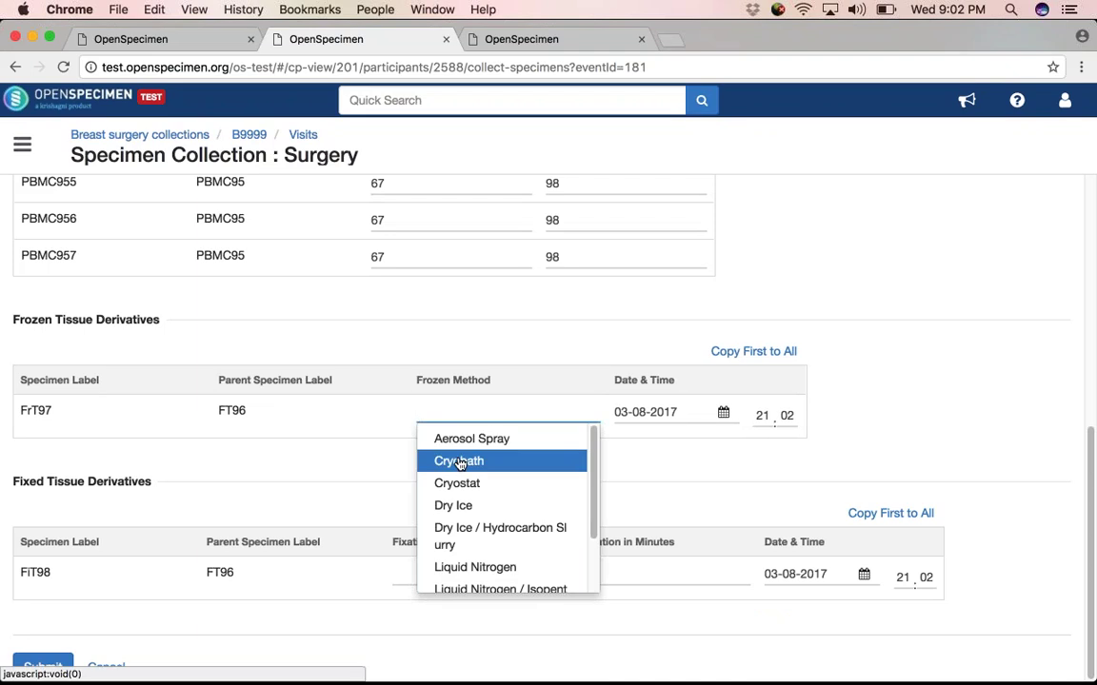
left_click(457, 460)
left_click(476, 577)
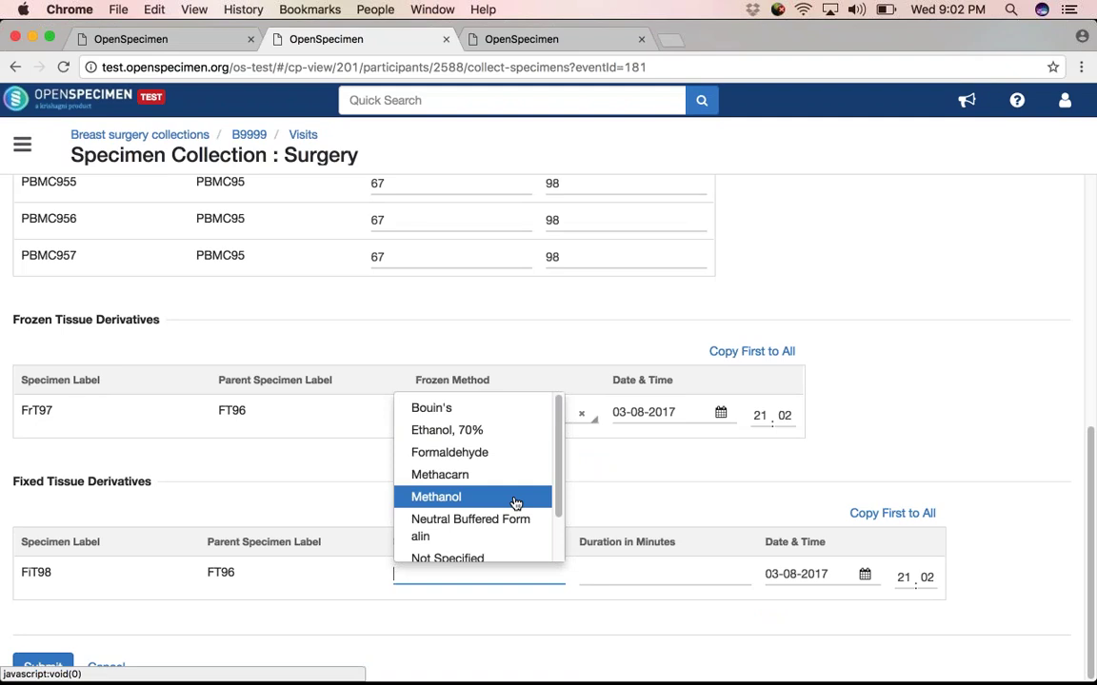
left_click(514, 498)
left_click(586, 575)
type("15")
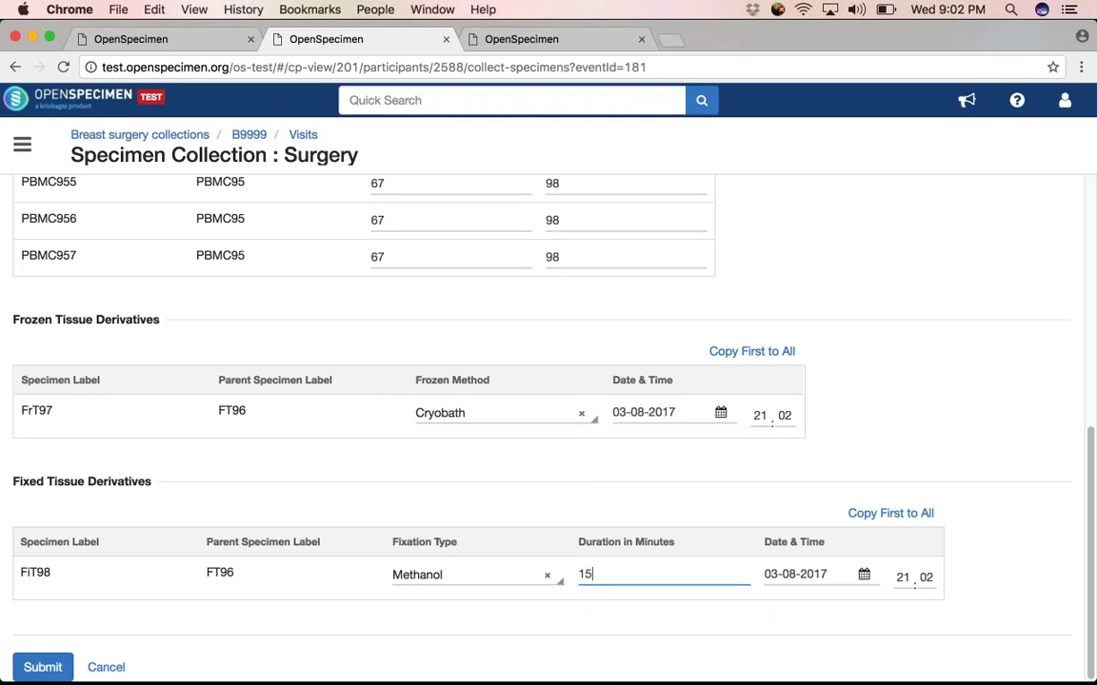
left_click(43, 667)
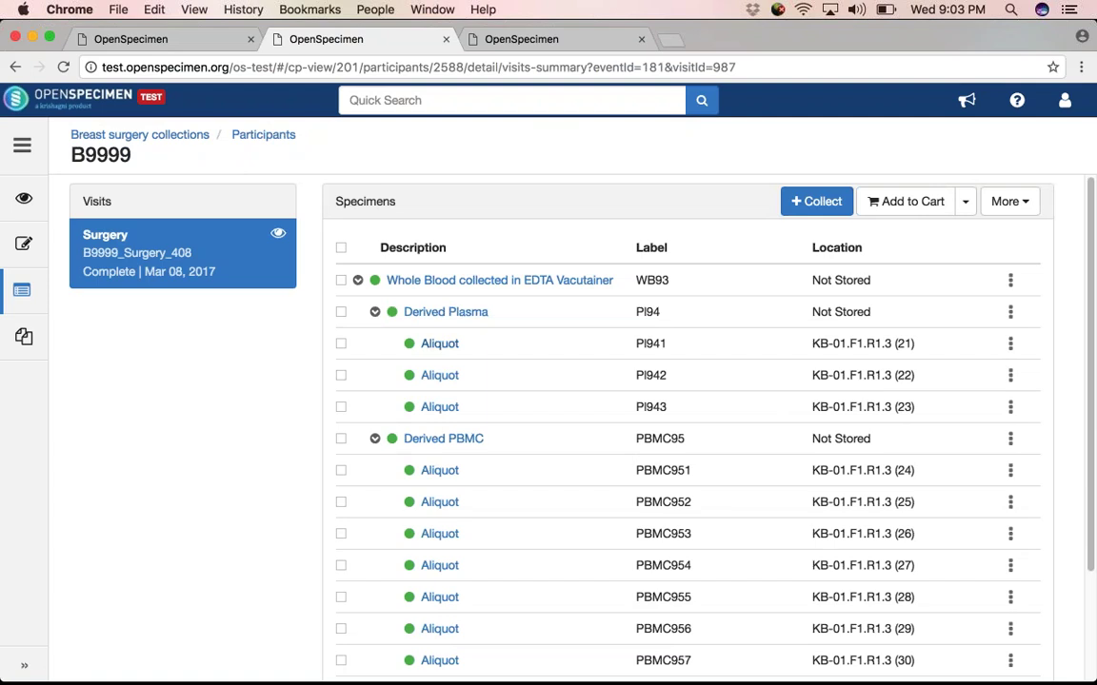
Step: Open the Derived Fixed Tissue specimen of the Surgery visit and view its Fixed Event record
scroll(886, 371, "down", 3)
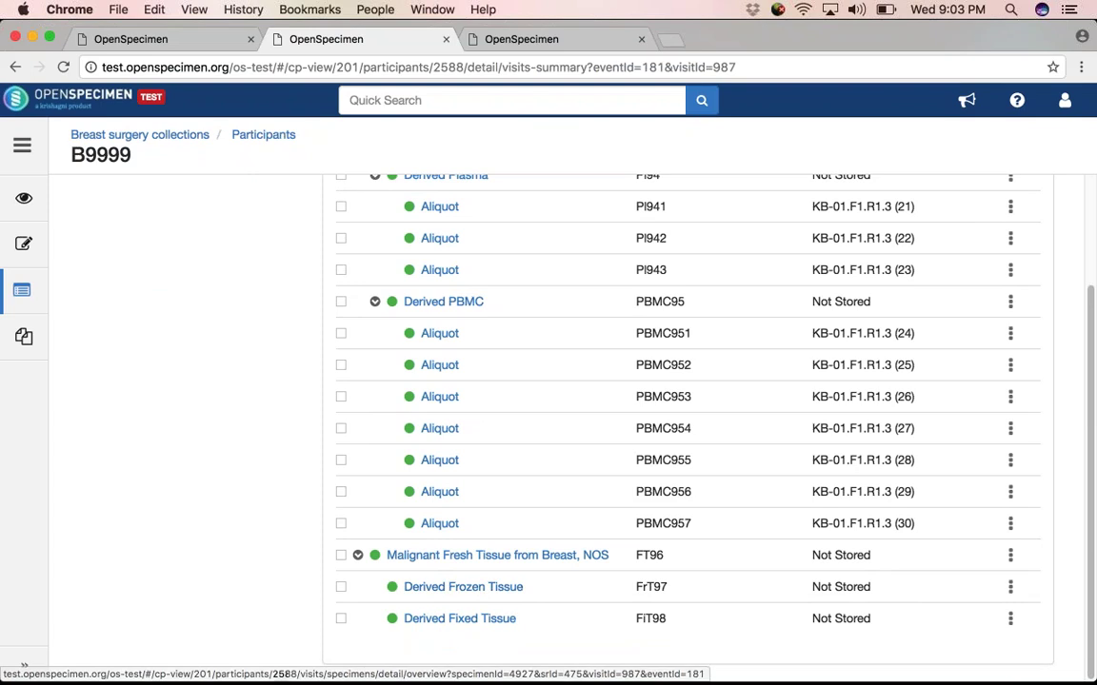
left_click(472, 618)
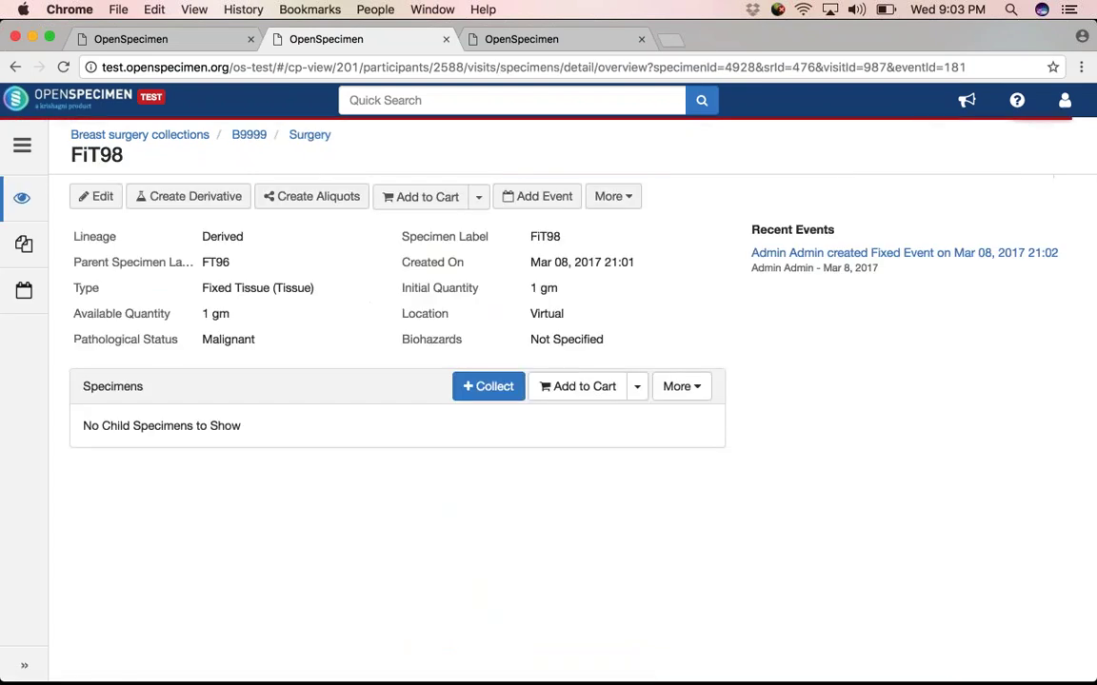
left_click(872, 261)
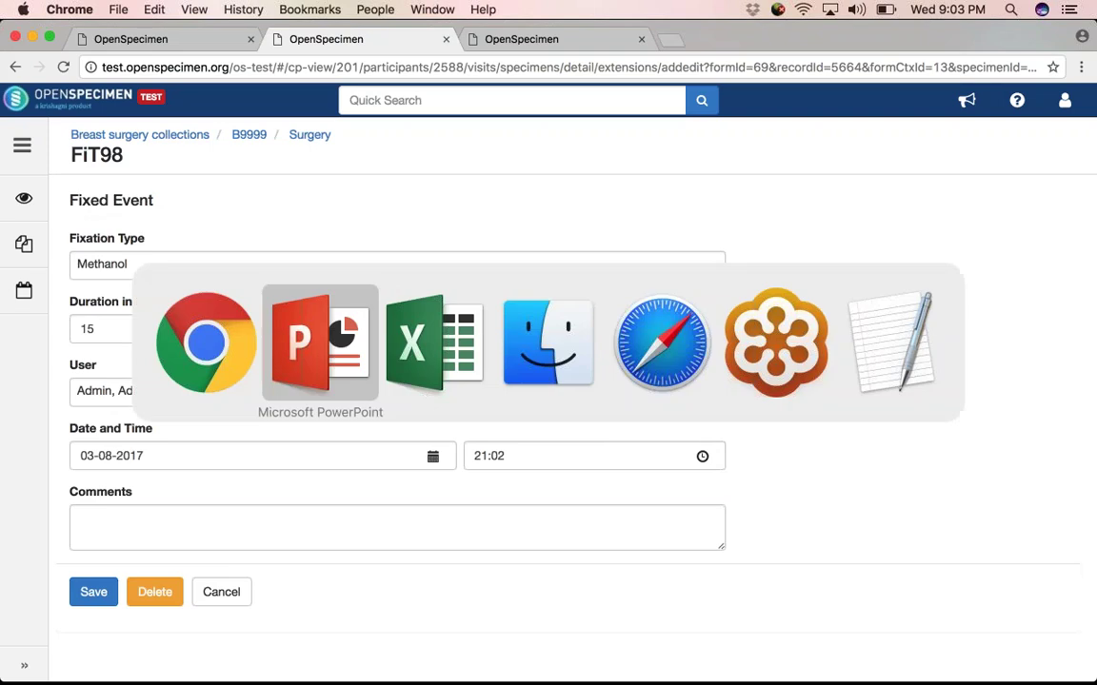
key("super+Tab")
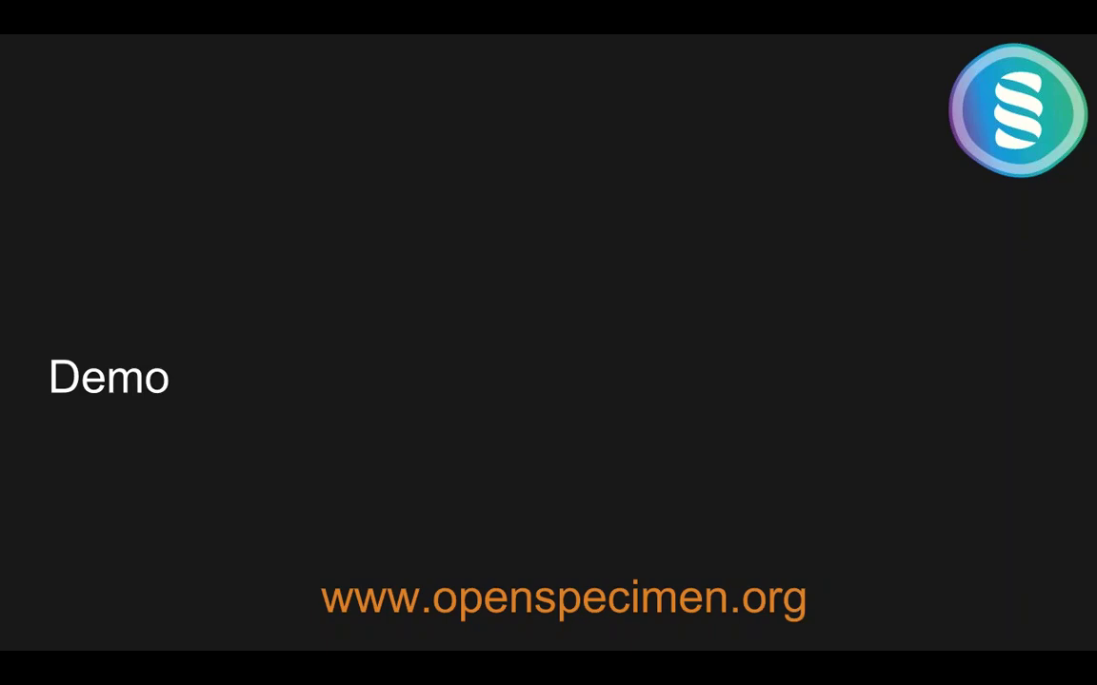
key("Right")
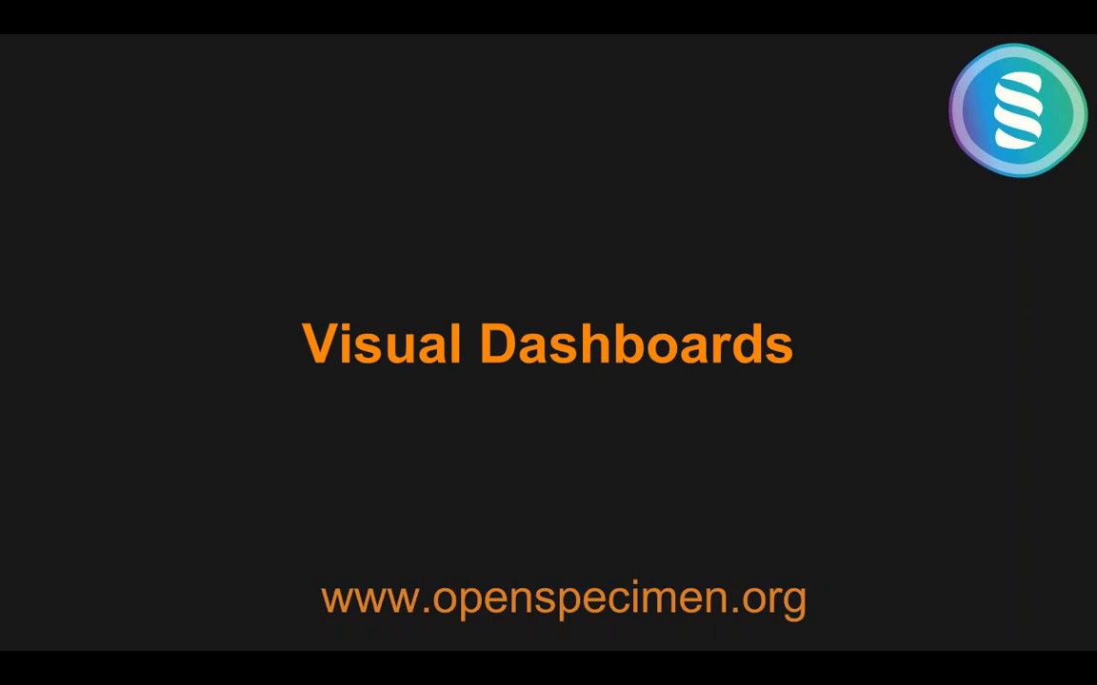
key("Right")
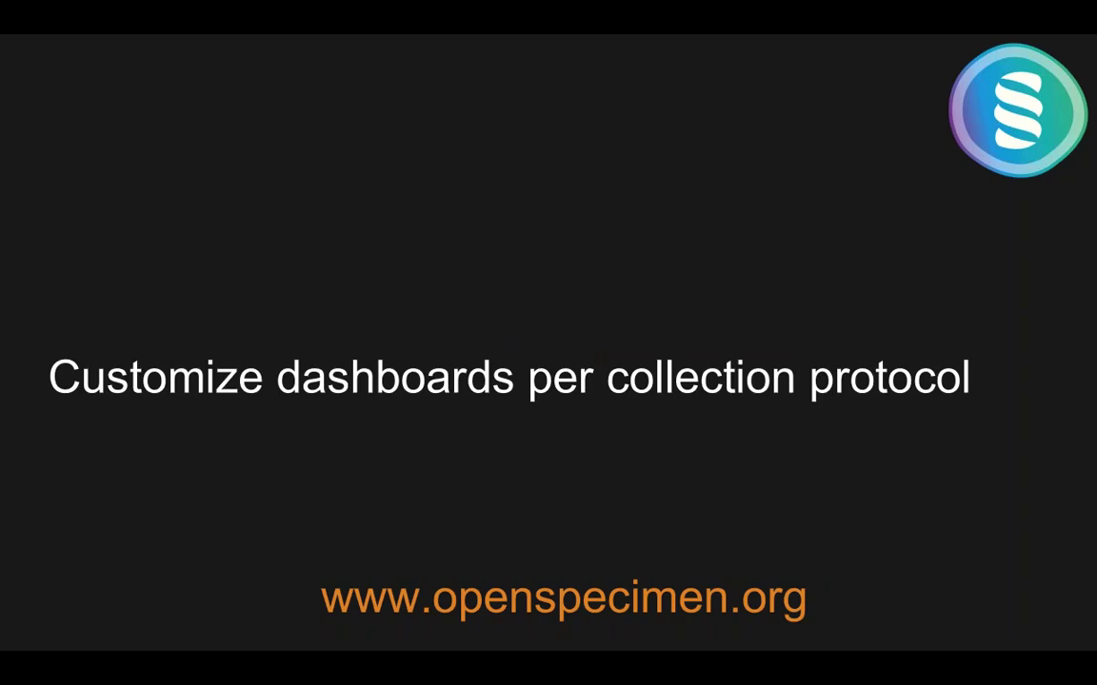
key("super+Tab")
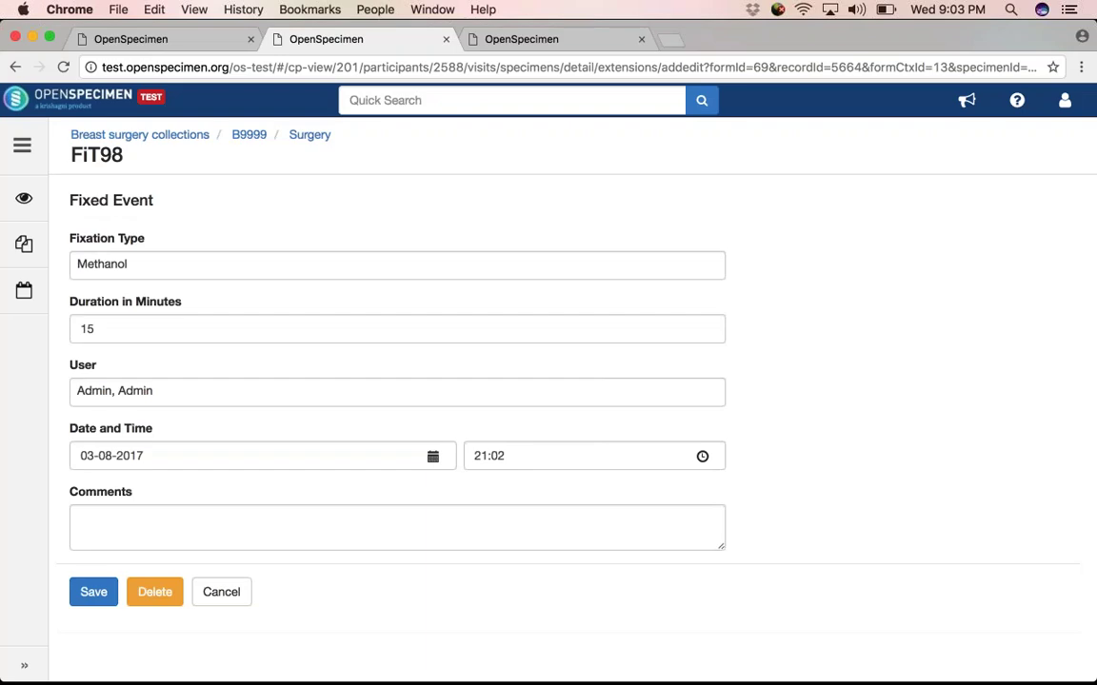
Step: Examine the demo study's dashboard, including the counts and the charts by specimen type, freezer, diagnosis and smoking history
left_click(522, 39)
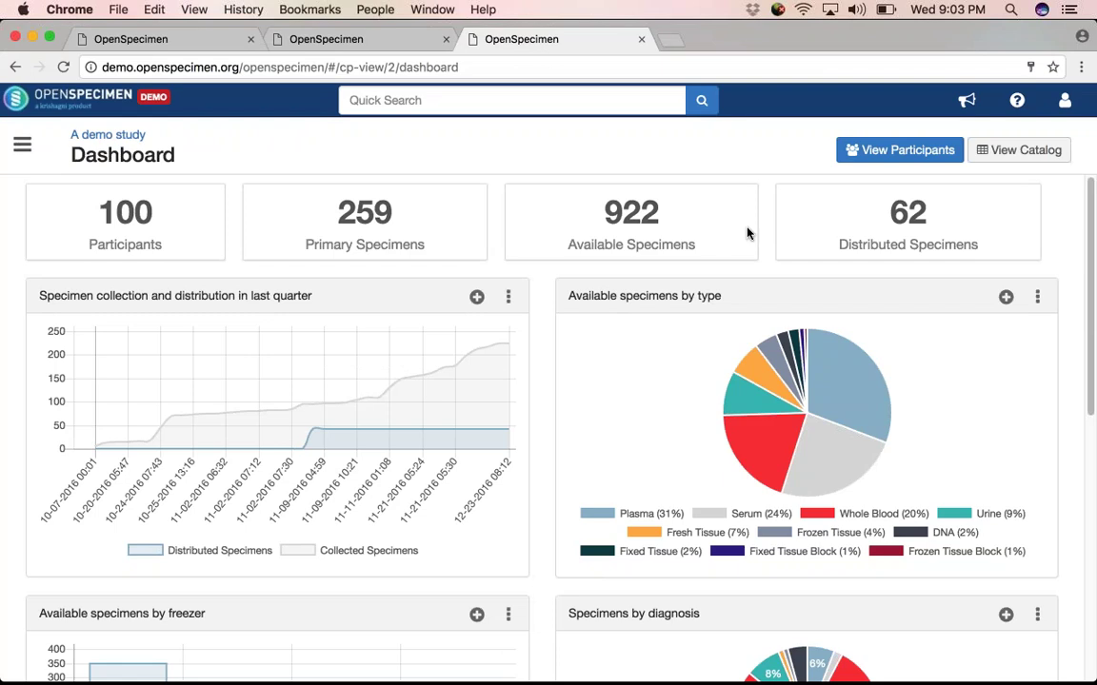
scroll(687, 399, "down", 4)
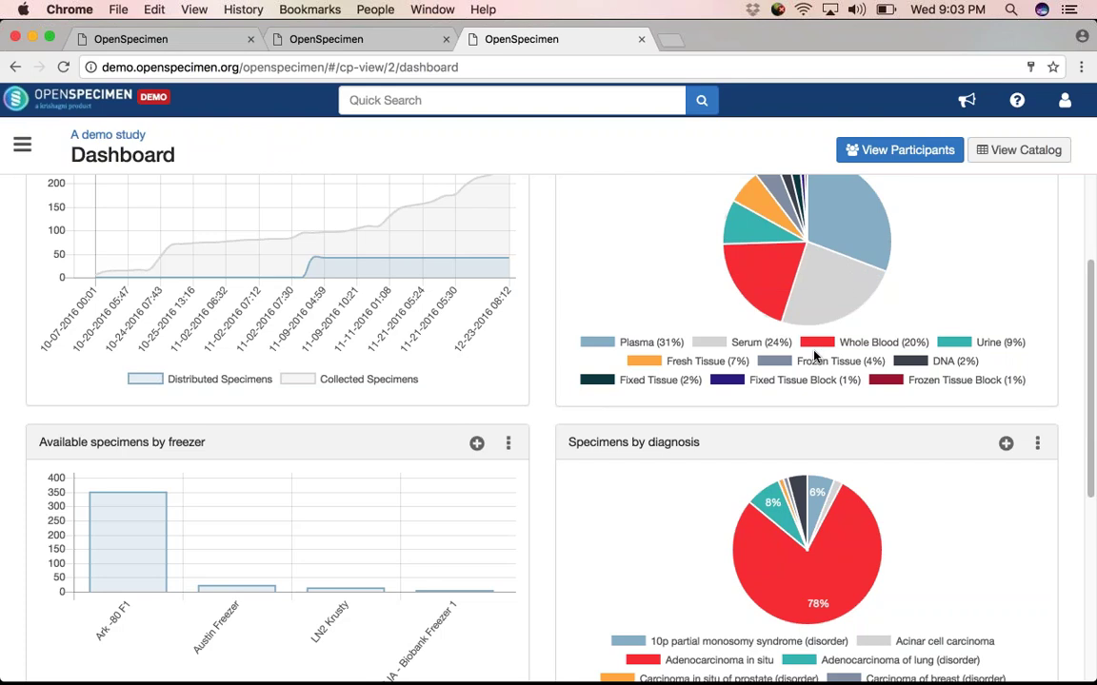
scroll(391, 571, "down", 4)
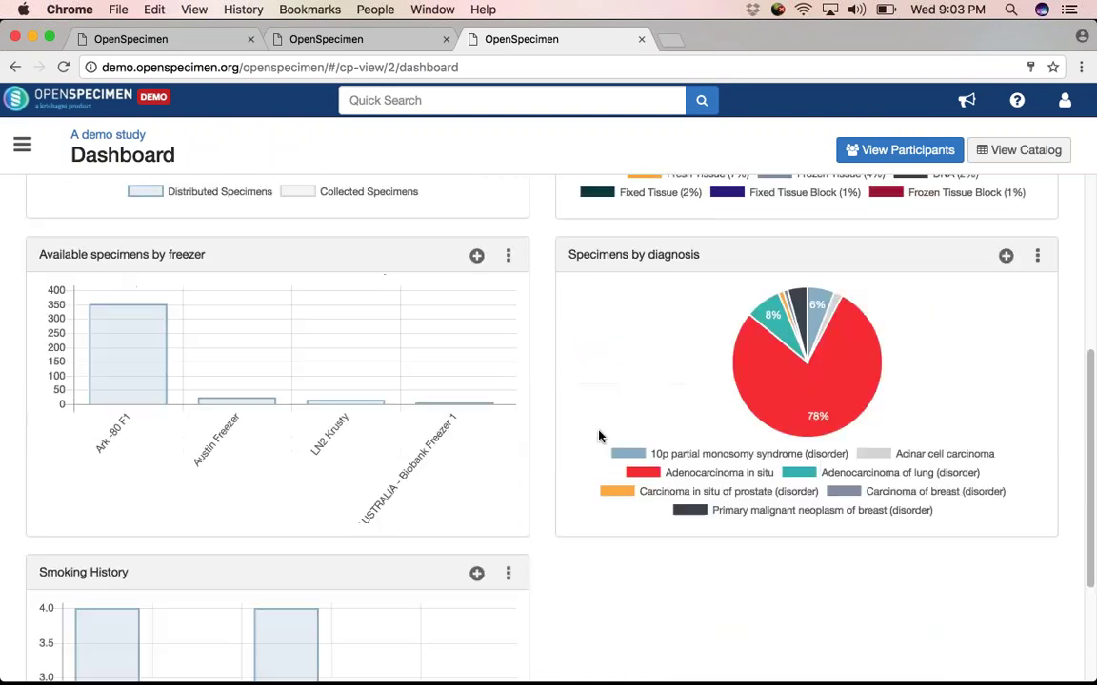
scroll(190, 558, "down", 3)
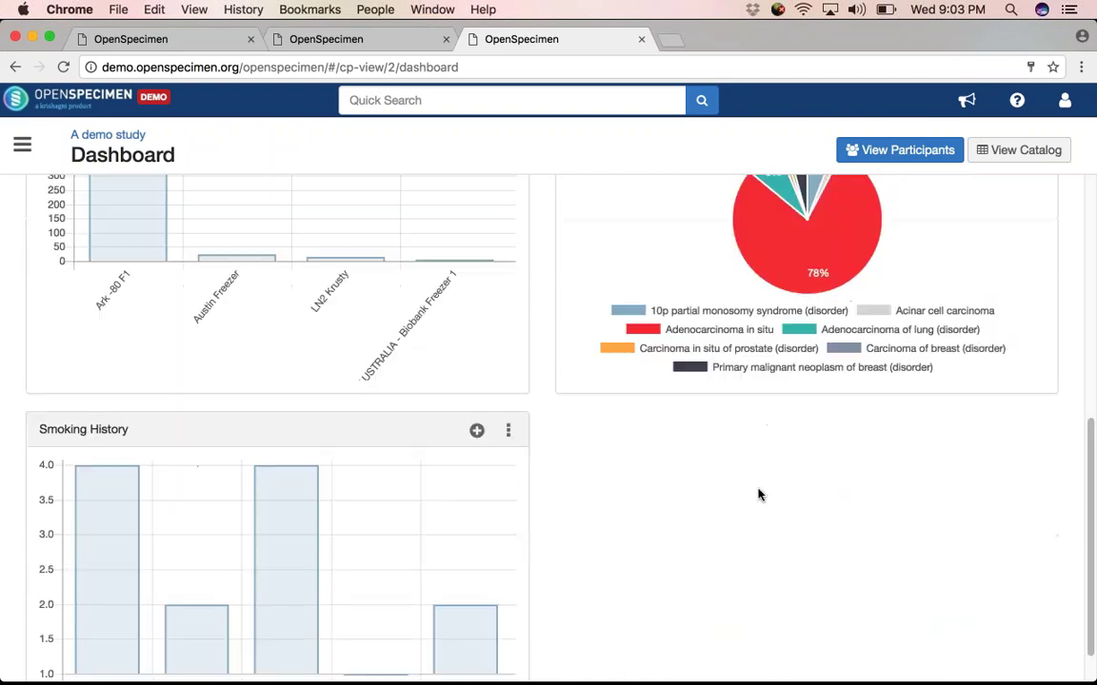
scroll(534, 565, "down", 1)
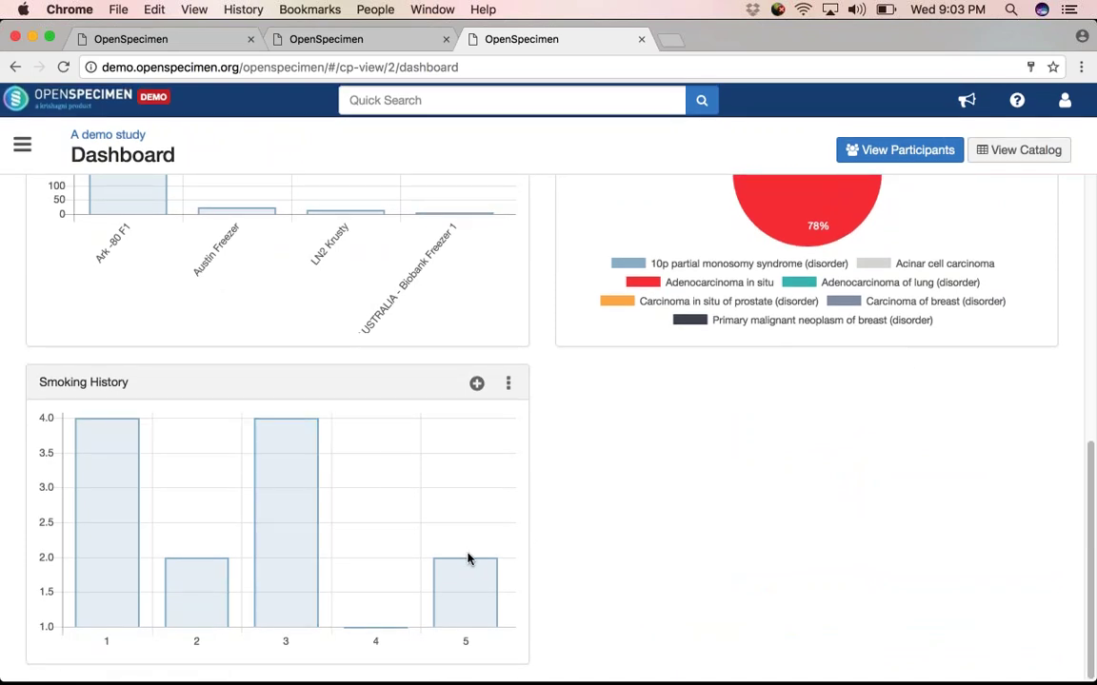
scroll(595, 509, "up", 10)
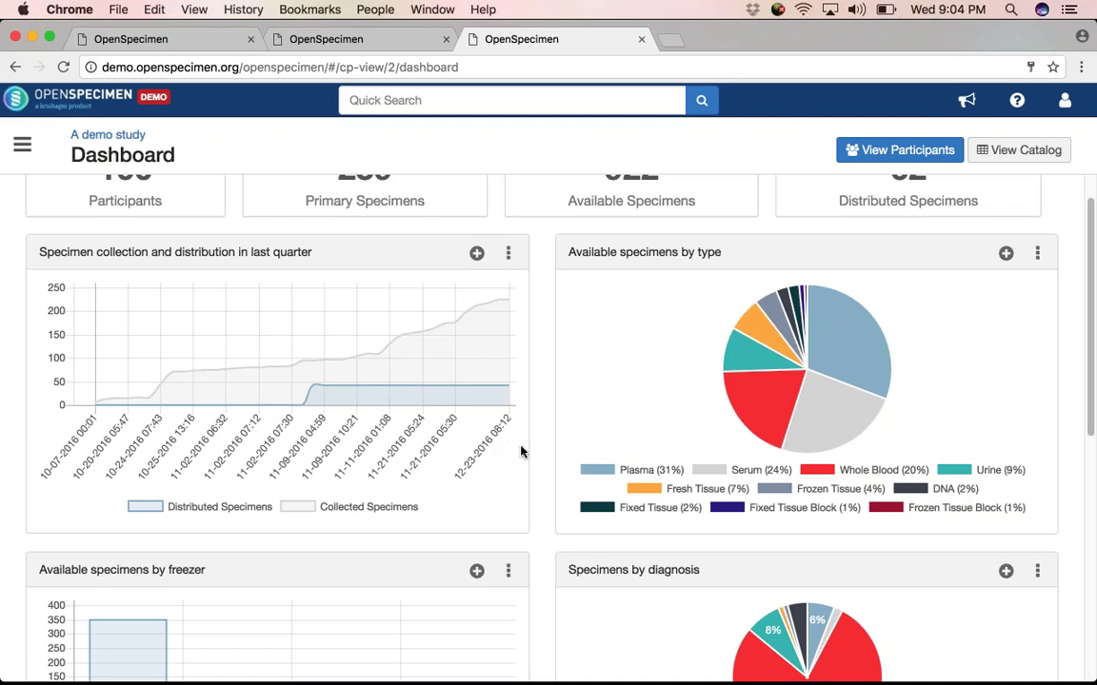
scroll(612, 360, "up", 2)
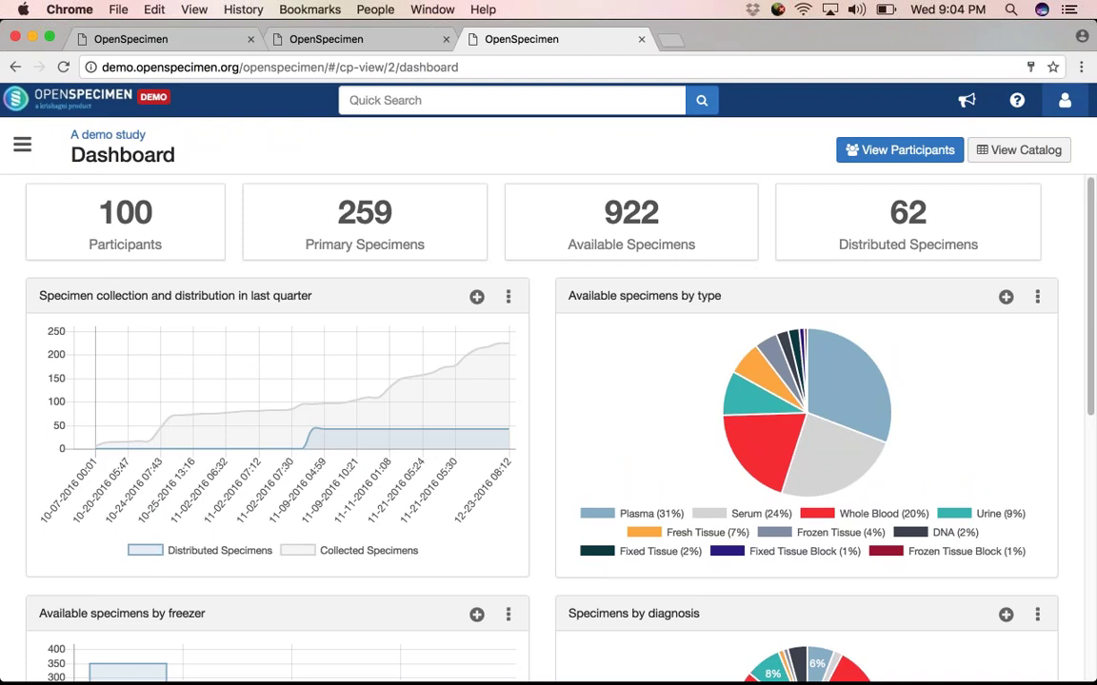
Step: Log out of the demo site and open the Specimen Catalog from the sign-in page
left_click(1064, 104)
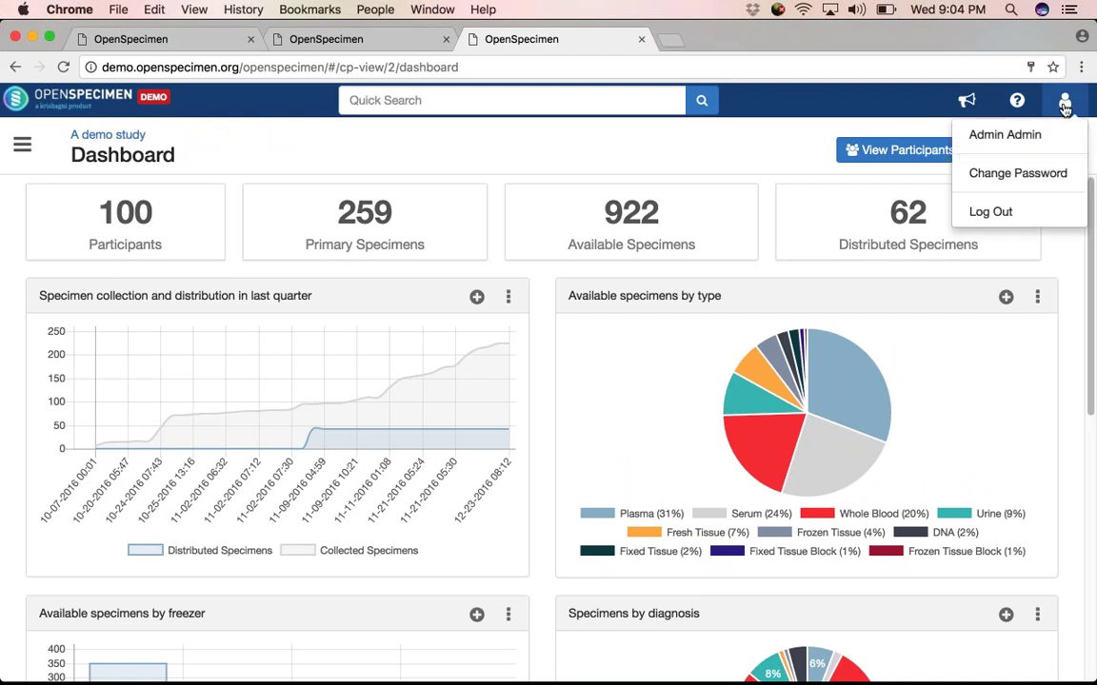
left_click(988, 212)
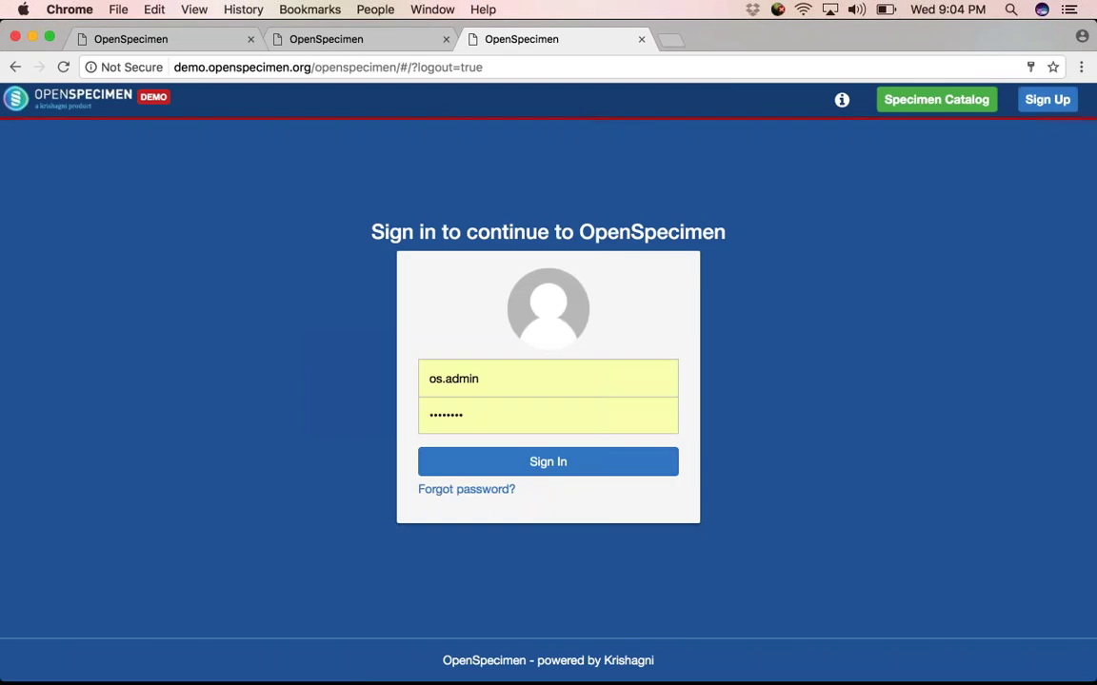
left_click(935, 107)
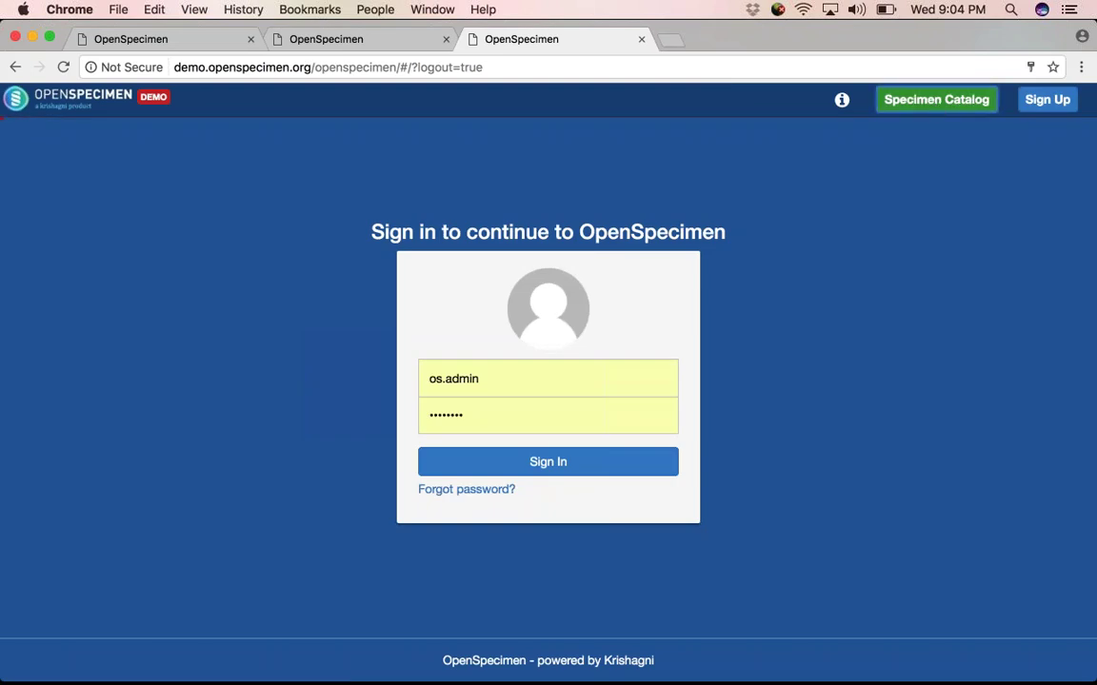
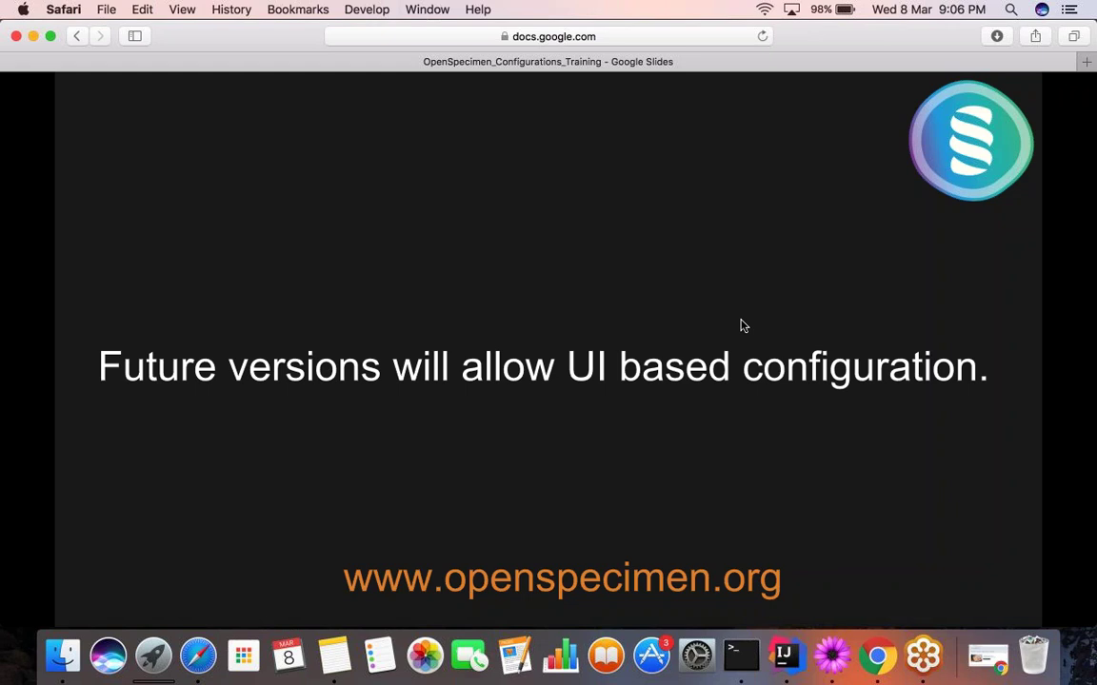
key("Right")
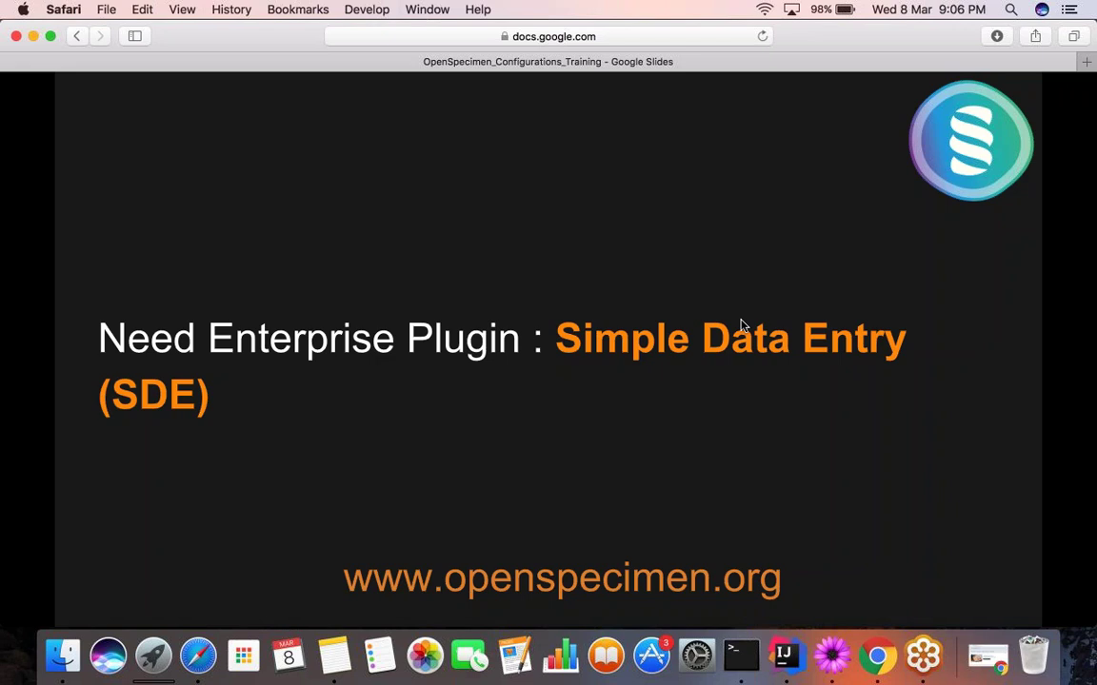
key("Right")
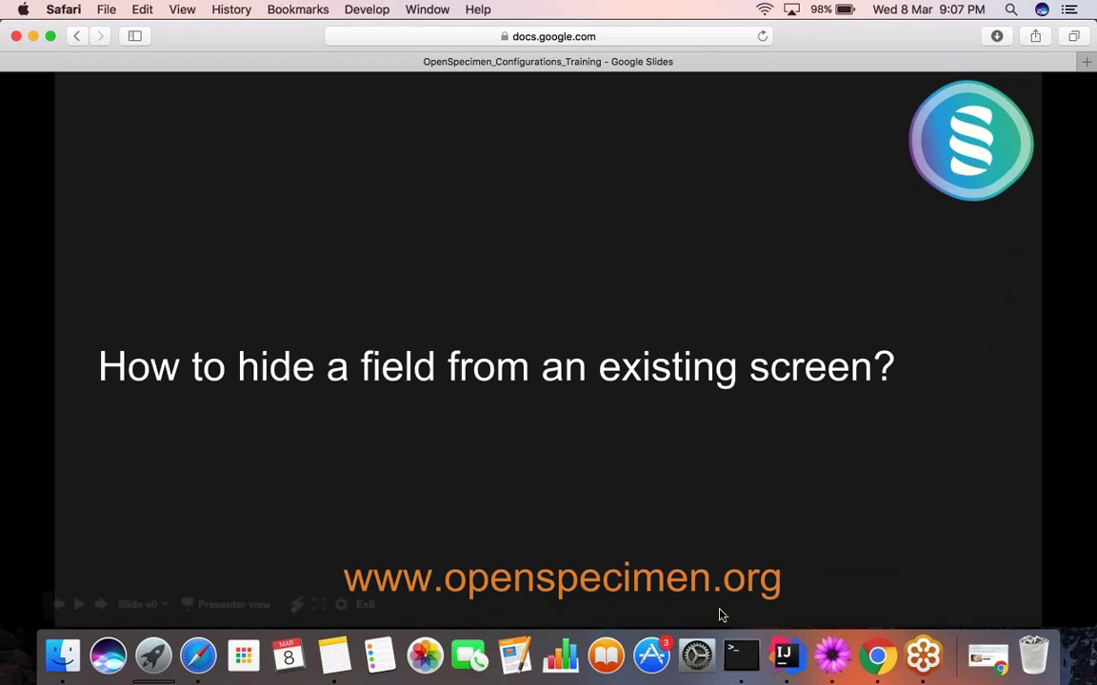
Step: Switch to Chrome and compare the participant overview fields of the Flu protocol with those of Breast surgery collections
left_click(878, 657)
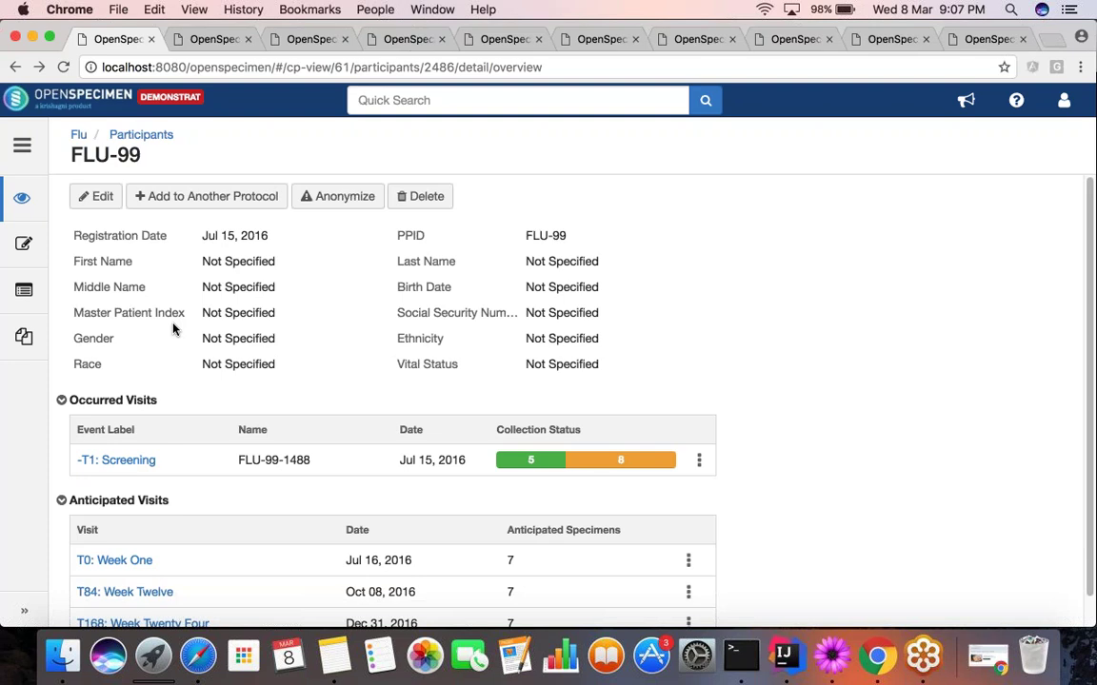
left_click(207, 42)
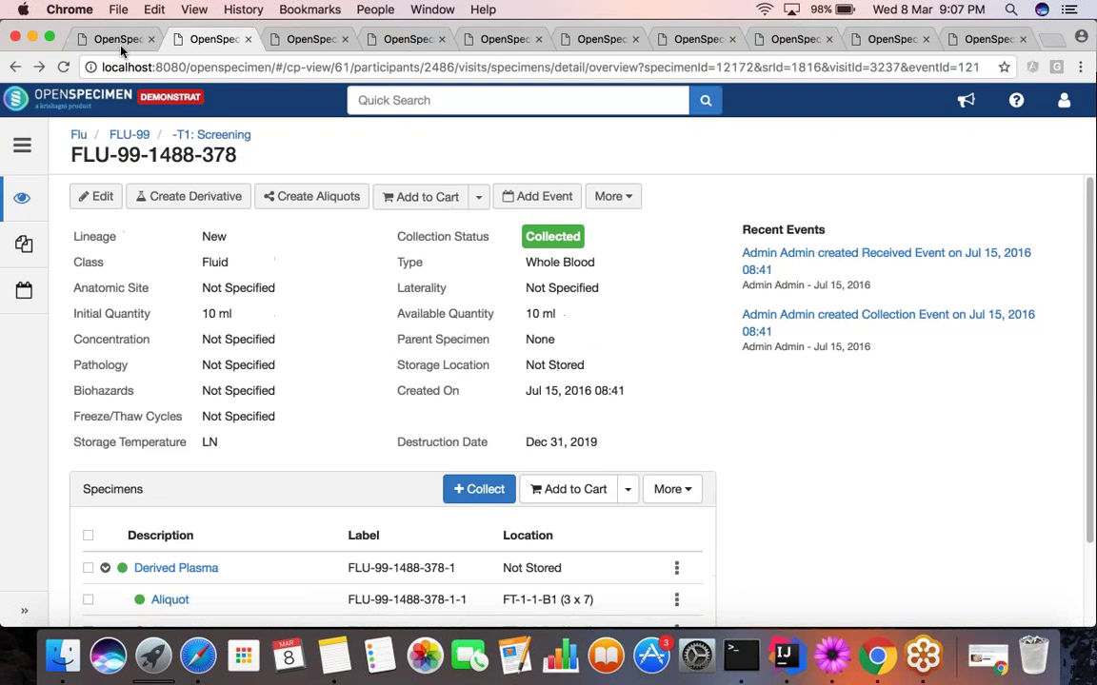
left_click(295, 40)
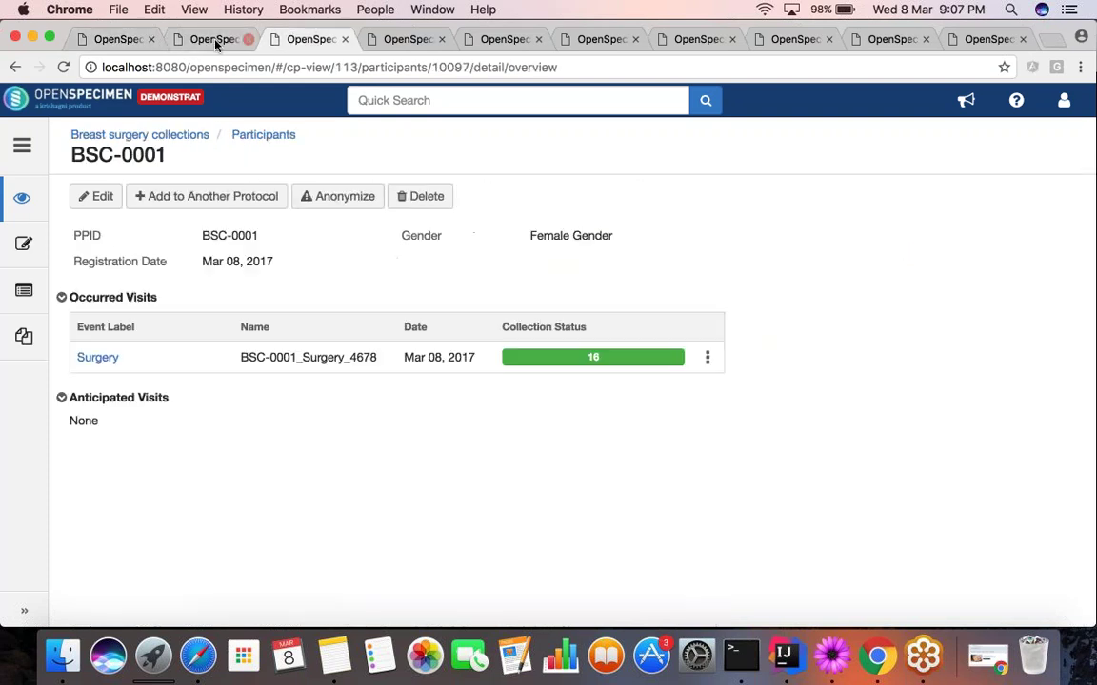
left_click(200, 38)
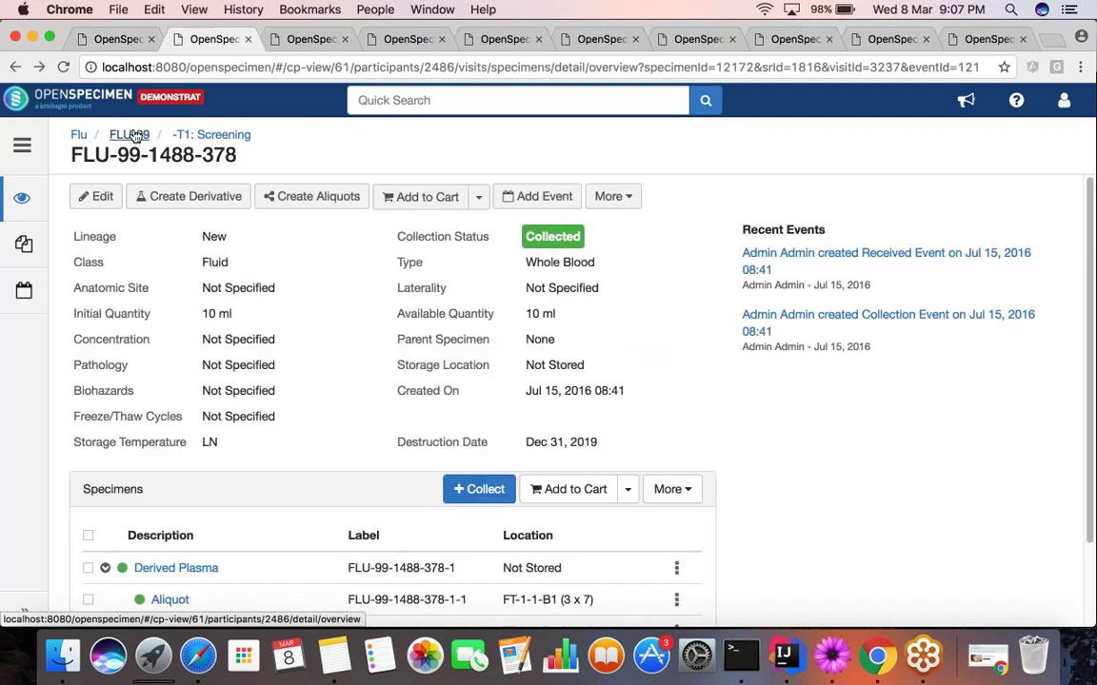
left_click(130, 135)
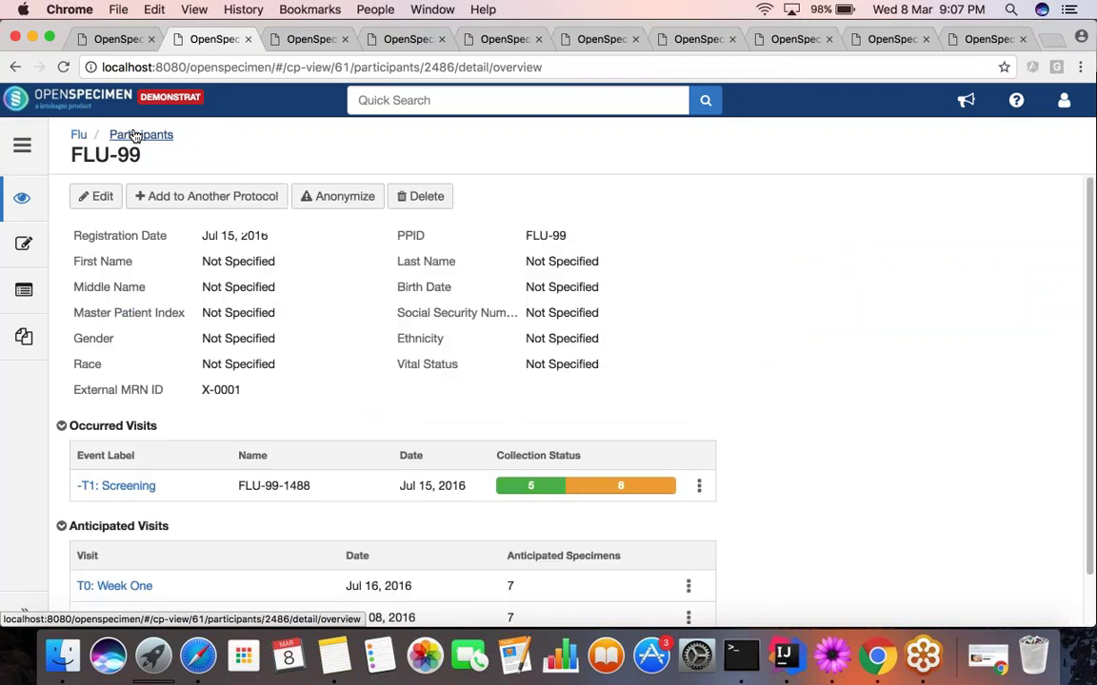
left_click(322, 38)
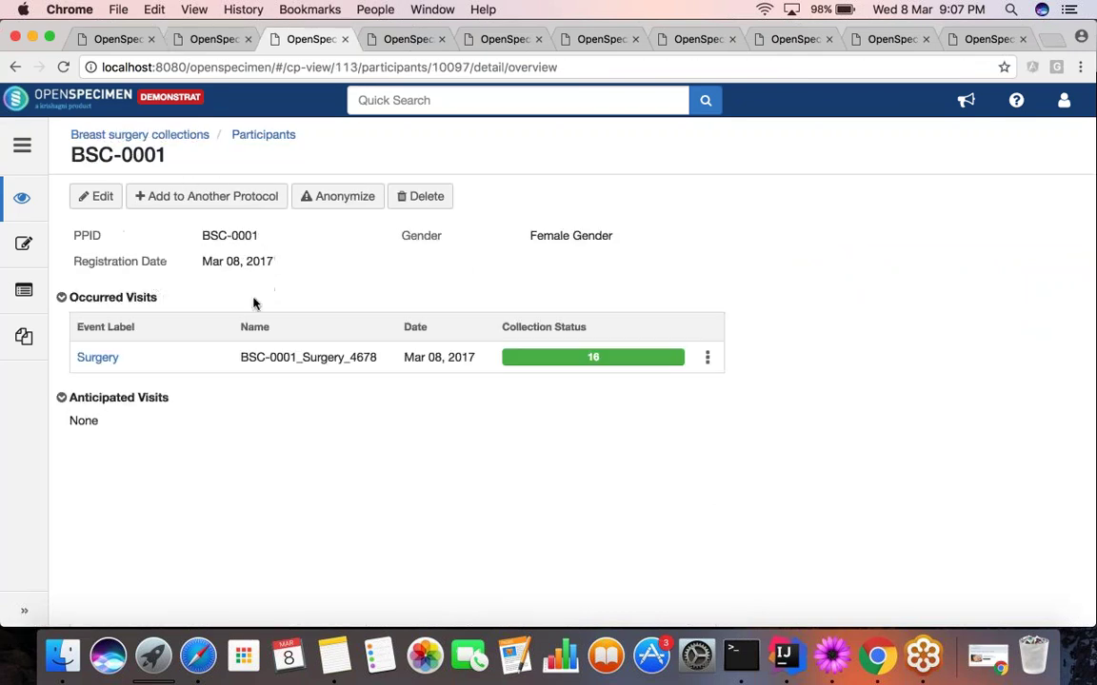
left_click(119, 38)
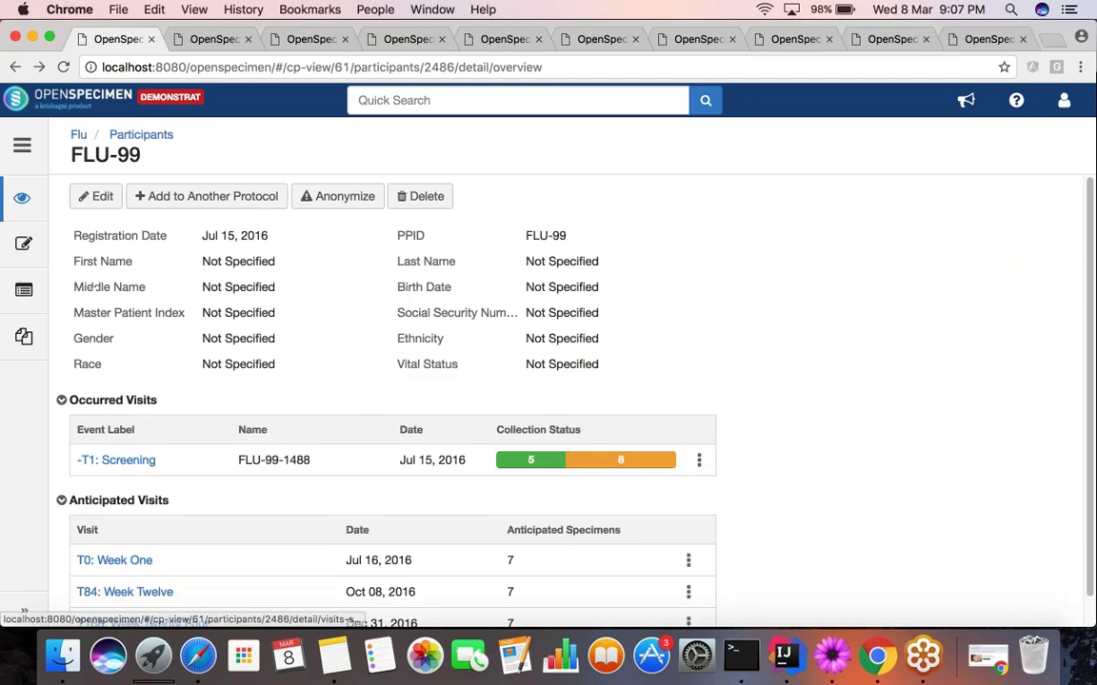
triple_click(303, 260)
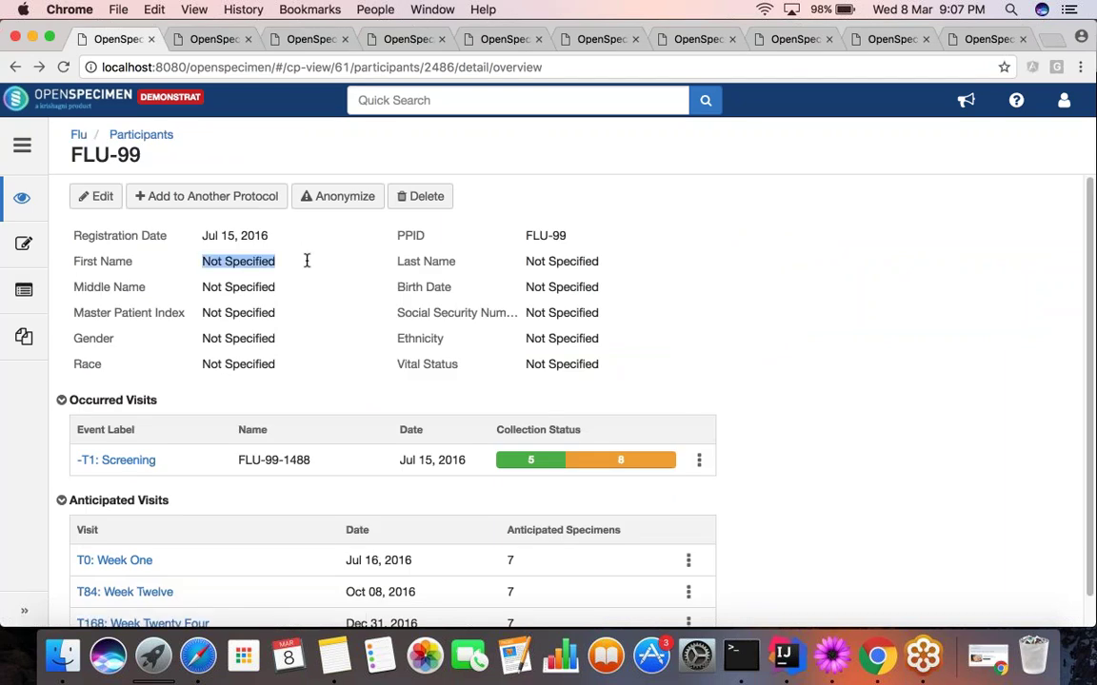
left_click(297, 39)
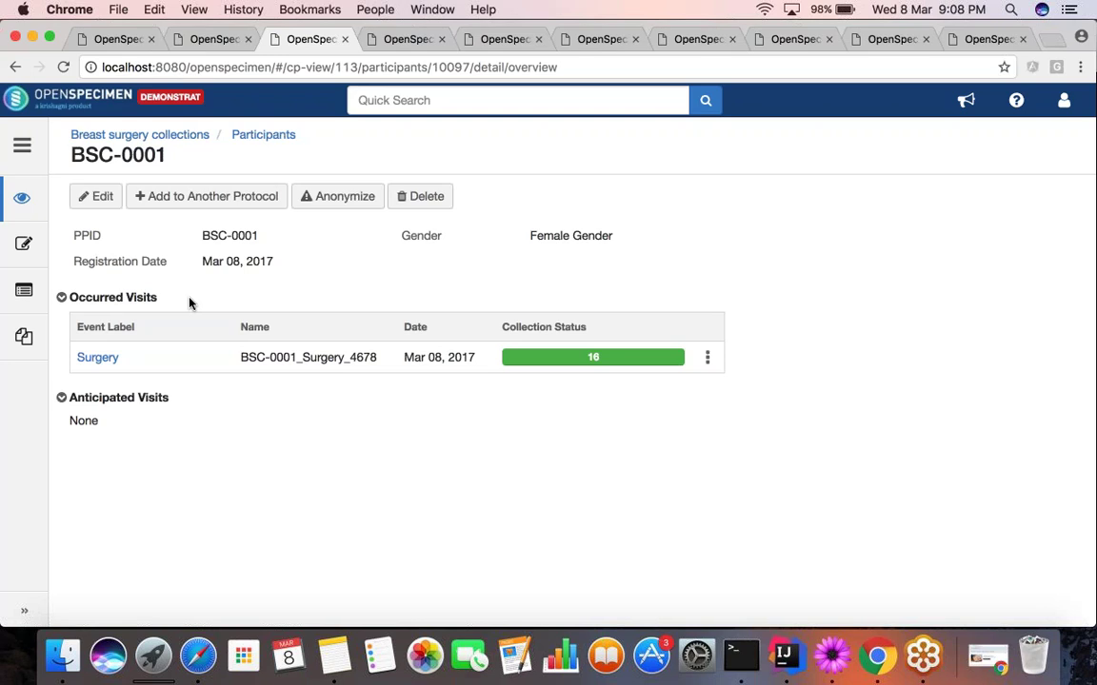
Step: Switch to TextMate and bring up the dictionary section of demo_workflow.json
left_click(843, 659)
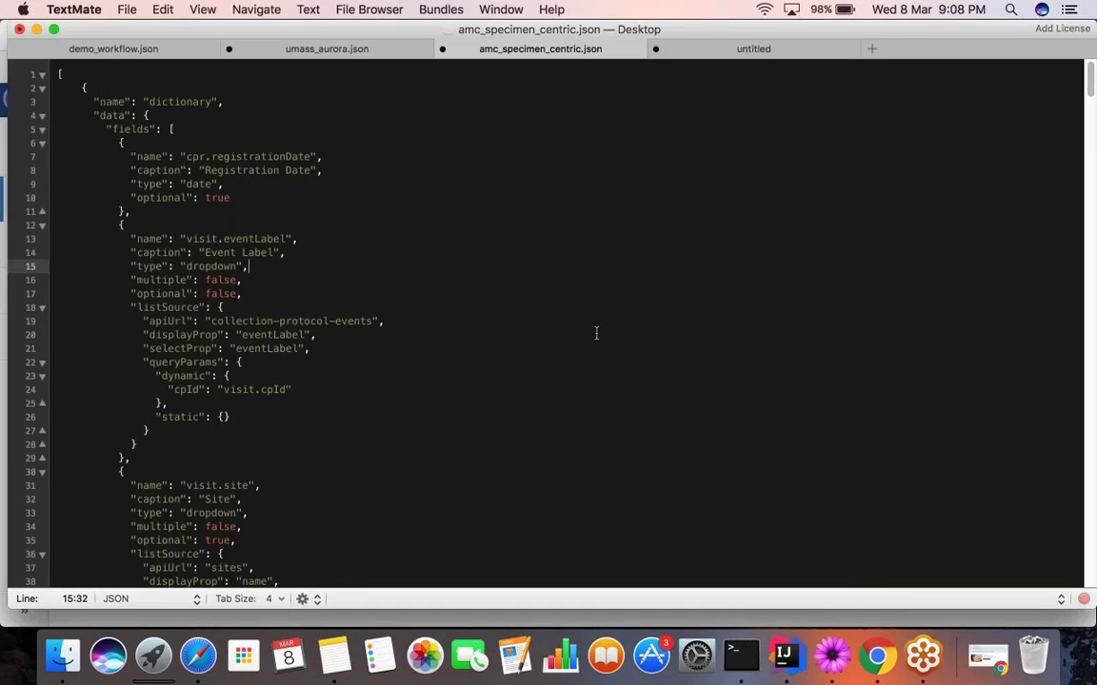
left_click(150, 55)
left_click(194, 99)
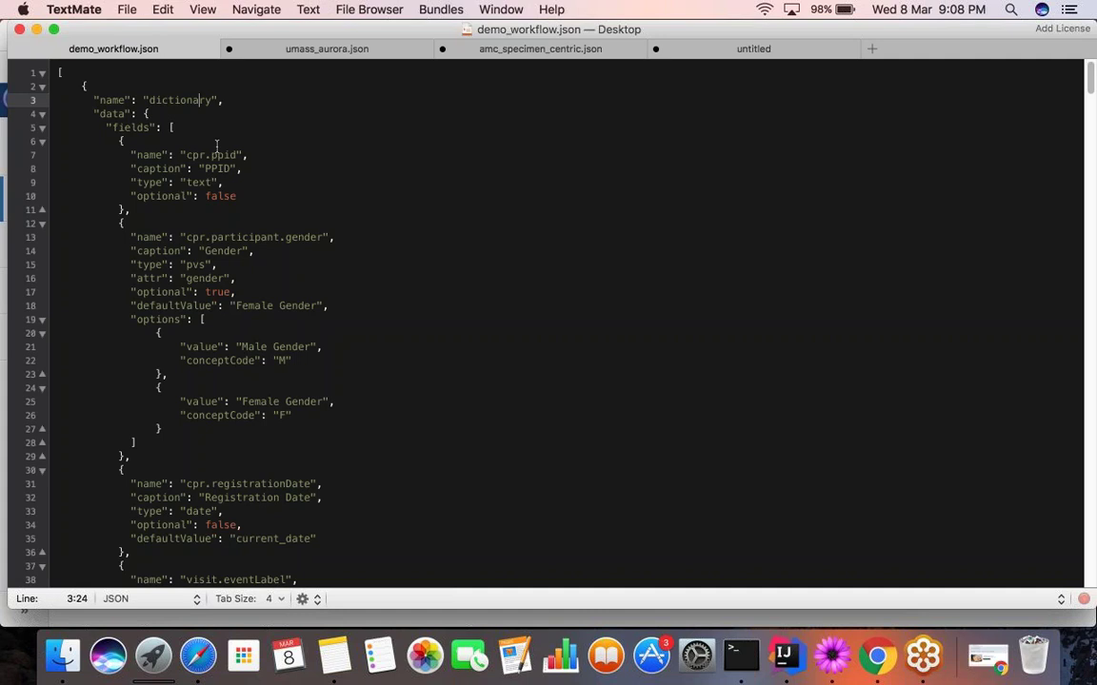
Step: Examine the name attributes of the PPID, gender and registration date fields in the dictionary
left_click(119, 141)
left_click_drag(120, 140, 196, 319)
double_click(226, 154)
left_click(291, 237)
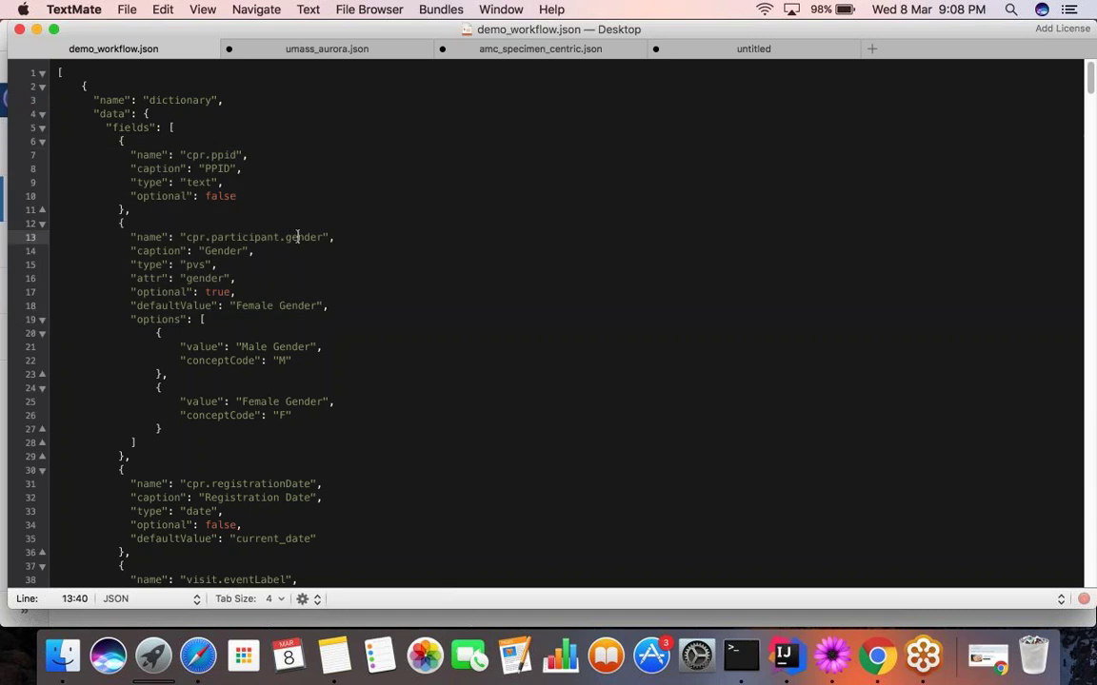
double_click(291, 237)
left_click(281, 482)
double_click(281, 483)
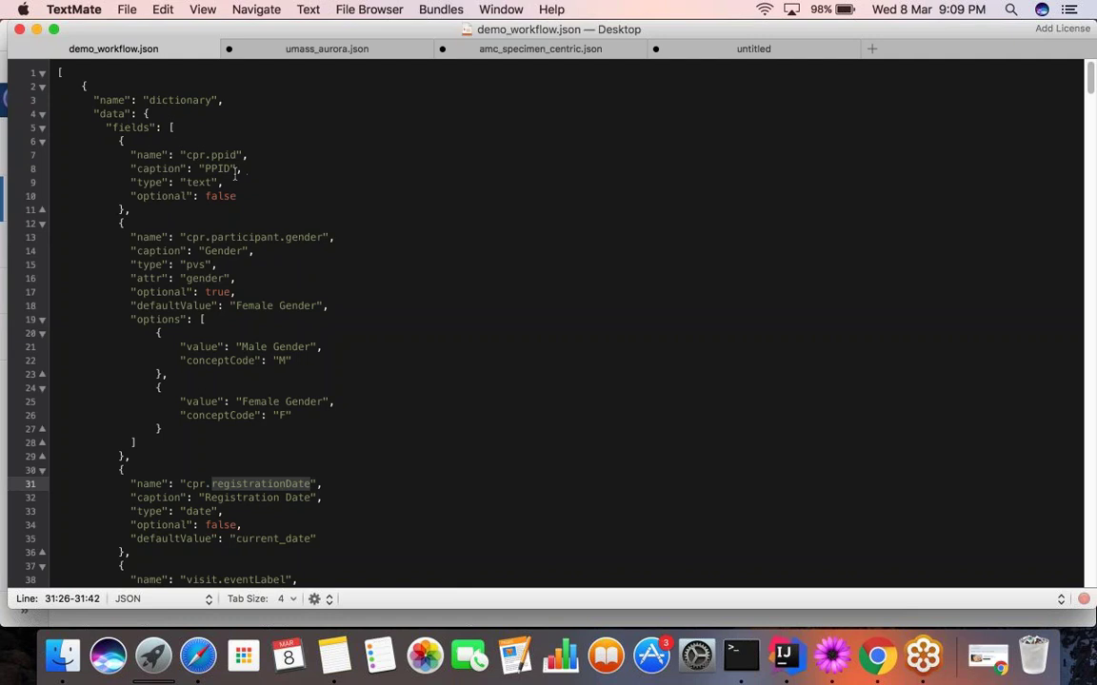
Step: Examine the caption and type attributes of the PPID field in the dictionary
left_click_drag(240, 171, 132, 169)
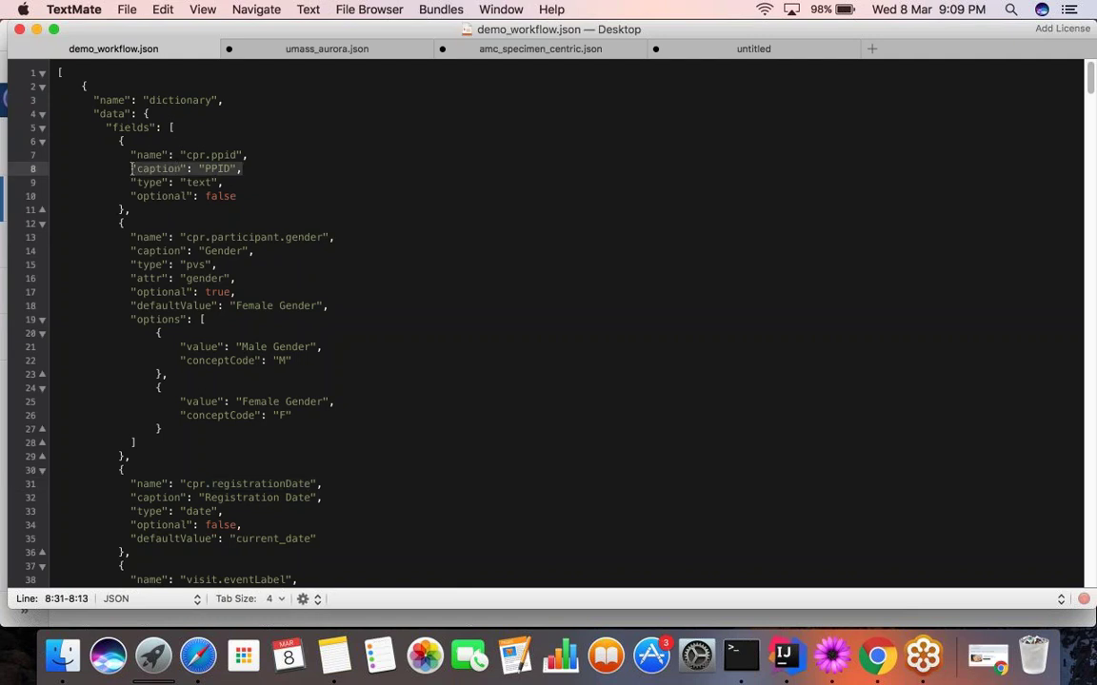
double_click(189, 182)
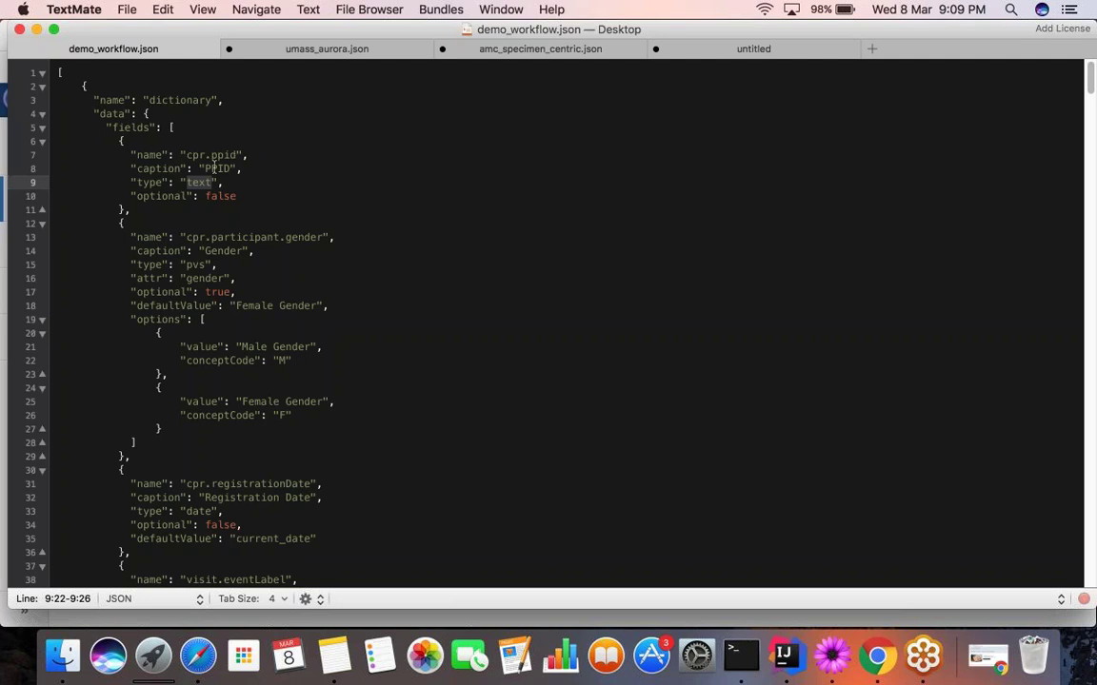
double_click(216, 168)
left_click(202, 182)
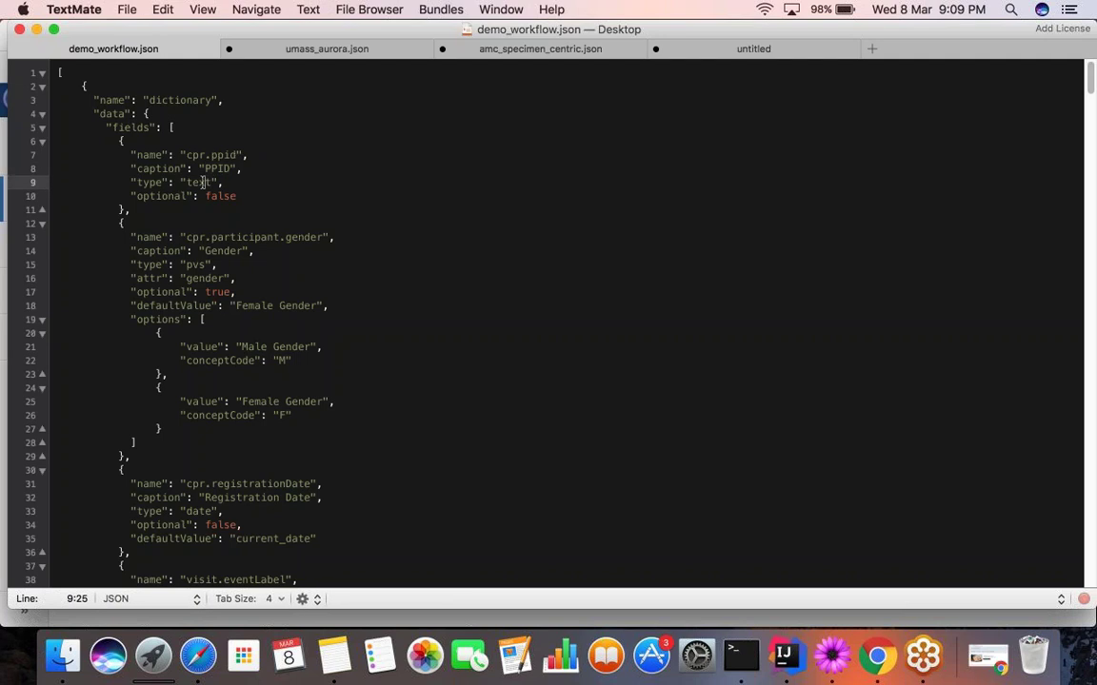
Step: Review the gender field definition and the type and defaultValue attributes of the registration date field
double_click(304, 237)
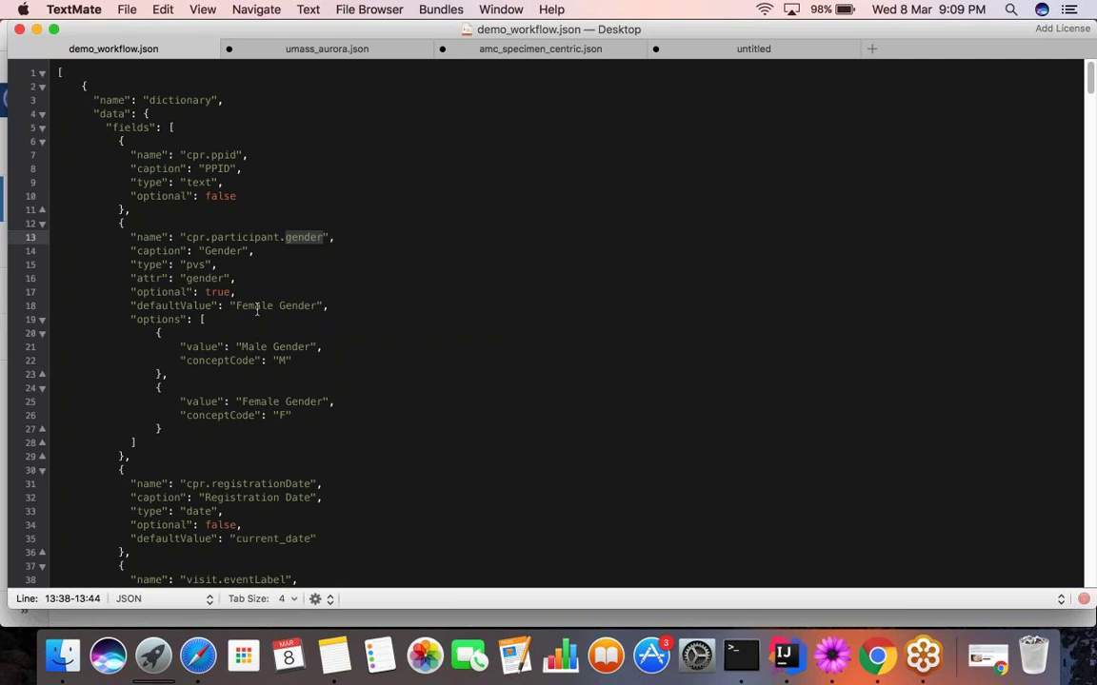
scroll(256, 309, "down", 1)
scroll(256, 308, "down", 3)
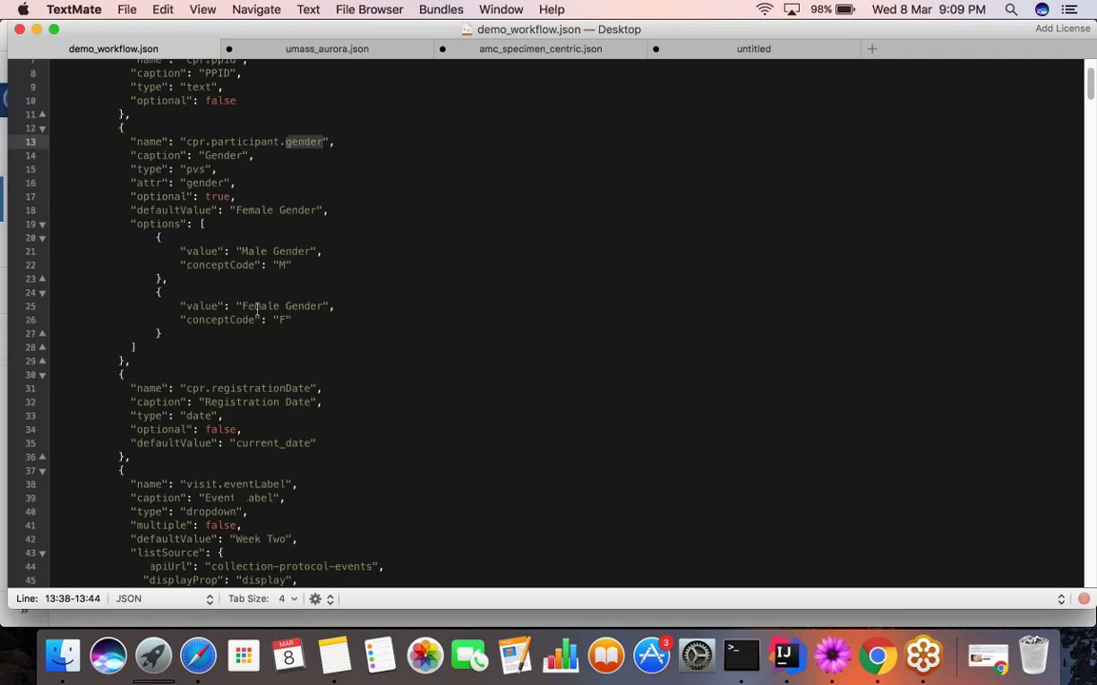
scroll(257, 309, "down", 1)
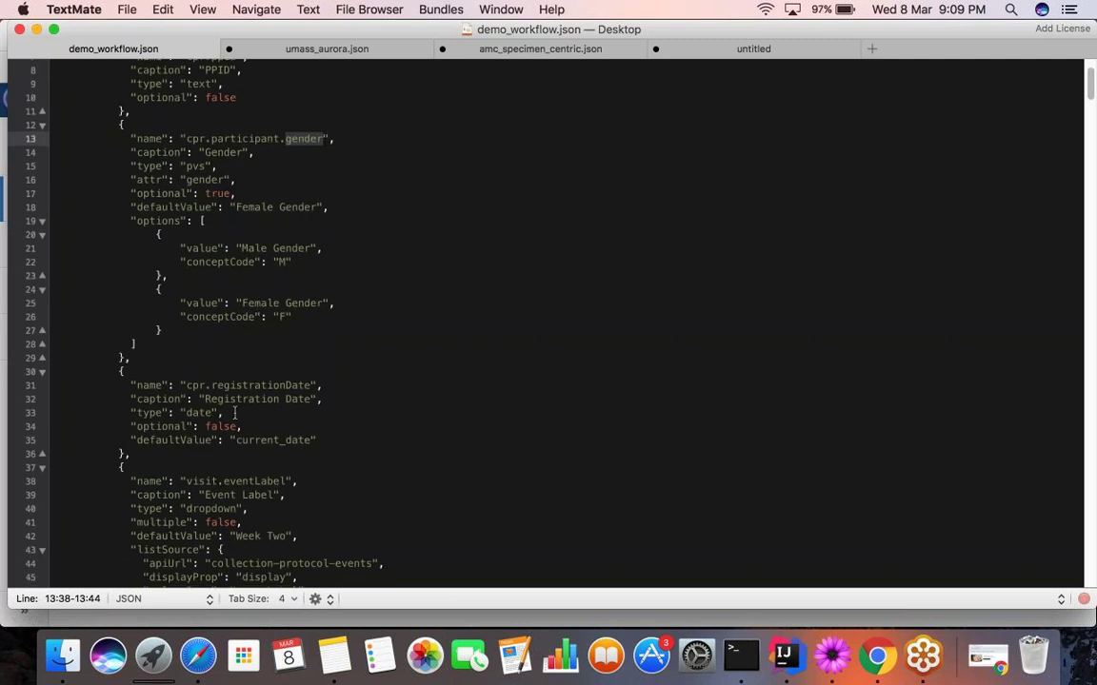
left_click_drag(235, 412, 130, 408)
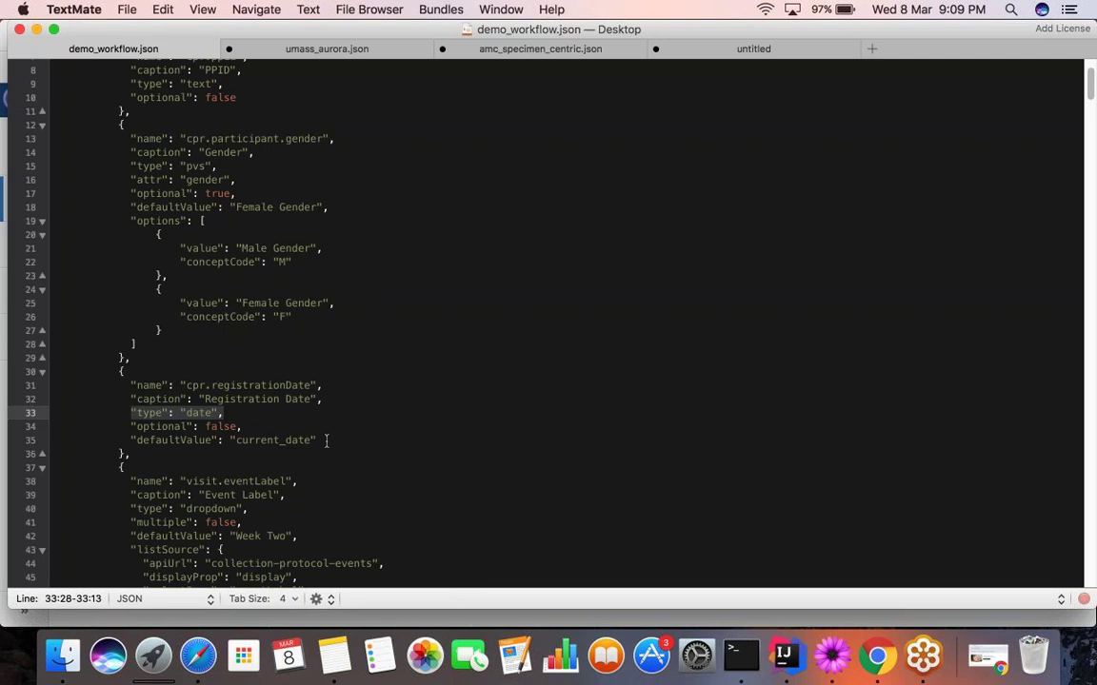
left_click_drag(325, 441, 86, 444)
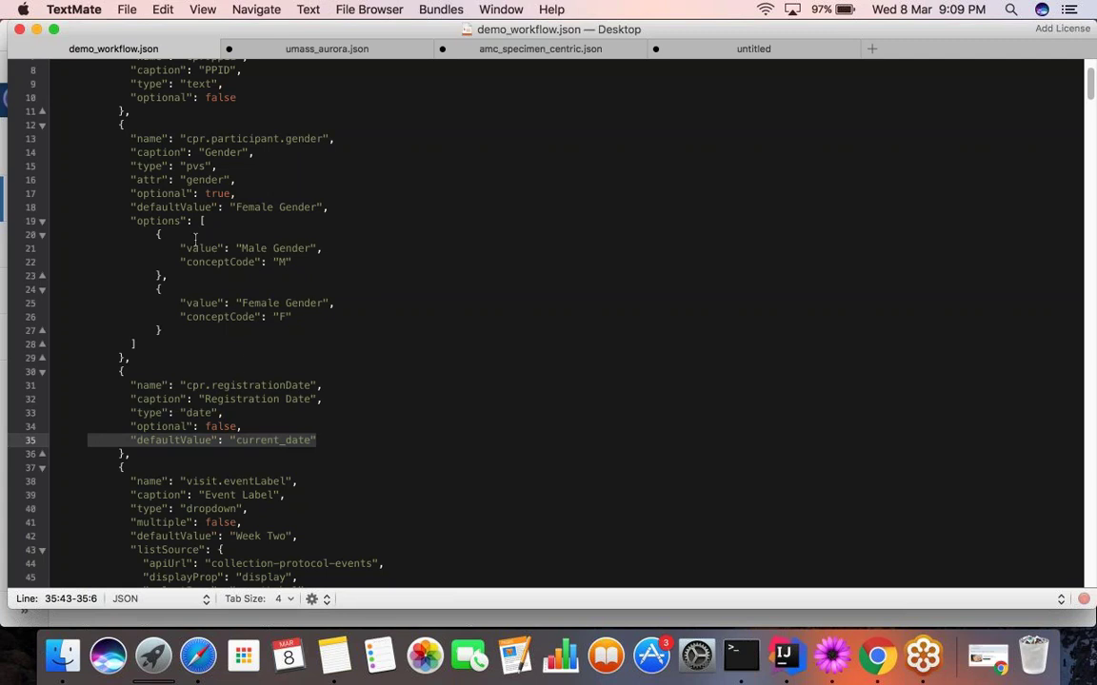
Step: Compare the optional attribute of the PPID field with that of the gender field
scroll(195, 238, "up", 2)
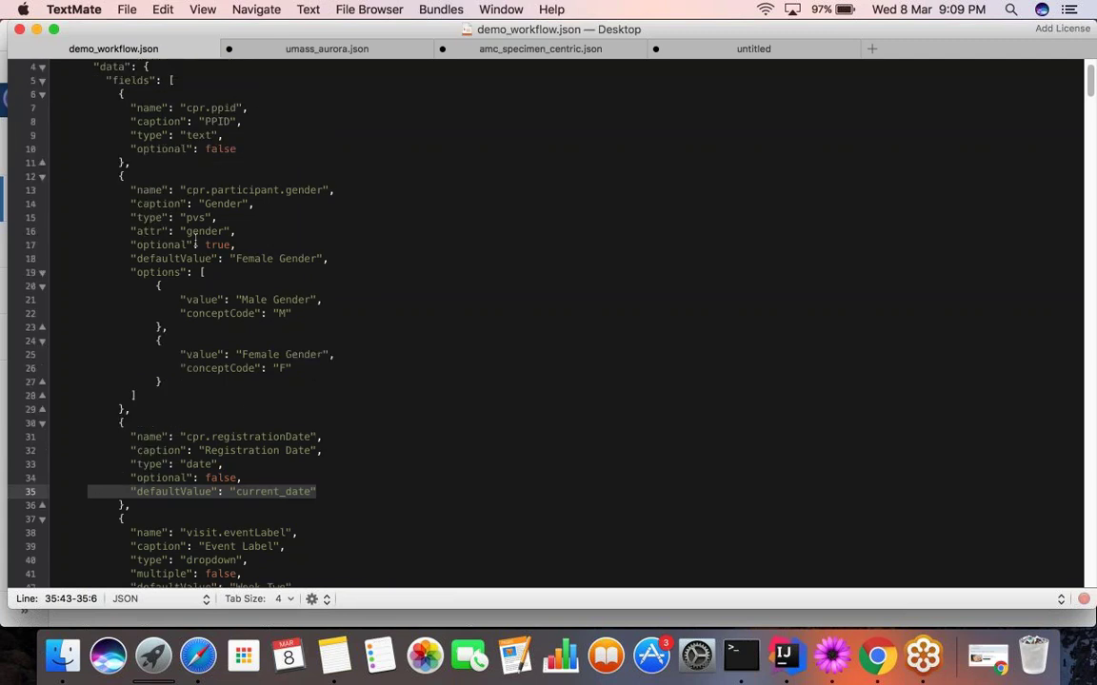
scroll(195, 238, "up", 1)
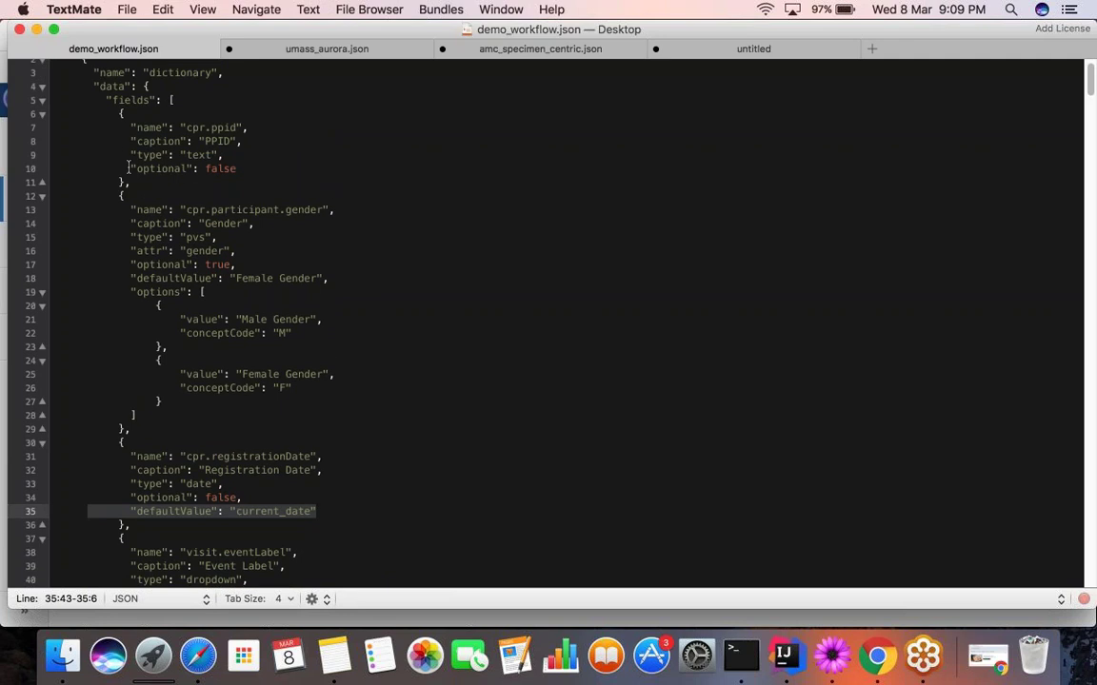
left_click_drag(128, 168, 276, 168)
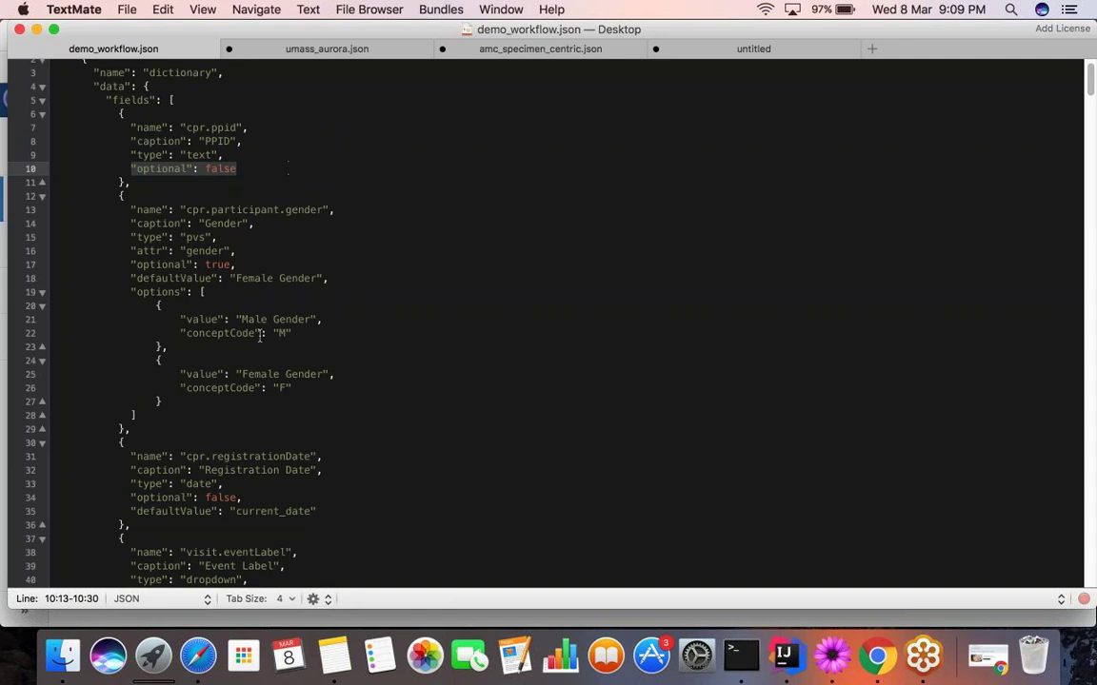
key("Right")
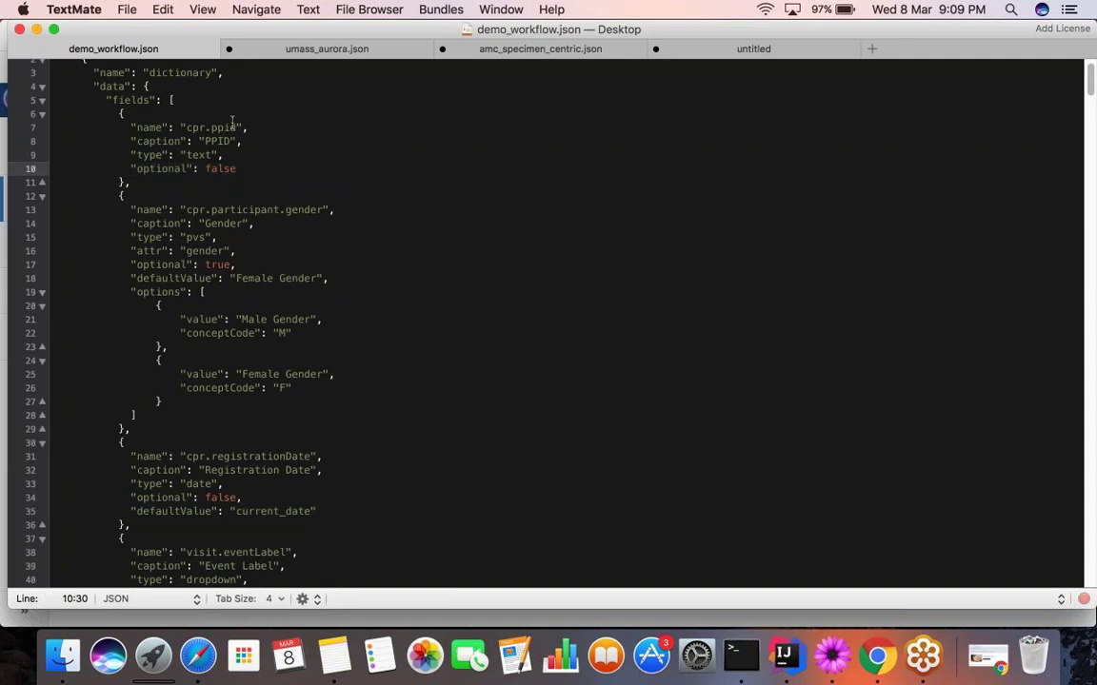
key("Down")
left_click_drag(263, 176, 118, 162)
left_click_drag(236, 264, 134, 267)
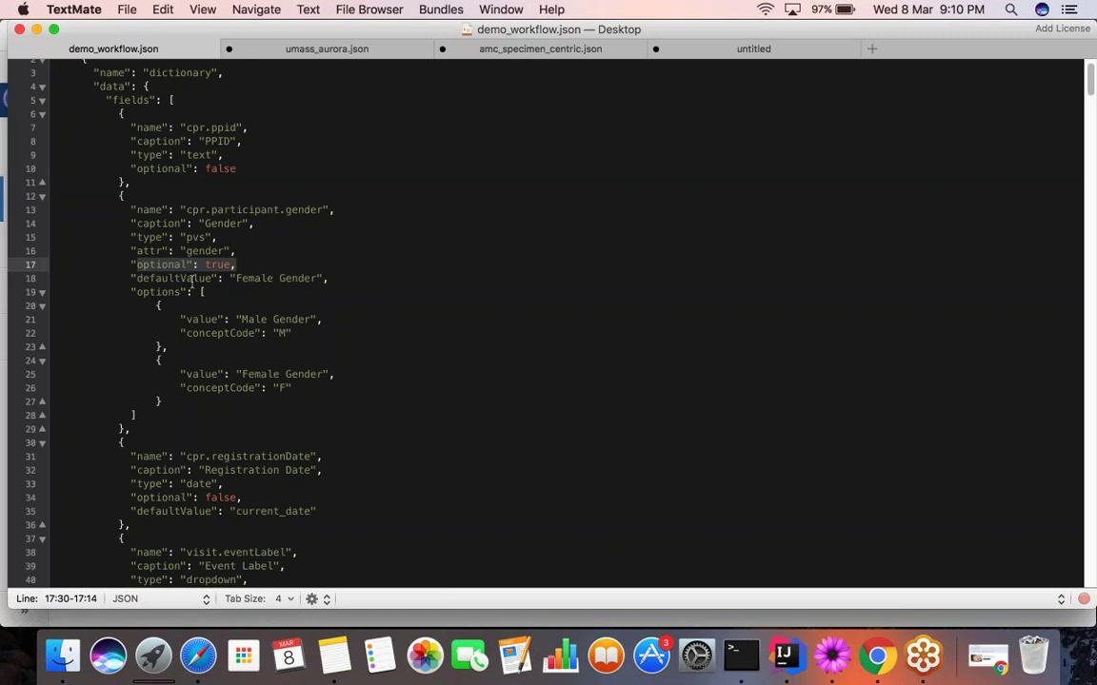
Step: Examine the gender field's default value and options and the registration date field's definition in the dictionary
scroll(192, 277, "down", 1)
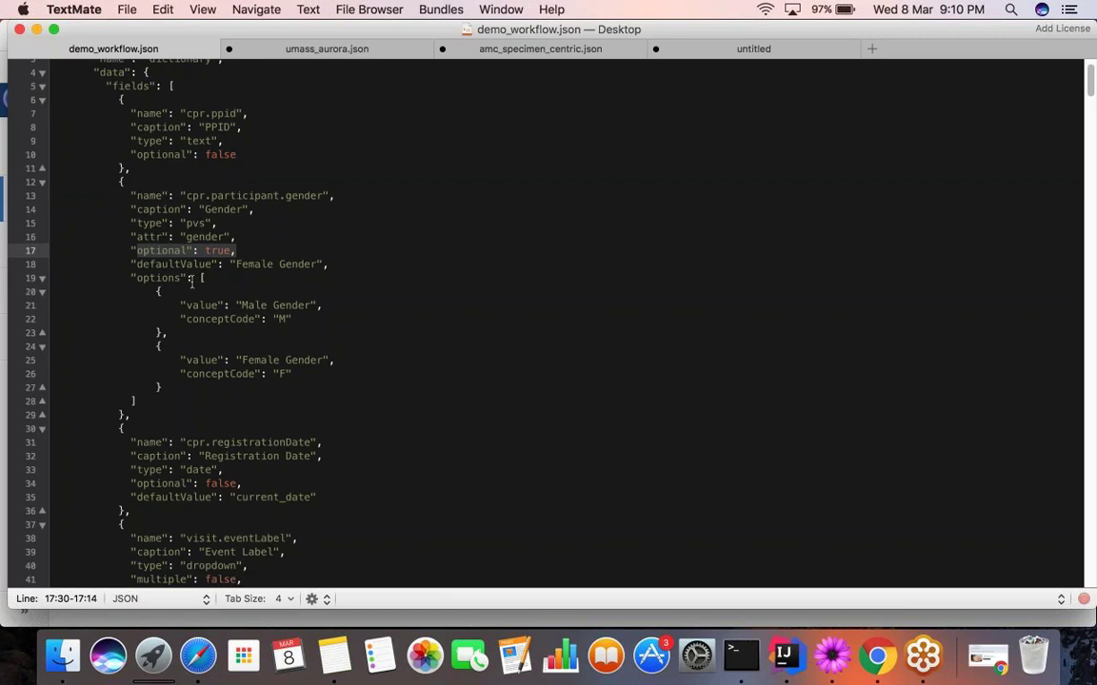
scroll(192, 282, "down", 7)
scroll(191, 283, "down", 1)
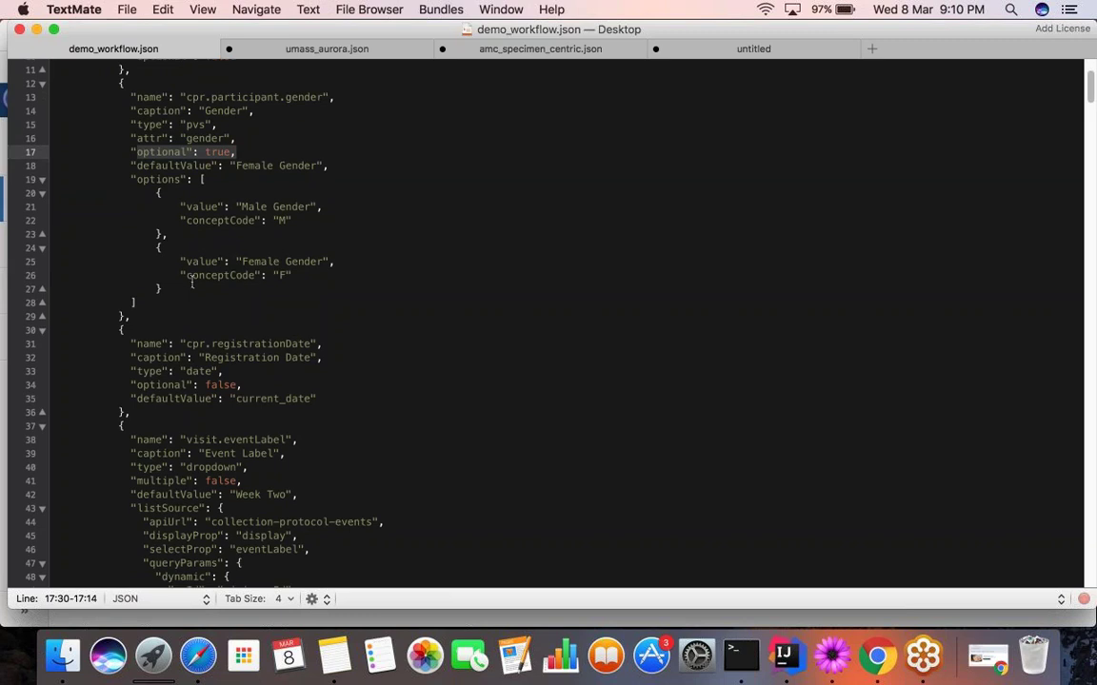
scroll(192, 283, "down", 9)
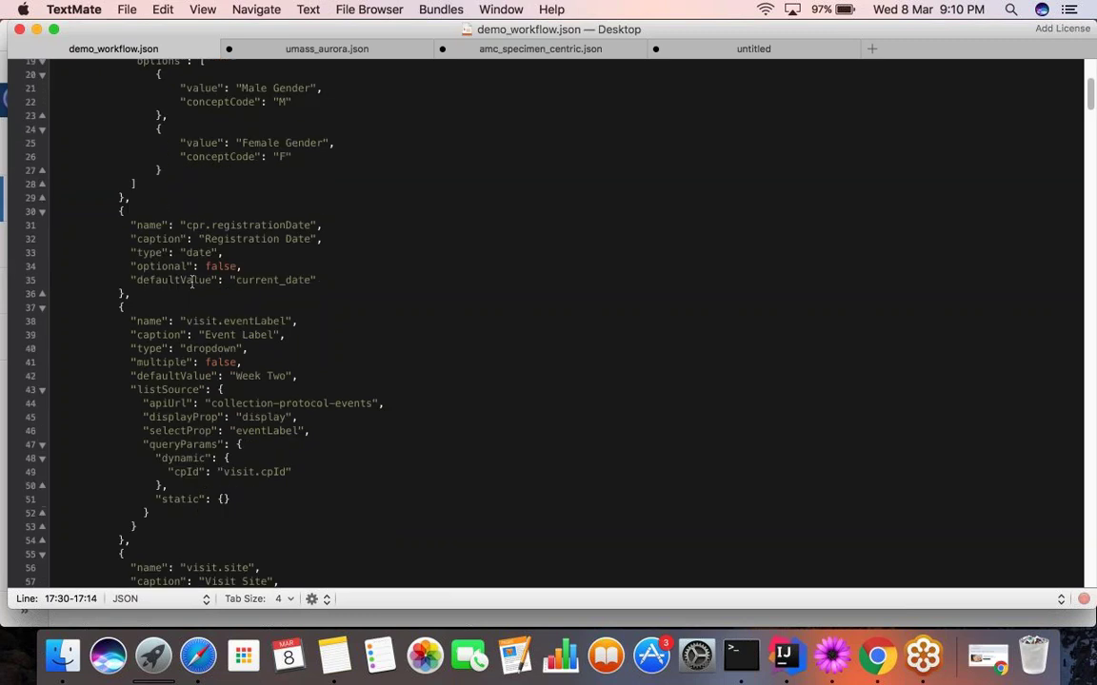
scroll(191, 282, "down", 1)
scroll(192, 280, "down", 4)
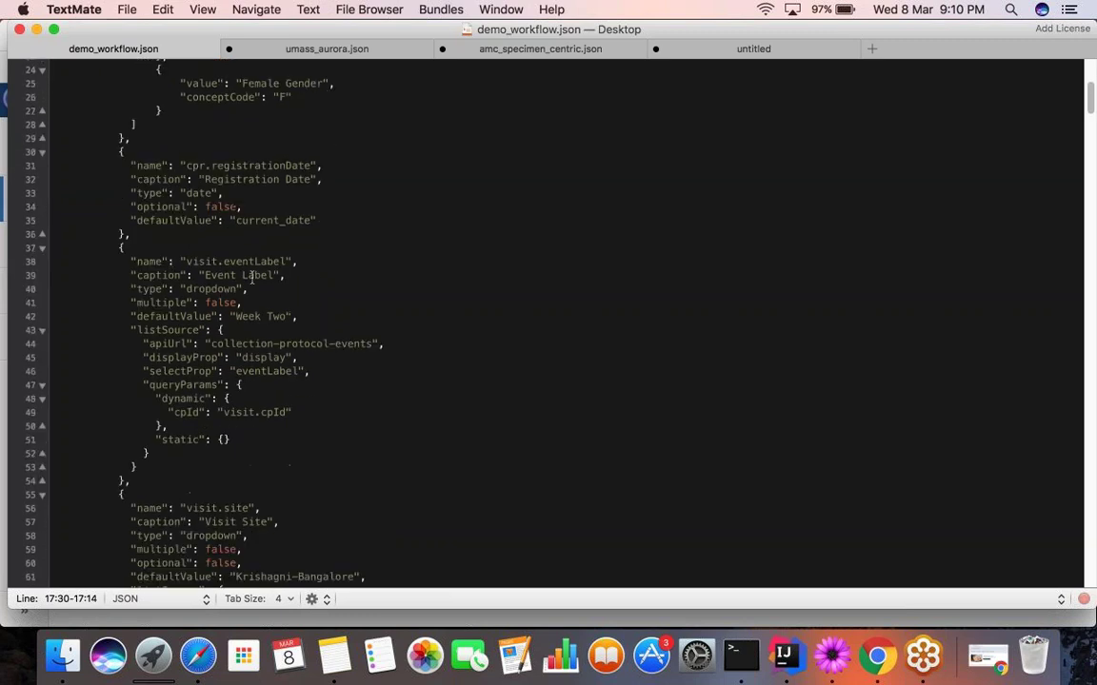
Step: Examine the event label, visit site and visit date field definitions, including their types, default values and list sources
scroll(253, 277, "down", 8)
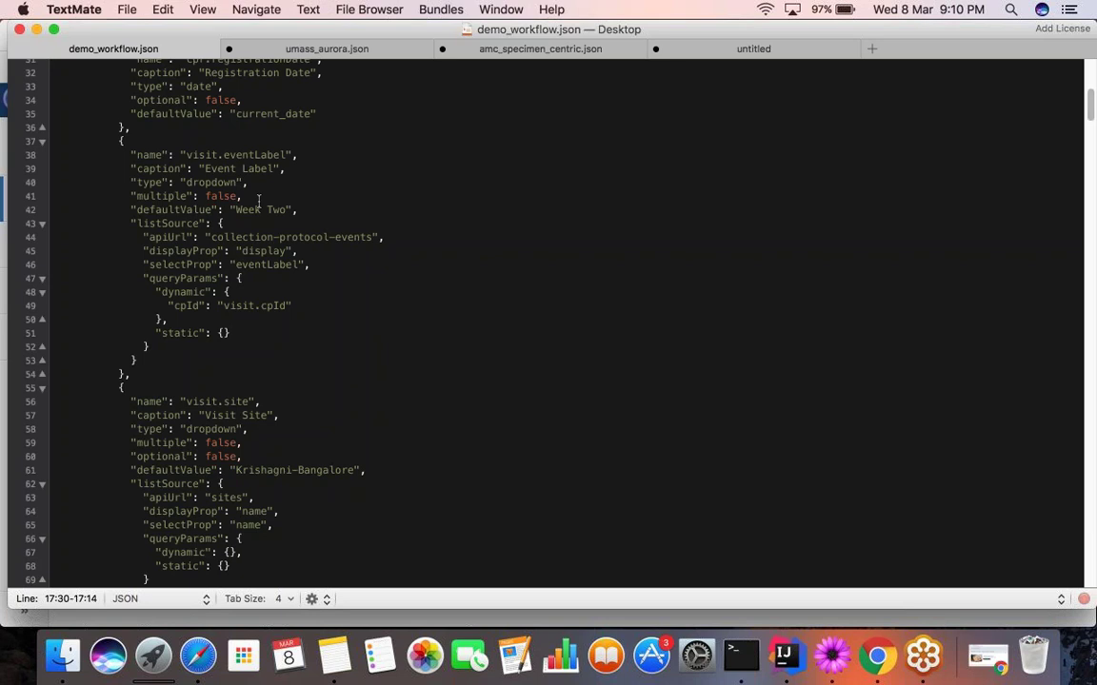
scroll(258, 200, "down", 4)
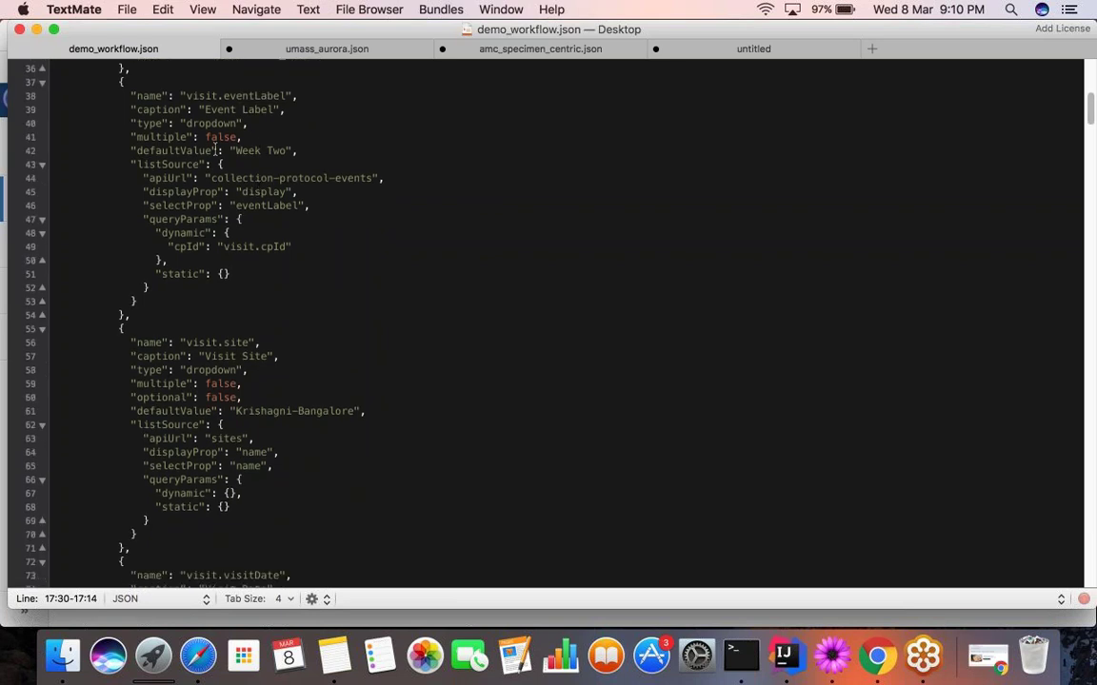
scroll(215, 150, "down", 8)
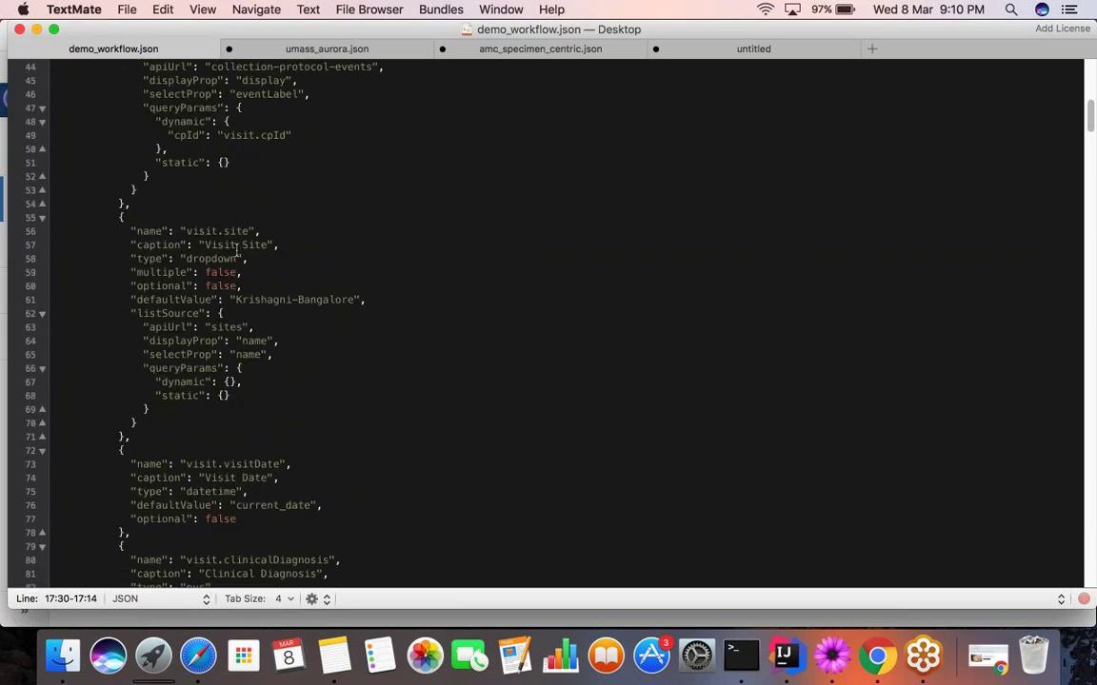
scroll(286, 243, "down", 1)
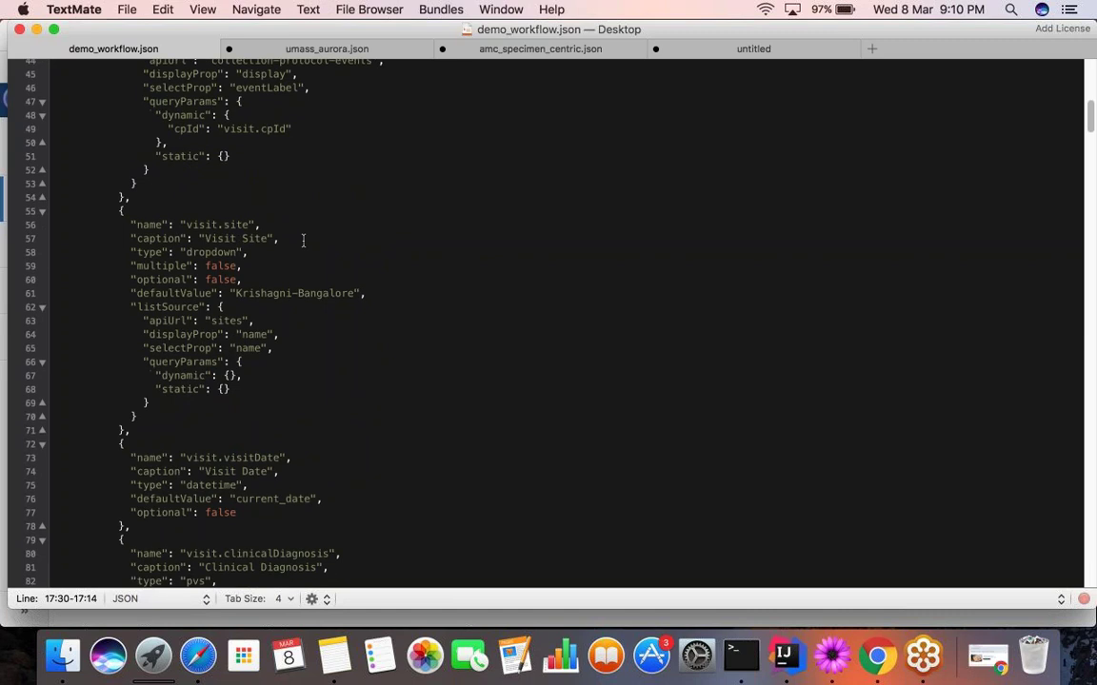
scroll(303, 240, "down", 8)
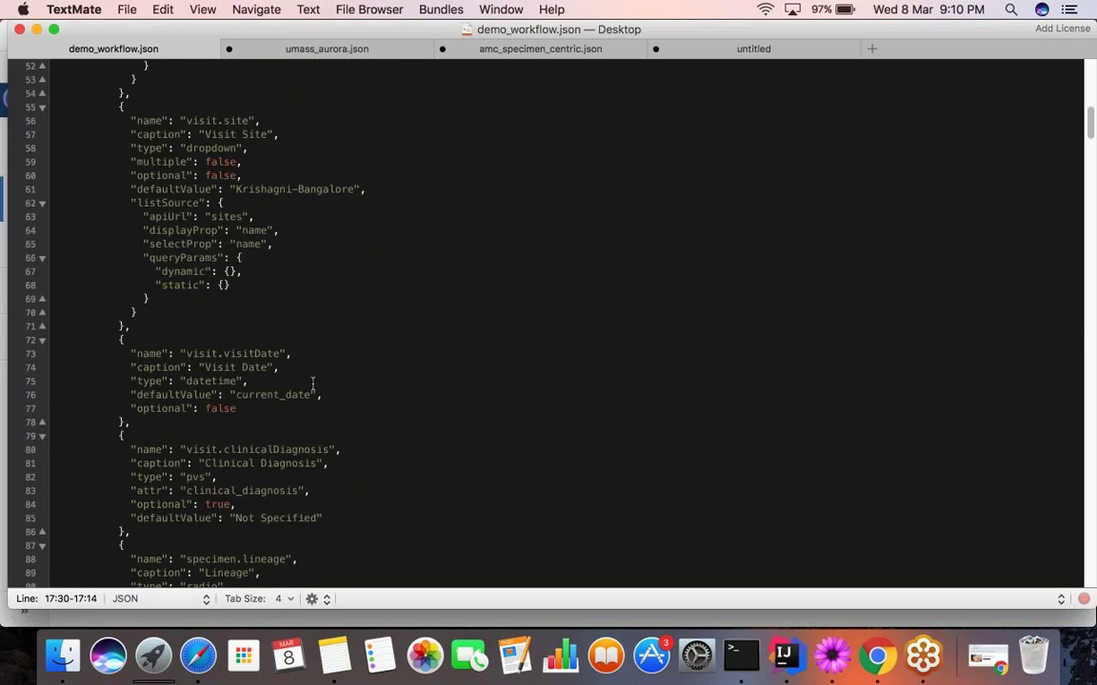
scroll(285, 352, "down", 4)
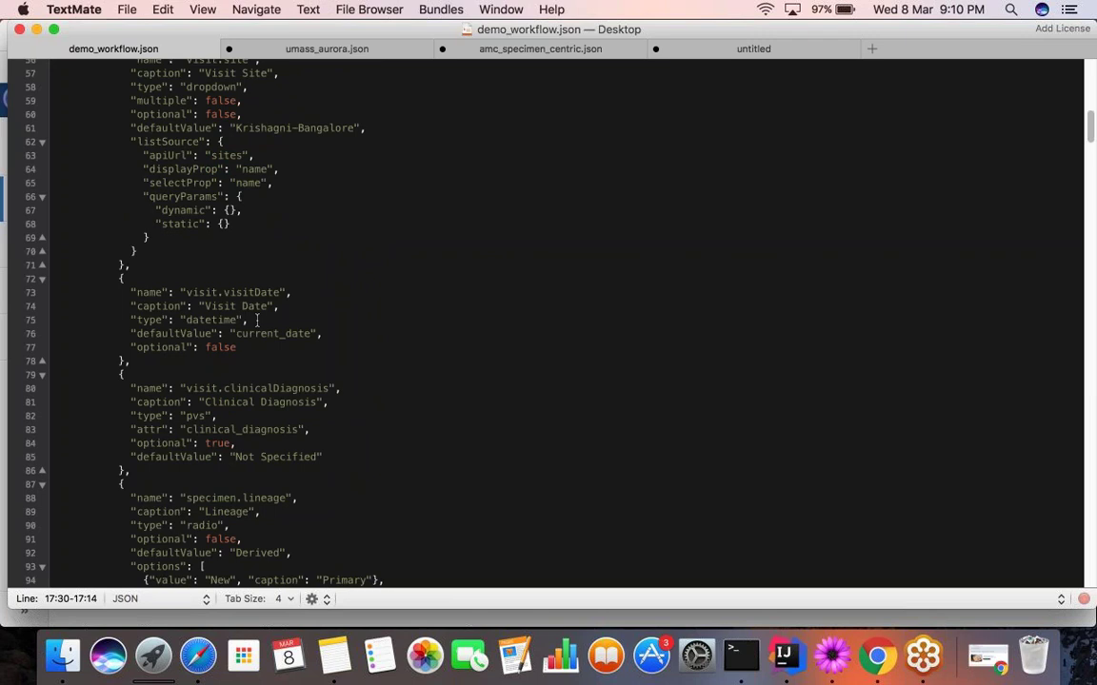
Step: Review the clinical diagnosis, lineage, specimen label and parent specimen label definitions, and return to the start of the dictionary
scroll(257, 320, "down", 6)
scroll(257, 321, "down", 3)
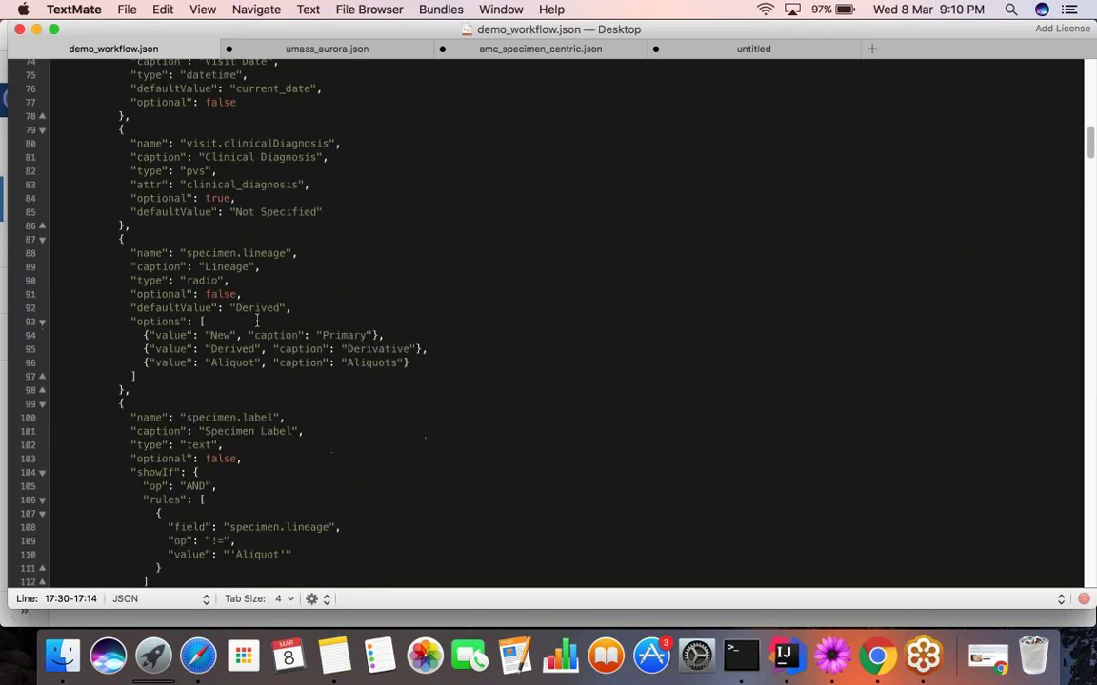
scroll(257, 320, "down", 2)
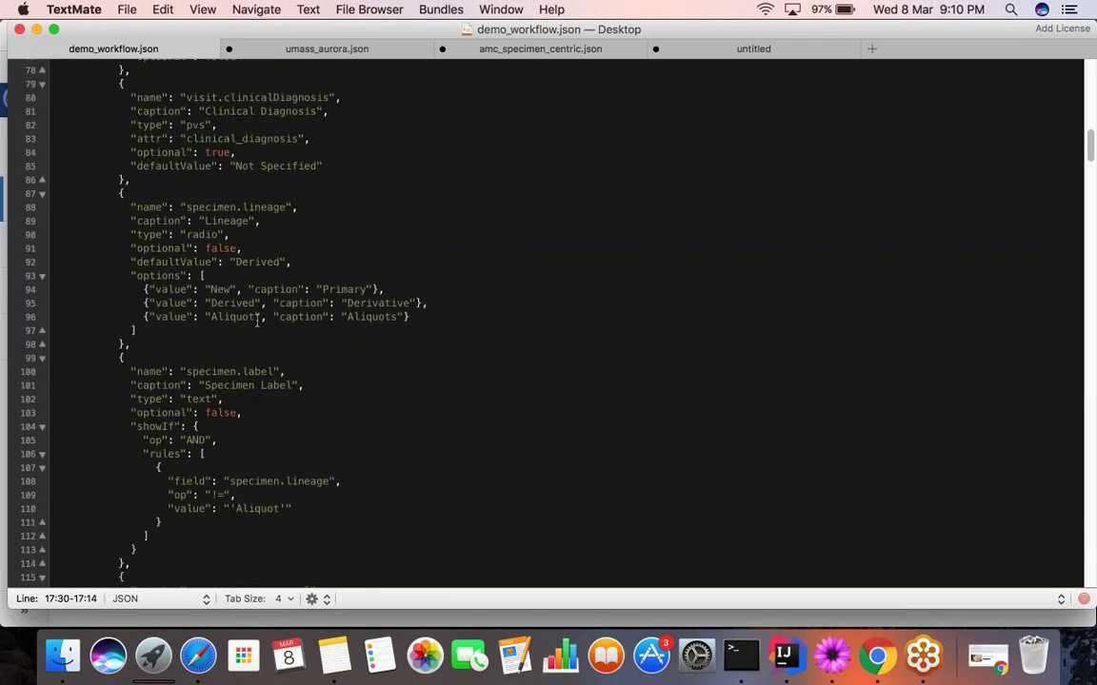
scroll(257, 321, "down", 3)
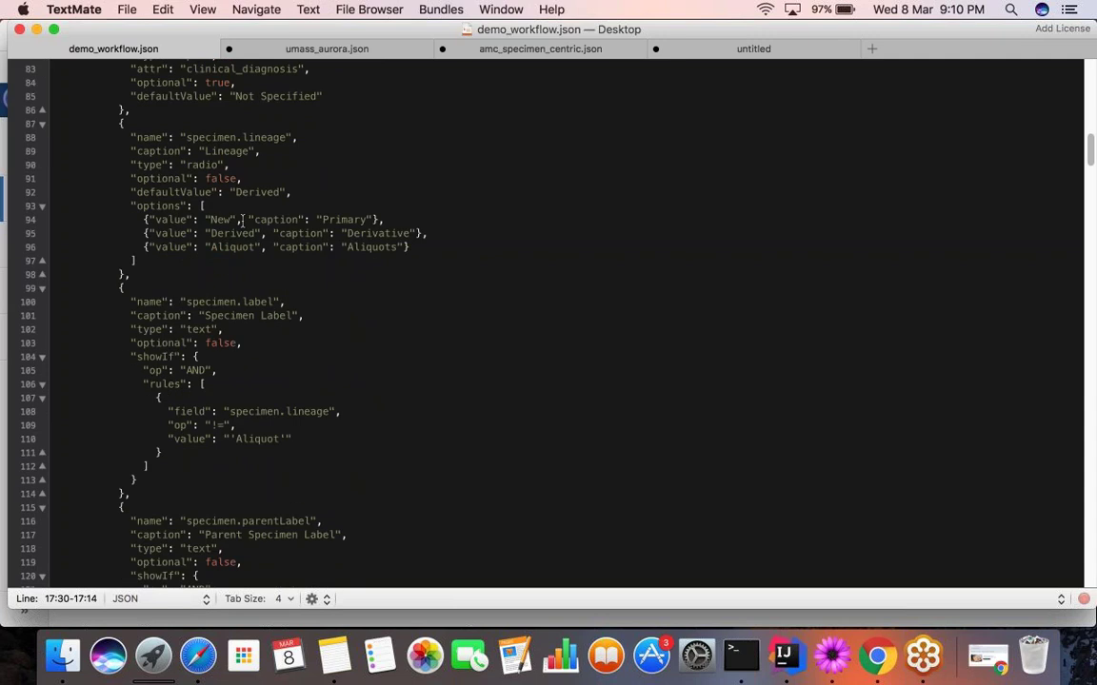
scroll(243, 220, "down", 8)
scroll(245, 448, "up", 4)
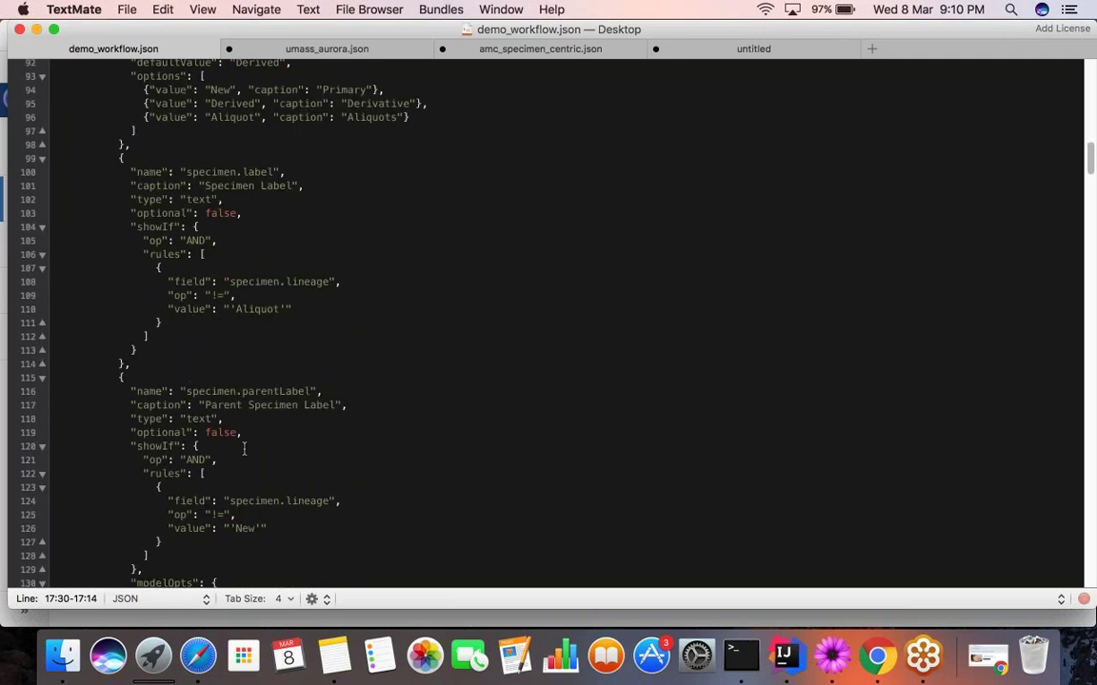
scroll(245, 448, "up", 20)
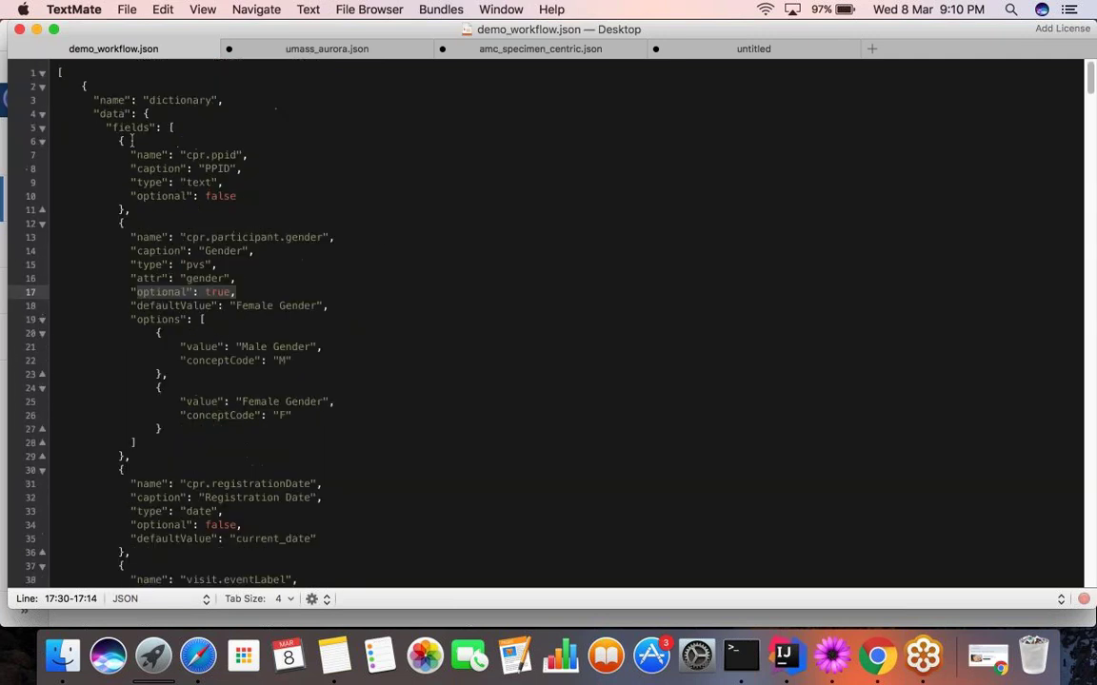
Step: Switch to Chrome and bring up OpenSpecimen's REST API Invoker page
left_click(789, 487)
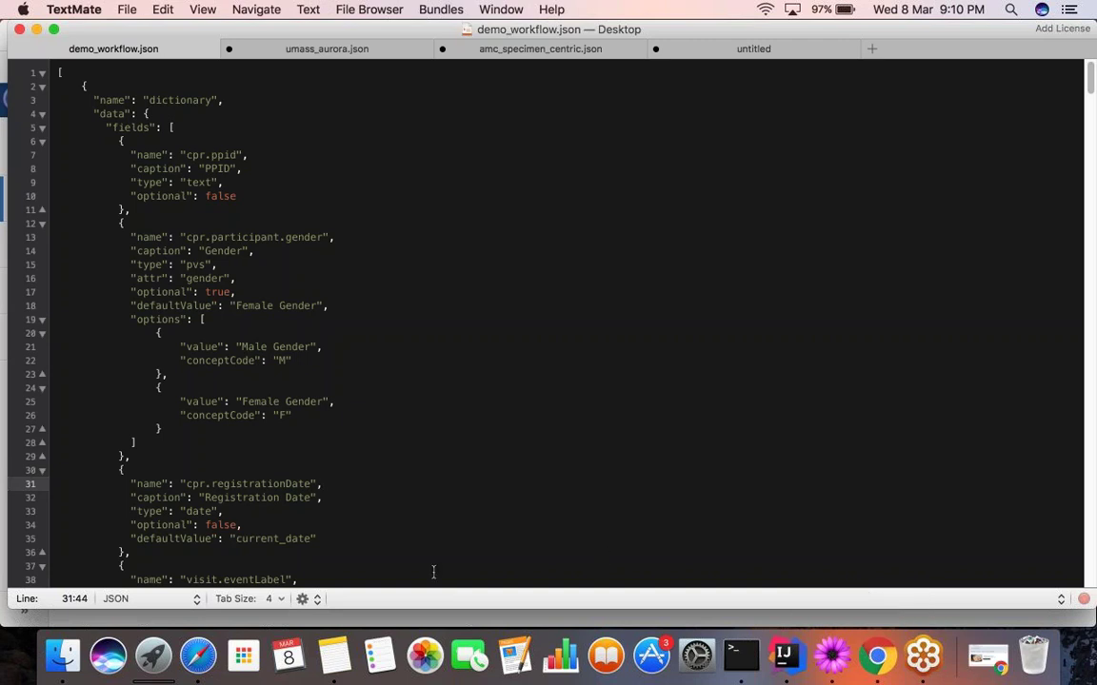
left_click(877, 656)
left_click(991, 35)
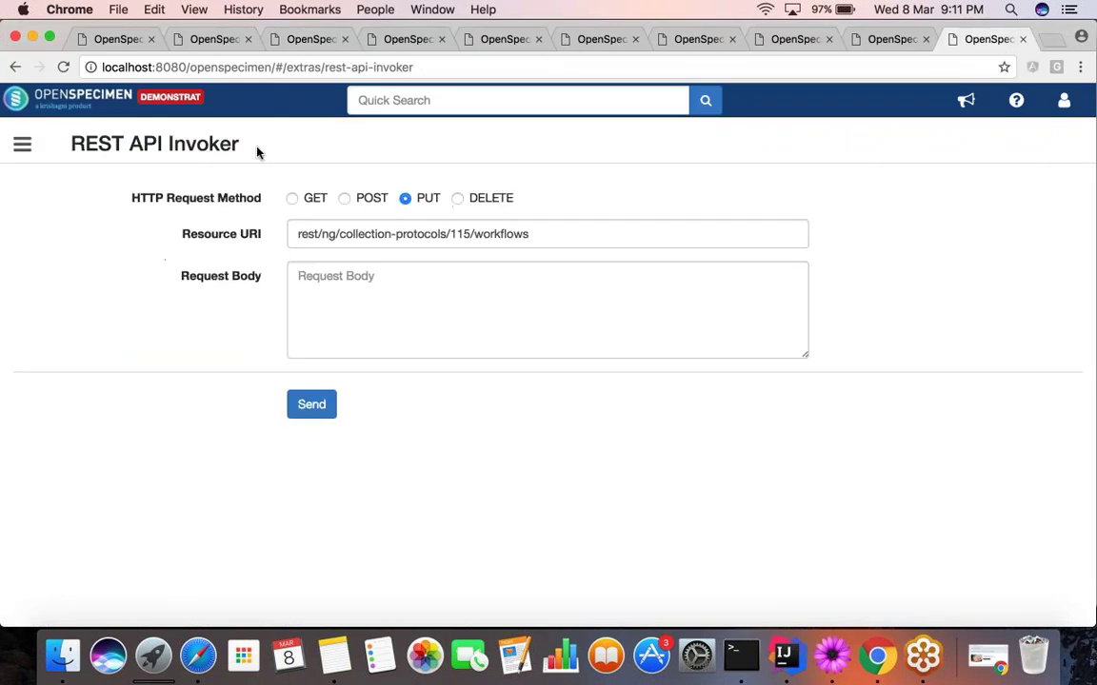
left_click_drag(257, 148, 72, 145)
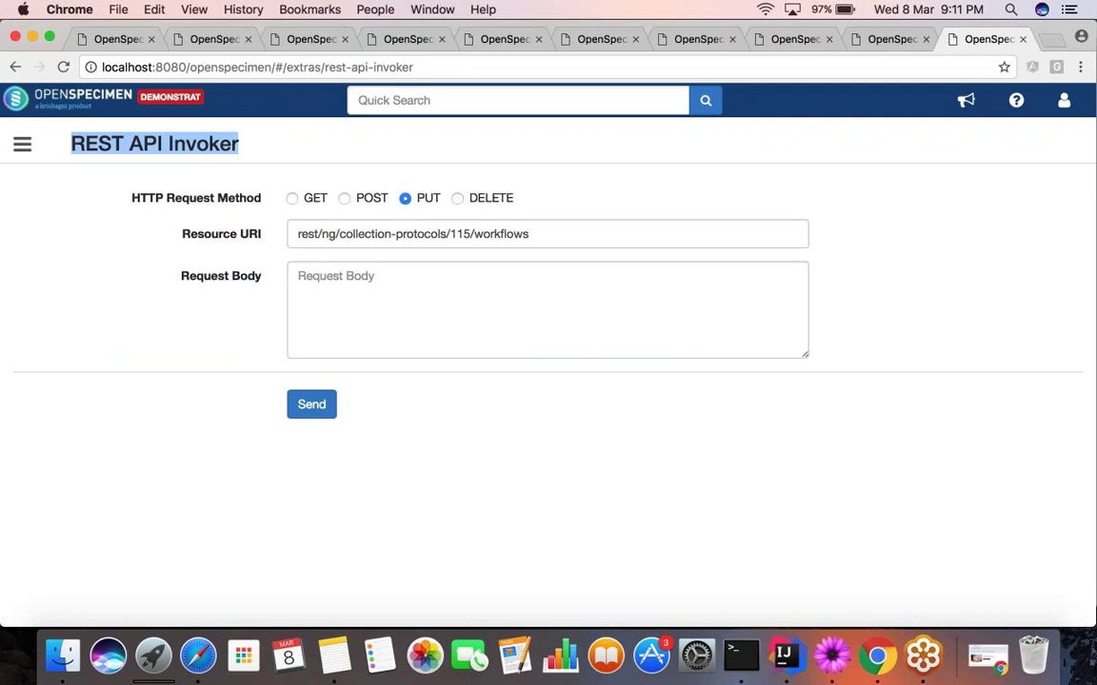
Step: Copy the entire contents of amc_specimen_centric.json from TextMate and paste them into the REST API Invoker's request body in Chrome
left_click(832, 654)
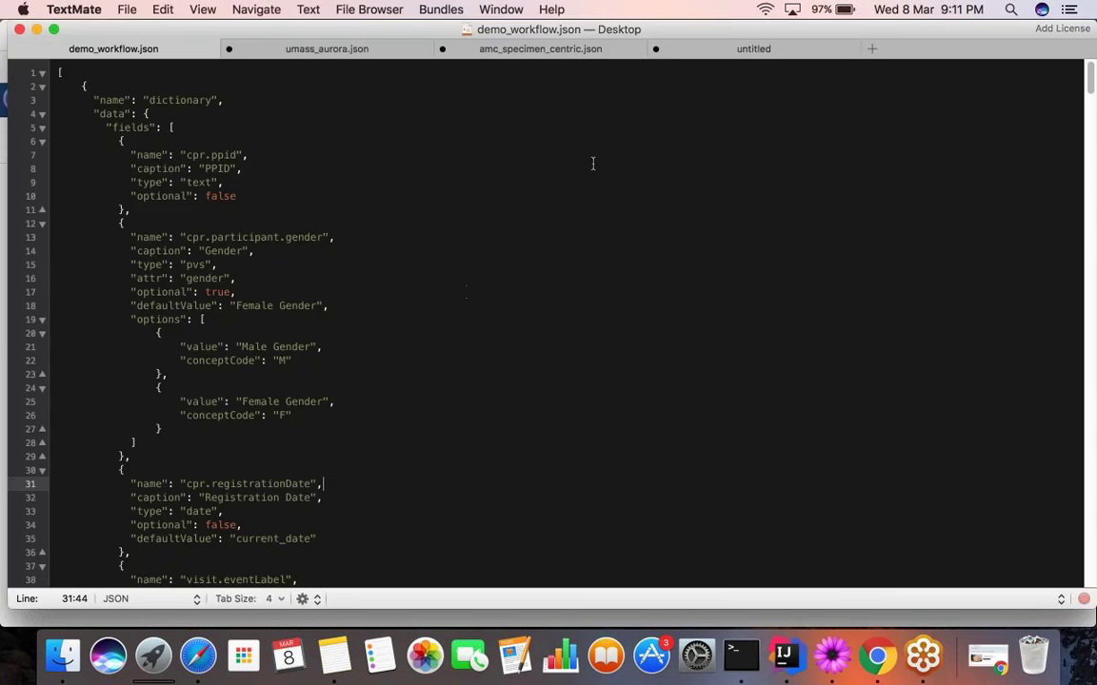
left_click(734, 55)
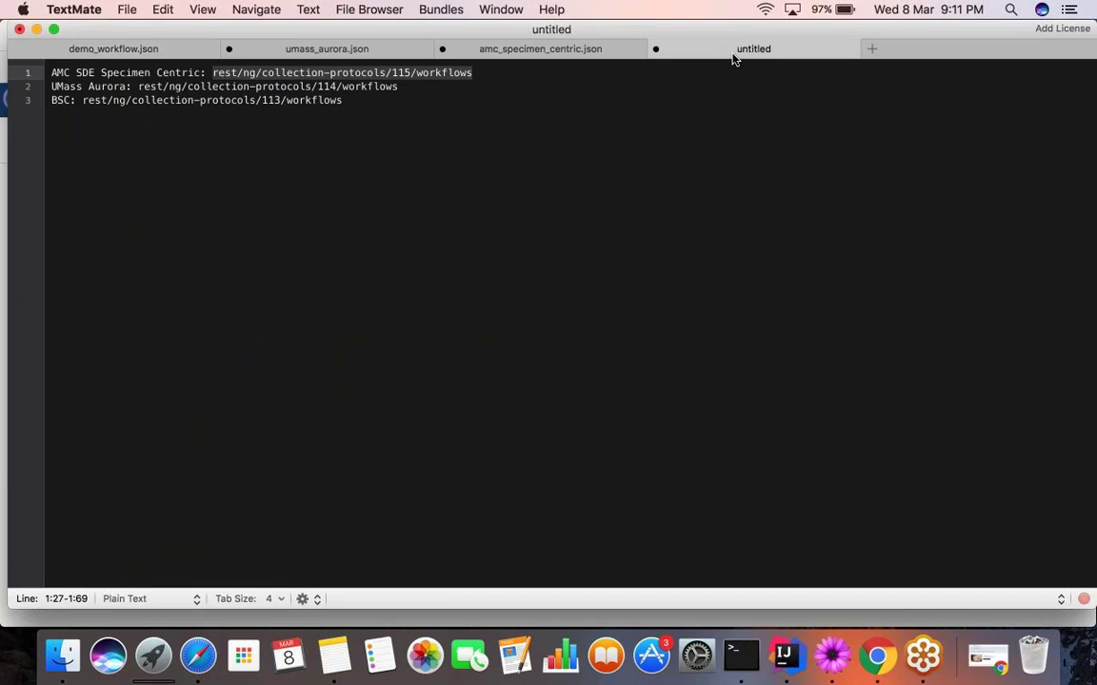
left_click(528, 52)
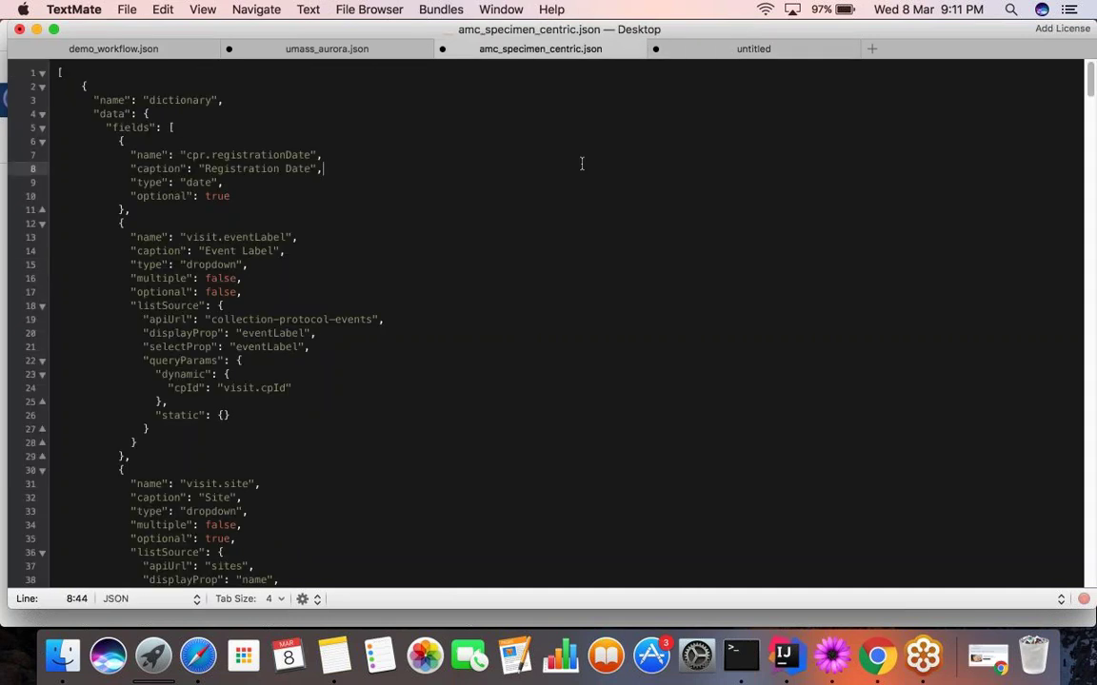
key("super+a")
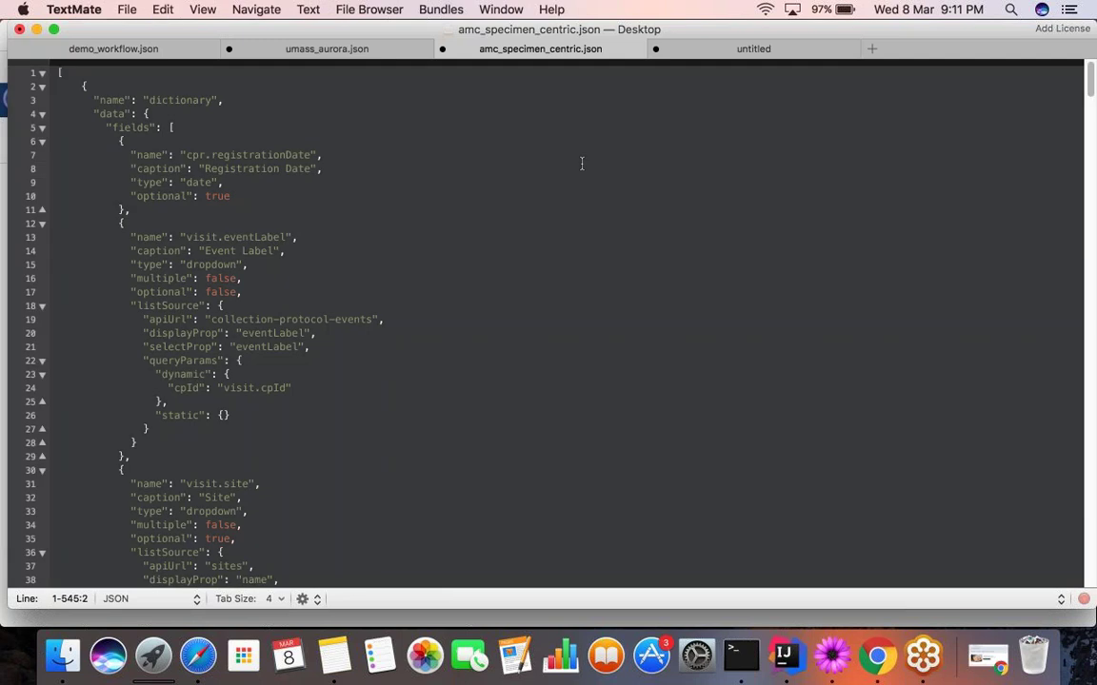
key("super+Tab")
key("super+Tab")
key("super+c")
key("super+Tab")
left_click(575, 323)
key("super+v")
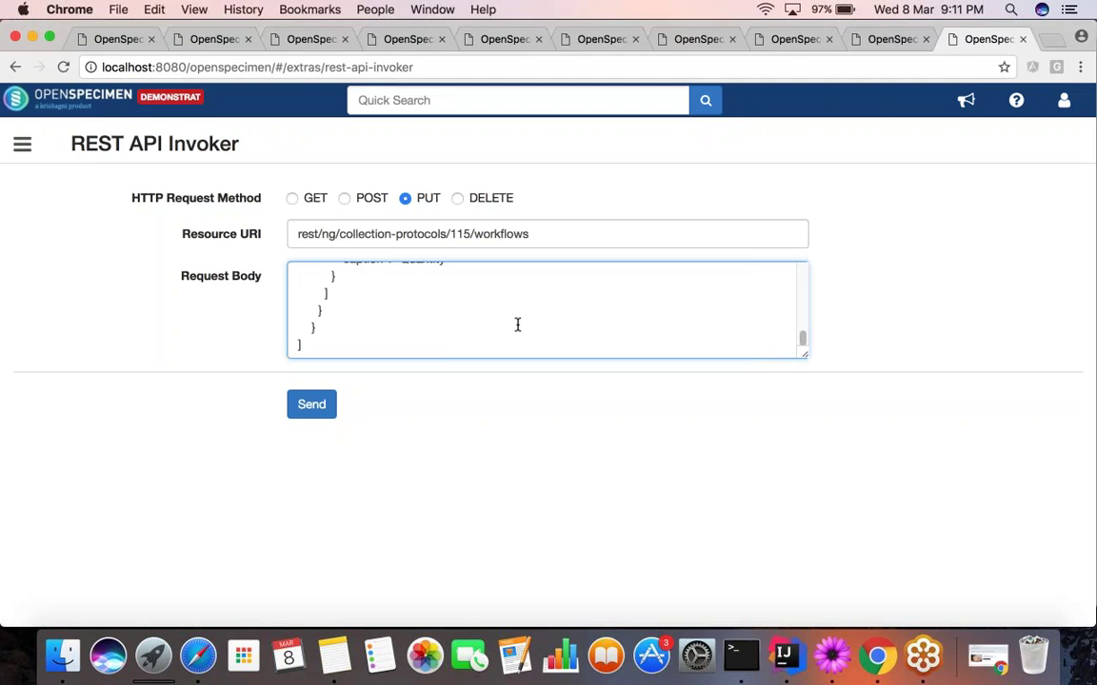
Step: Review the request body and send the PUT request to rest/ng/collection-protocols/115/workflows, and check the response status
scroll(517, 324, "up", 3)
scroll(517, 324, "up", 3)
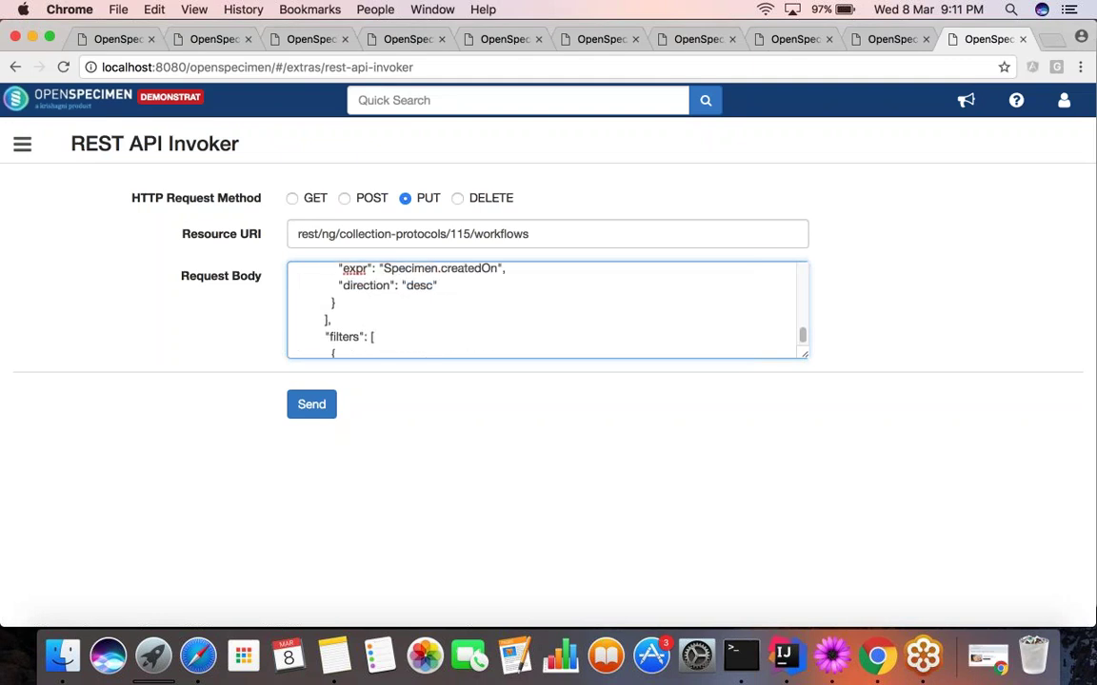
left_click_drag(537, 234, 286, 233)
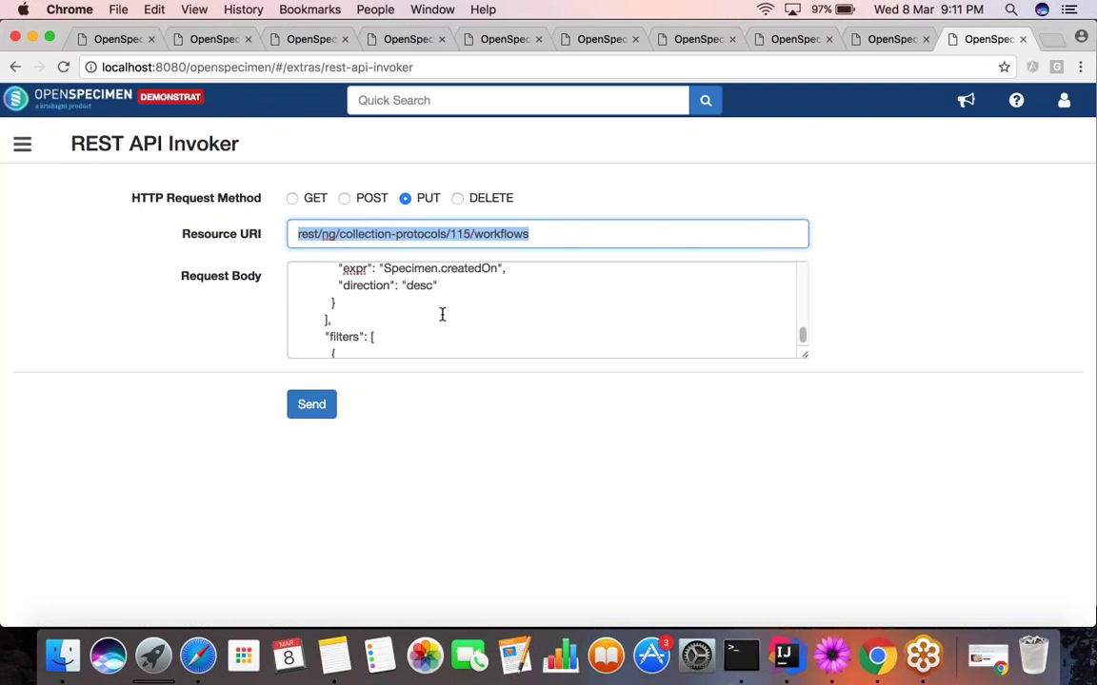
scroll(441, 314, "up", 15)
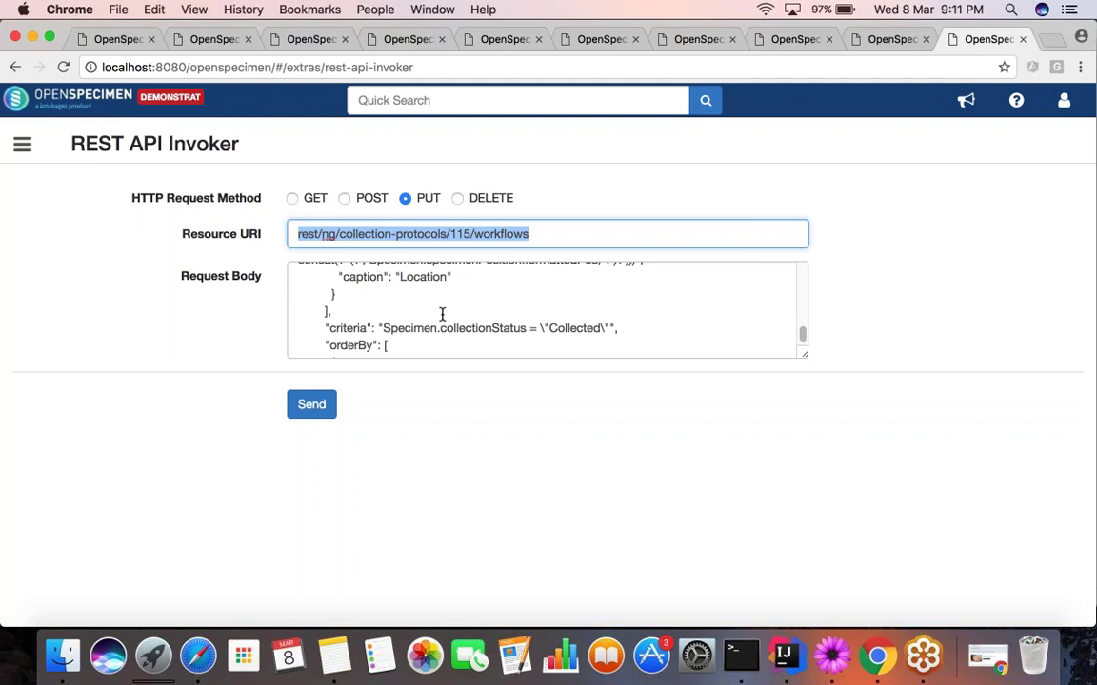
left_click(330, 407)
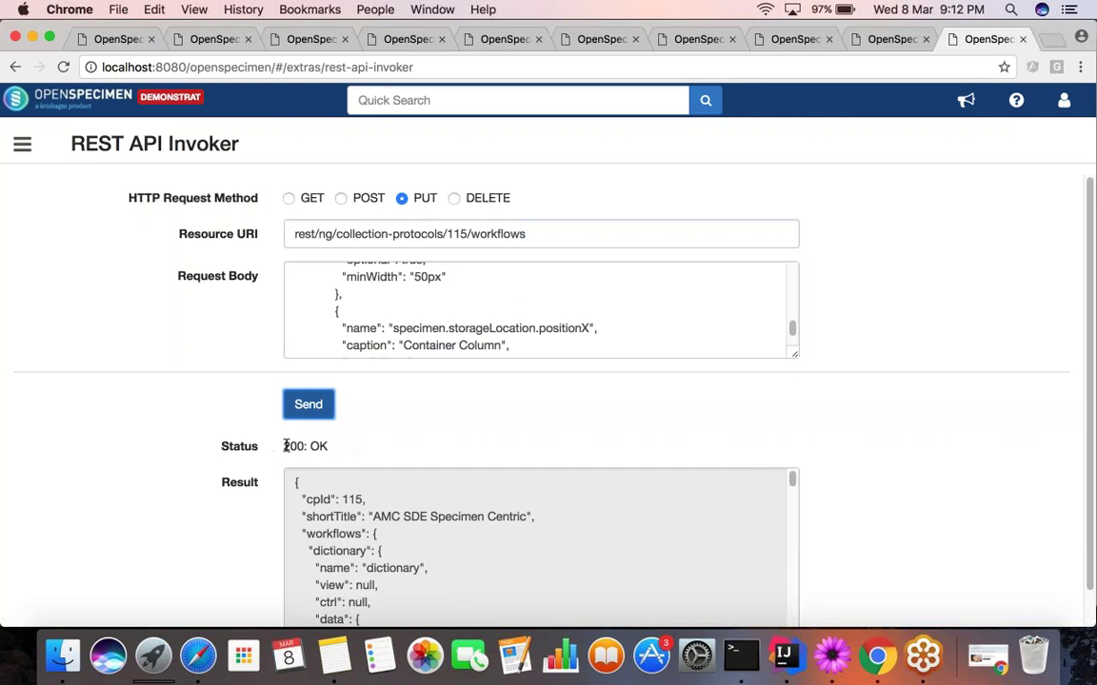
left_click_drag(282, 447, 328, 446)
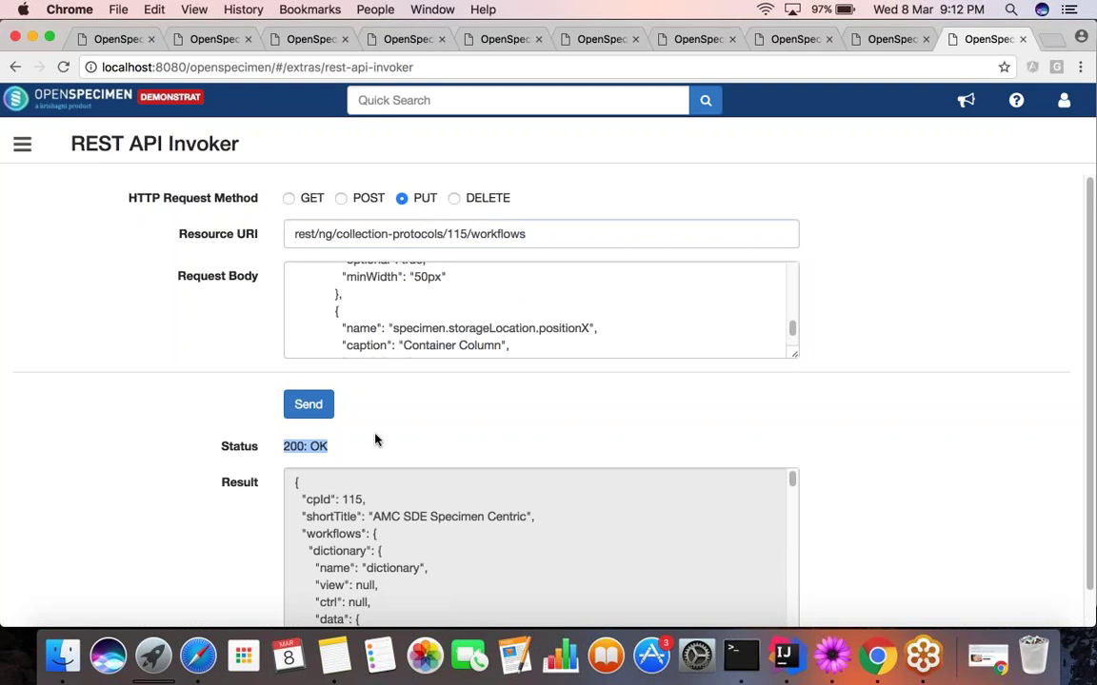
Step: Compare the Flu participant's overview with the Breast surgery collections participant's overview and edit form, leaving the form without saving
left_click(208, 42)
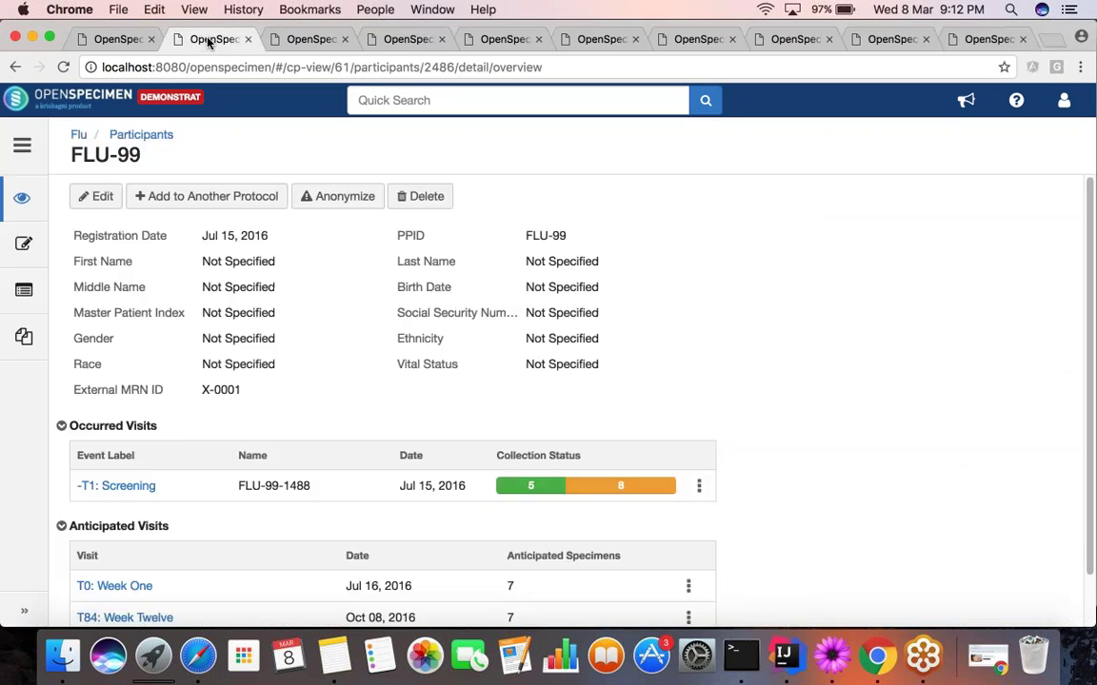
left_click(321, 39)
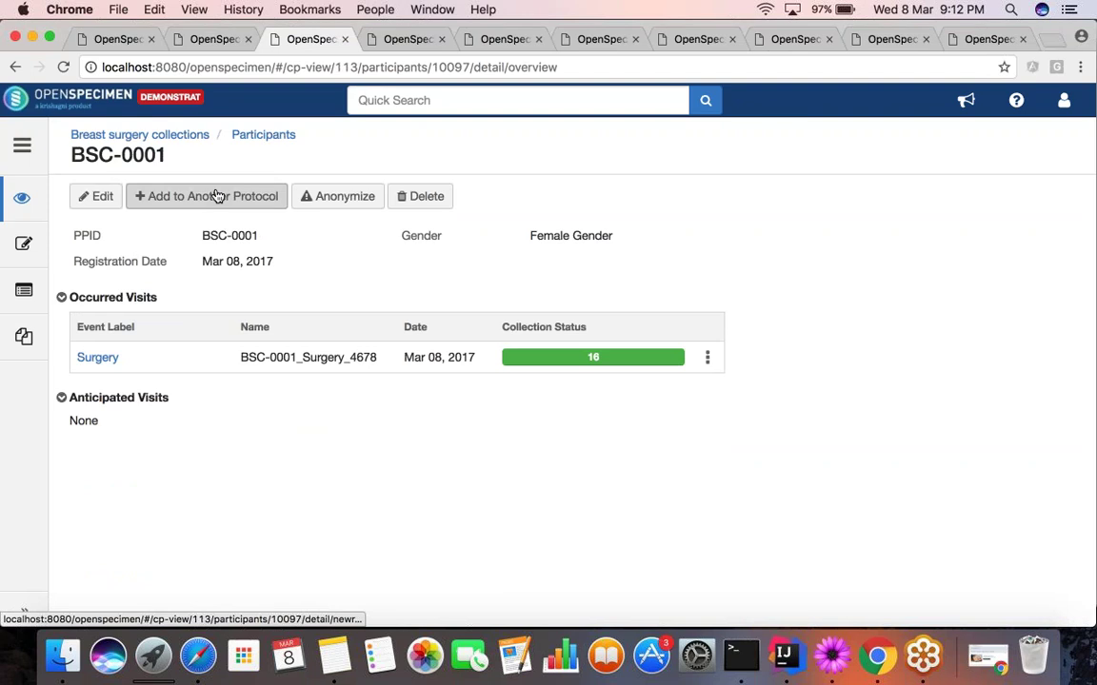
left_click(104, 202)
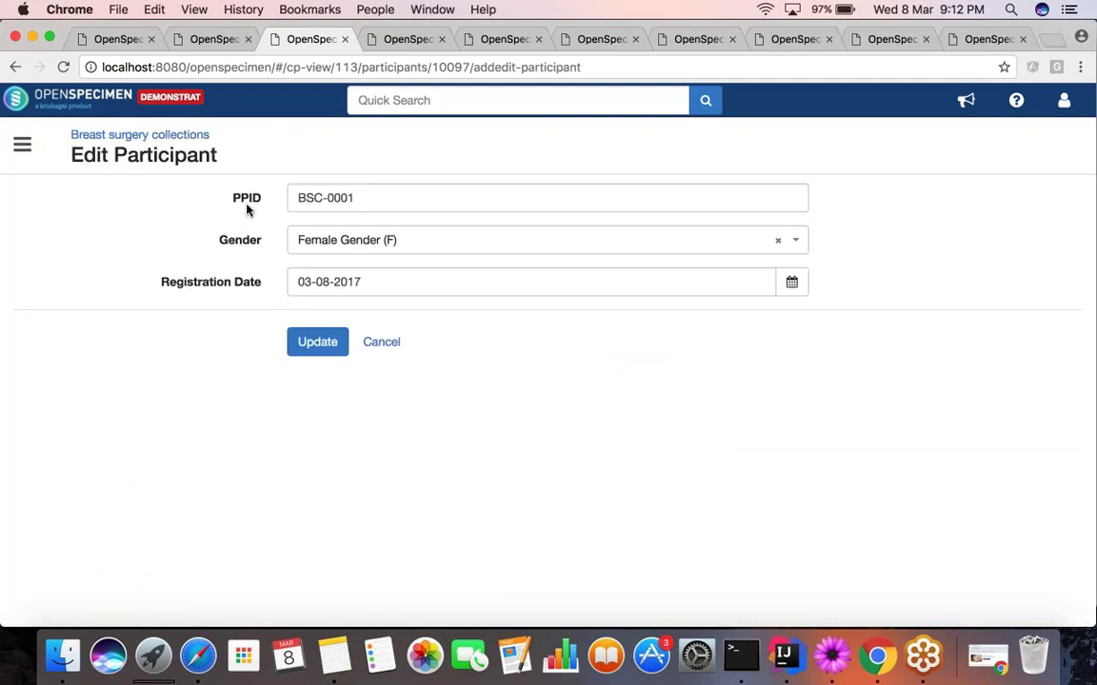
left_click(397, 349)
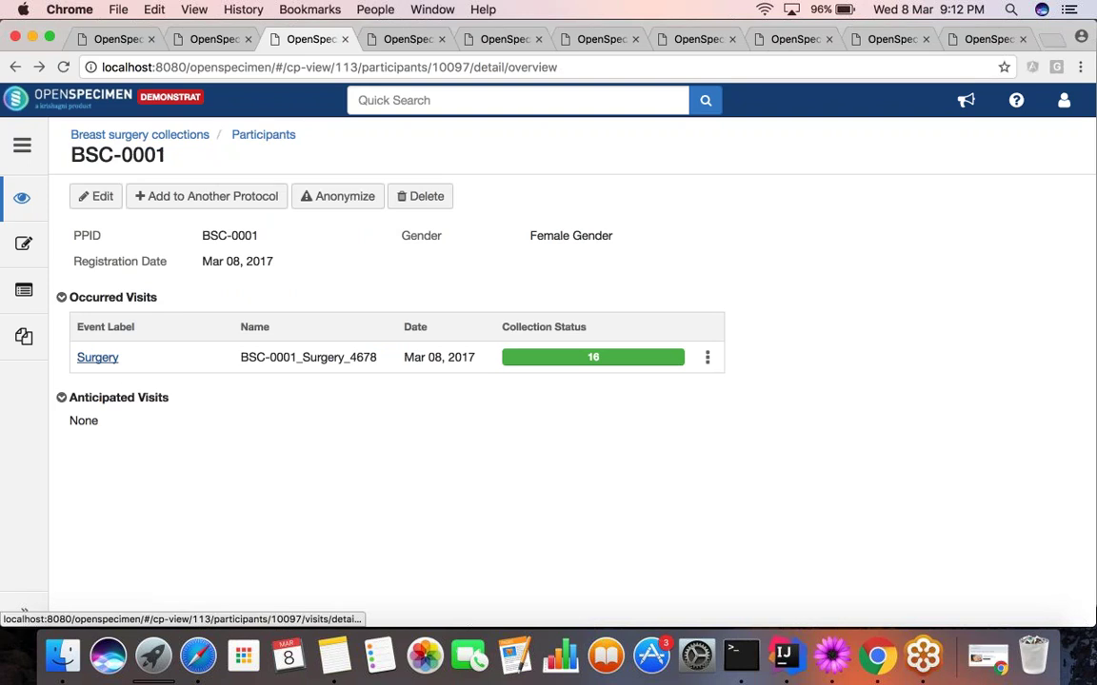
Step: Review participant BSC-0001's Surgery visit, look into its edit form without changing it, and open the Whole Blood specimen's details
left_click(97, 357)
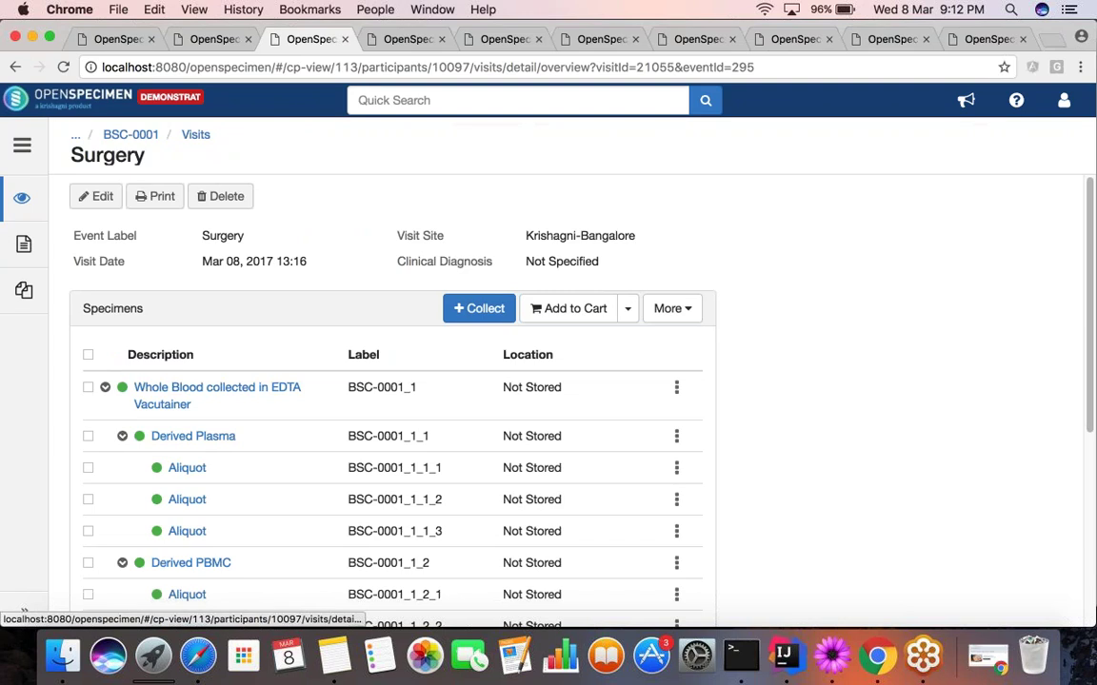
left_click(101, 198)
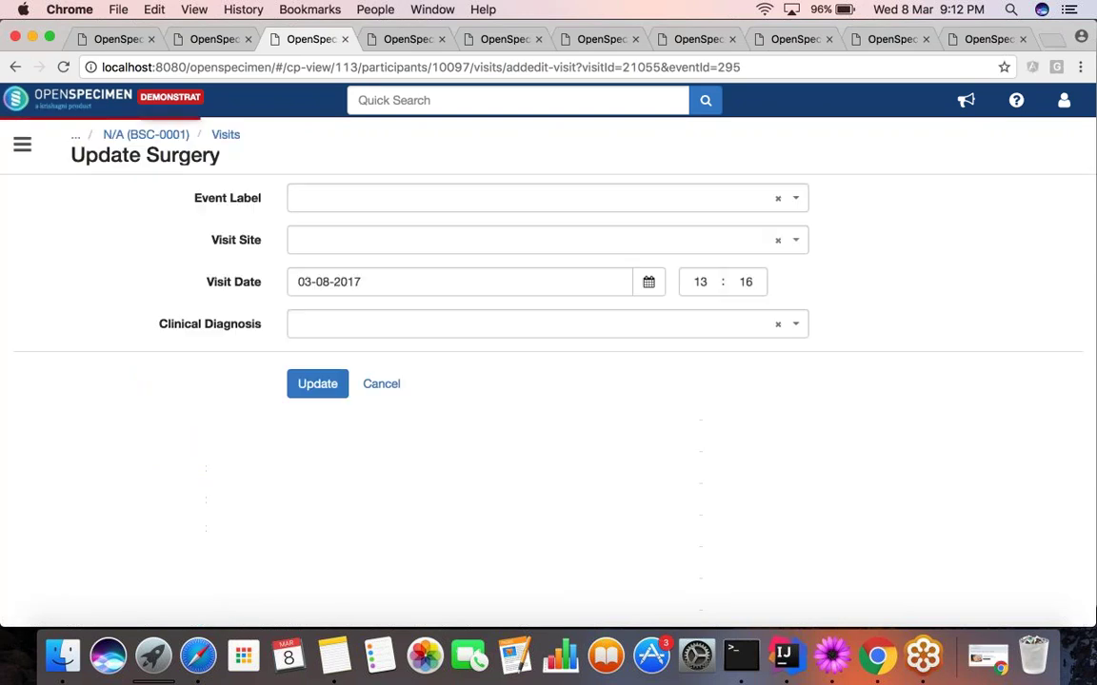
left_click(368, 392)
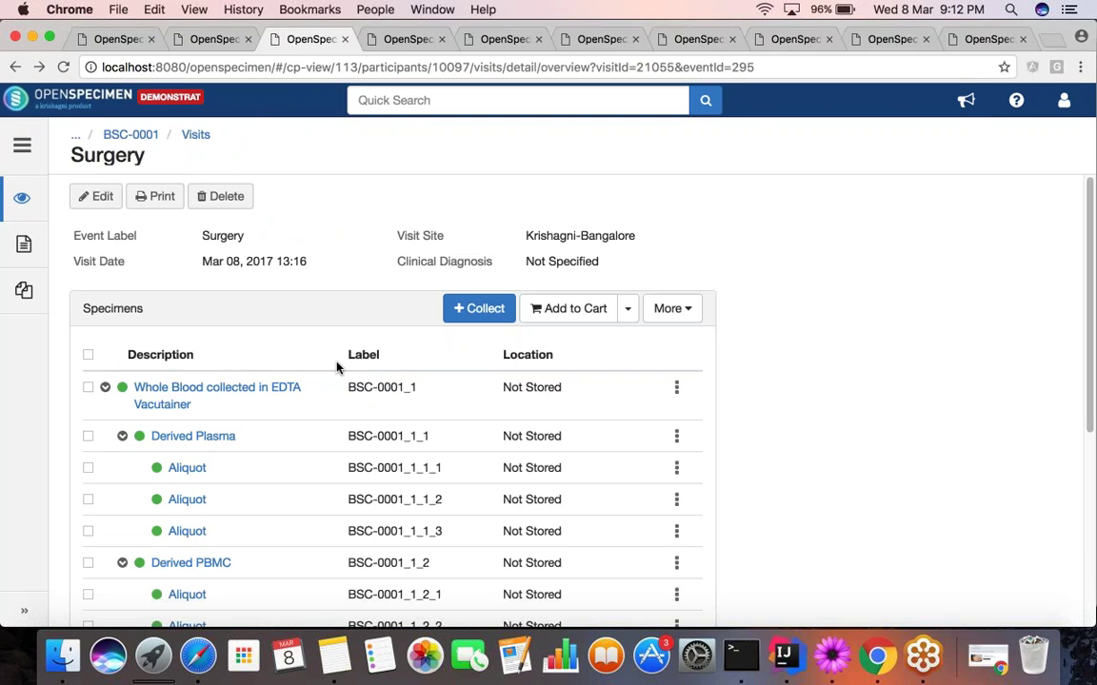
left_click(250, 389)
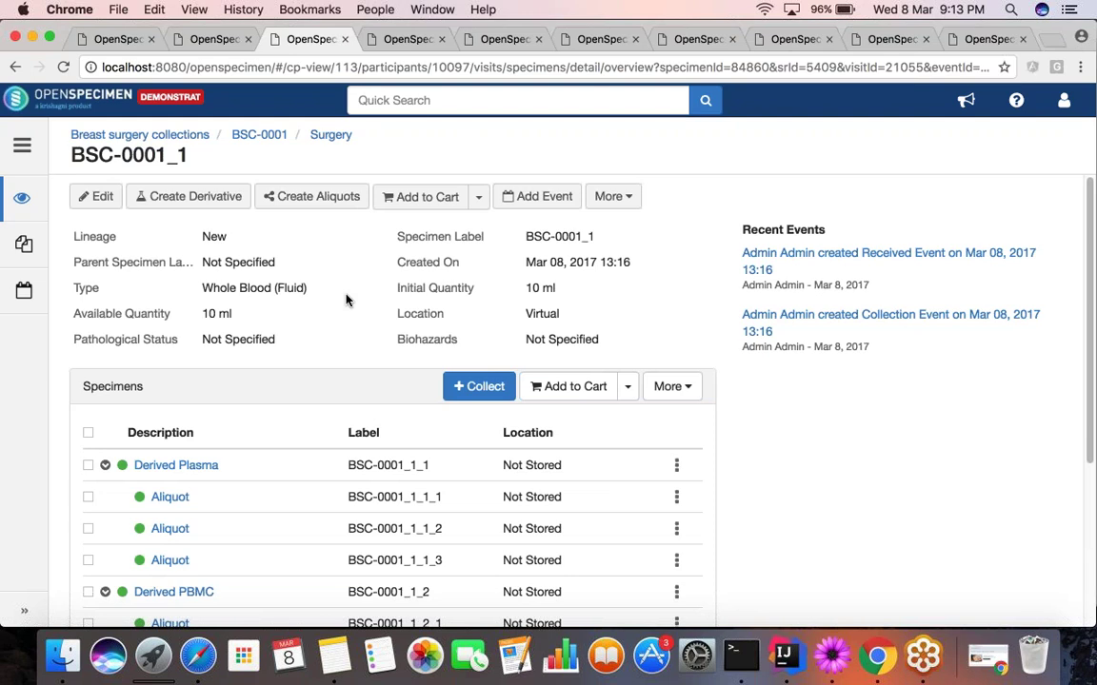
Step: Switch to TextMate and bring up the demo_workflow.json file
left_click(832, 657)
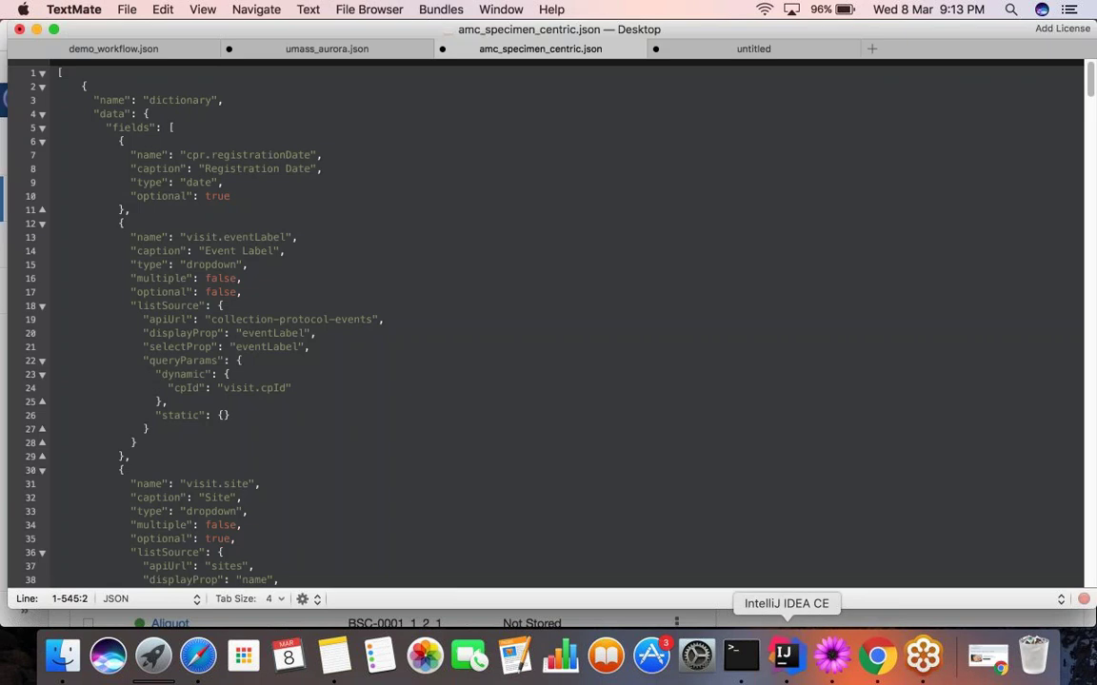
left_click(294, 236)
left_click(124, 52)
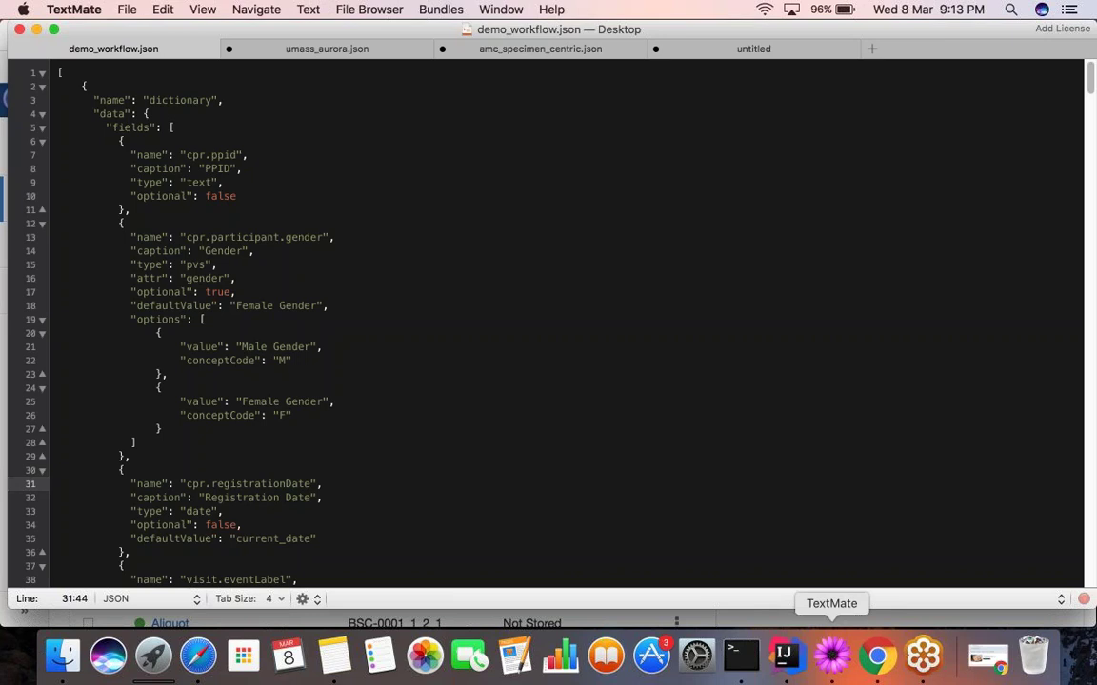
Step: Switch to the training slides in Safari and advance to the slide on creating a specimen centric protocol
left_click(197, 657)
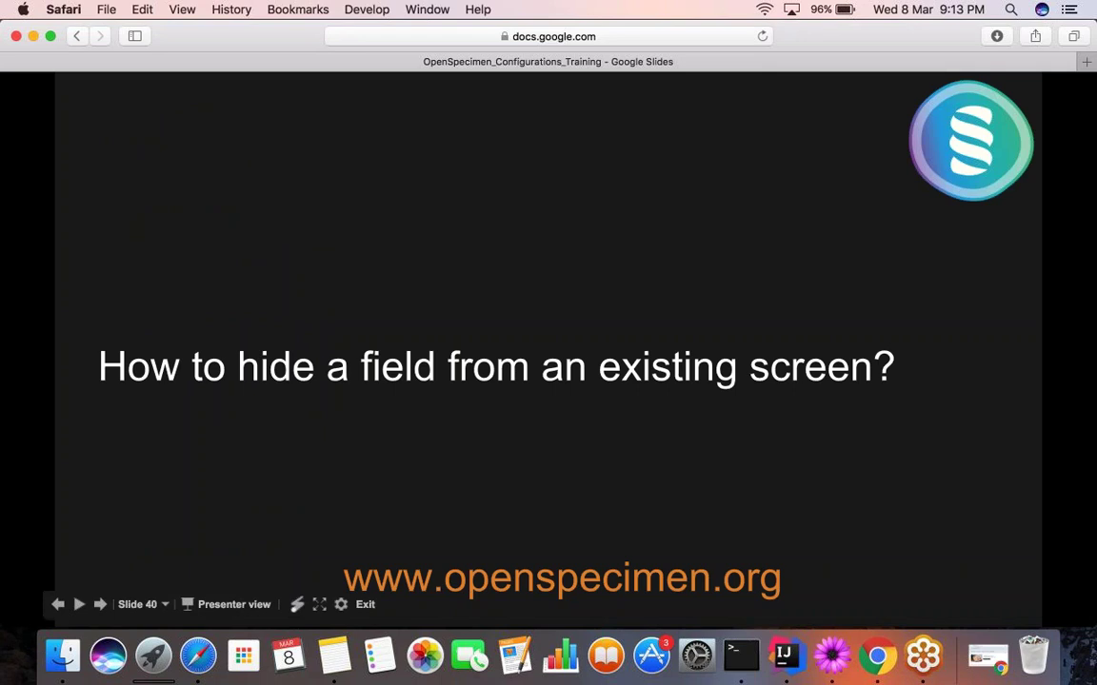
key("Right")
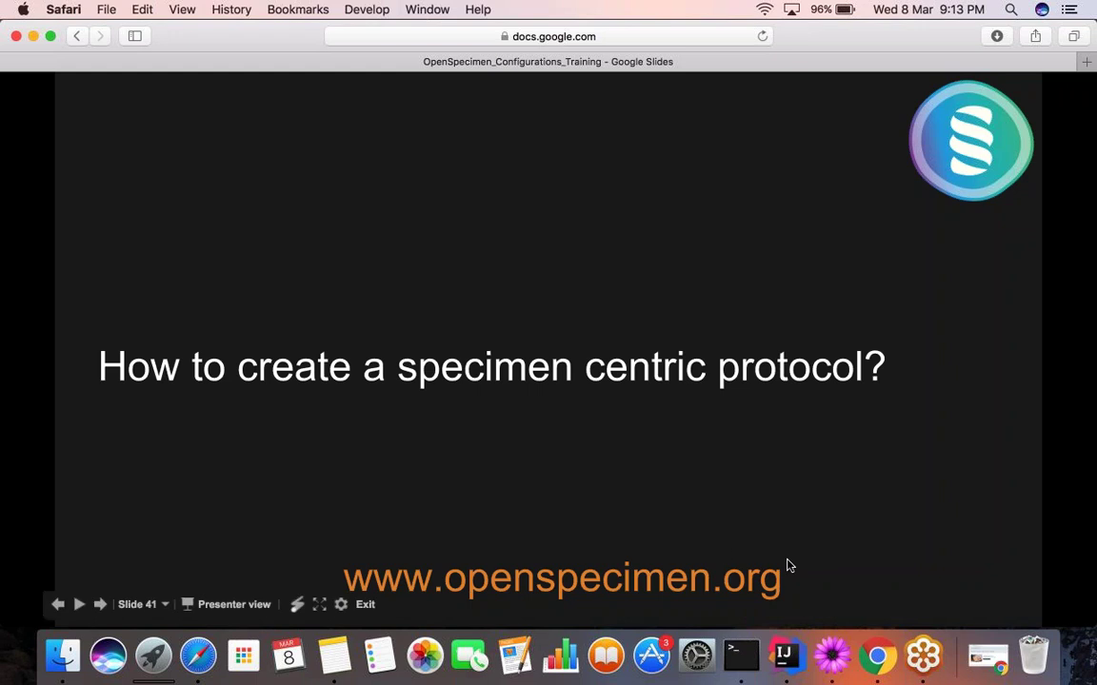
Step: Switch to Chrome and compare the Participant Centric and Specimen Centric types on the Create Collection Protocol form, leaving Specimen Centric selected
left_click(866, 660)
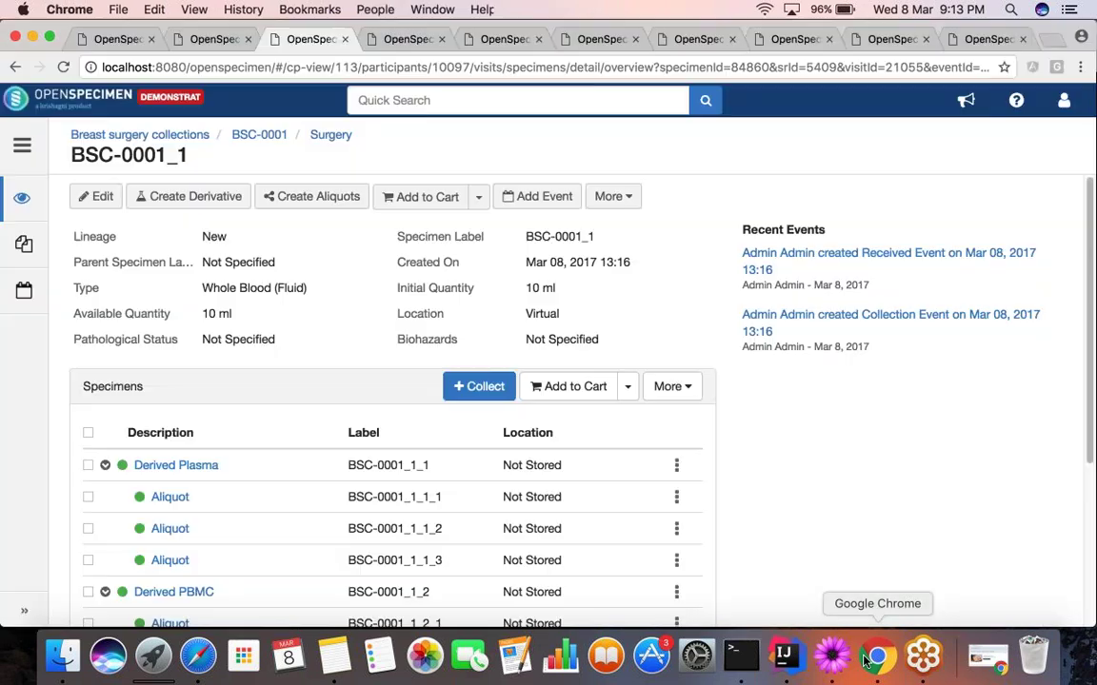
left_click(407, 39)
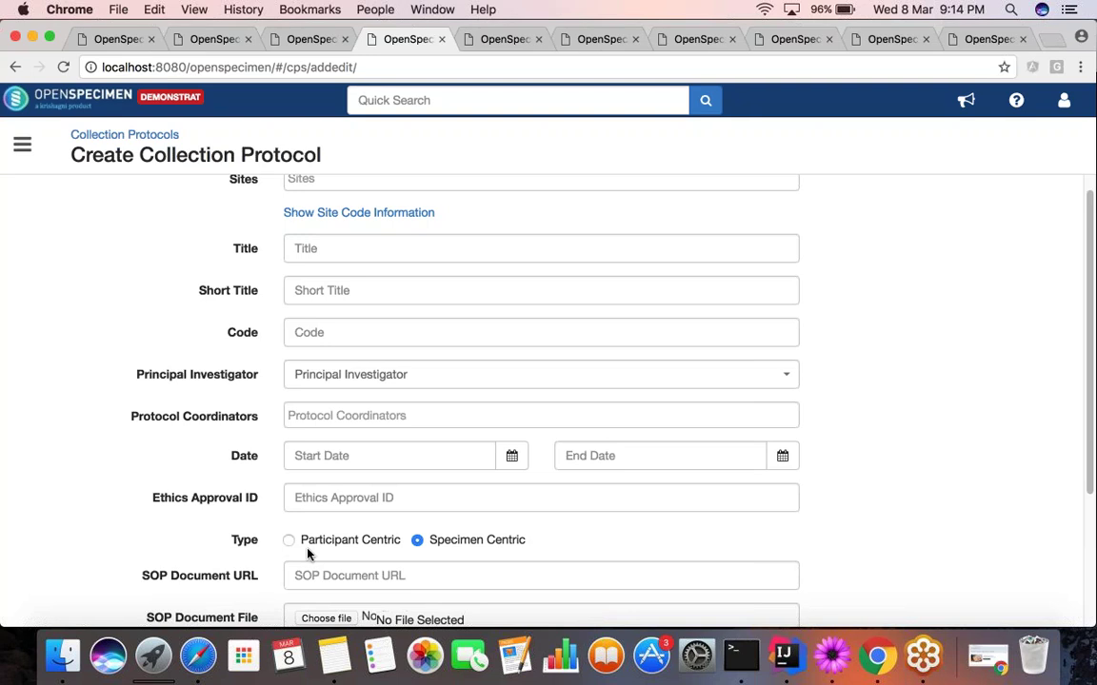
left_click(289, 539)
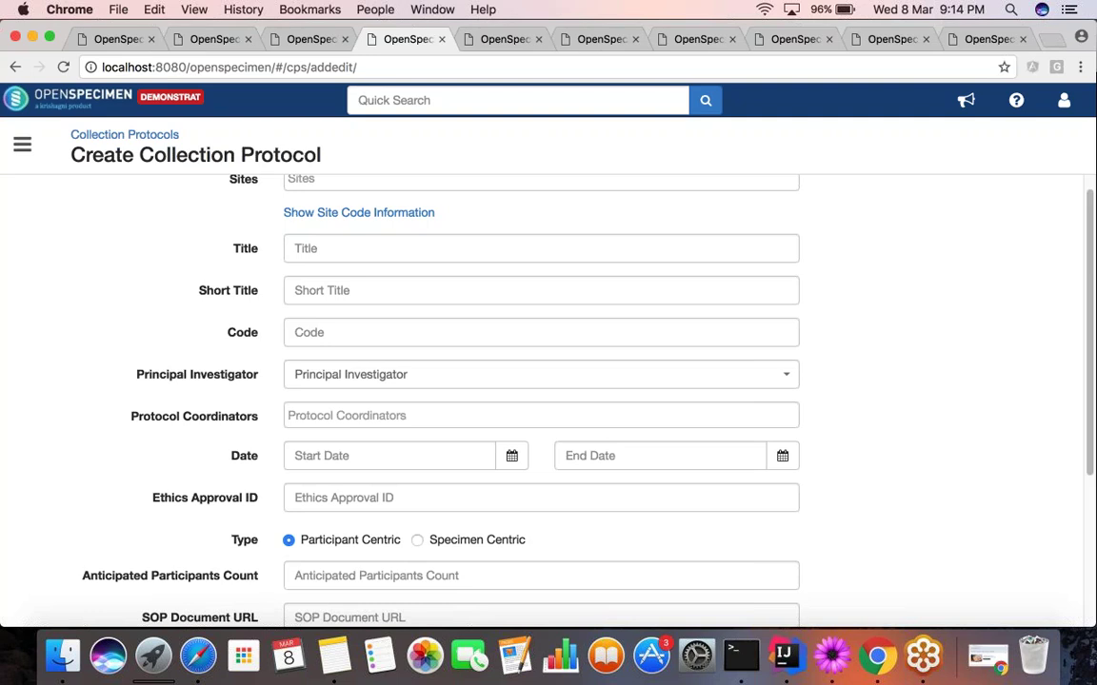
left_click(417, 540)
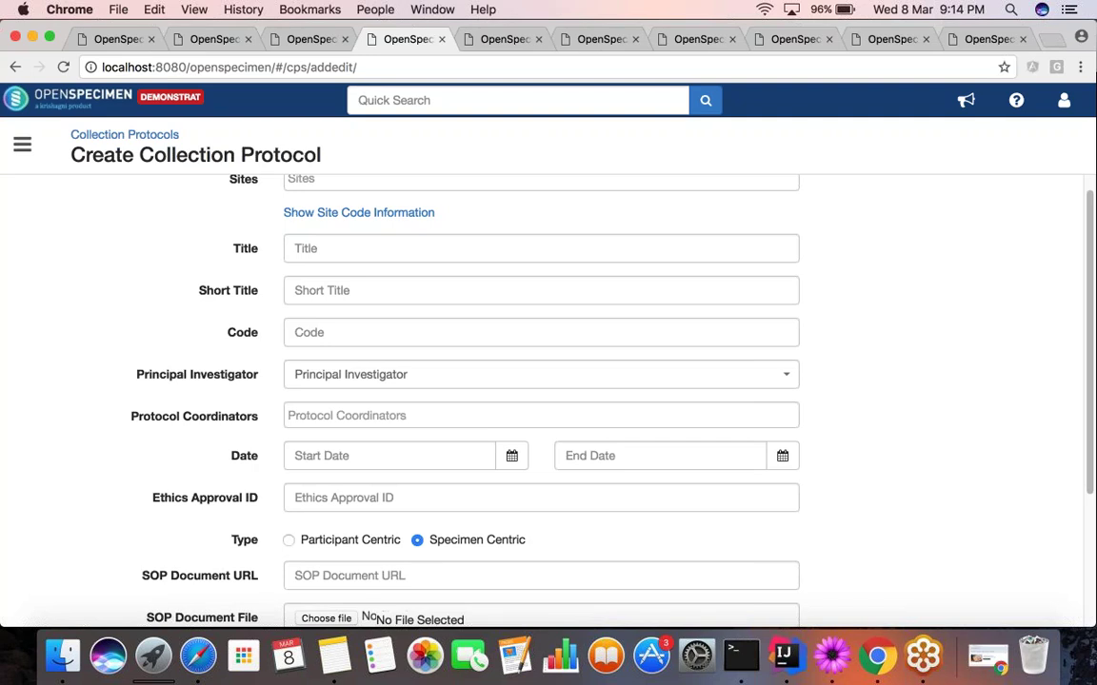
Step: Collect a new specimen labelled AMC.WB.0007 of type Whole Blood in the AMC SDE Specimen Centric protocol
left_click(490, 45)
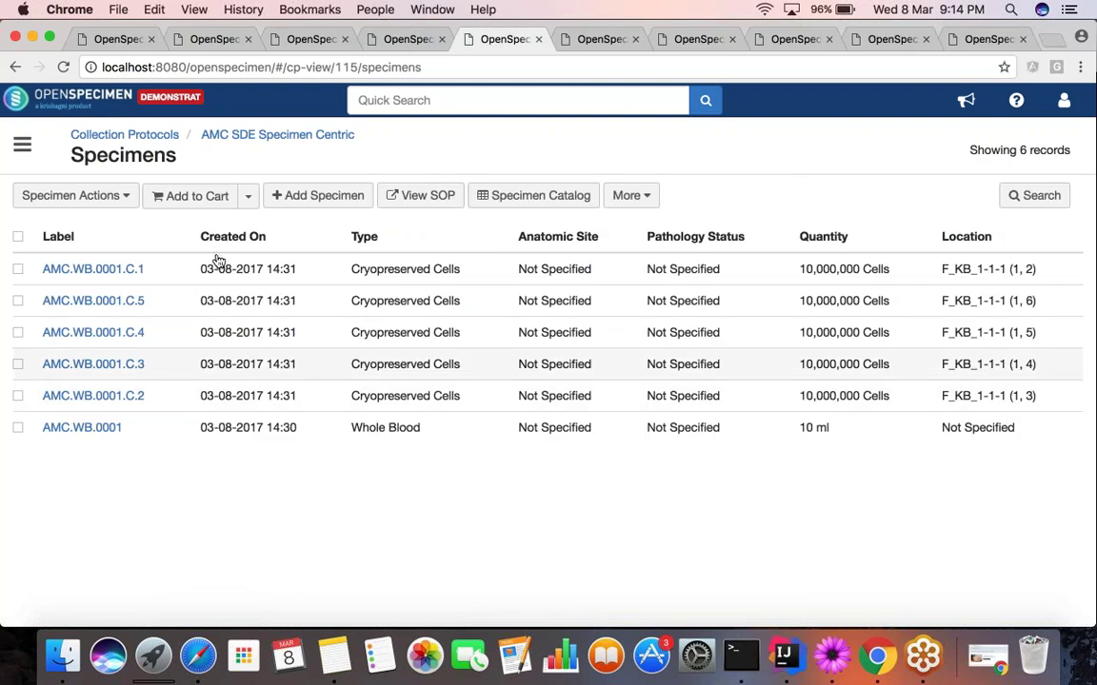
left_click(319, 195)
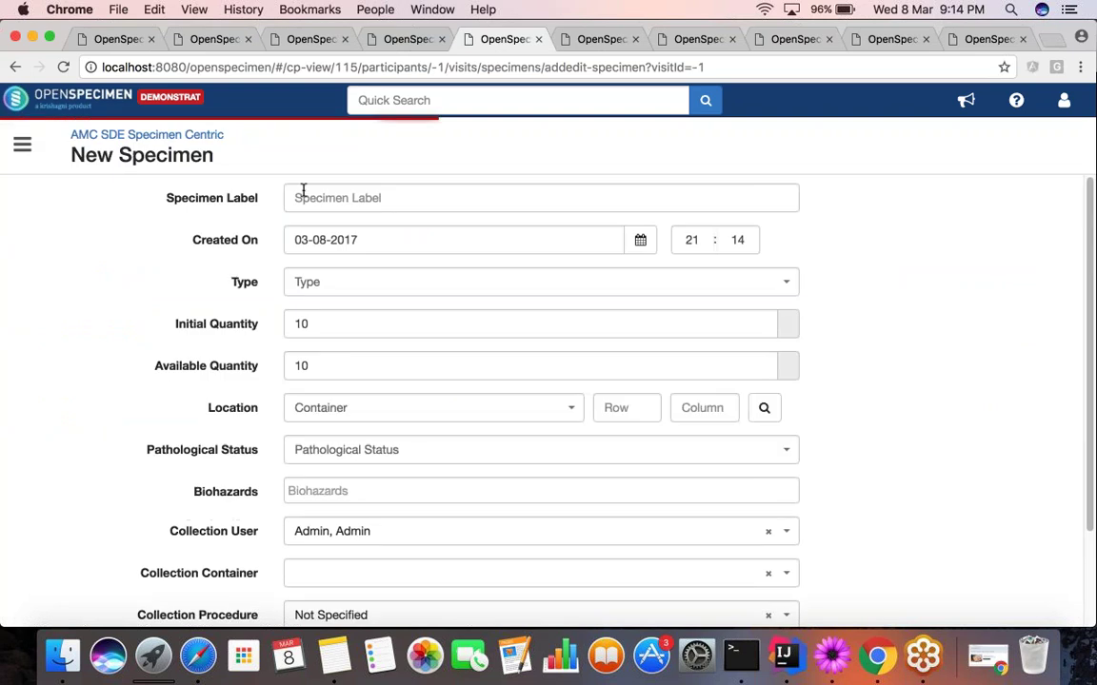
left_click(323, 196)
type("AMC.WB.0007")
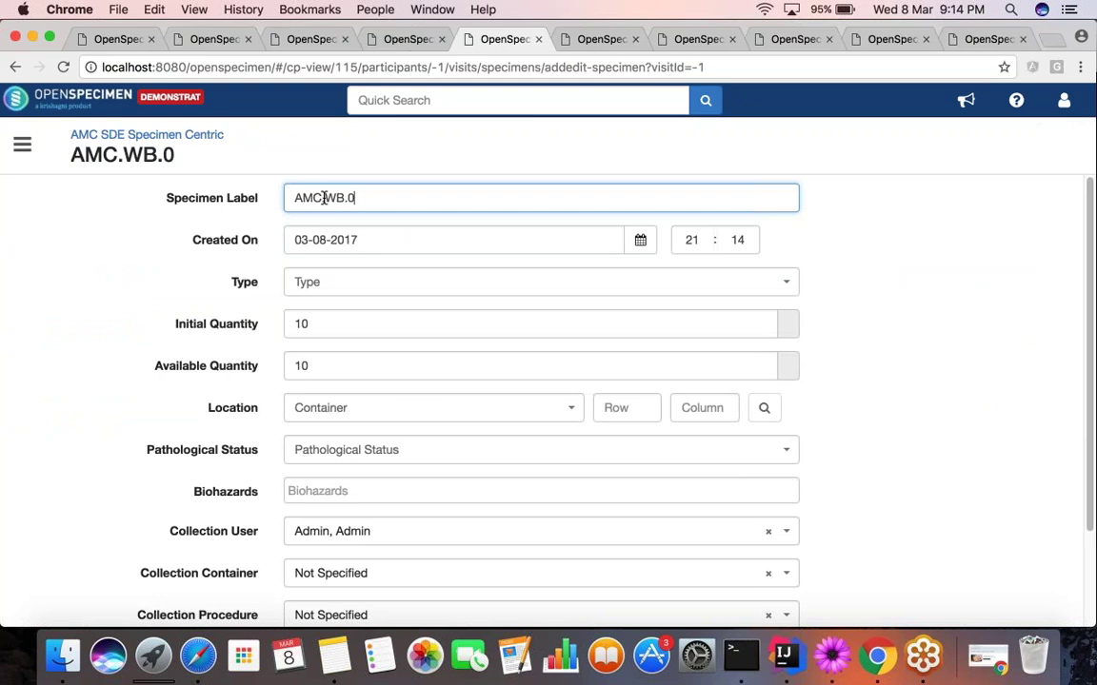
left_click(456, 281)
type("who")
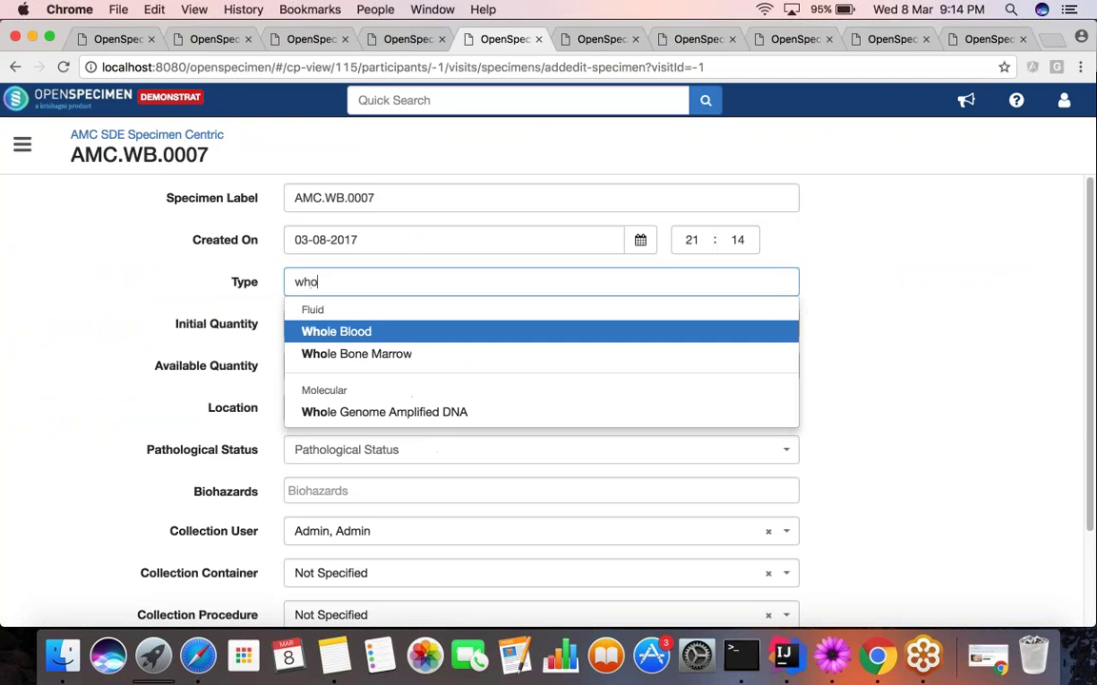
key("Tab")
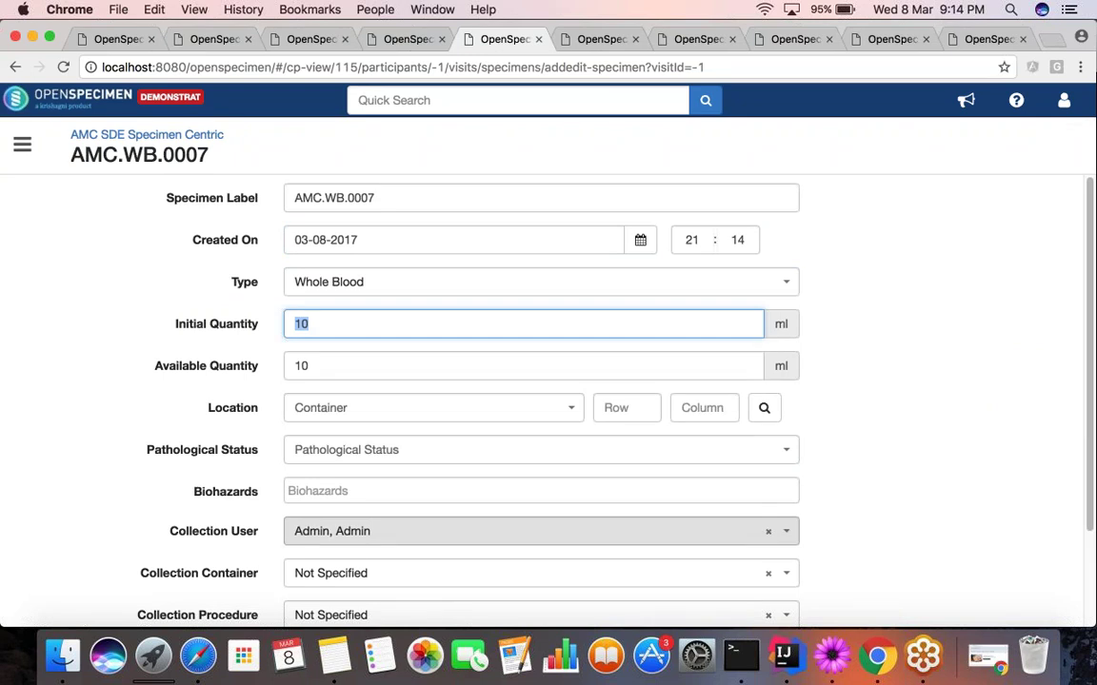
scroll(549, 399, "down", 3)
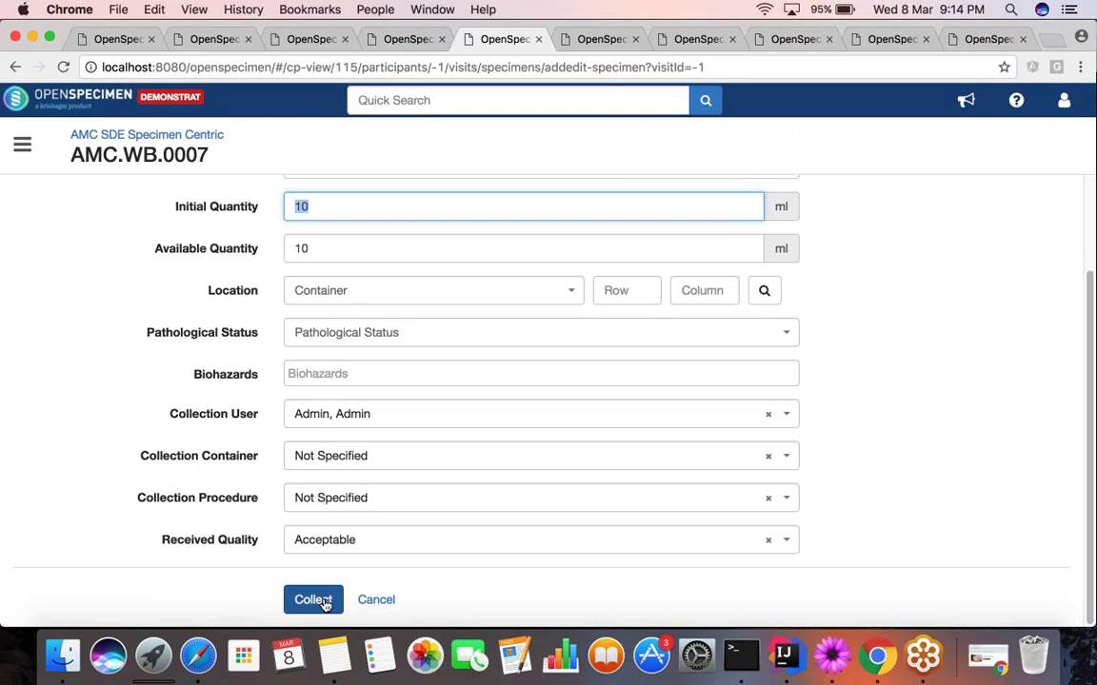
left_click(314, 599)
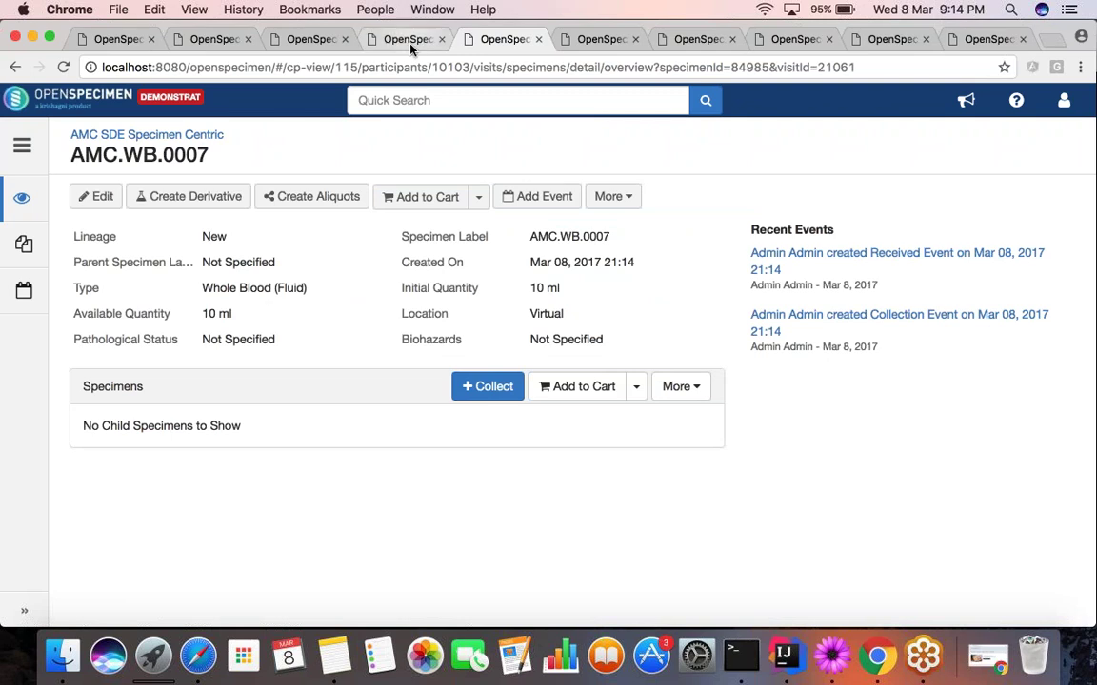
Step: Revisit the Create Collection Protocol form, and advance the Safari training slides to the one-step data entry screen topic
left_click(369, 38)
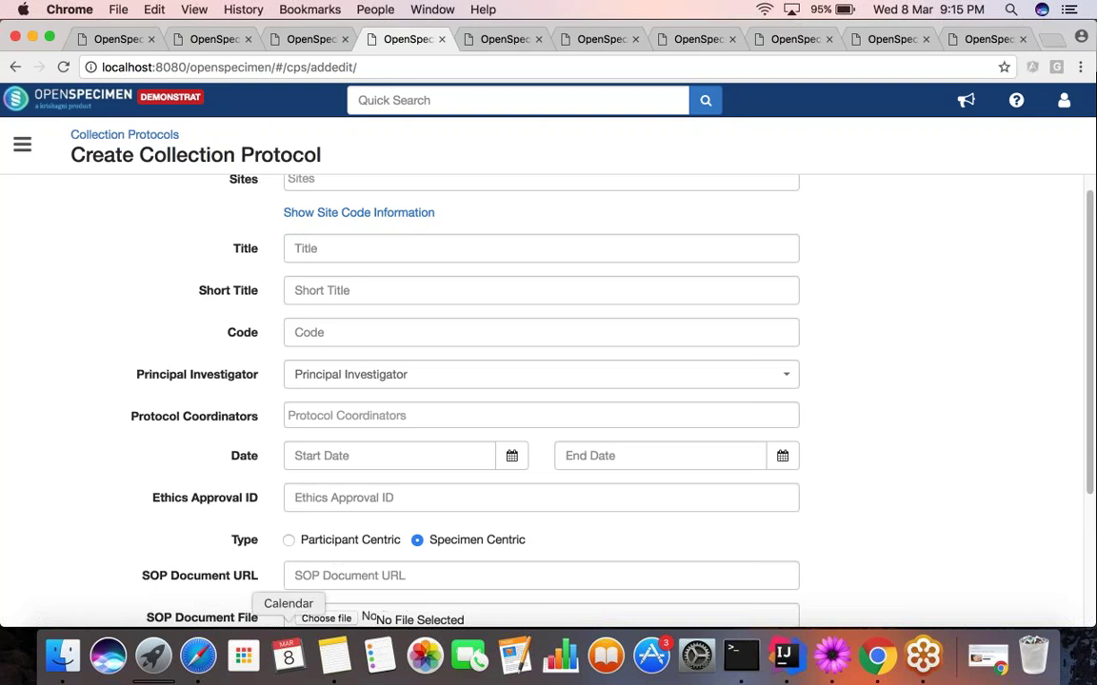
left_click(199, 660)
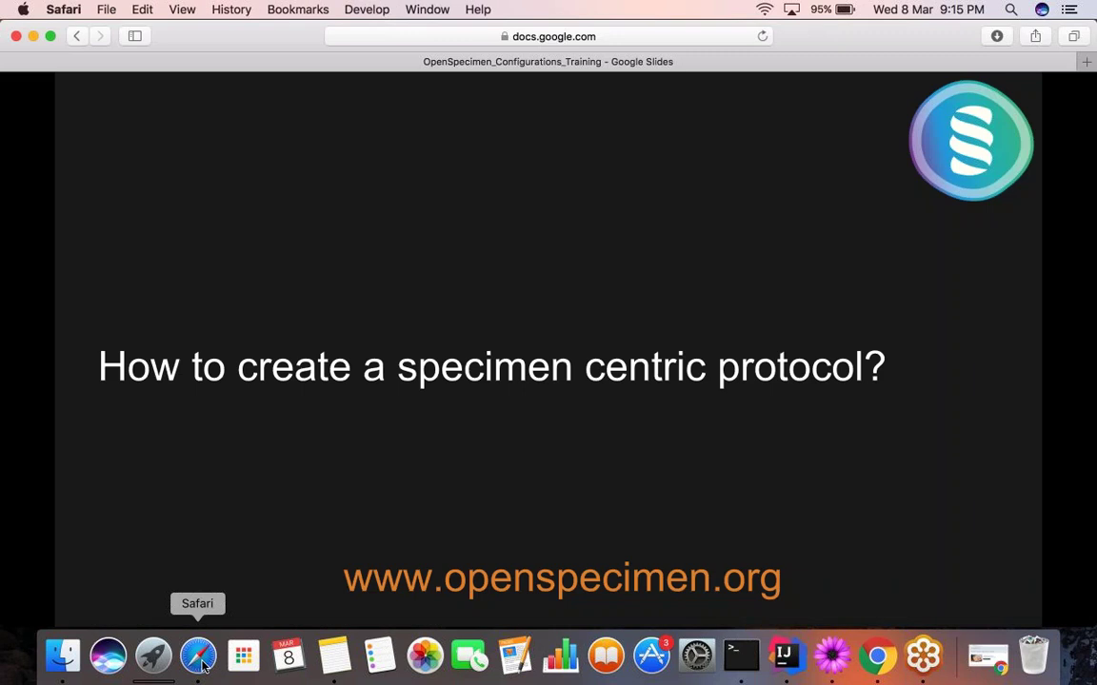
key("Right")
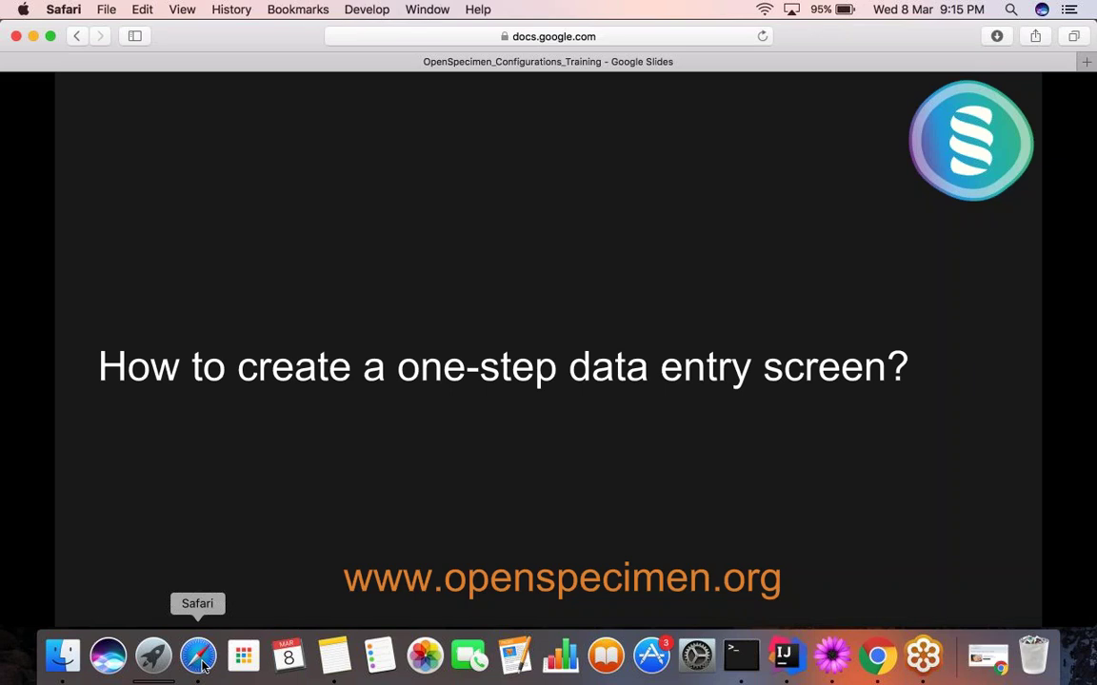
Step: Switch to Chrome and examine the fields of the Strain Biobank Collect Specimens form, from Host Id down to Genus
key("super+Tab")
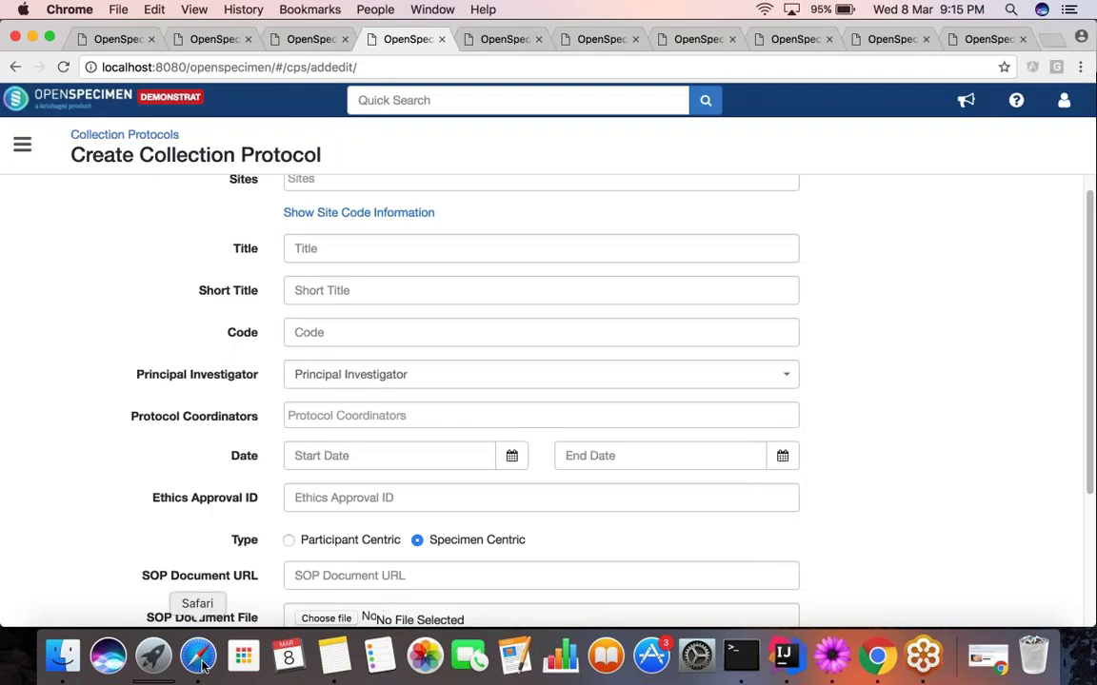
left_click(497, 40)
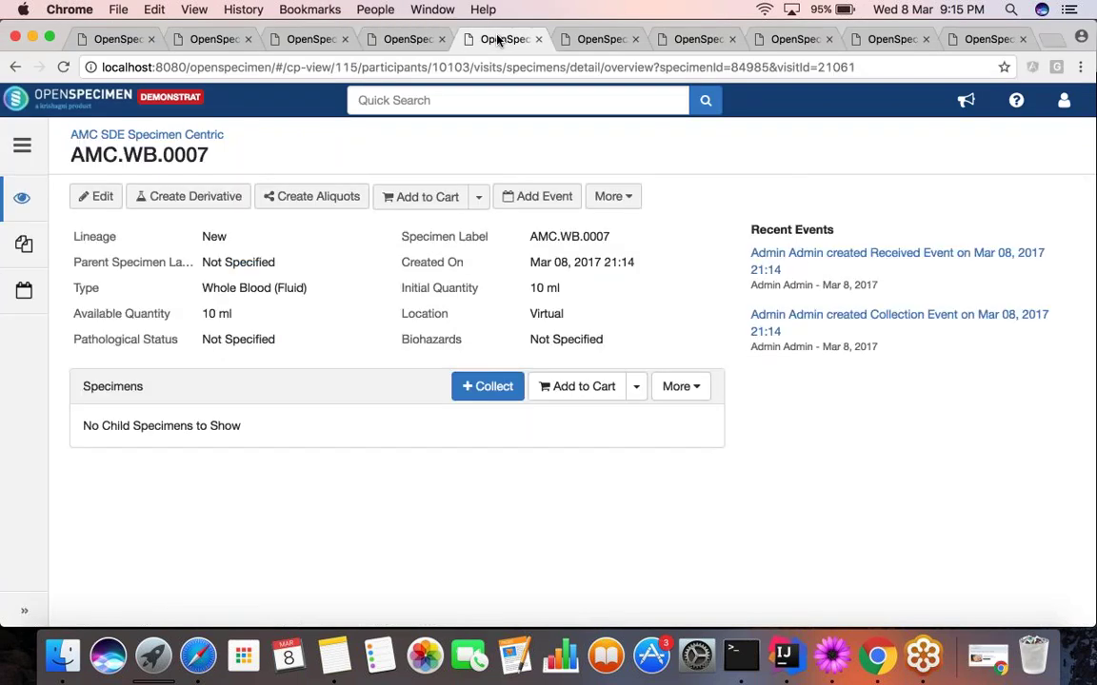
left_click(591, 40)
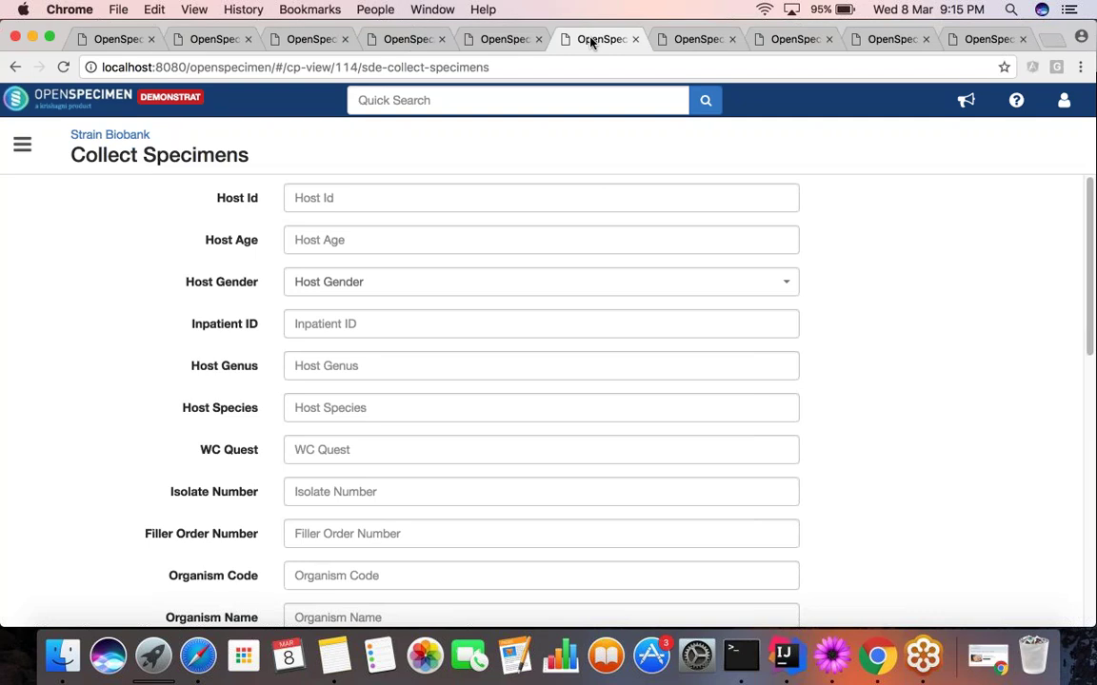
scroll(540, 399, "down", 2)
scroll(541, 400, "down", 2)
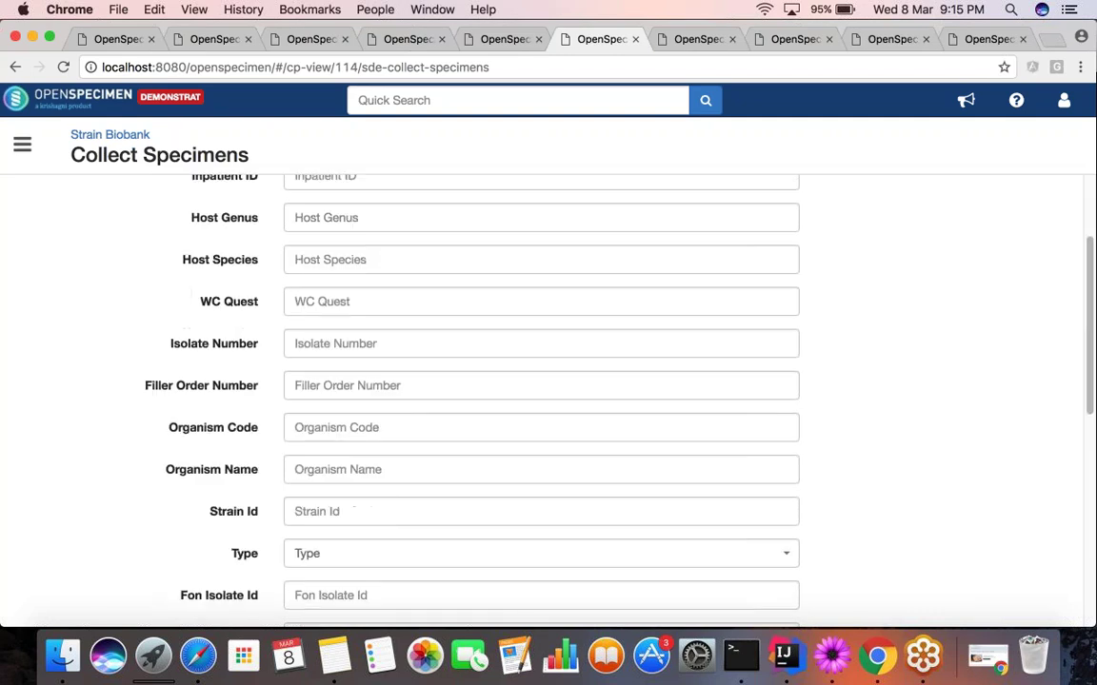
scroll(541, 400, "down", 1)
scroll(541, 400, "down", 1)
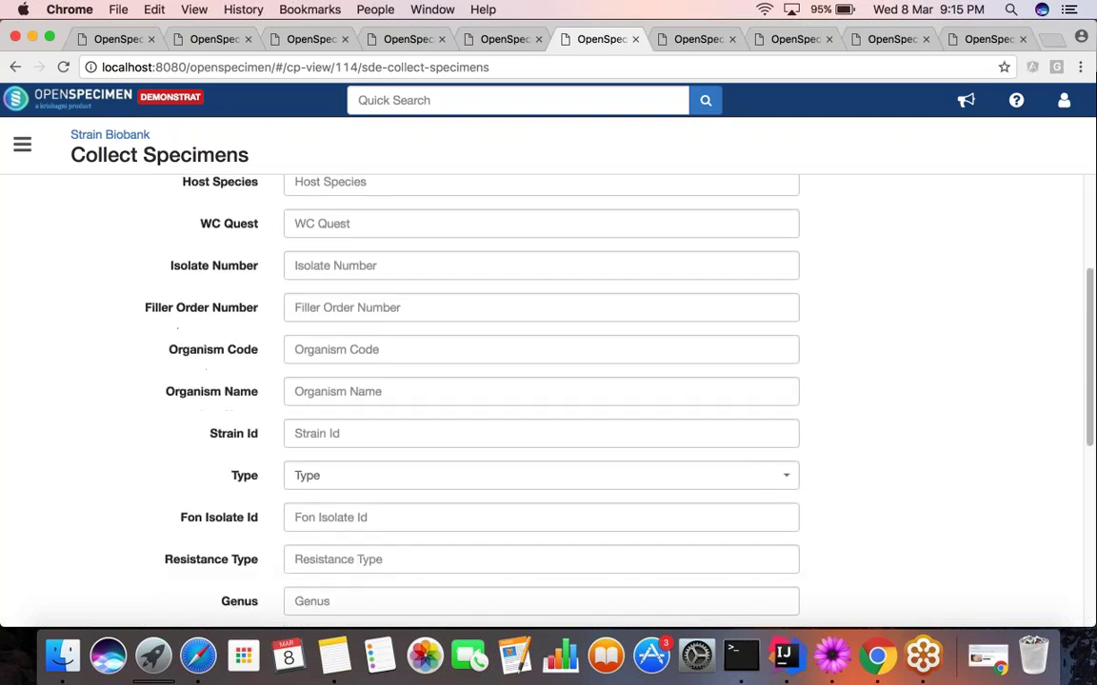
scroll(541, 400, "down", 1)
scroll(255, 240, "up", 5)
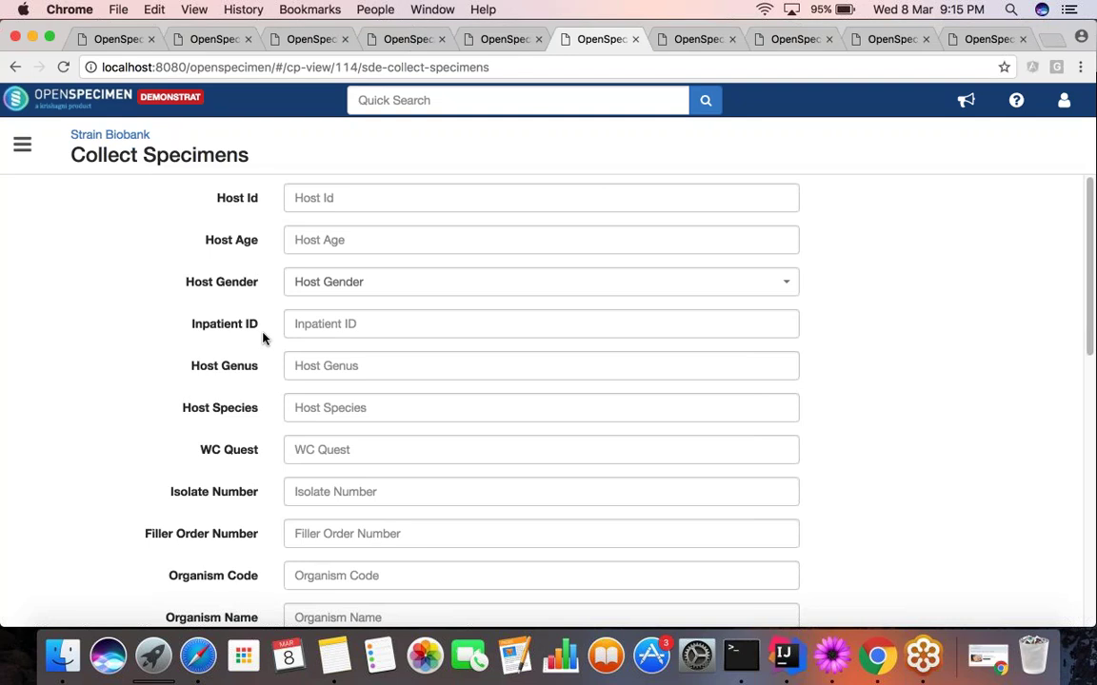
scroll(263, 337, "down", 1)
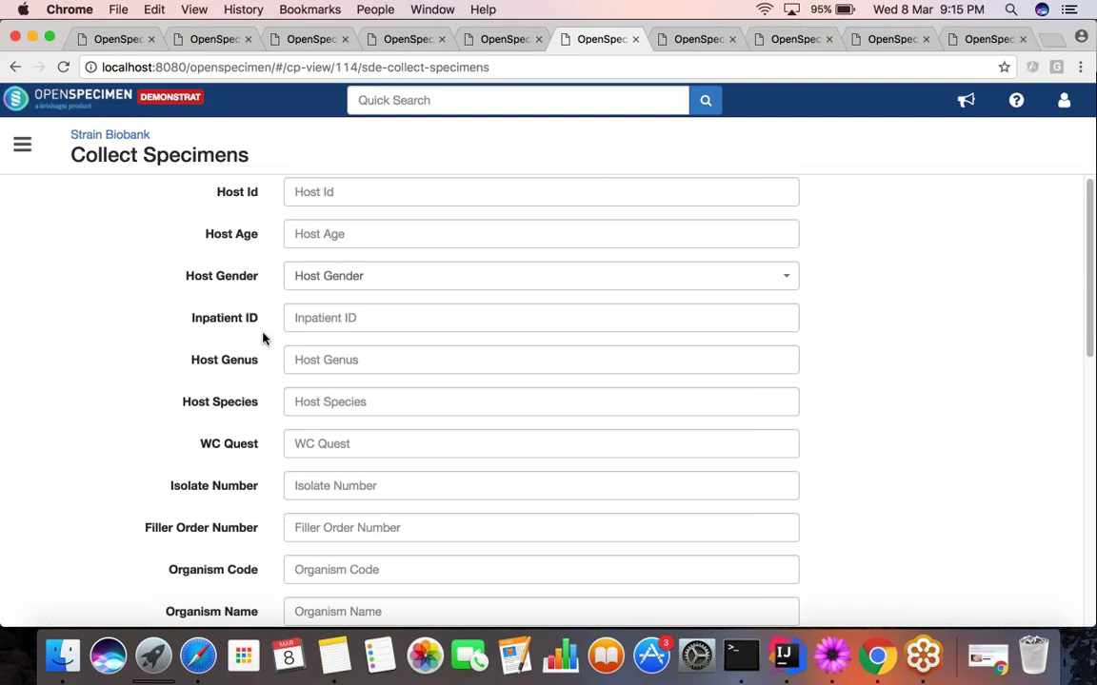
scroll(263, 338, "down", 5)
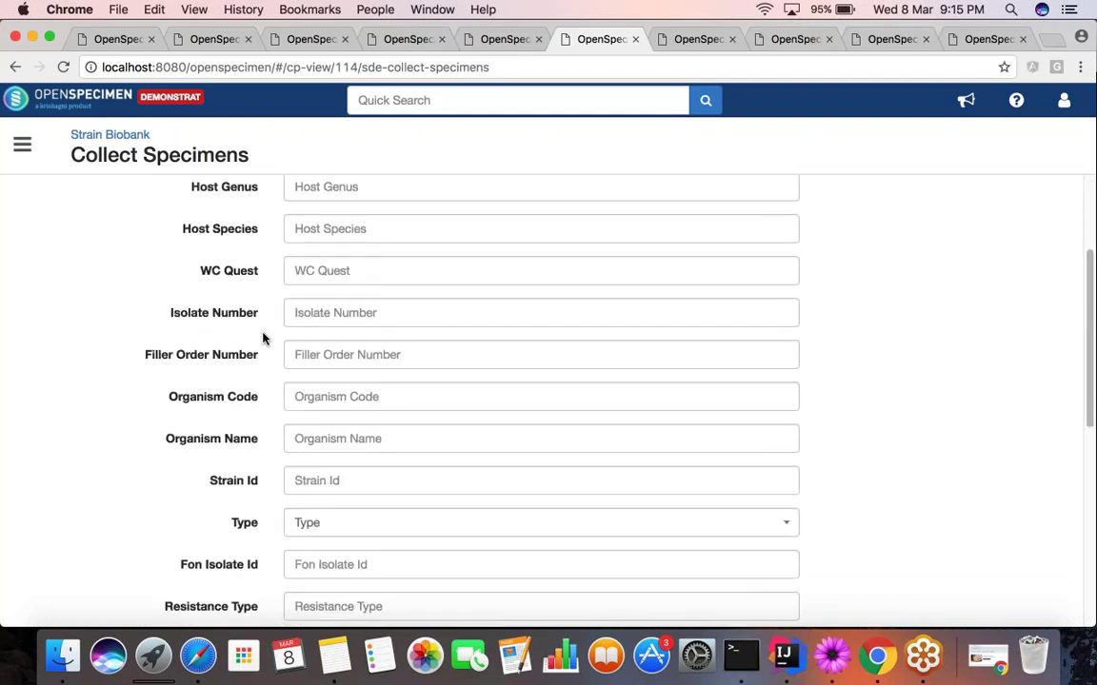
scroll(262, 338, "down", 2)
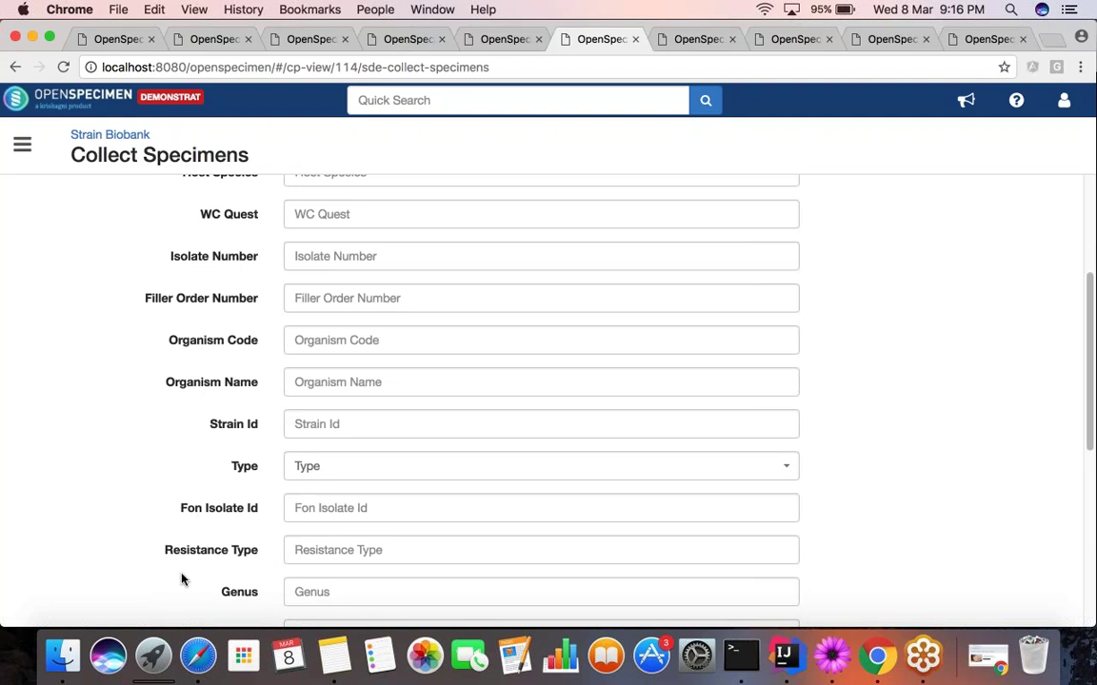
scroll(199, 516, "up", 7)
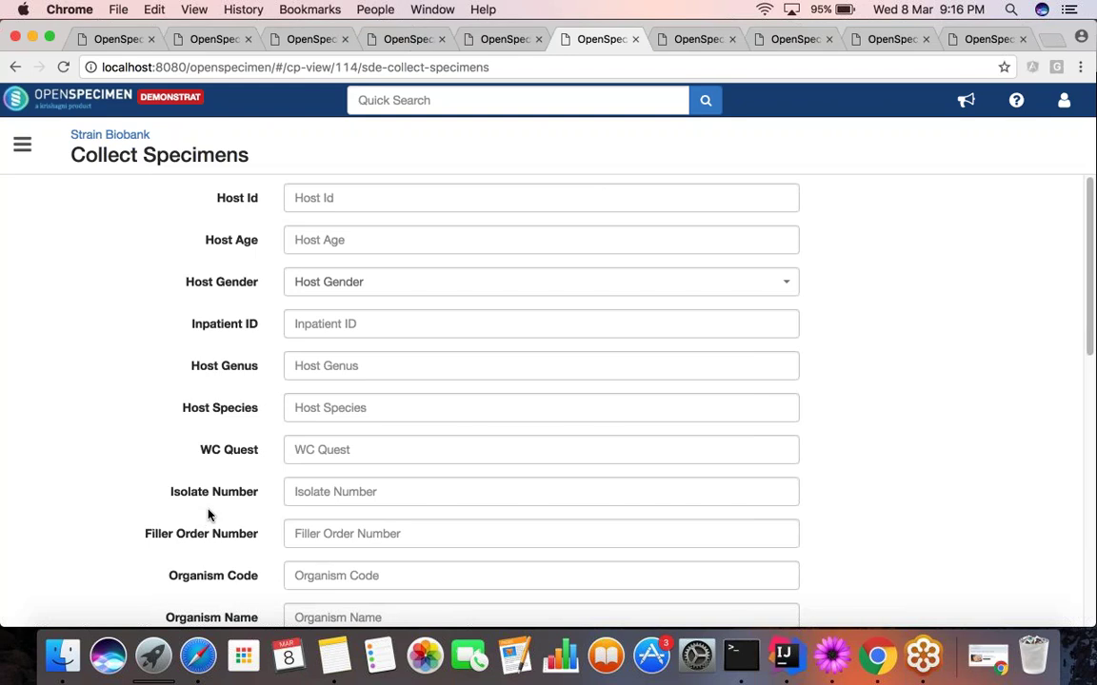
Step: Switch to TextMate, show umass_aurora.json, and collapse its dictionary block to reach the start of the sde section
left_click(833, 653)
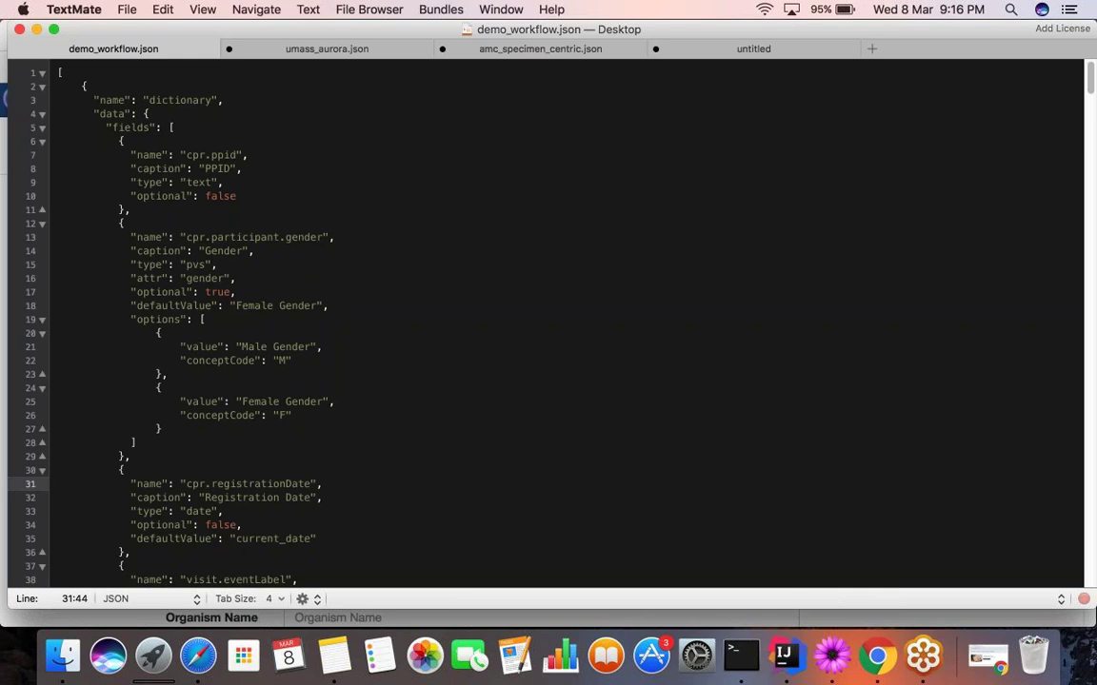
key("super+shift+bracketright")
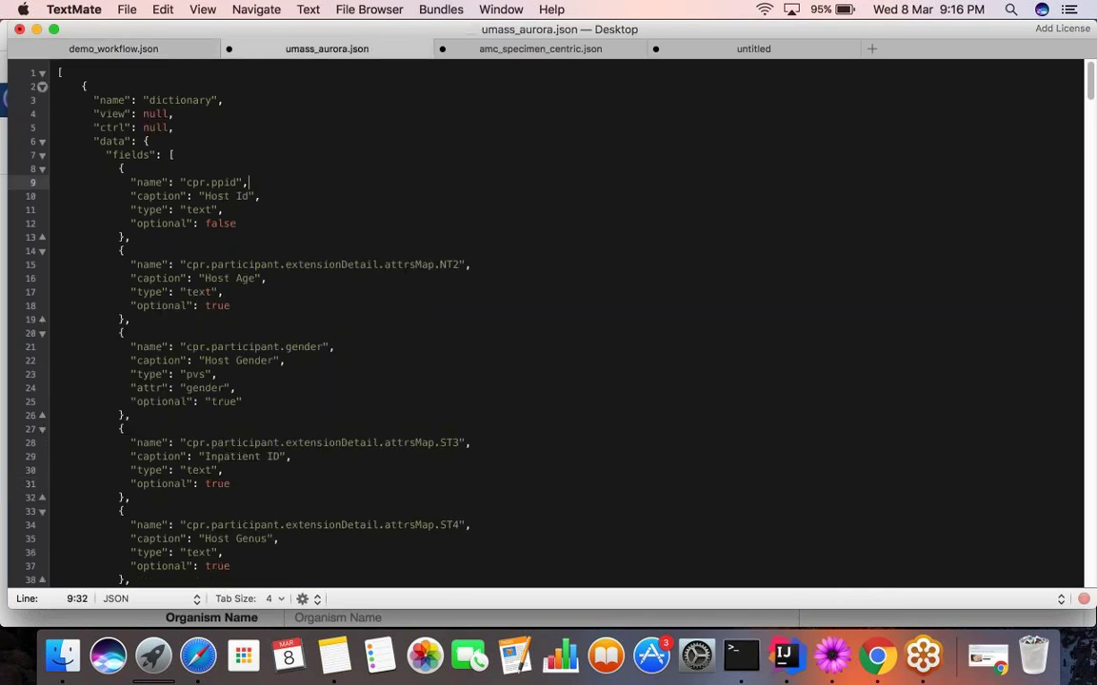
left_click(42, 86)
left_click(94, 113)
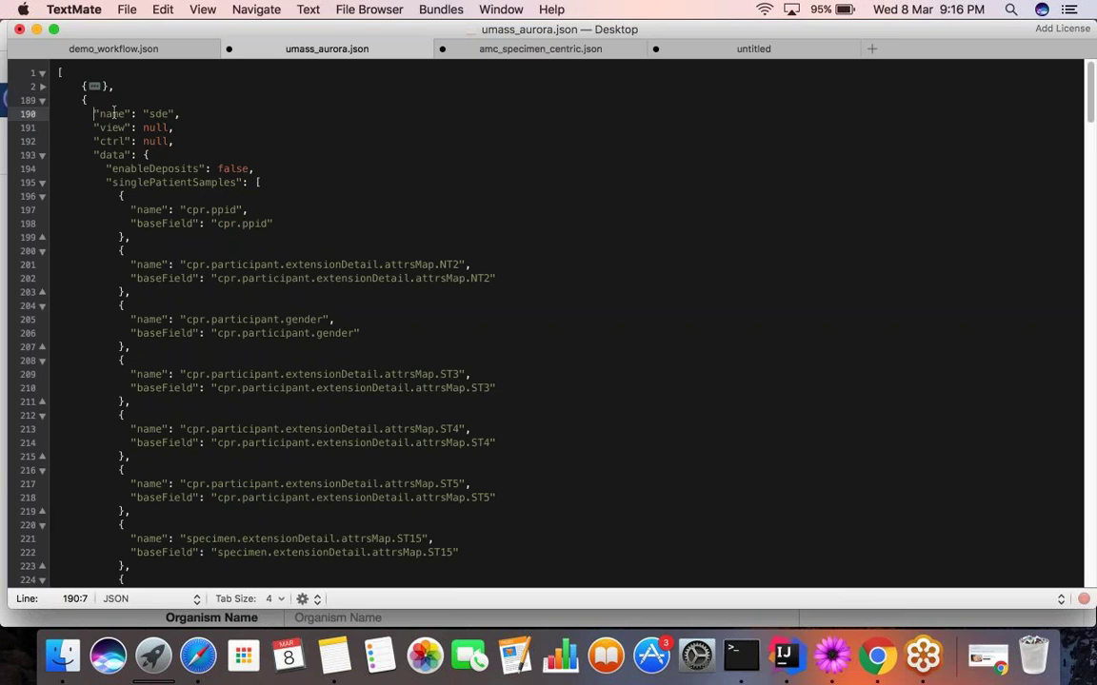
Step: Highlight the "name": "sde" line that opens the one-step data entry section
left_click(114, 112, "shift")
left_click(193, 113, "shift")
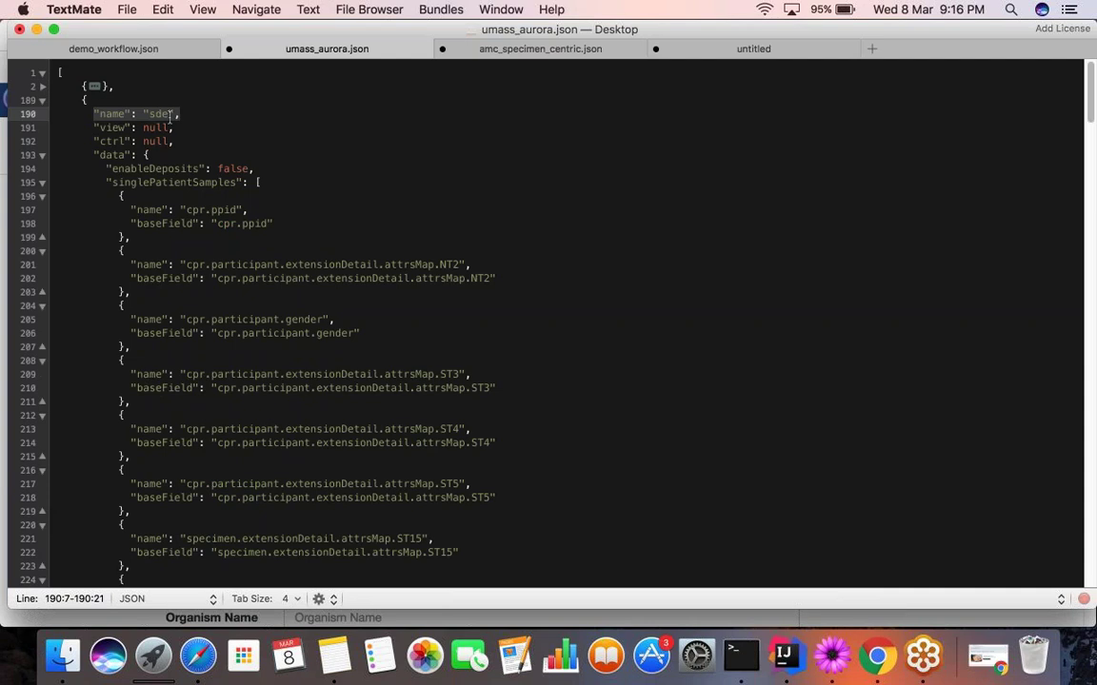
left_click(164, 114)
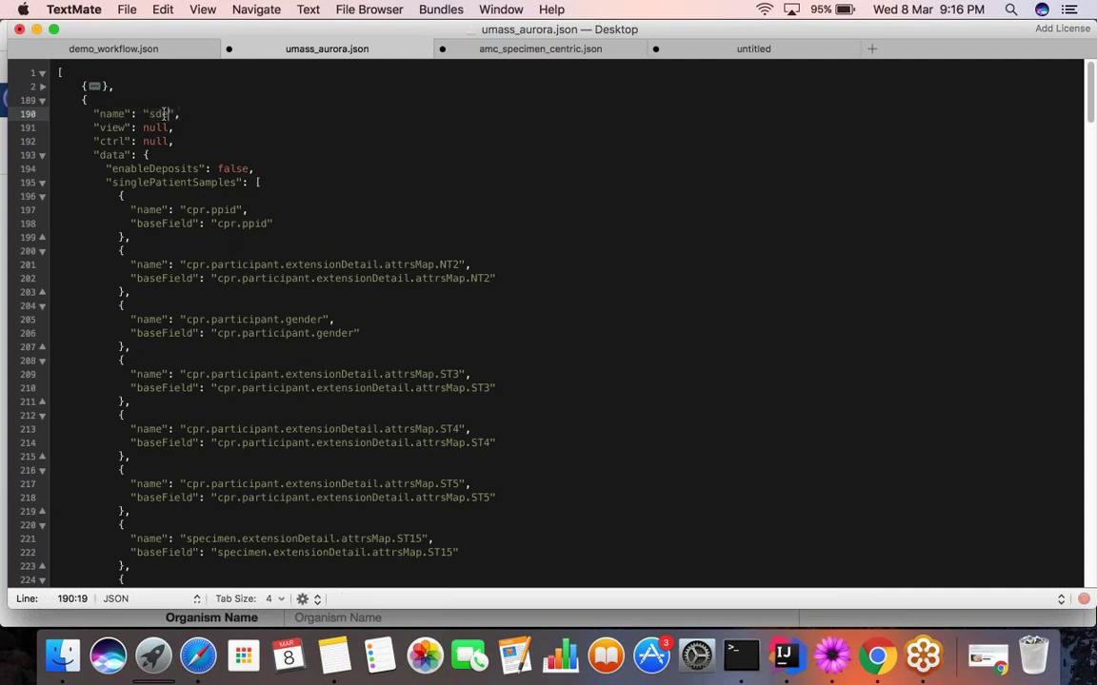
left_click(90, 113)
left_click_drag(90, 113, 201, 114)
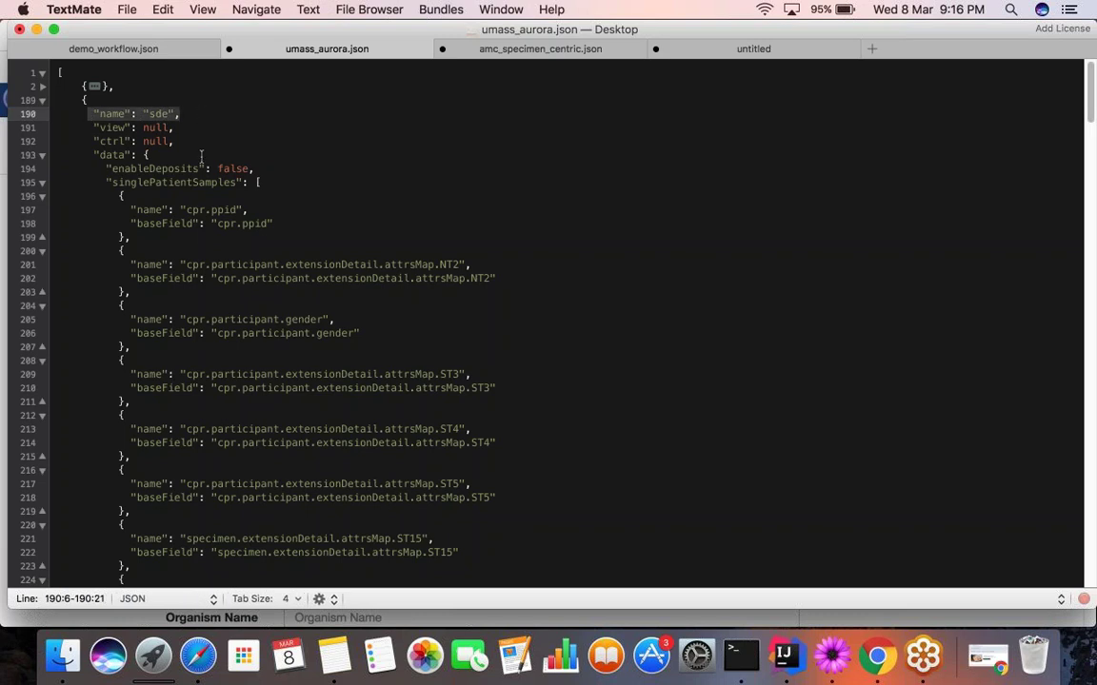
Step: Collapse the singlePatientSamples and multiplePatientSamples blocks of the sde section, and highlight the collapsed singlePatientSamples entry
left_click(42, 183)
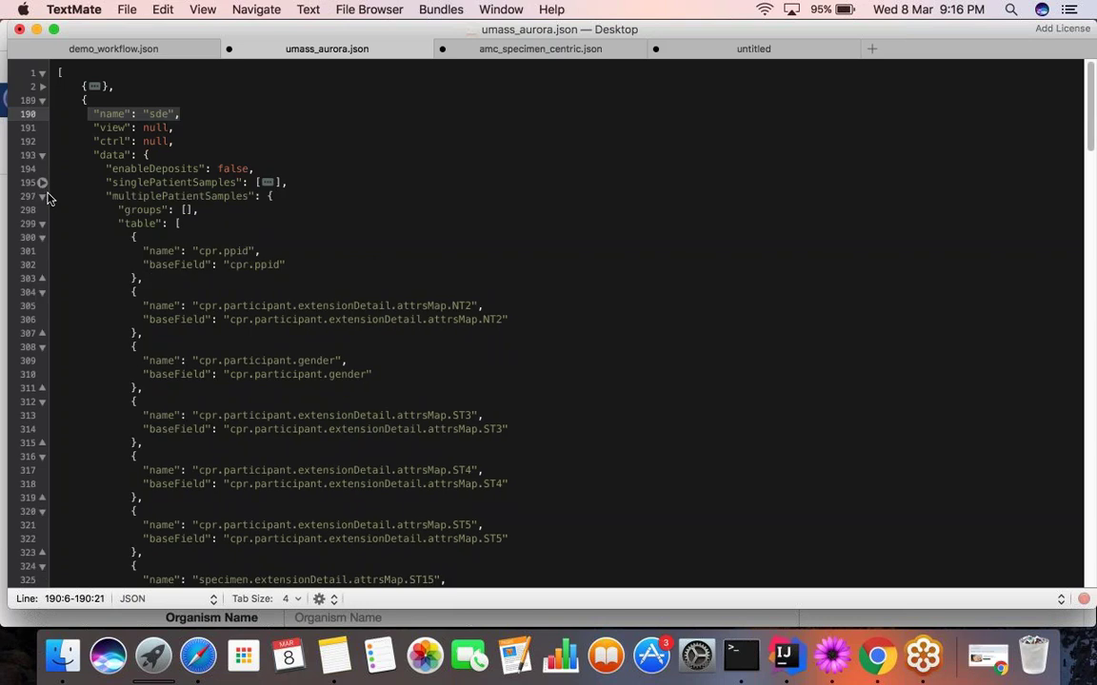
left_click(38, 197)
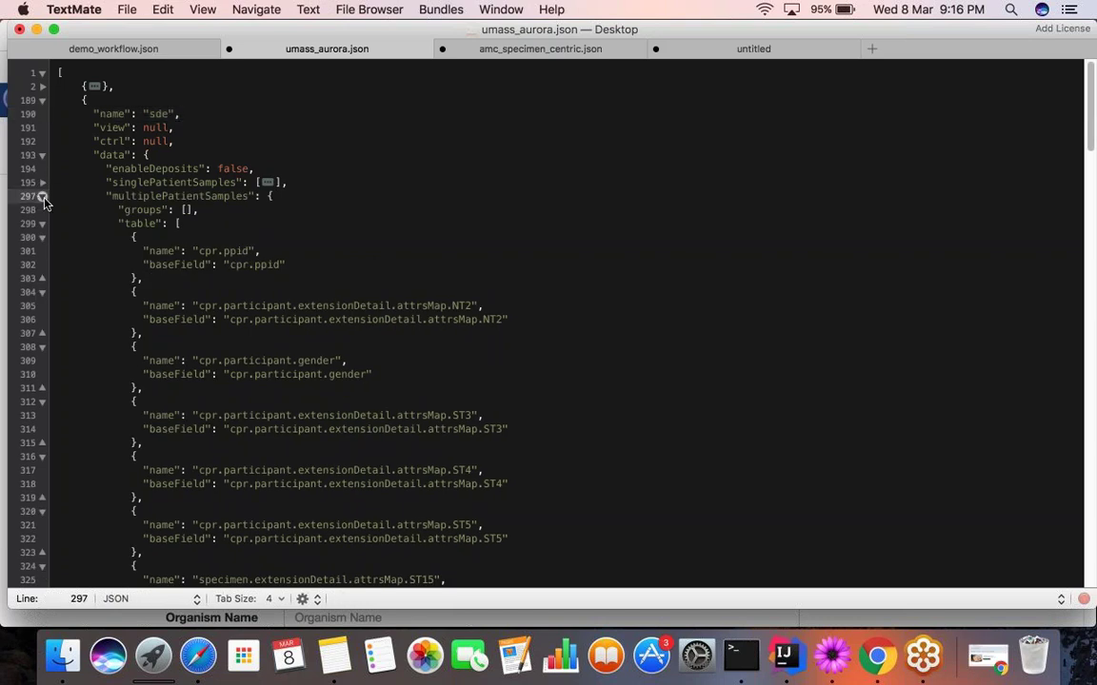
left_click(42, 197)
left_click_drag(107, 182, 274, 181)
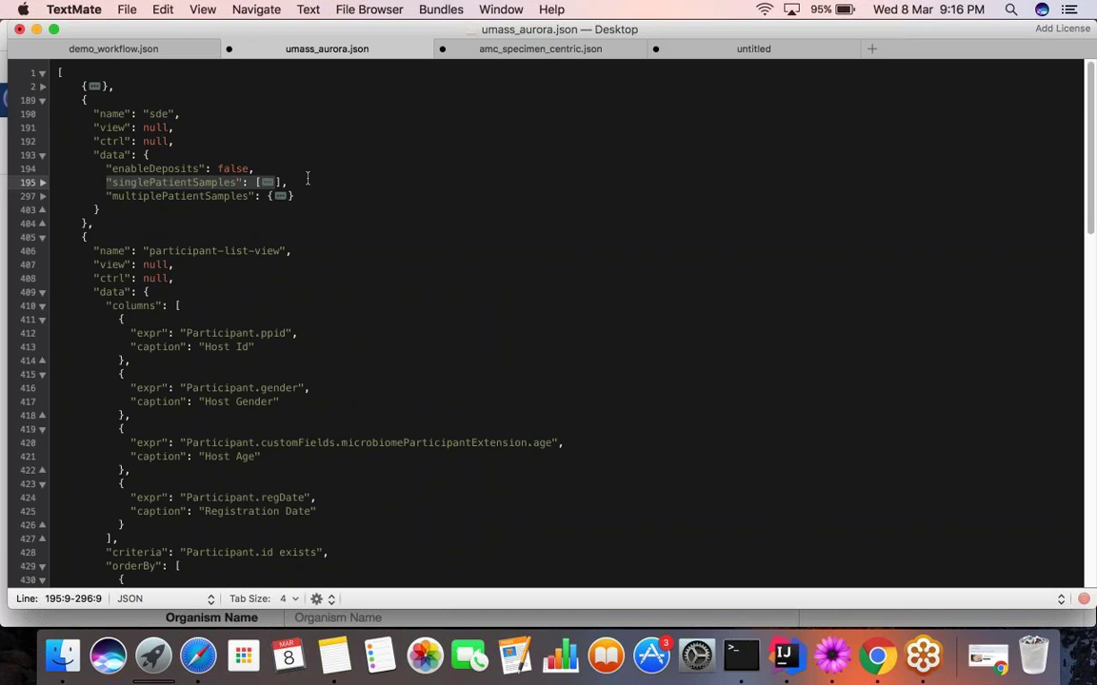
left_click(308, 179, "shift")
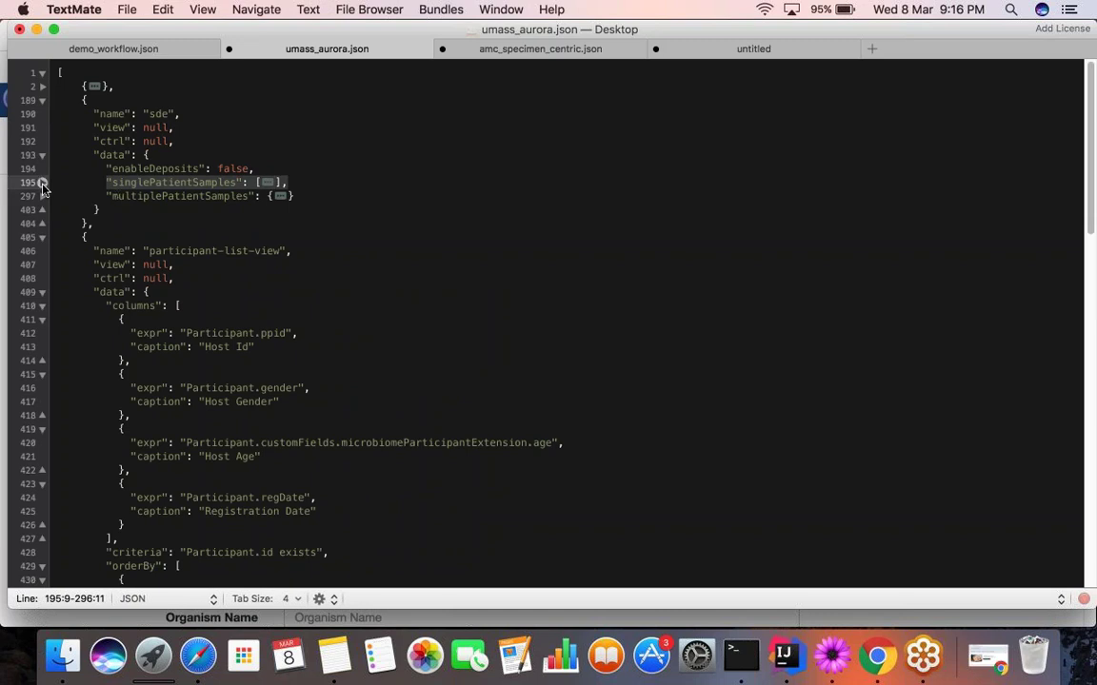
Step: Expand the singlePatientSamples block and highlight the name lines of its cpr.ppid and cpr.participant.gender fields
left_click(42, 182)
left_click(283, 236)
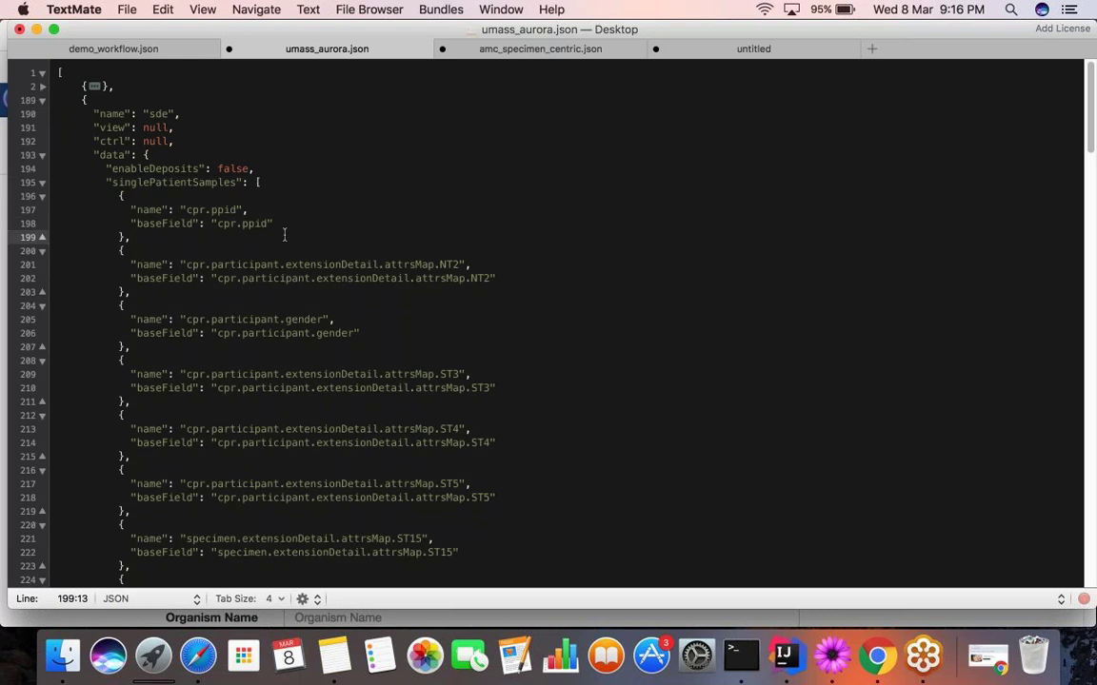
left_click(131, 209)
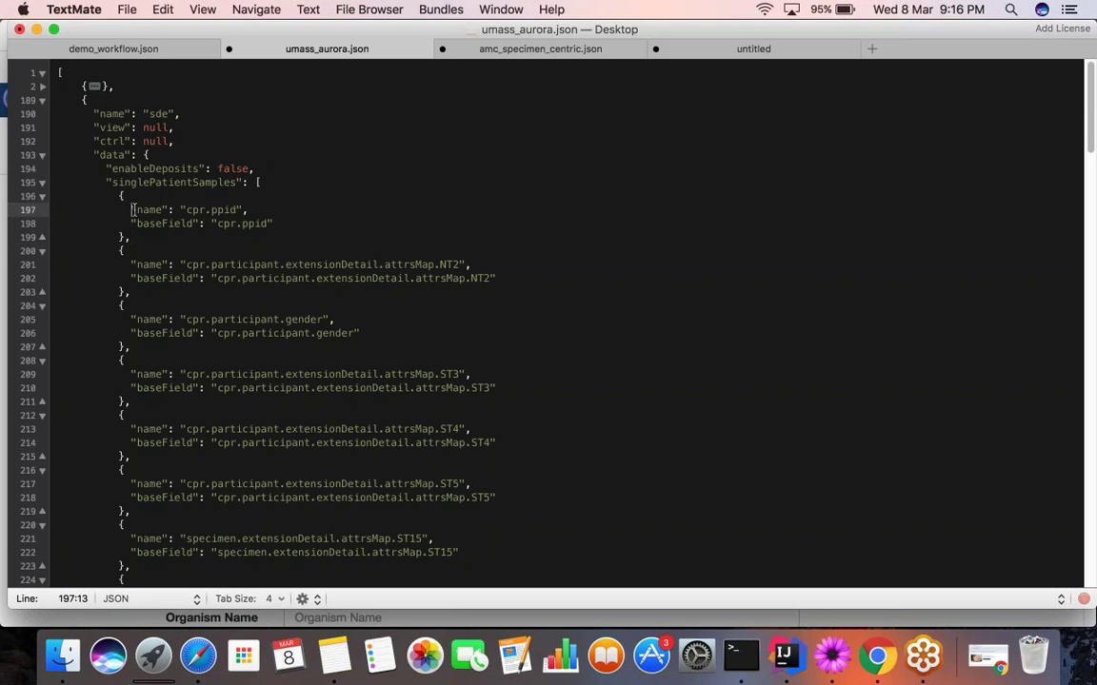
left_click(274, 210, "shift")
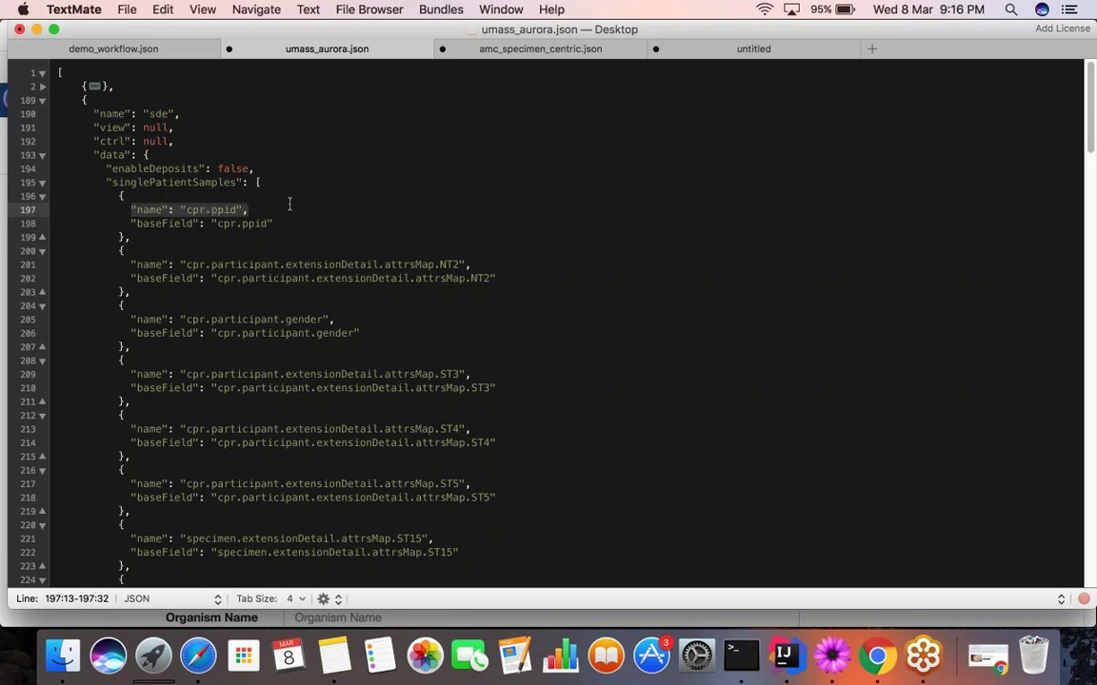
left_click(133, 319)
left_click_drag(164, 319, 336, 314)
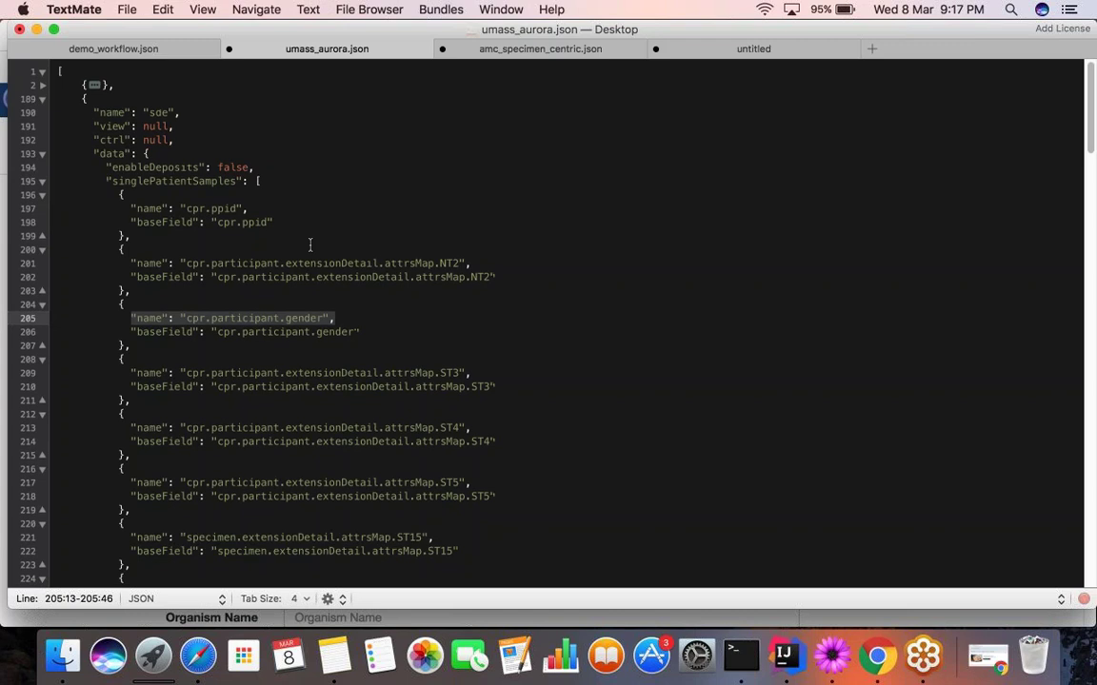
Step: Highlight the name line of the attrsMap.NT2 participant field, and look through the following sample fields down to specimen.type
scroll(309, 246, "down", 2)
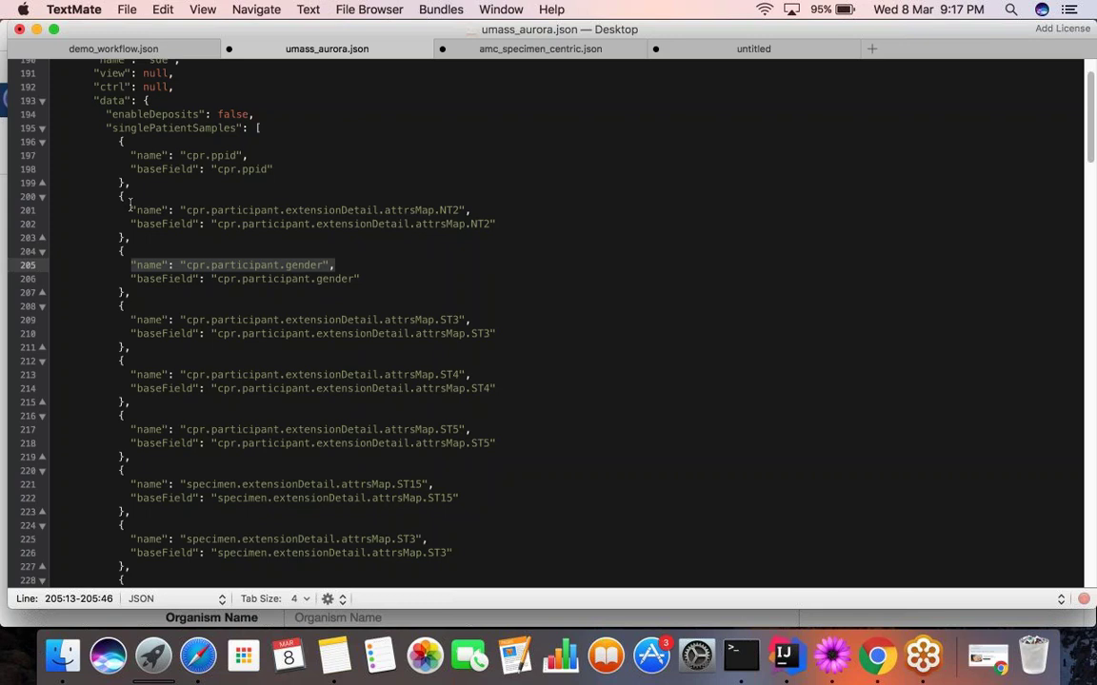
left_click_drag(131, 207, 136, 208)
left_click_drag(233, 201, 474, 210)
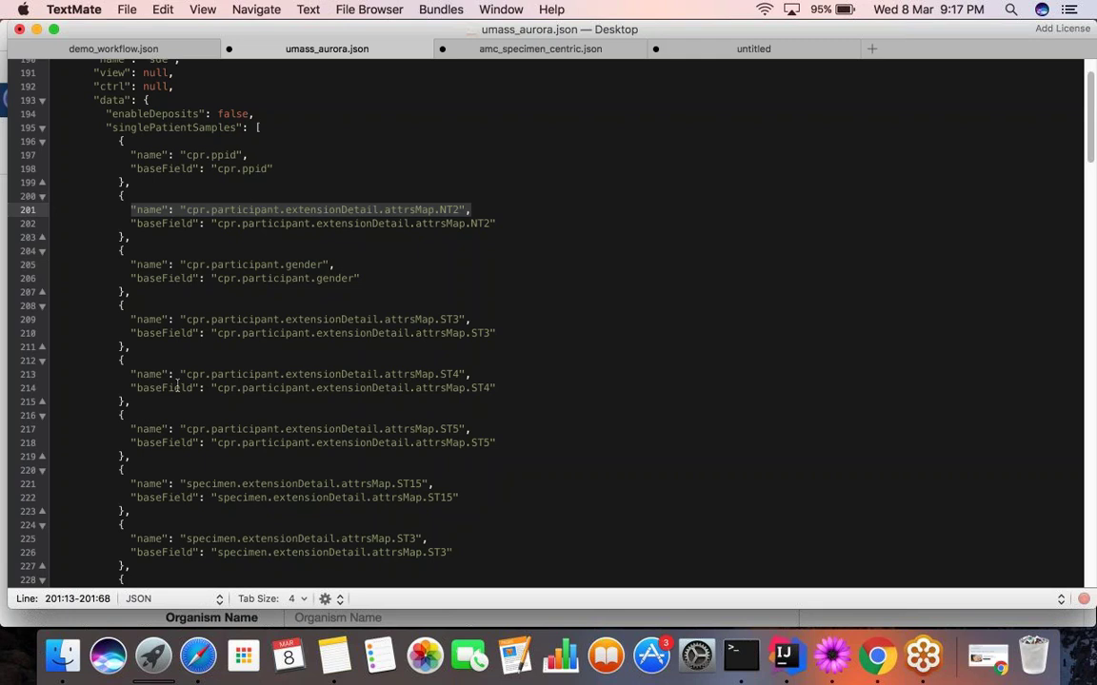
scroll(177, 386, "down", 1)
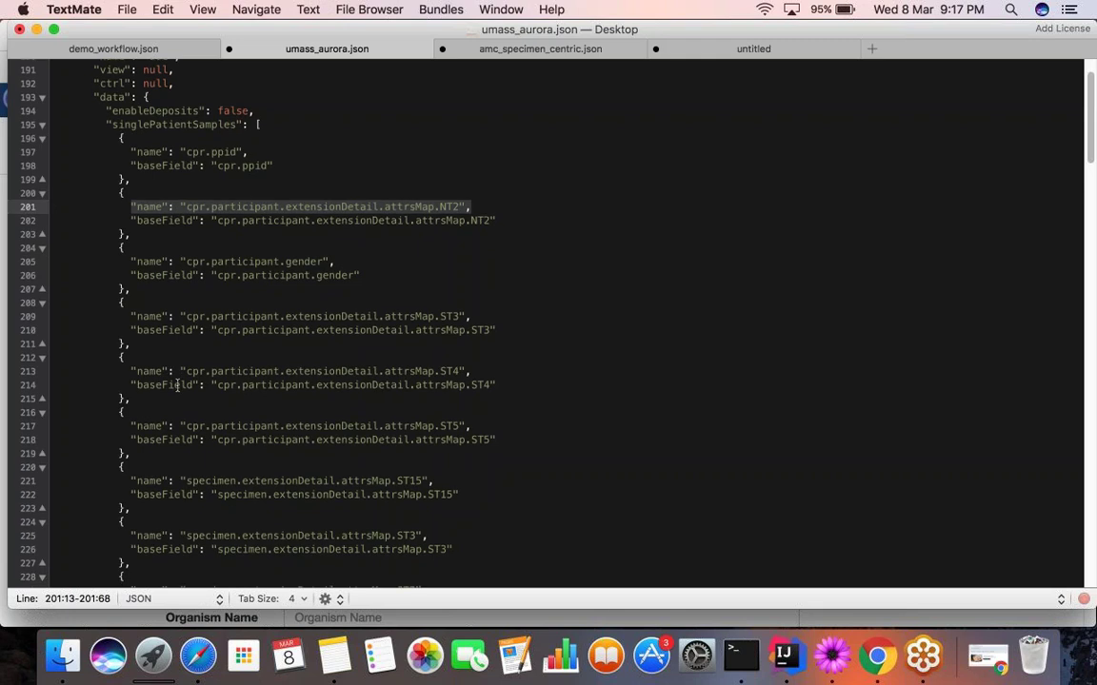
scroll(177, 386, "down", 5)
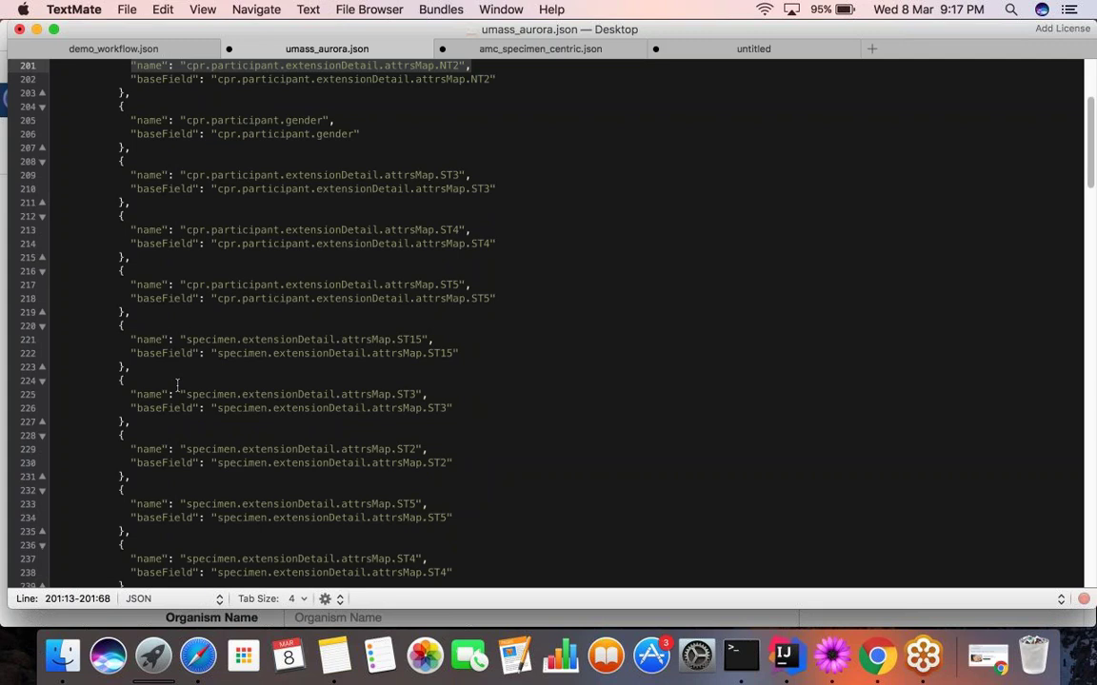
scroll(177, 386, "down", 3)
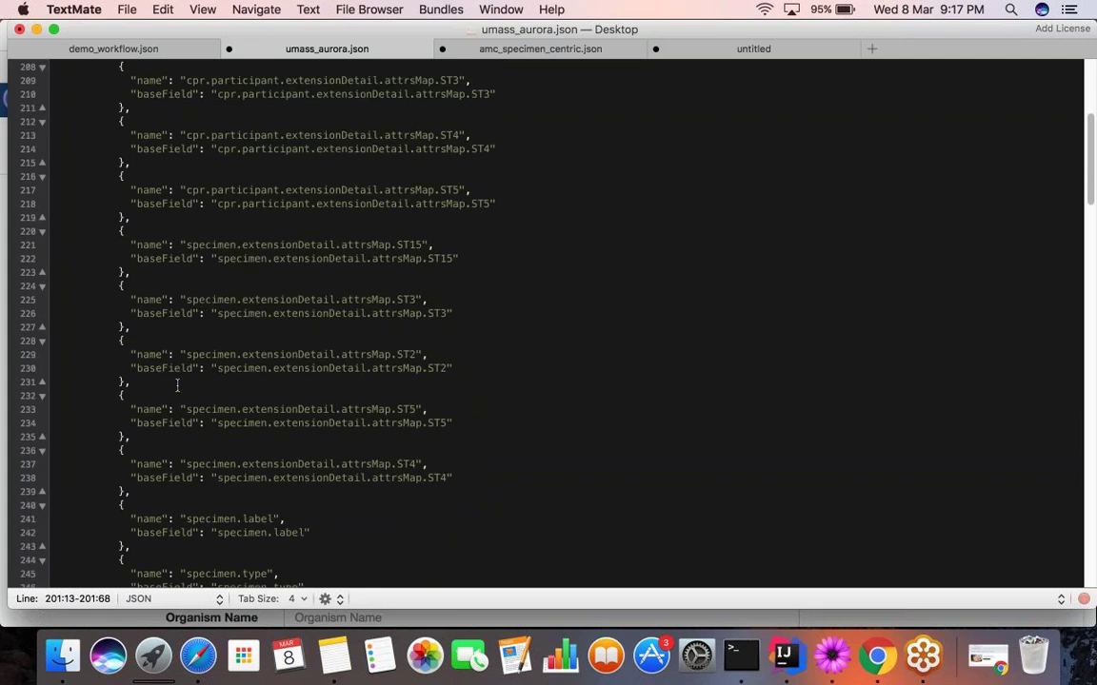
Step: Highlight the first sample field's baseField line, and compare the ppid part of its name and baseField values
scroll(177, 385, "up", 5)
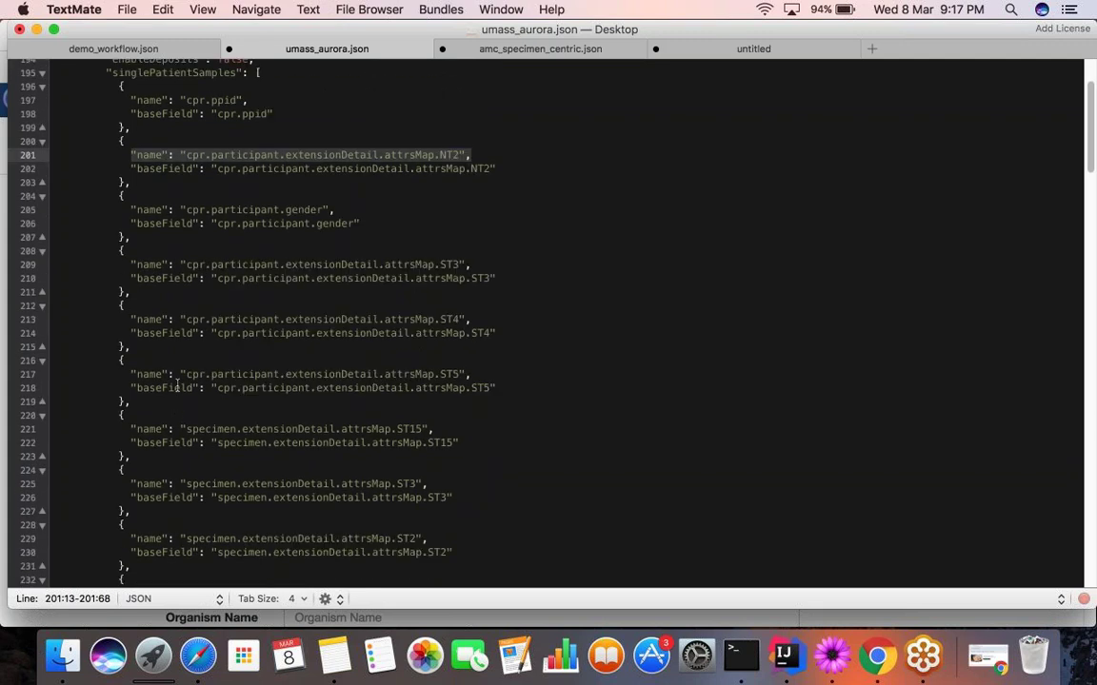
scroll(177, 386, "up", 3)
left_click_drag(131, 192, 276, 192)
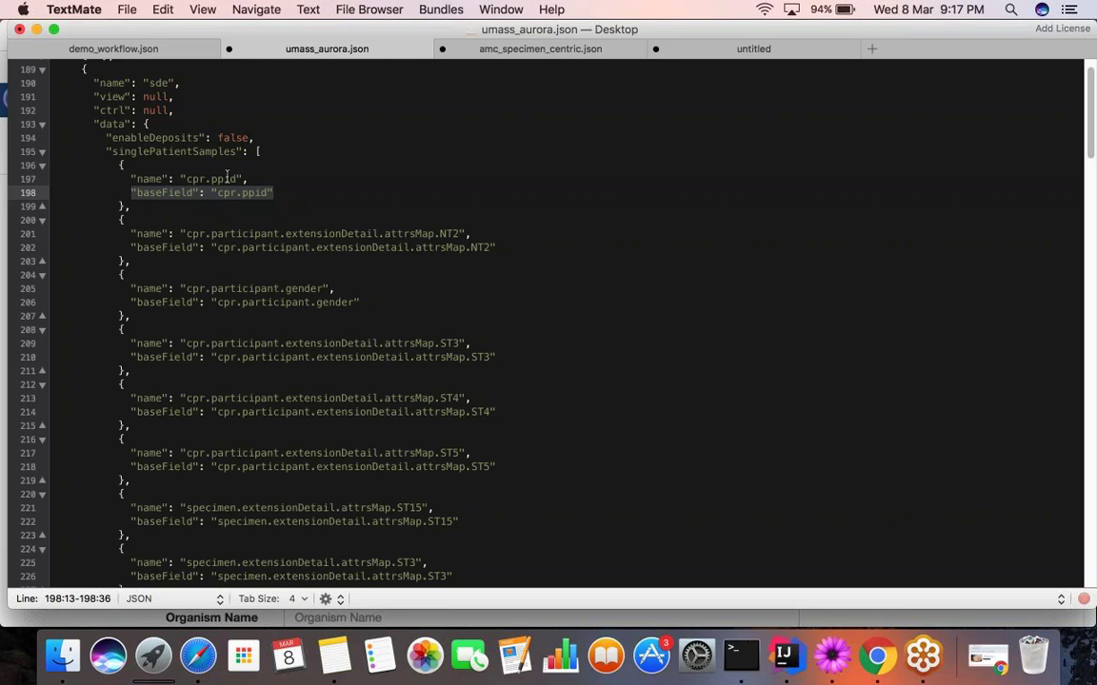
double_click(226, 178)
double_click(256, 193)
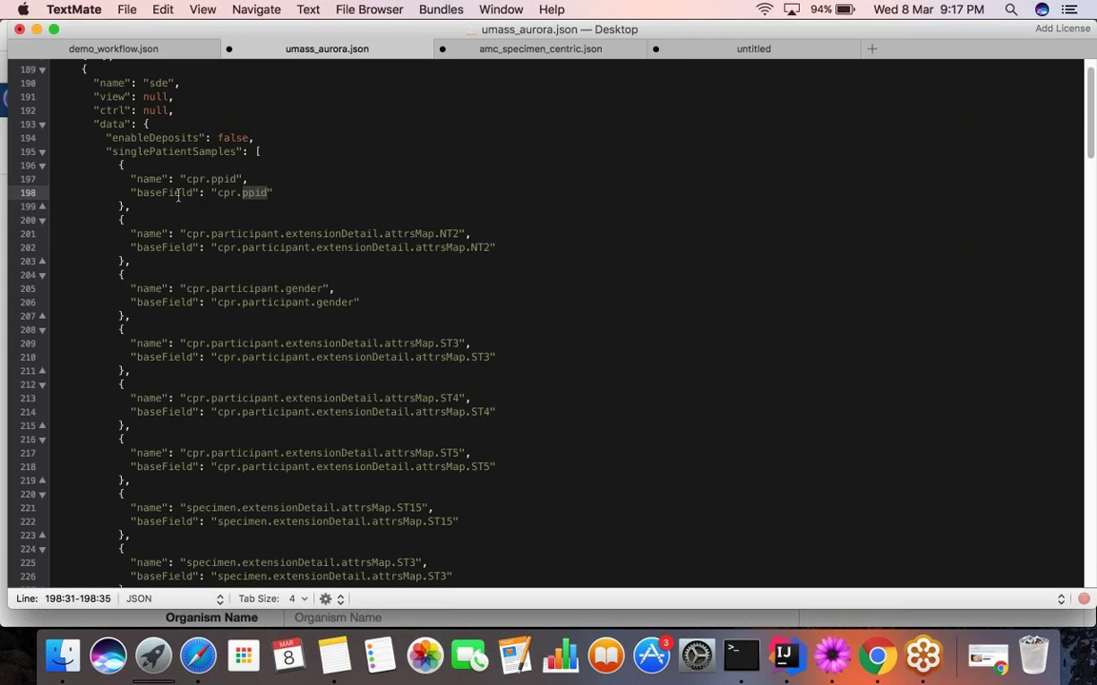
Step: Expand the dictionary block to highlight the "Host Id" caption of the cpr.ppid field, and collapse the block again
scroll(178, 196, "up", 1)
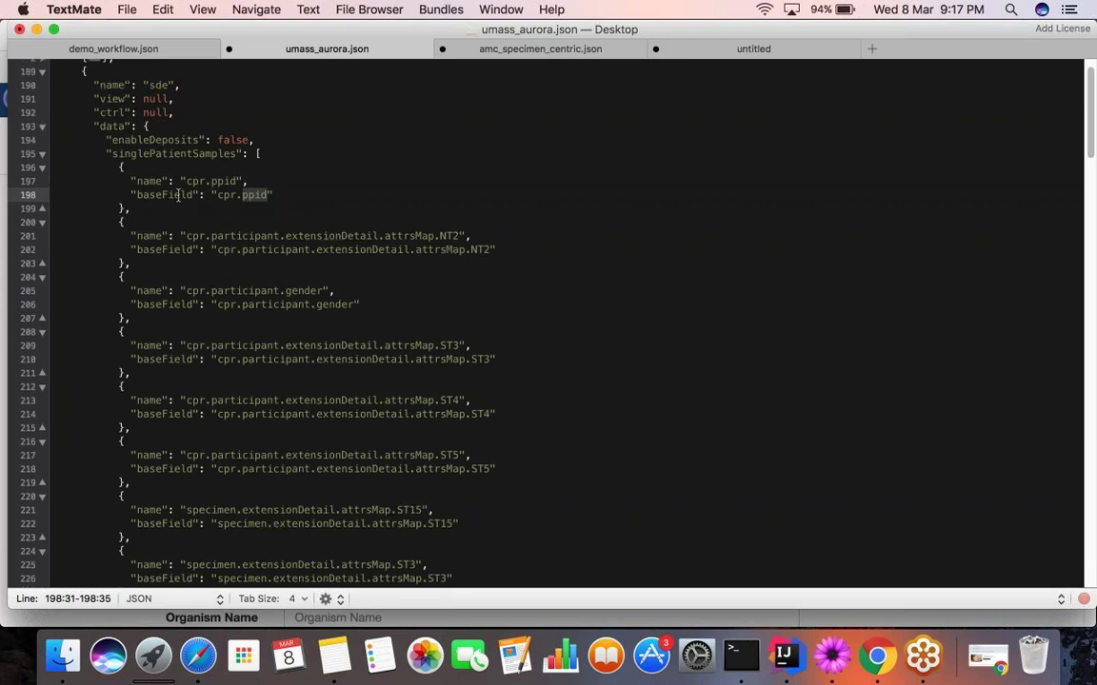
scroll(178, 196, "up", 2)
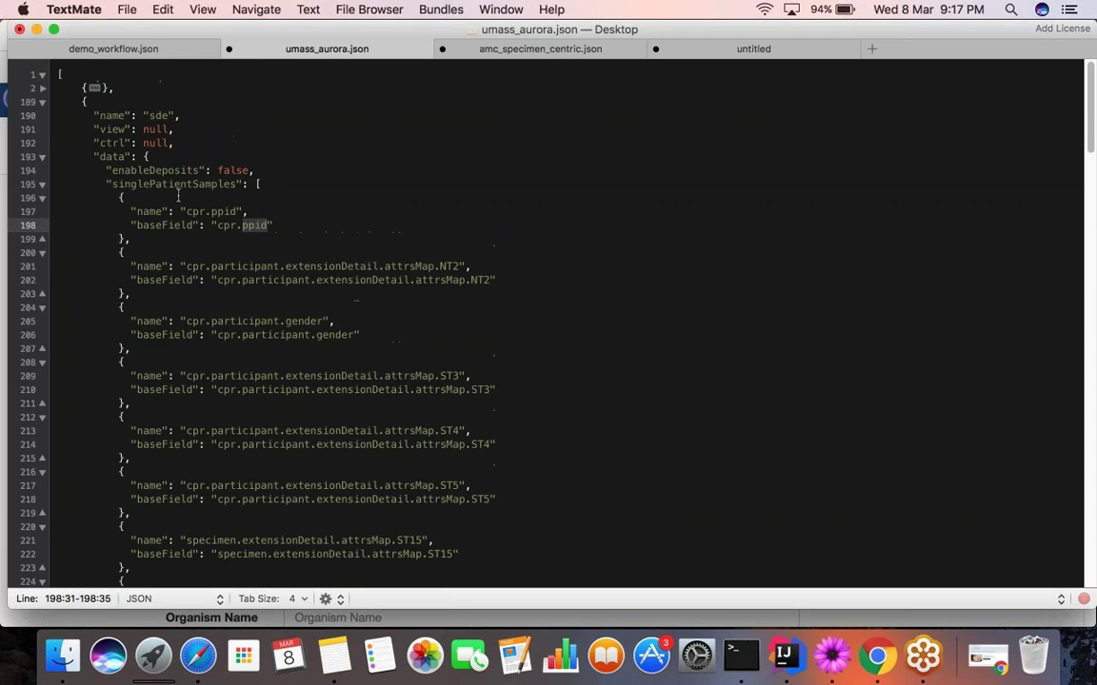
key("alt+super+0")
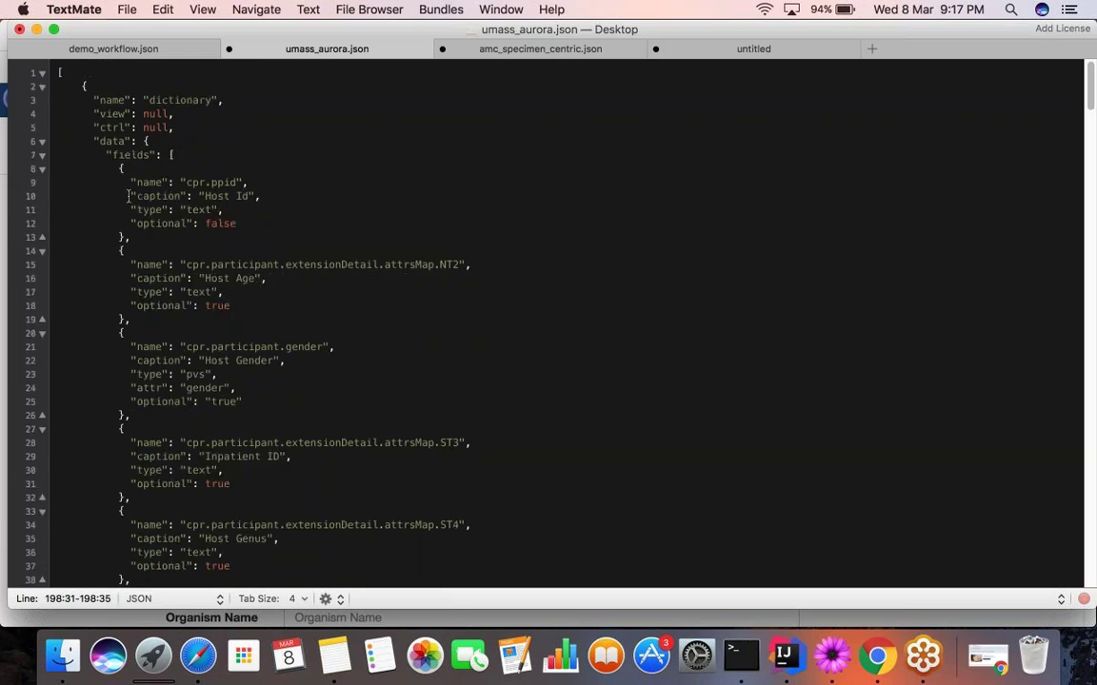
left_click(208, 196)
left_click_drag(207, 196, 266, 198)
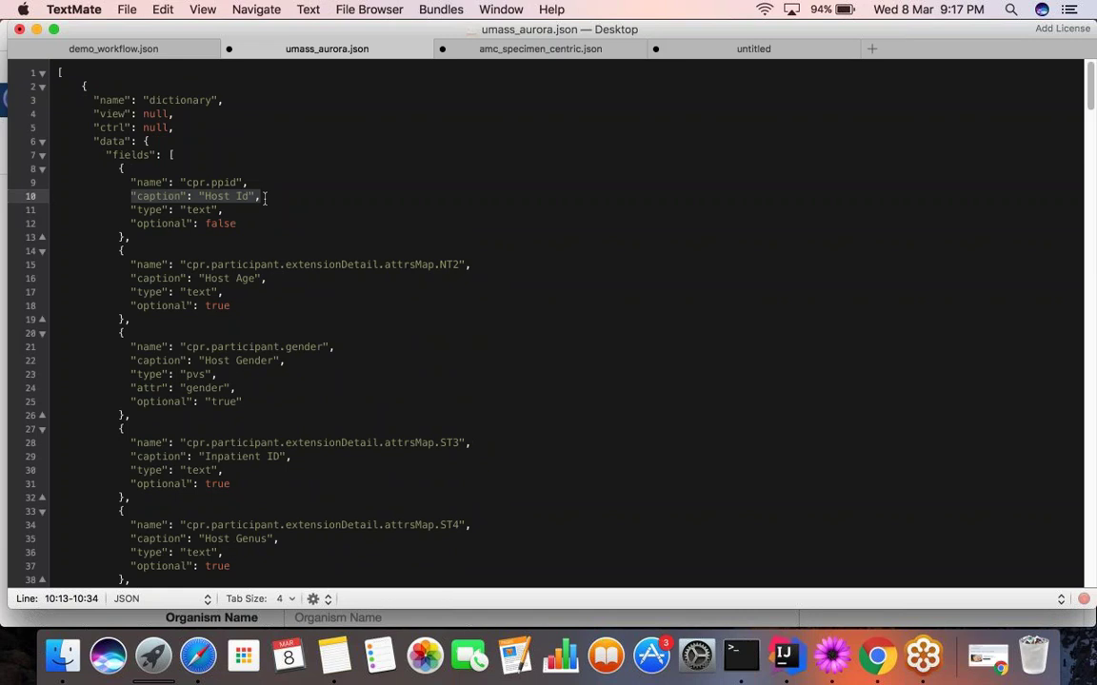
left_click(204, 211)
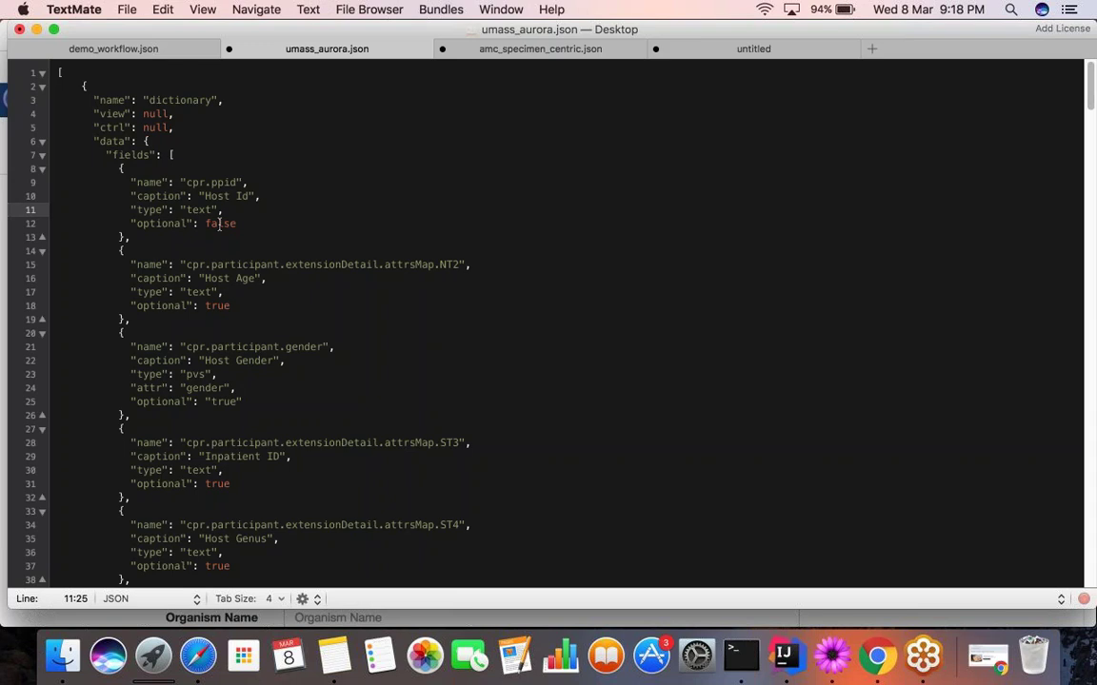
left_click(42, 86)
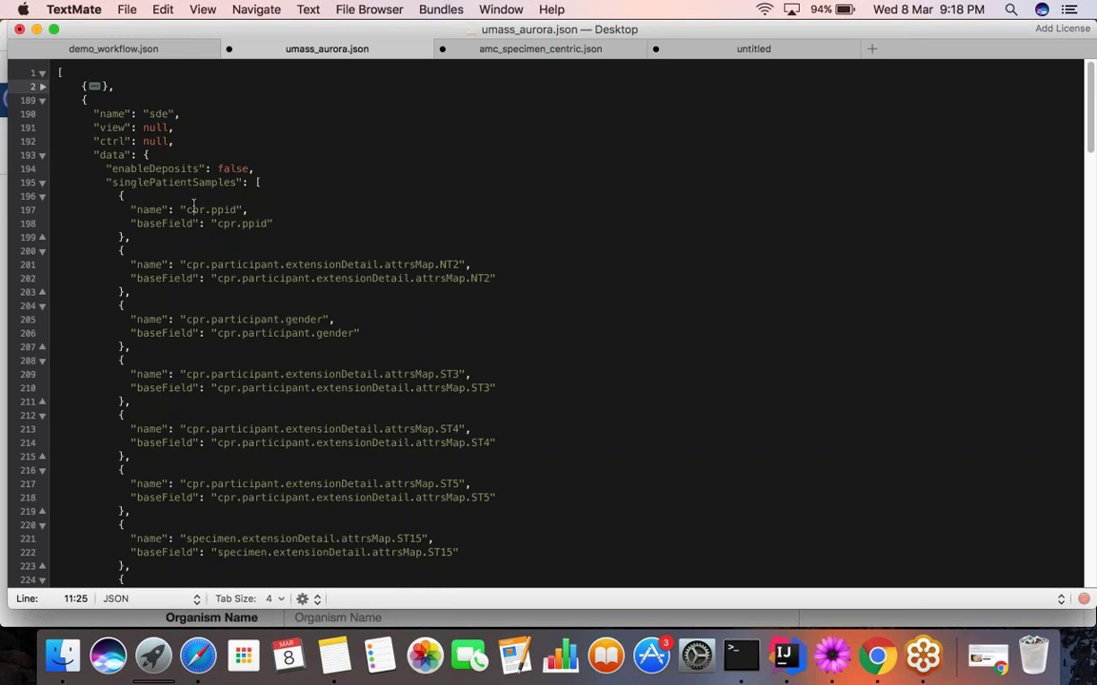
Step: Examine the singlePatientSamples field entries from cpr.ppid down to specimen.extensionDetail.attrsMap.ST4
left_click(138, 210)
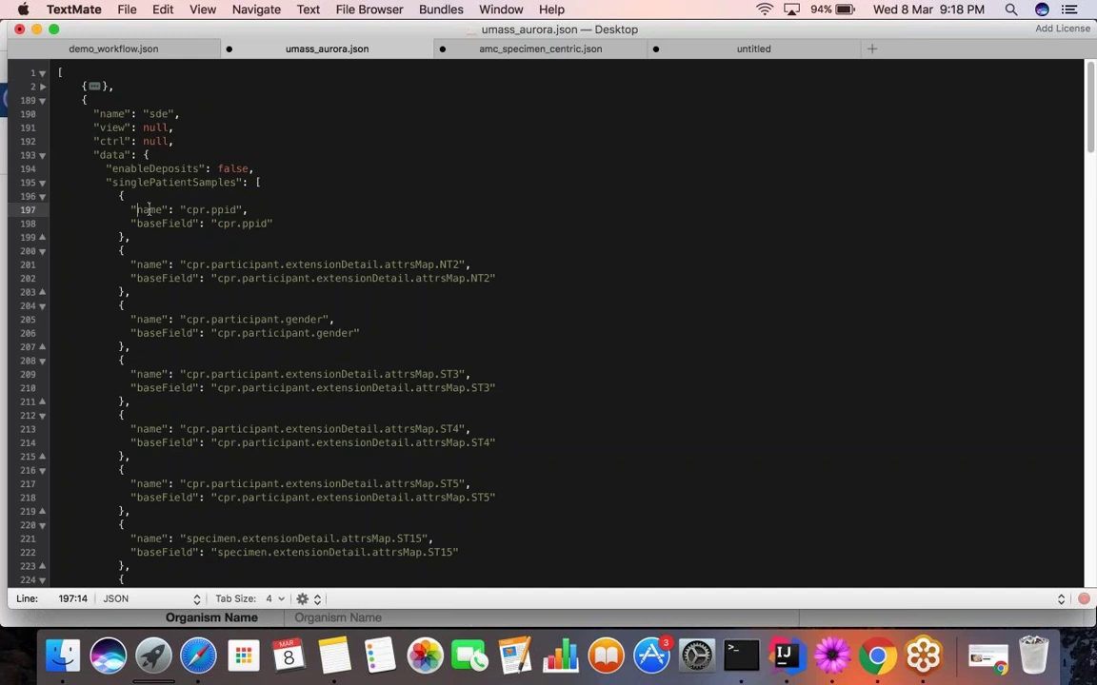
left_click(291, 222)
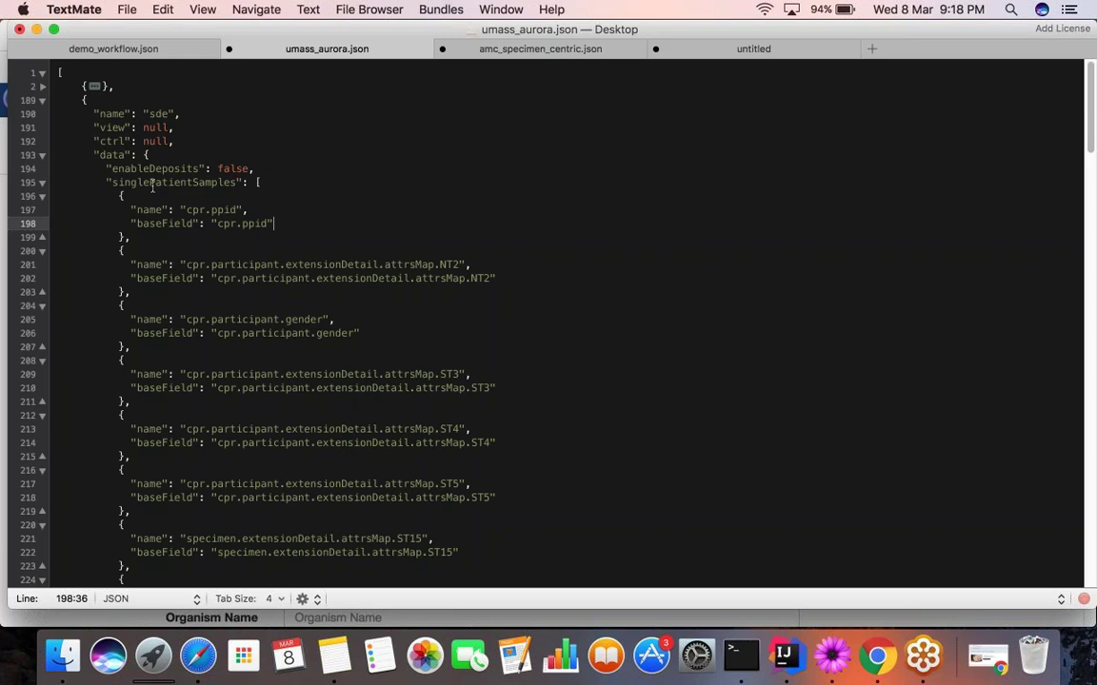
scroll(152, 186, "down", 2)
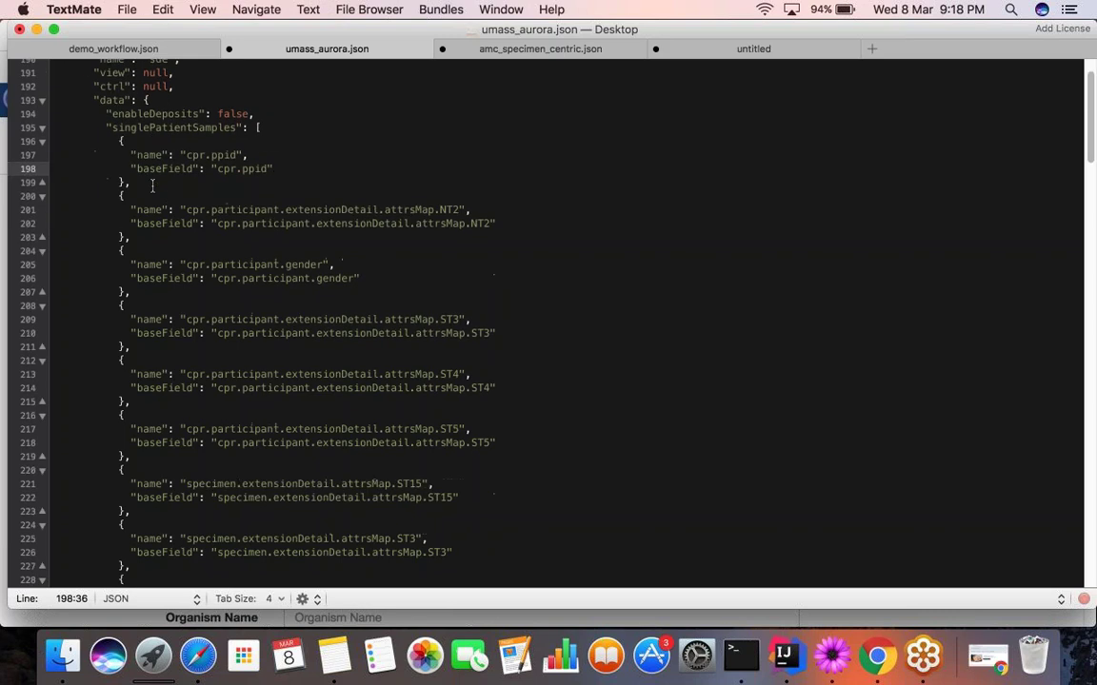
scroll(152, 186, "down", 1)
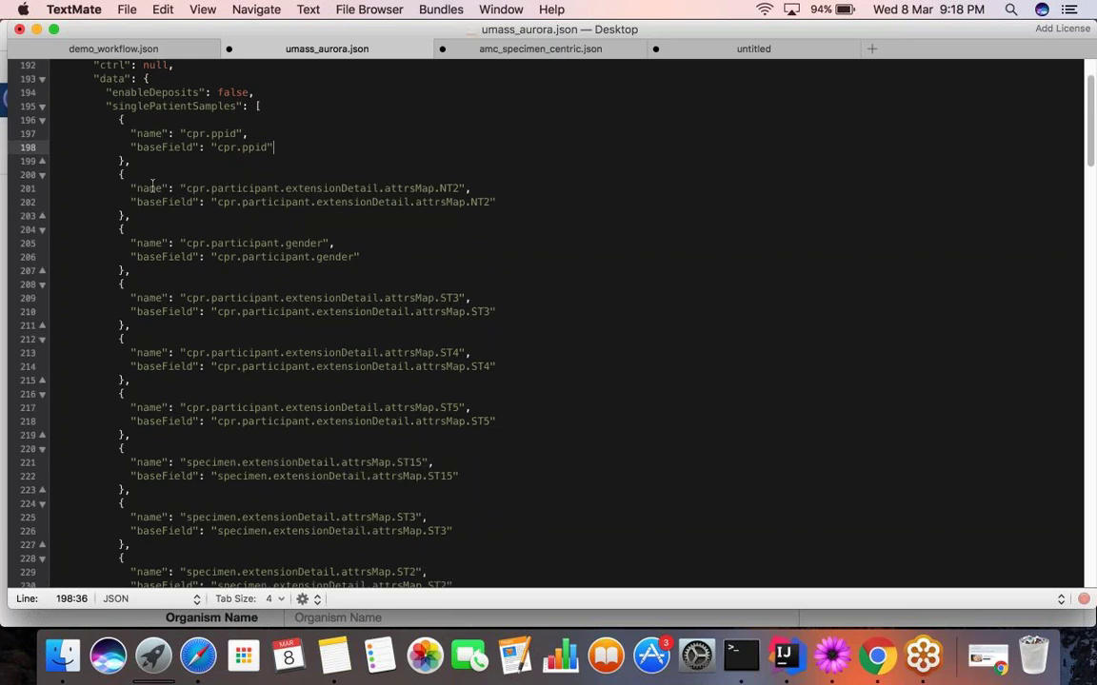
scroll(153, 186, "down", 1)
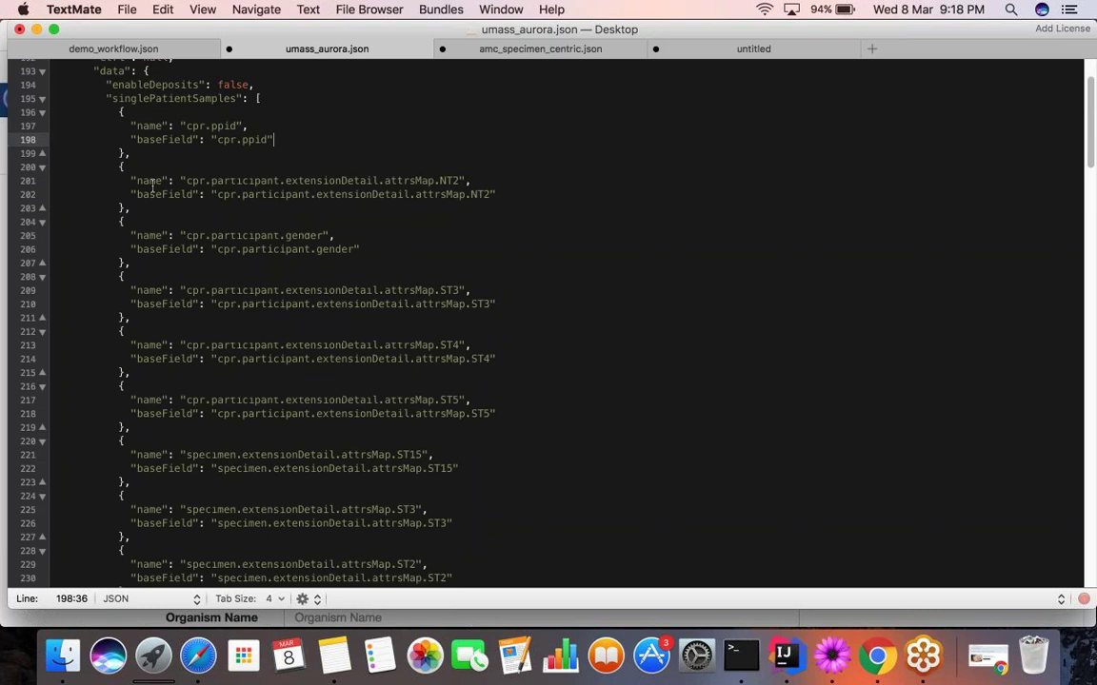
scroll(153, 186, "down", 1)
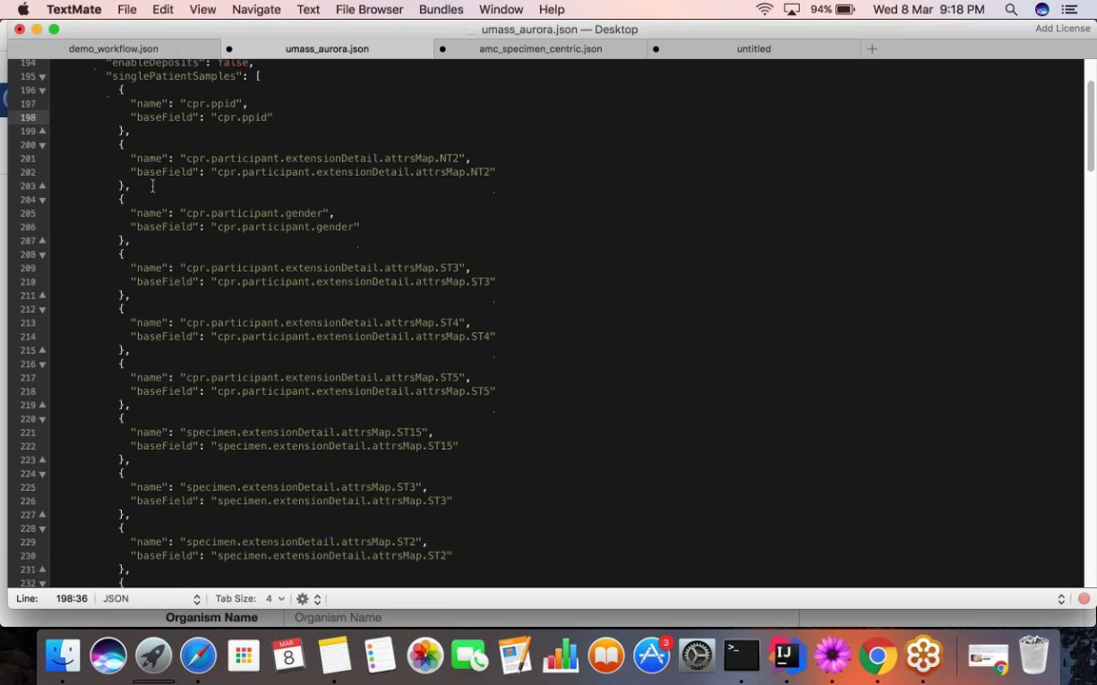
scroll(153, 185, "down", 3)
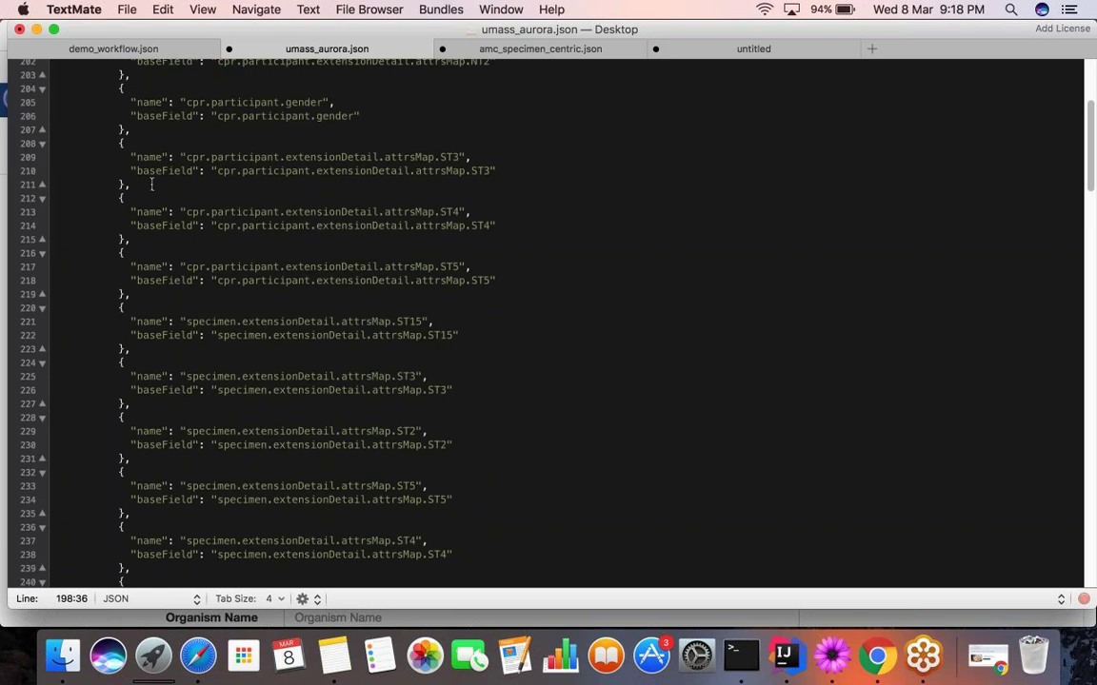
Step: Switch to Chrome to check the Collect Specimens fields down to Resistance Type, and return to the sde section in TextMate
key("super+Tab")
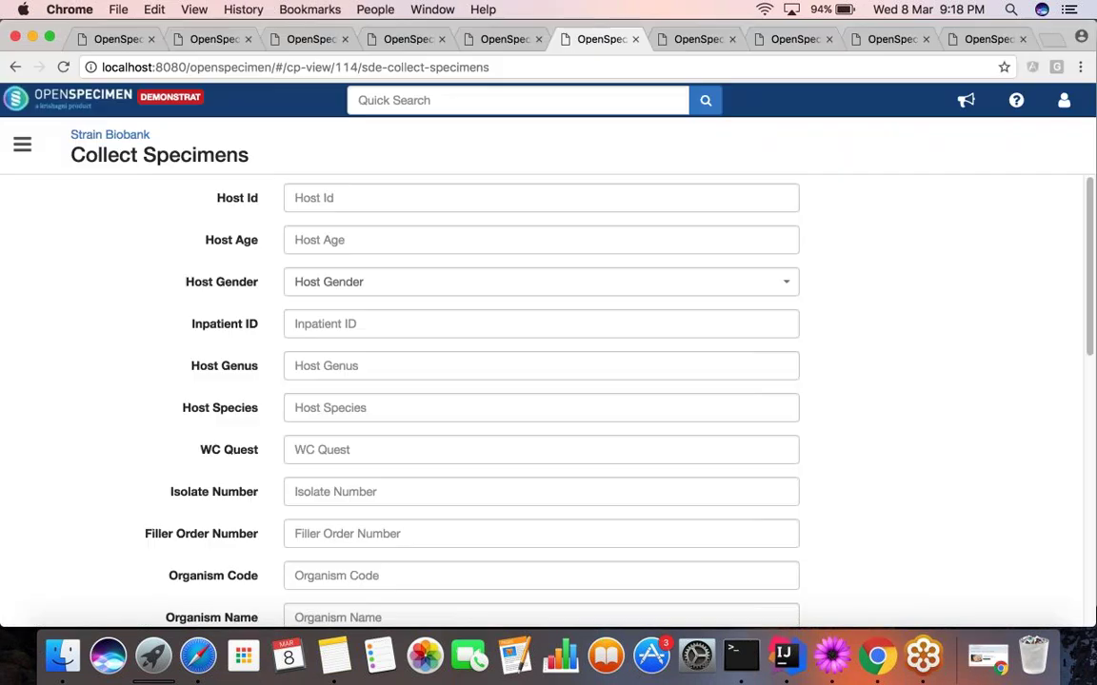
scroll(541, 399, "down", 4)
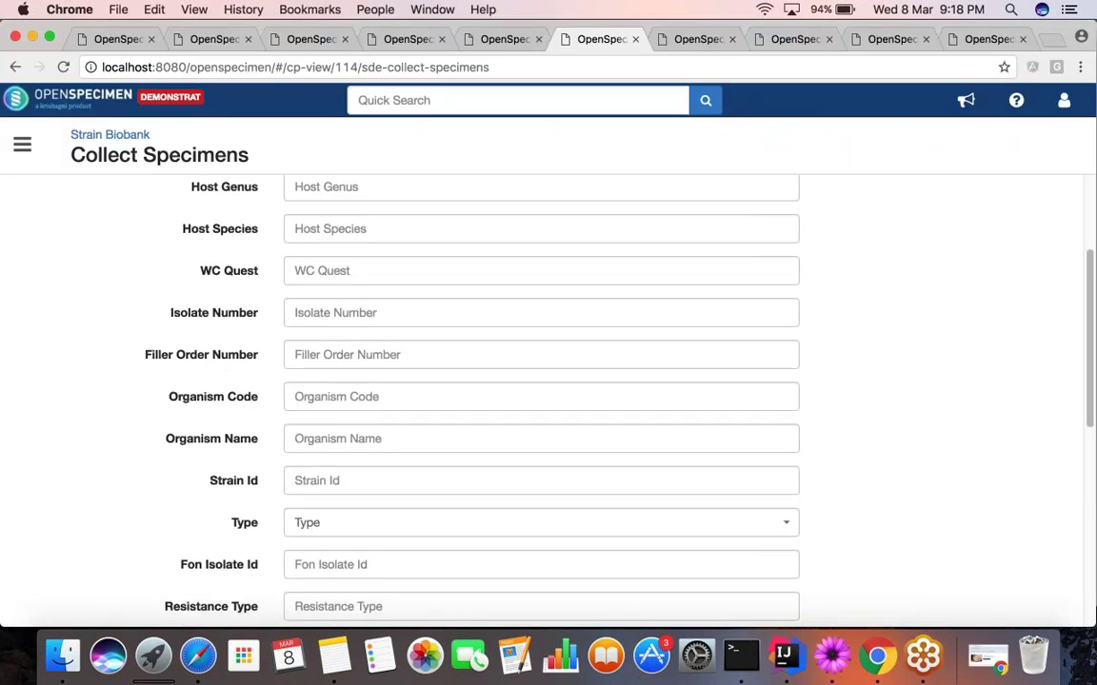
key("super+Tab")
scroll(529, 106, "up", 3)
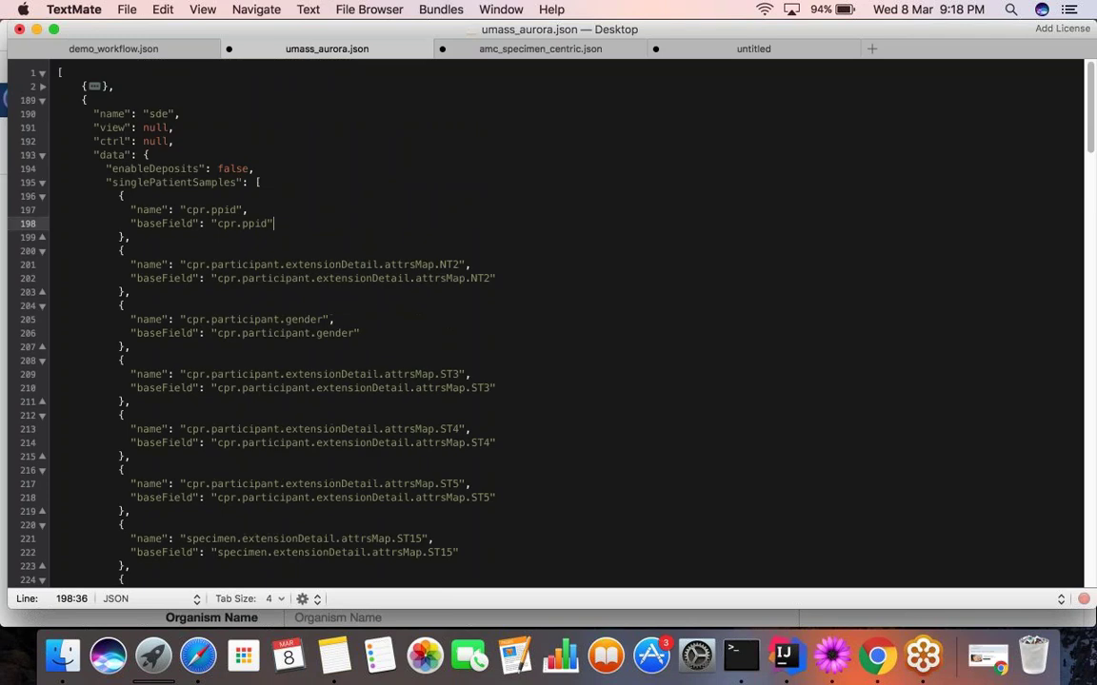
Step: Switch to Chrome to view the multi-patient Collect Specimens table of UMass Aurora, and return to umass_aurora.json in TextMate
key("super+Tab")
scroll(529, 107, "up", 4)
left_click(676, 39)
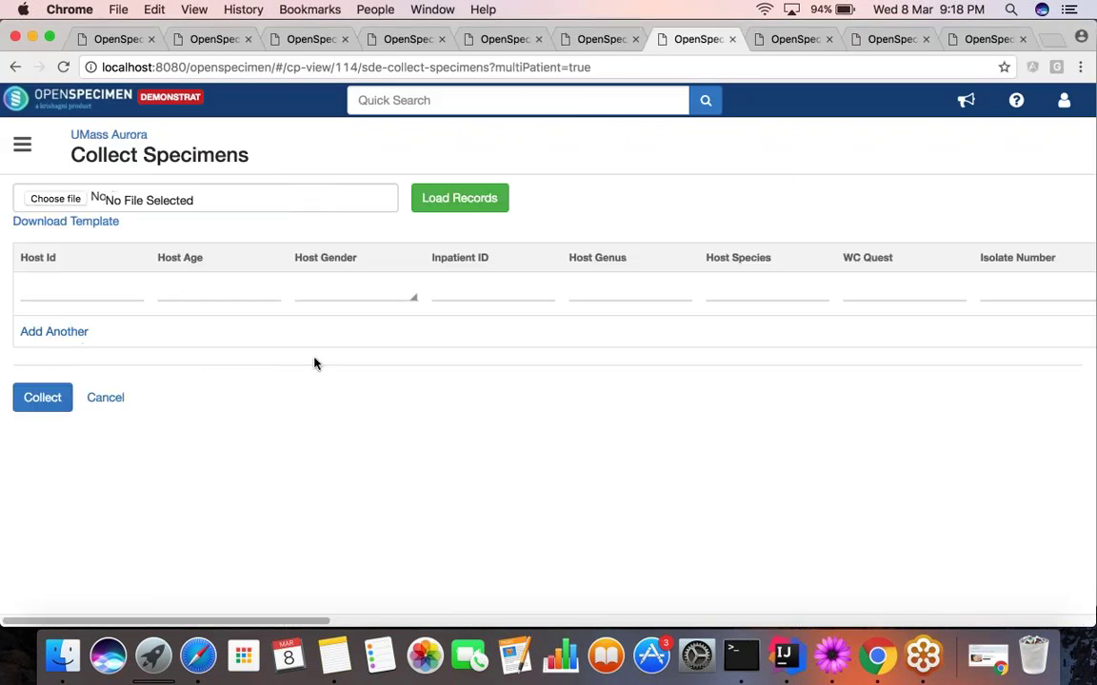
key("super+Tab")
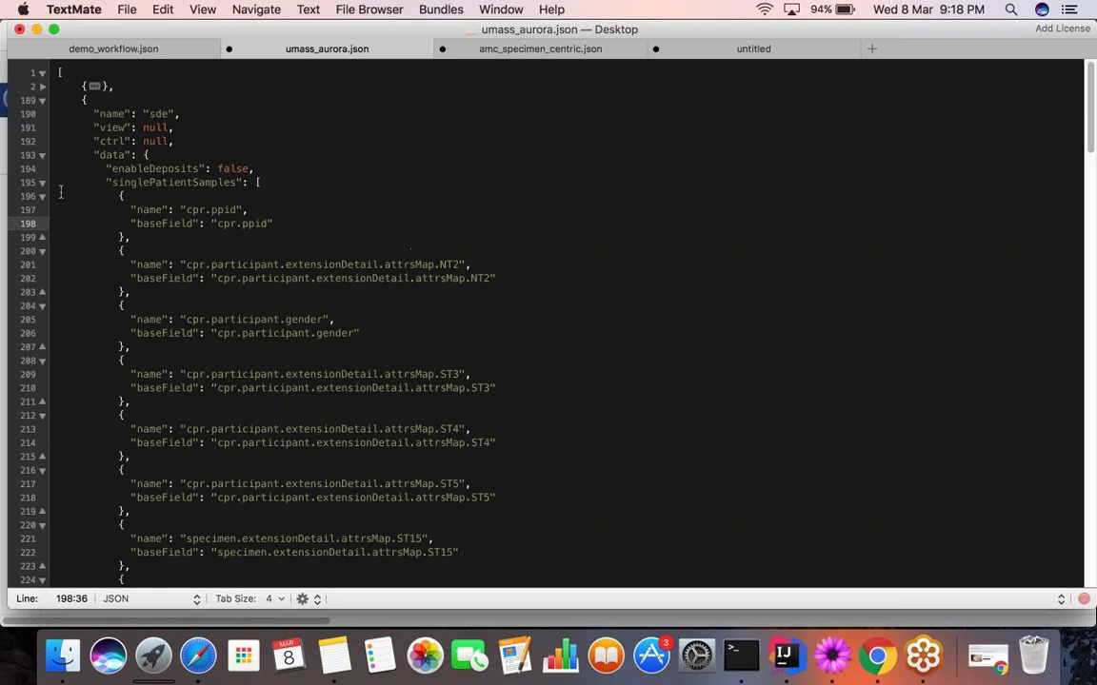
Step: Collapse the singlePatientSamples block, expand the multiplePatientSamples block, and highlight the multiplePatientSamples key
left_click(42, 182)
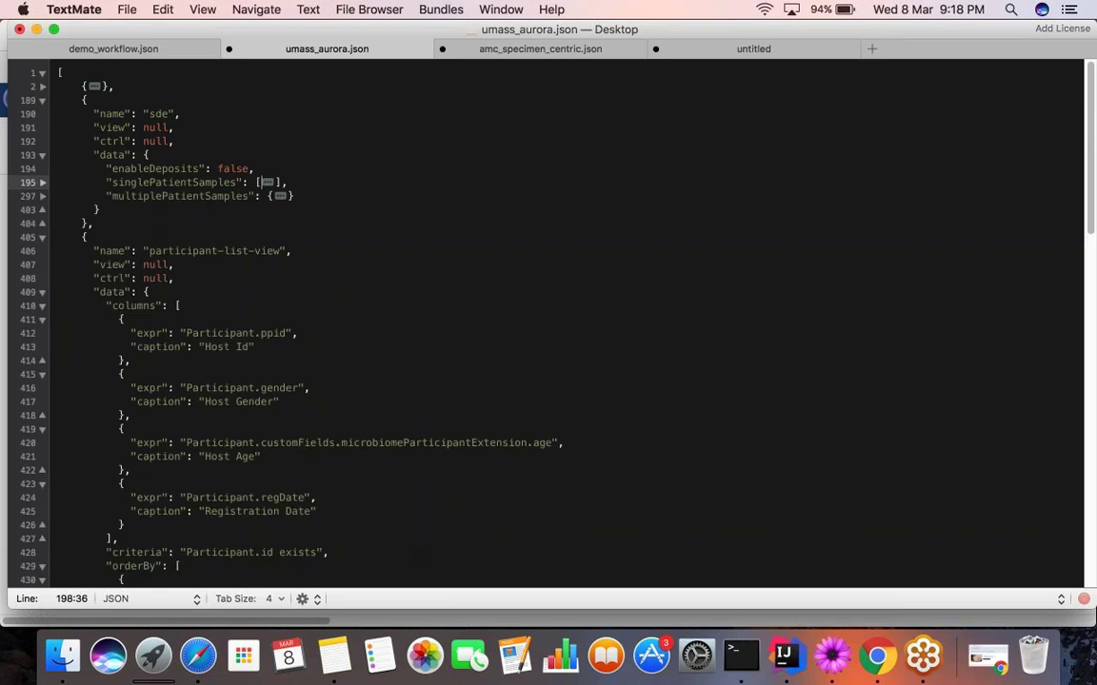
left_click(42, 196)
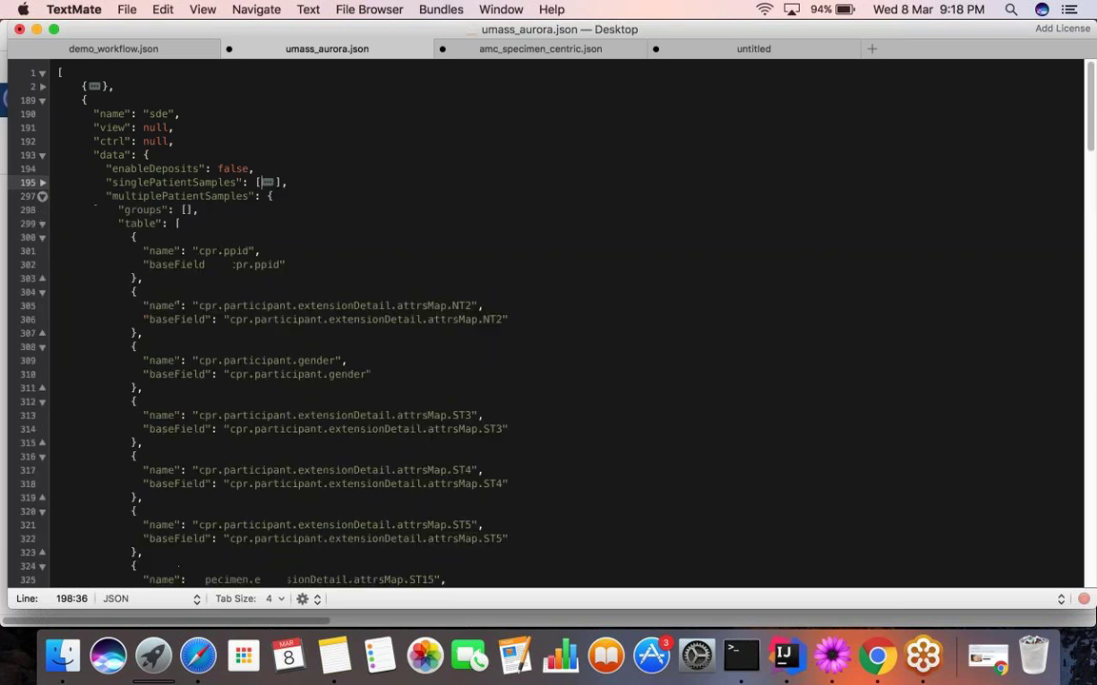
left_click(199, 196)
double_click(199, 196)
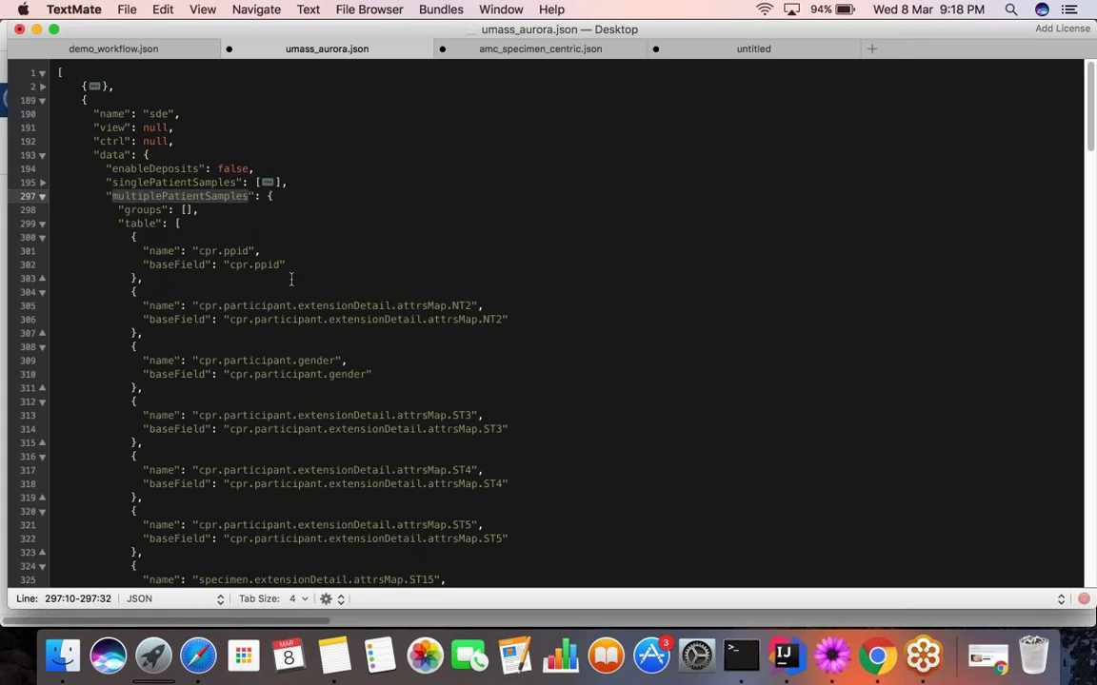
Step: Examine the table field entries of multiplePatientSamples from cpr.ppid to specimen.label, comparing them with the multi-patient Collect Specimens page in Chrome
scroll(291, 279, "down", 1)
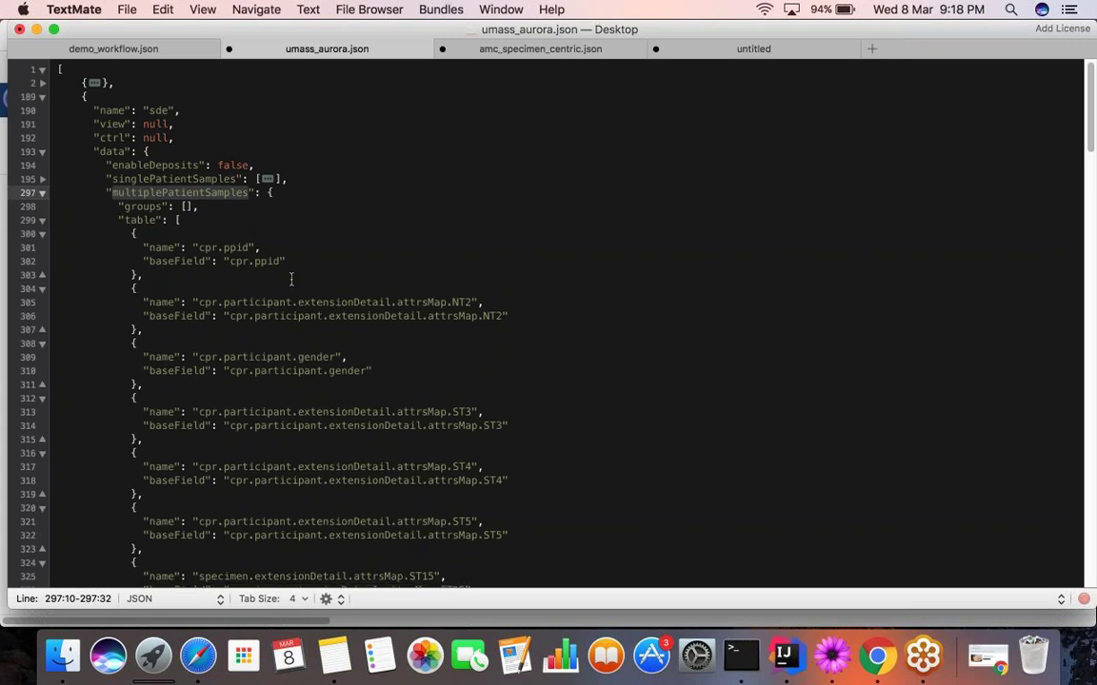
scroll(291, 279, "down", 2)
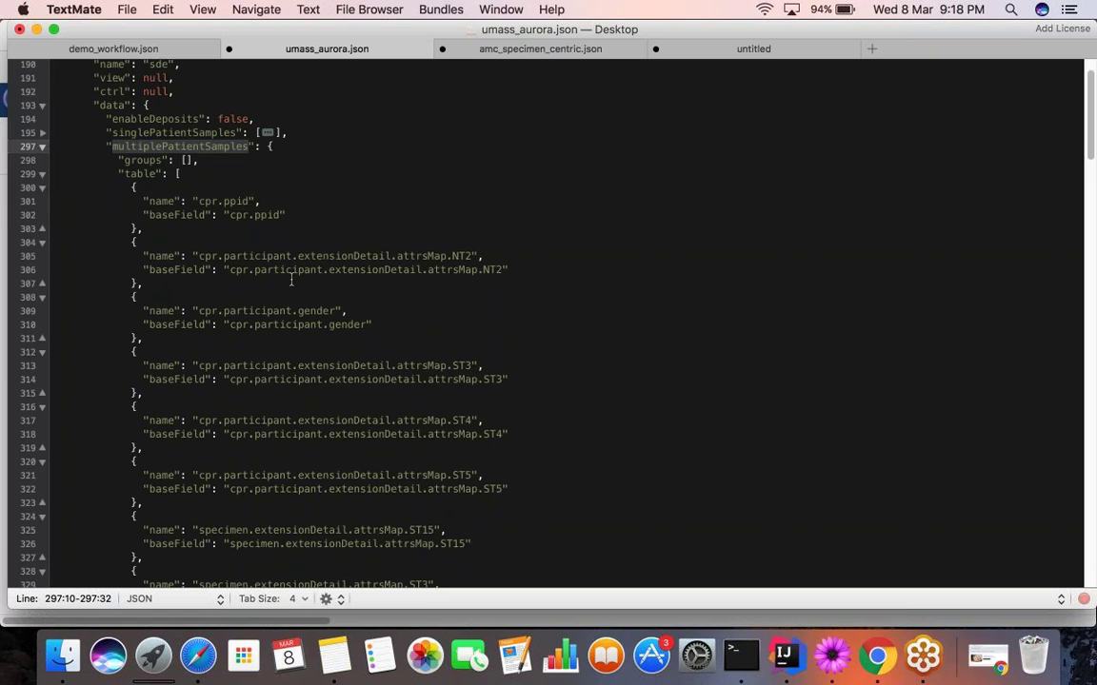
scroll(291, 278, "down", 1)
scroll(554, 502, "down", 1)
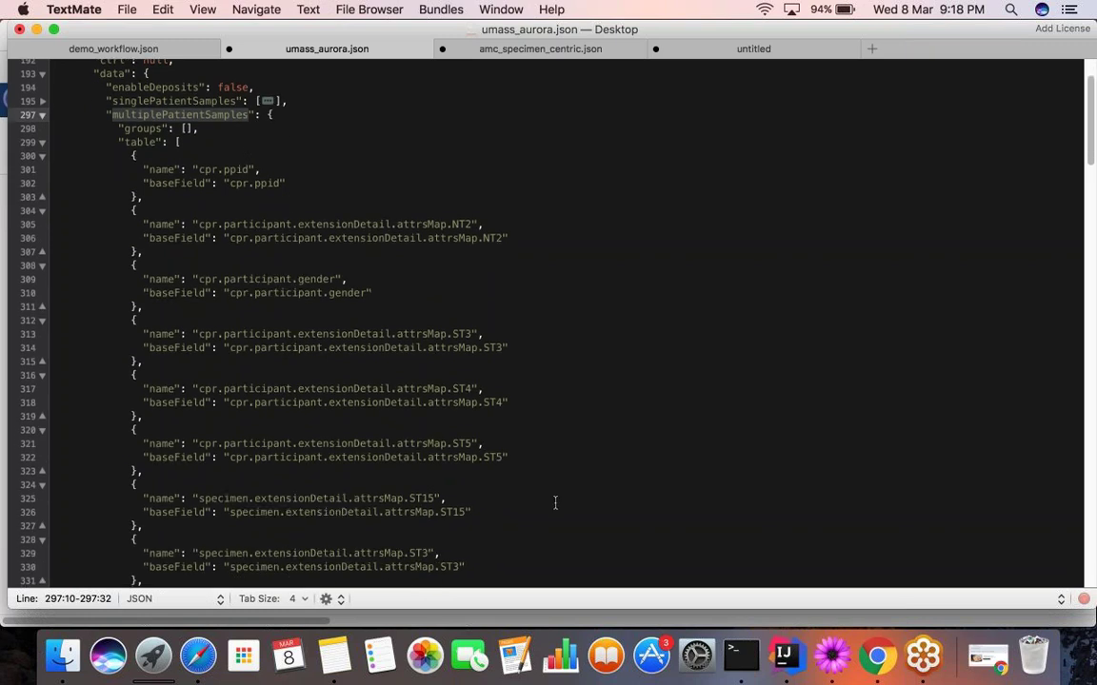
key("super+Tab")
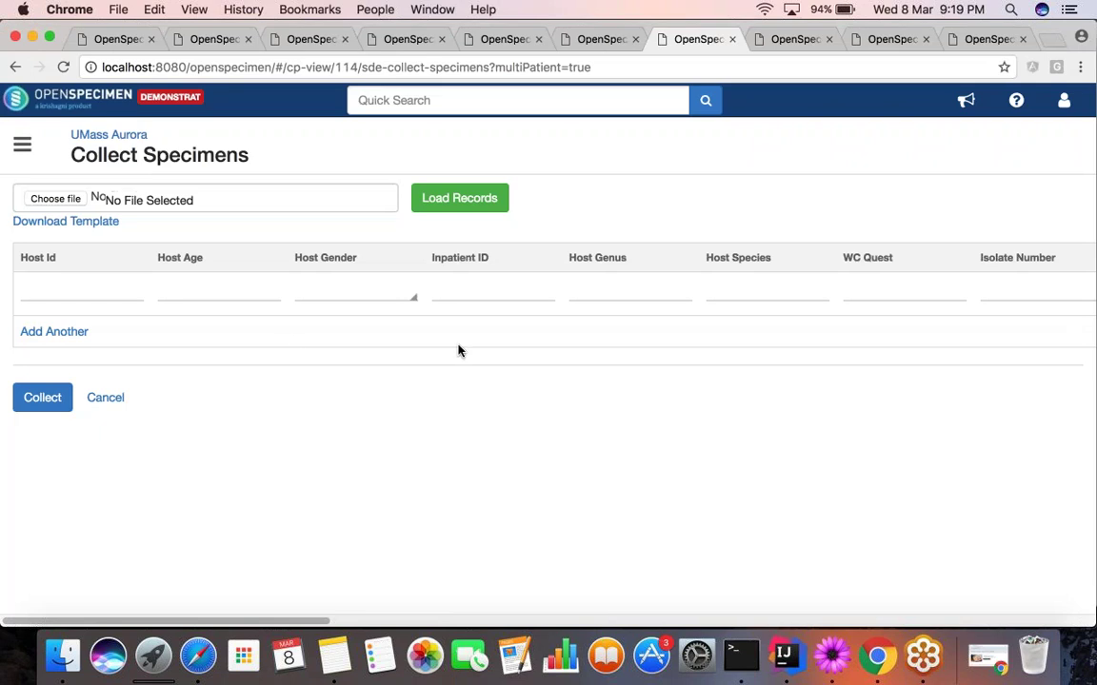
key("super+Tab")
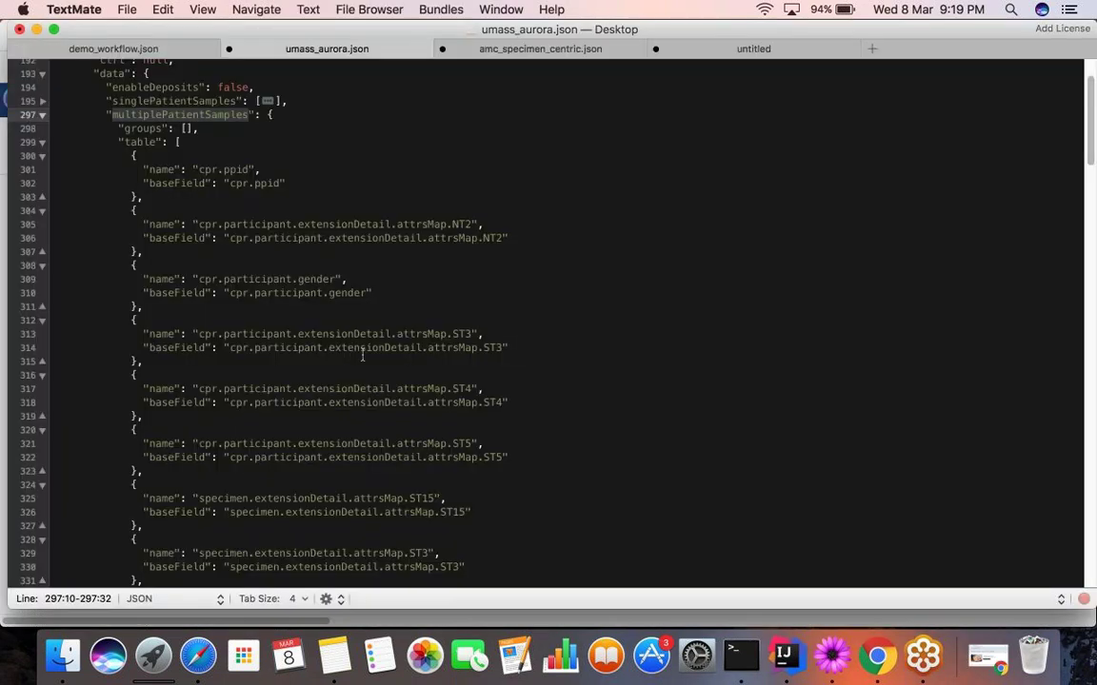
scroll(362, 356, "down", 5)
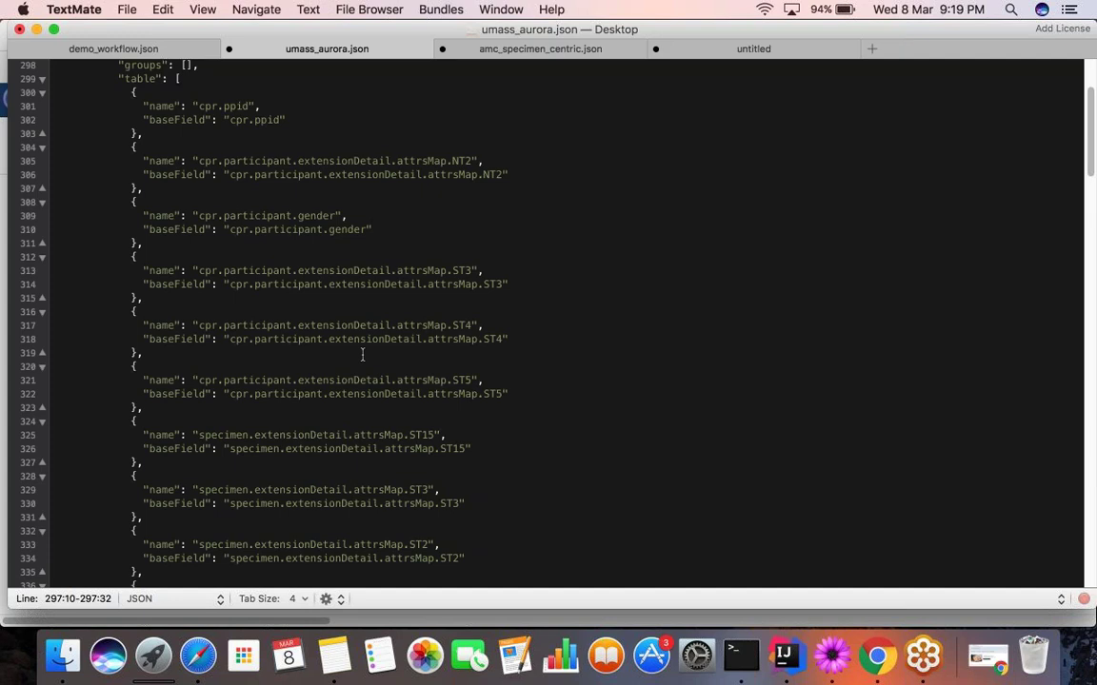
scroll(363, 355, "down", 1)
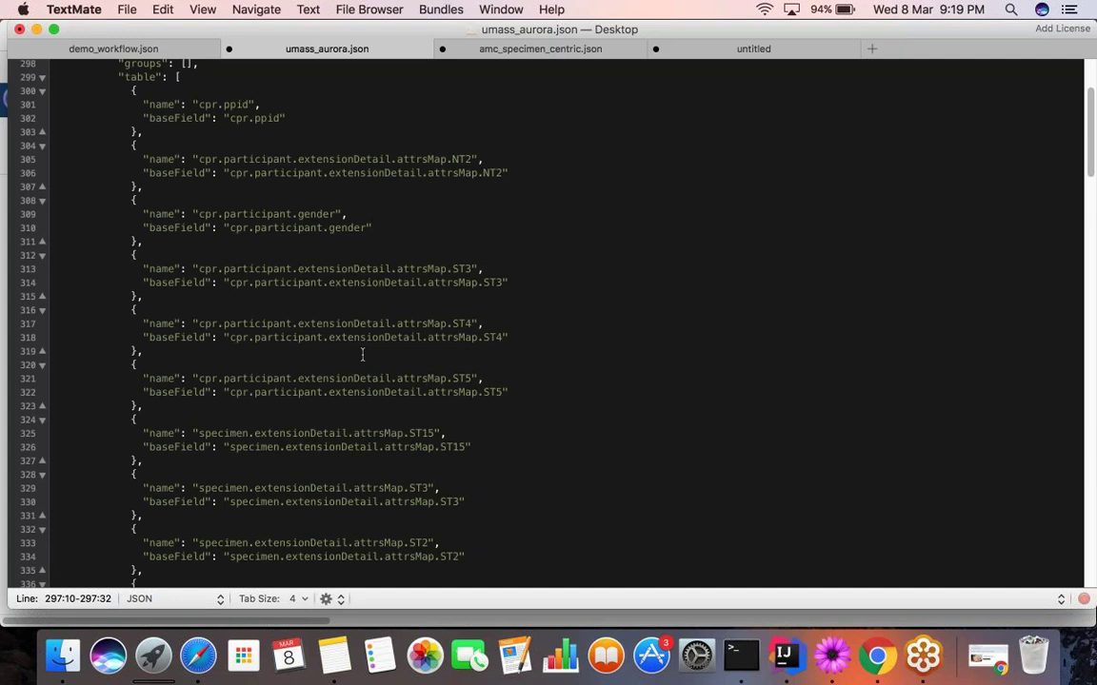
scroll(362, 355, "down", 1)
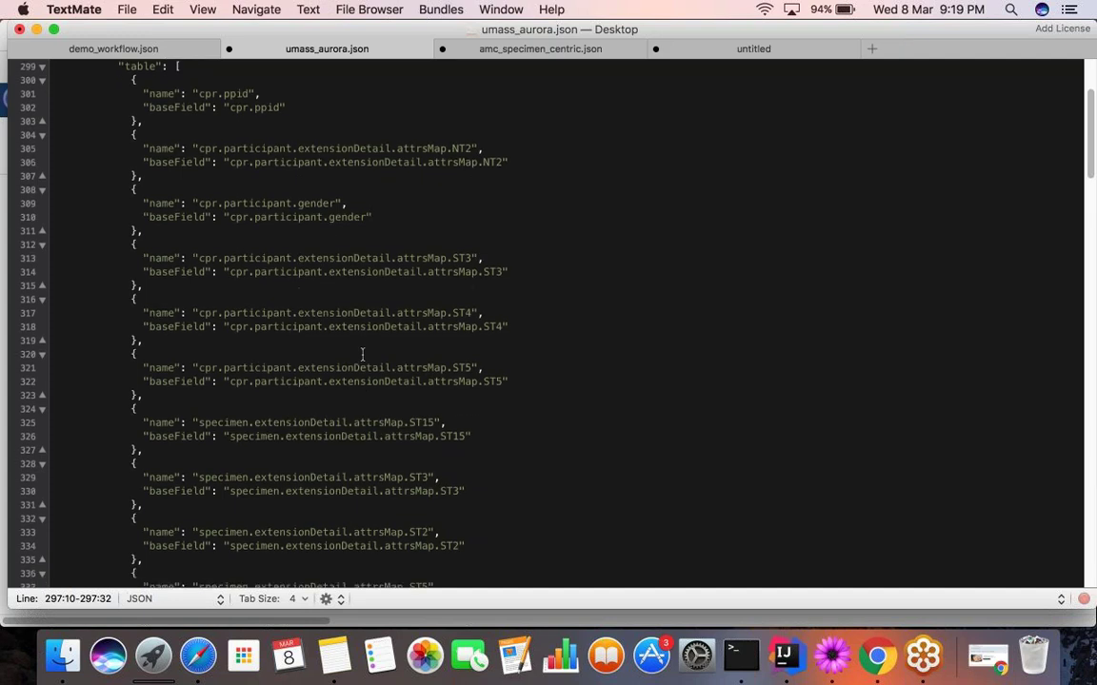
scroll(361, 355, "down", 5)
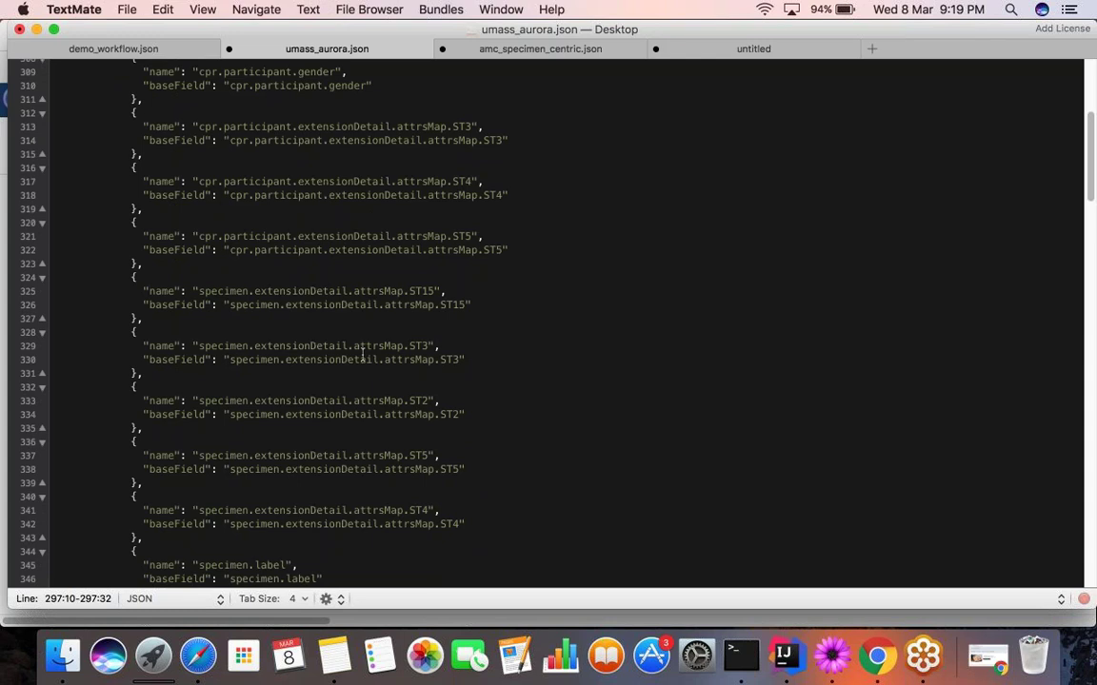
scroll(363, 355, "up", 10)
Step: Copy the whole umass_aurora.json content and paste it over the Request Body of the REST API Invoker in Chrome
left_click(453, 290)
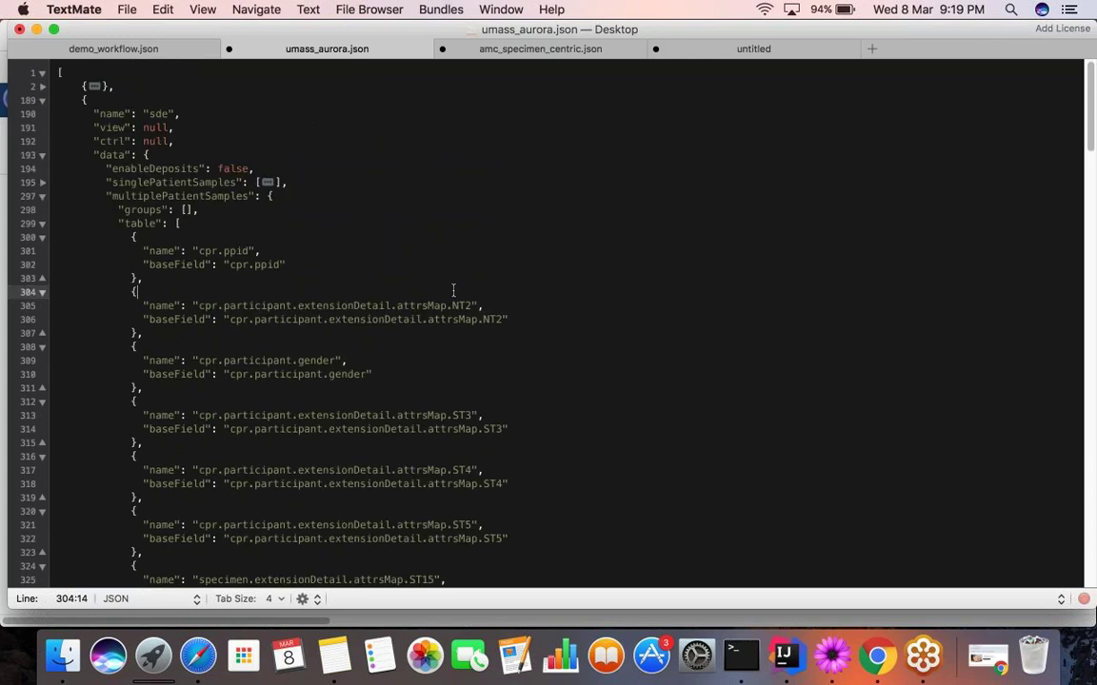
key("super+a")
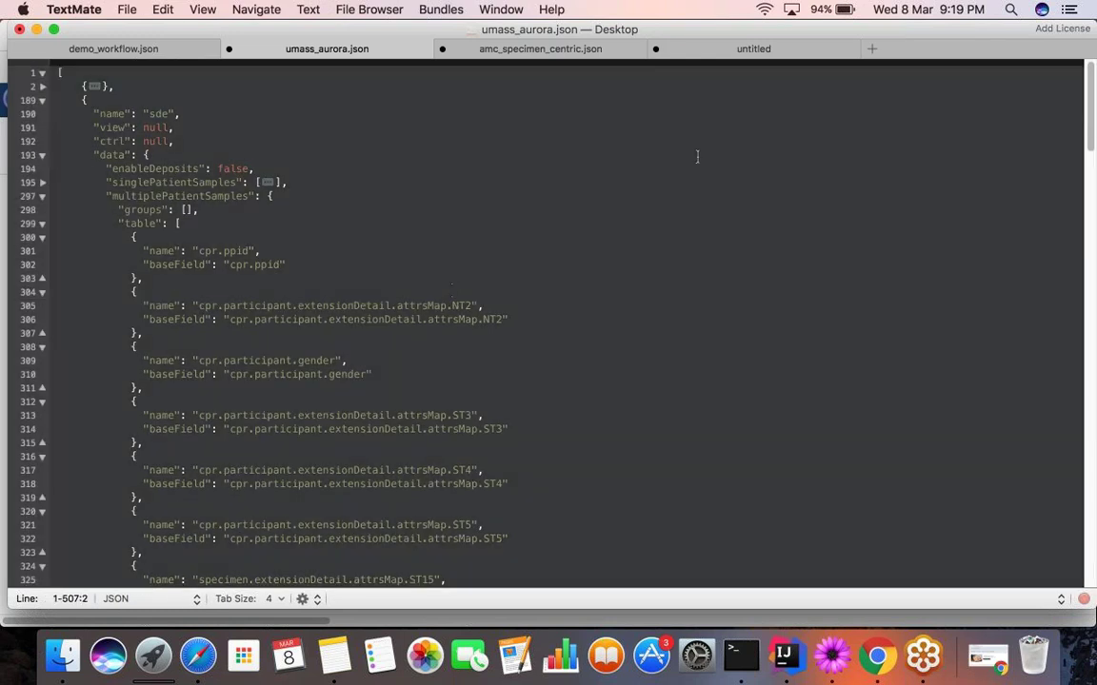
left_click(877, 657)
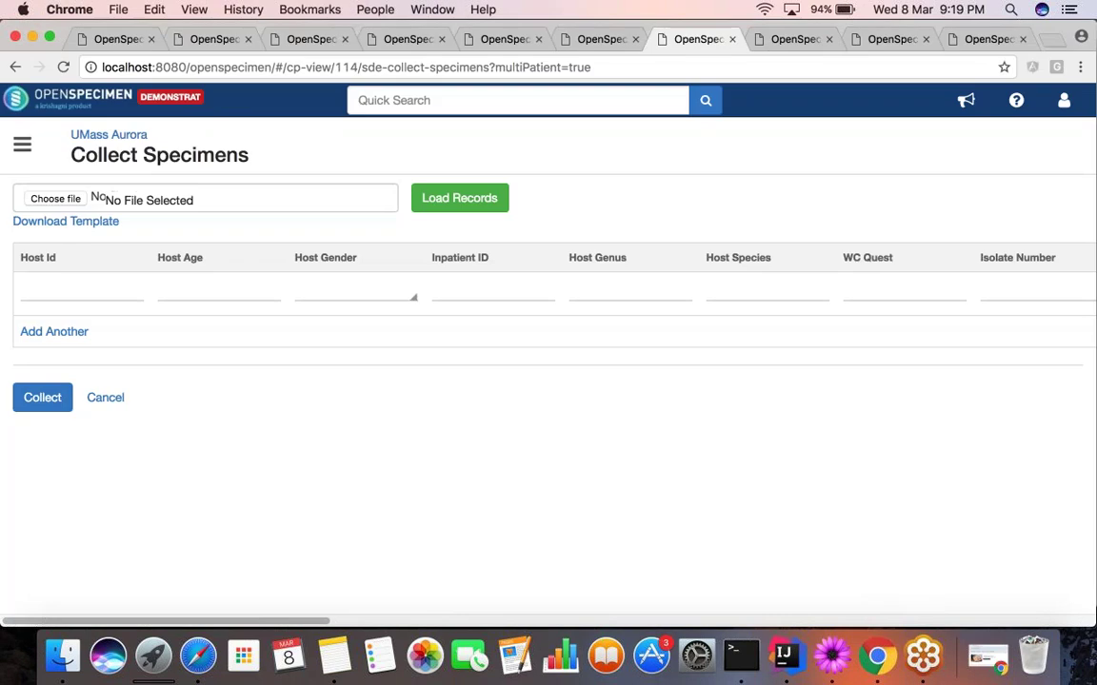
left_click(983, 42)
left_click(558, 325)
key("super+a")
key("super+v")
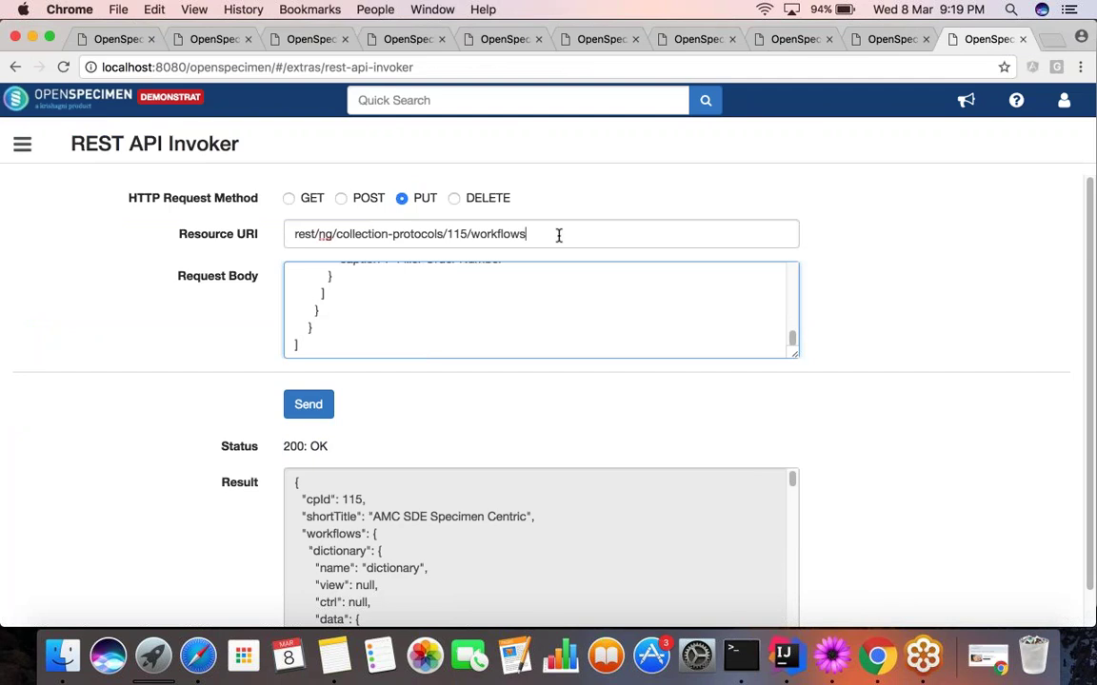
Step: Highlight the Resource URI of the workflows request, and its collection protocol ID 115
left_click_drag(558, 235, 272, 220)
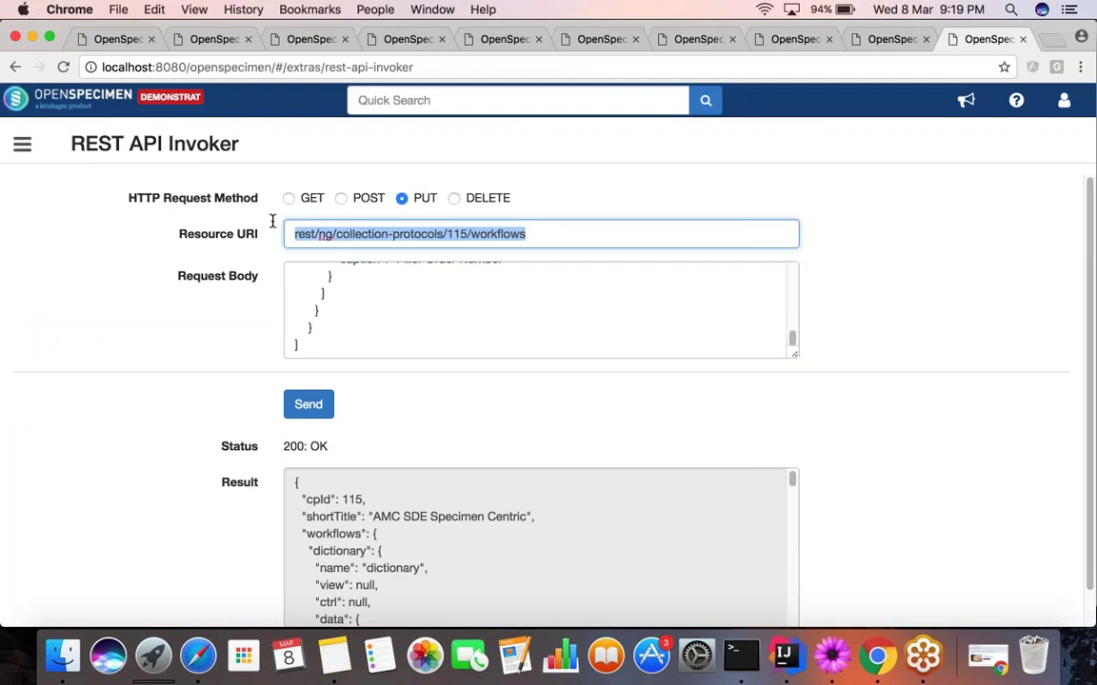
double_click(456, 233)
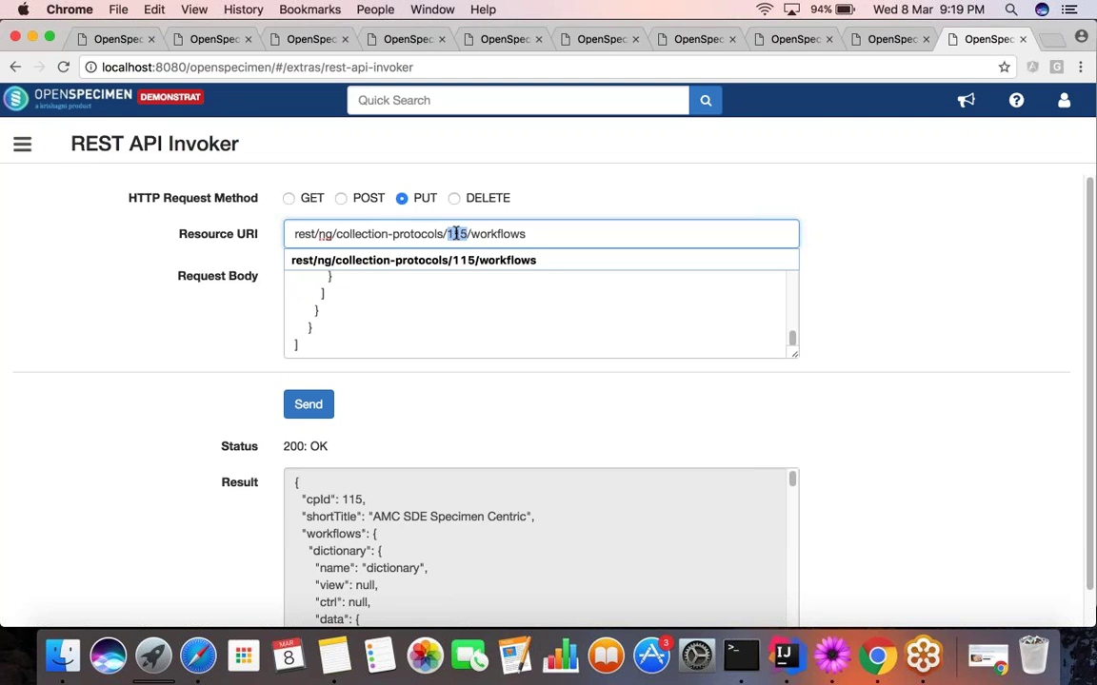
key("super+Right")
key("super+Tab")
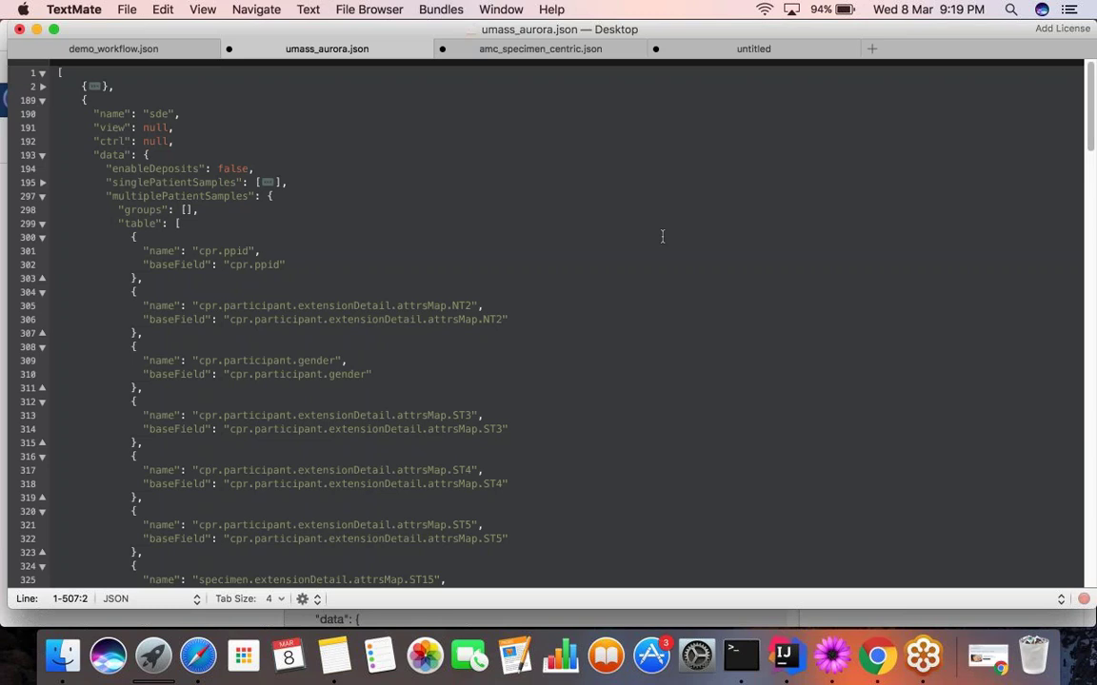
left_click(661, 236)
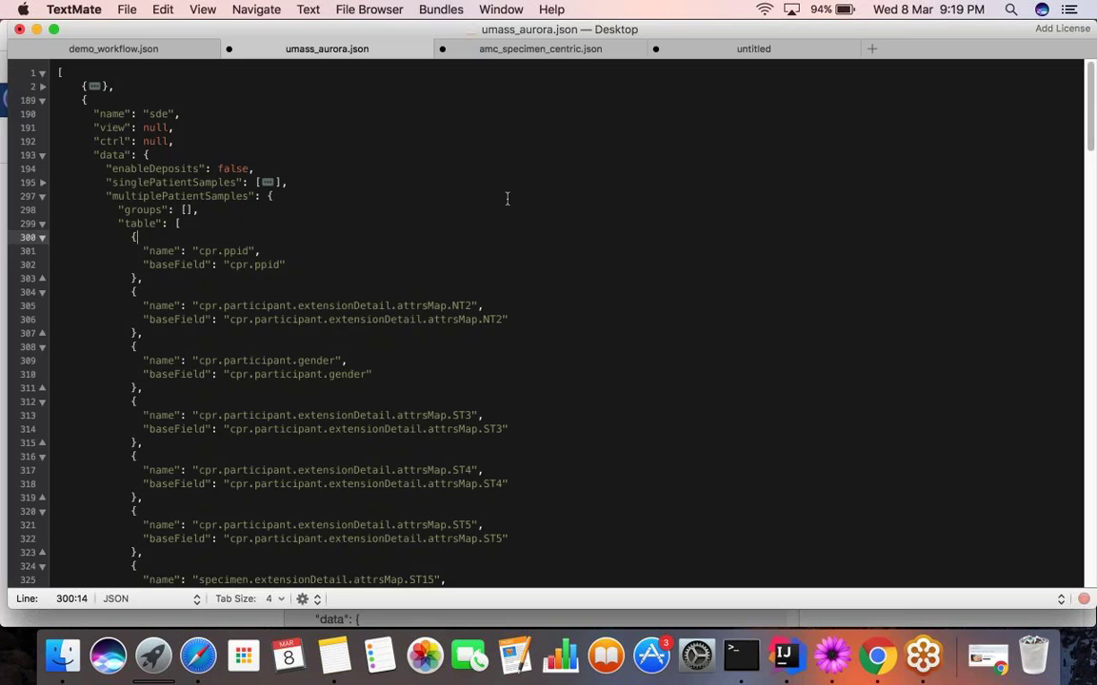
key("super+Tab")
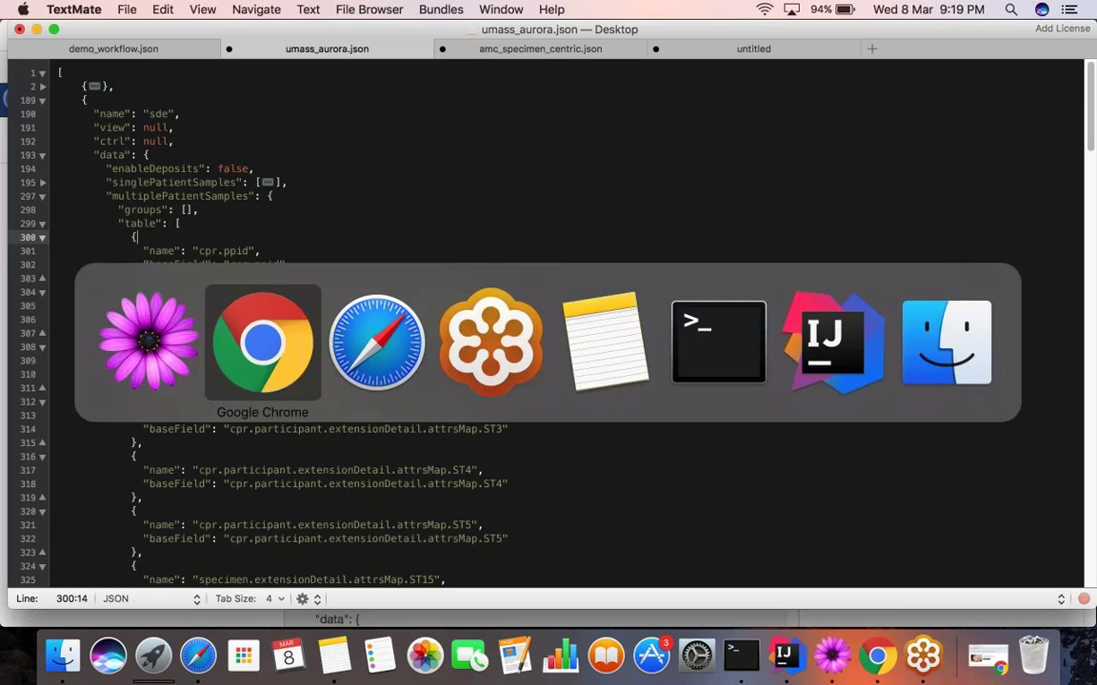
key("super+Tab")
key("super+Tab")
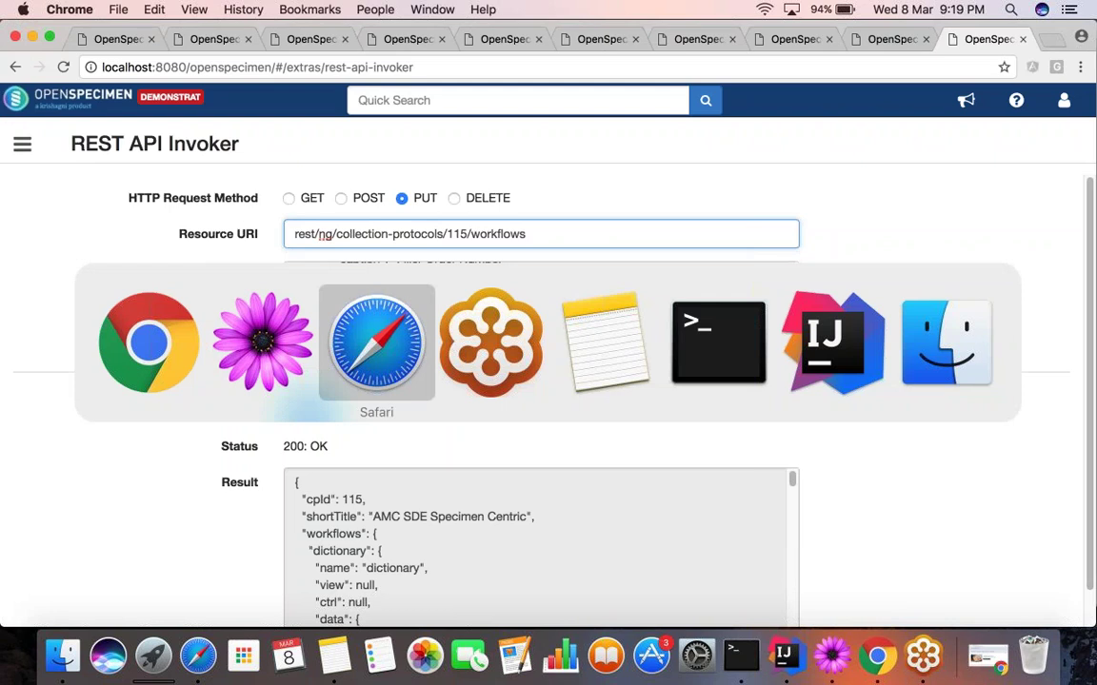
key("super+shift+Tab")
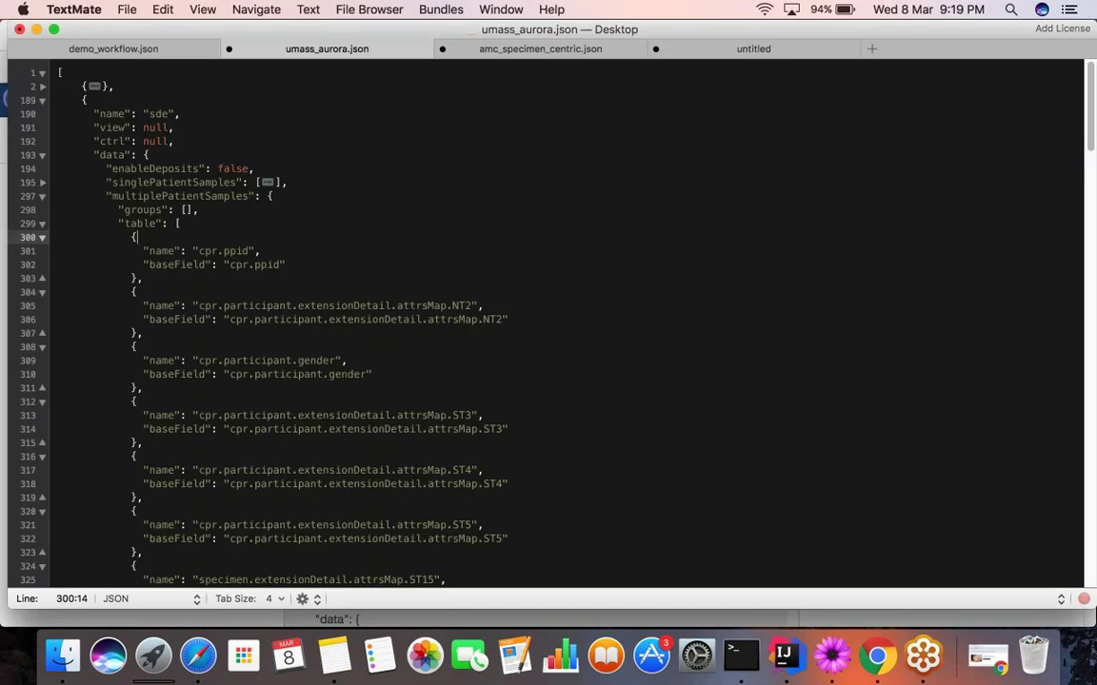
key("super+Tab")
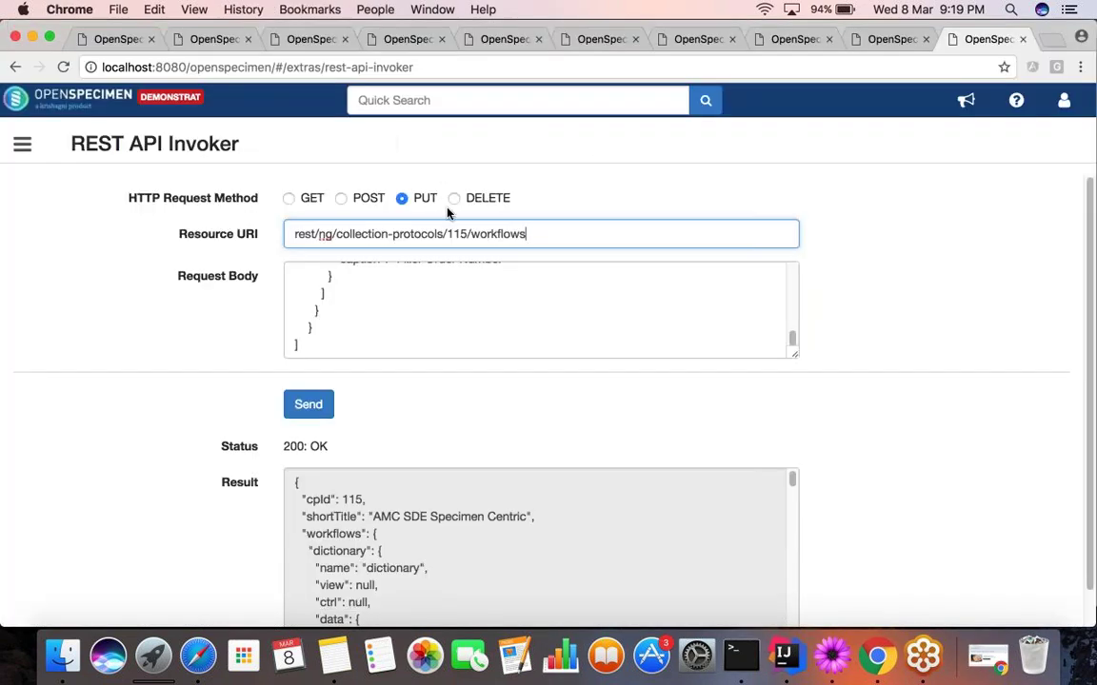
Step: Check the Strain Biobank page's protocol ID, set the Resource URI to rest/ng/collection-protocols/114/workflows, and send the PUT request
left_click(594, 43)
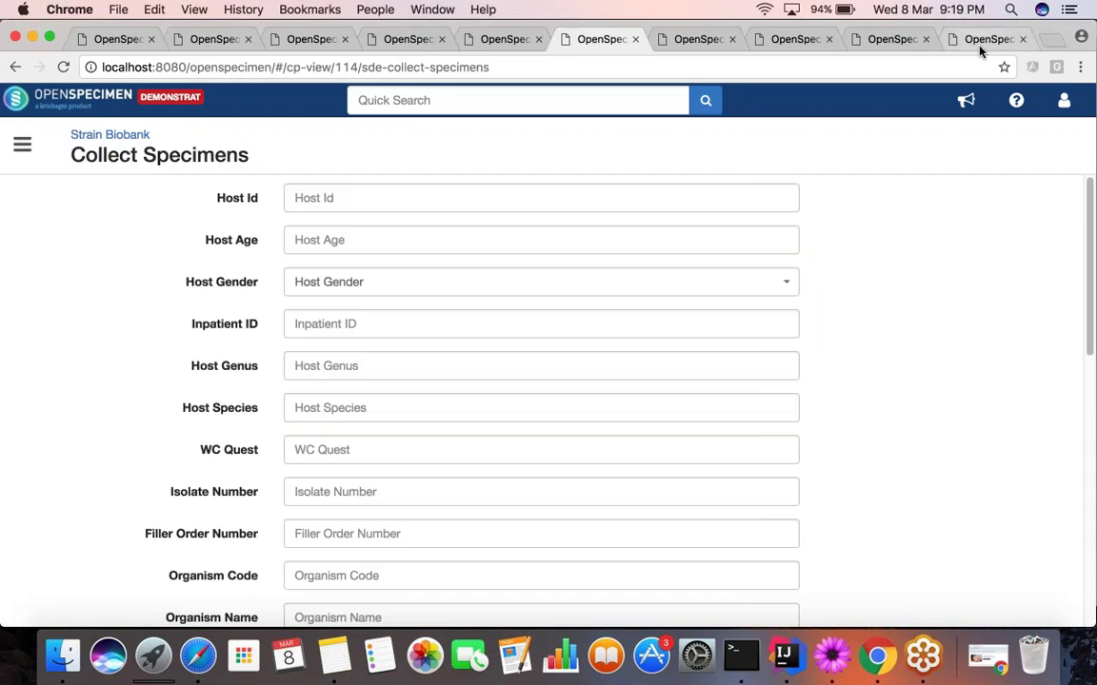
left_click(985, 41)
key("BackSpace")
type("4/workflows")
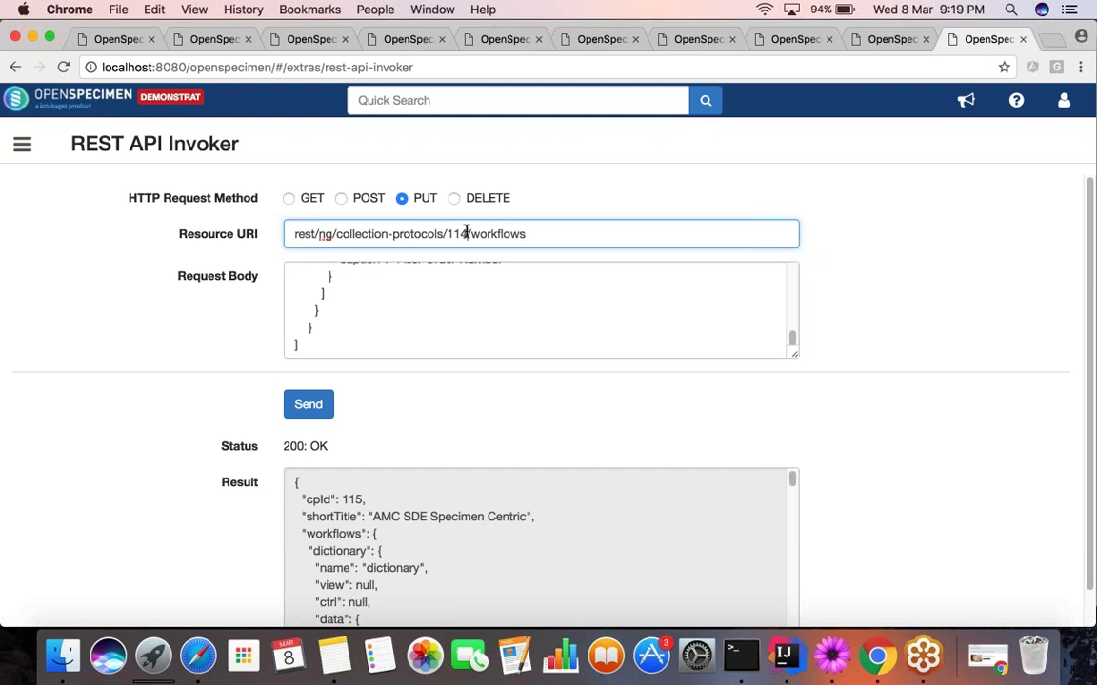
left_click(317, 406)
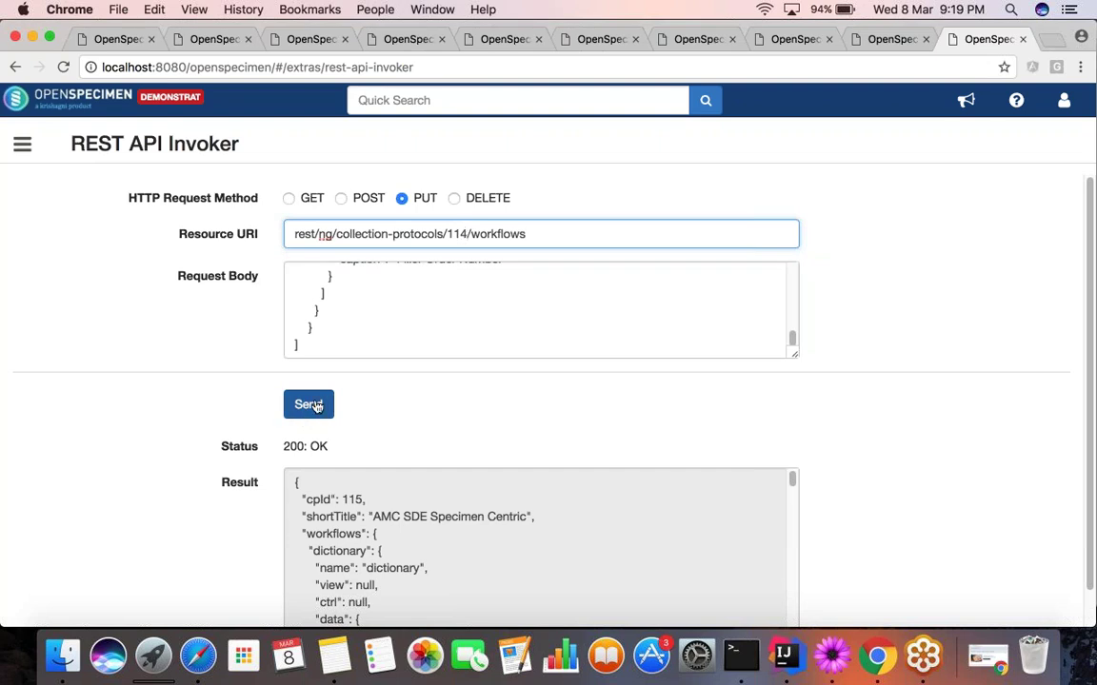
left_click(317, 406)
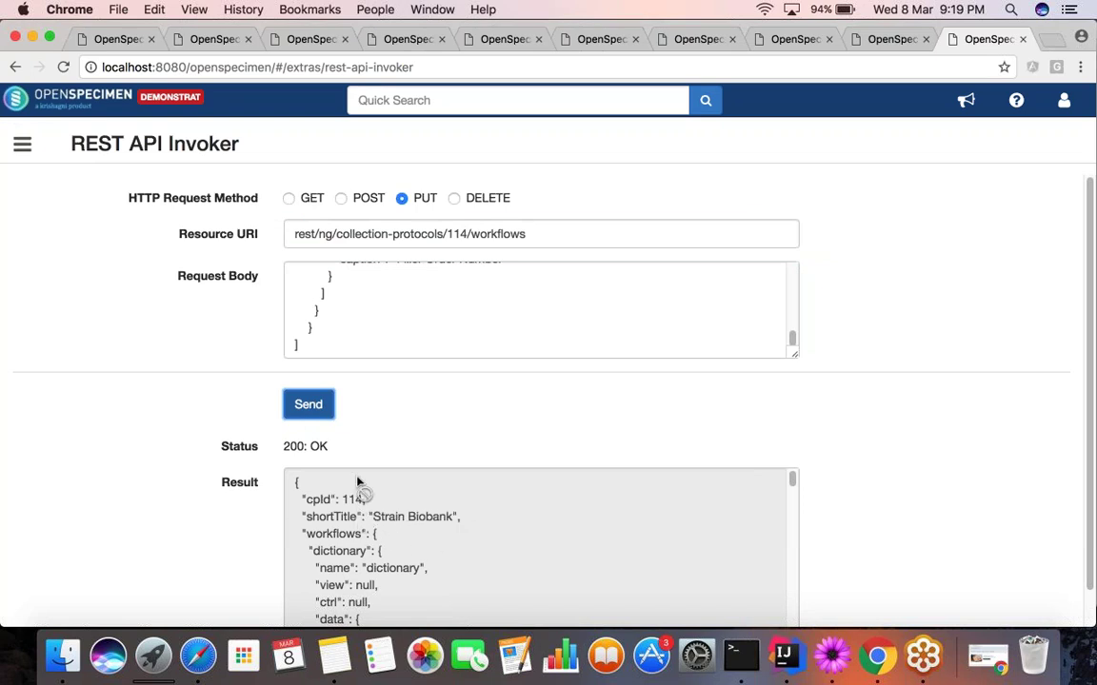
Step: Examine the returned workflows JSON in the request's Result, from cpId down through the dictionary fields
left_click(319, 309)
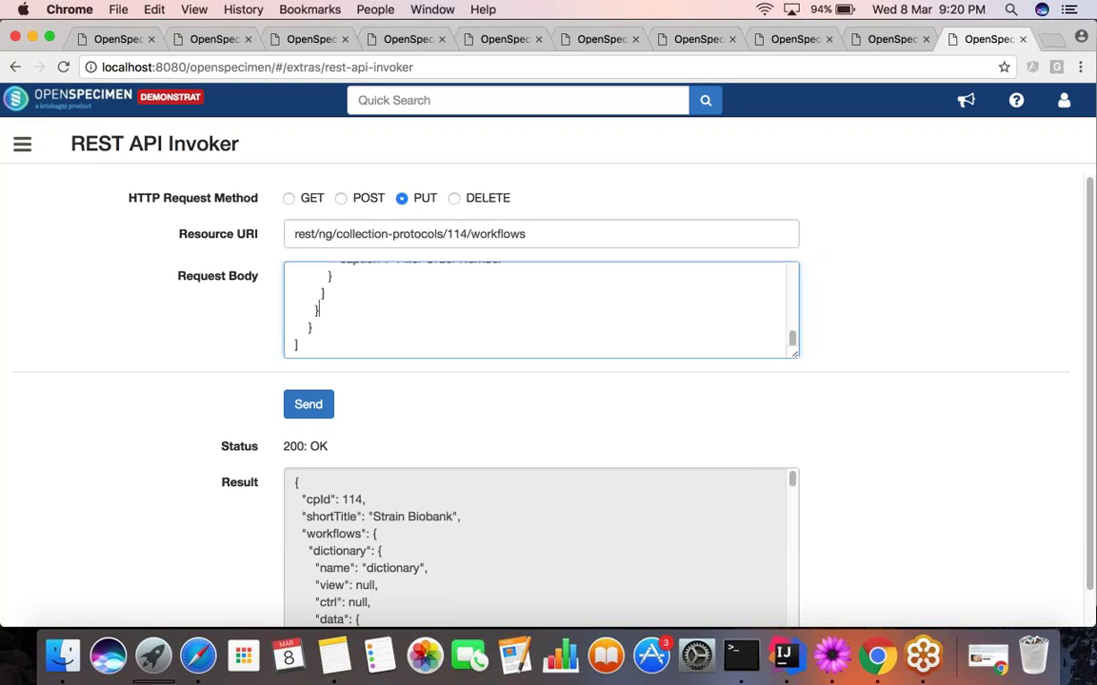
scroll(548, 380, "down", 1)
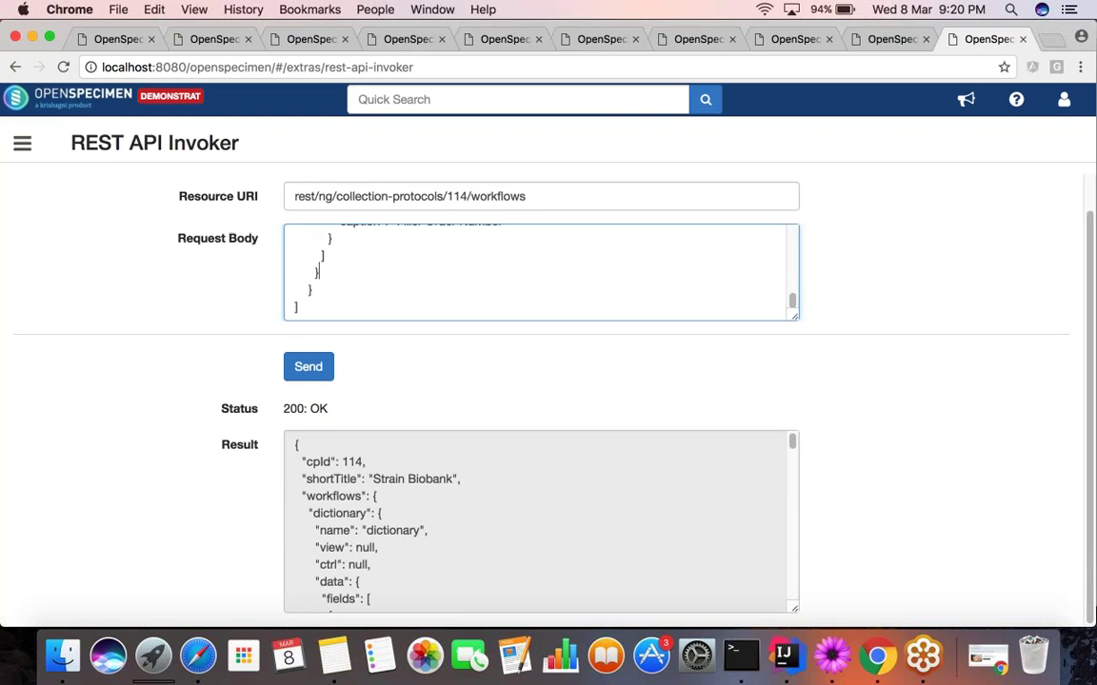
scroll(410, 485, "down", 10)
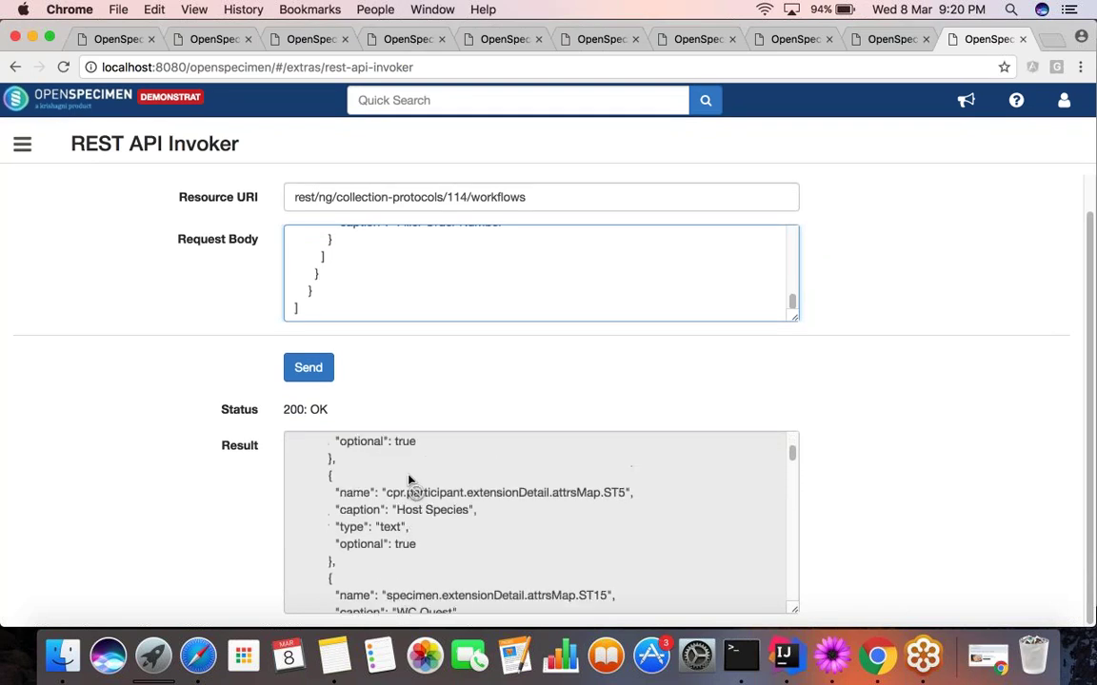
scroll(410, 481, "down", 2)
scroll(409, 480, "up", 10)
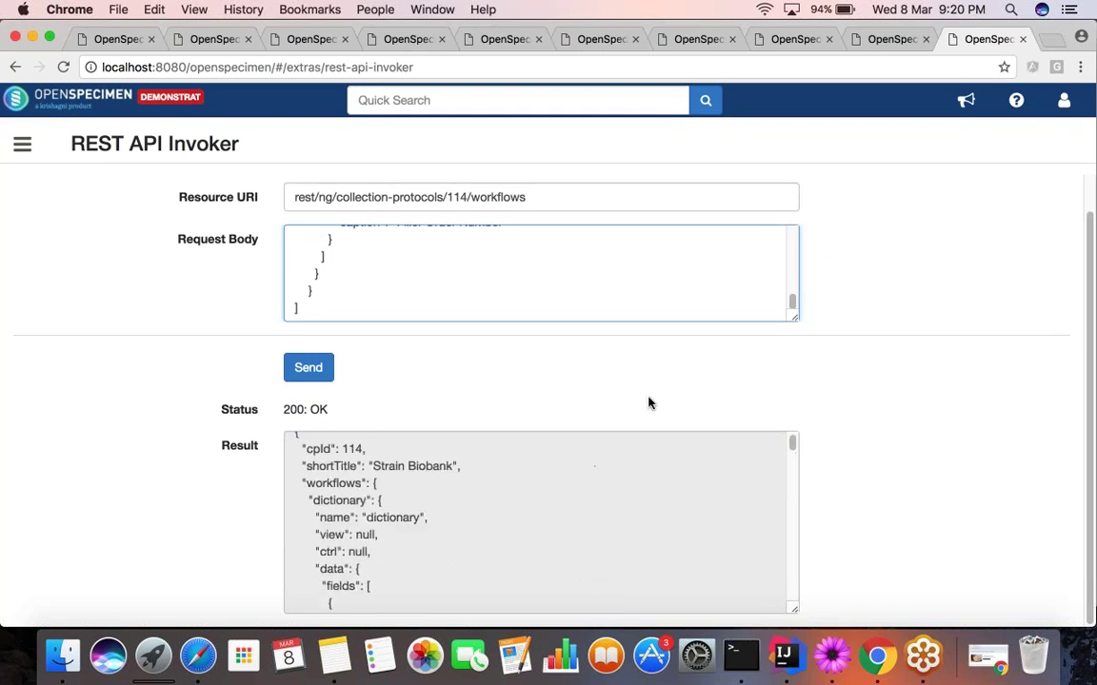
scroll(647, 404, "up", 1)
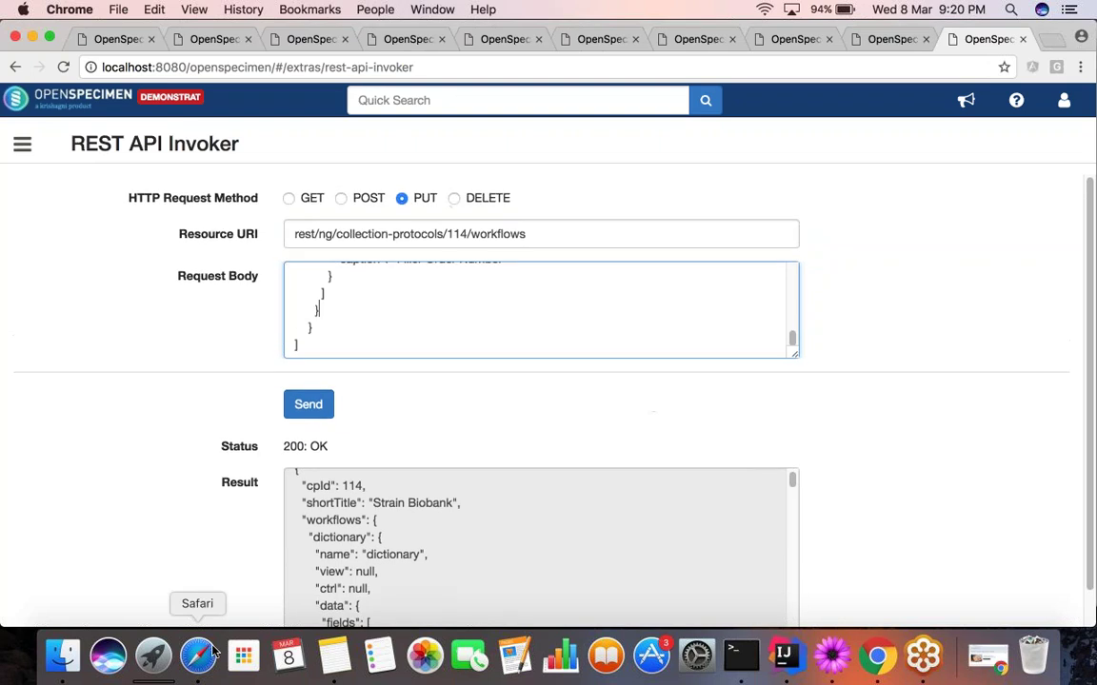
Step: Switch to the training slides in Safari and advance to the one about configuring the participant and specimen lists
left_click(198, 655)
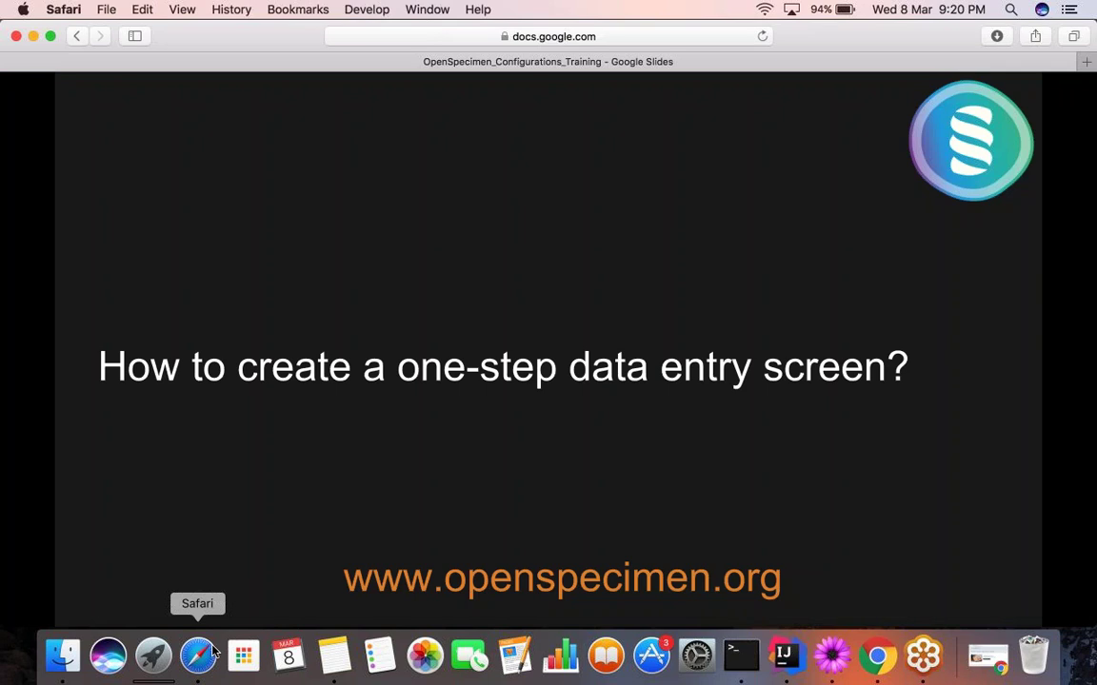
key("Right")
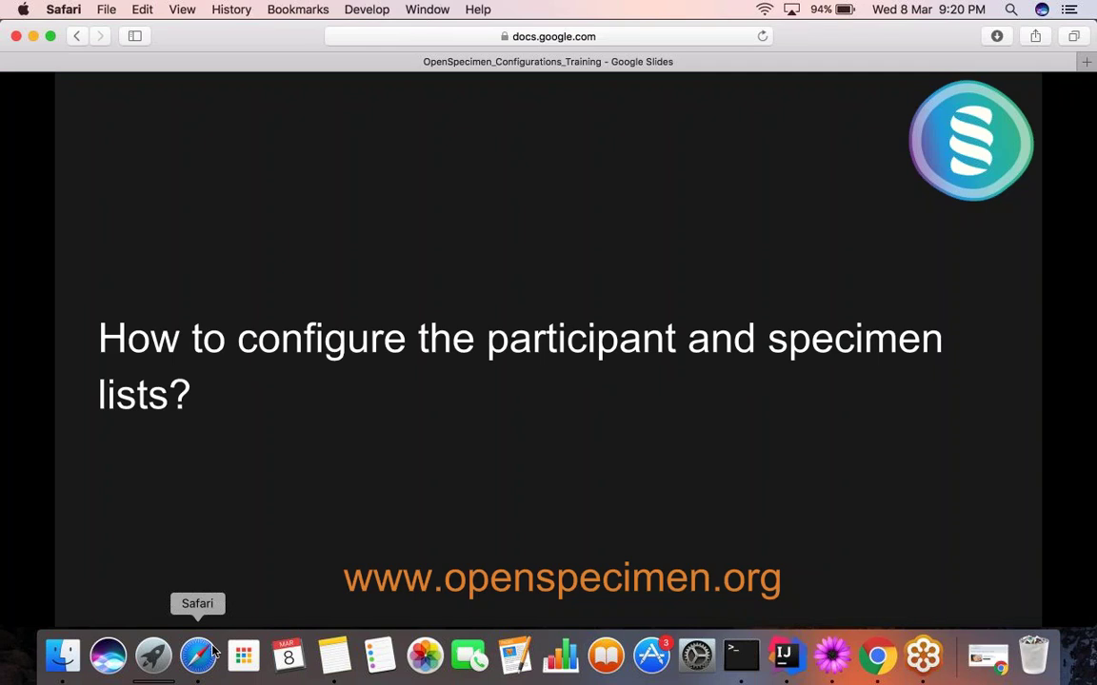
Step: Return to Chrome and reload the Specimens list of collection protocol 114 to check its column headings
key("super+Tab")
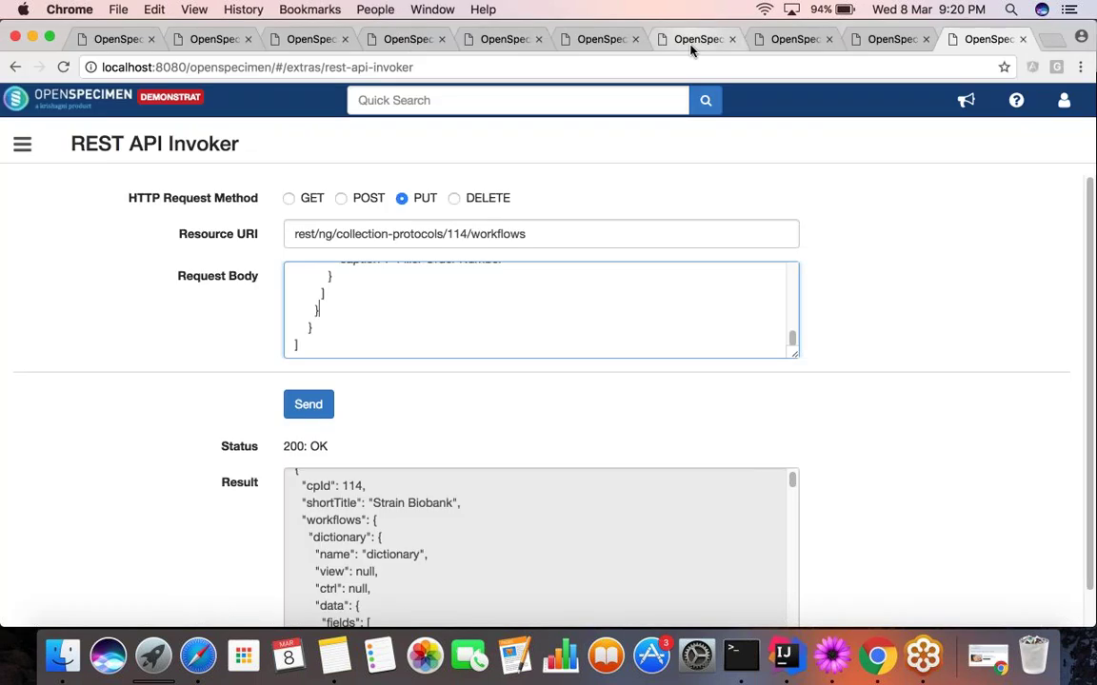
left_click(691, 45)
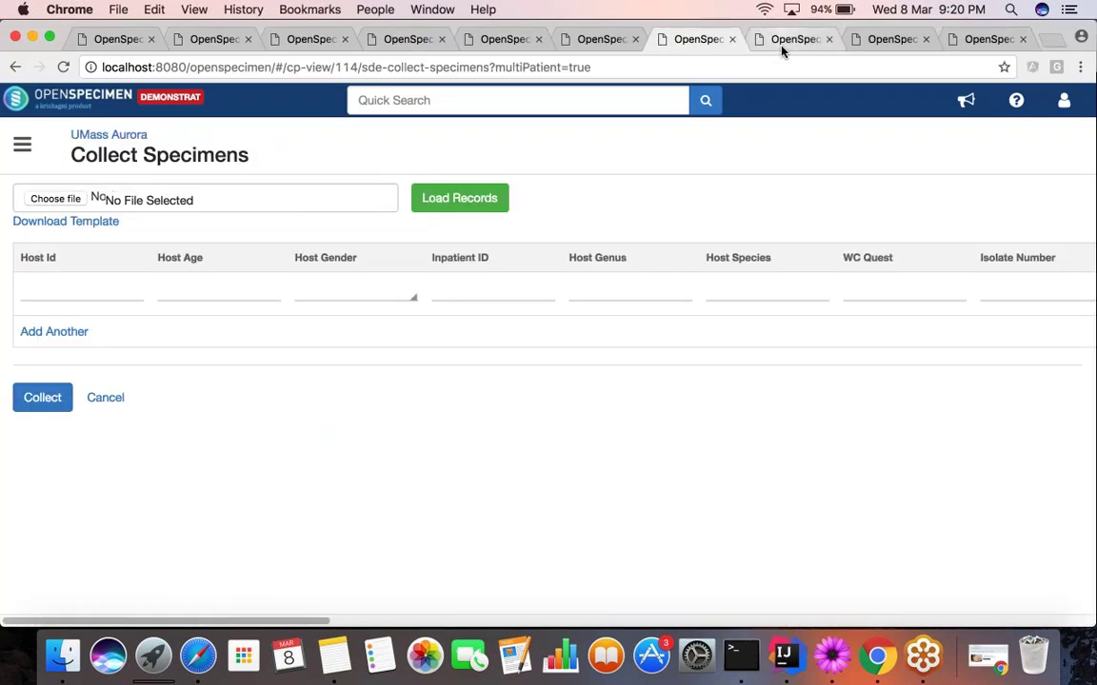
left_click(782, 47)
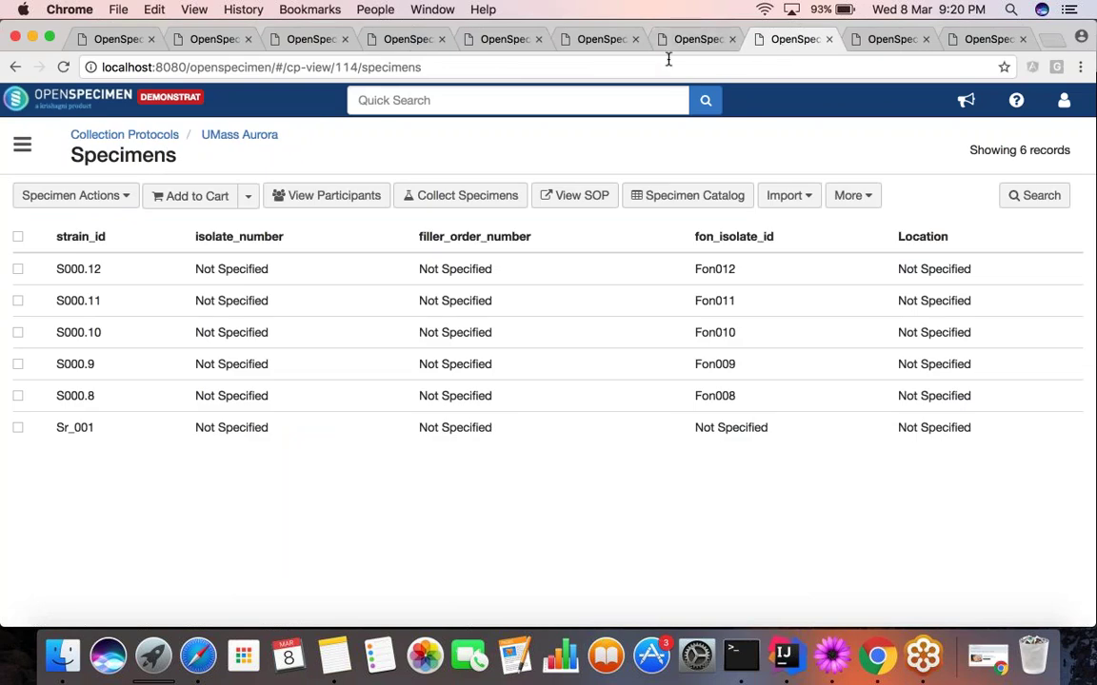
key("super+r")
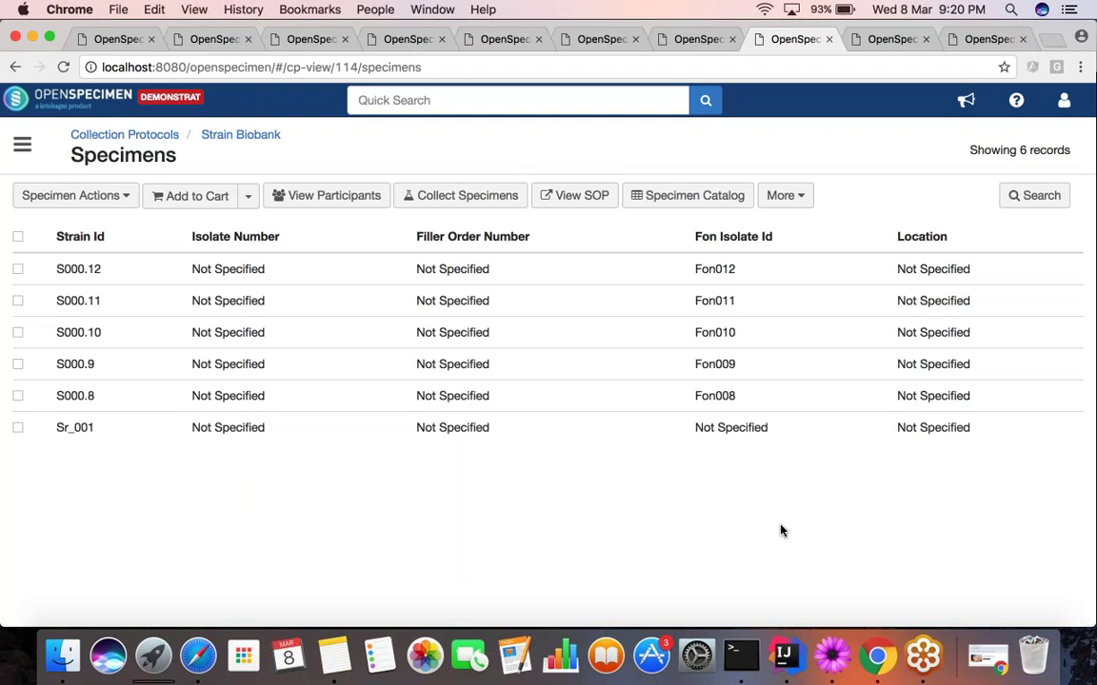
Step: Switch to umass_aurora.json in TextMate, fold the sde and participant-list-view sections, and point out the specimen-list-view name
left_click(831, 655)
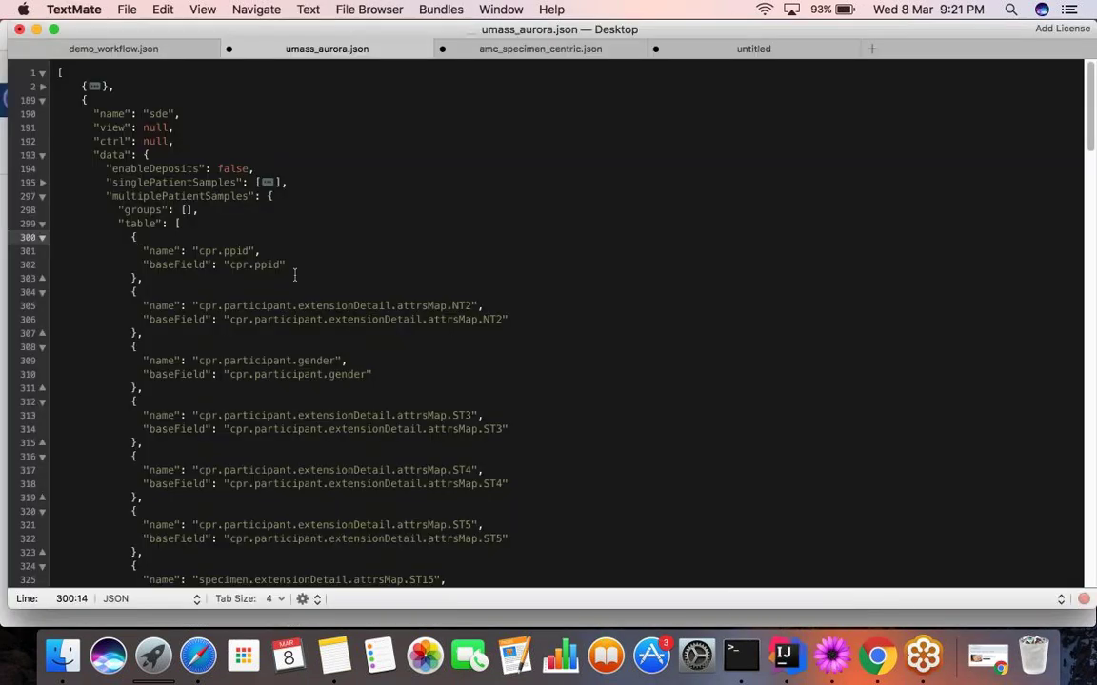
left_click(42, 101)
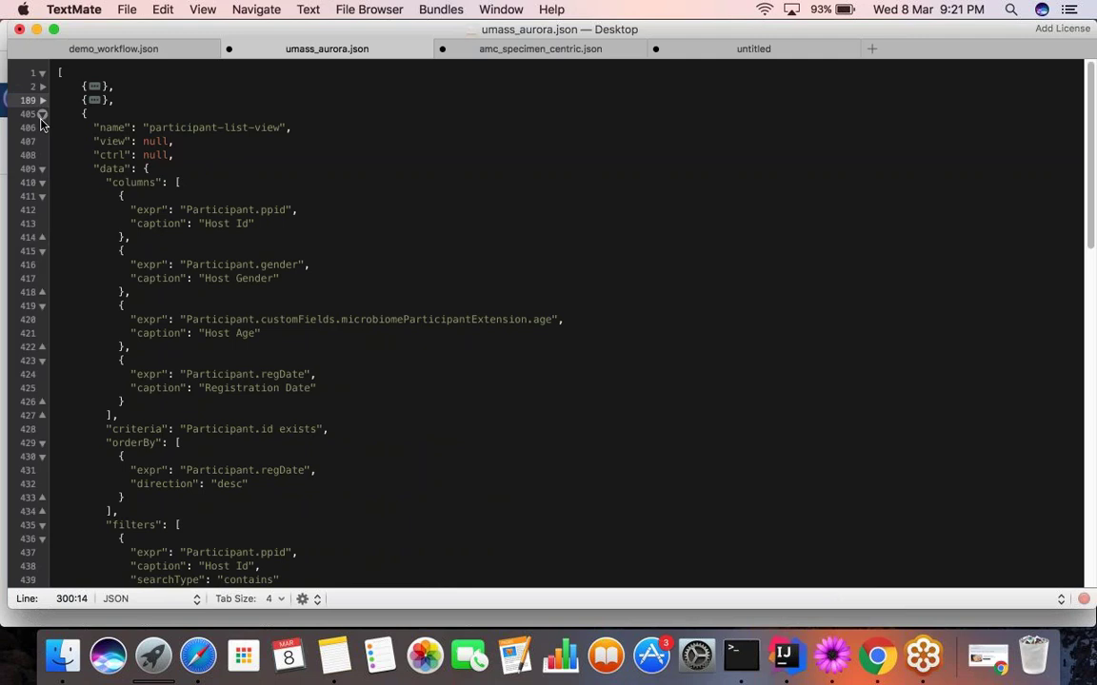
left_click(42, 115)
left_click(249, 141)
double_click(249, 142)
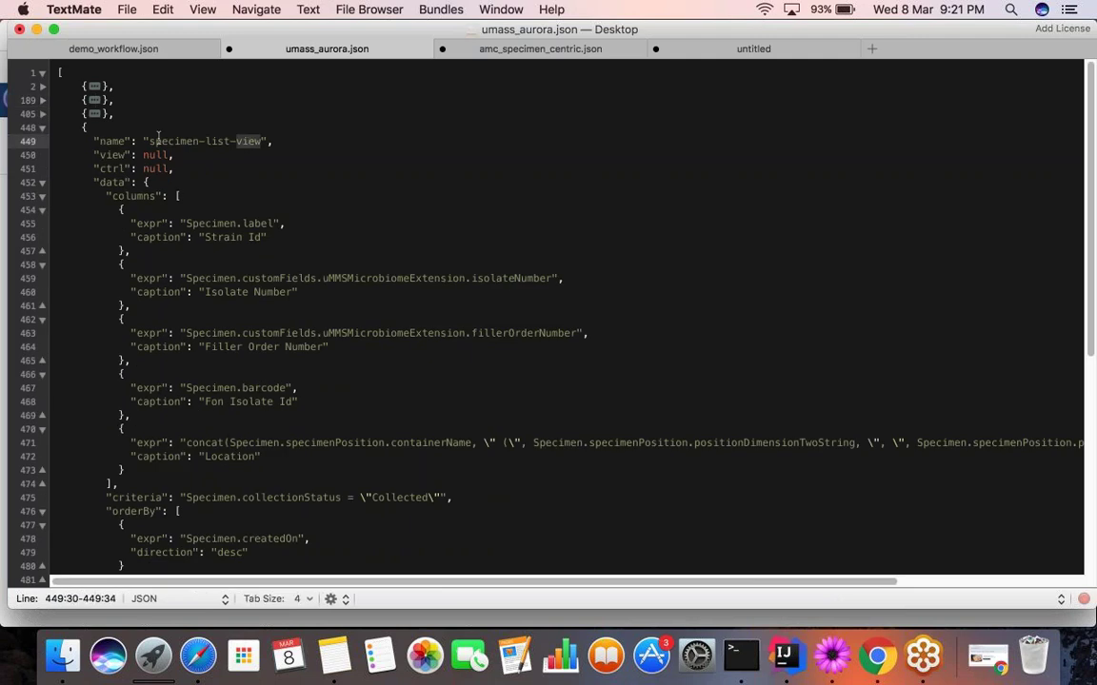
left_click_drag(152, 139, 163, 140)
left_click(237, 140)
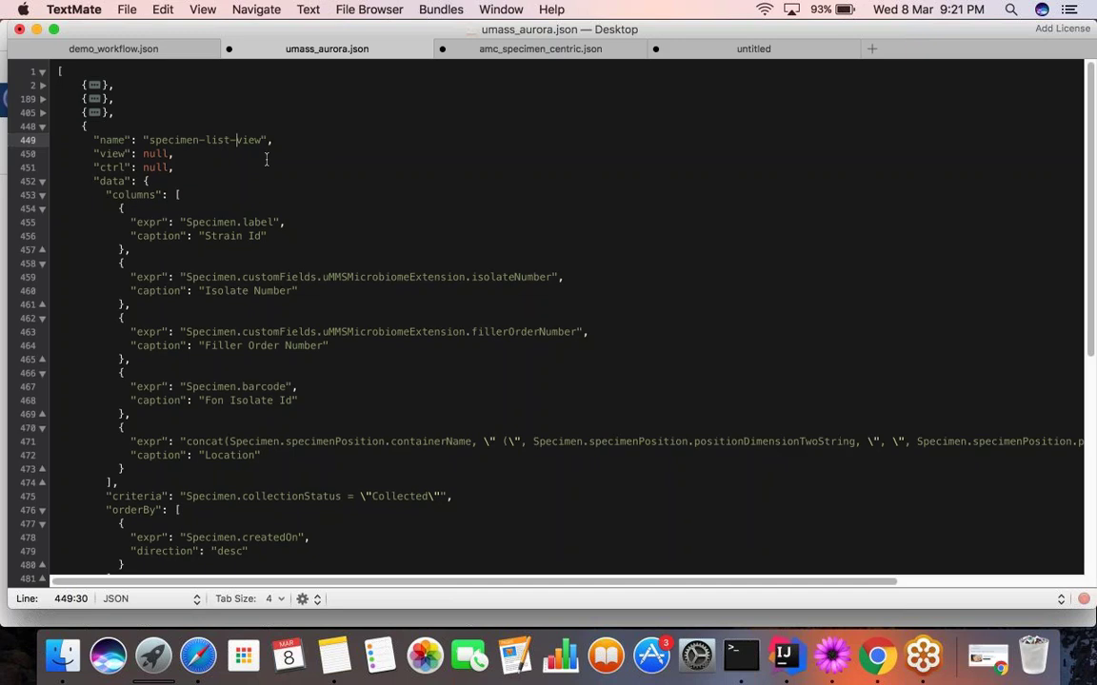
Step: Highlight the columns, criteria and orderBy definitions of specimen-list-view in turn
scroll(266, 160, "down", 1)
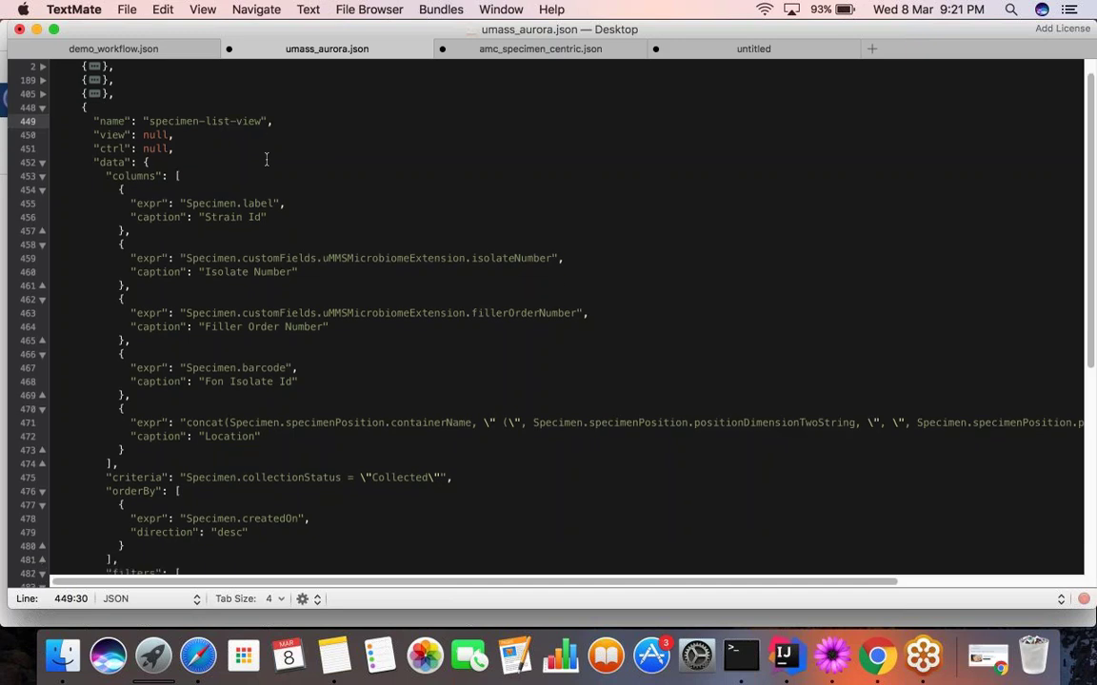
scroll(266, 160, "down", 1)
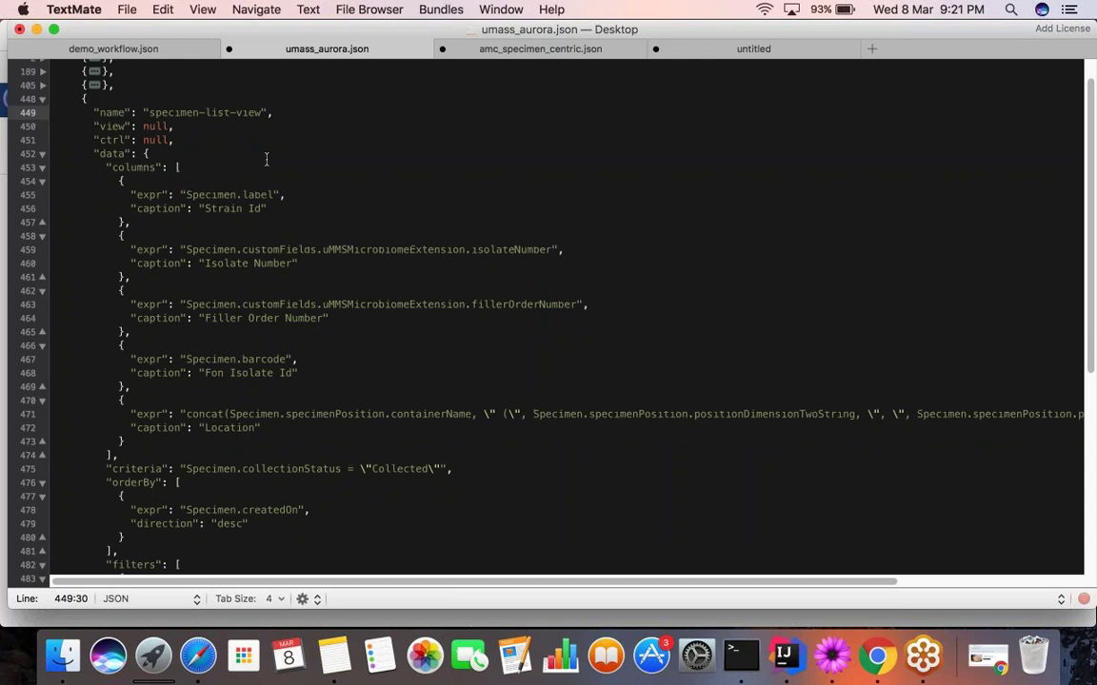
scroll(266, 159, "down", 1)
left_click_drag(107, 156, 323, 418)
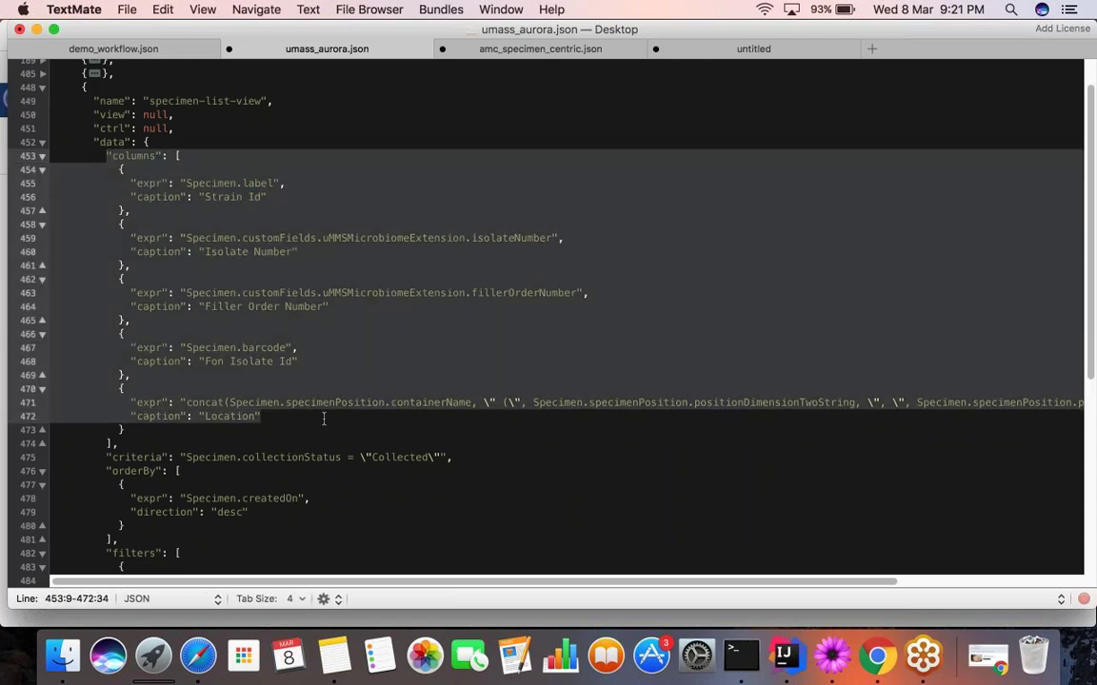
left_click_drag(107, 457, 489, 464)
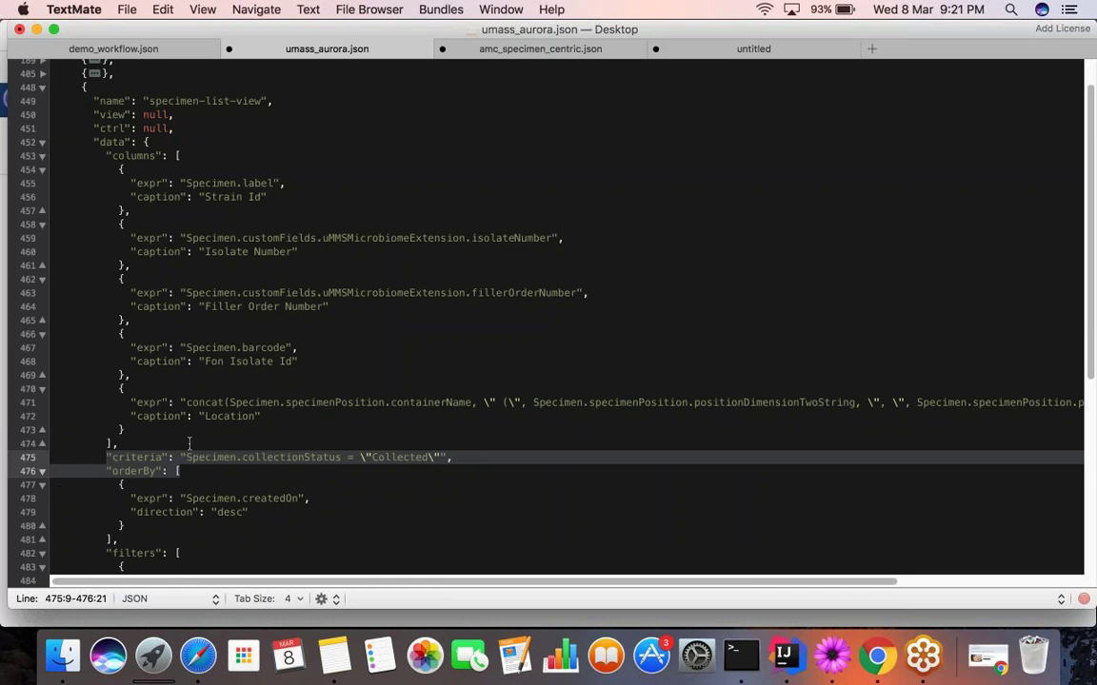
left_click(143, 458)
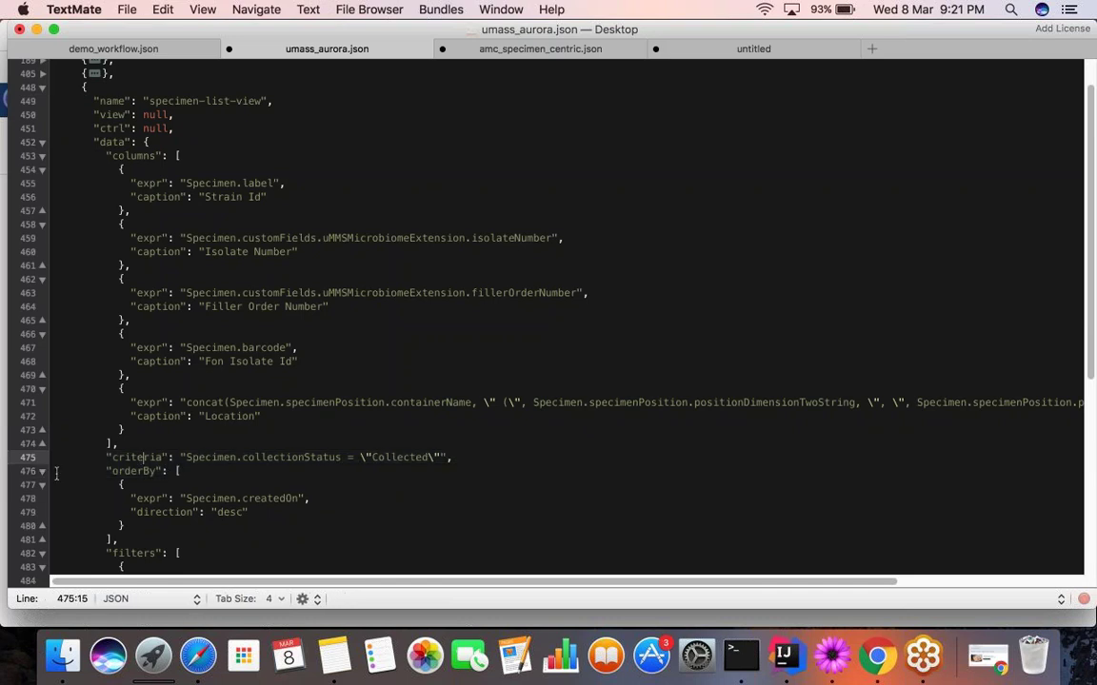
left_click_drag(57, 472, 254, 525)
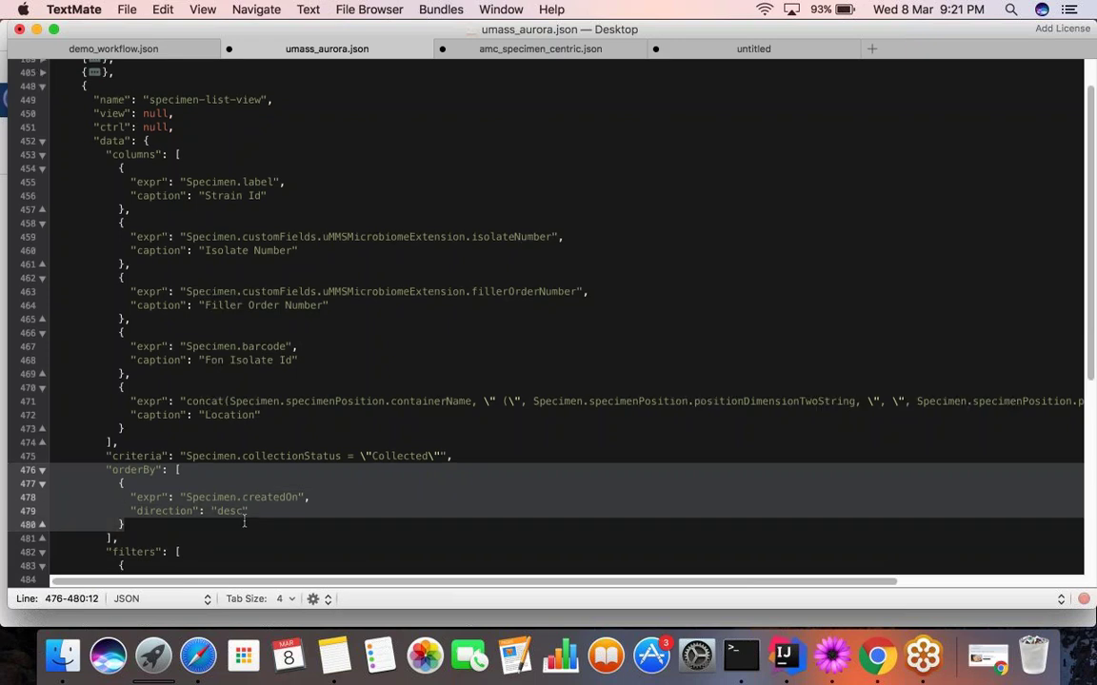
Step: Highlight the filters definition of specimen-list-view, and show the matching search filters on the Specimens page in Chrome
scroll(245, 522, "down", 2)
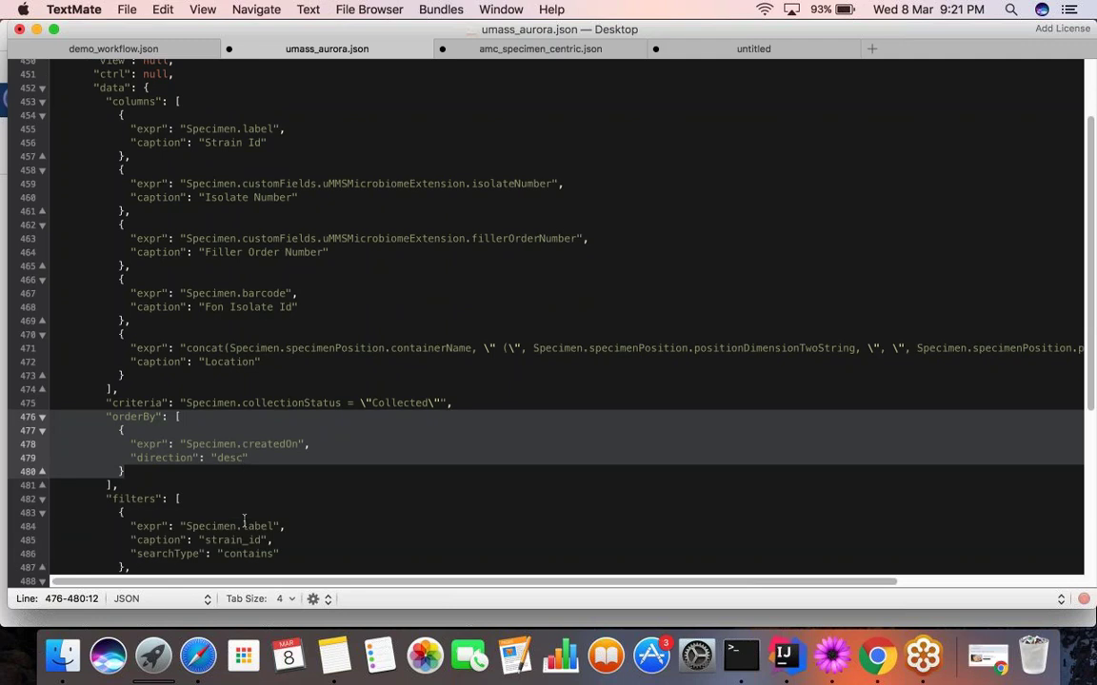
scroll(245, 522, "down", 1)
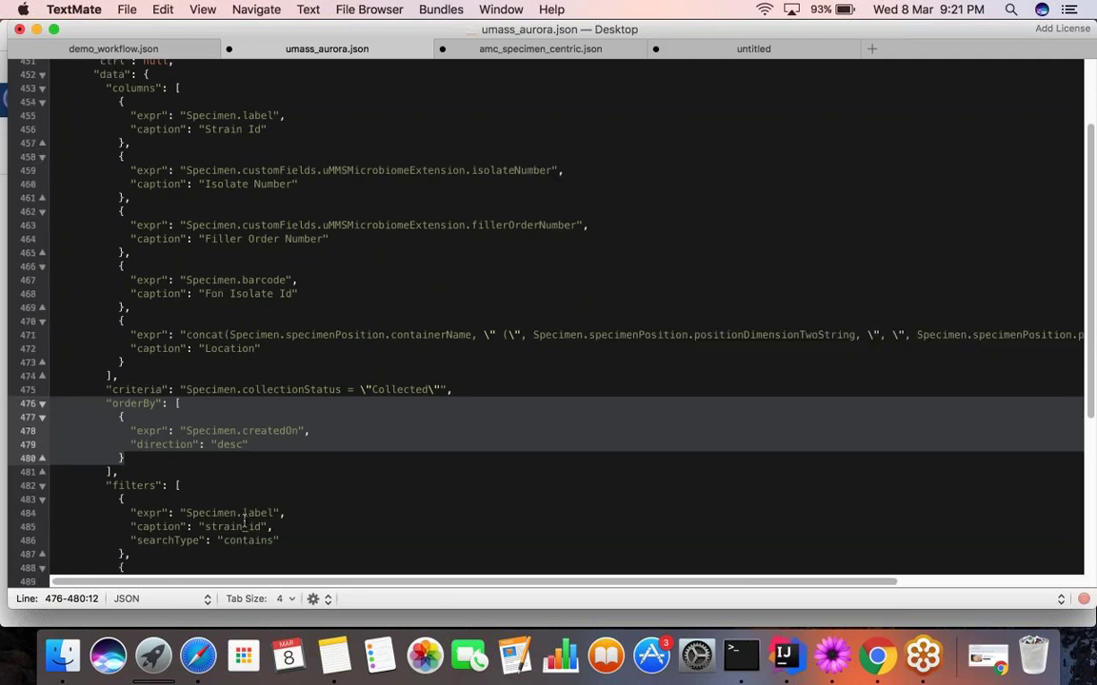
scroll(245, 522, "down", 2)
left_click_drag(57, 446, 221, 535)
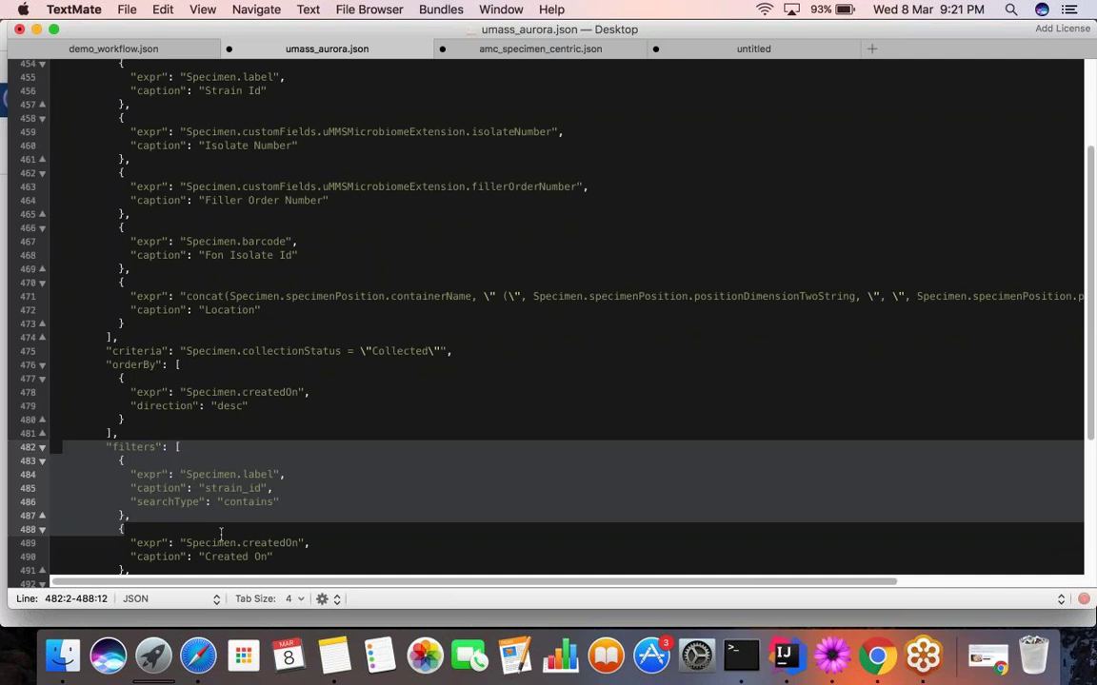
key("super+Tab")
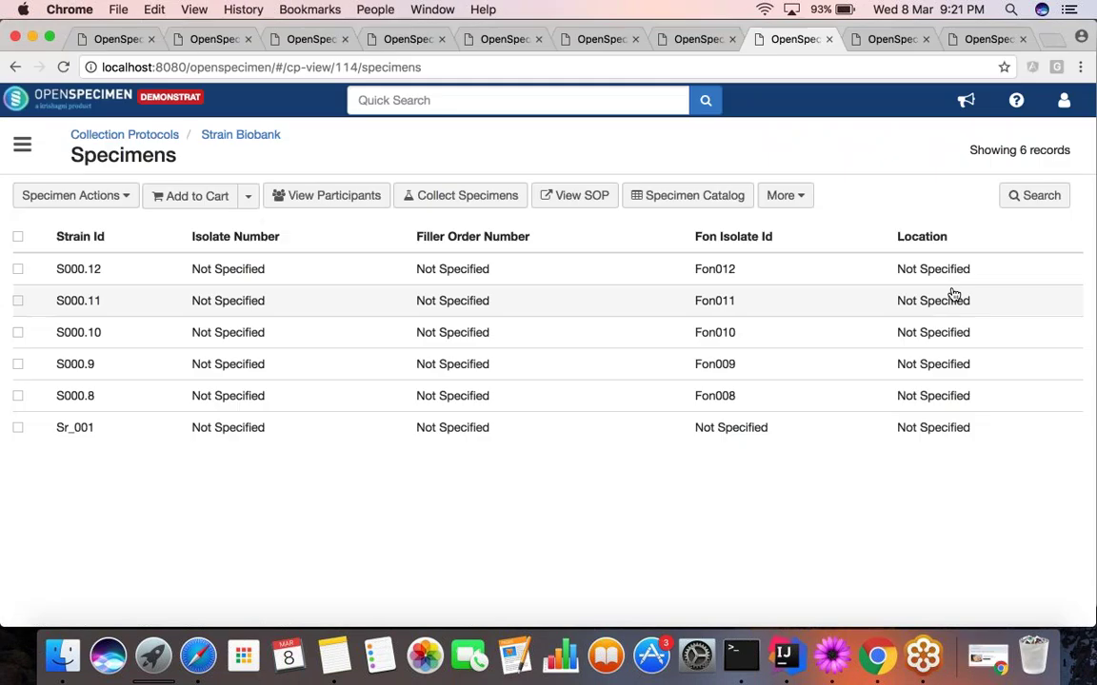
left_click(1033, 196)
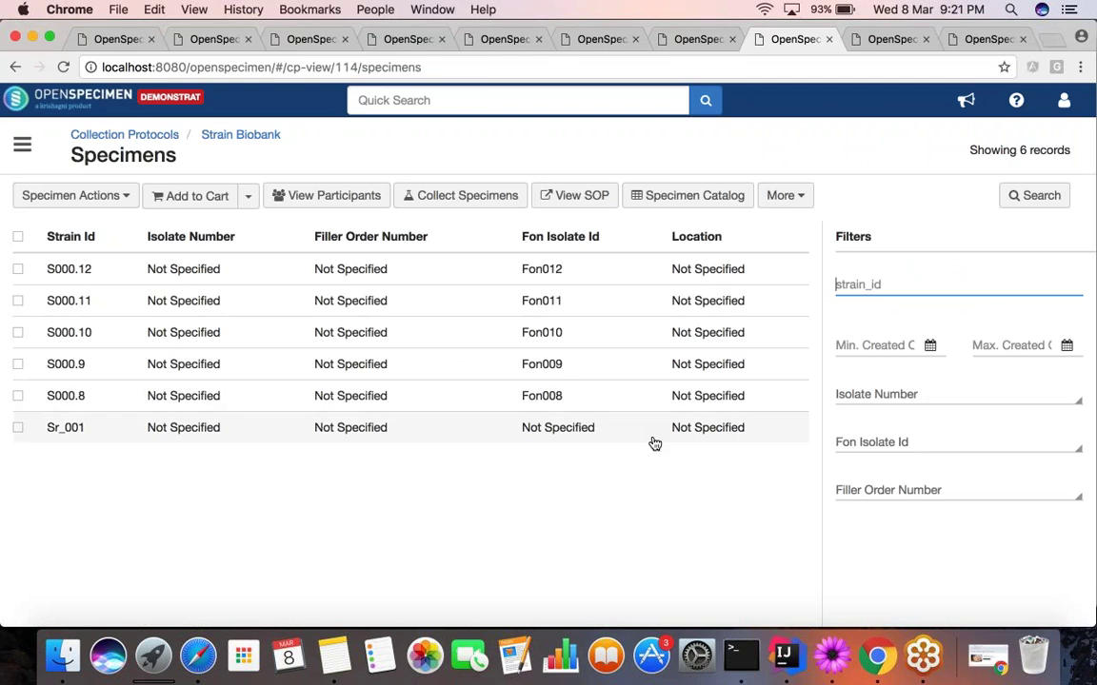
Step: Return to TextMate and highlight the specimen-list-view columns block from Strain Id to Location
key("super+Tab")
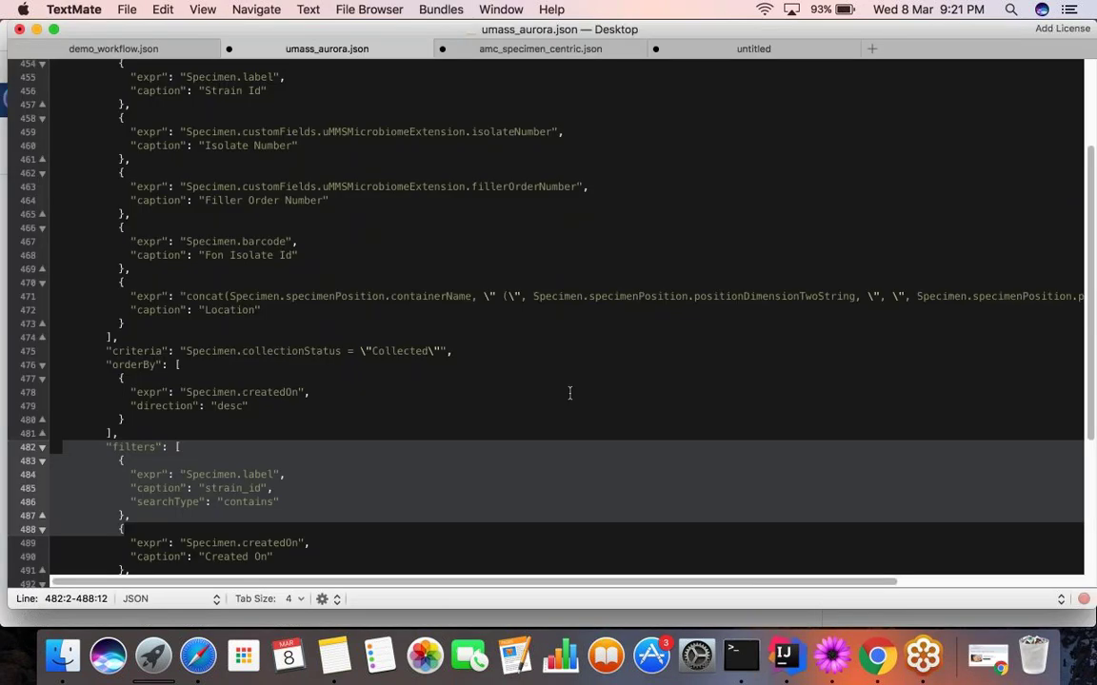
scroll(570, 393, "up", 1)
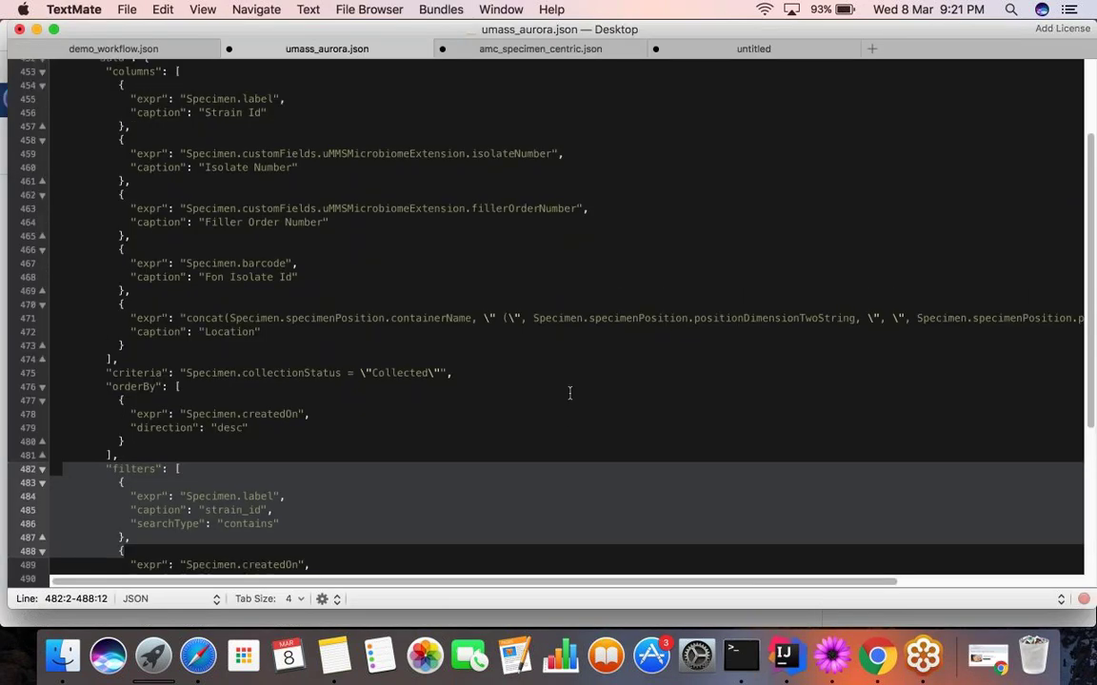
scroll(569, 393, "up", 2)
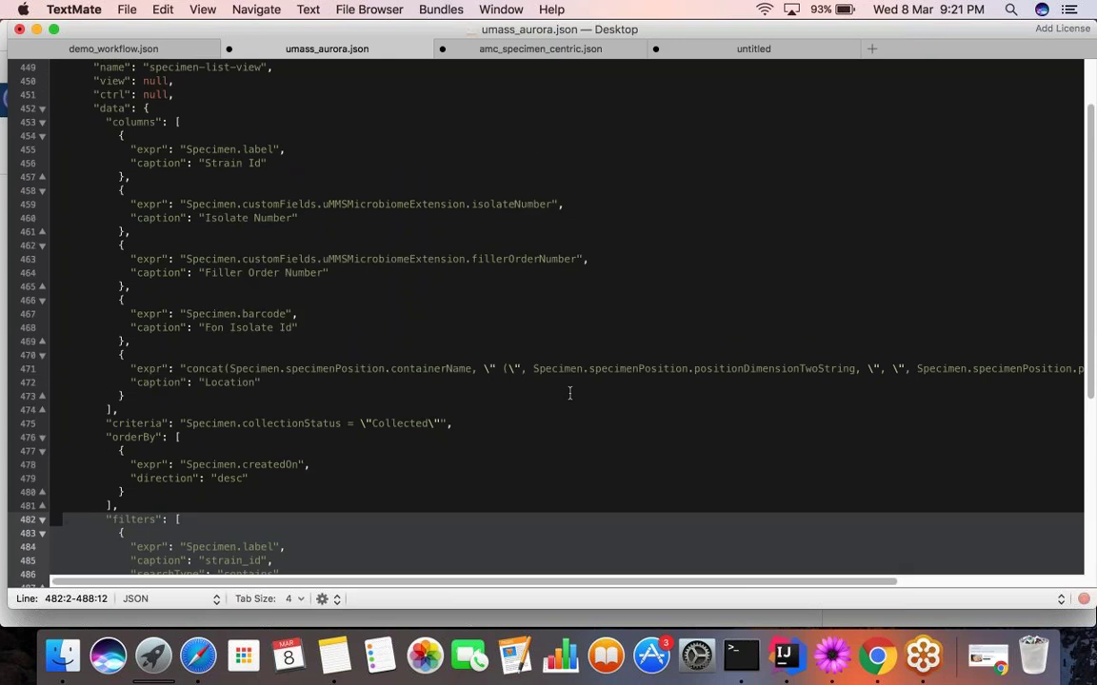
scroll(569, 394, "up", 1)
scroll(569, 393, "up", 1)
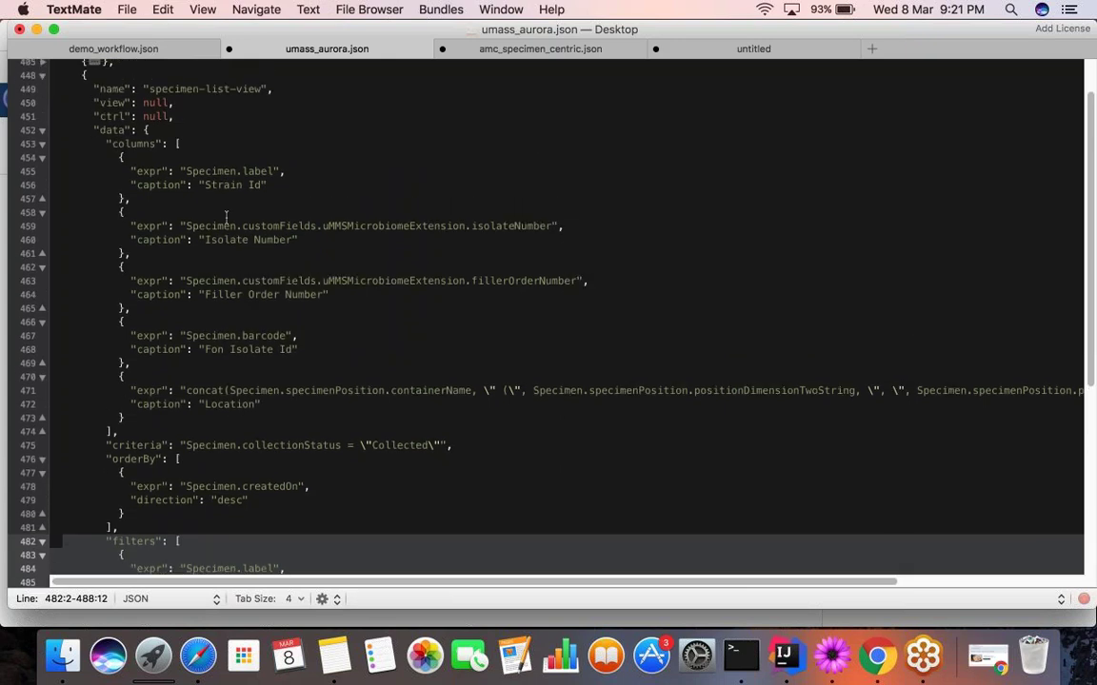
left_click_drag(107, 145, 305, 431)
left_click(254, 186)
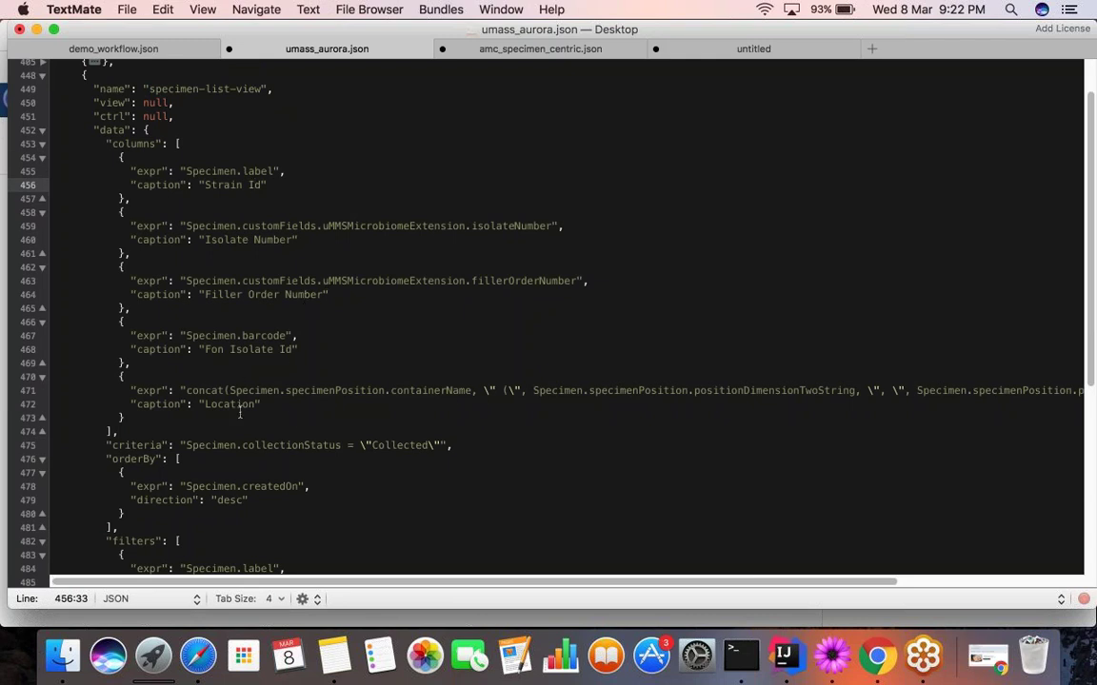
Step: Compare the Specimens list in Chrome with the column definitions in TextMate, highlighting Strain Id through Fon Isolate Id
key("super+Tab")
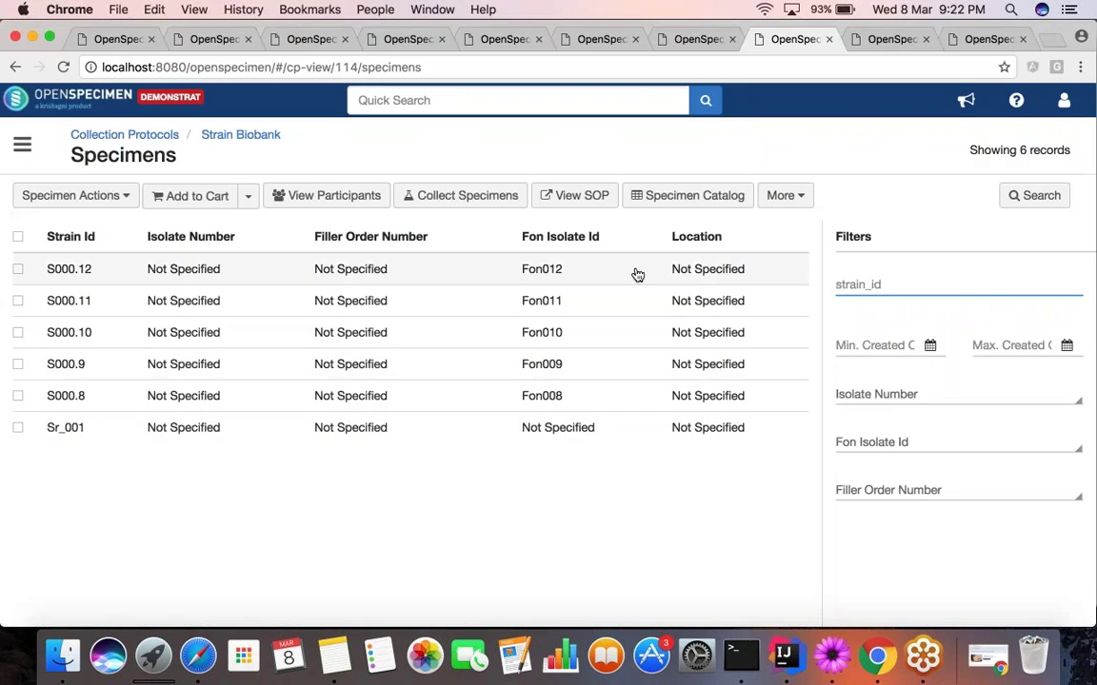
key("super+Tab")
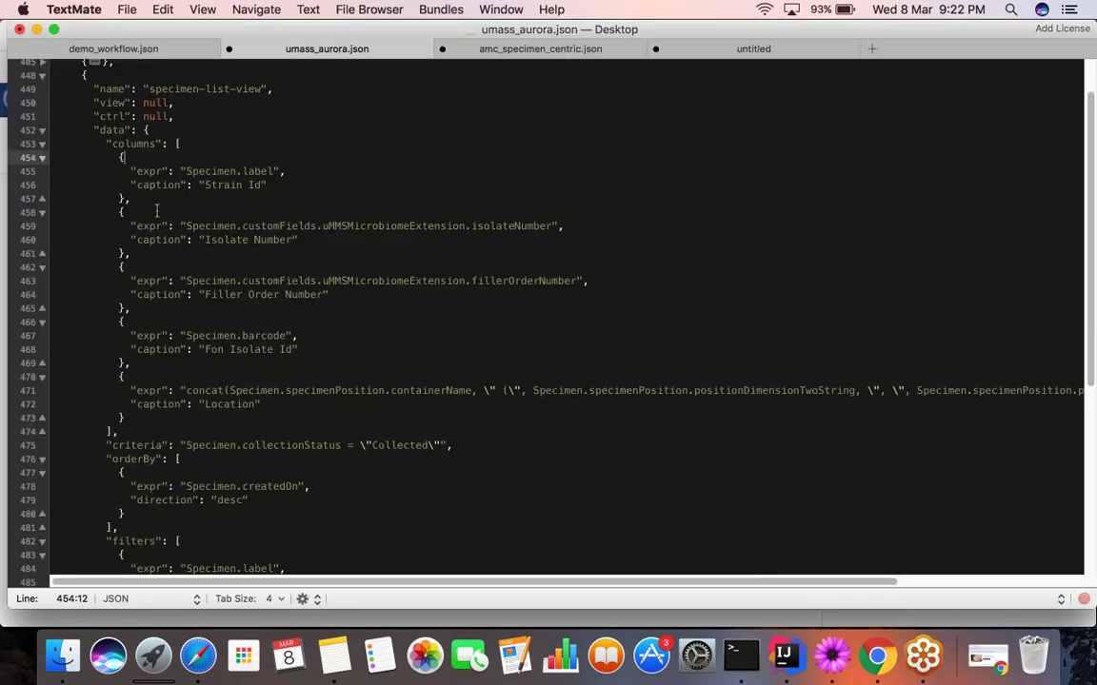
left_click_drag(124, 157, 250, 349)
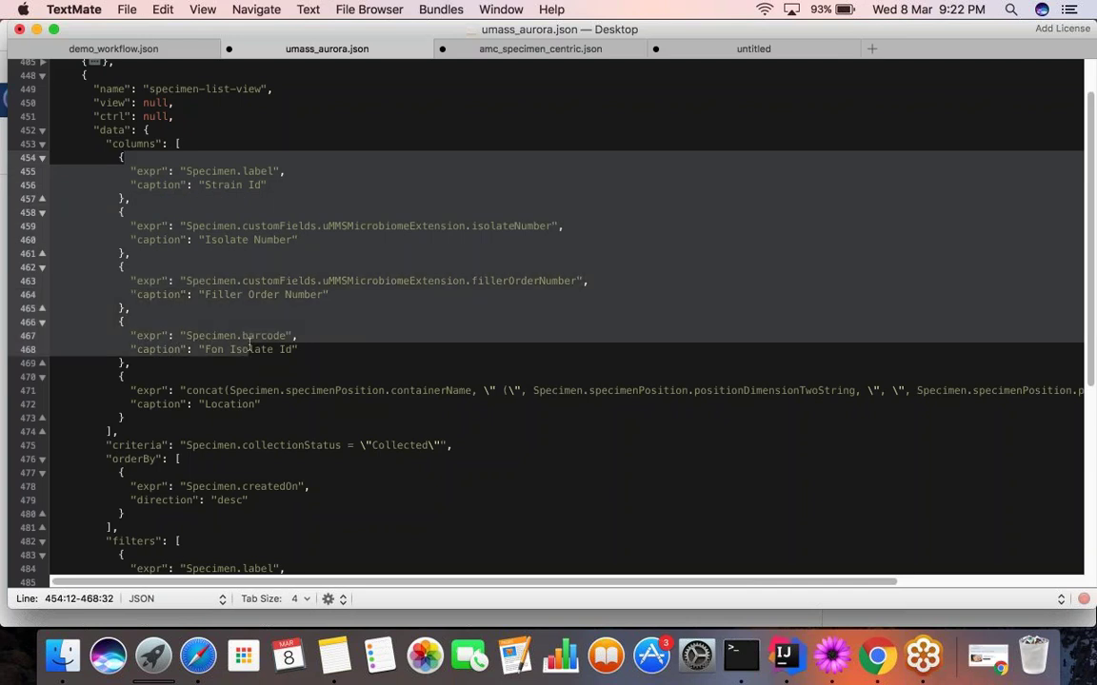
Step: Extend the specimen-list-view criteria after the Collected condition with: and Specimen.lineage = \"Aliquot\"
scroll(249, 349, "down", 1)
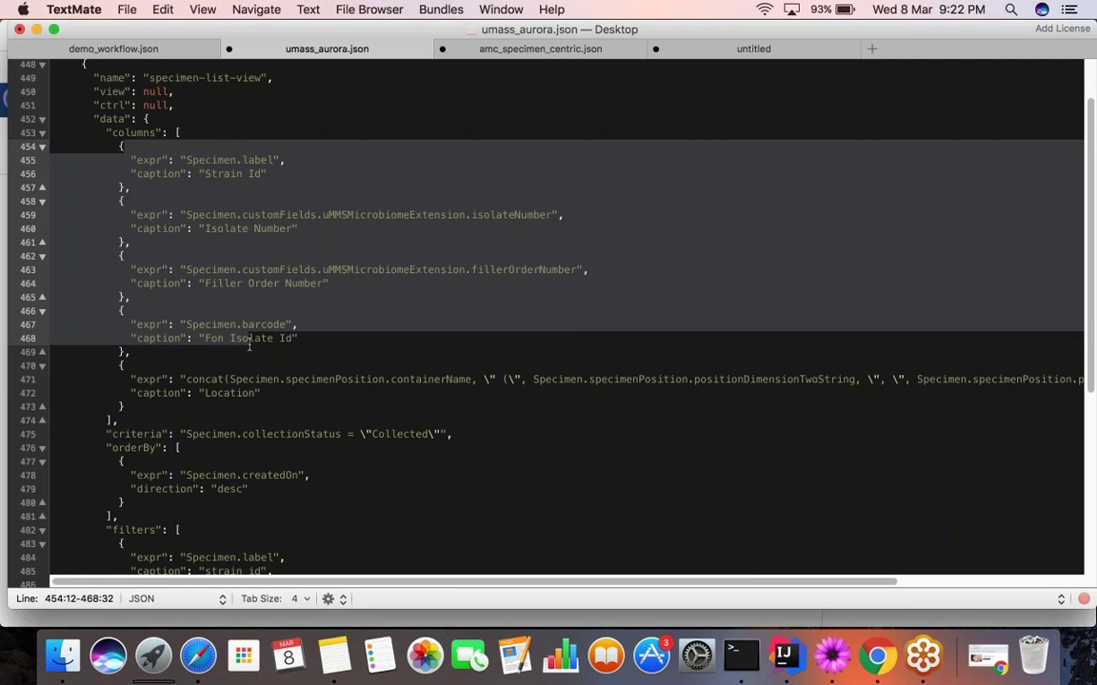
scroll(108, 397, "down", 3)
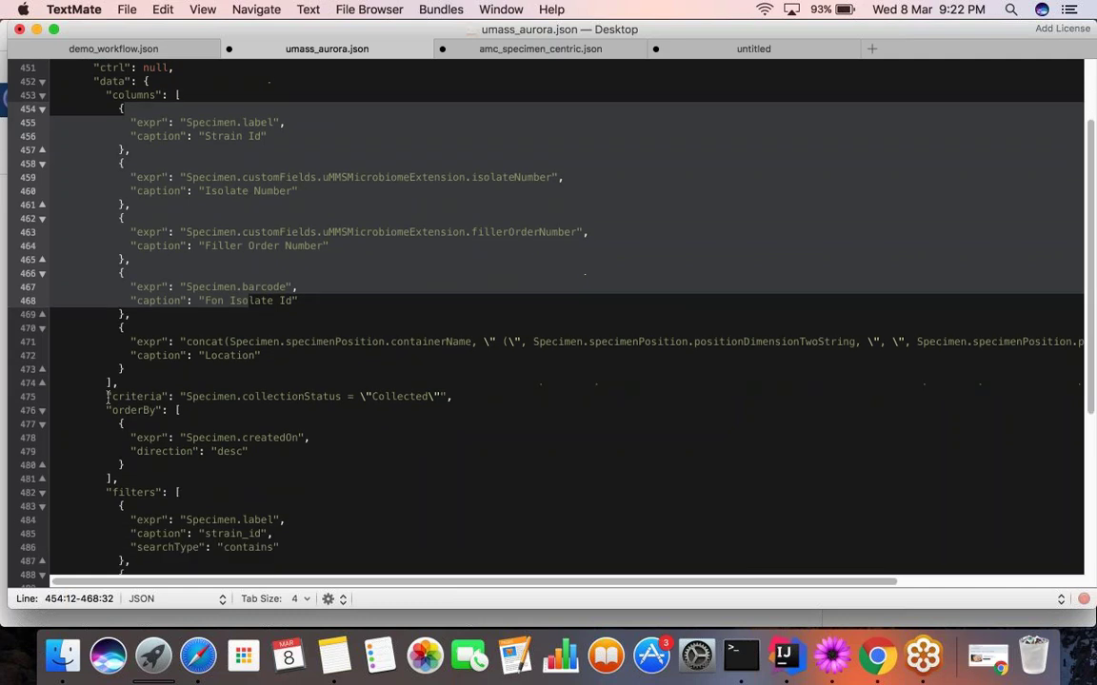
left_click_drag(107, 396, 453, 397)
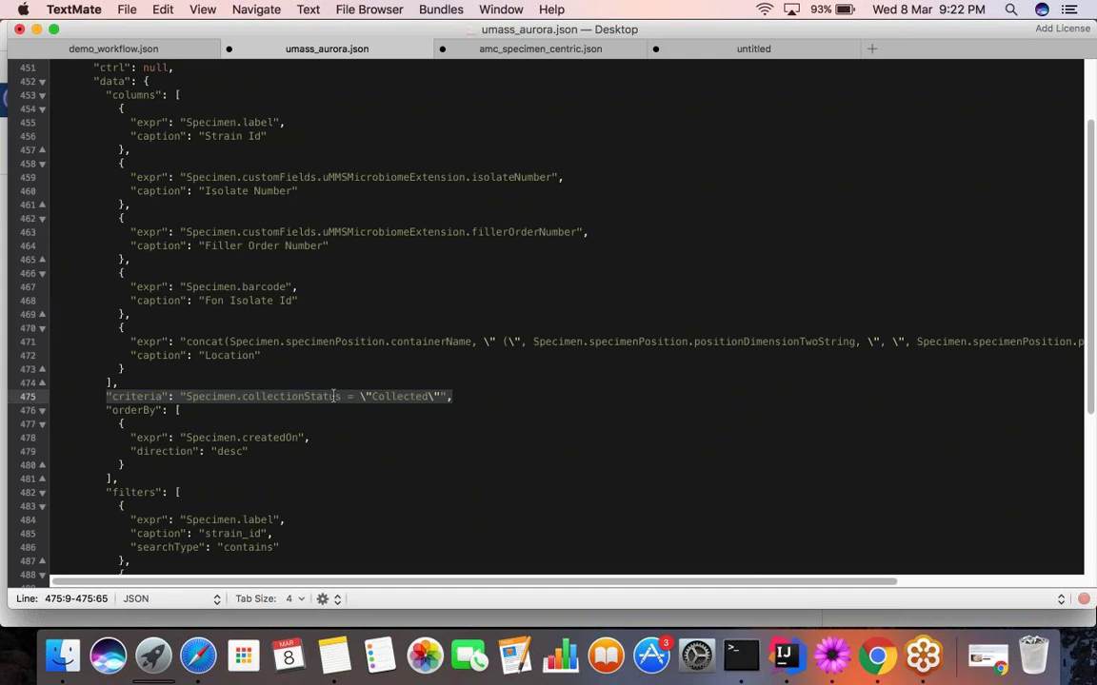
left_click(442, 397)
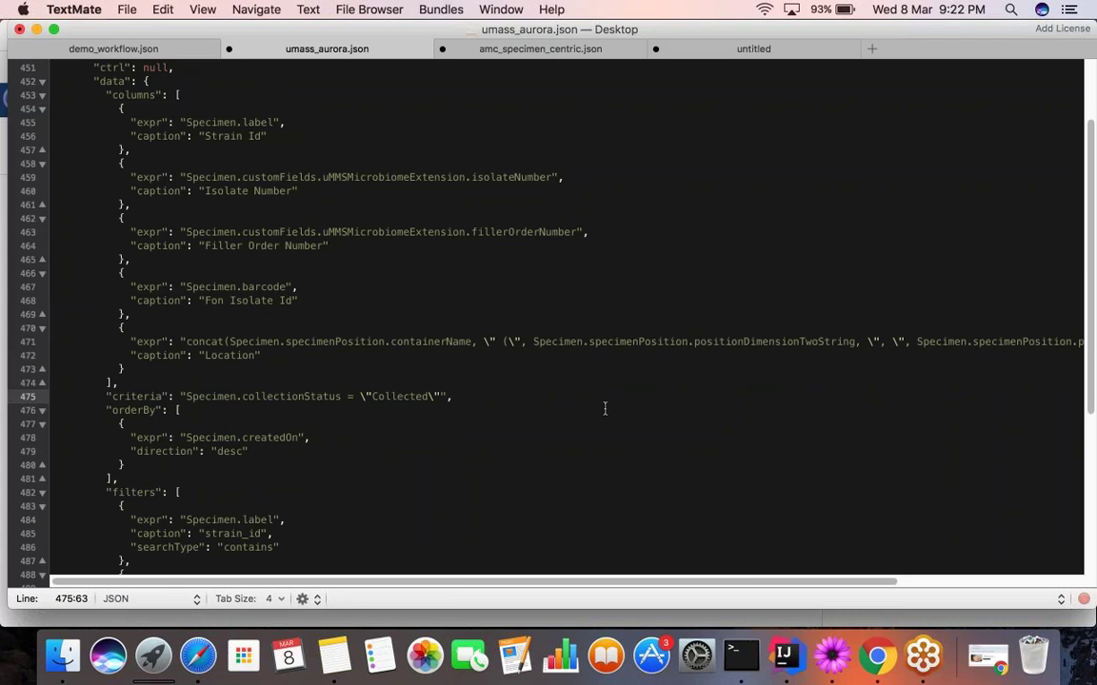
type("and Specimen.lineage ")
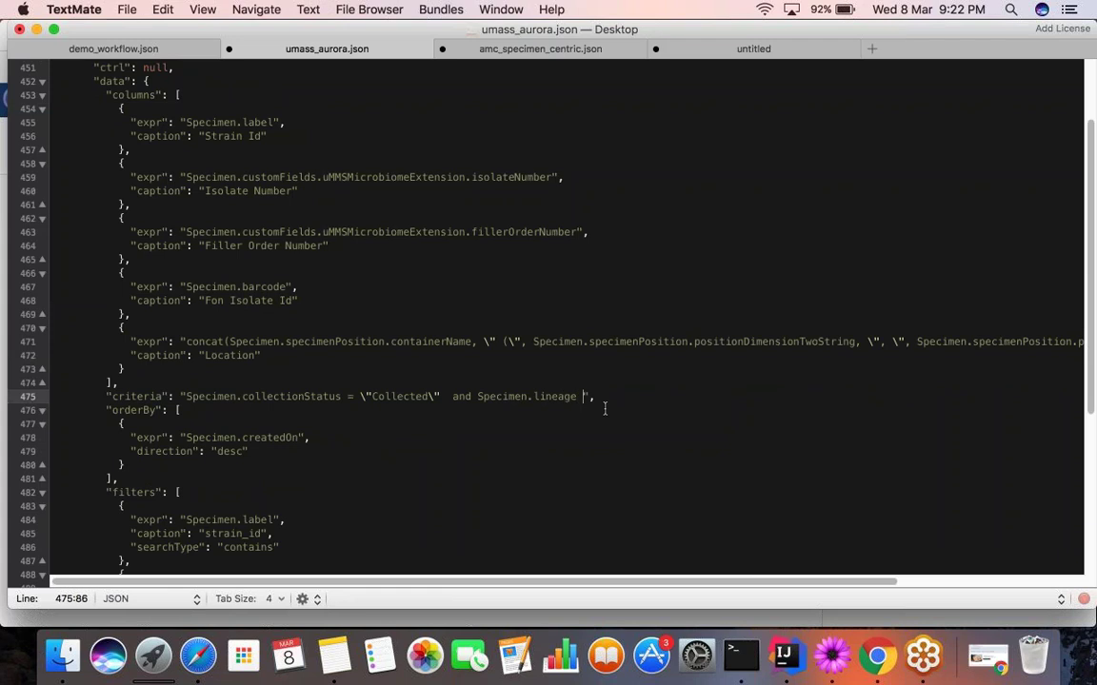
type("= \\\"Aliquot\\\"")
left_click(133, 427)
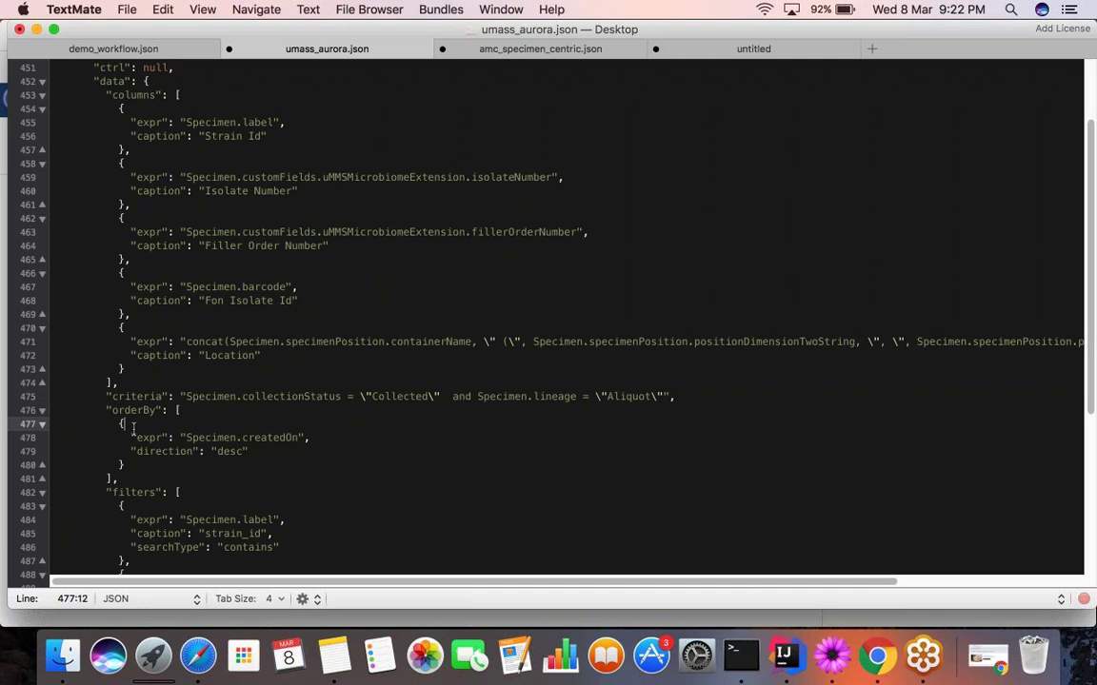
Step: Highlight the specimen-list-view orderBy entry sorting Specimen.createdOn in desc direction, and the createdOn expression in its filters
left_click_drag(133, 427, 282, 453)
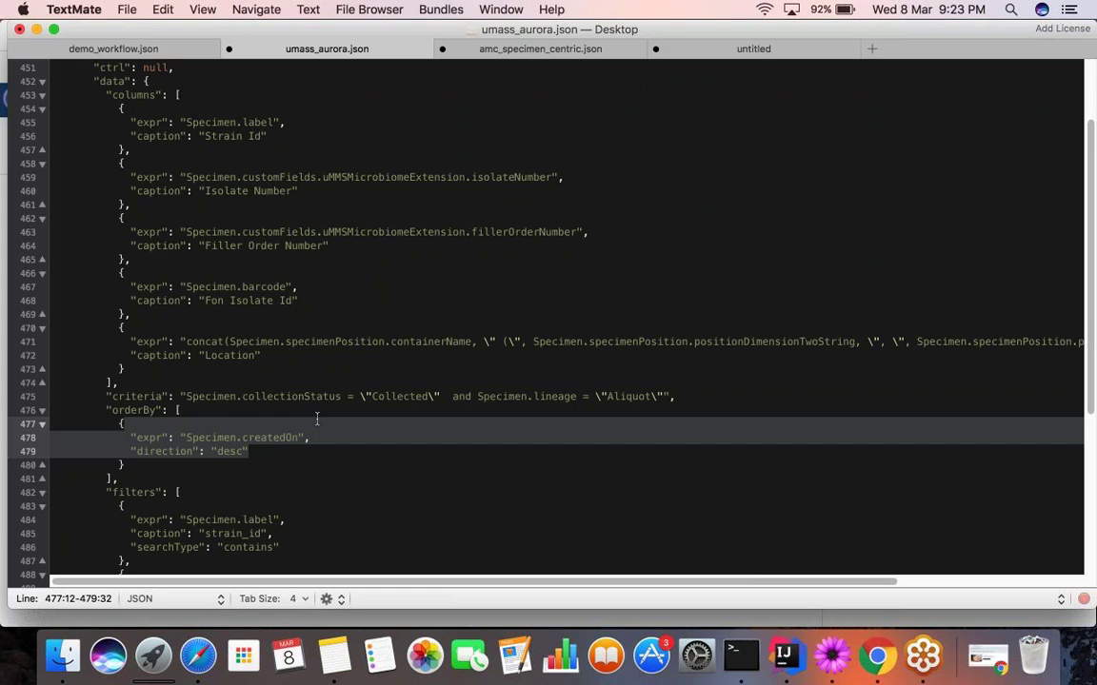
scroll(317, 419, "down", 2)
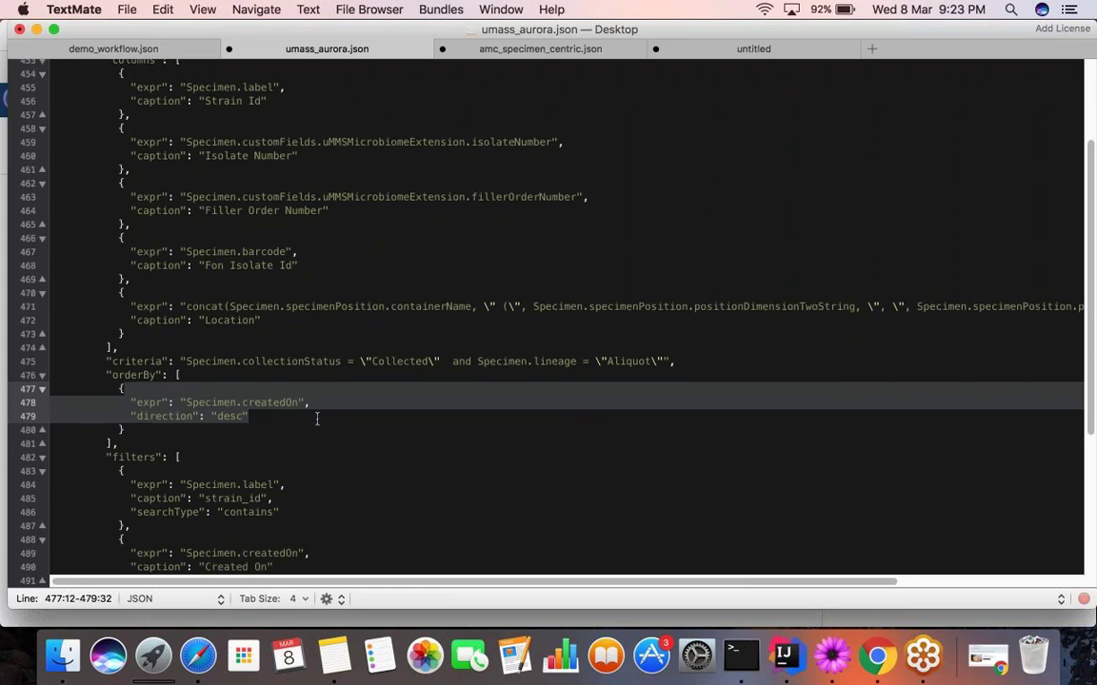
scroll(317, 420, "down", 1)
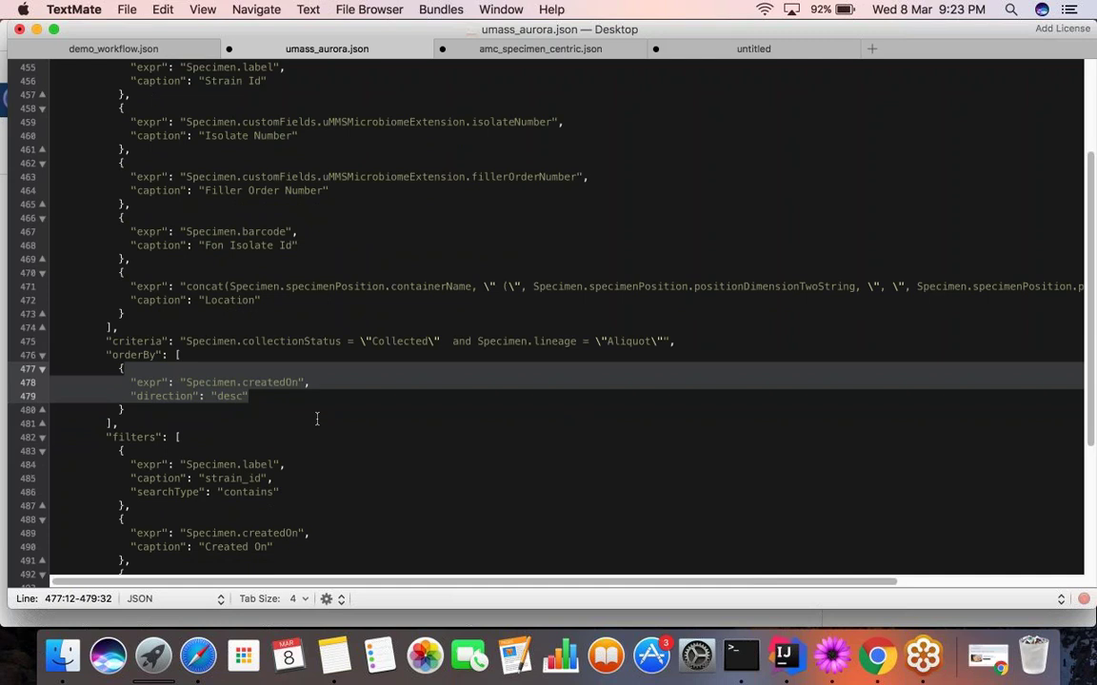
scroll(317, 420, "down", 1)
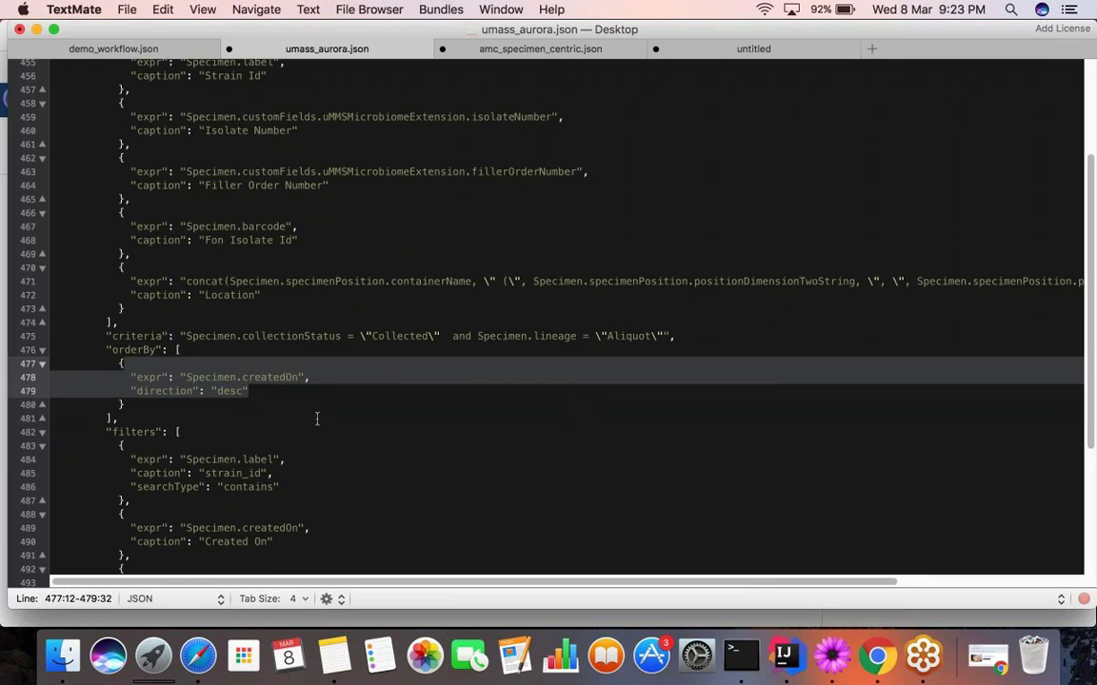
scroll(317, 419, "down", 3)
scroll(178, 411, "down", 3)
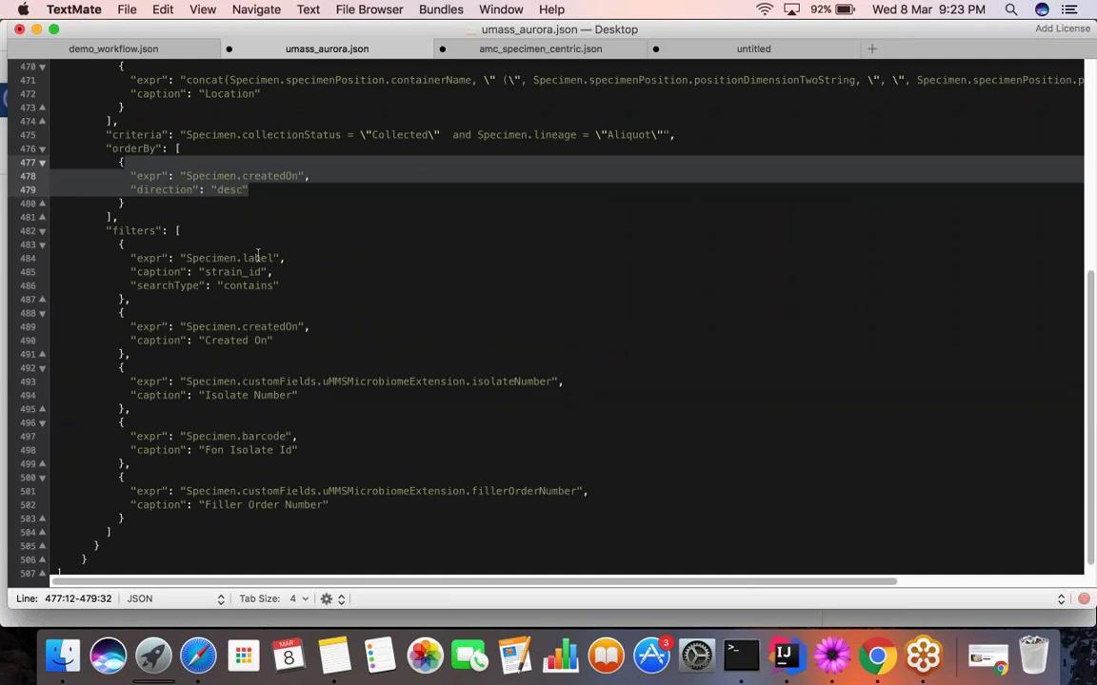
double_click(257, 257)
left_click(278, 325)
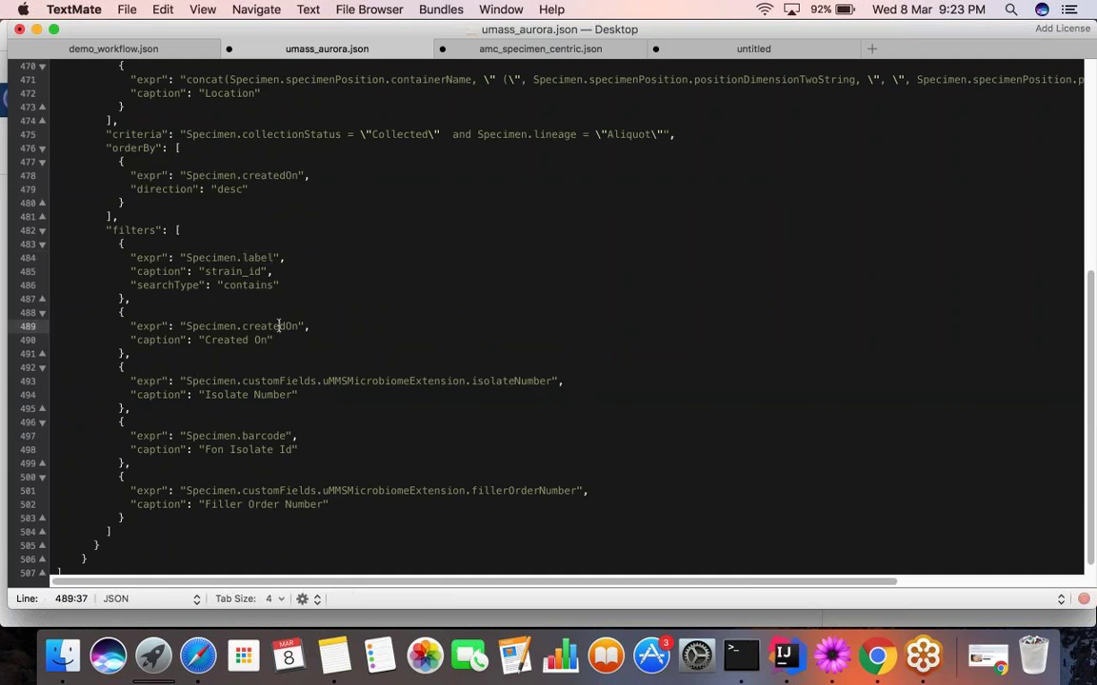
double_click(278, 326)
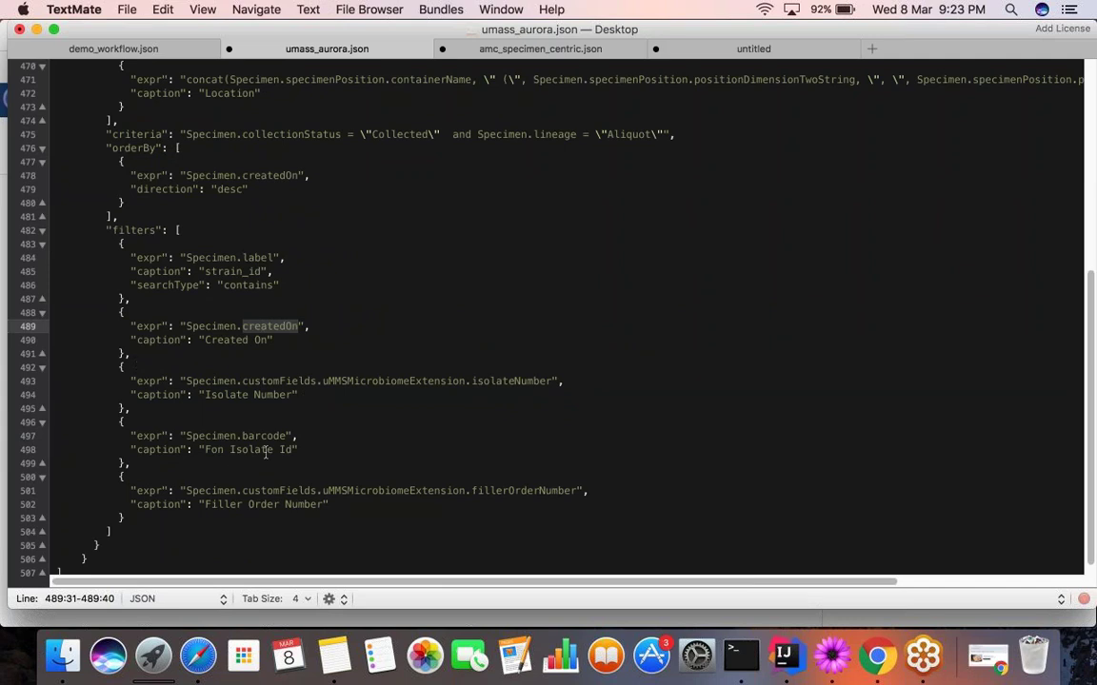
scroll(265, 454, "down", 1)
scroll(265, 453, "down", 1)
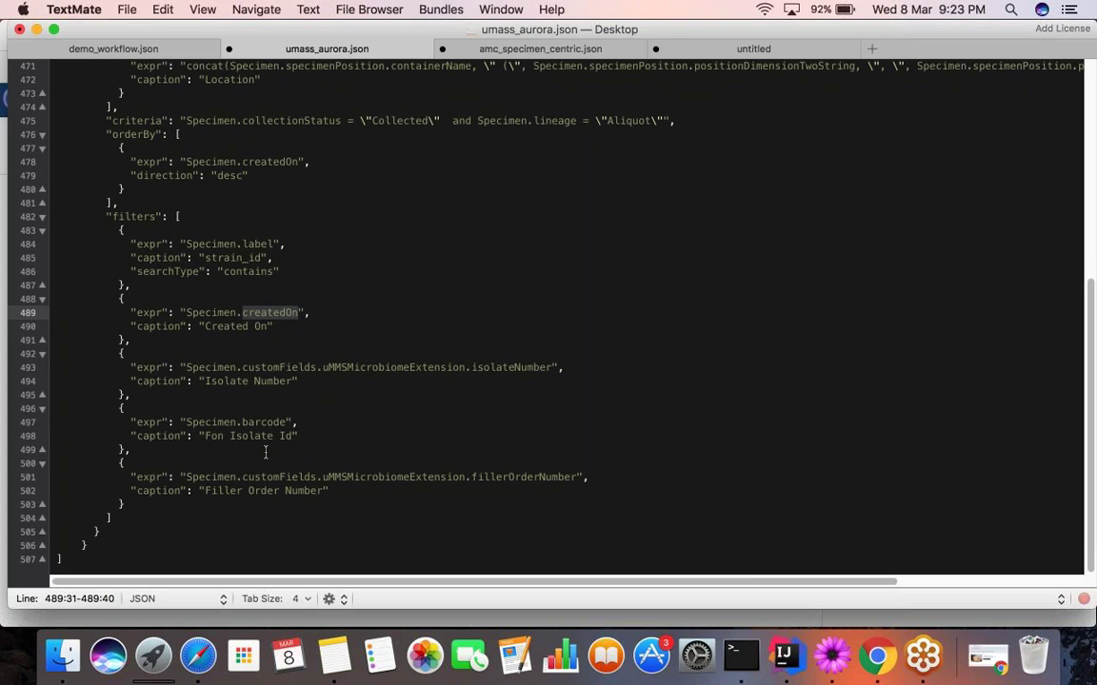
Step: Go back to the start of umass_aurora.json and expand the collapsed participant-list-view block above specimen-list-view
scroll(329, 400, "up", 1)
scroll(329, 399, "up", 5)
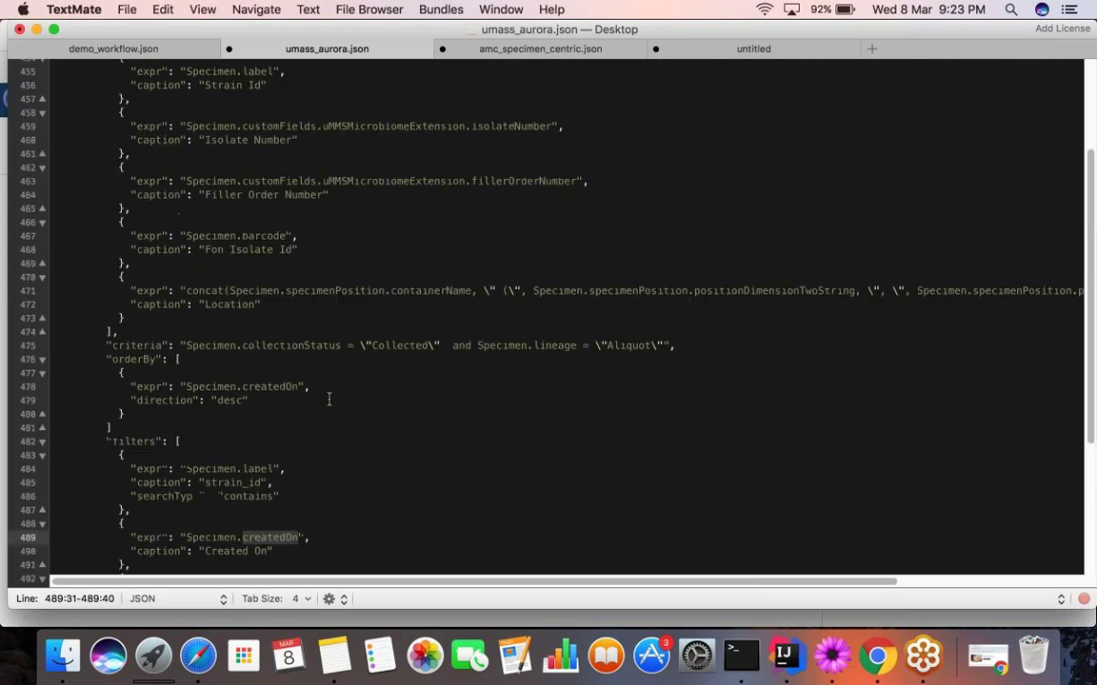
scroll(329, 400, "up", 4)
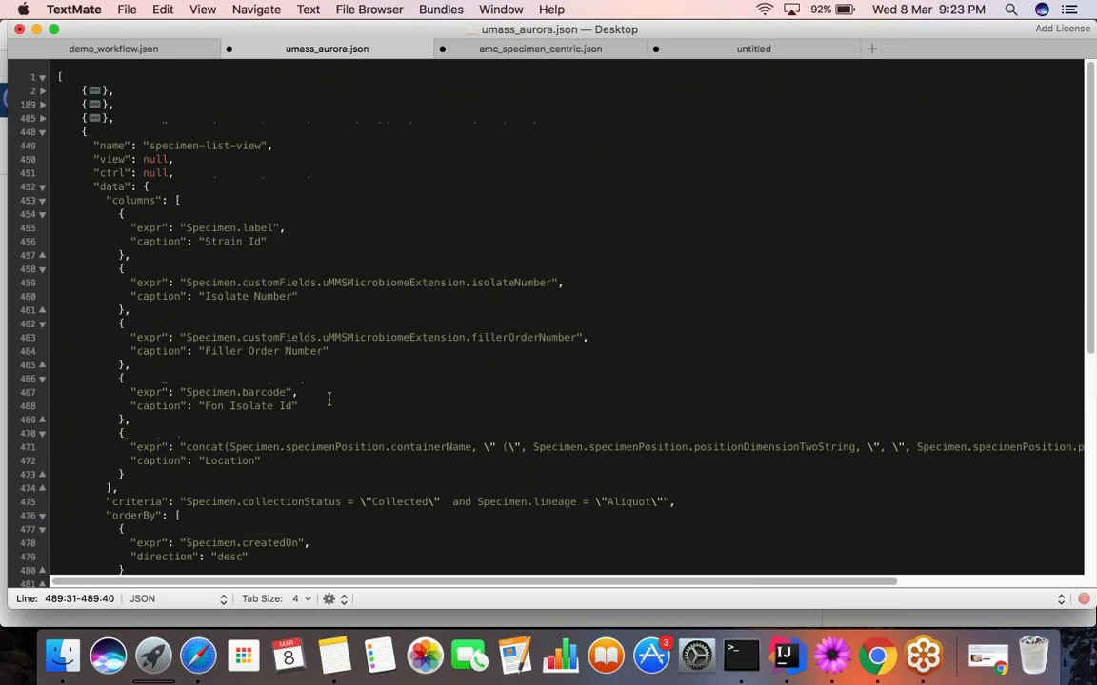
double_click(249, 144)
left_click(43, 113)
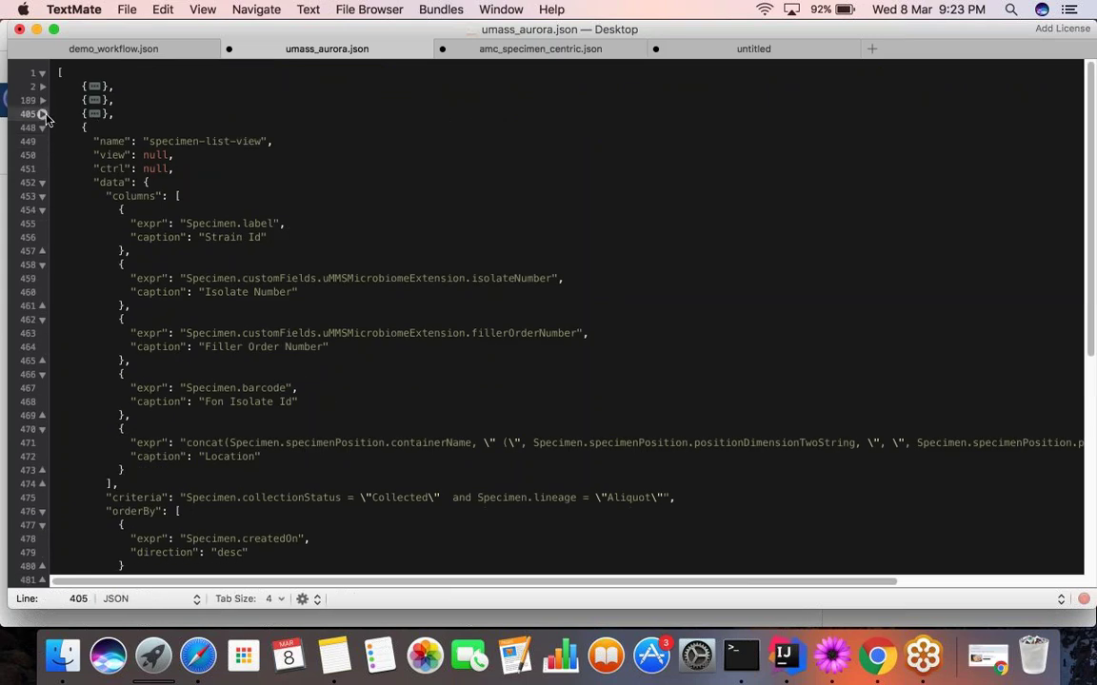
left_click(43, 113)
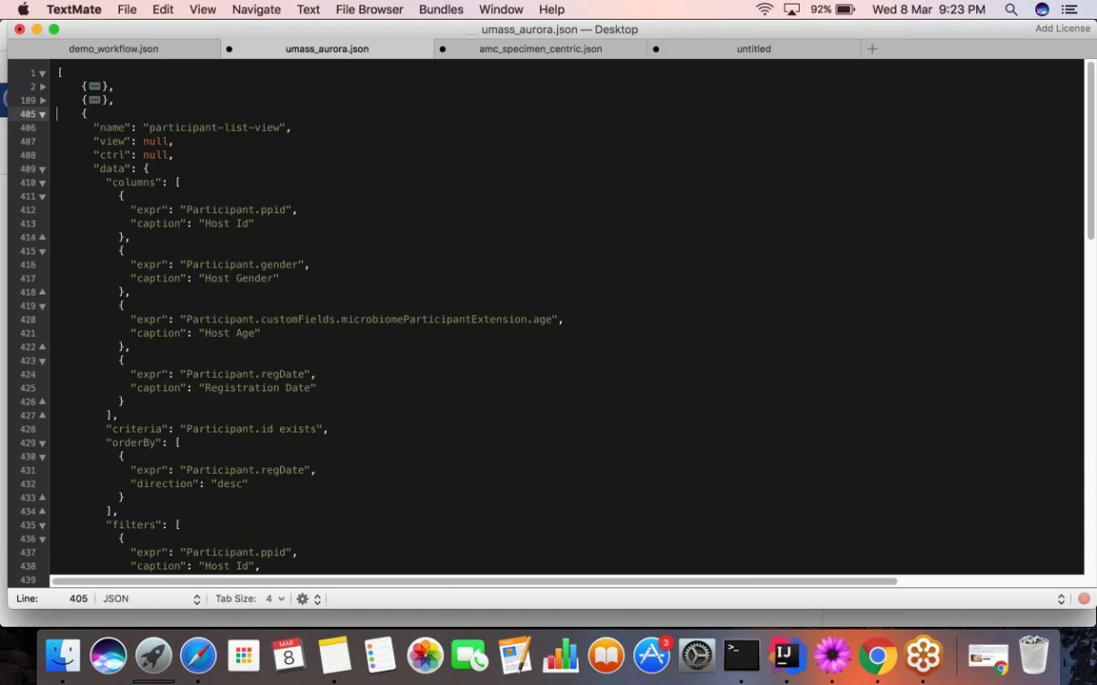
Step: Show the Strain Biobank Participants list in Chrome, and highlight the matching "Host Id" column caption in TextMate
key("super+Tab")
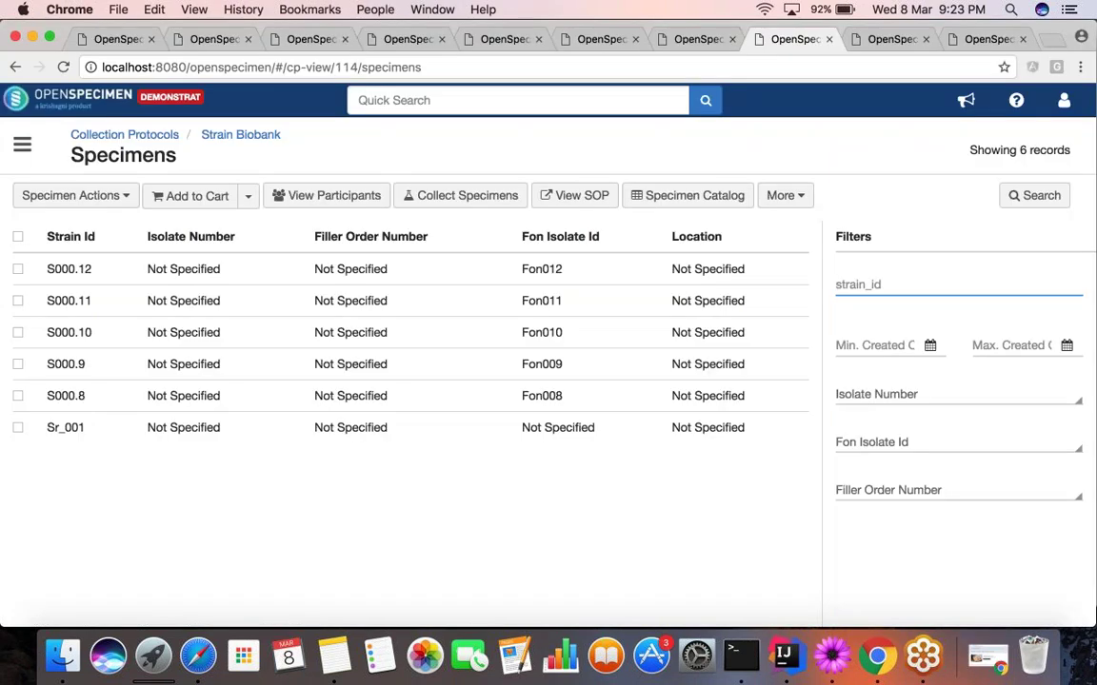
left_click(357, 197)
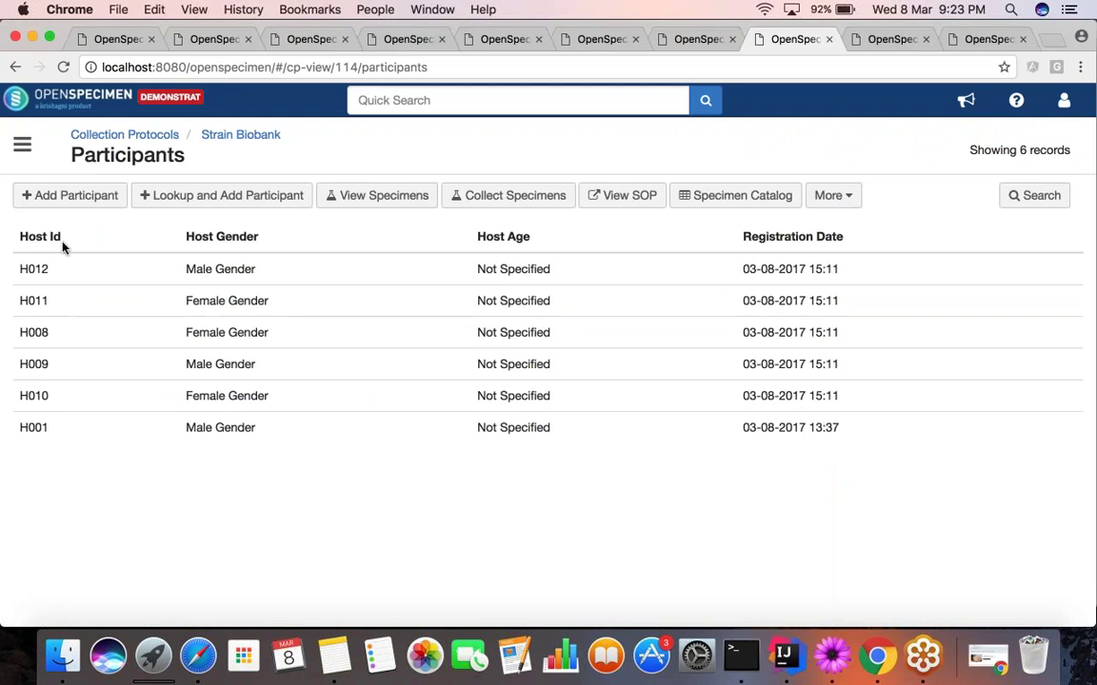
key("super+Tab")
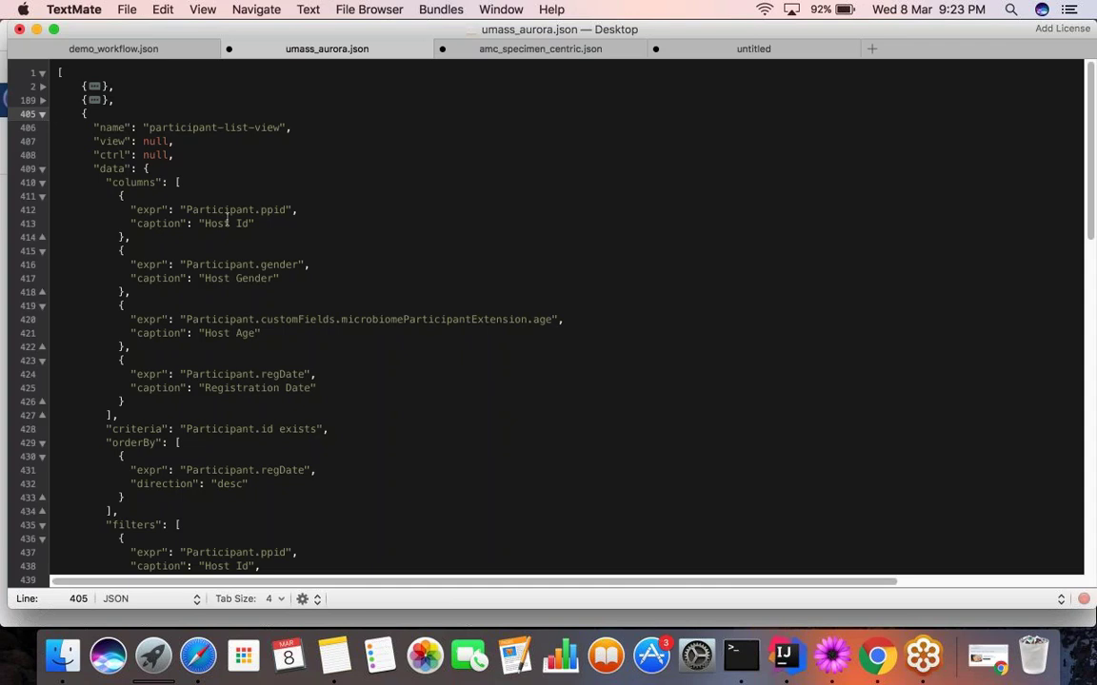
left_click_drag(200, 223, 305, 223)
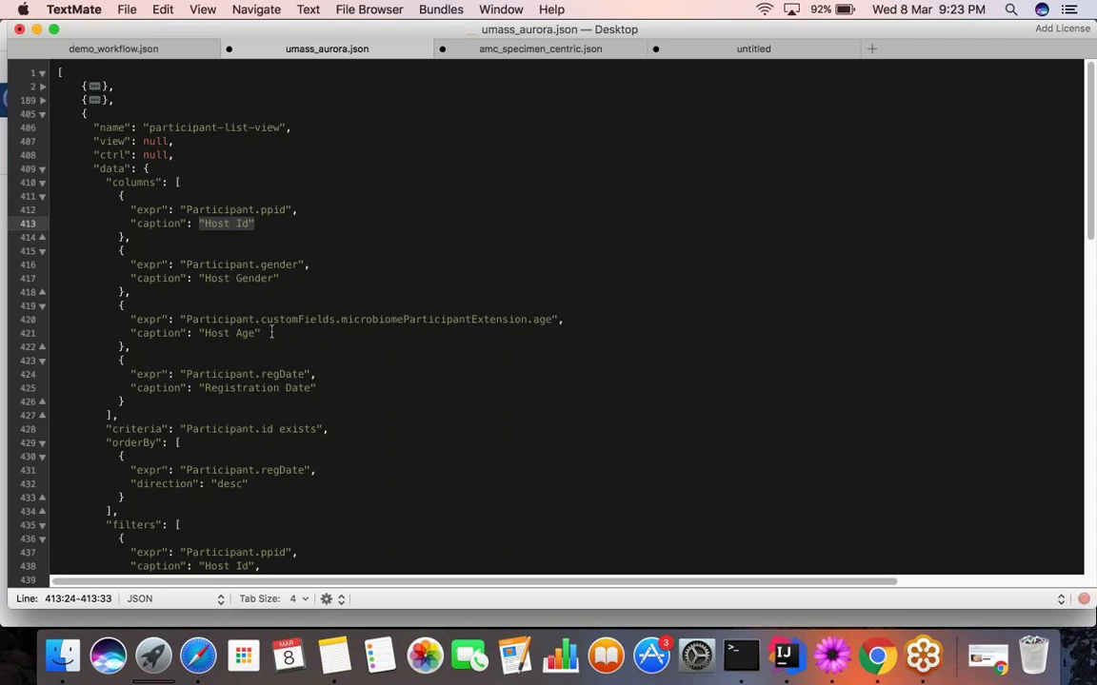
Step: Examine the participant-list-view columns, criteria, orderBy and filters definitions
scroll(272, 332, "down", 1)
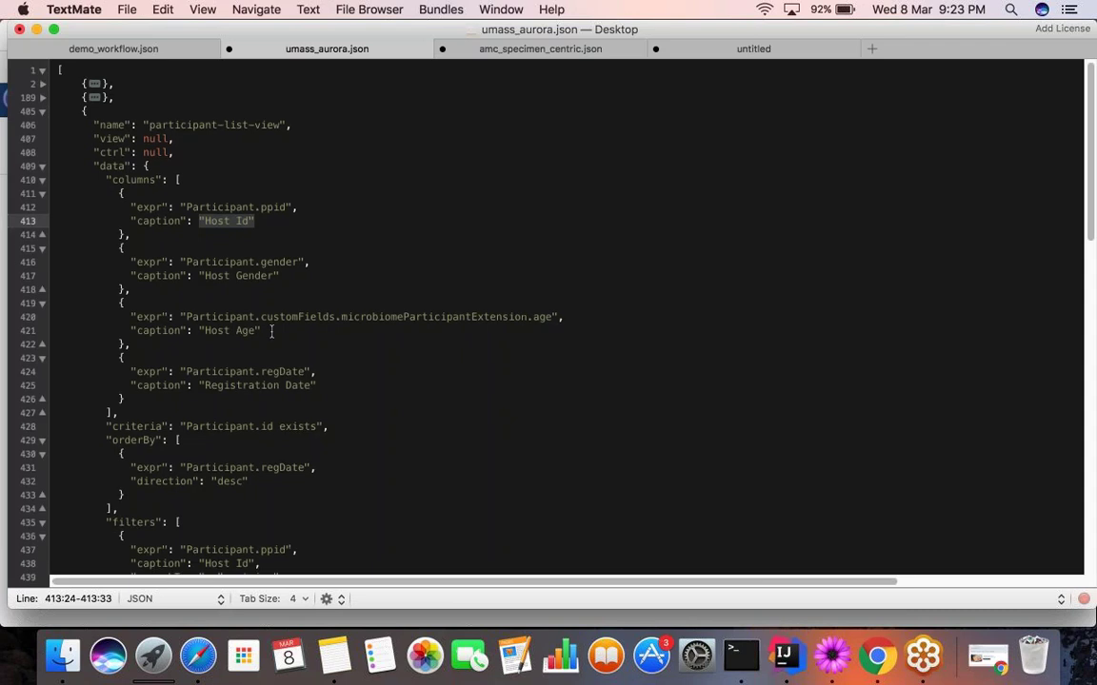
scroll(272, 332, "down", 3)
scroll(272, 332, "down", 1)
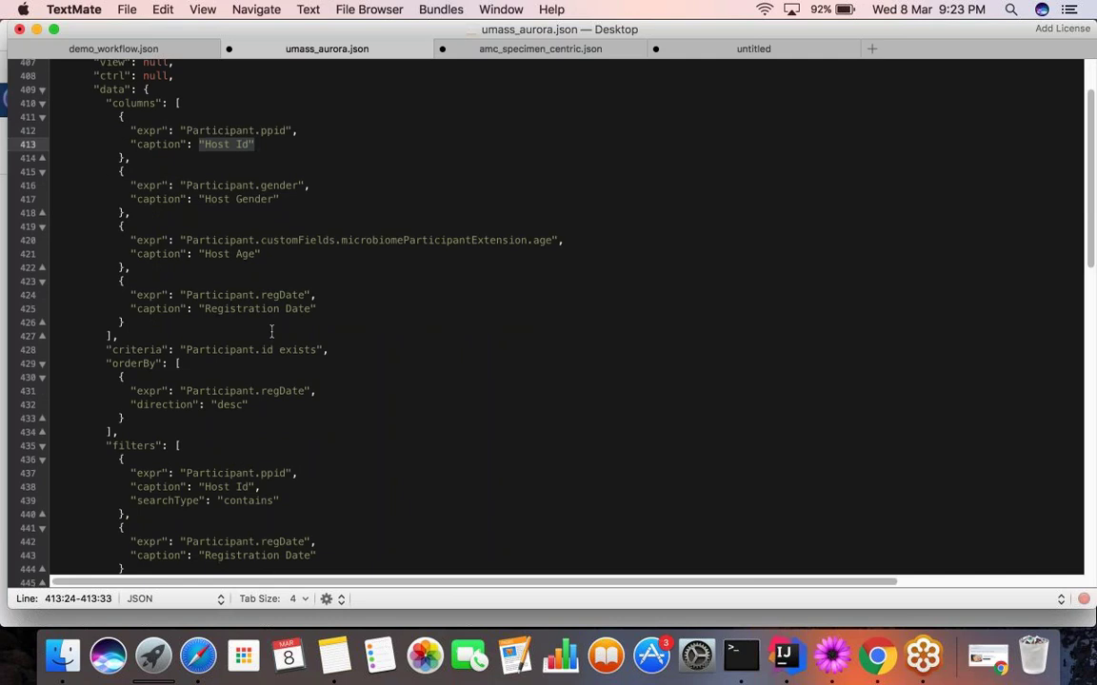
scroll(272, 332, "down", 3)
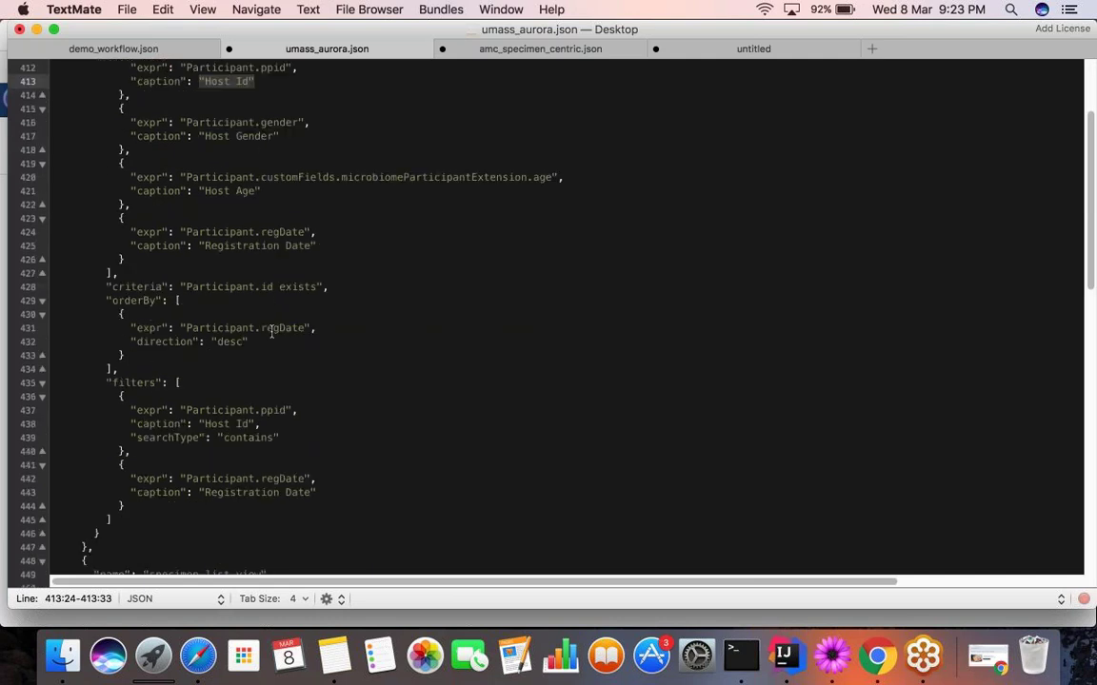
scroll(273, 332, "down", 1)
scroll(271, 331, "up", 5)
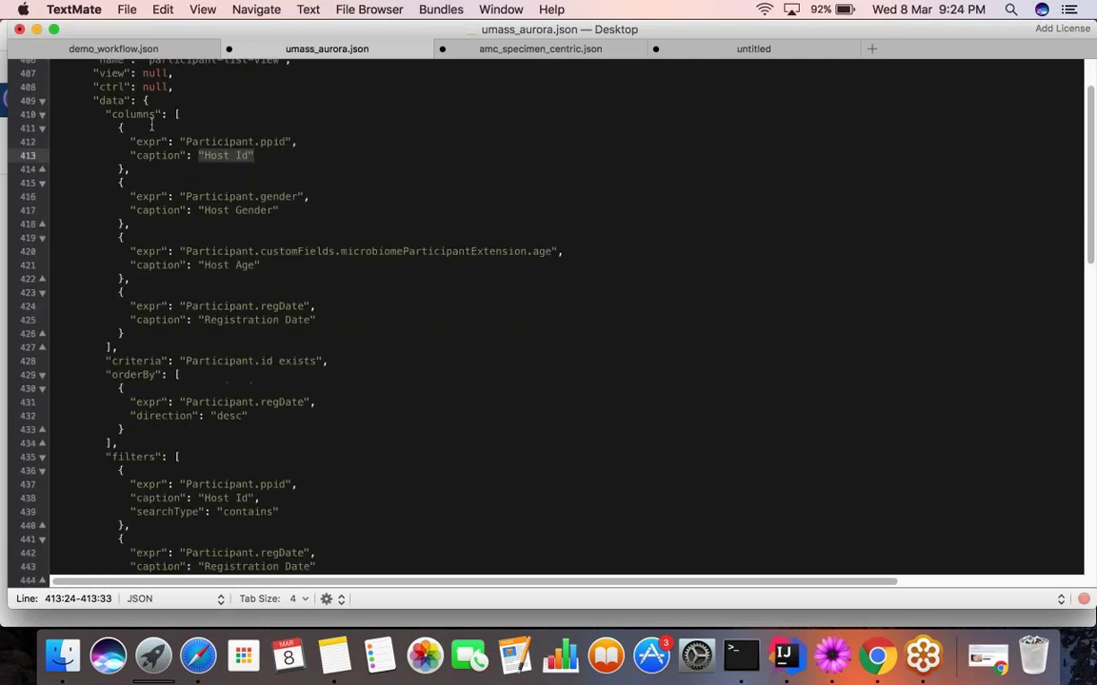
scroll(162, 181, "up", 3)
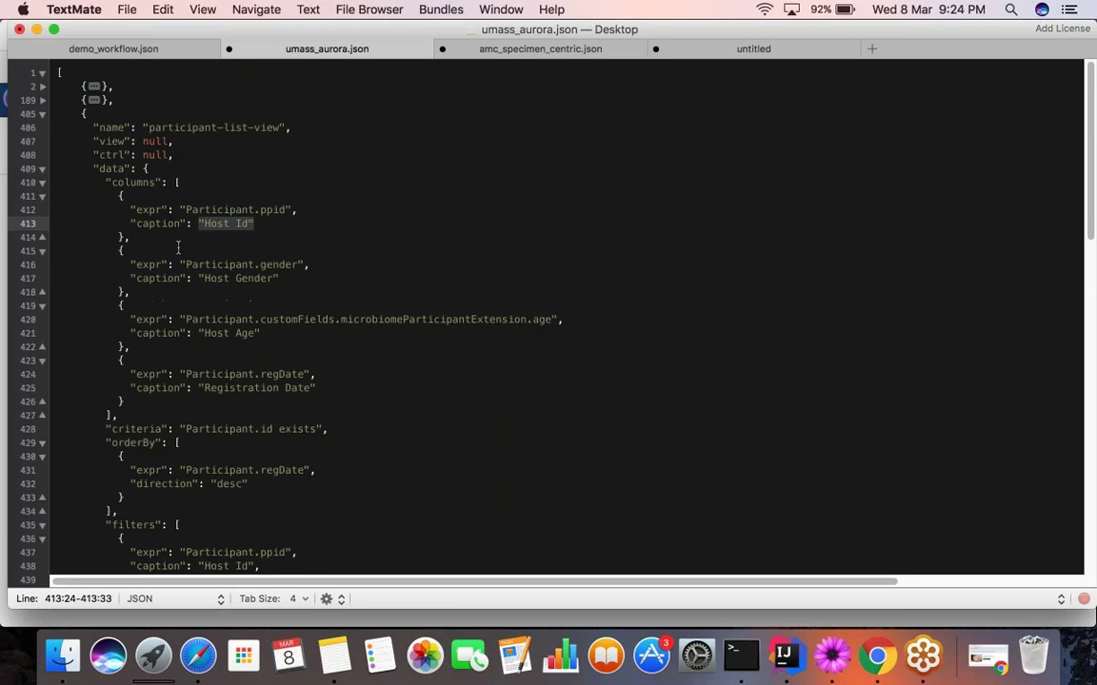
scroll(178, 247, "down", 1)
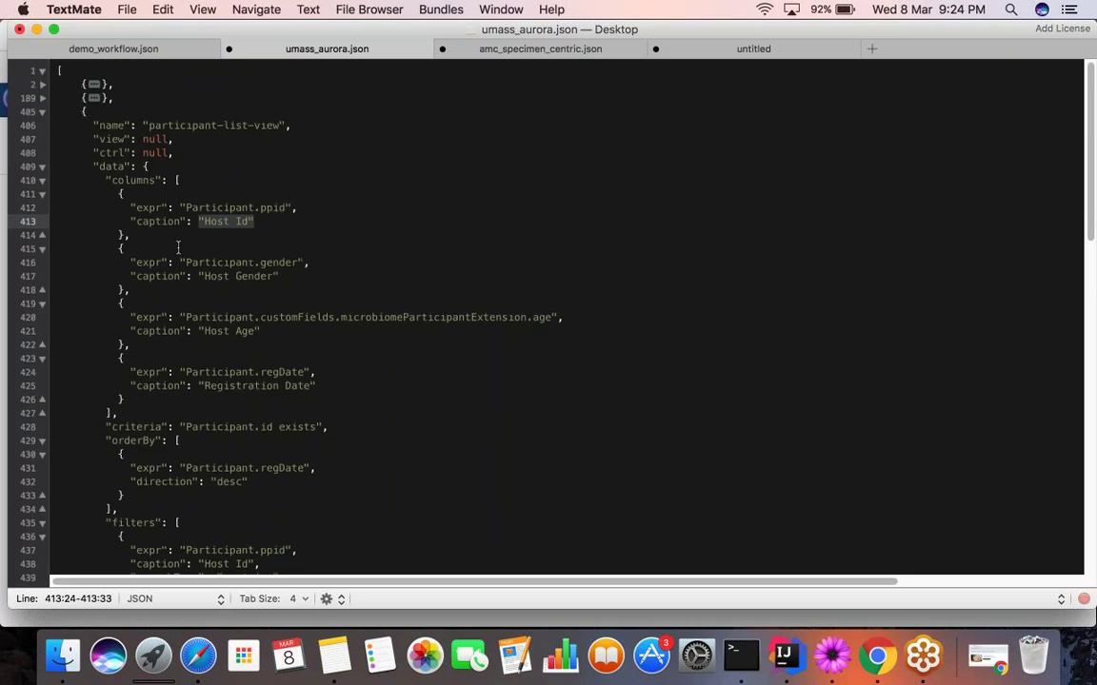
scroll(178, 248, "down", 3)
scroll(178, 248, "down", 1)
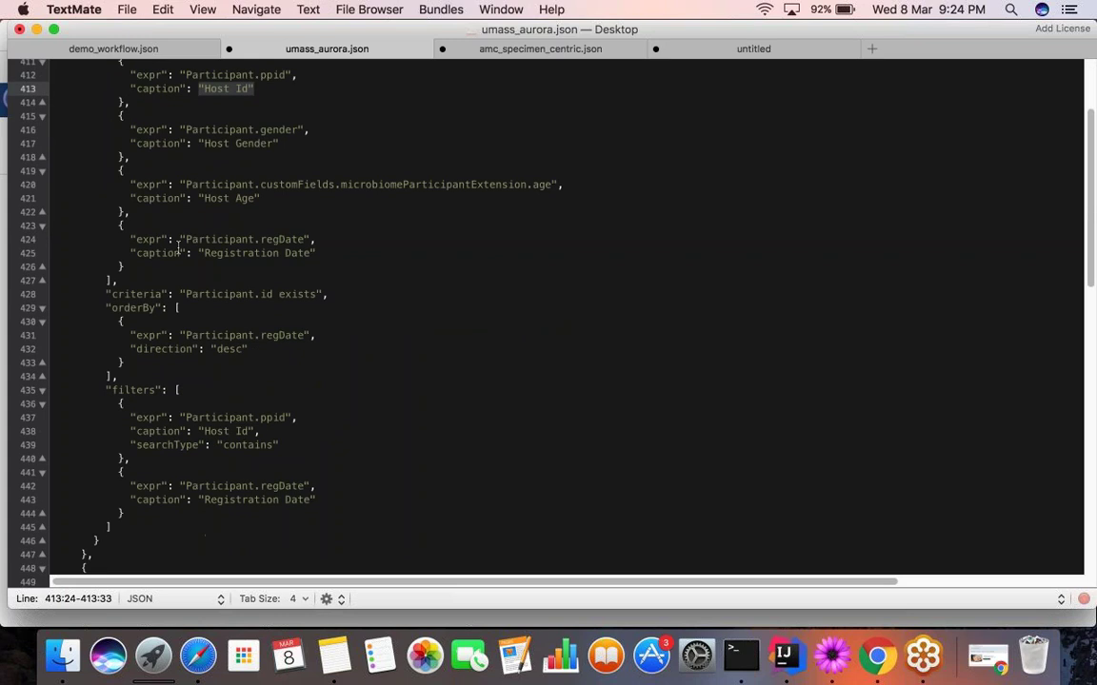
scroll(178, 247, "up", 3)
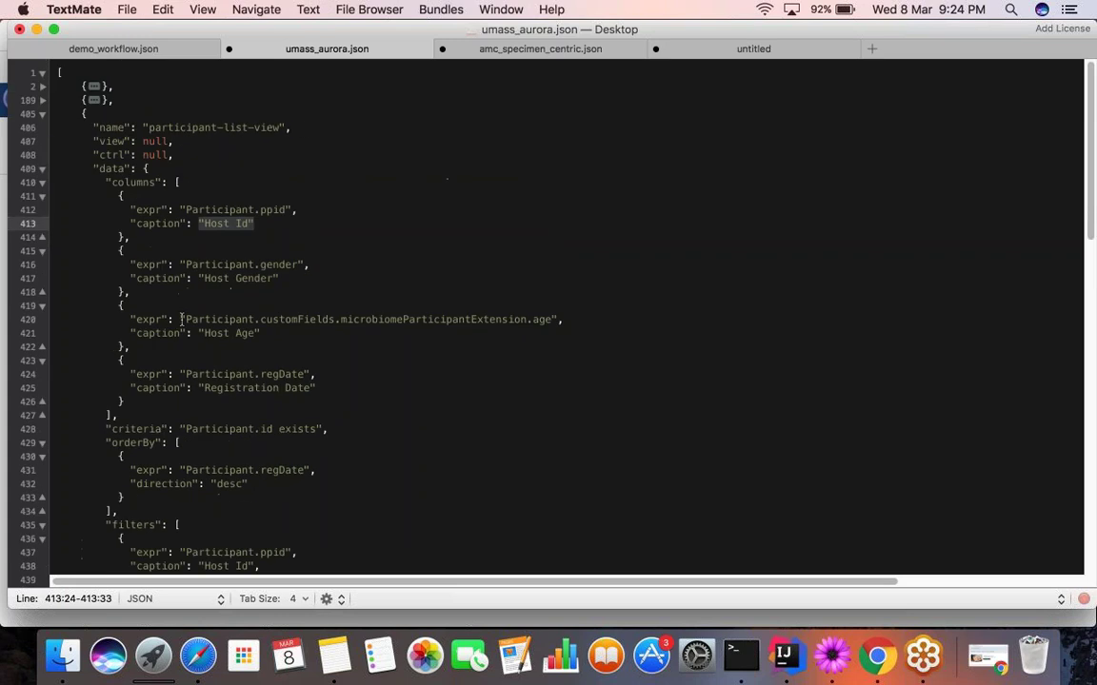
Step: Point out the custom field expression behind the Host Age column, and return to the Participants list in Chrome
left_click_drag(182, 320, 543, 319)
left_click(543, 319)
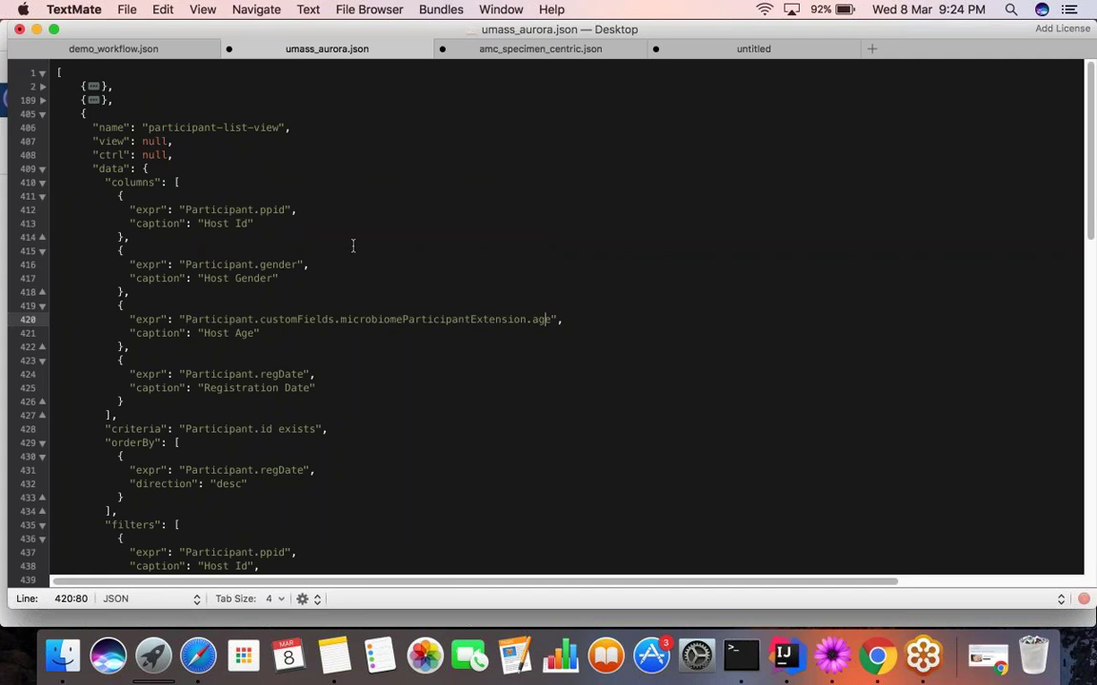
key("super+Tab")
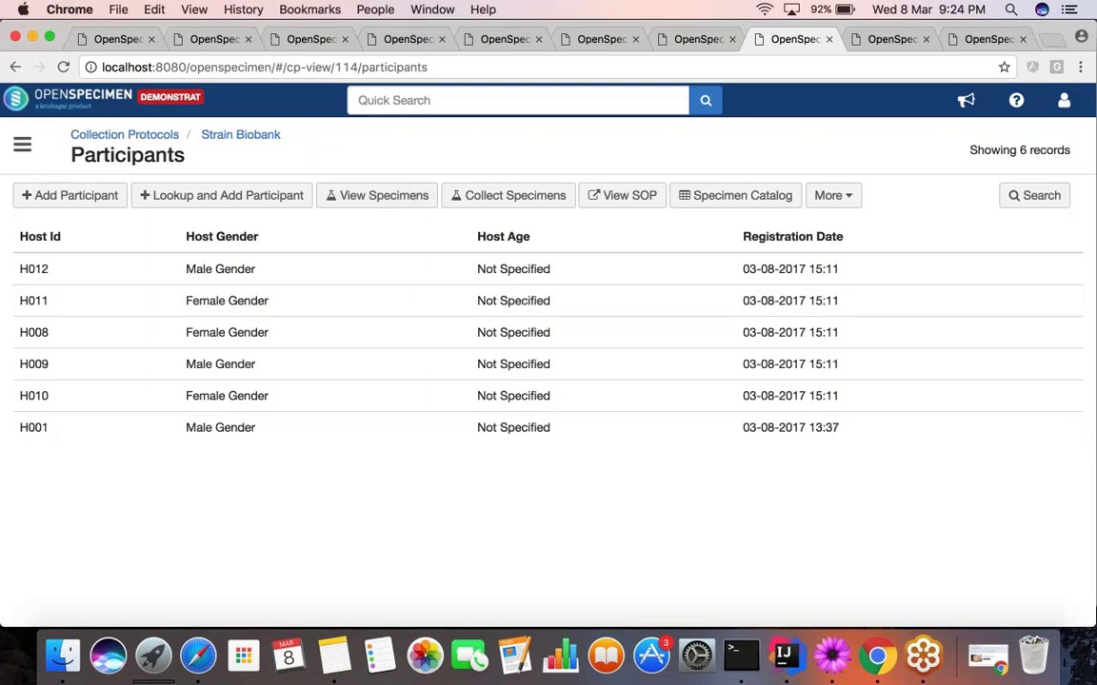
Step: Advance the Safari presentation to the slide on additional data collection for collected specimens, and return to Chrome
left_click(199, 656)
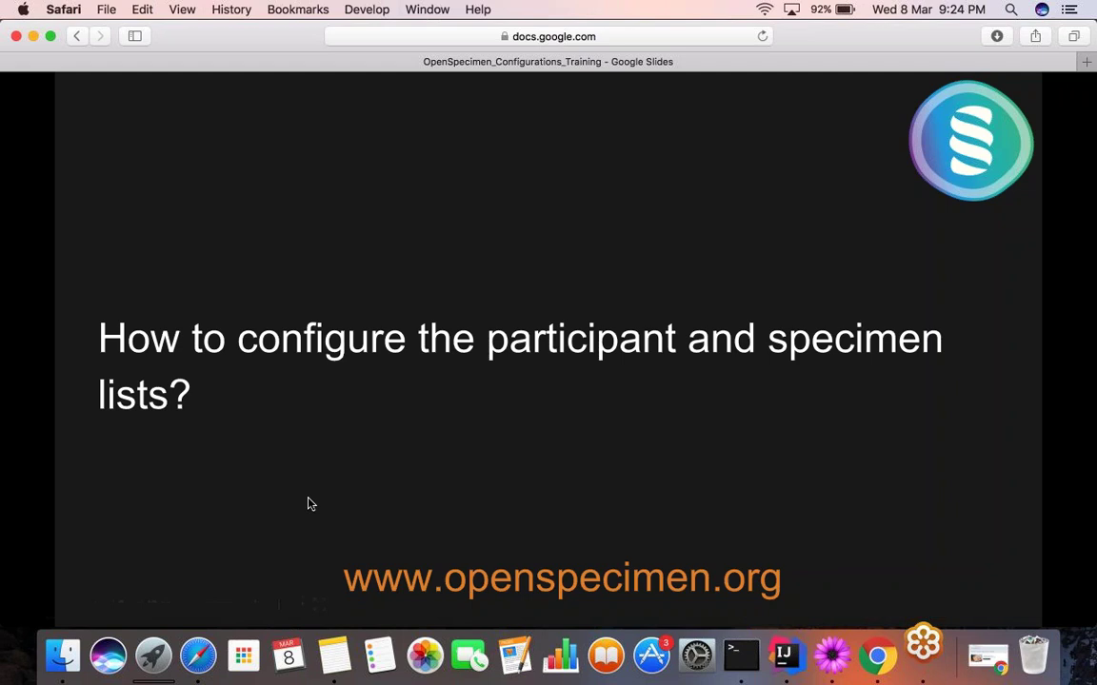
key("Right")
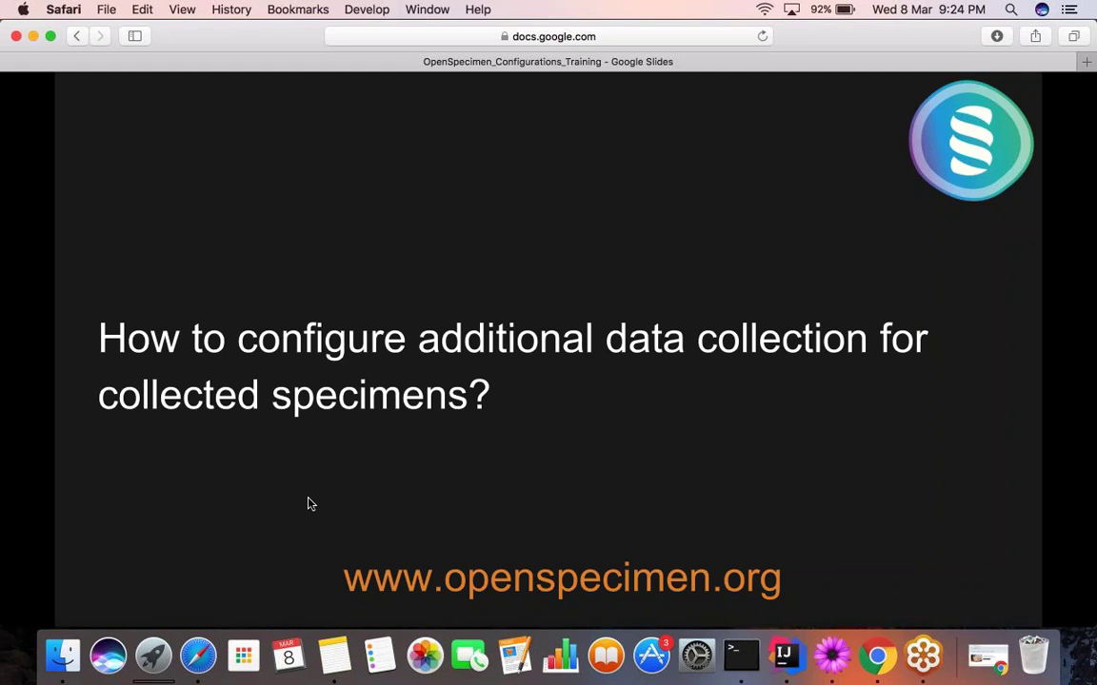
key("super+Tab")
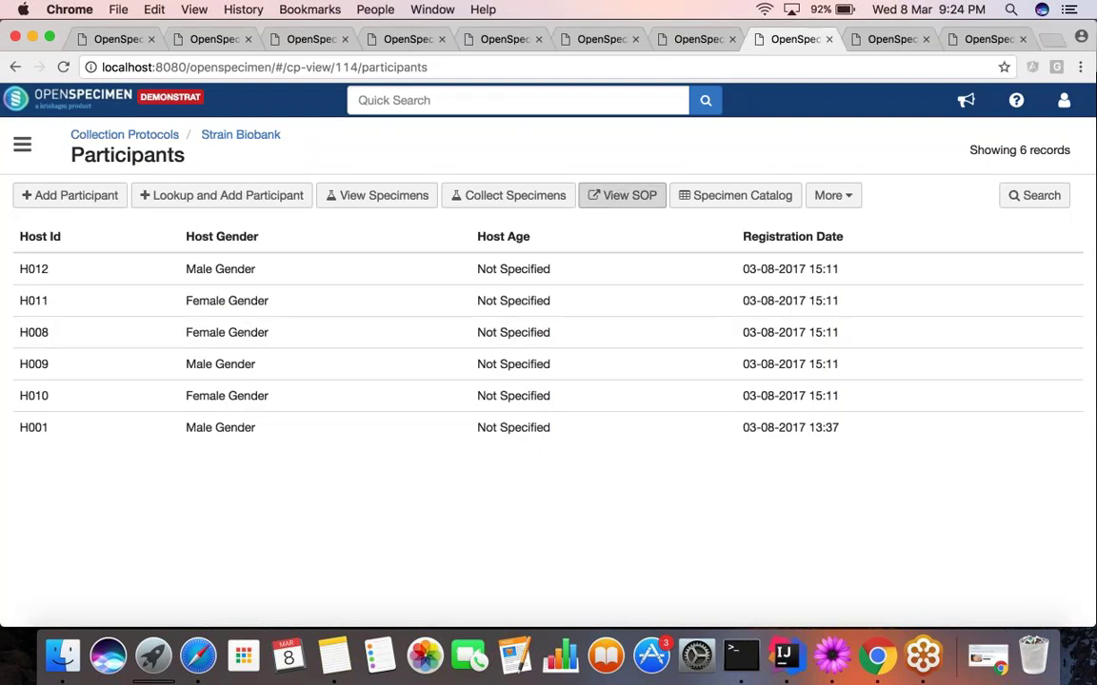
Step: Select all specimens of the pending Surgery visit in Breast surgery collections and open them for collection
left_click(889, 39)
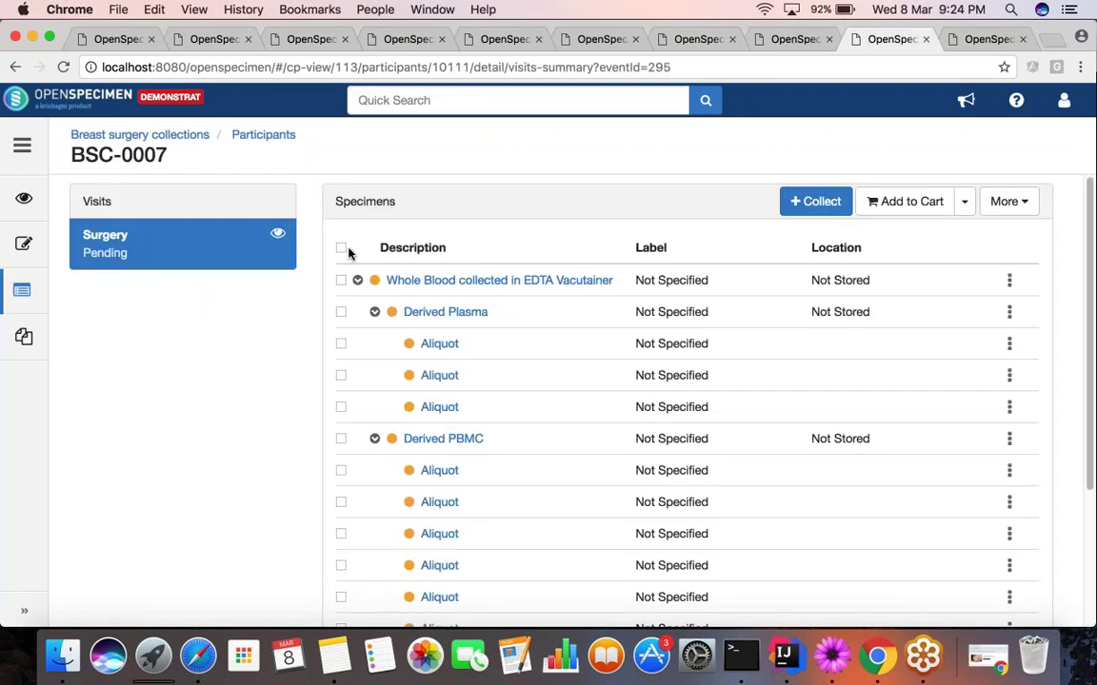
left_click(342, 248)
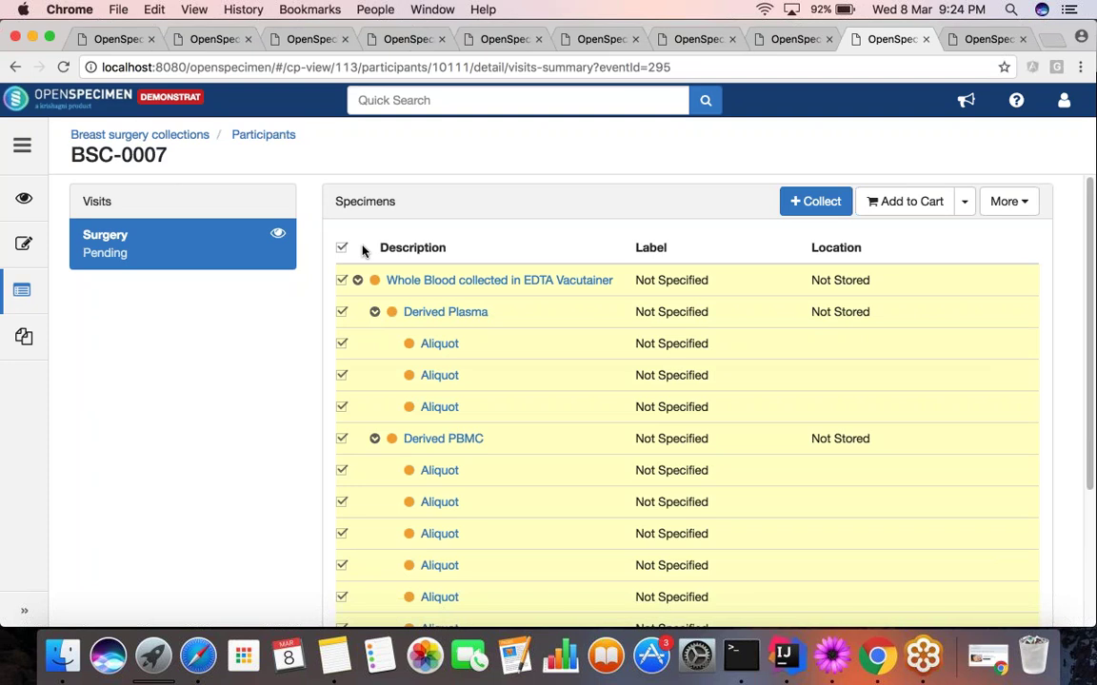
left_click(815, 205)
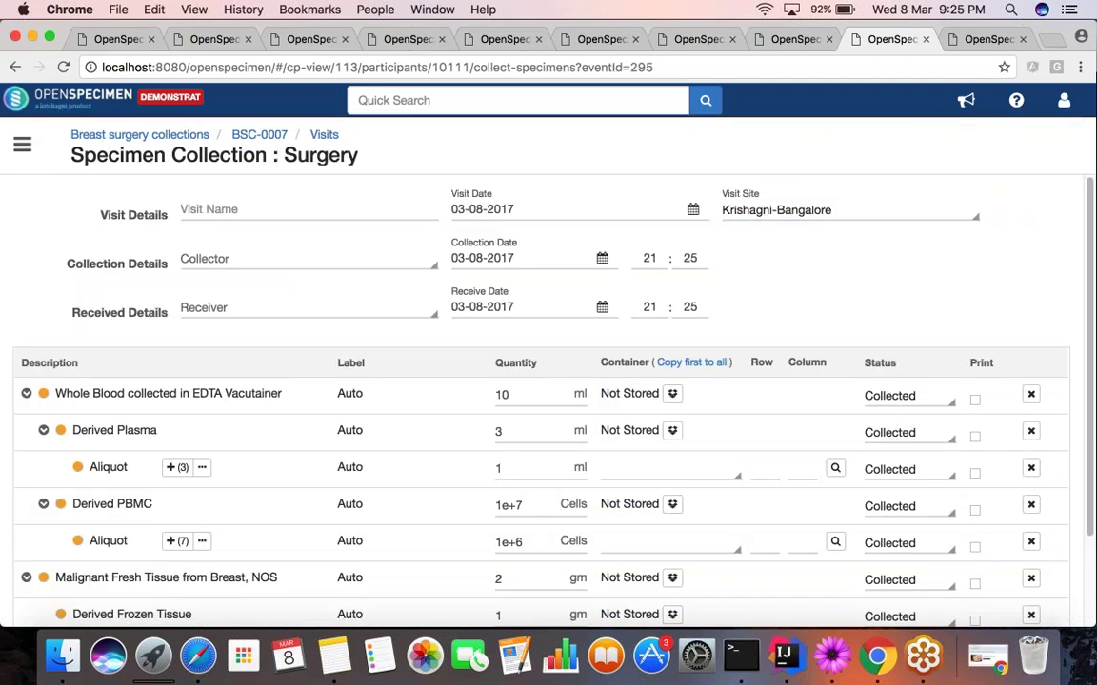
Step: Review the planned Surgery specimens with their default quantities and Collected status, and submit the collection
scroll(548, 400, "down", 1)
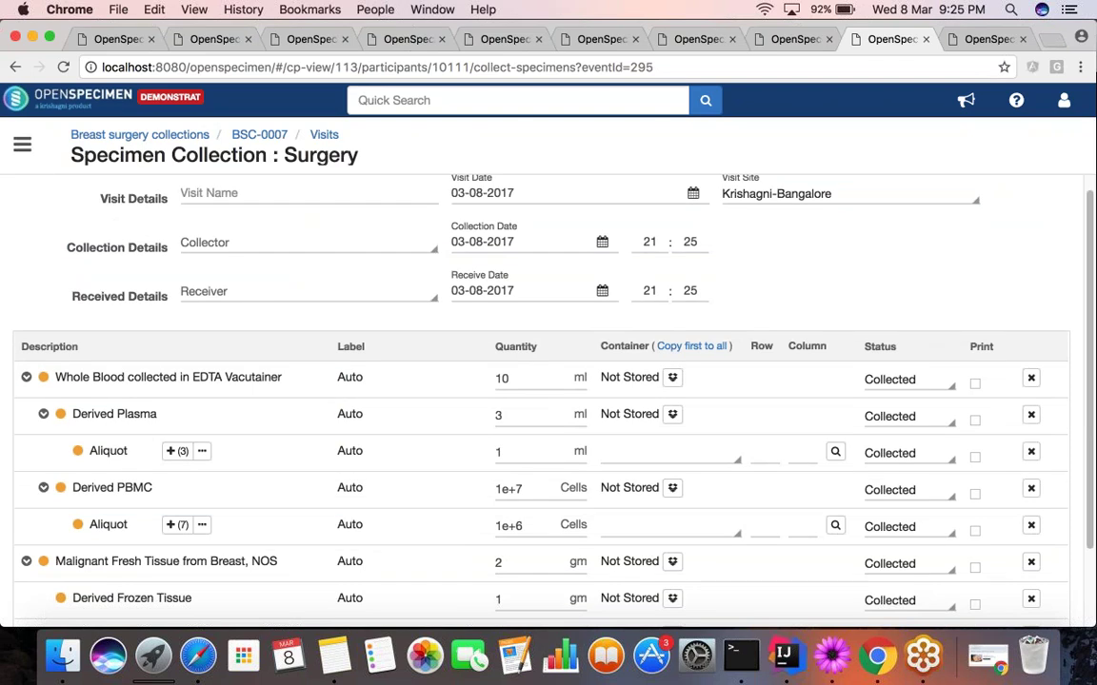
scroll(548, 400, "down", 5)
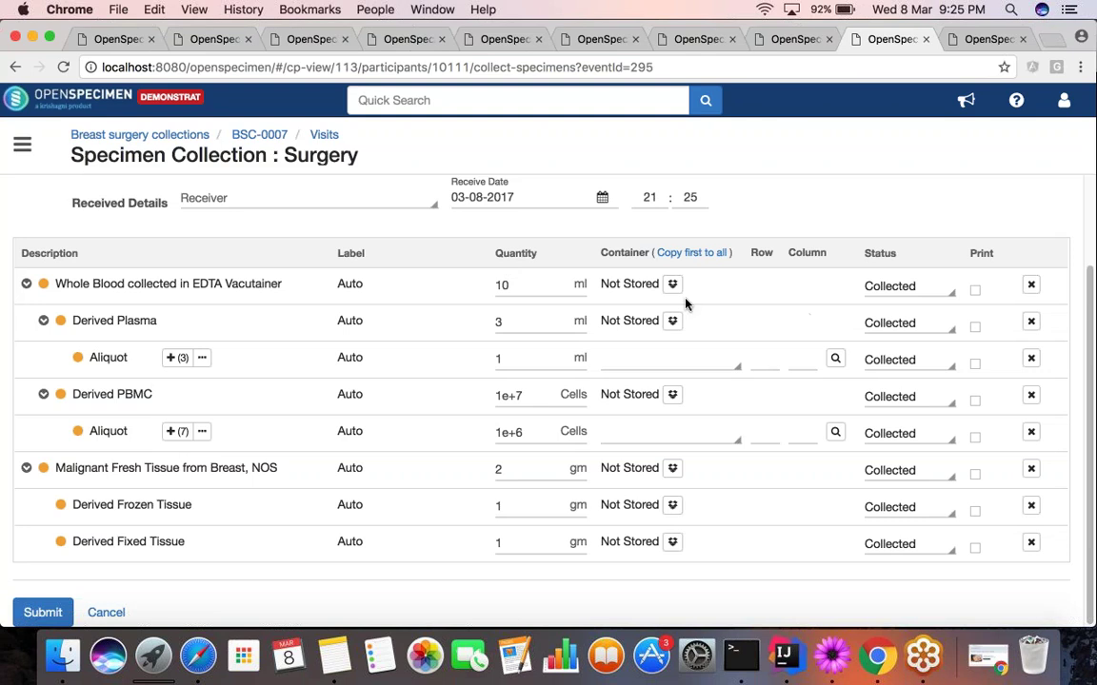
left_click(694, 371)
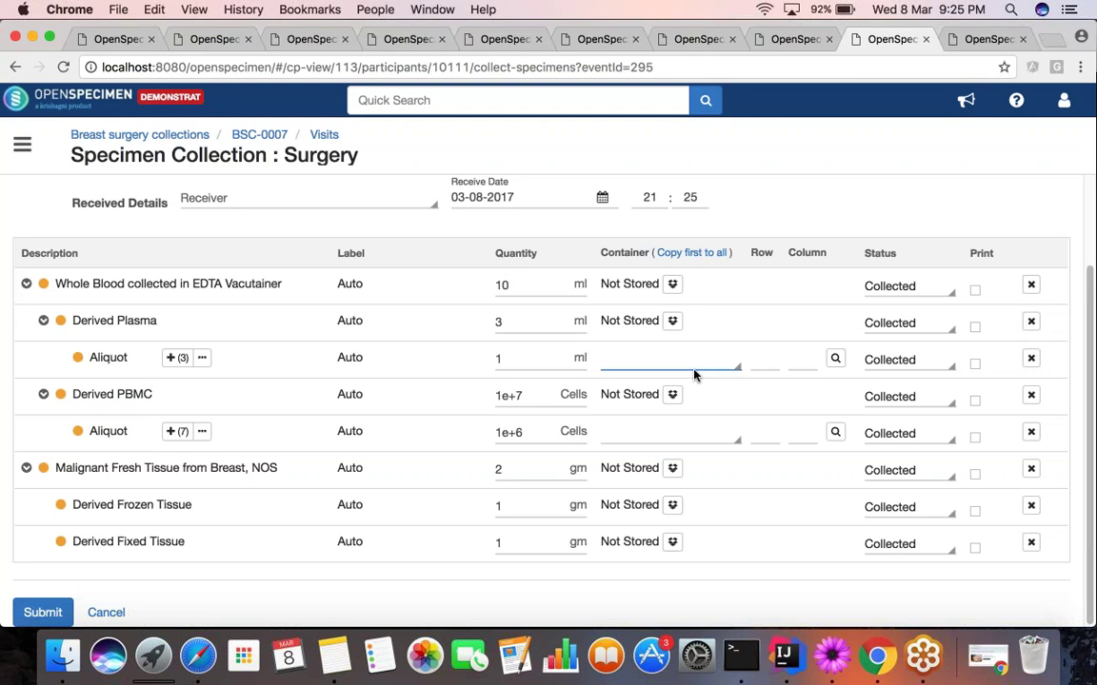
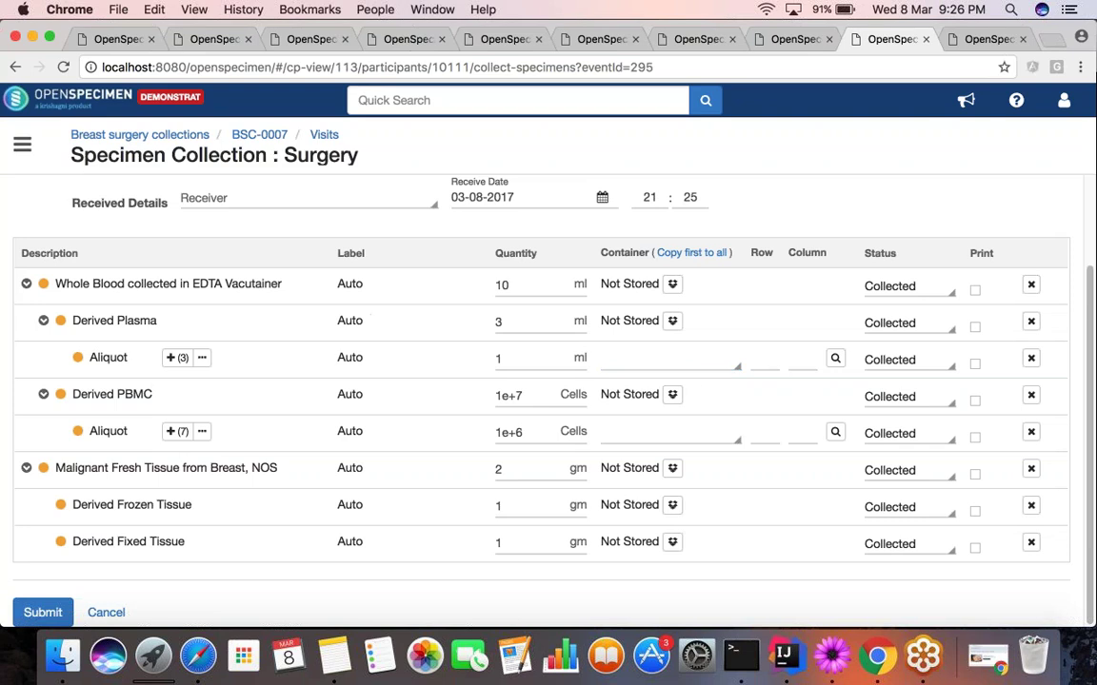
left_click(62, 617)
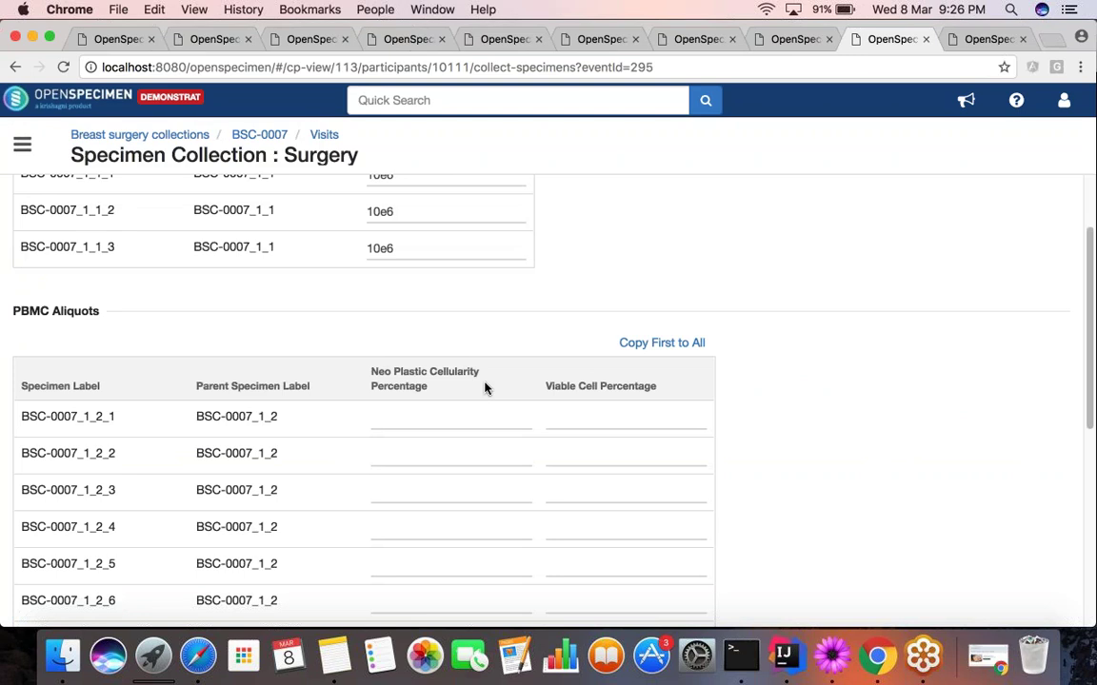
Step: Examine the additional data entry tables for Plasma Aliquots, PBMC Aliquots, Frozen Tissue Derivatives and Fixed Tissue Derivatives
scroll(484, 388, "up", 1)
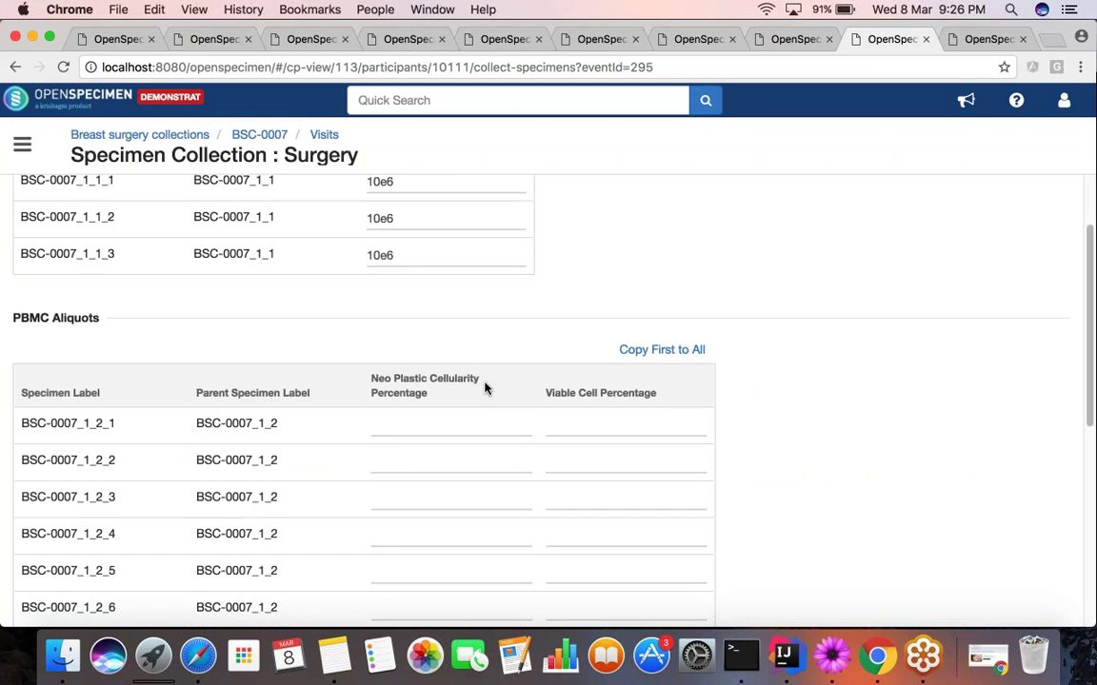
scroll(485, 388, "up", 3)
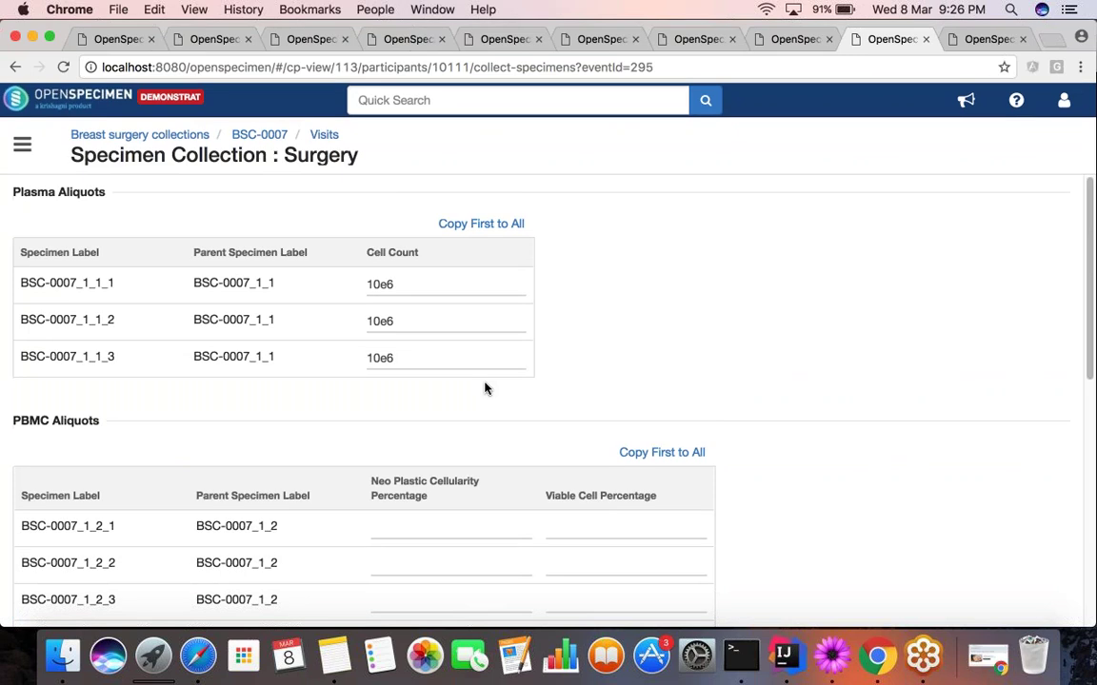
scroll(485, 388, "down", 1)
scroll(485, 387, "down", 5)
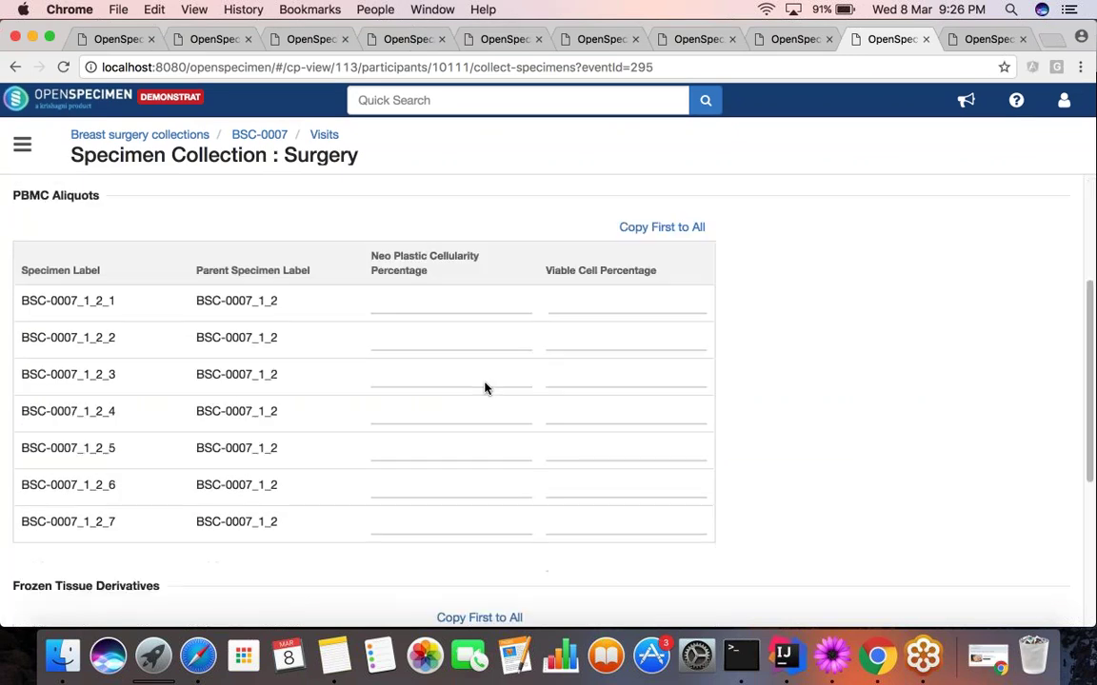
scroll(484, 387, "down", 5)
scroll(485, 388, "down", 2)
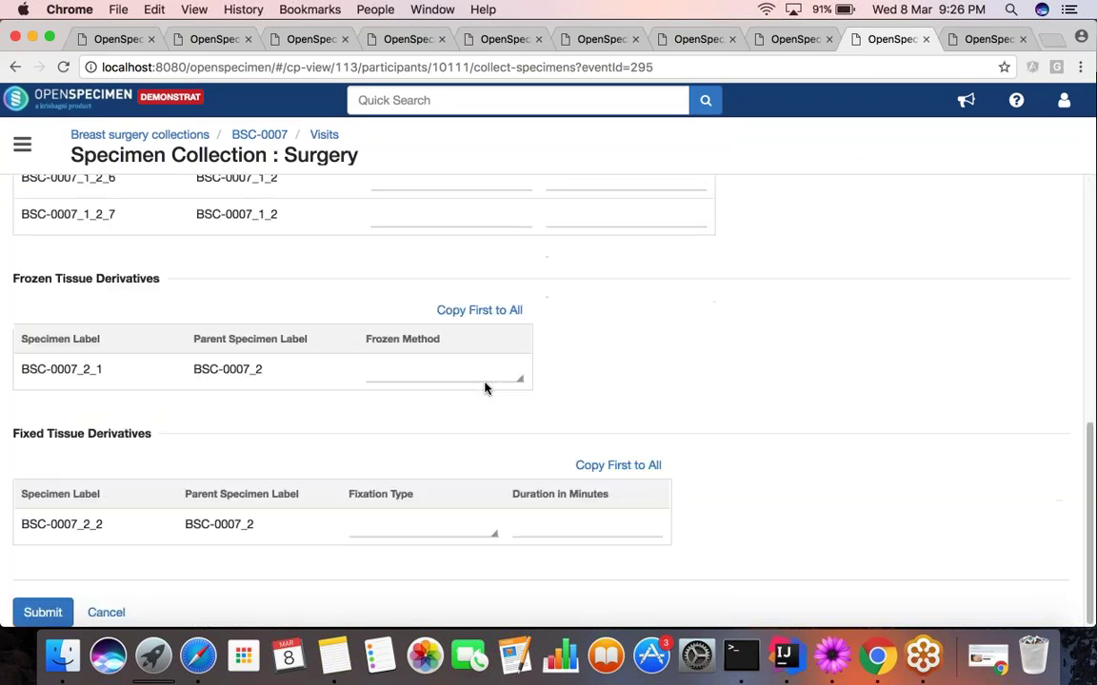
scroll(484, 387, "up", 10)
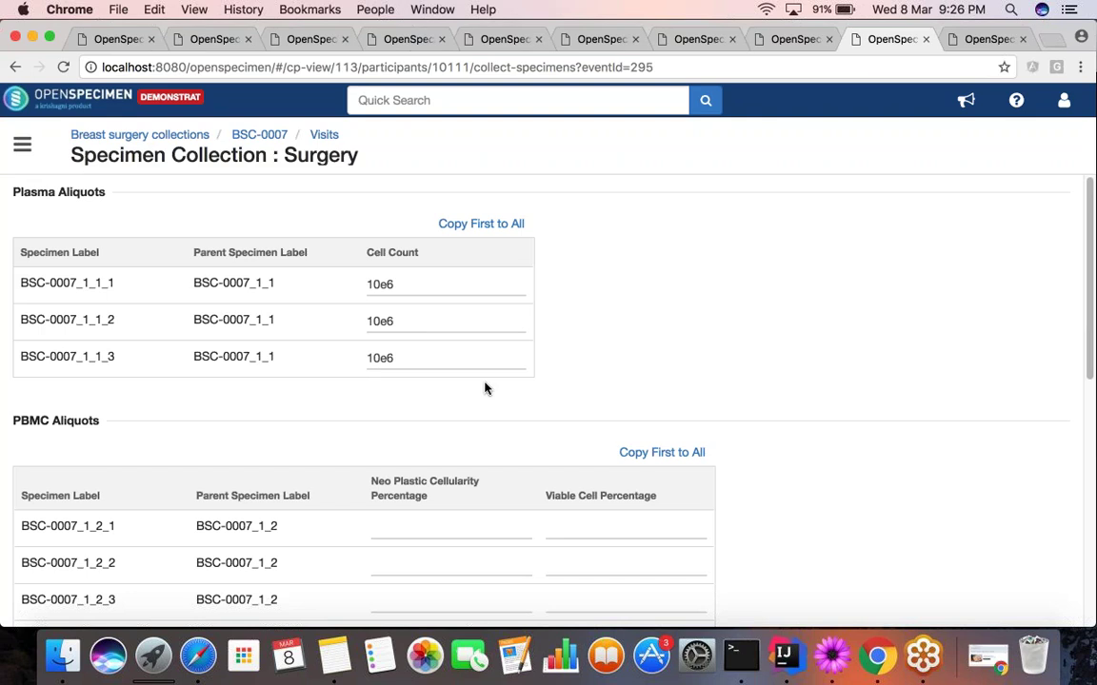
scroll(485, 388, "down", 1)
scroll(484, 388, "down", 5)
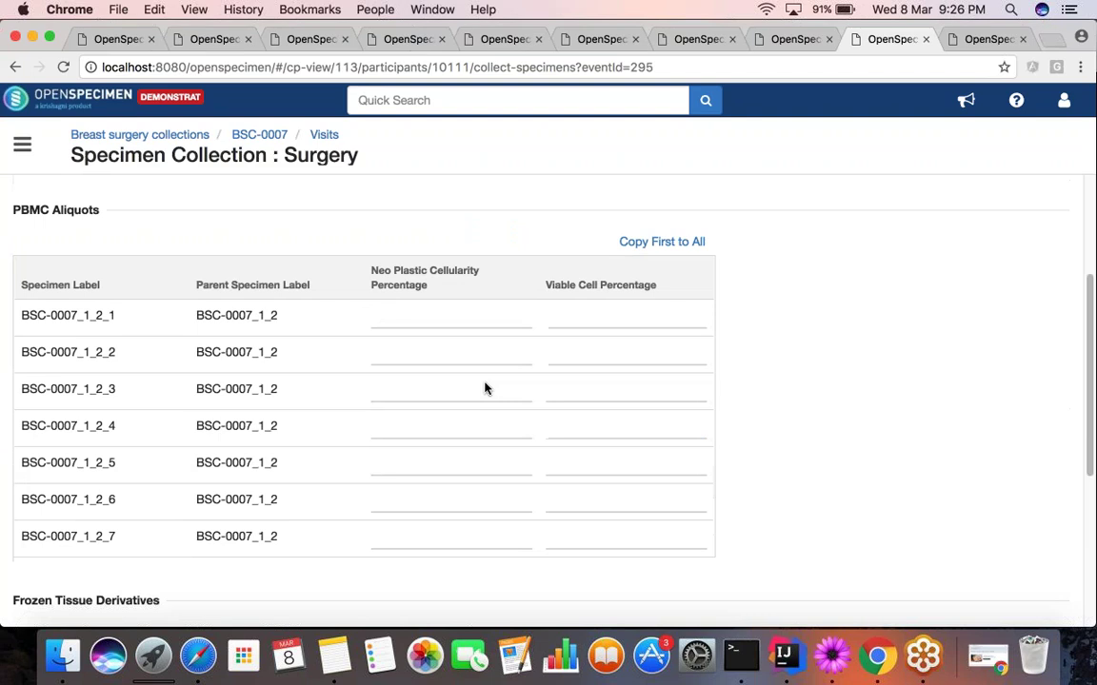
scroll(484, 389, "down", 4)
scroll(485, 388, "down", 2)
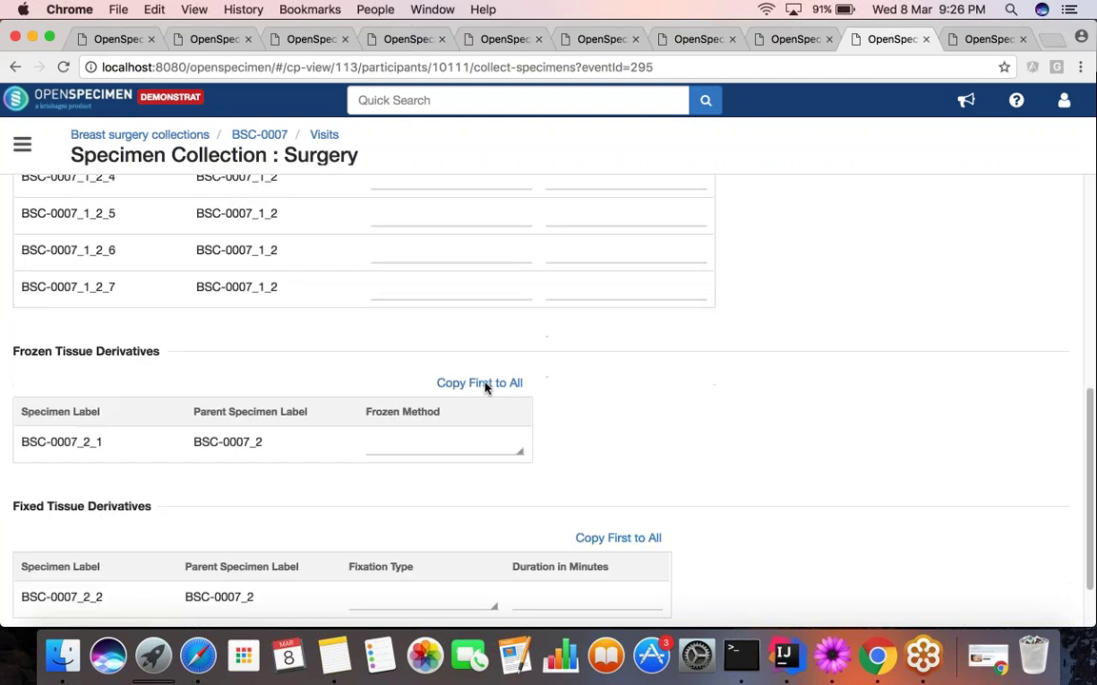
scroll(484, 388, "up", 12)
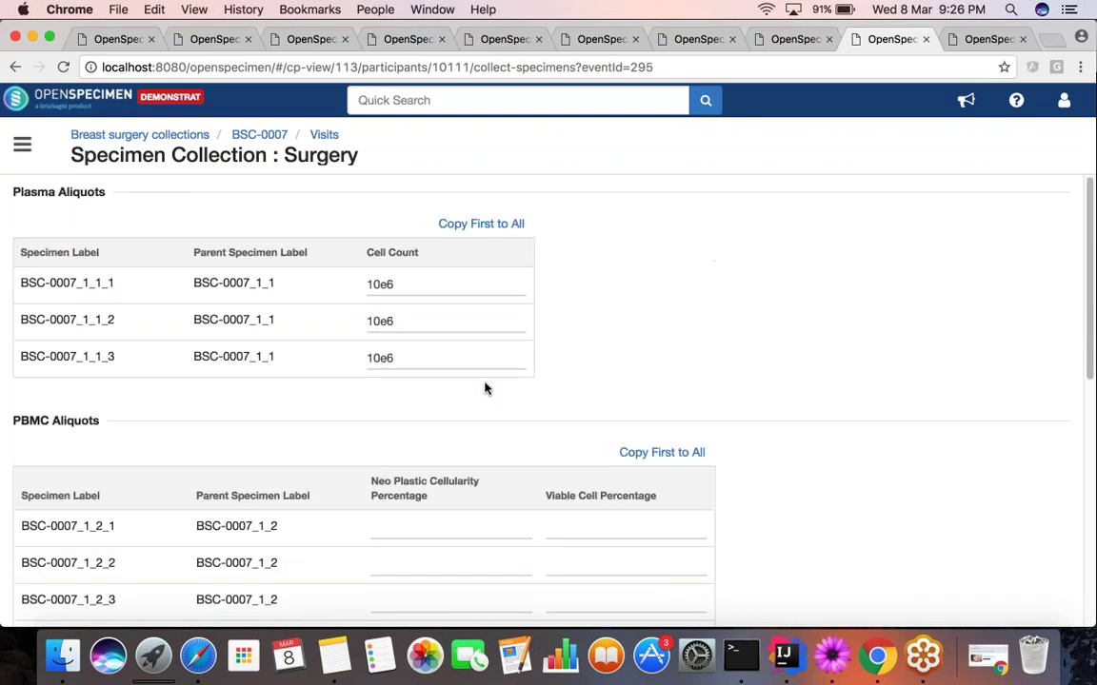
scroll(484, 388, "down", 1)
scroll(485, 388, "down", 1)
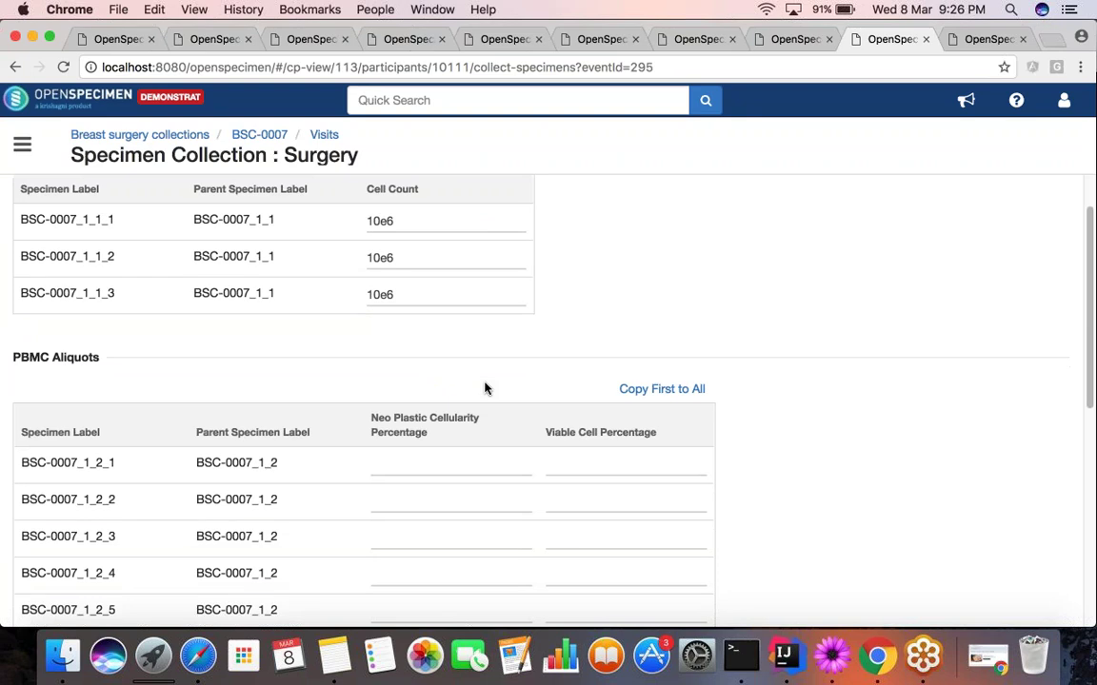
scroll(485, 388, "up", 2)
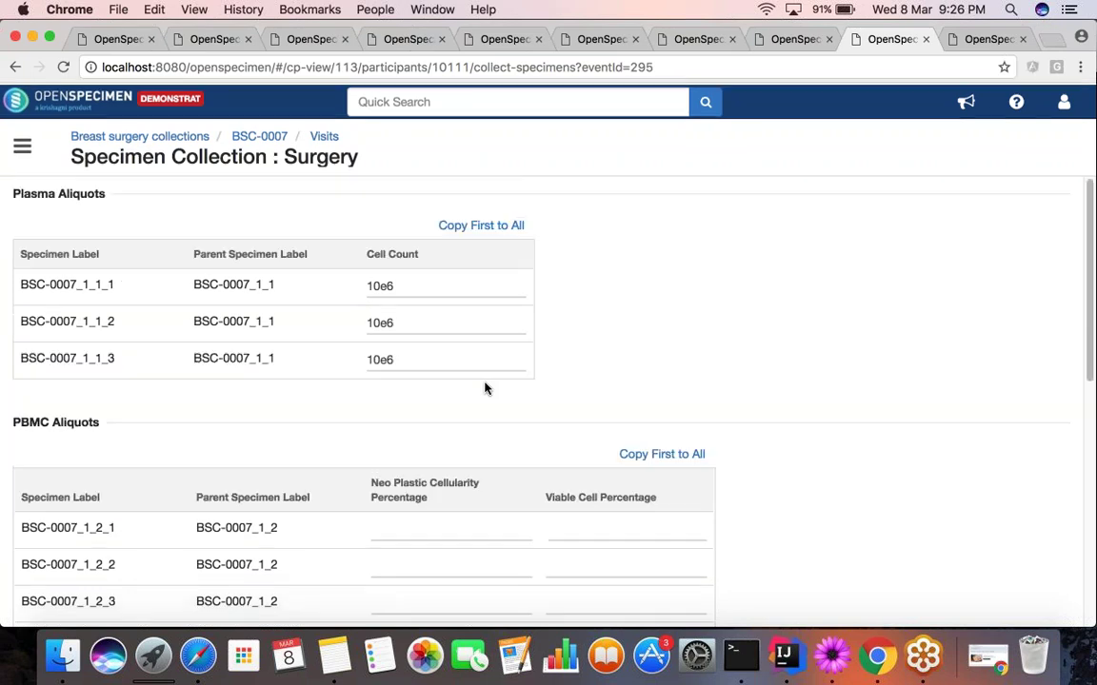
scroll(484, 388, "down", 1)
scroll(284, 397, "down", 3)
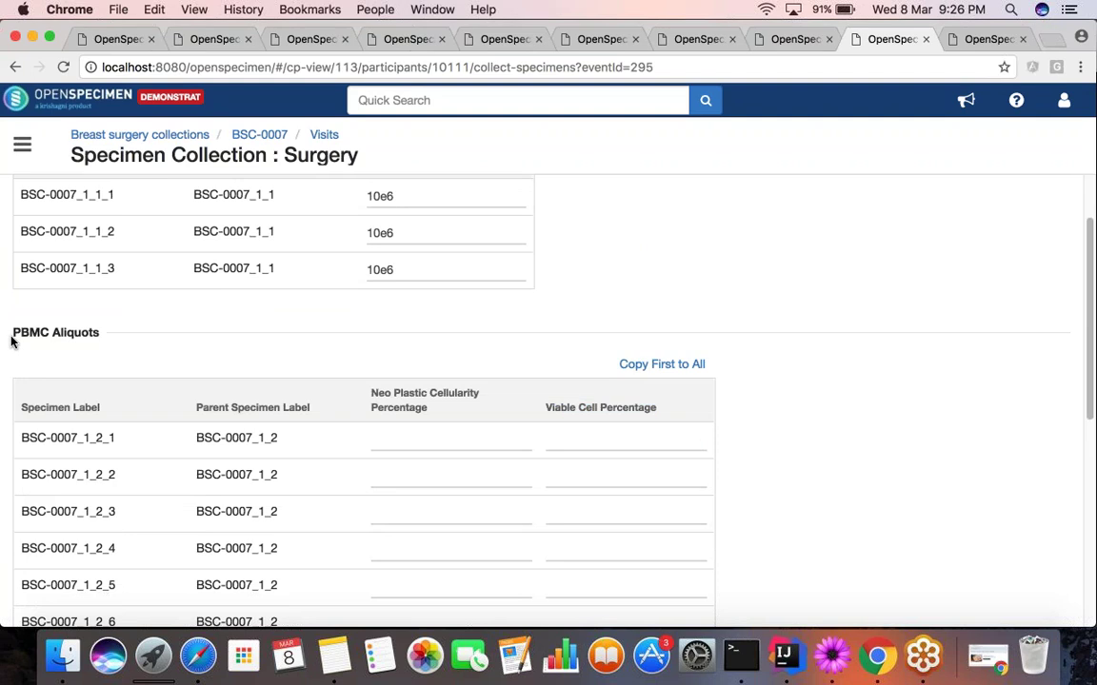
scroll(13, 341, "down", 1)
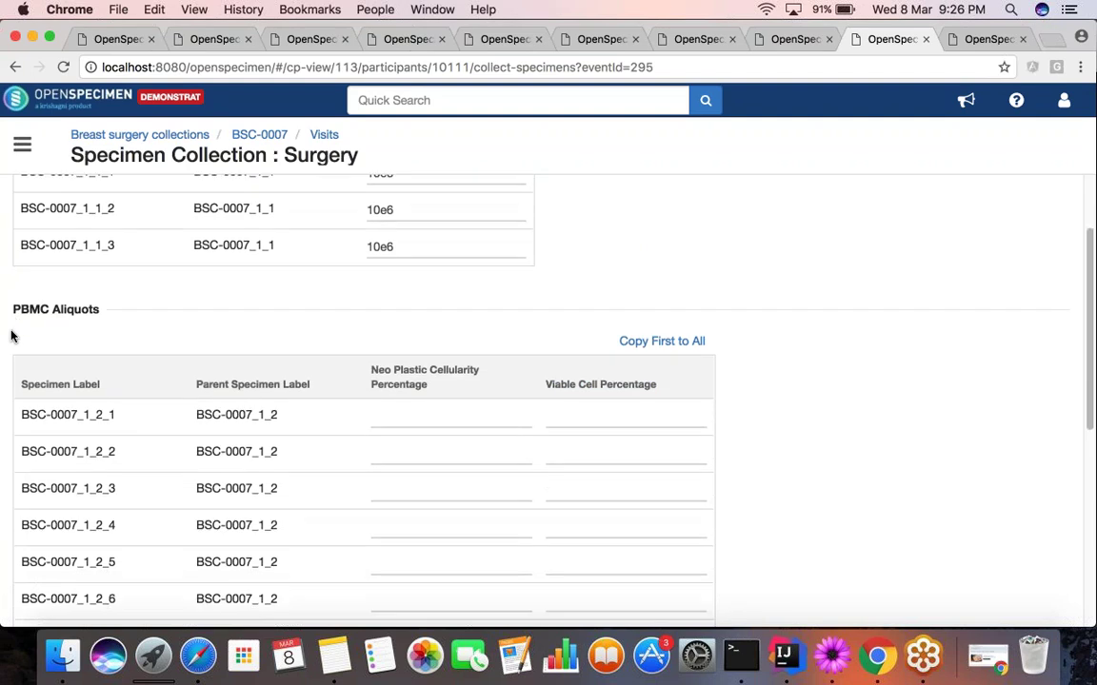
scroll(12, 336, "down", 5)
scroll(11, 335, "down", 5)
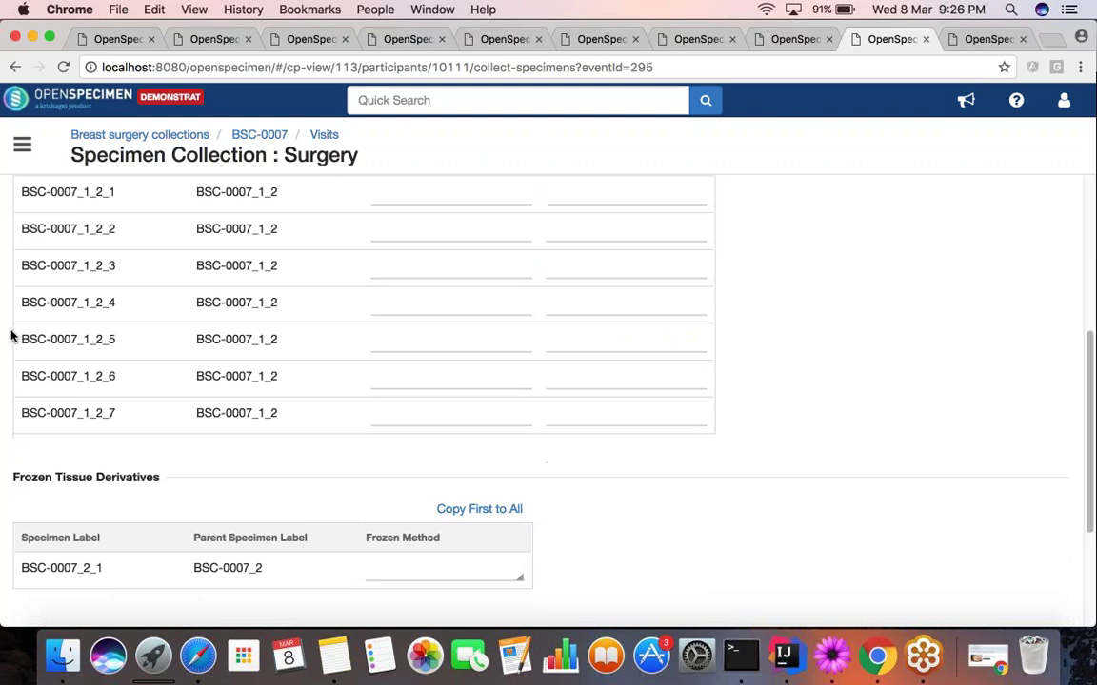
scroll(11, 335, "down", 1)
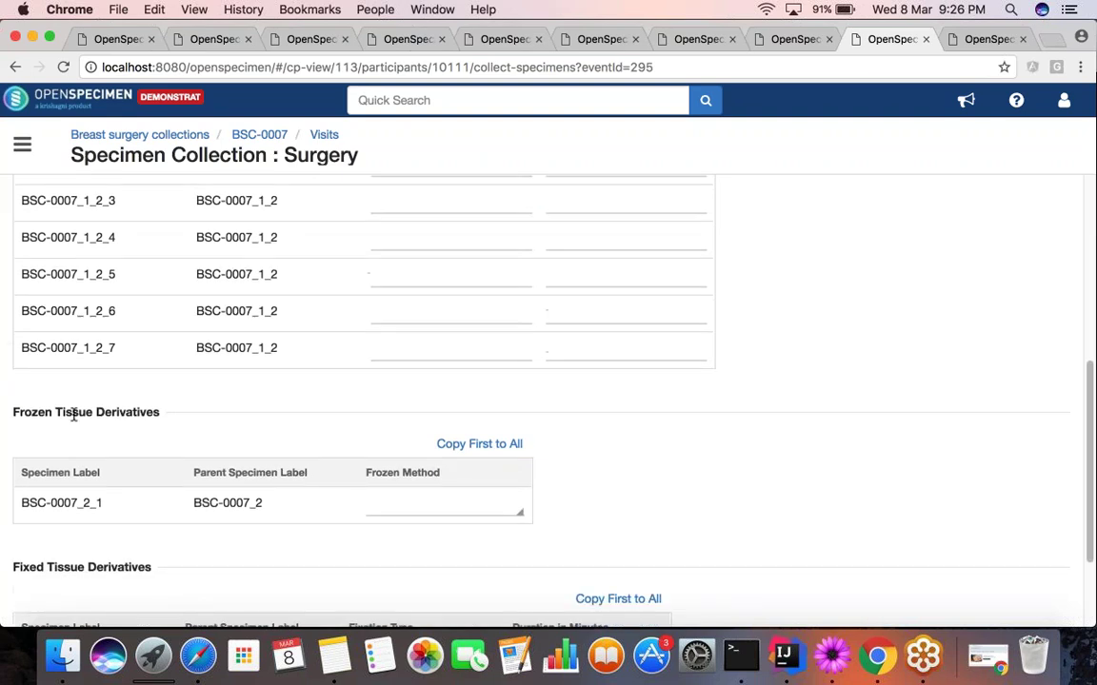
scroll(74, 415, "down", 1)
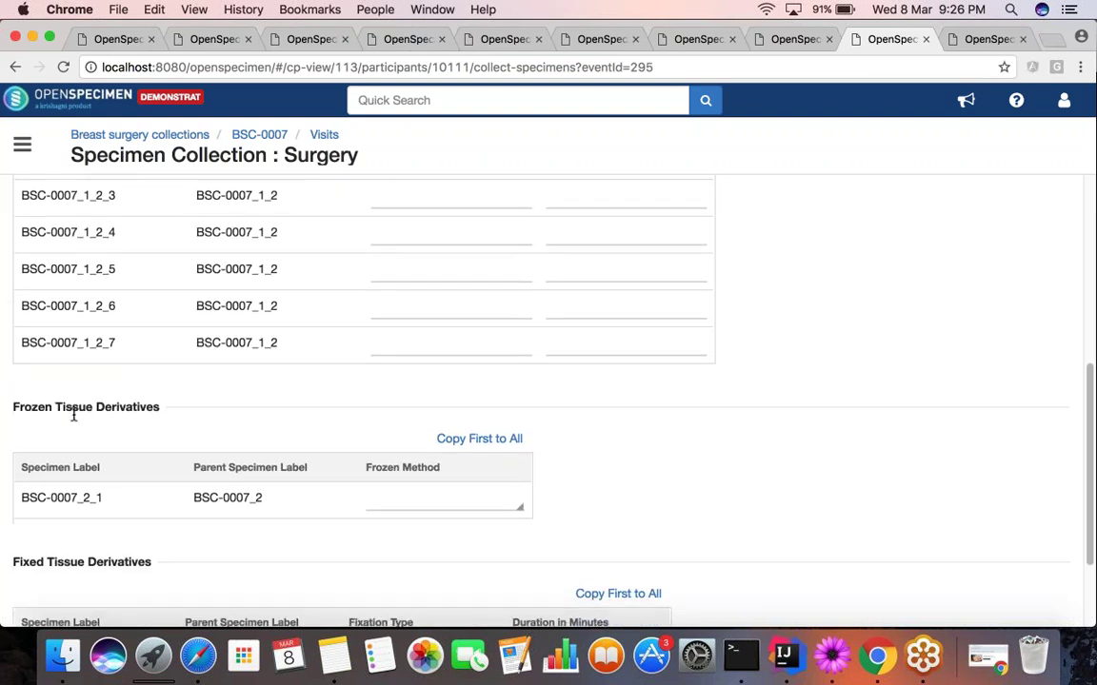
scroll(74, 415, "down", 5)
scroll(51, 433, "up", 5)
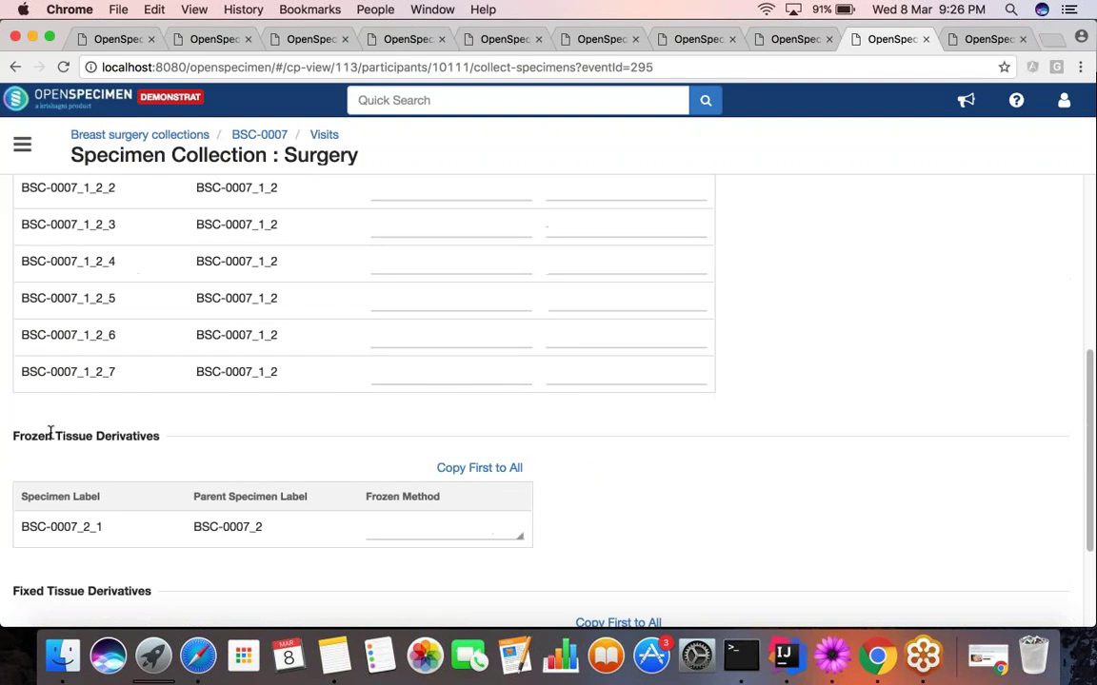
scroll(51, 433, "up", 4)
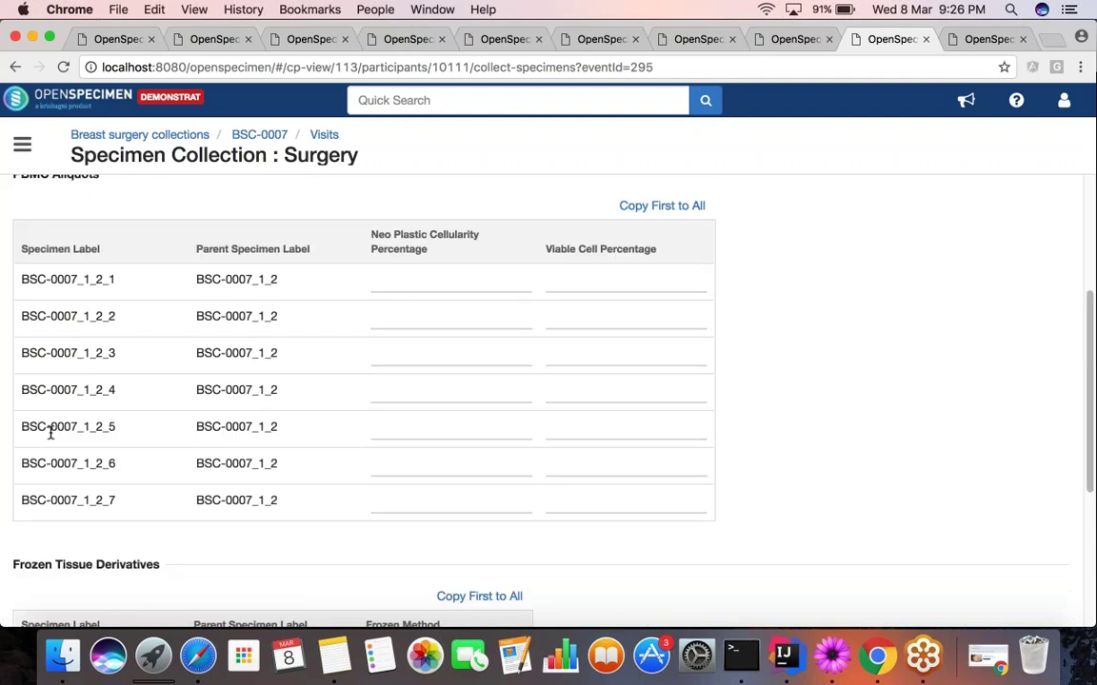
scroll(51, 433, "up", 3)
scroll(50, 433, "up", 5)
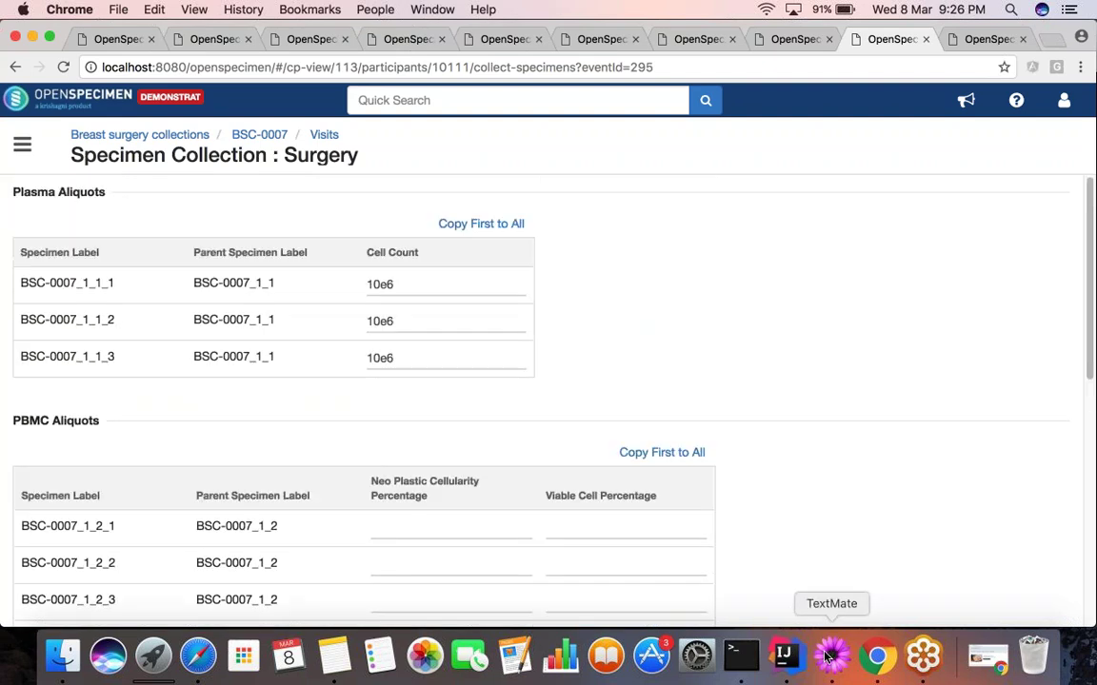
Step: Switch to demo_workflow.json in TextMate, fold the dictionary block, and highlight the specimenCollection name
left_click(829, 656)
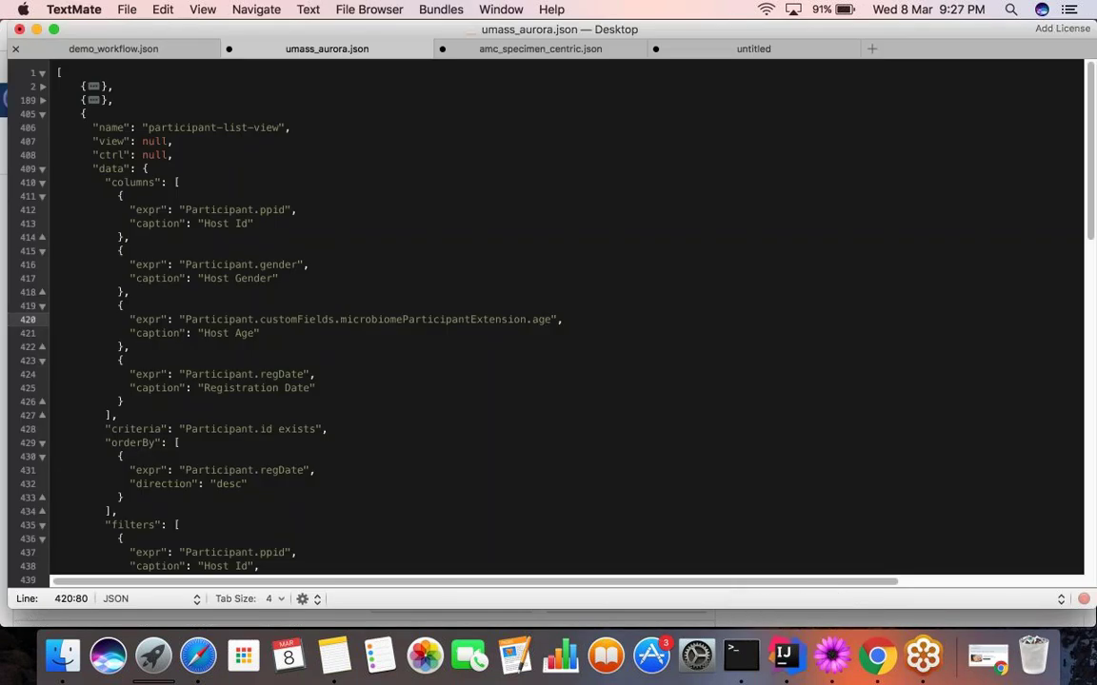
left_click(114, 49)
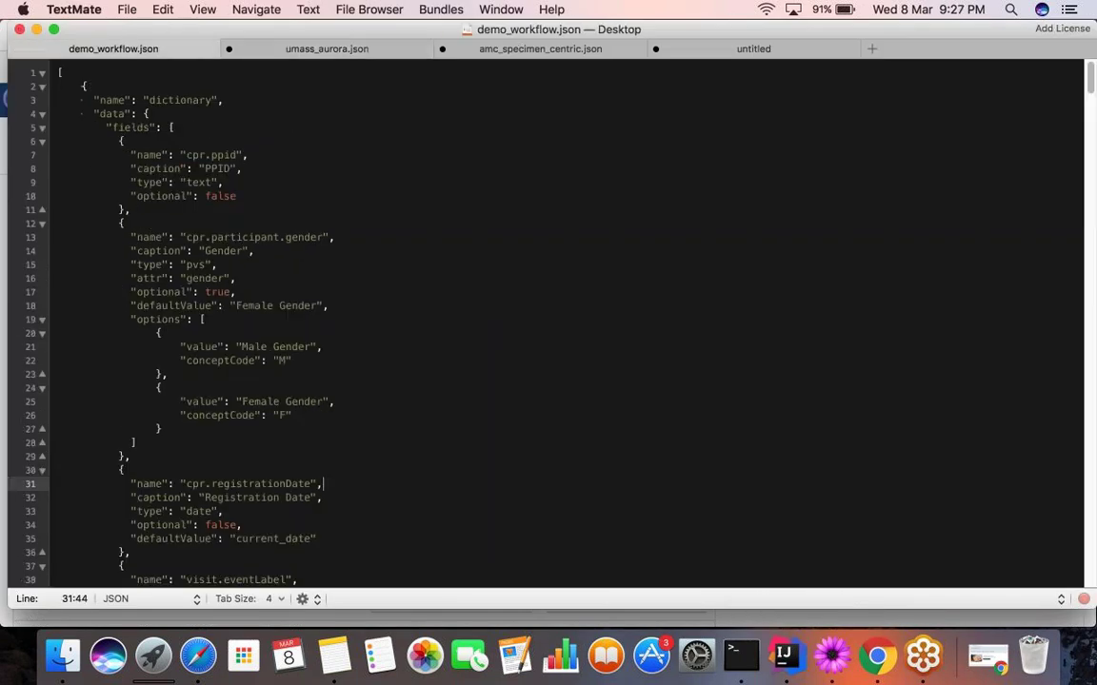
left_click(42, 87)
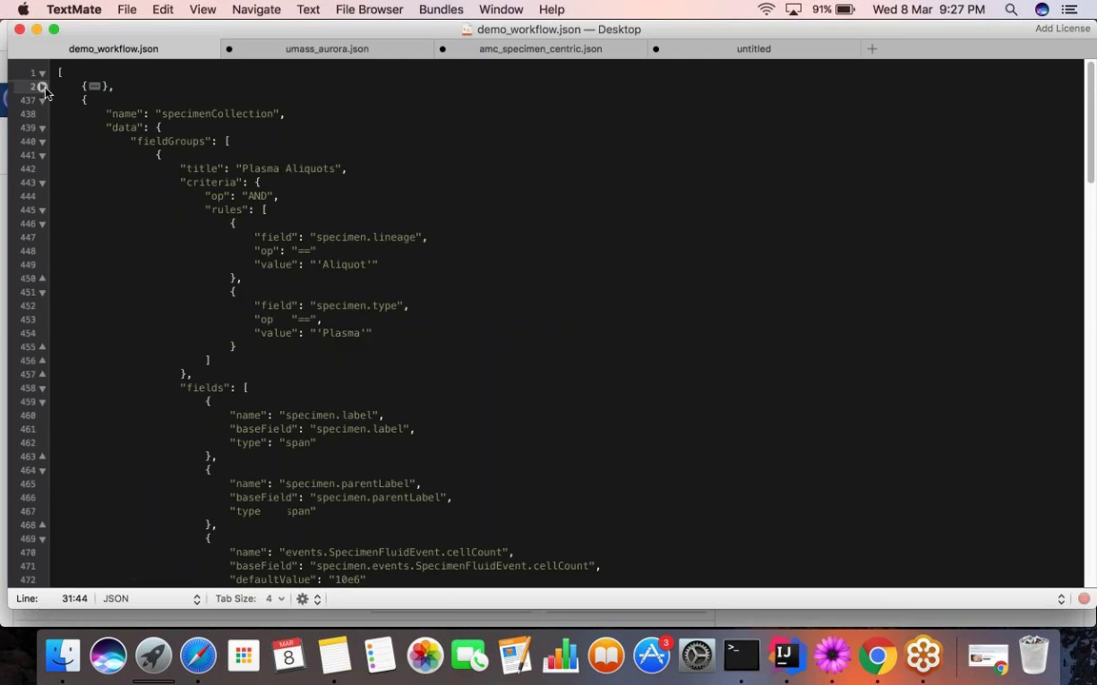
left_click(203, 113)
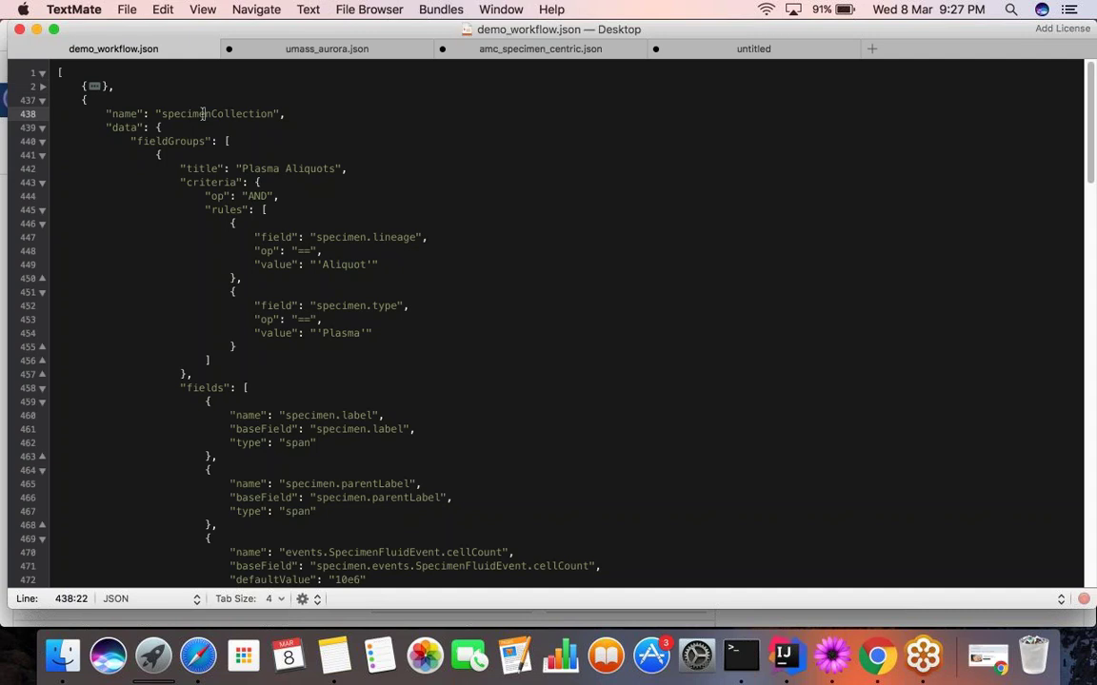
double_click(203, 113)
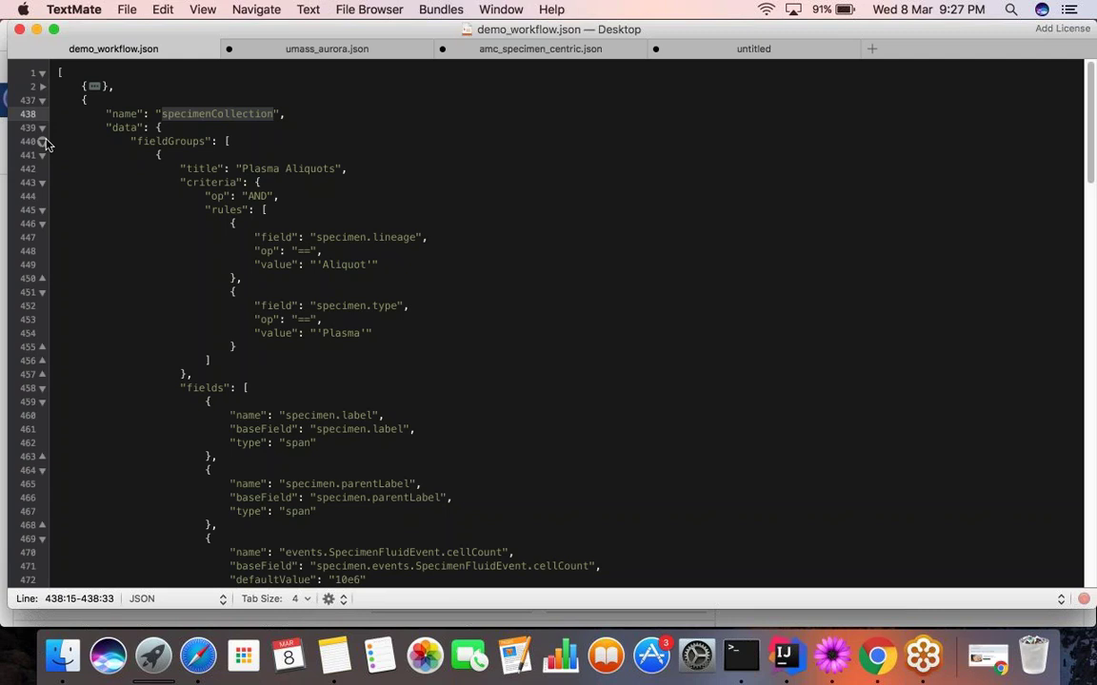
Step: Fold the Plasma Aliquots, PBMC Aliquots and Frozen Tissue Derivatives groups inside the specimenCollection fieldGroups array
left_click(42, 141)
left_click(42, 142)
left_click(40, 155)
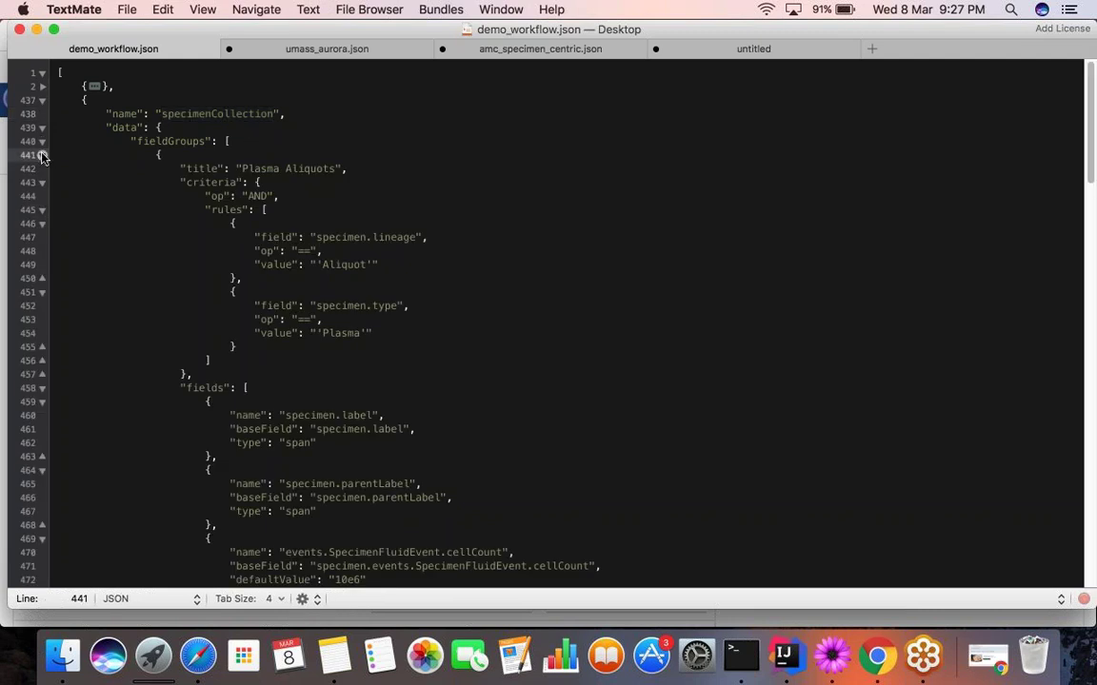
left_click(41, 156)
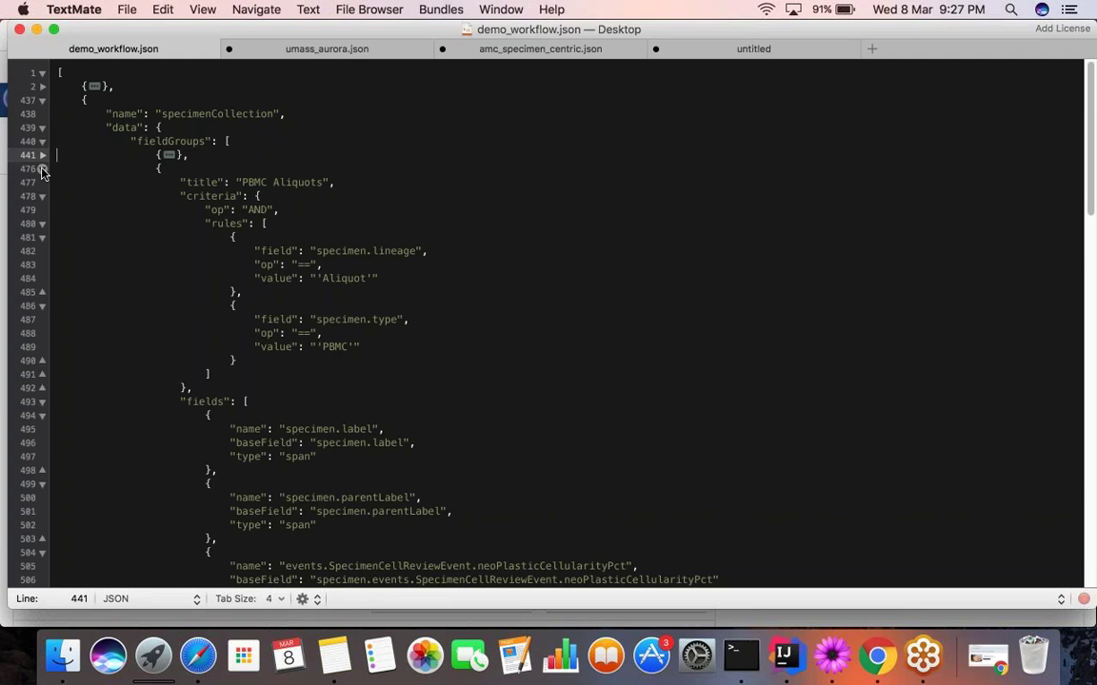
left_click(41, 169)
left_click(41, 181)
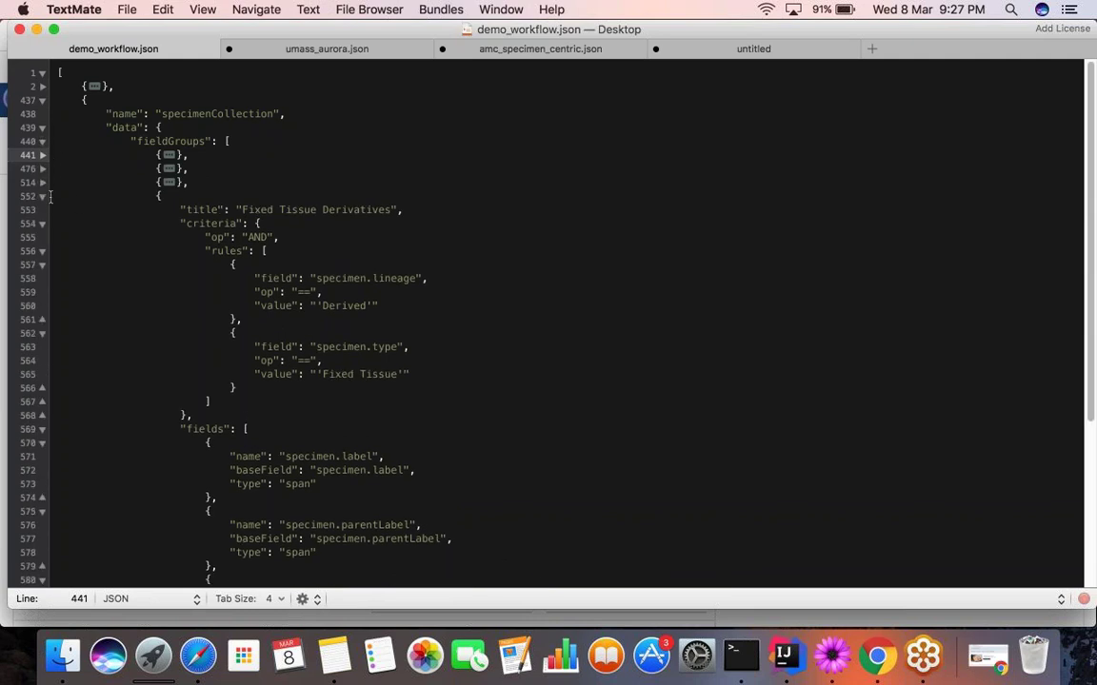
left_click(41, 141)
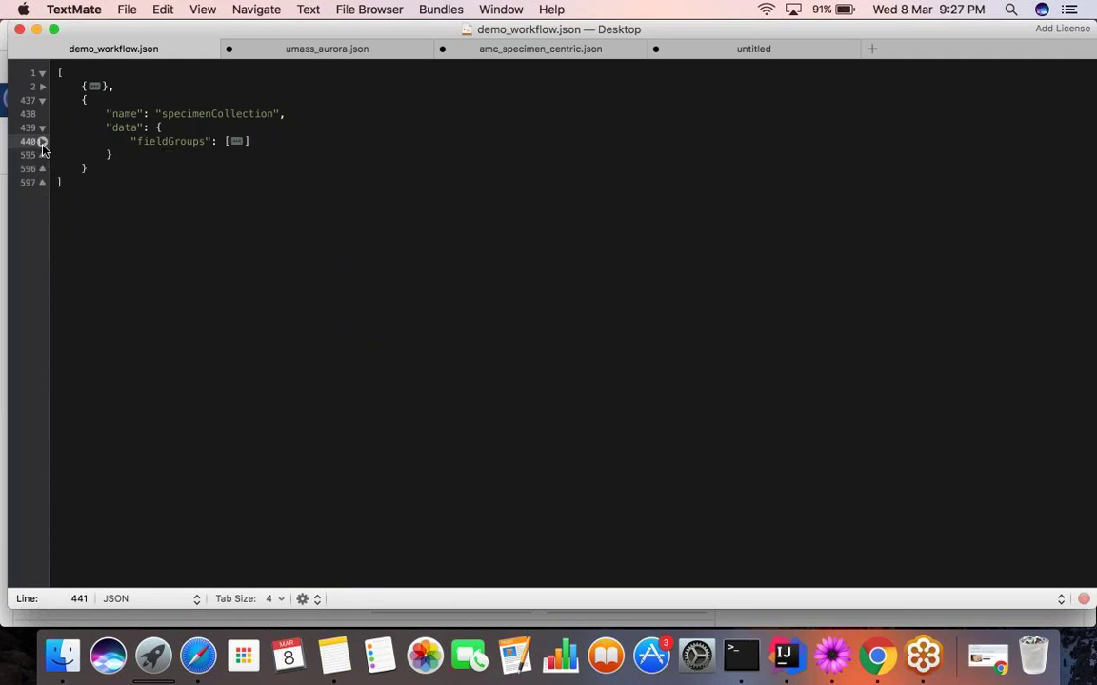
left_click(42, 142)
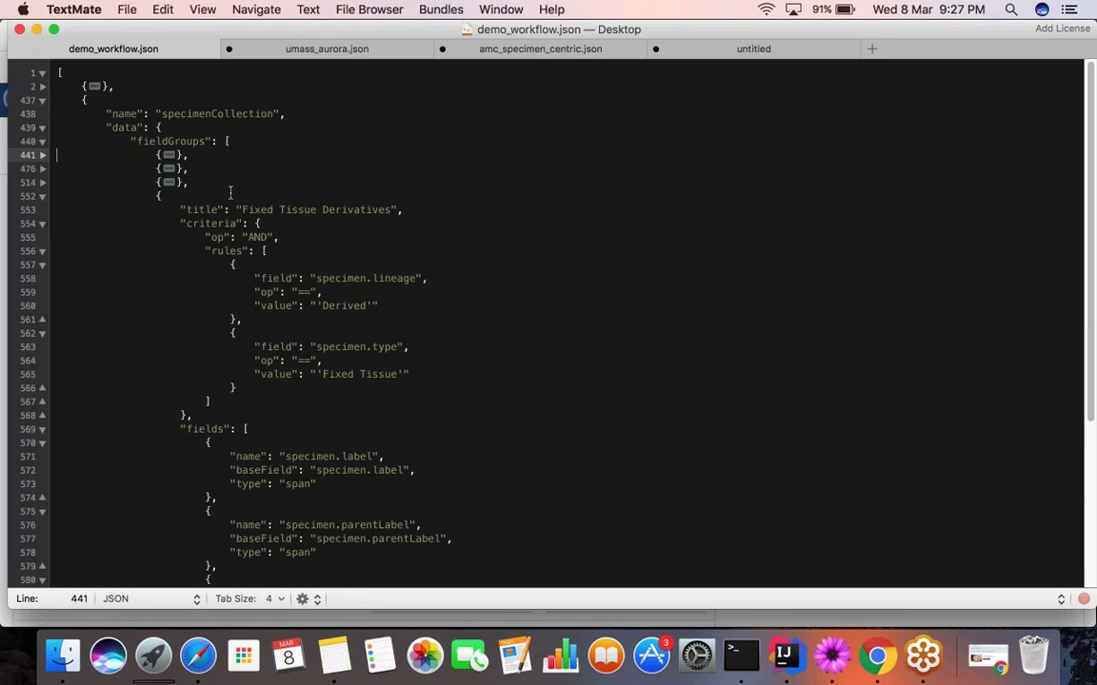
Step: Point out the individual field group entries and unfold the Plasma Aliquots group to show its criteria and fields
left_click(191, 158)
left_click(199, 180)
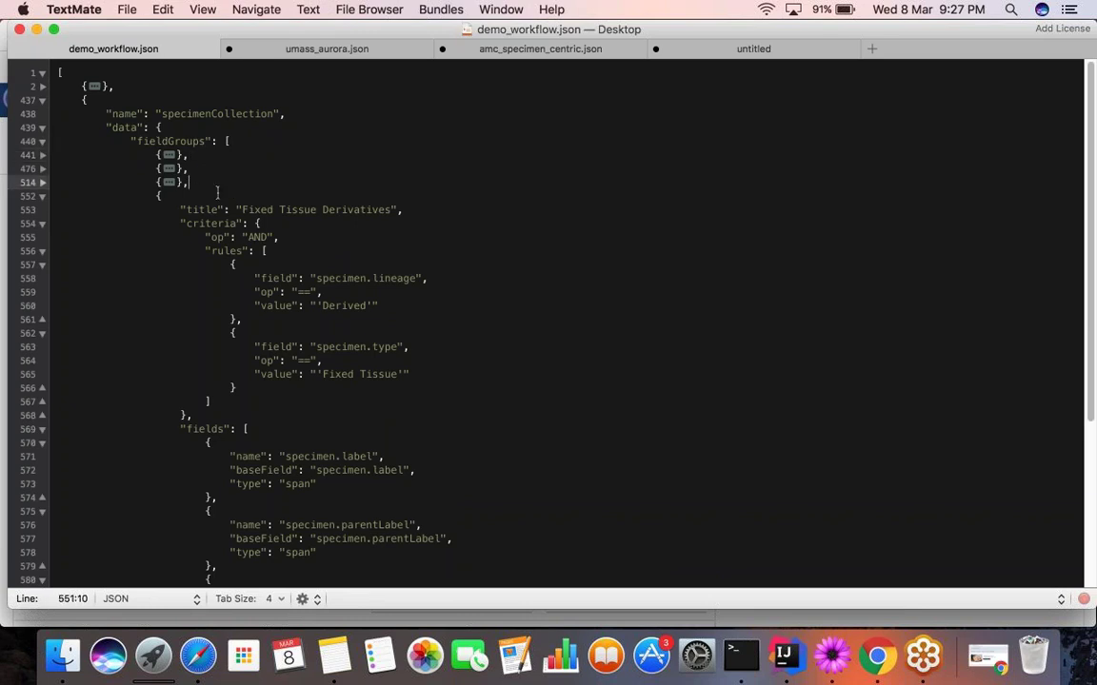
left_click(217, 193)
left_click(42, 155)
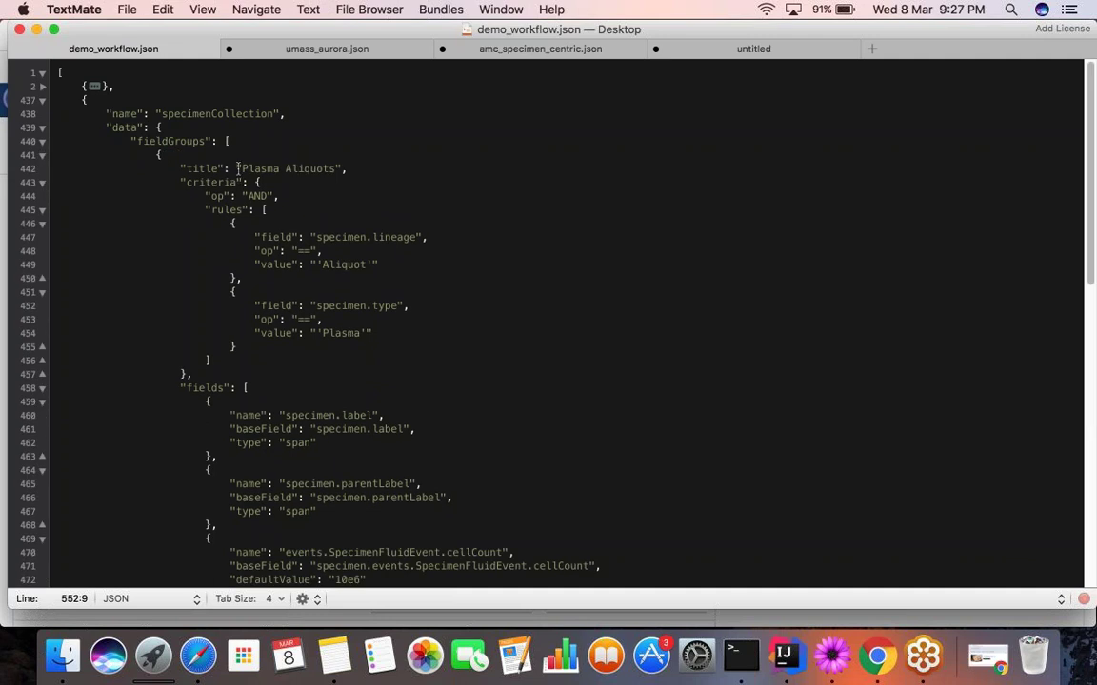
Step: Highlight the Plasma Aliquots title in the JSON and match it with the same heading on the Specimen Collection page in Chrome
left_click(179, 168)
left_click_drag(180, 168, 348, 169)
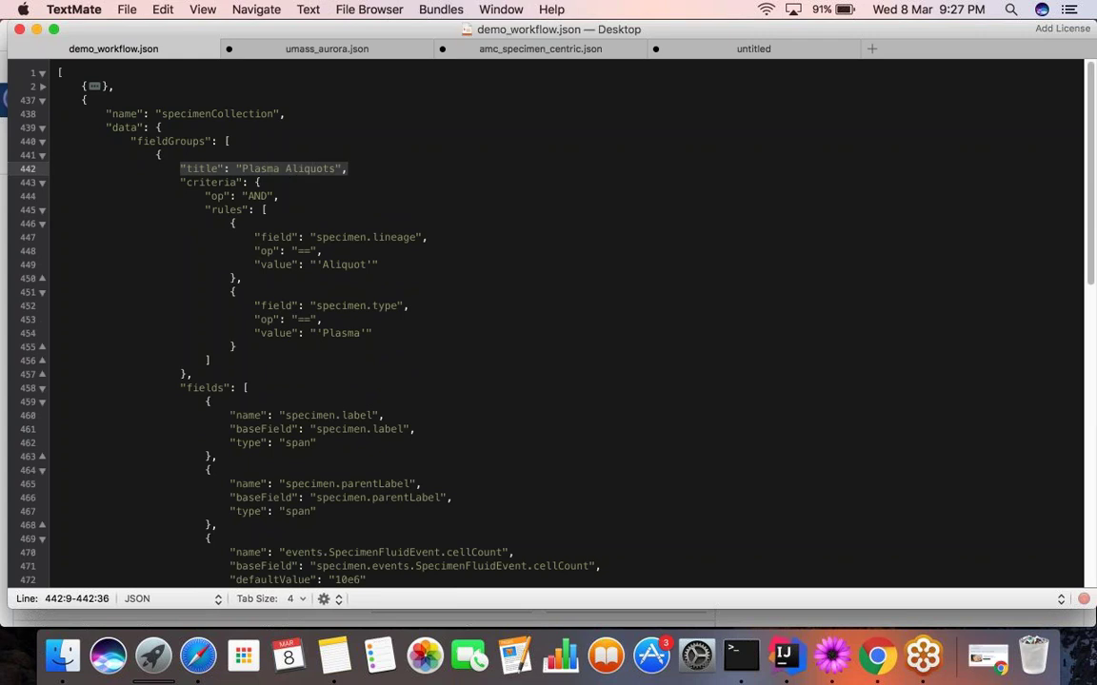
key("super+Tab")
left_click_drag(13, 192, 119, 189)
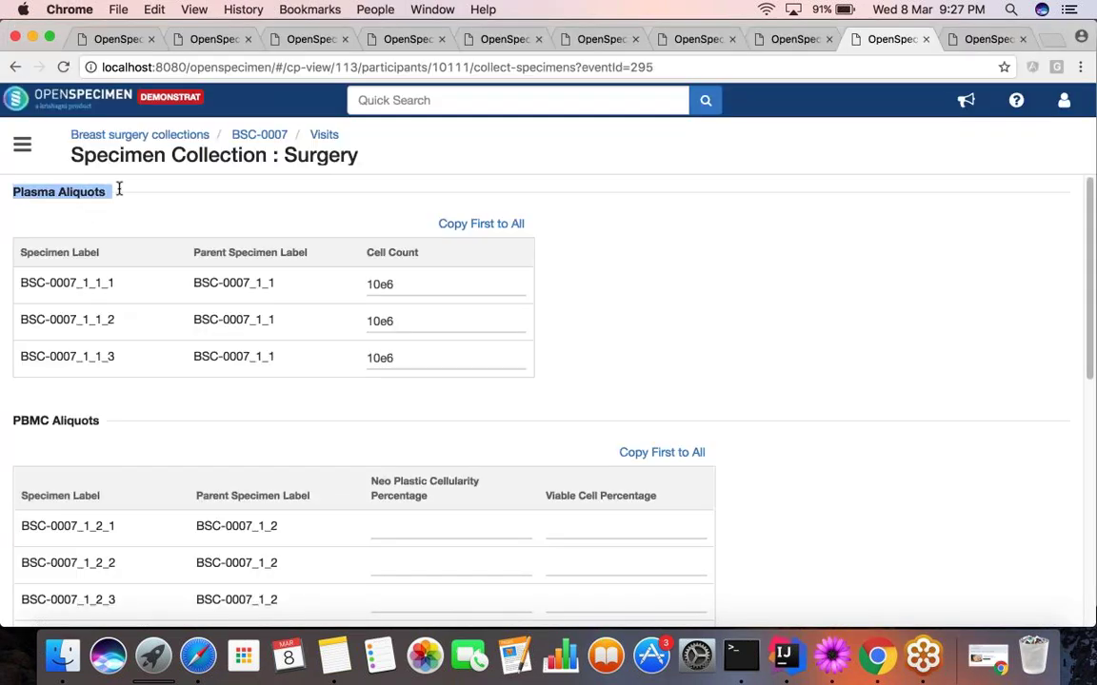
key("super+Tab")
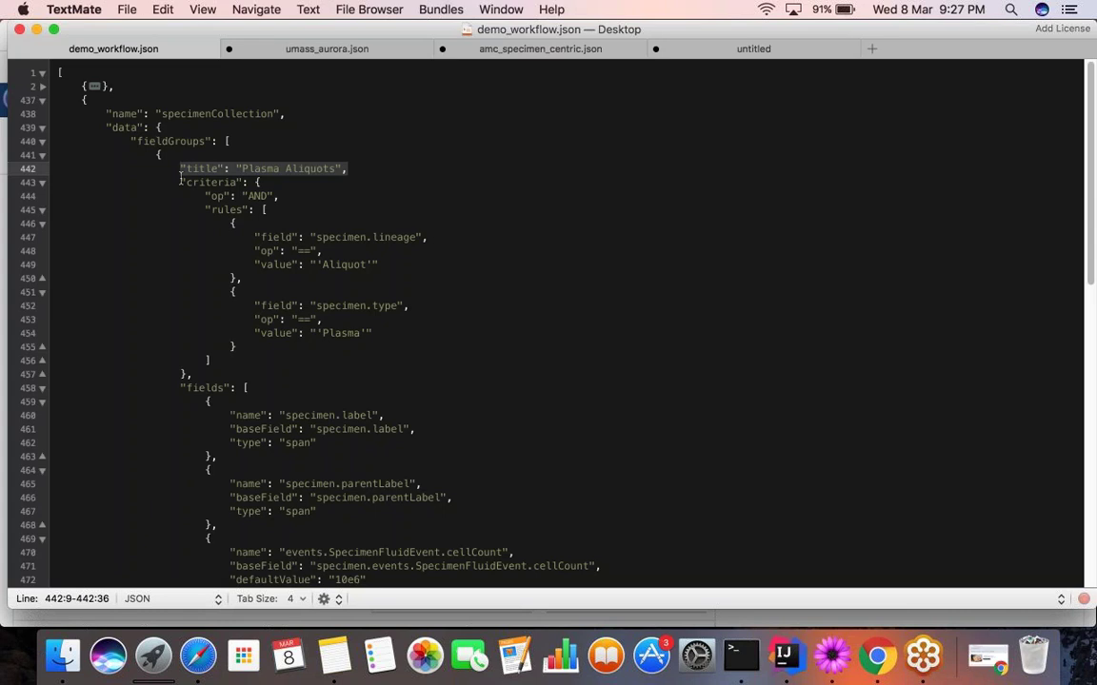
Step: Highlight the Plasma Aliquots criteria and fields blocks in TextMate, then point out the Cell Count column heading in Chrome
left_click_drag(181, 177, 314, 369)
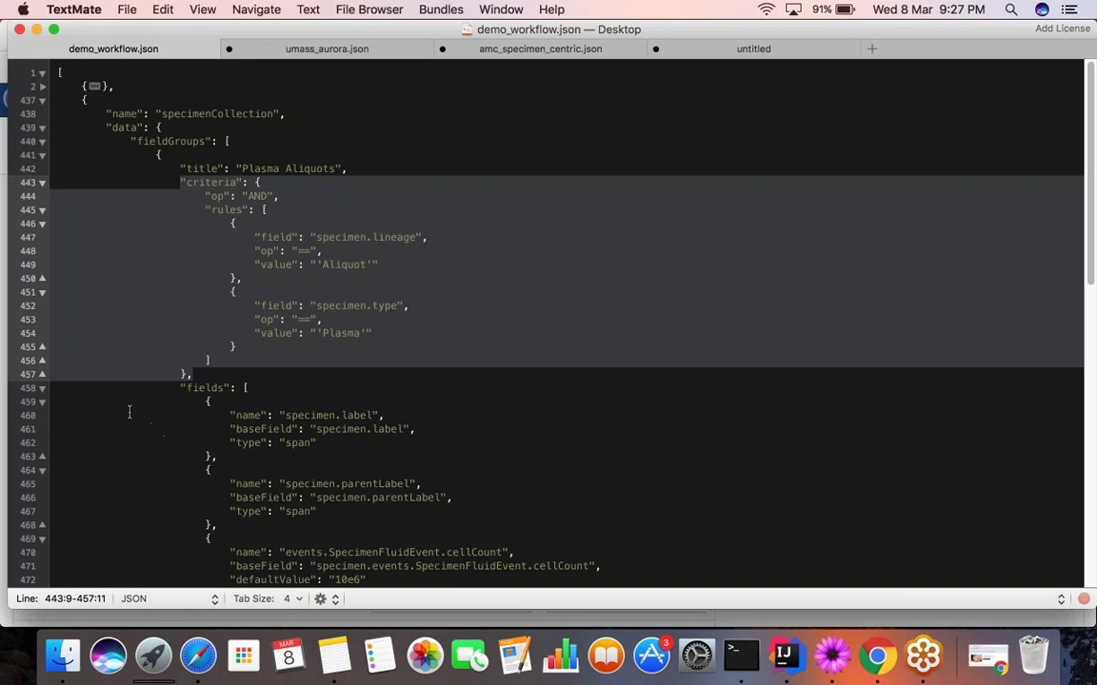
left_click(68, 388)
left_click_drag(98, 419, 95, 539)
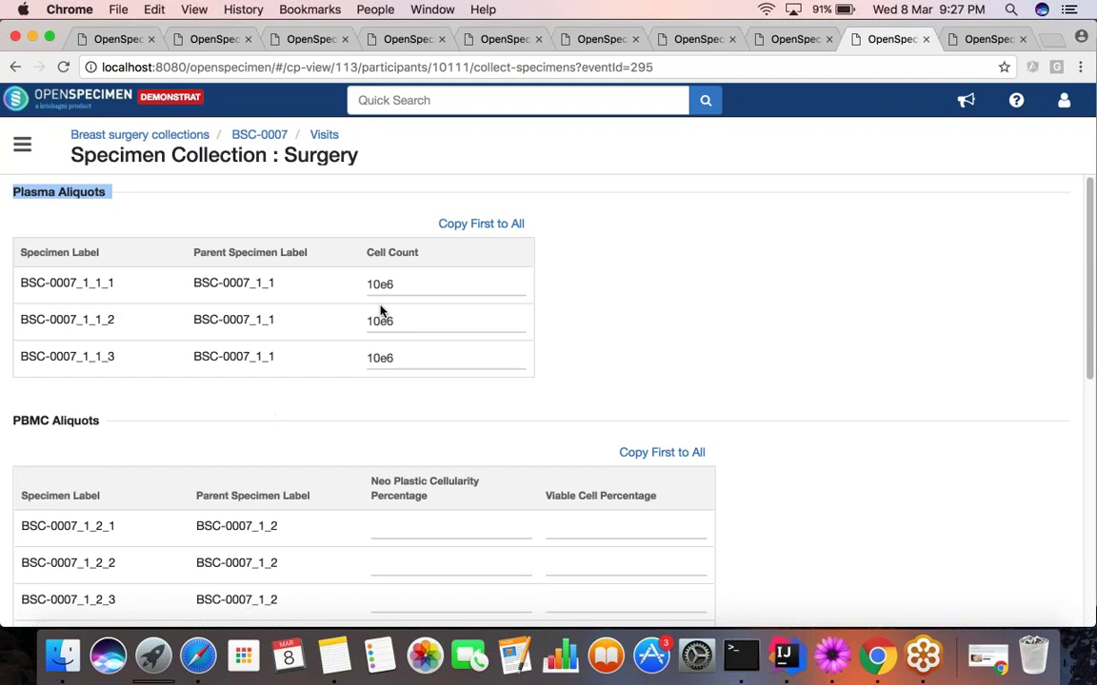
left_click_drag(367, 252, 451, 254)
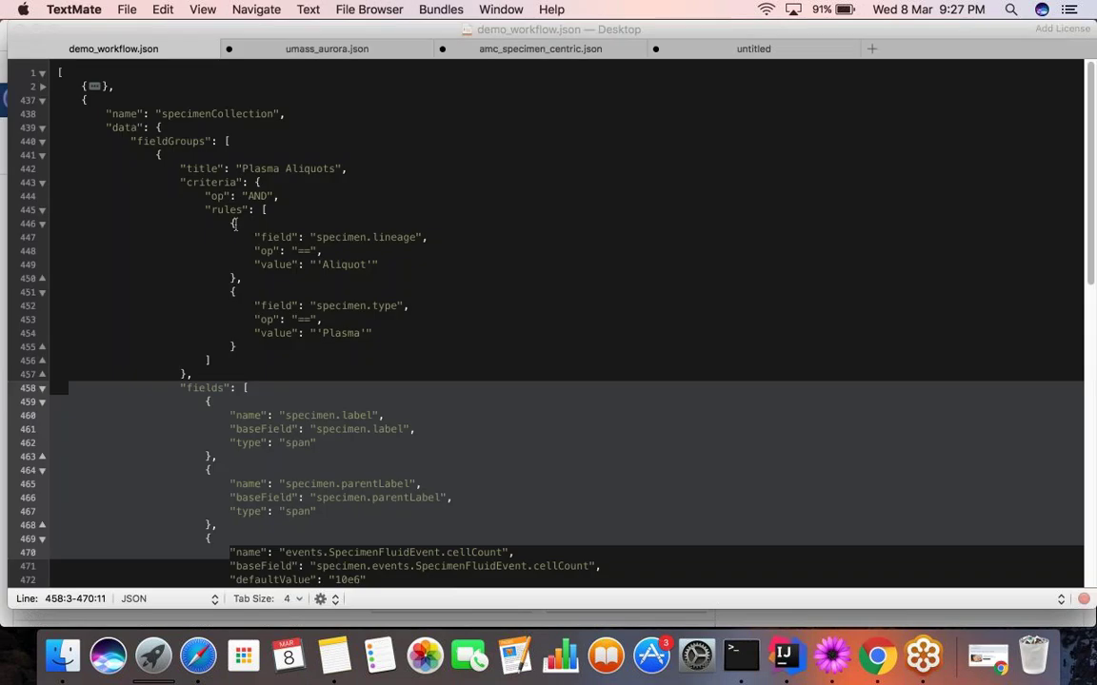
Step: Return to demo_workflow.json in TextMate and highlight the cellCount base field and the Plasma criteria value in the Plasma Aliquots group
left_click(213, 221)
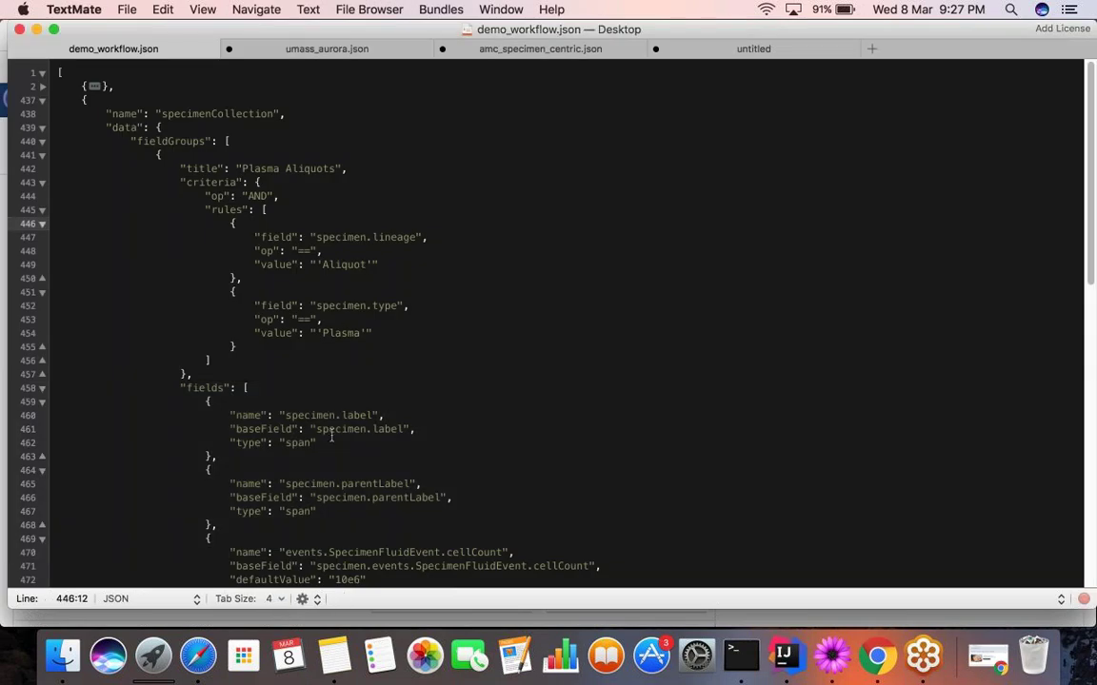
scroll(331, 435, "down", 1)
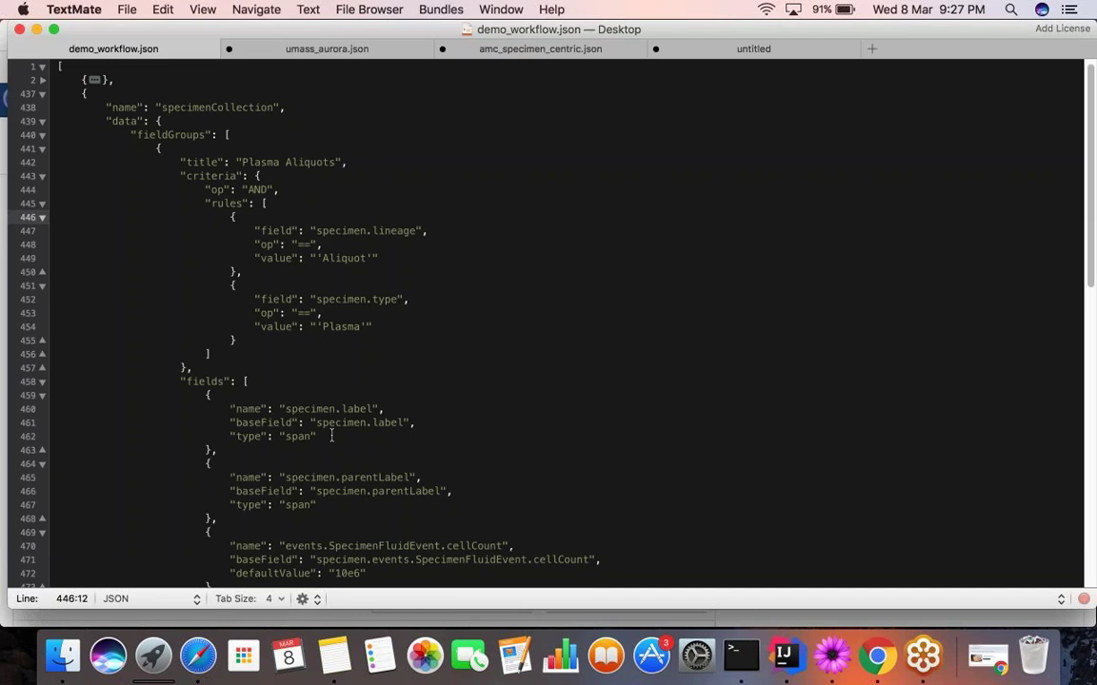
scroll(331, 435, "down", 2)
scroll(331, 435, "down", 1)
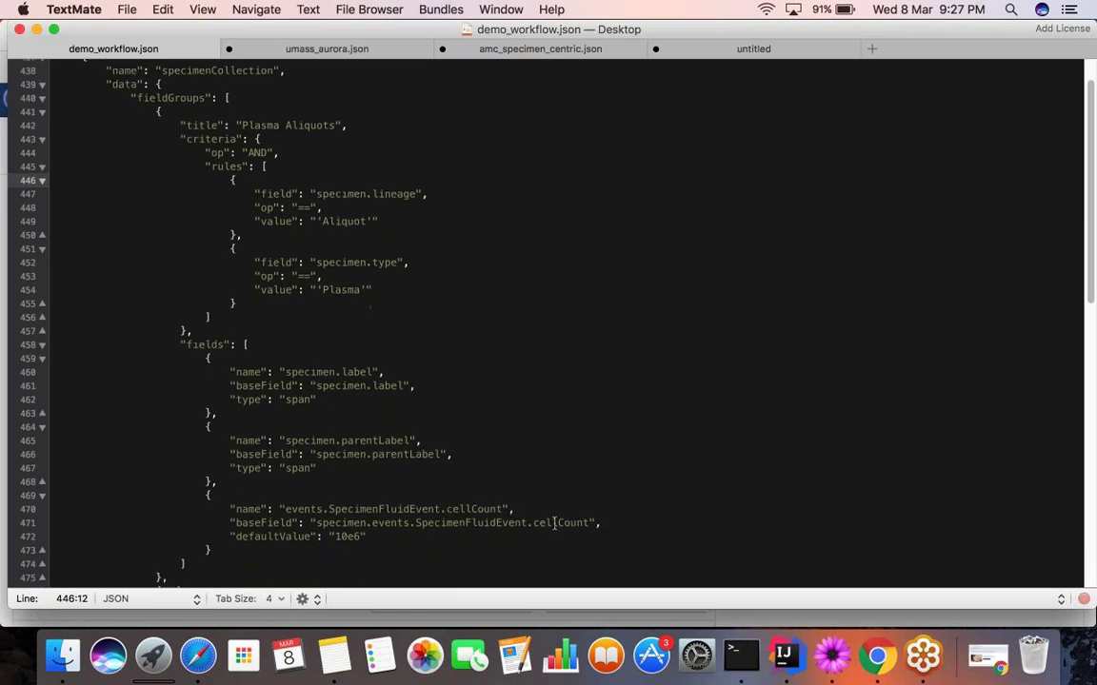
double_click(554, 523)
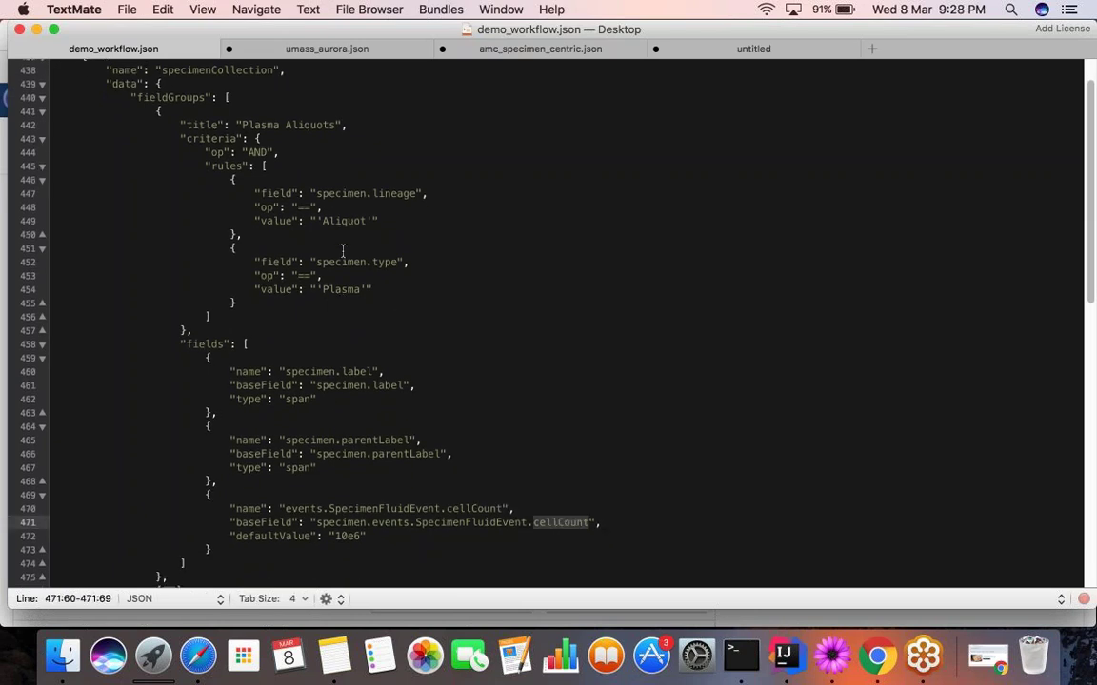
left_click(346, 289)
double_click(345, 290)
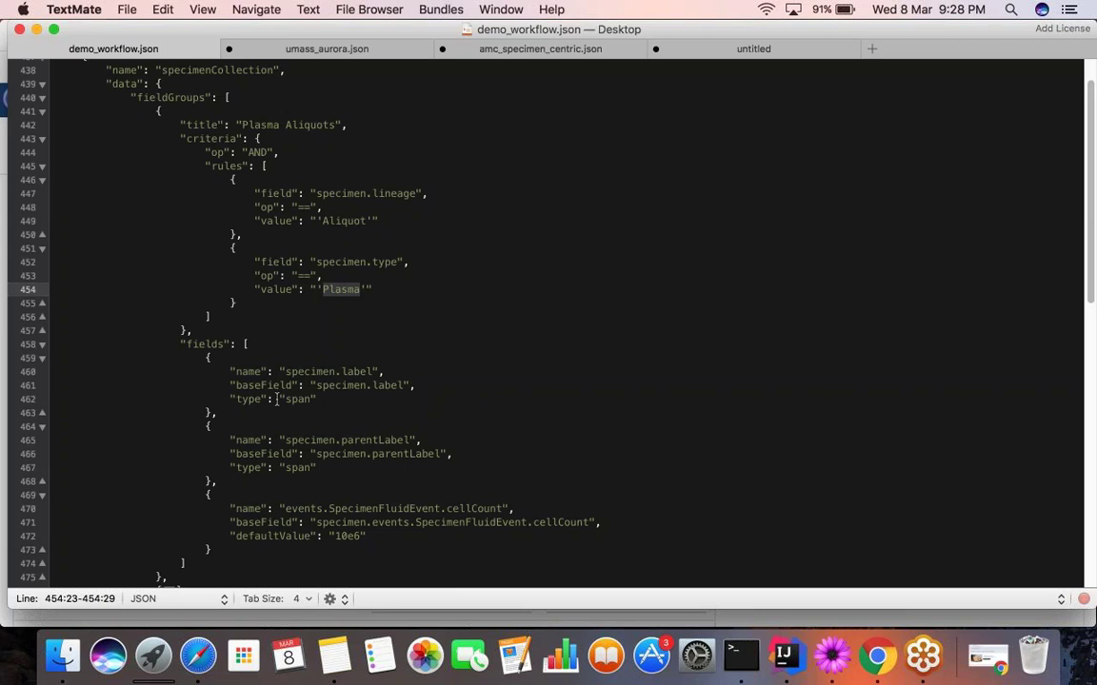
Step: Review the Plasma Aliquots group again, highlighting its title and pointing out its specimen.lineage rule
scroll(277, 398, "down", 1)
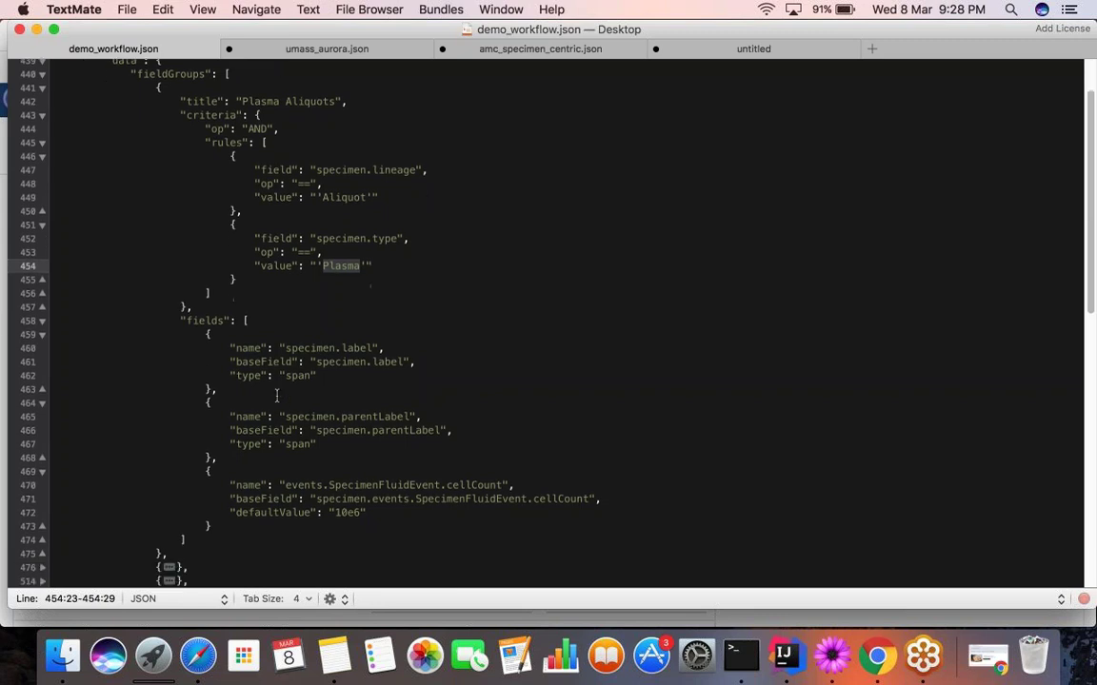
scroll(277, 396, "up", 1)
scroll(277, 396, "up", 1)
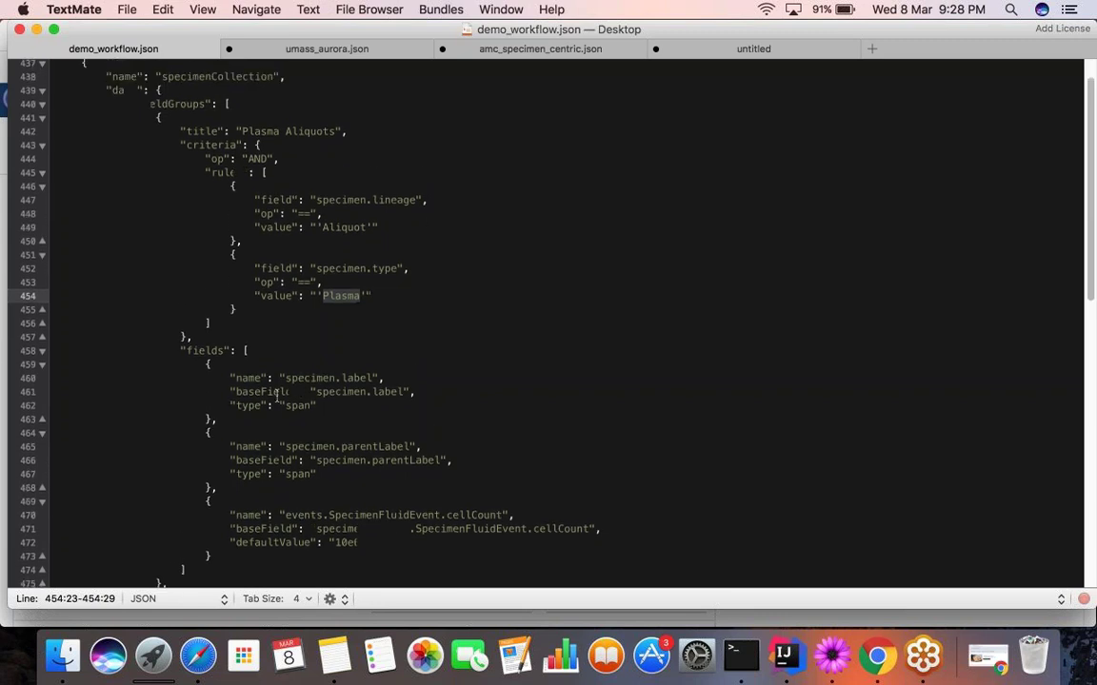
scroll(277, 398, "up", 1)
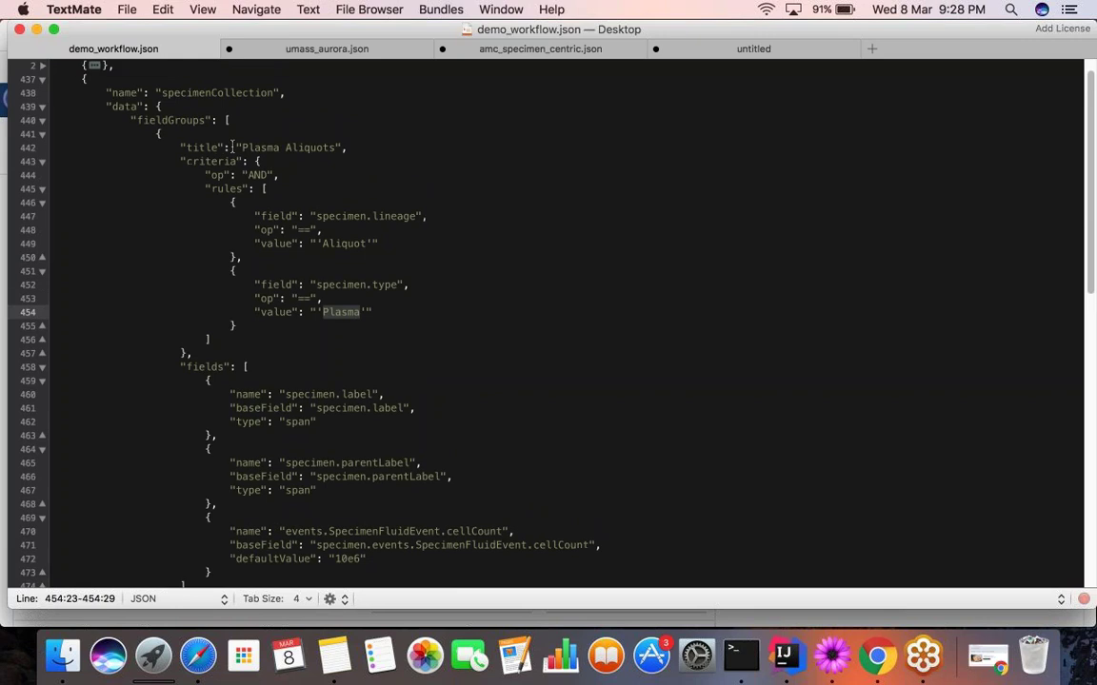
left_click_drag(234, 148, 349, 149)
left_click(344, 234)
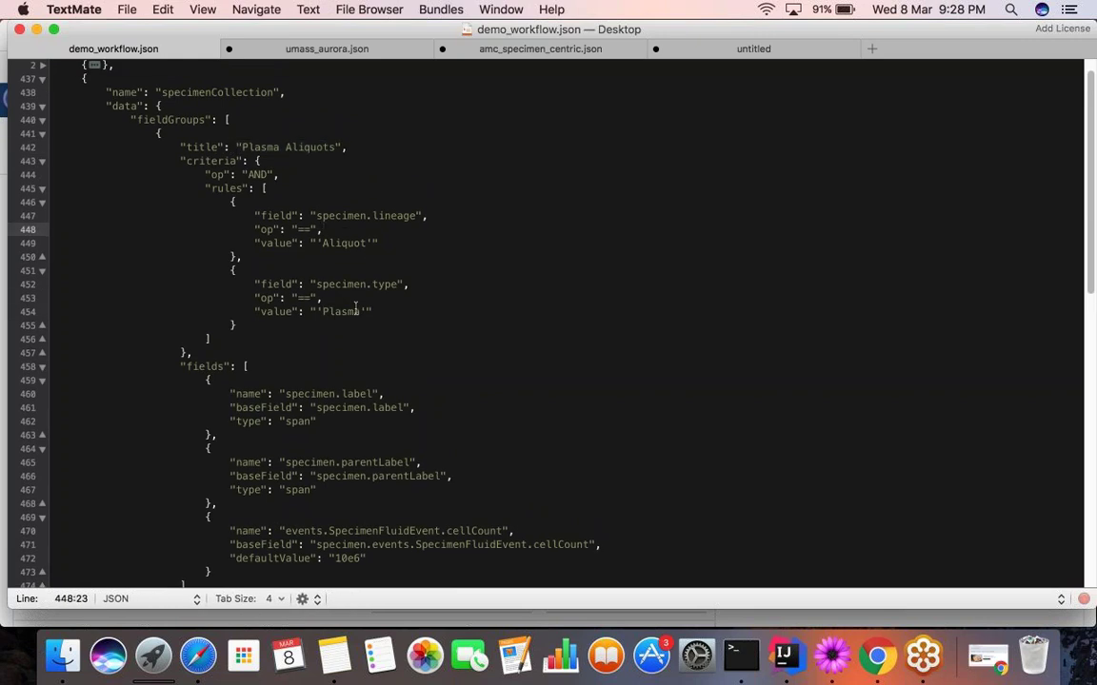
Step: Unfold the PBMC Aliquots group after the Plasma Aliquots fields and highlight its title value
scroll(357, 307, "down", 3)
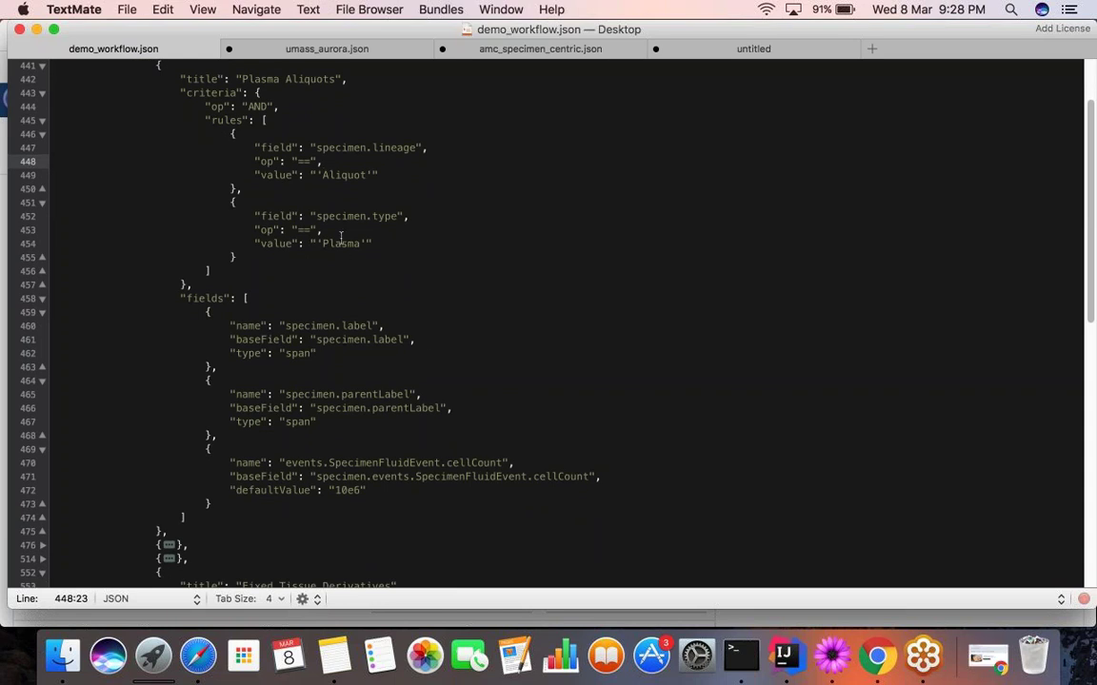
scroll(340, 237, "down", 1)
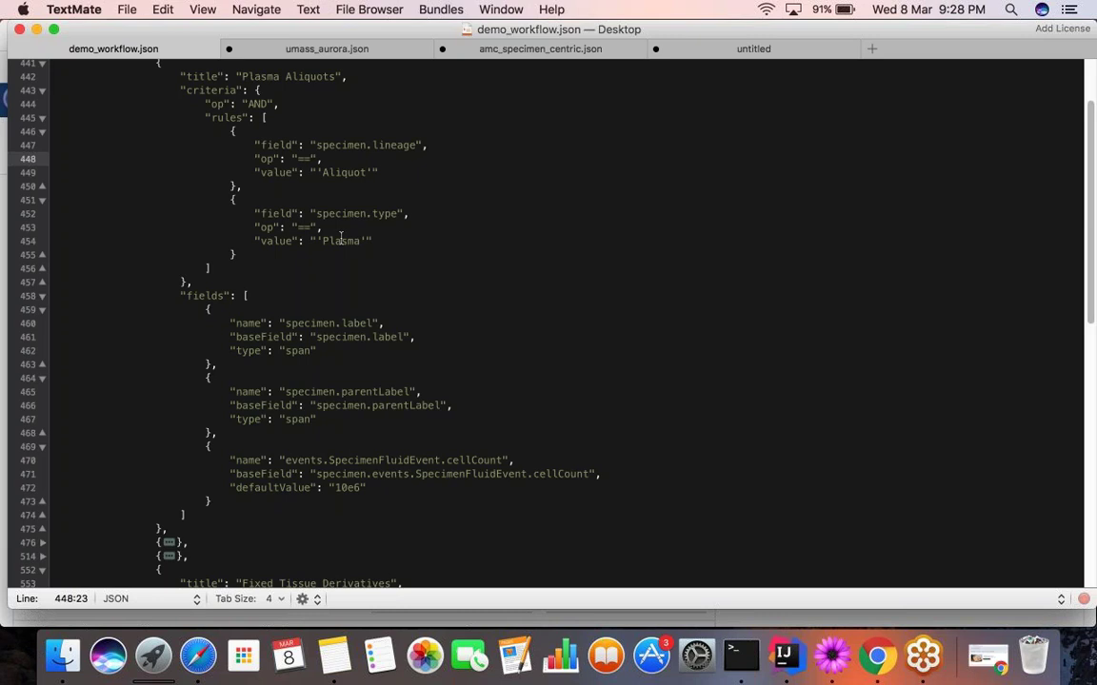
scroll(340, 237, "down", 2)
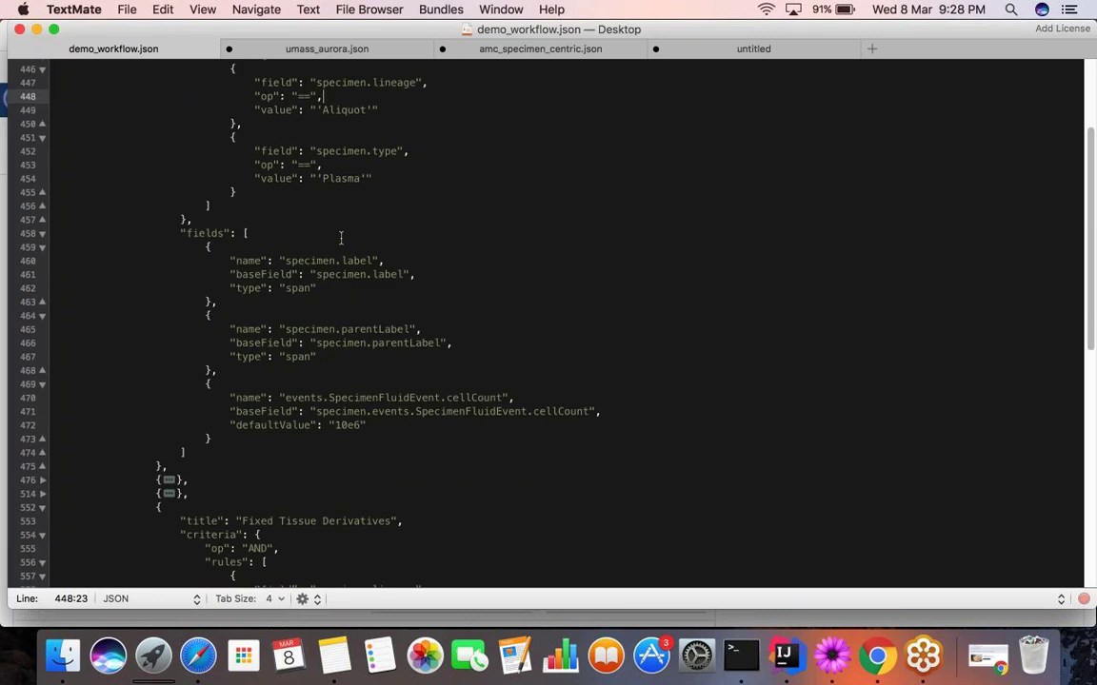
left_click(42, 480)
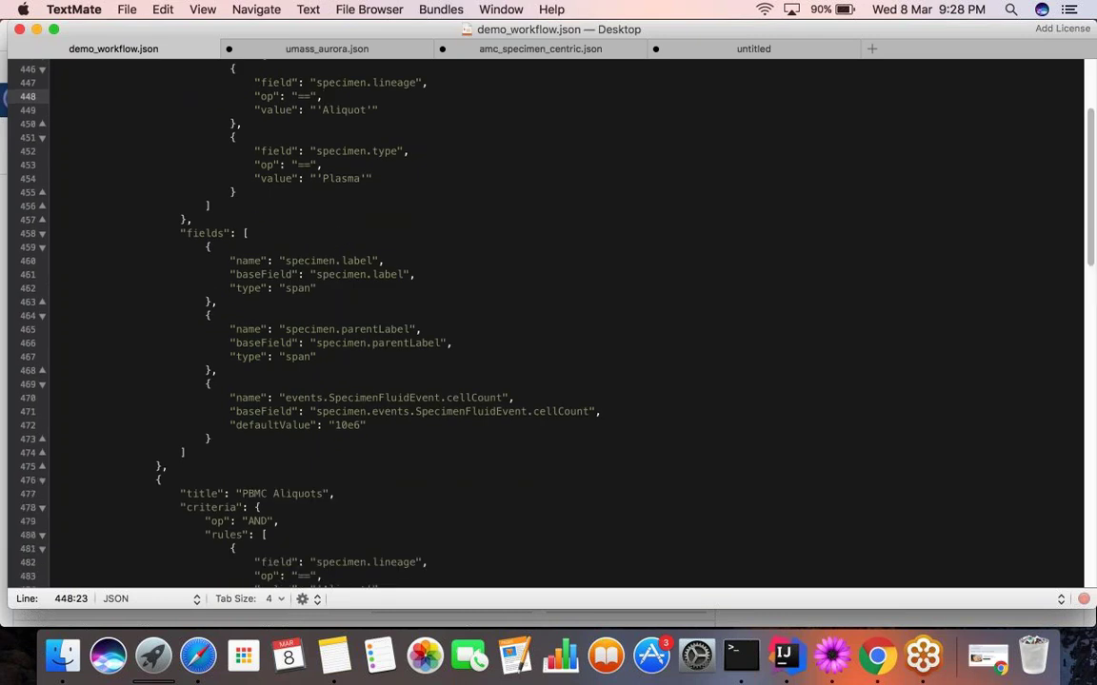
scroll(543, 324, "down", 1)
scroll(227, 384, "down", 4)
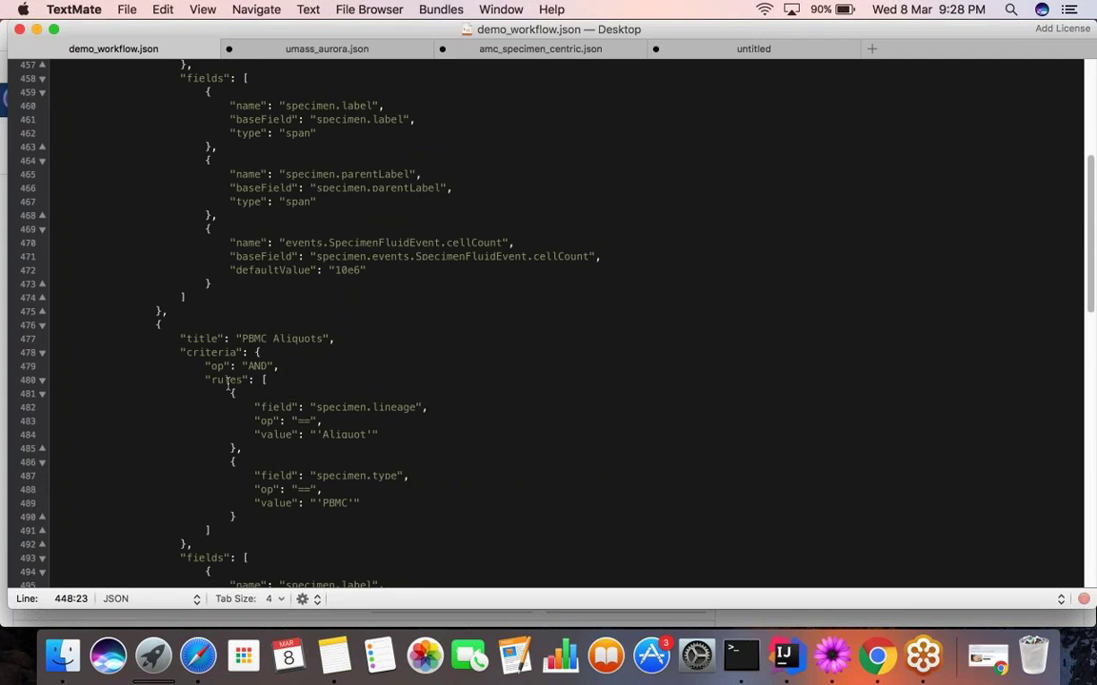
left_click(237, 338)
left_click_drag(237, 338, 334, 337)
Step: Point out the Aliquot lineage value and the PBMC type value in the PBMC Aliquots criteria rules
scroll(327, 328, "down", 3)
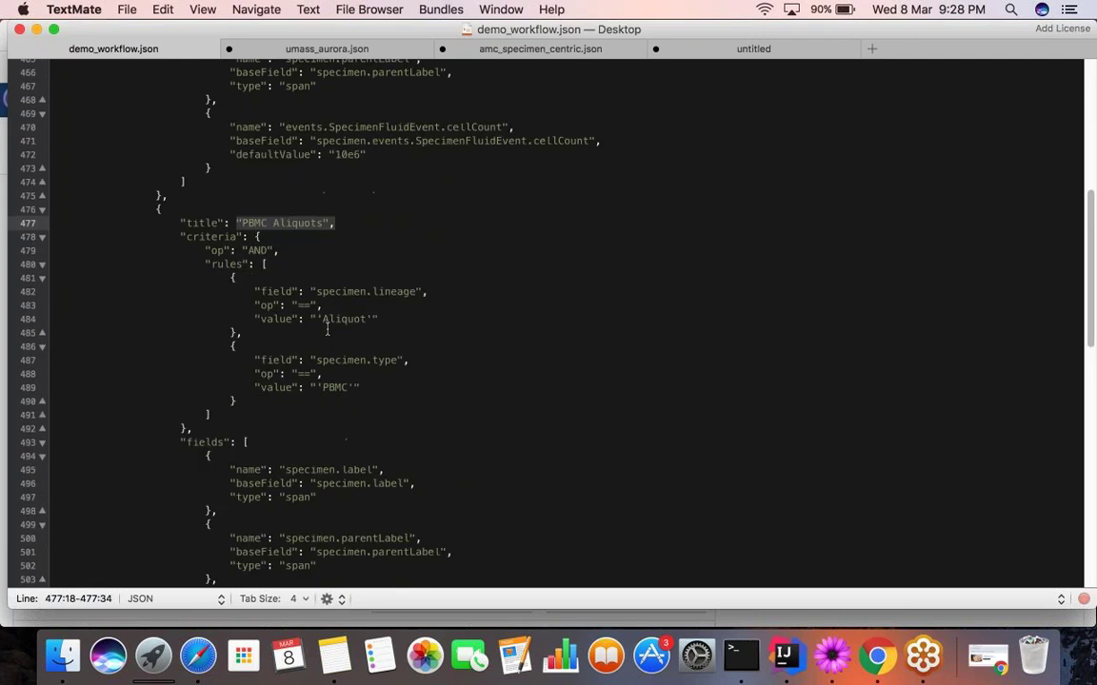
scroll(354, 310, "down", 1)
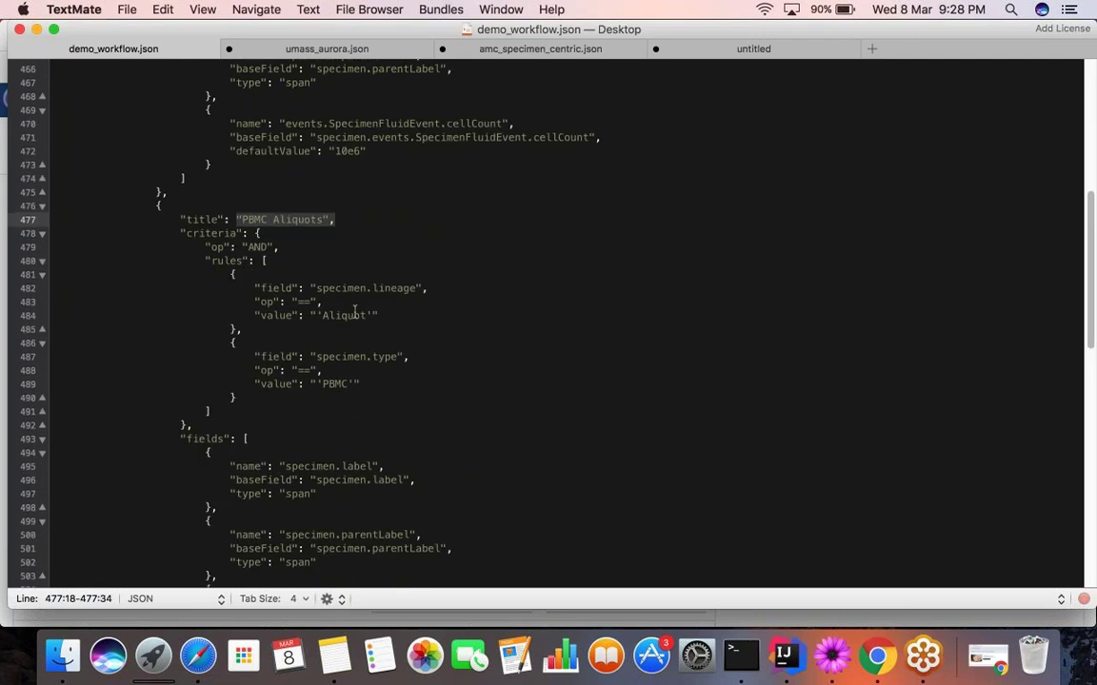
left_click(354, 314)
double_click(352, 314)
left_click(339, 383)
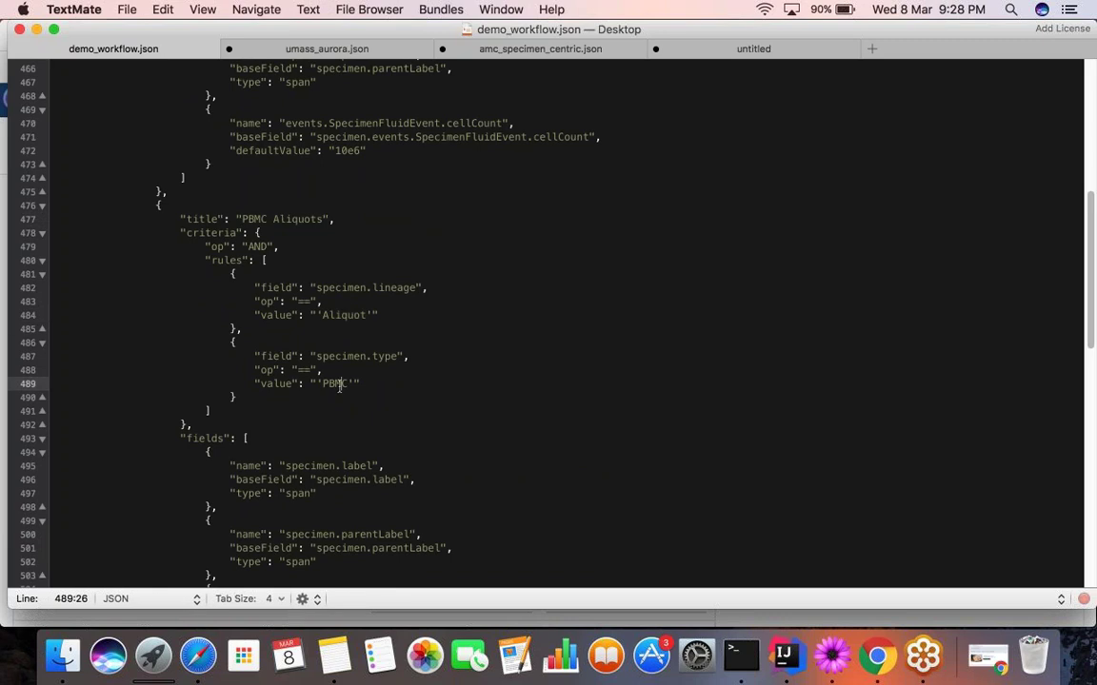
Step: Point out the neoPlasticCellularityPct and viableCellPct base fields in the PBMC Aliquots fields array
scroll(340, 386, "down", 2)
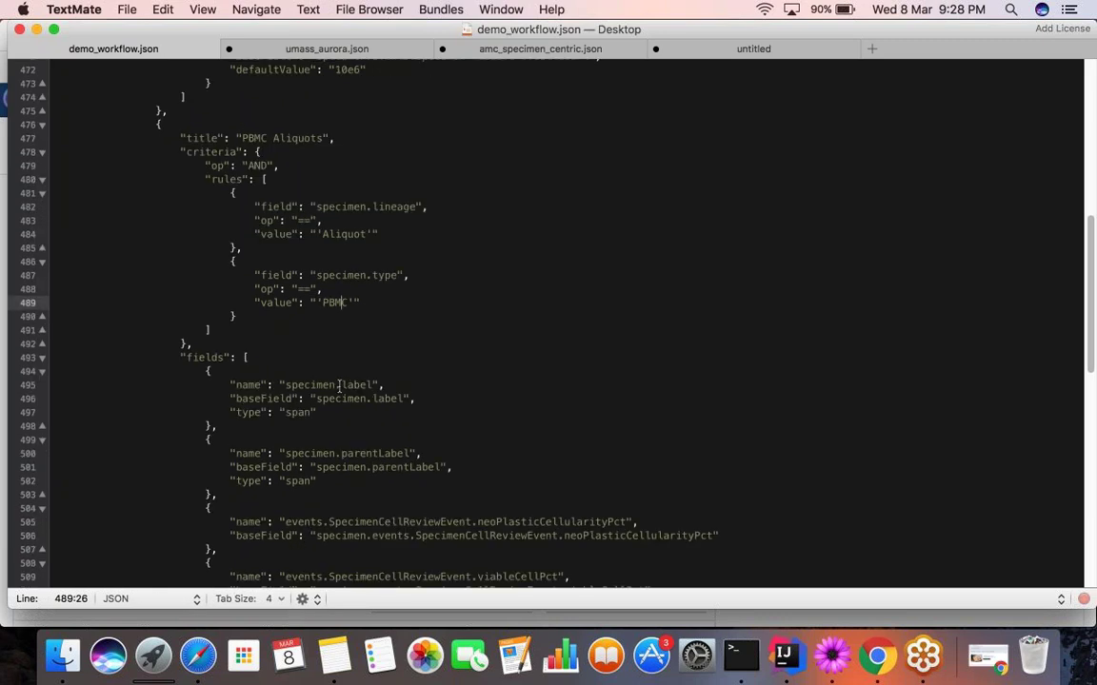
scroll(340, 385, "down", 1)
scroll(340, 386, "down", 3)
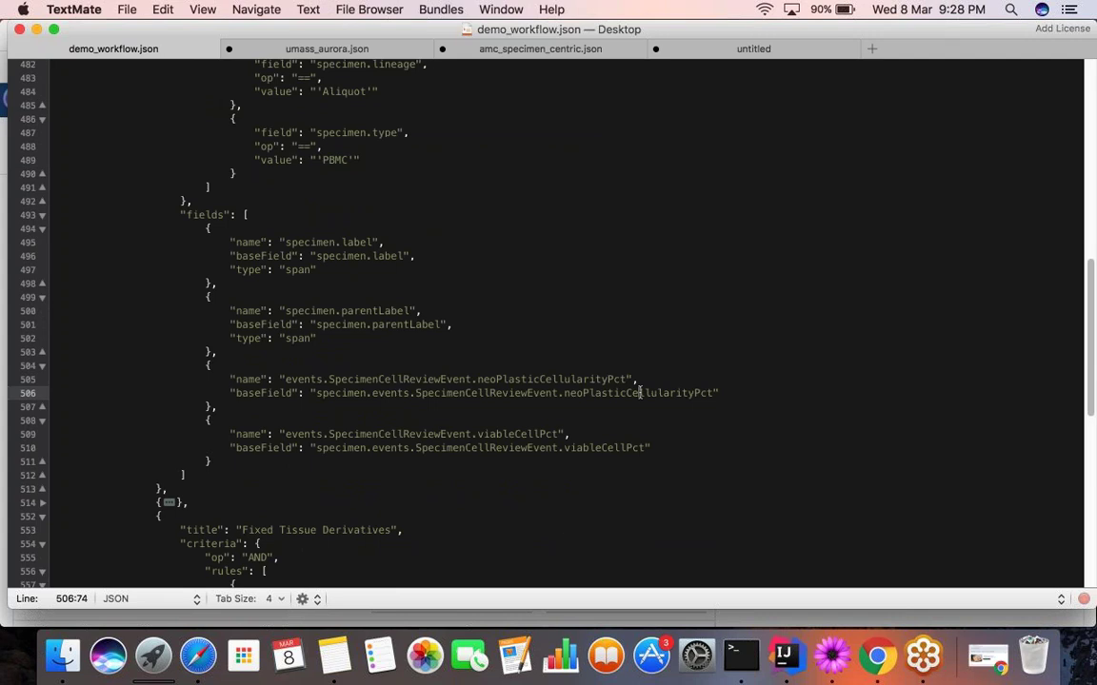
double_click(639, 393)
left_click(587, 449)
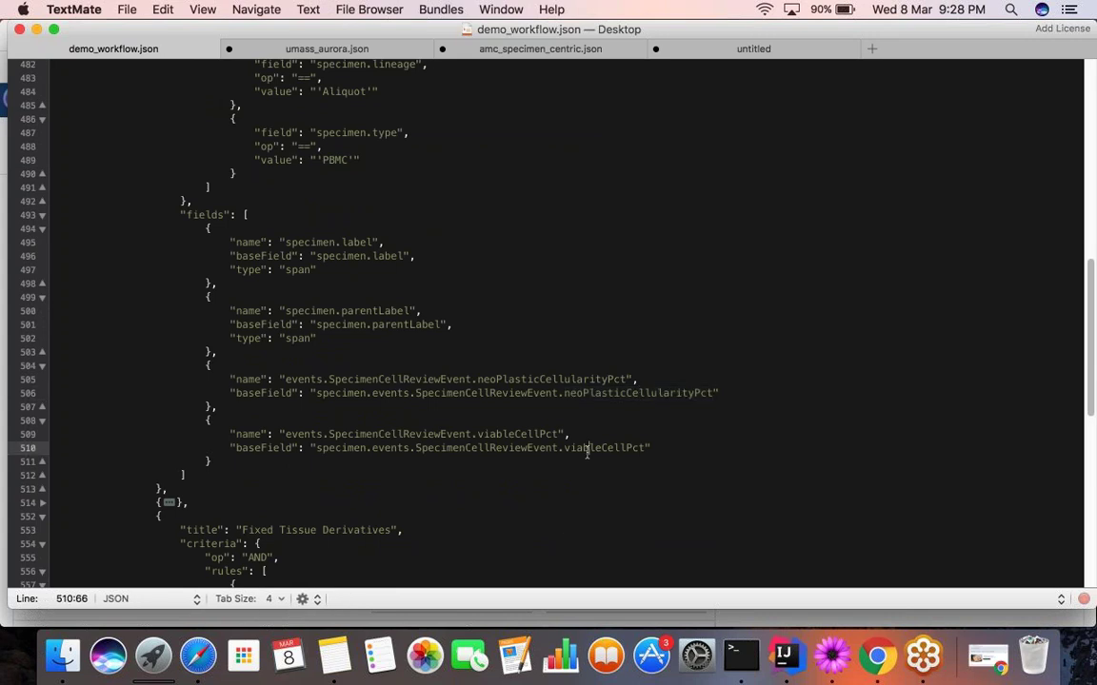
Step: Unfold the Frozen Tissue Derivatives group, review its criteria and fields, and point out the frozenMethod base field
scroll(586, 453, "down", 3)
scroll(587, 452, "down", 2)
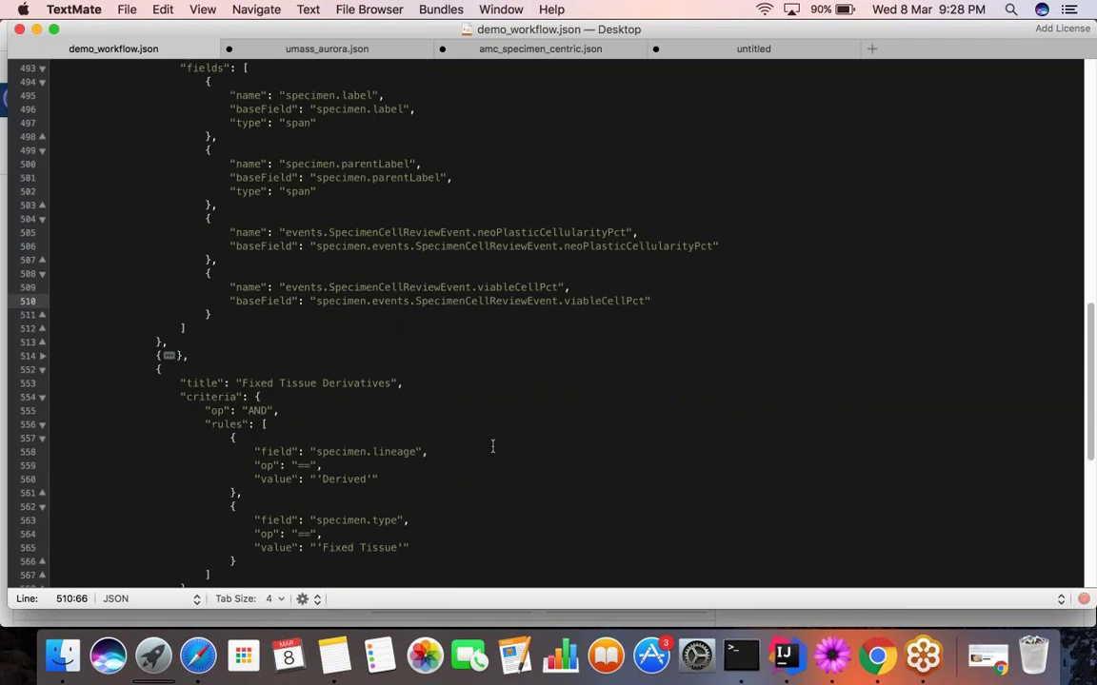
left_click(41, 347)
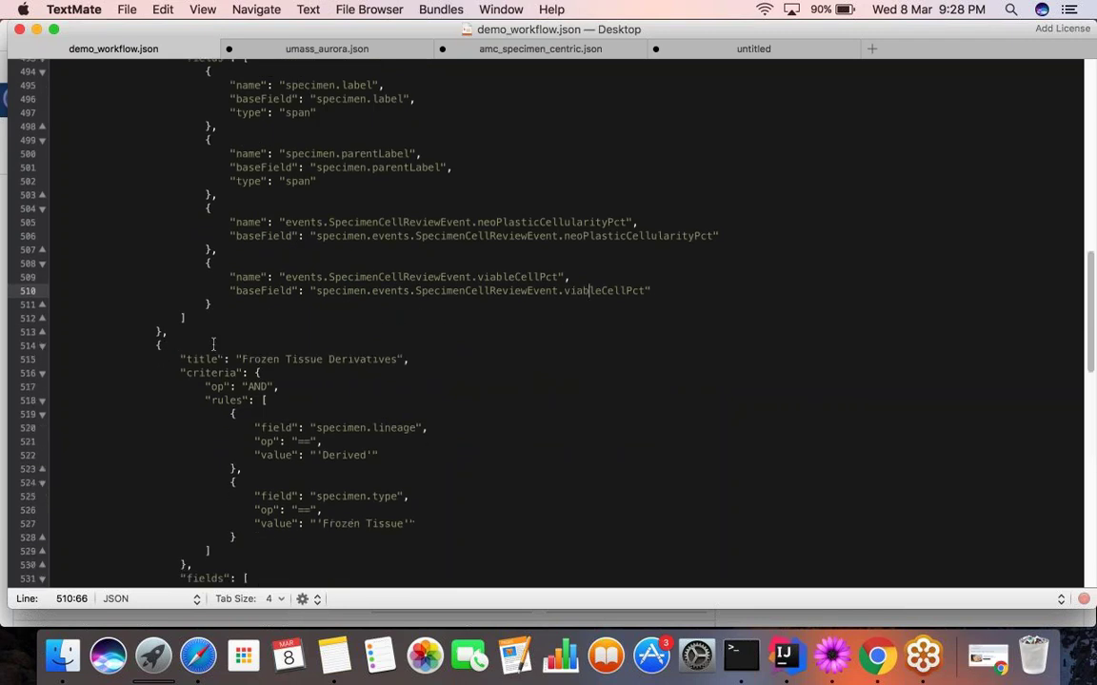
scroll(213, 345, "down", 4)
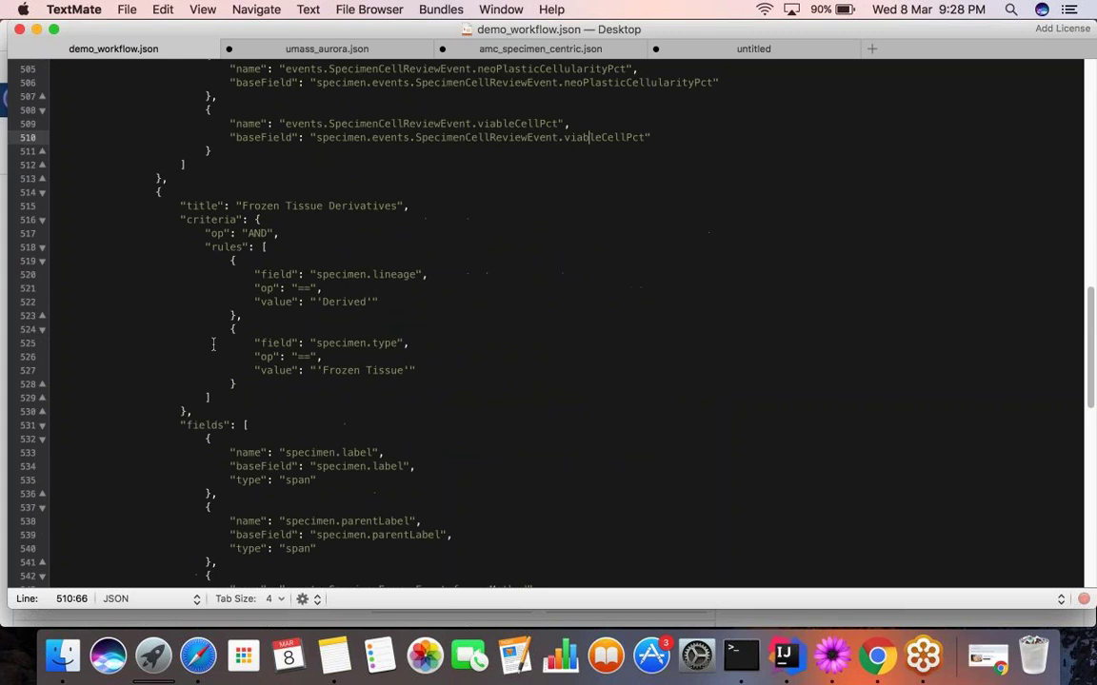
scroll(213, 345, "down", 5)
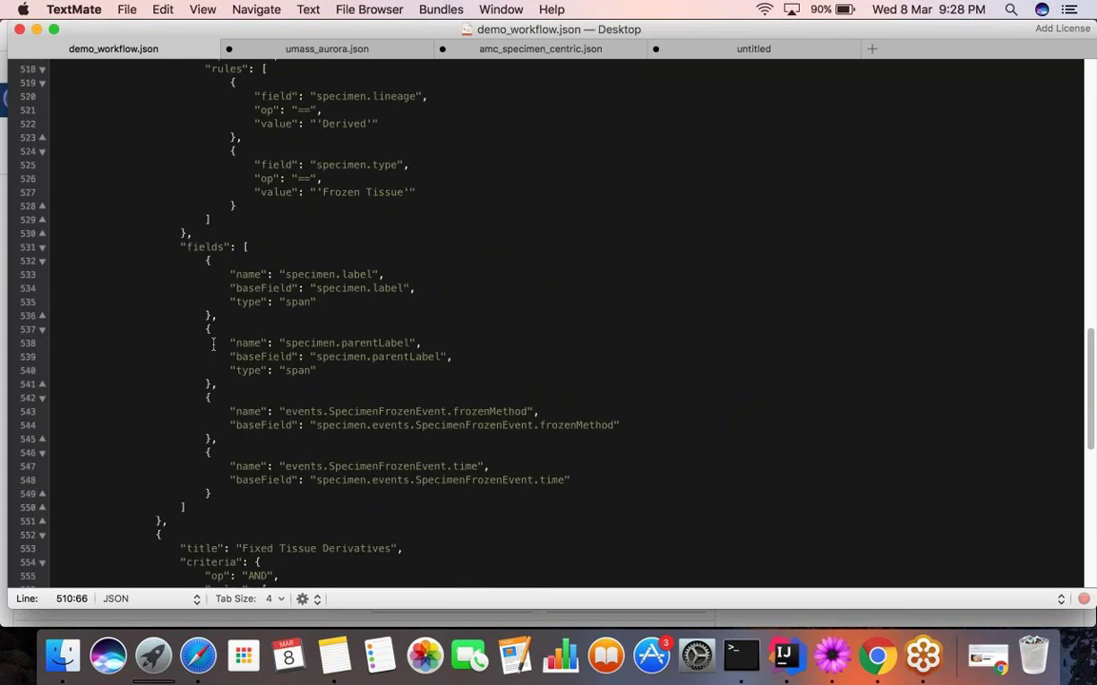
scroll(214, 345, "up", 4)
scroll(364, 275, "down", 2)
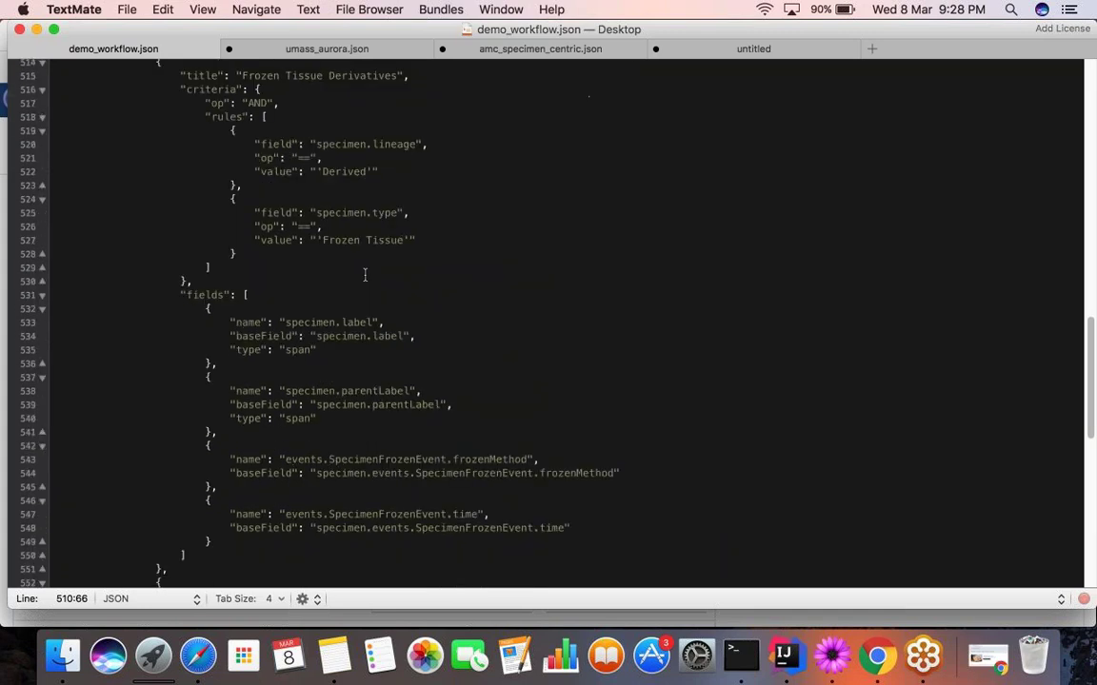
scroll(364, 275, "down", 2)
left_click(560, 390)
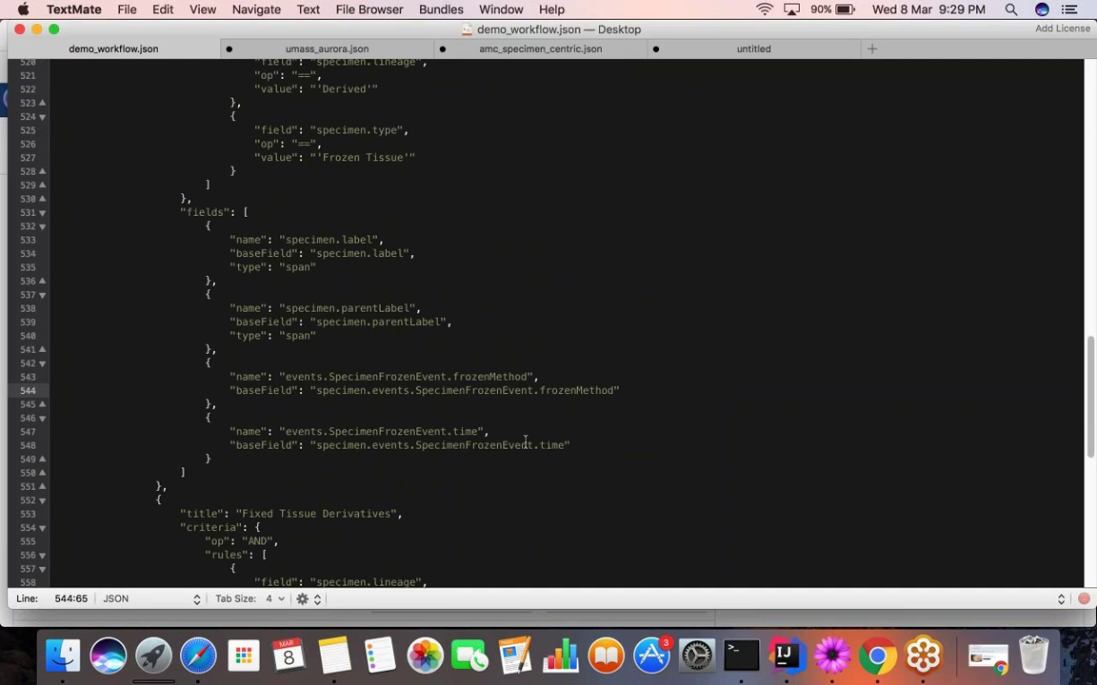
Step: Examine the title and criteria rules of the Fixed Tissue Derivatives field group
scroll(525, 443, "down", 1)
scroll(524, 442, "down", 3)
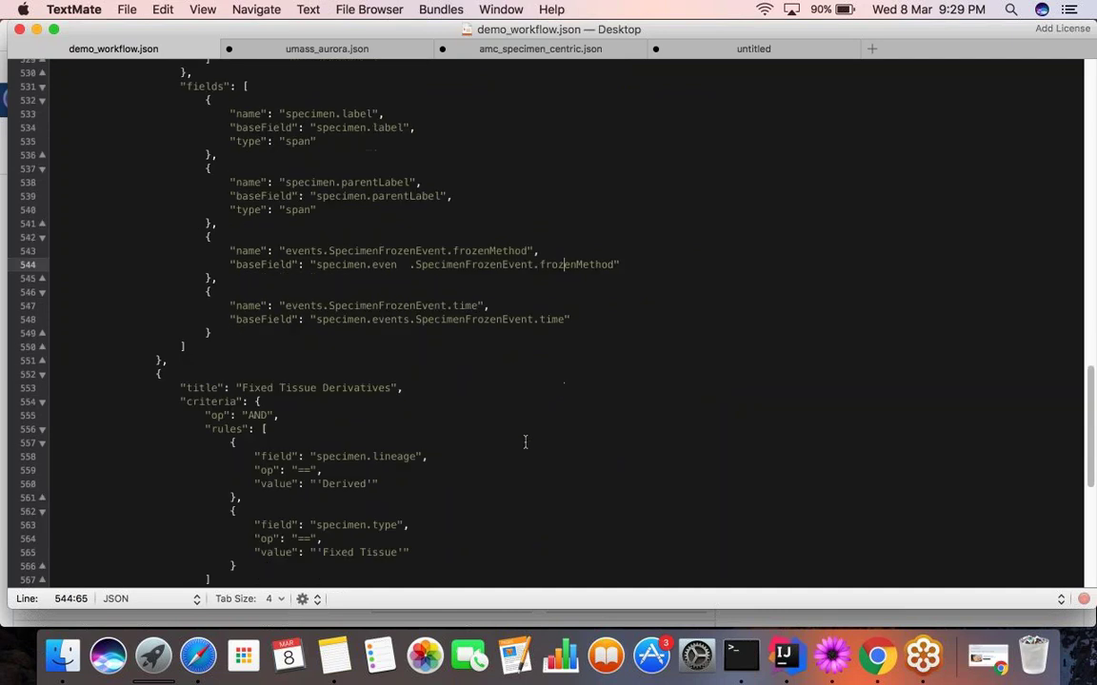
scroll(525, 442, "down", 3)
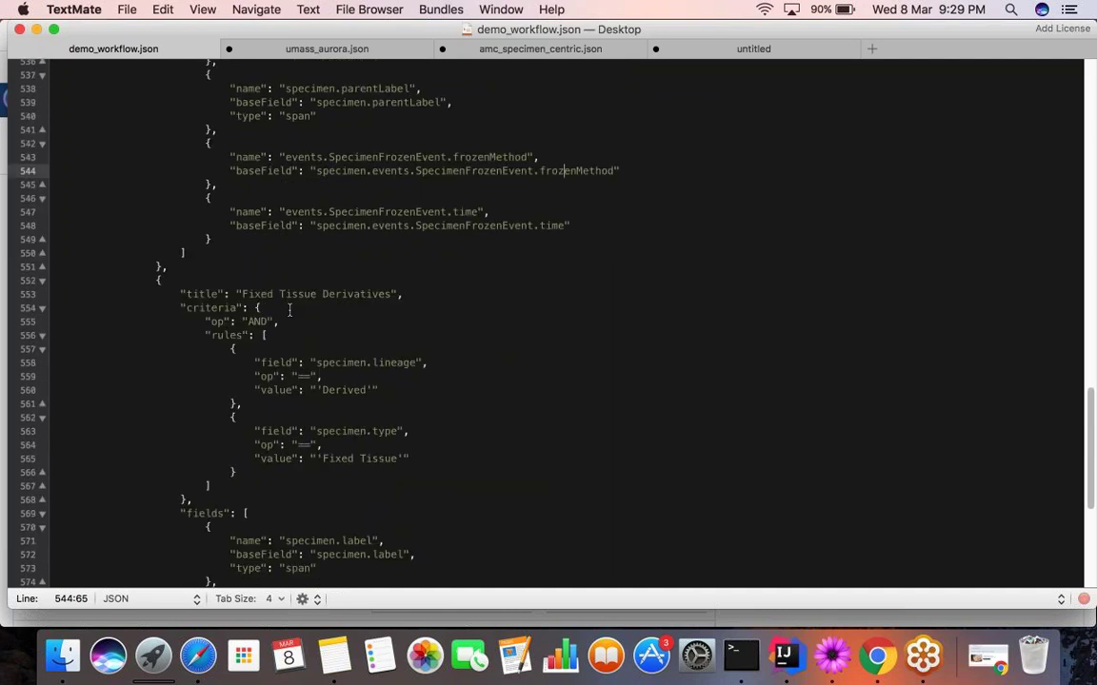
scroll(289, 309, "down", 1)
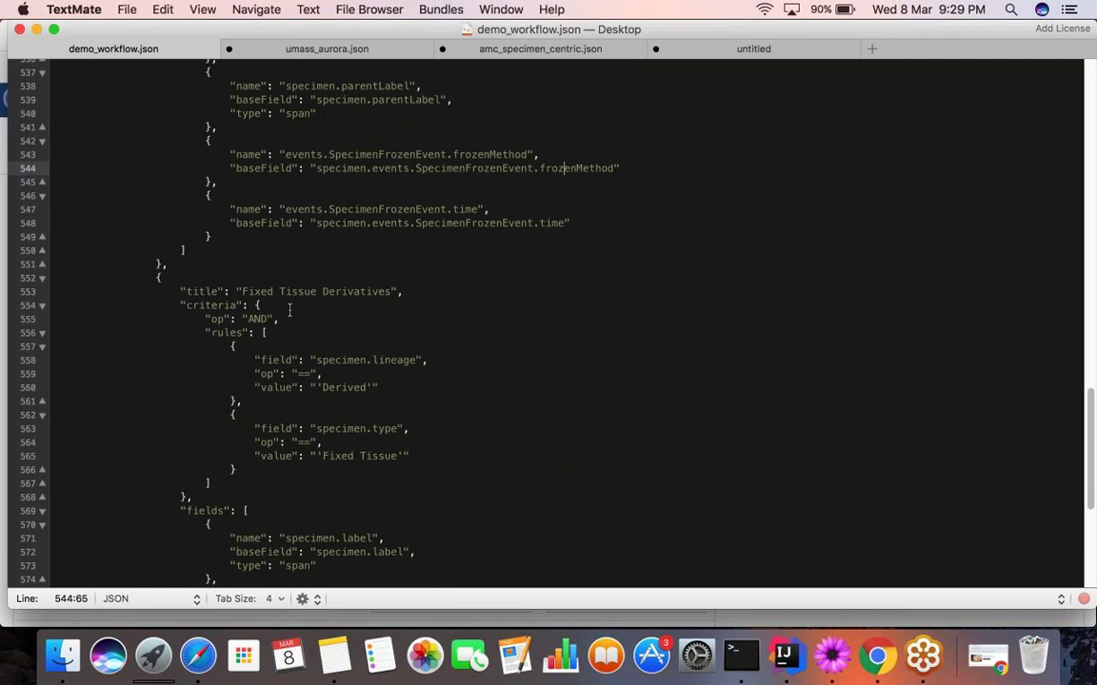
Step: Point out the Fixed Tissue type value and examine the fields array of the Fixed Tissue Derivatives group
scroll(289, 309, "down", 2)
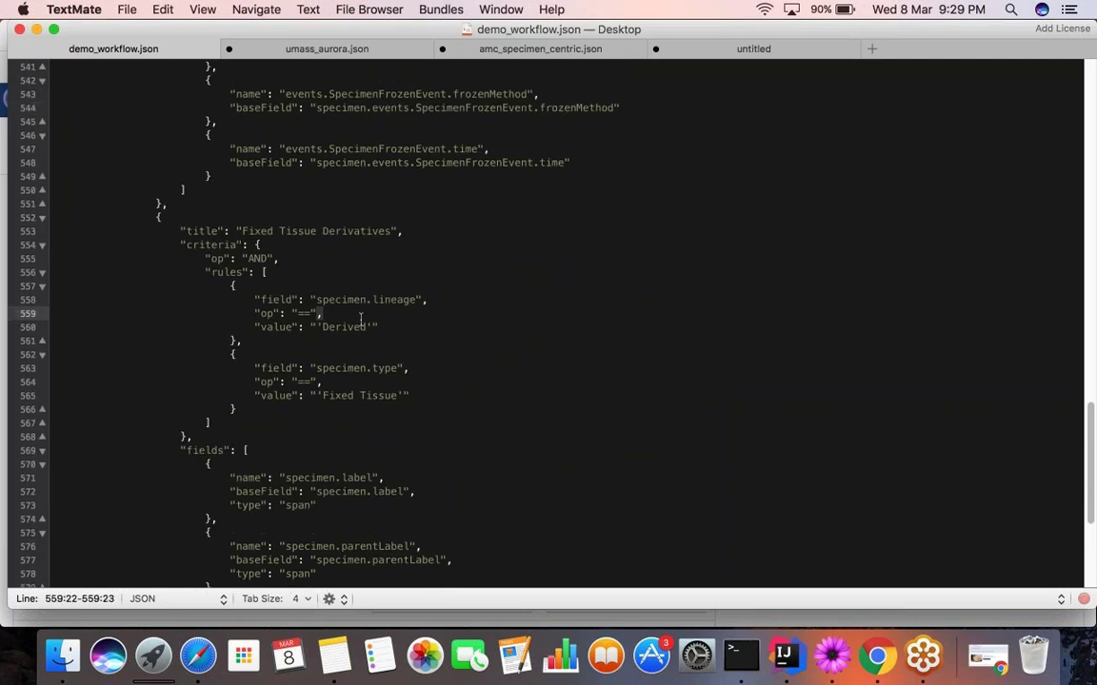
left_click(384, 395)
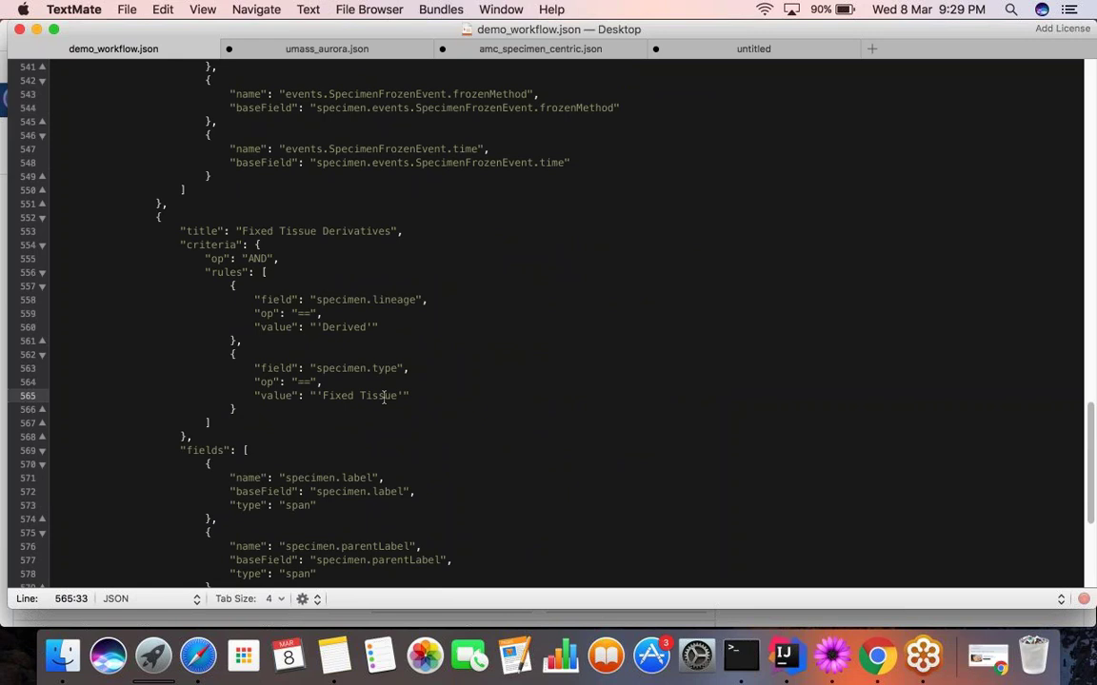
scroll(384, 398, "down", 1)
scroll(383, 397, "down", 3)
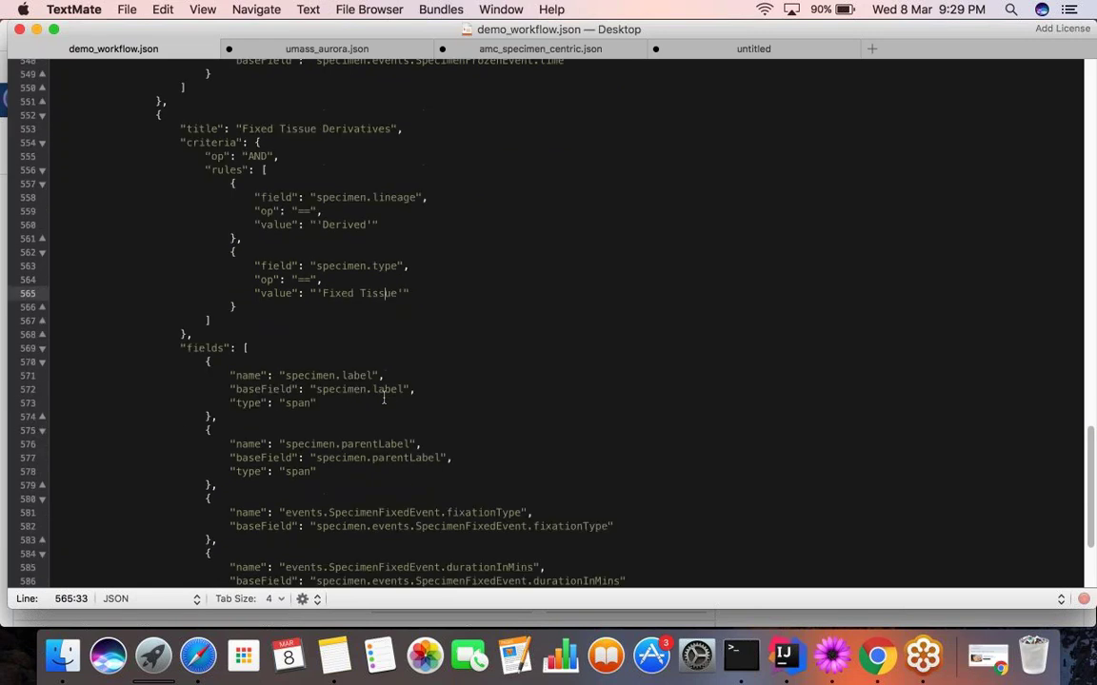
scroll(384, 400, "down", 2)
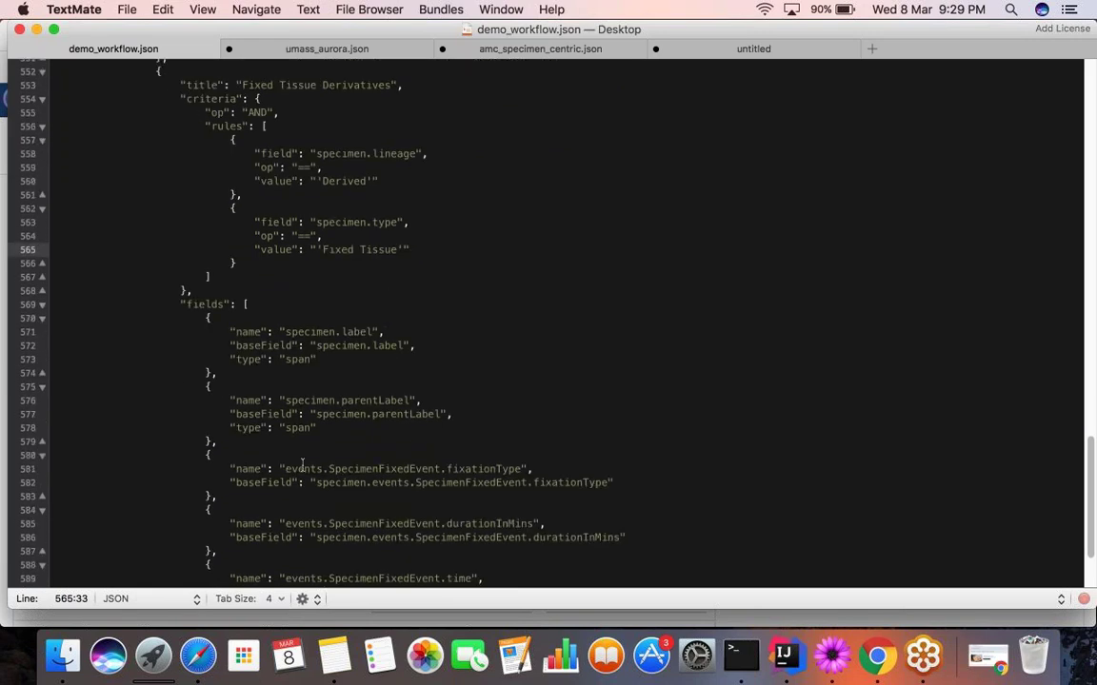
scroll(399, 452, "down", 3)
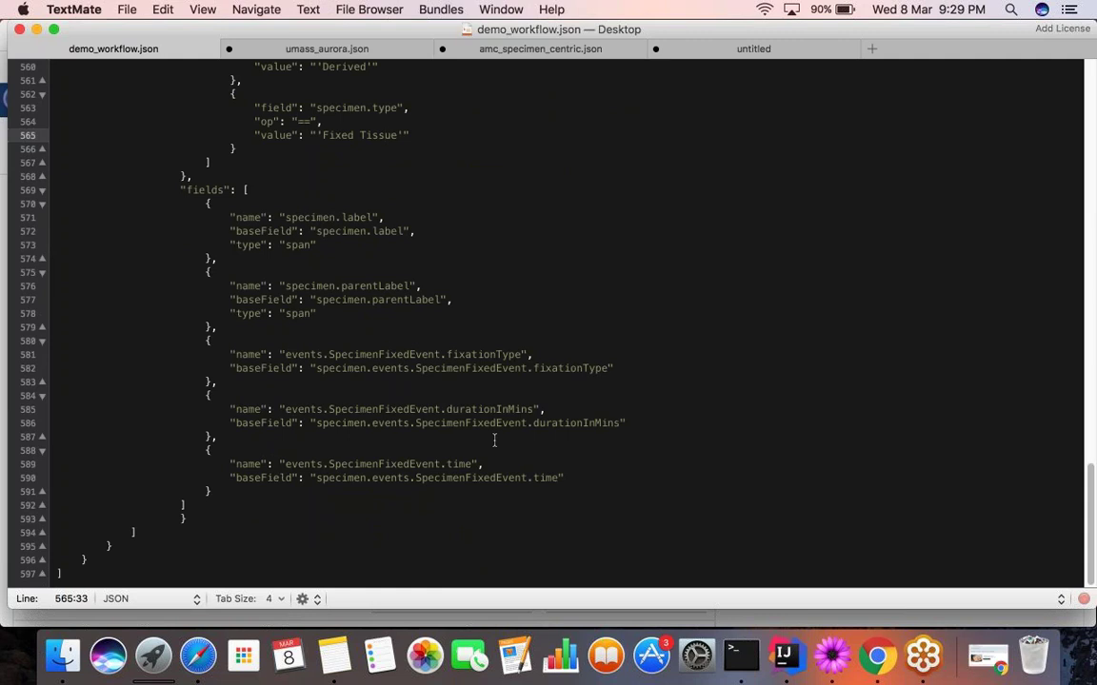
Step: Copy the entire demo_workflow.json content from TextMate and replace the Request Body of the REST API Invoker in Chrome with it
key("super+Tab")
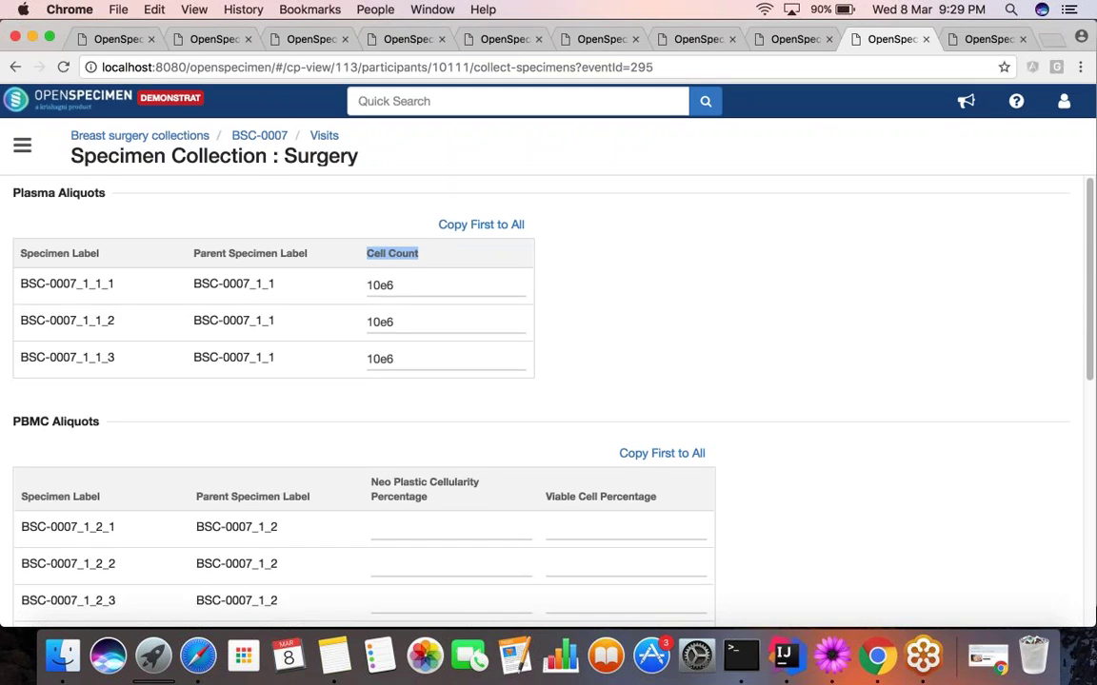
scroll(548, 381, "up", 1)
key("super+Tab")
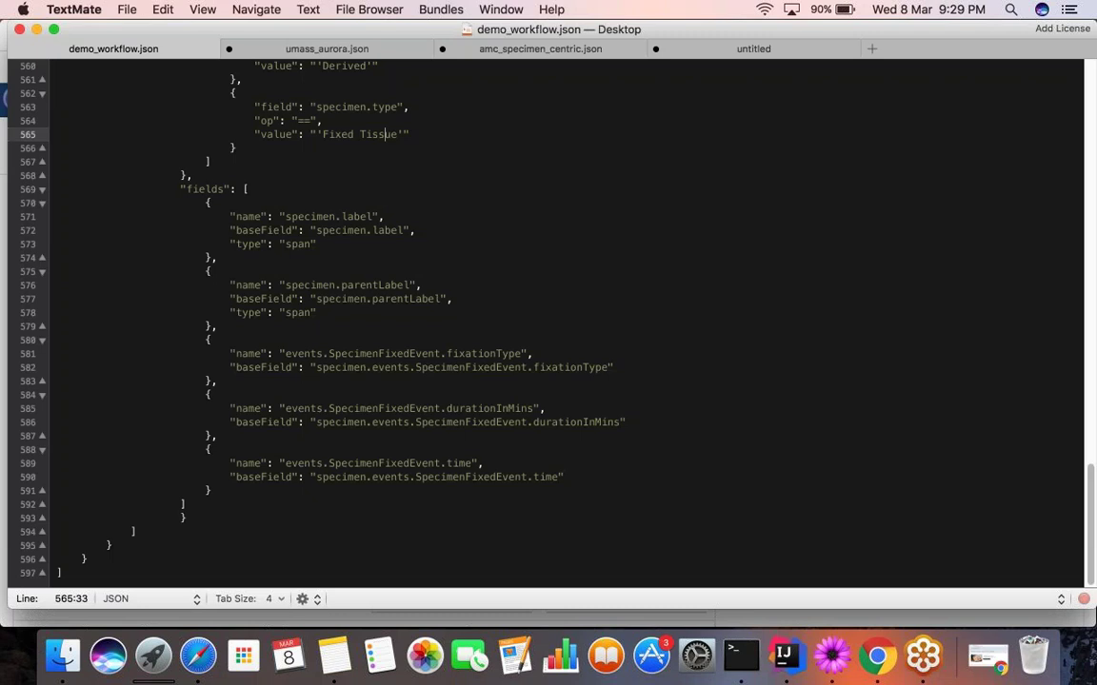
scroll(549, 323, "up", 10)
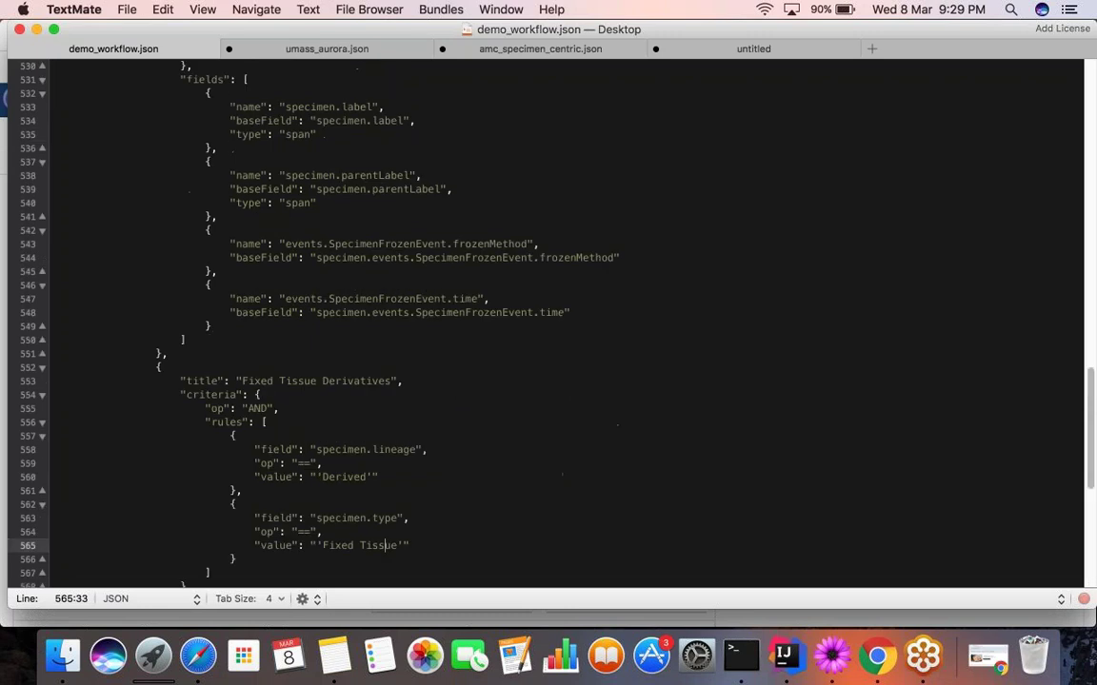
scroll(549, 324, "up", 10)
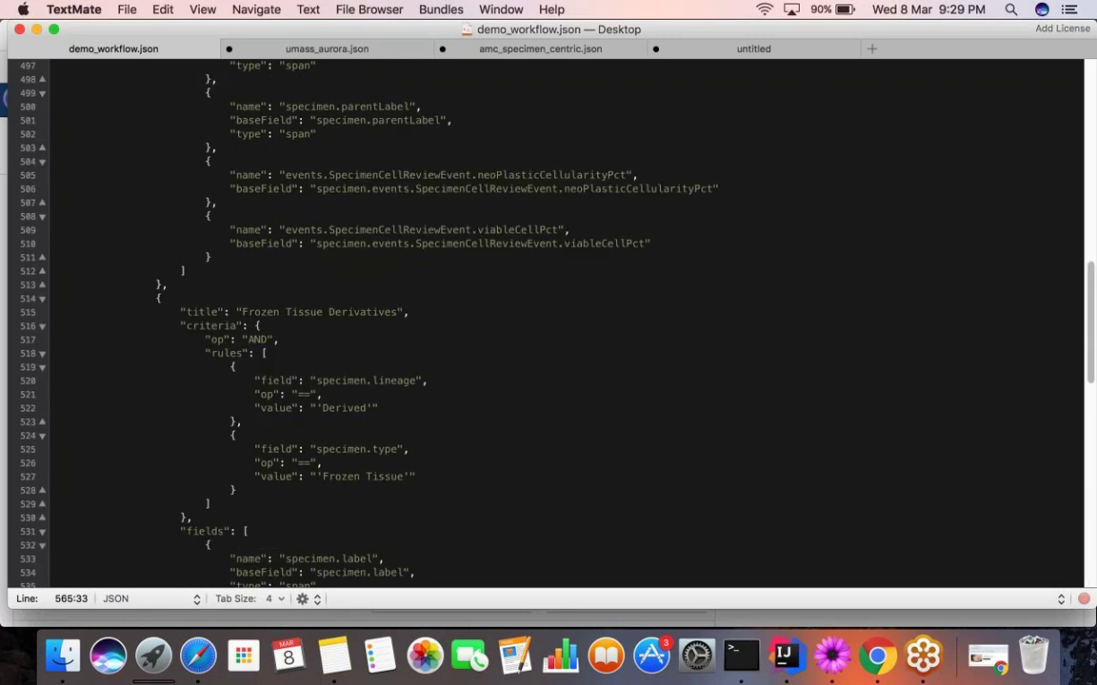
key("super+a")
left_click(876, 657)
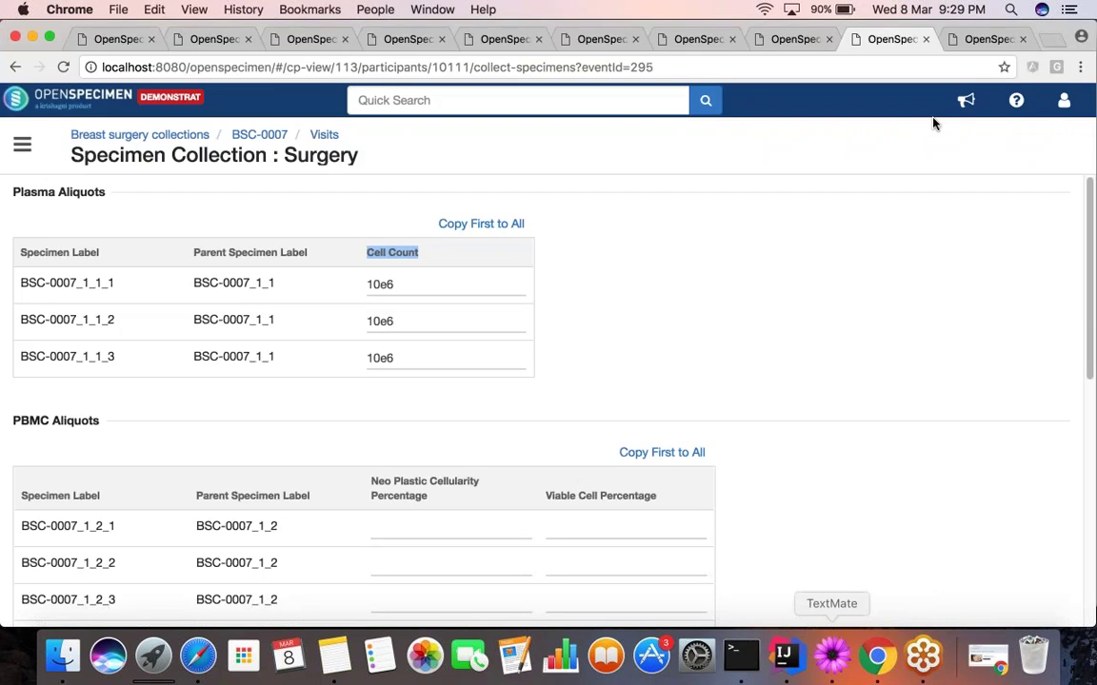
left_click(990, 38)
left_click(659, 277)
key("super+a")
key("super+v")
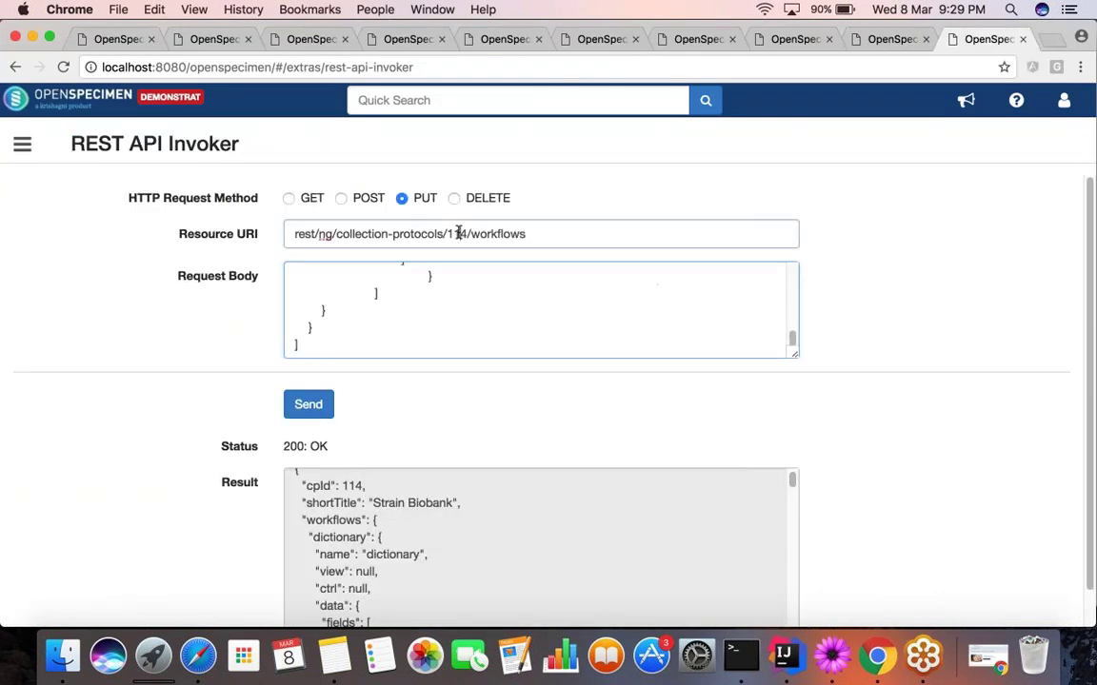
Step: Send the PUT request to rest/ng/collection-protocols/113/workflows and review the returned result
double_click(455, 233)
left_click(886, 38)
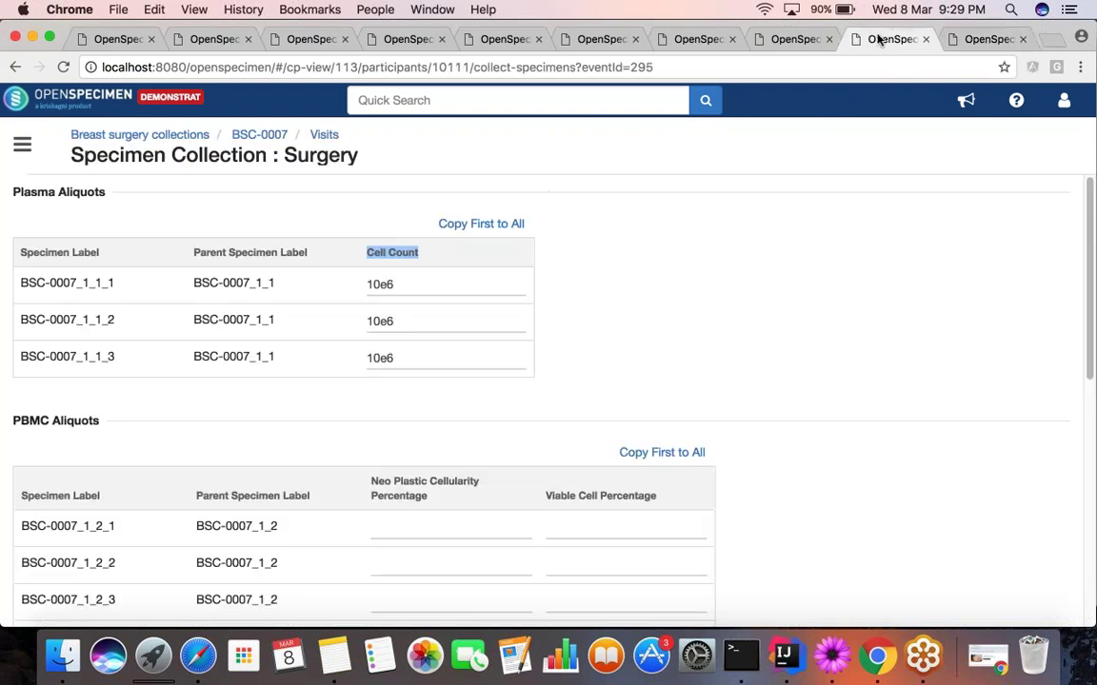
left_click(990, 38)
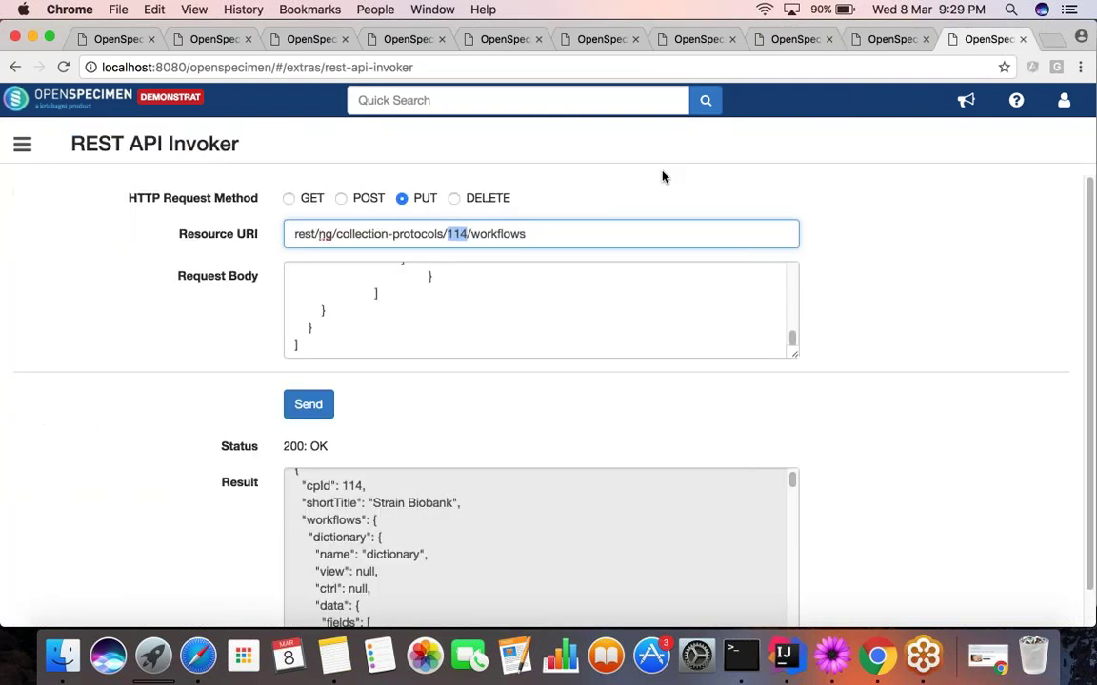
type("113")
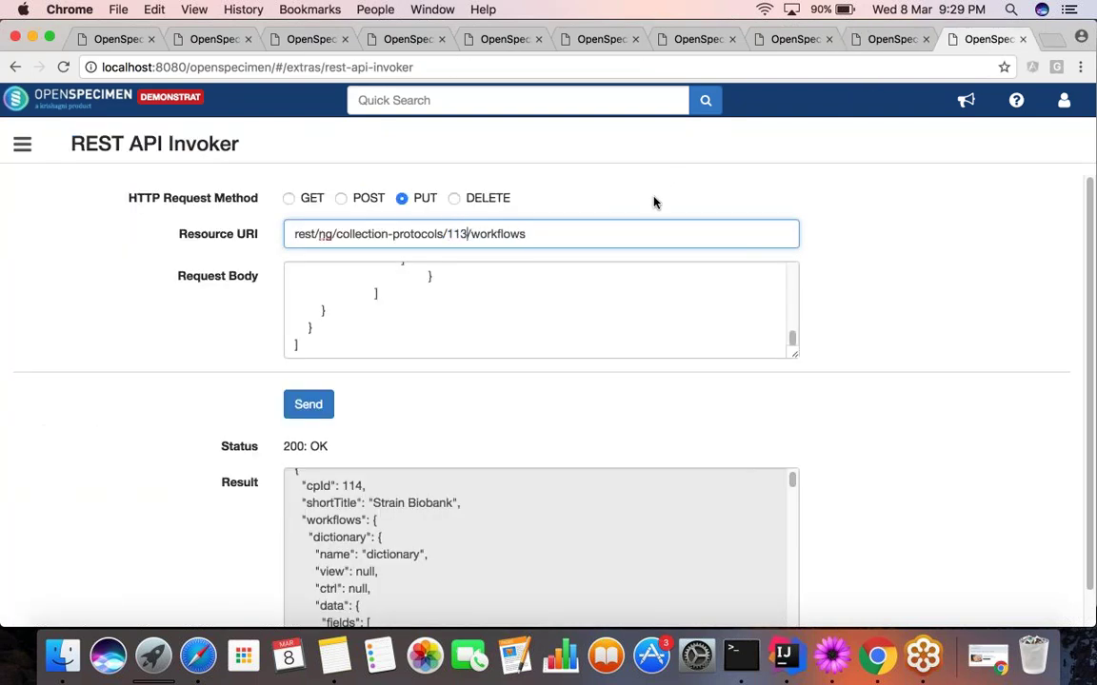
left_click(316, 405)
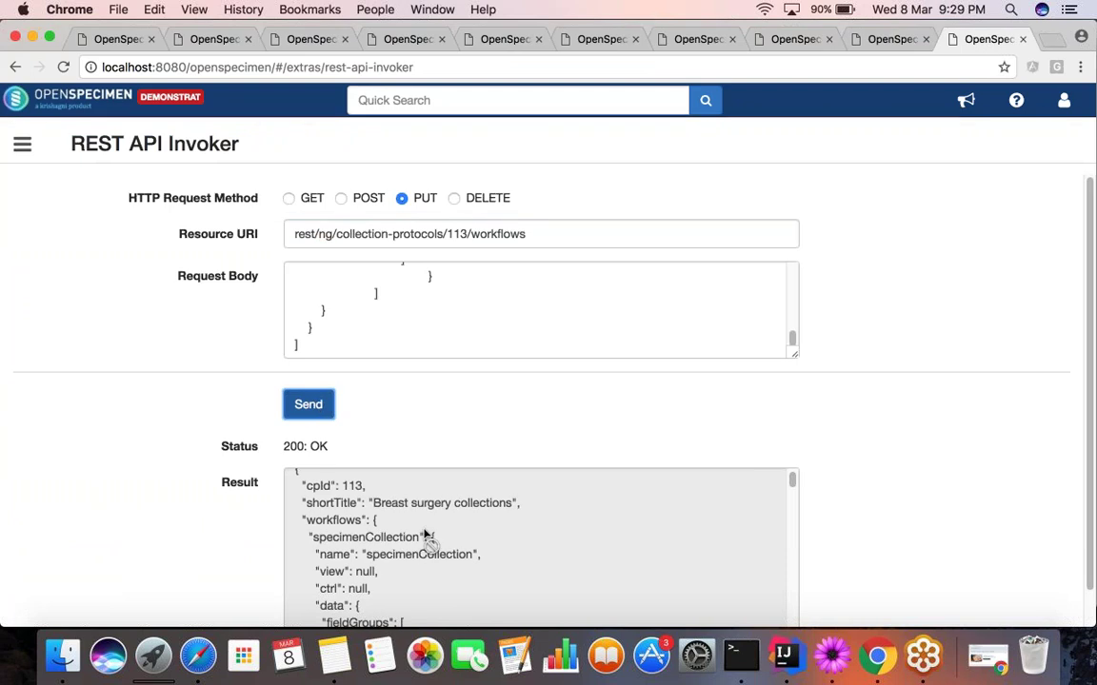
scroll(425, 536, "down", 3)
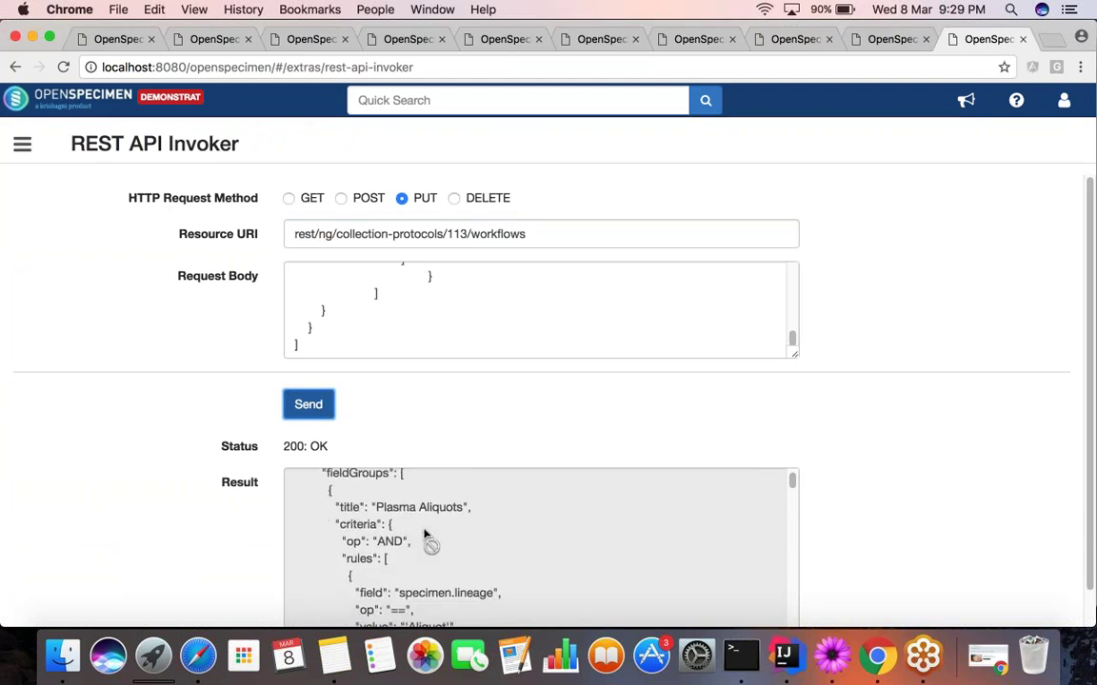
scroll(425, 536, "up", 2)
scroll(426, 535, "up", 2)
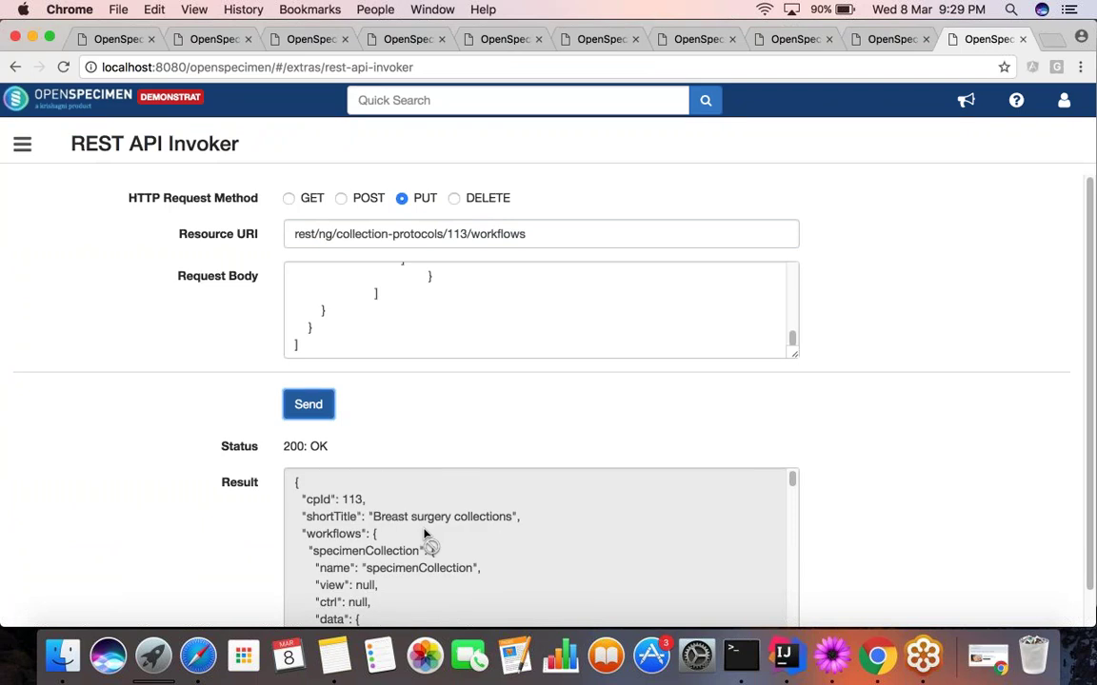